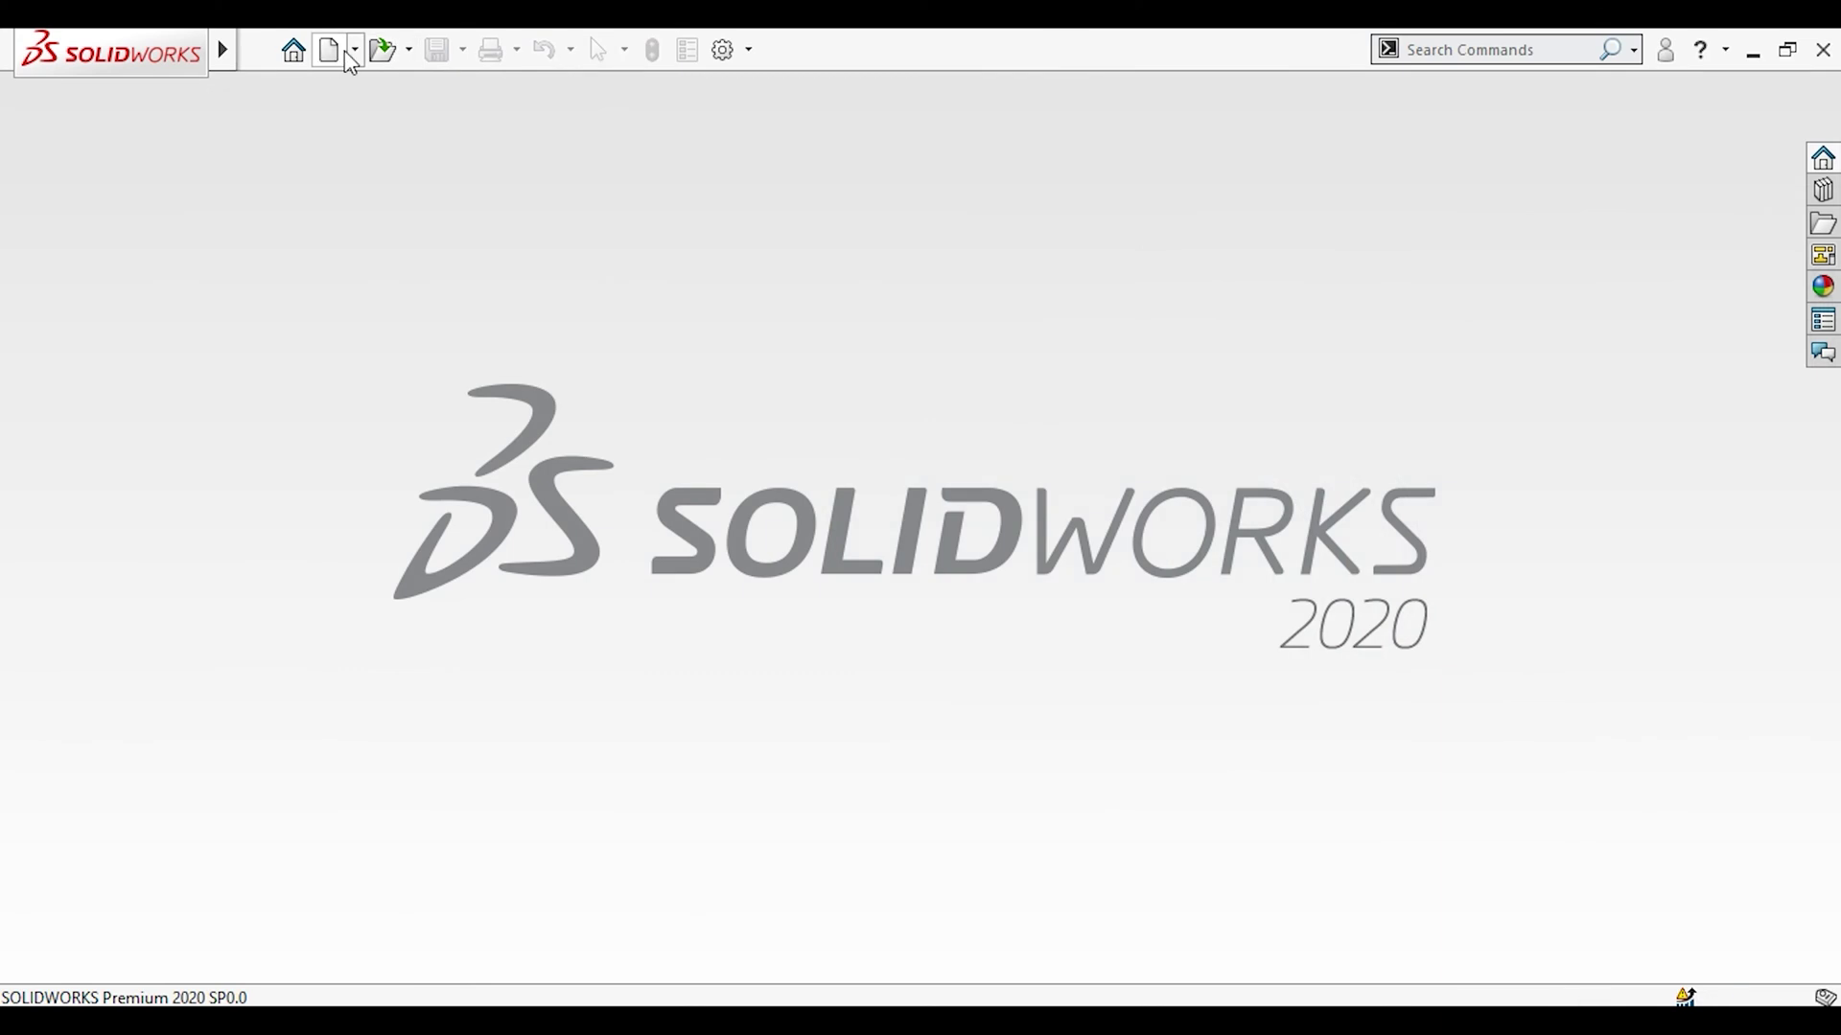
Step: Create a new SOLIDWORKS part document (Part1)
{"action": "left_click", "coordinate": [356, 50]}
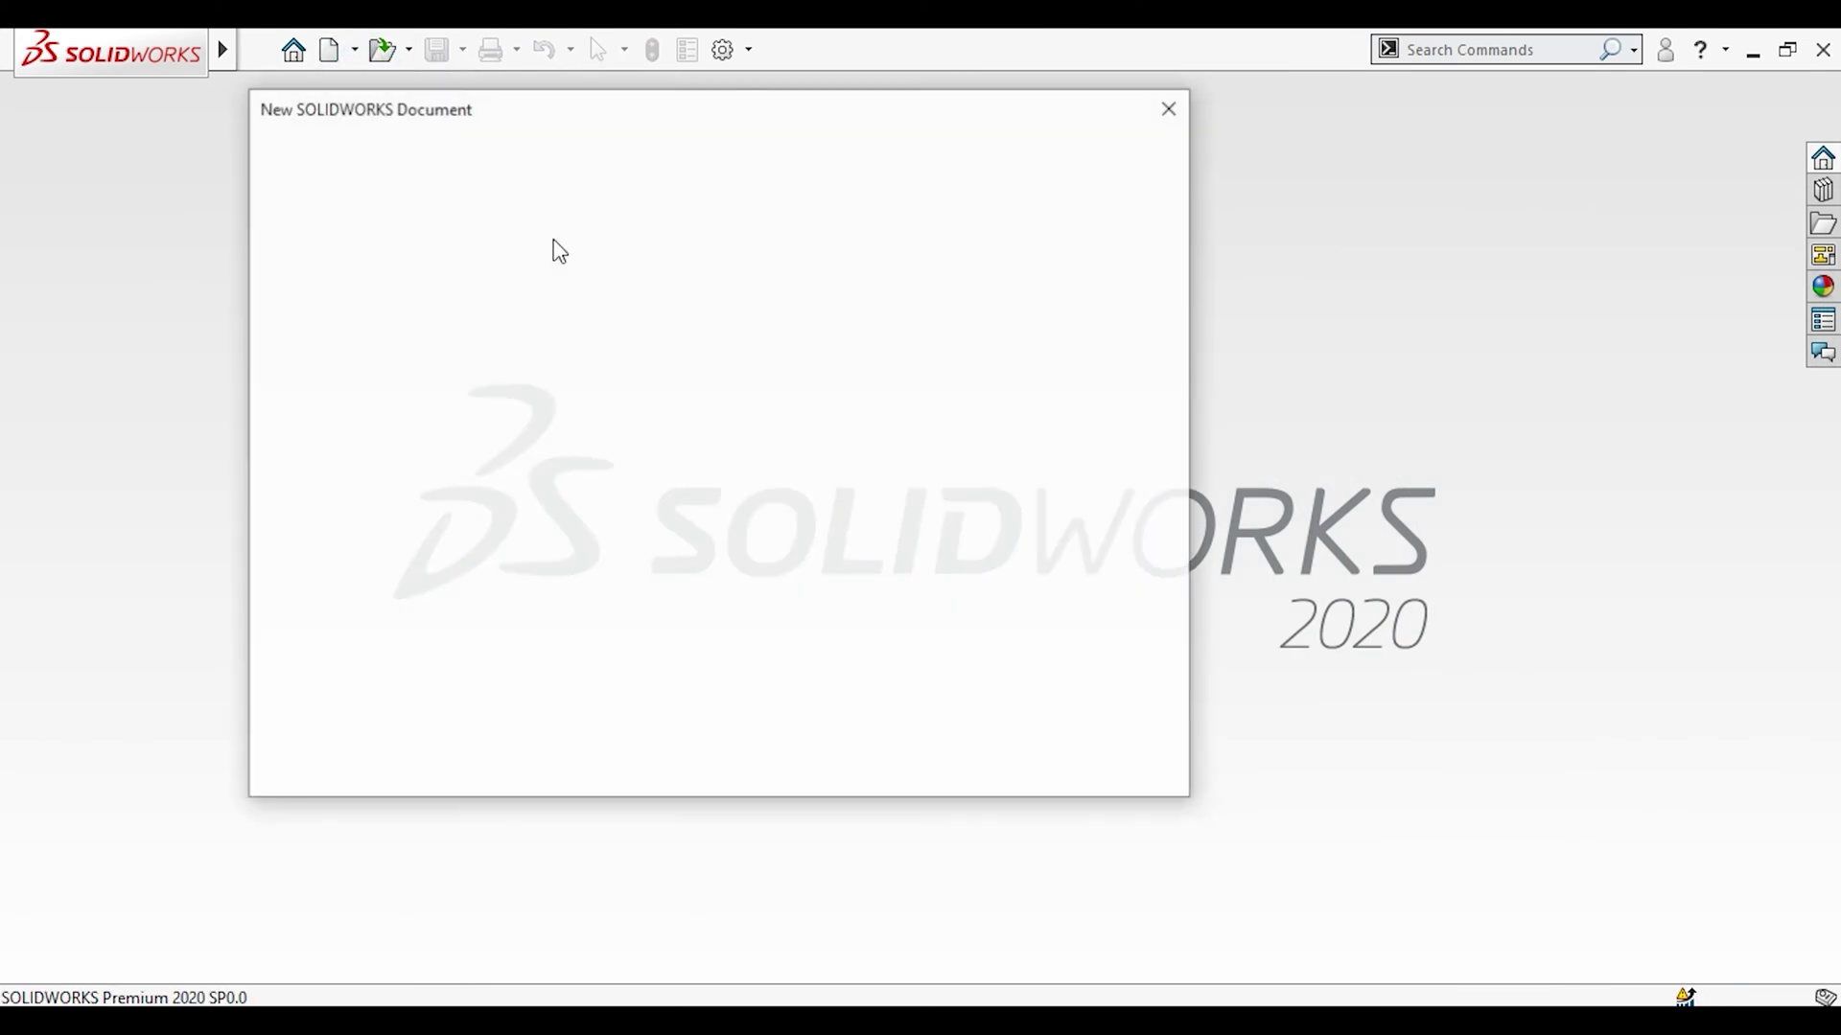
{"action": "left_click", "coordinate": [830, 748]}
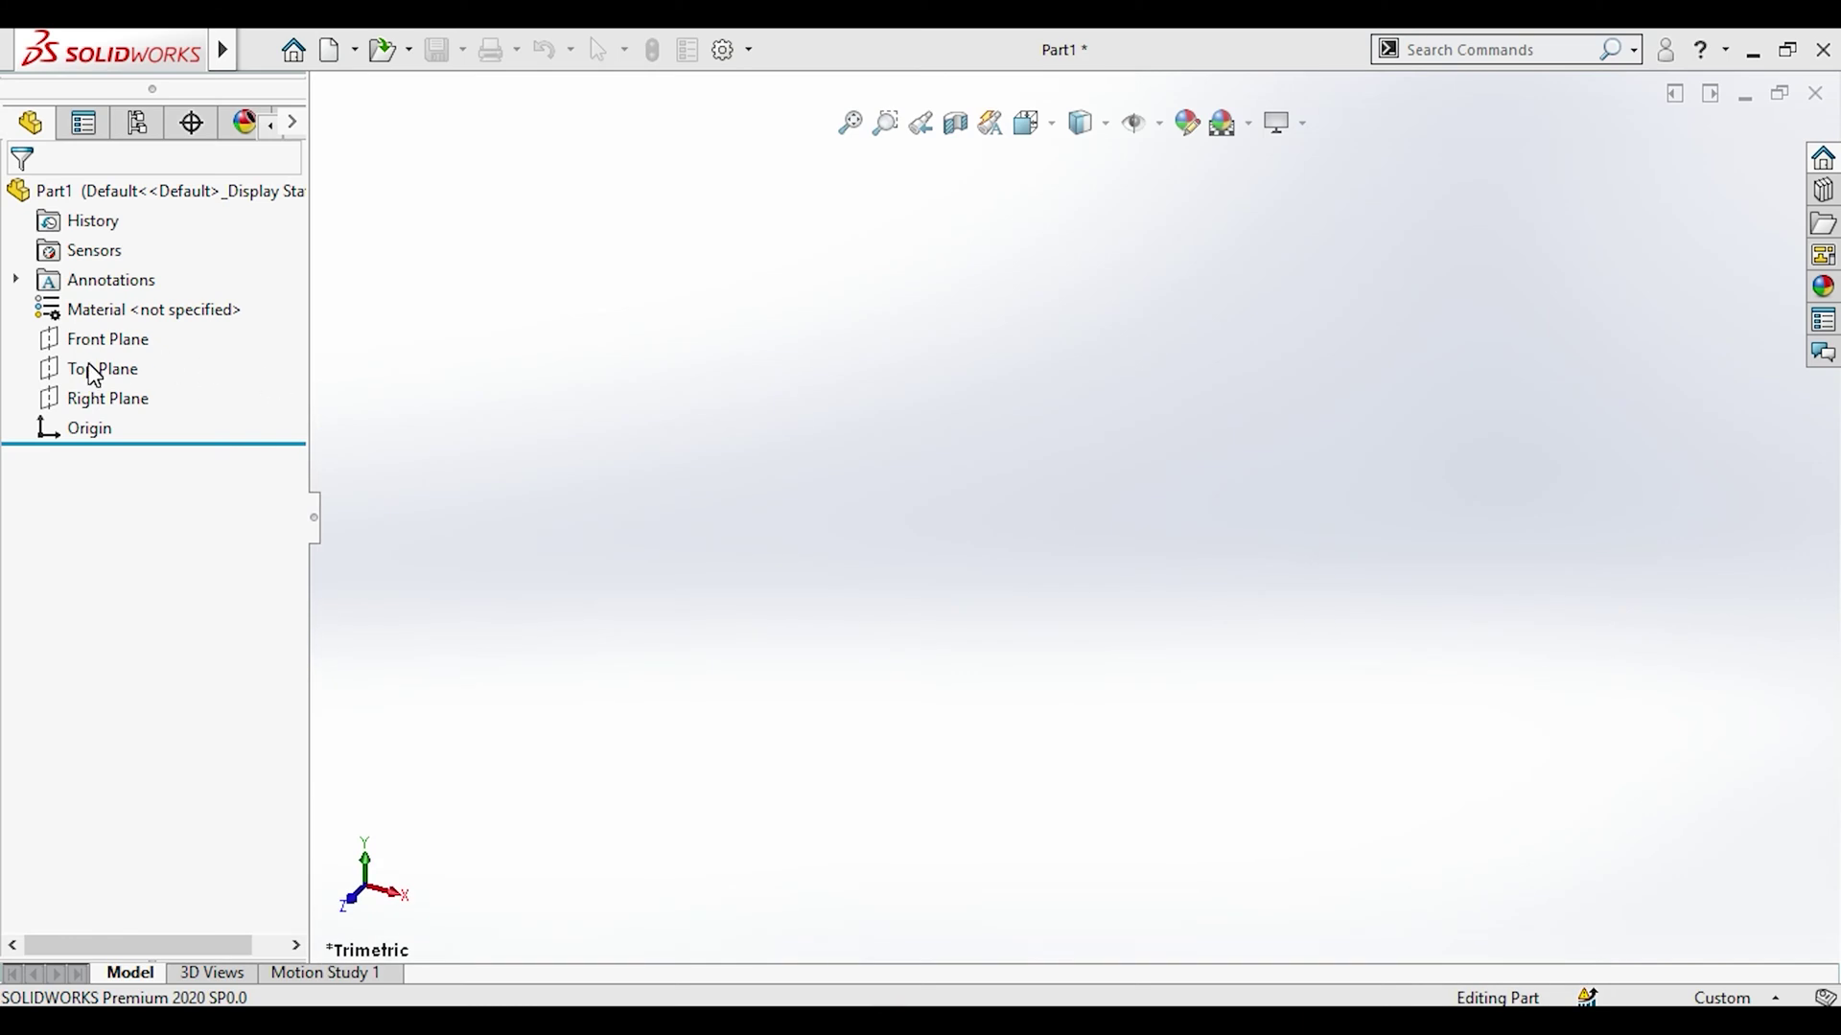
Step: Open a sketch on the Top Plane and draw a horizontal centreline near the origin
{"action": "left_click", "coordinate": [93, 374]}
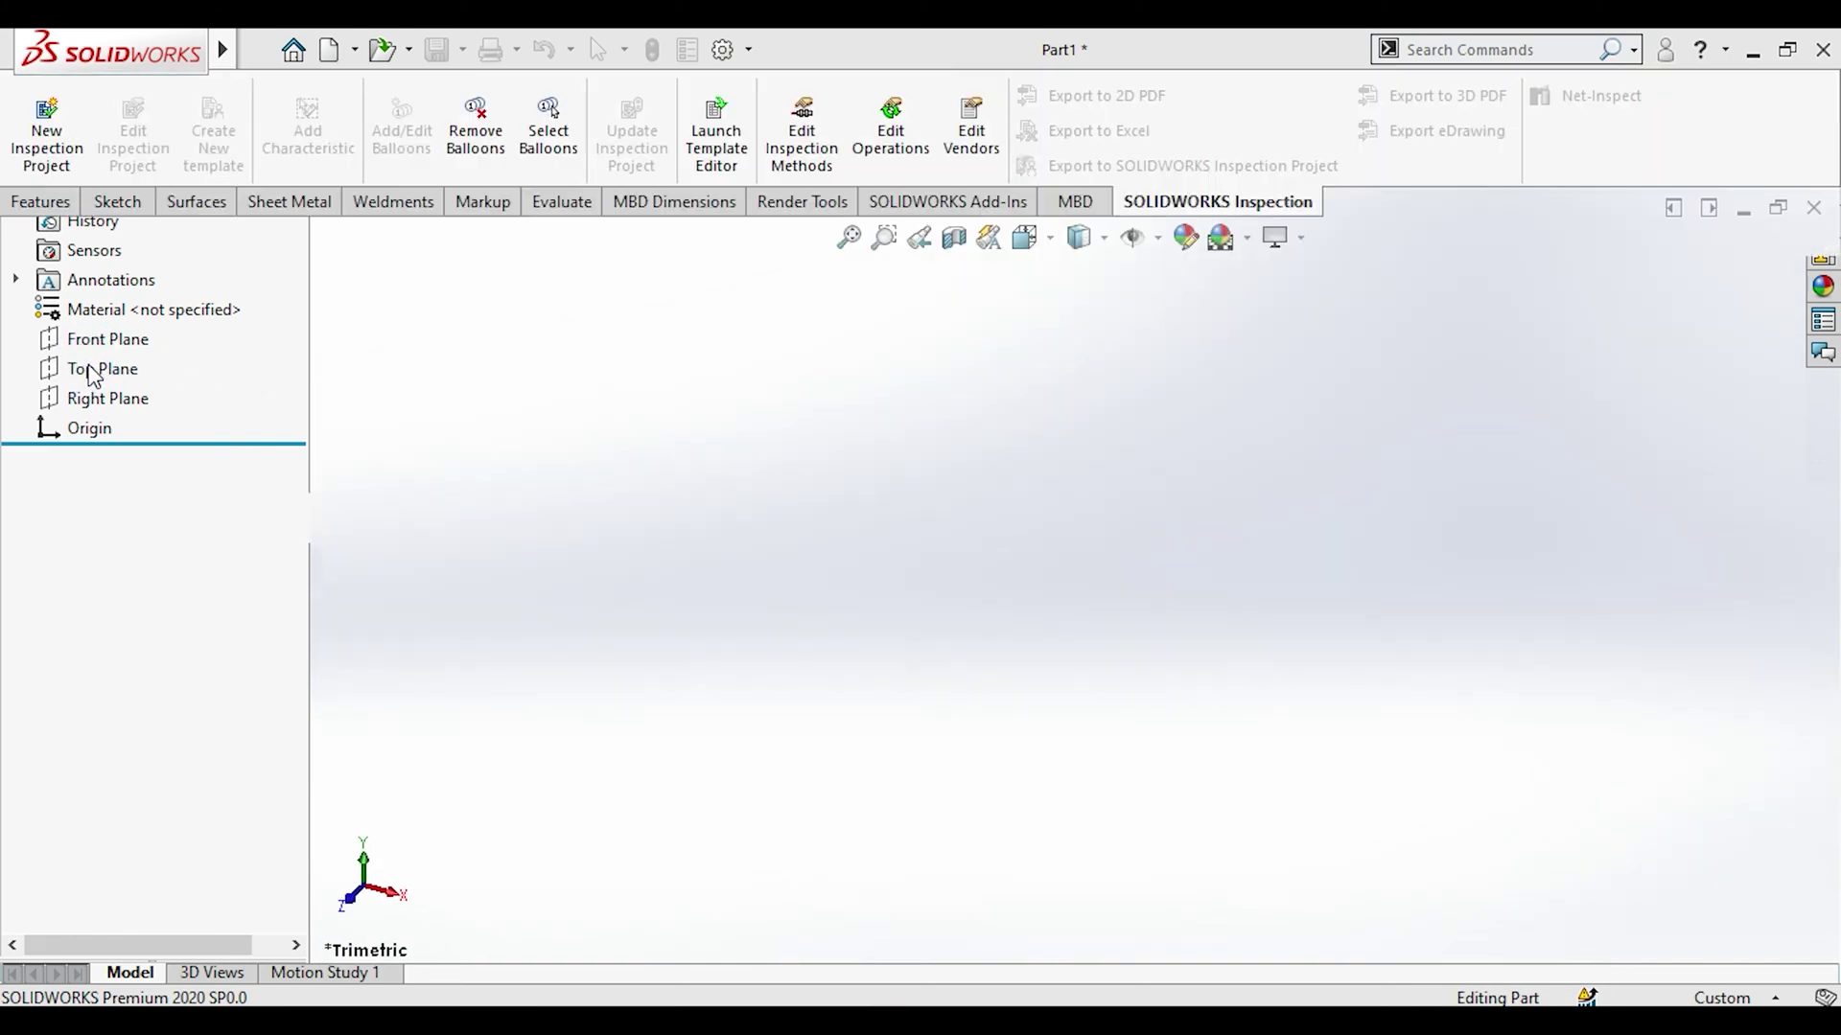
{"action": "left_click", "coordinate": [103, 508]}
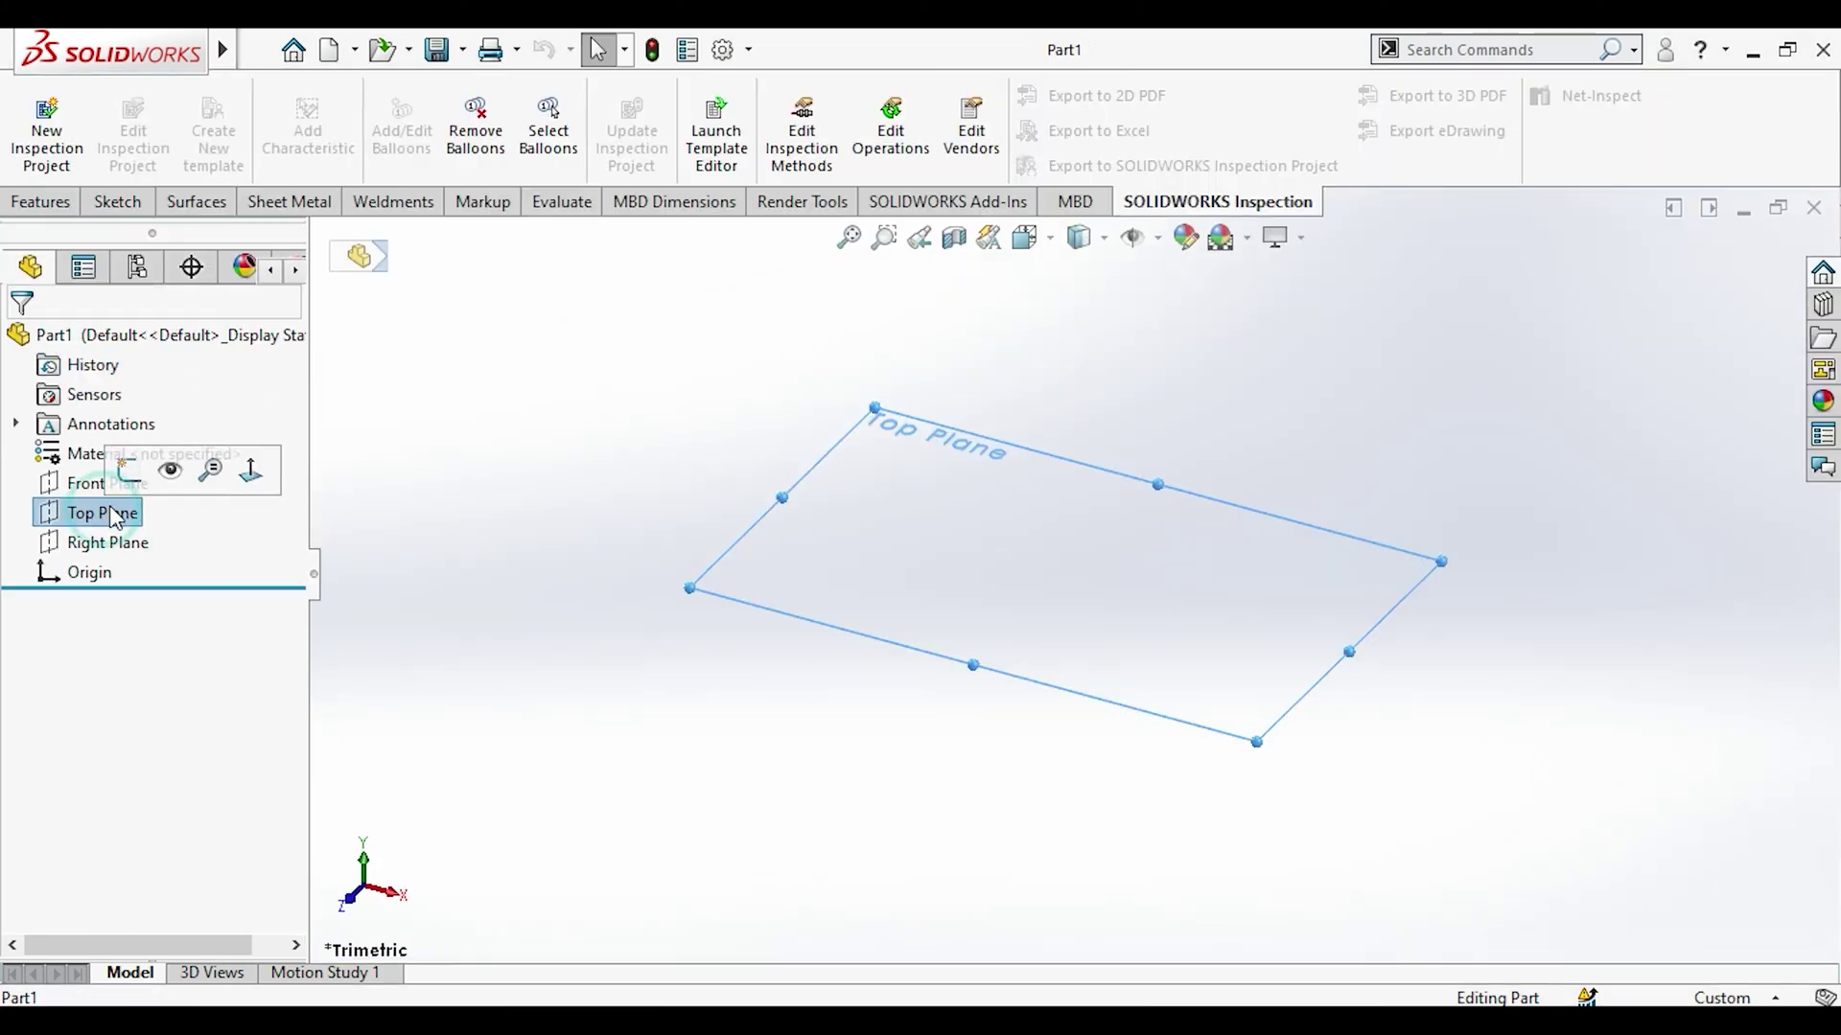
{"action": "left_click", "coordinate": [125, 484]}
{"action": "left_click", "coordinate": [202, 95]}
{"action": "left_click", "coordinate": [309, 177]}
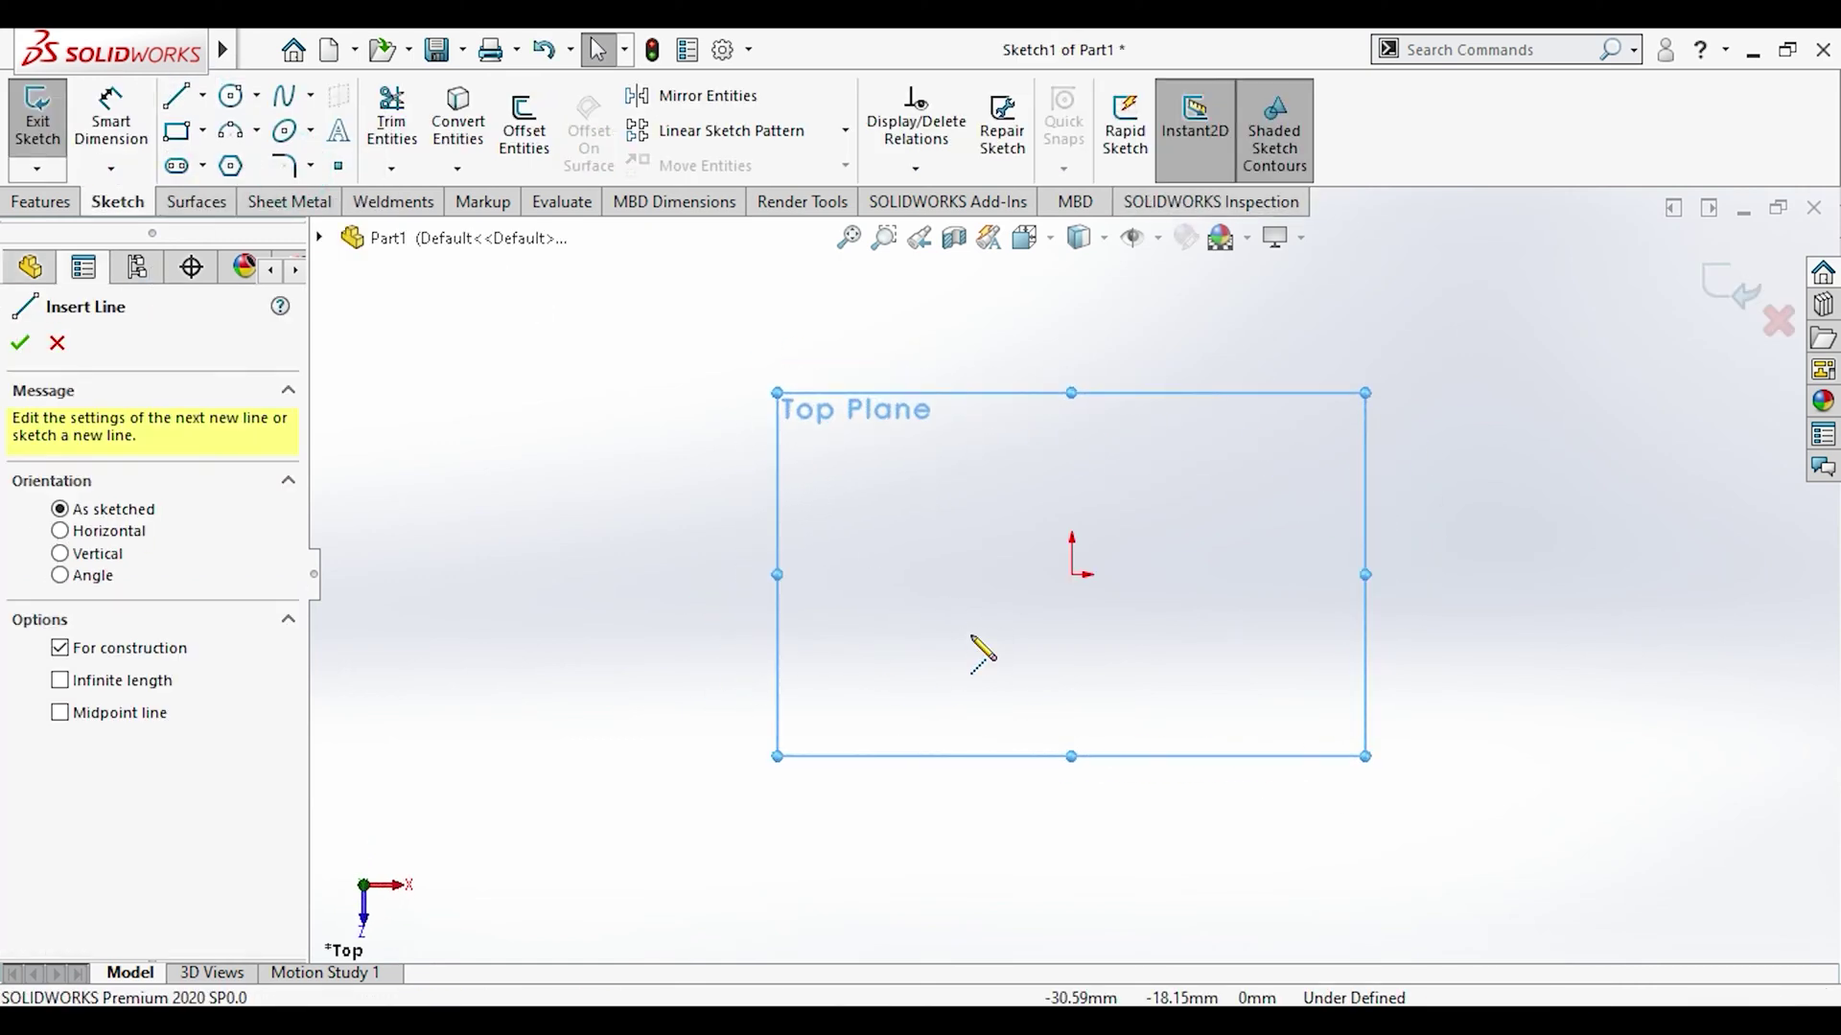
{"action": "left_click_drag", "start_coordinate": [960, 634], "coordinate": [1321, 634]}
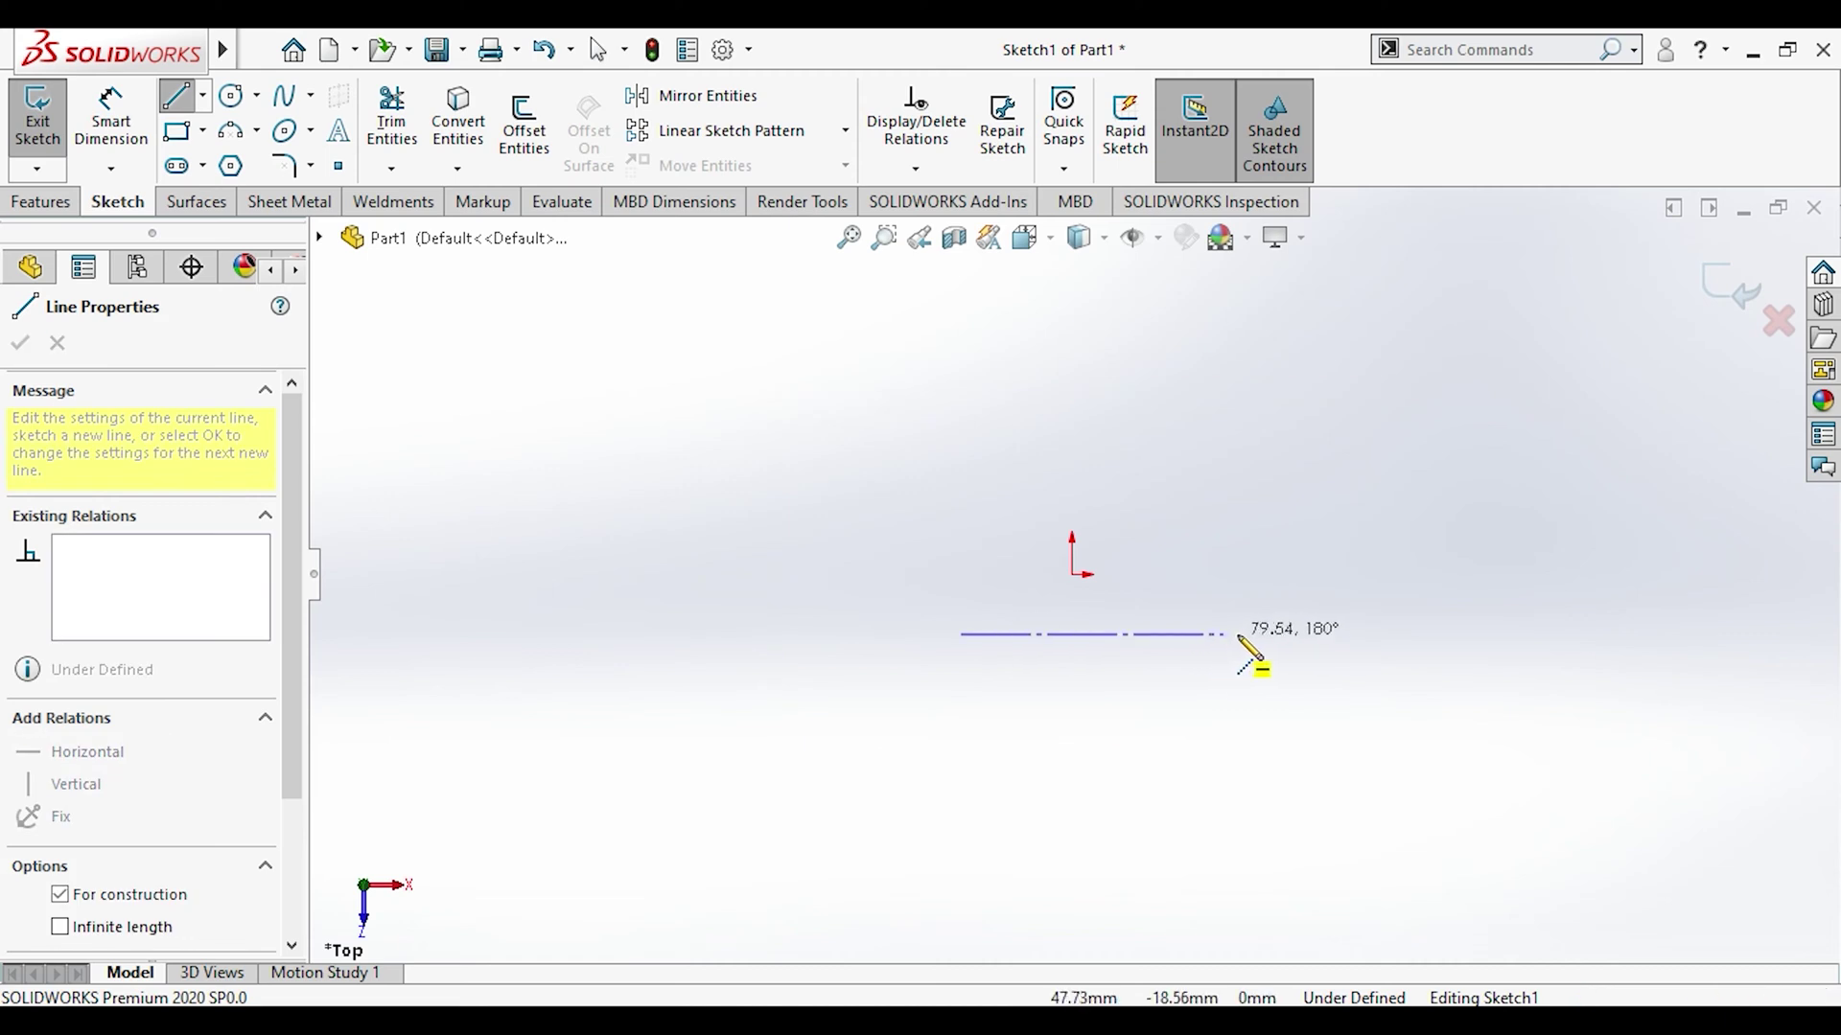
{"action": "key", "text": "Escape"}
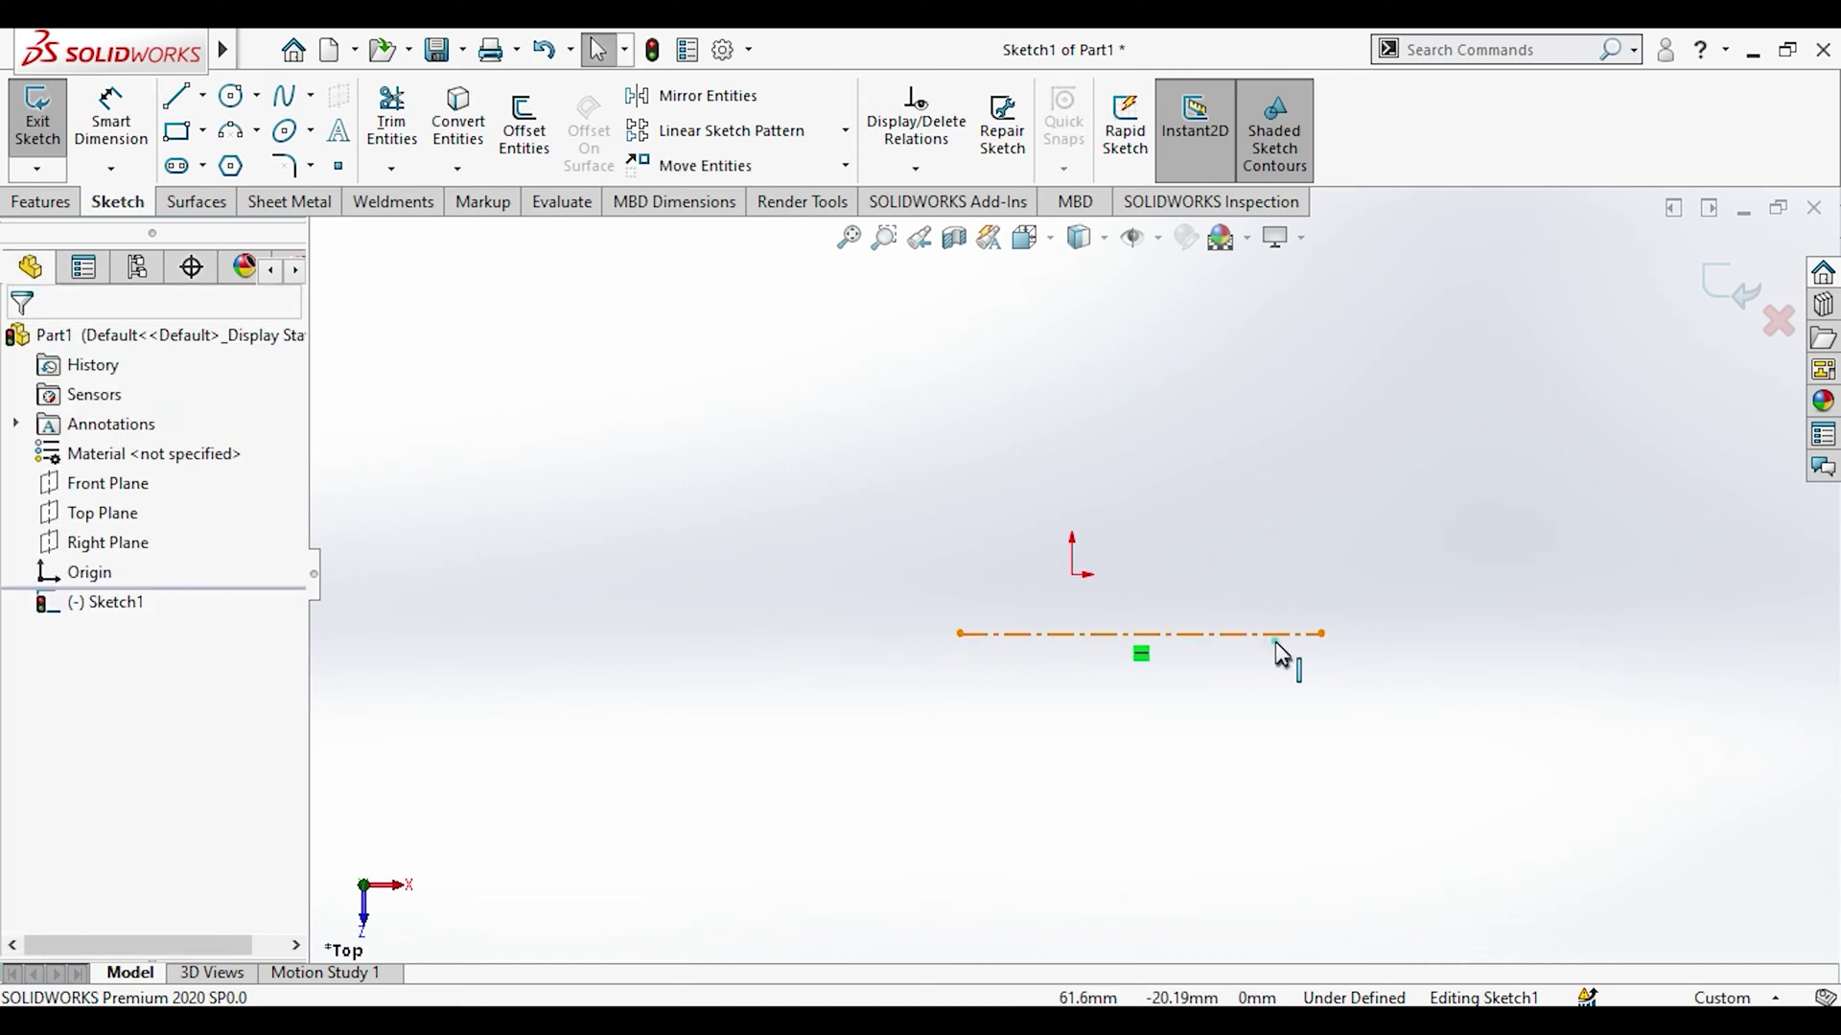
Step: Centre the centreline on the origin with a Midpoint relation and dimension it 75 mm (50+25)
{"action": "left_click", "coordinate": [1084, 635], "text": "ctrl"}
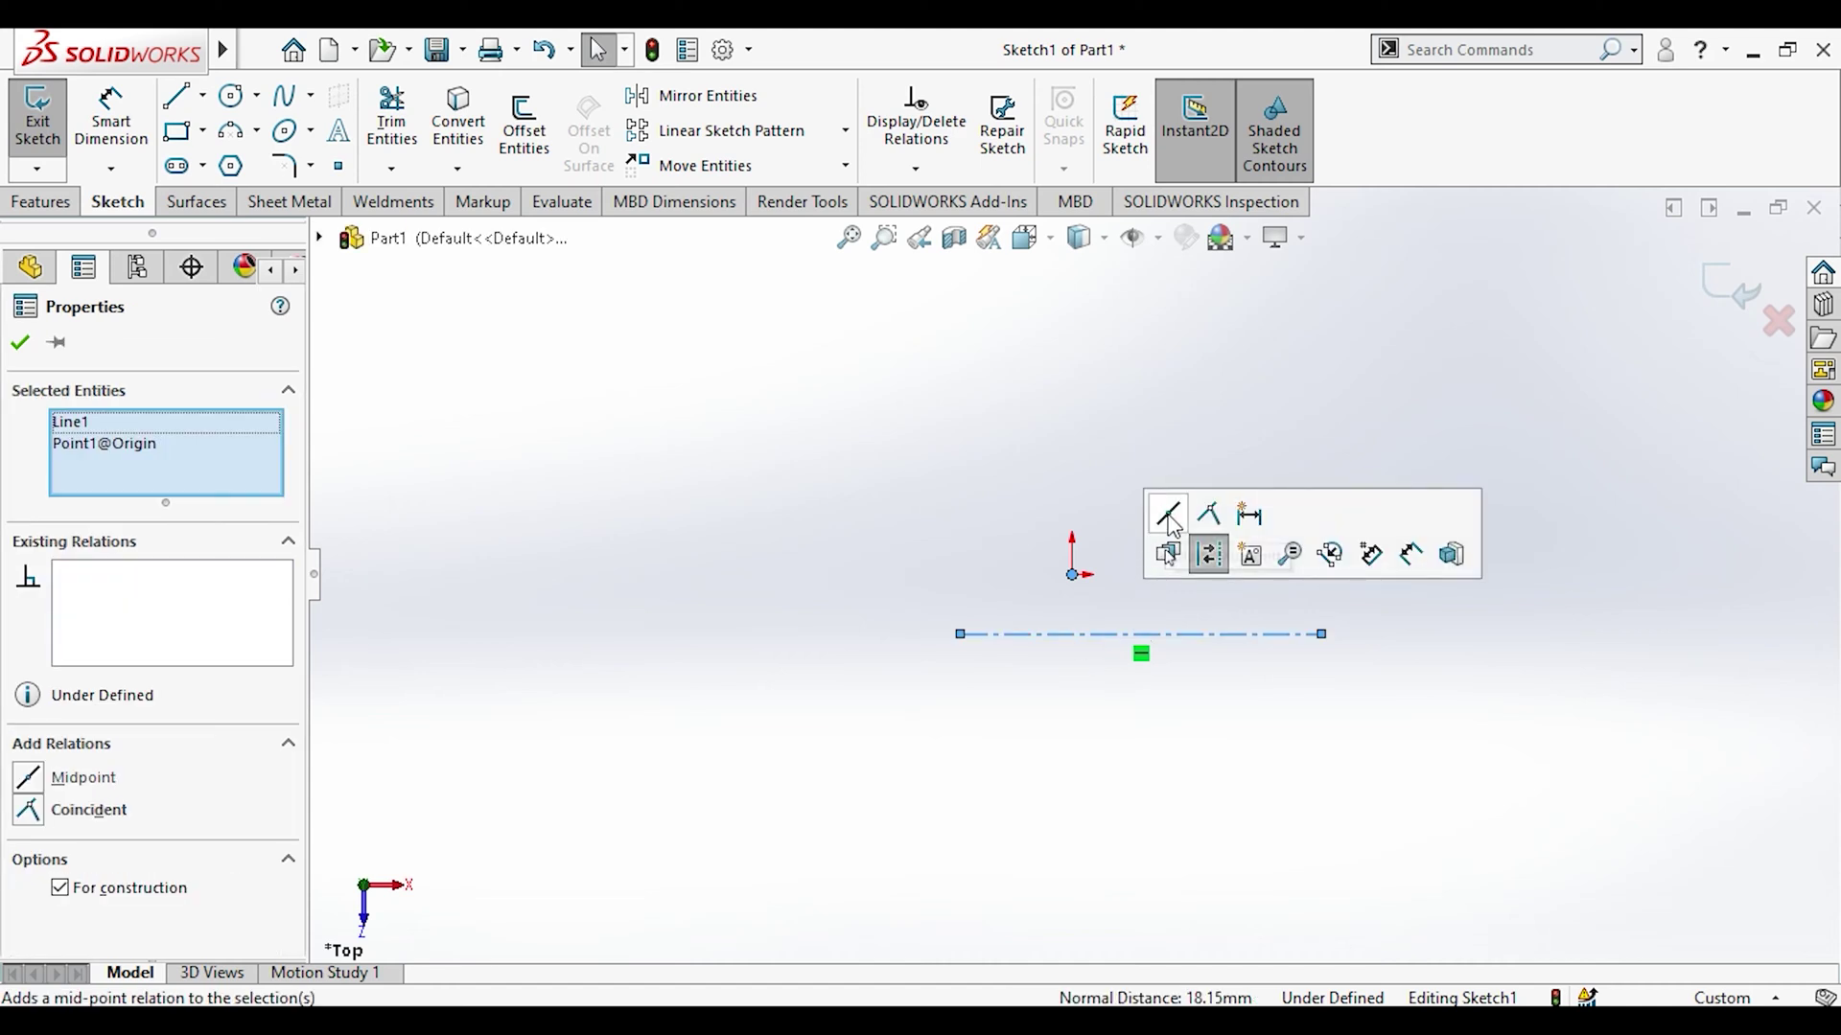
{"action": "left_click", "coordinate": [1168, 514]}
{"action": "left_click", "coordinate": [1108, 699]}
{"action": "left_click", "coordinate": [112, 120]}
{"action": "left_click", "coordinate": [1045, 575]}
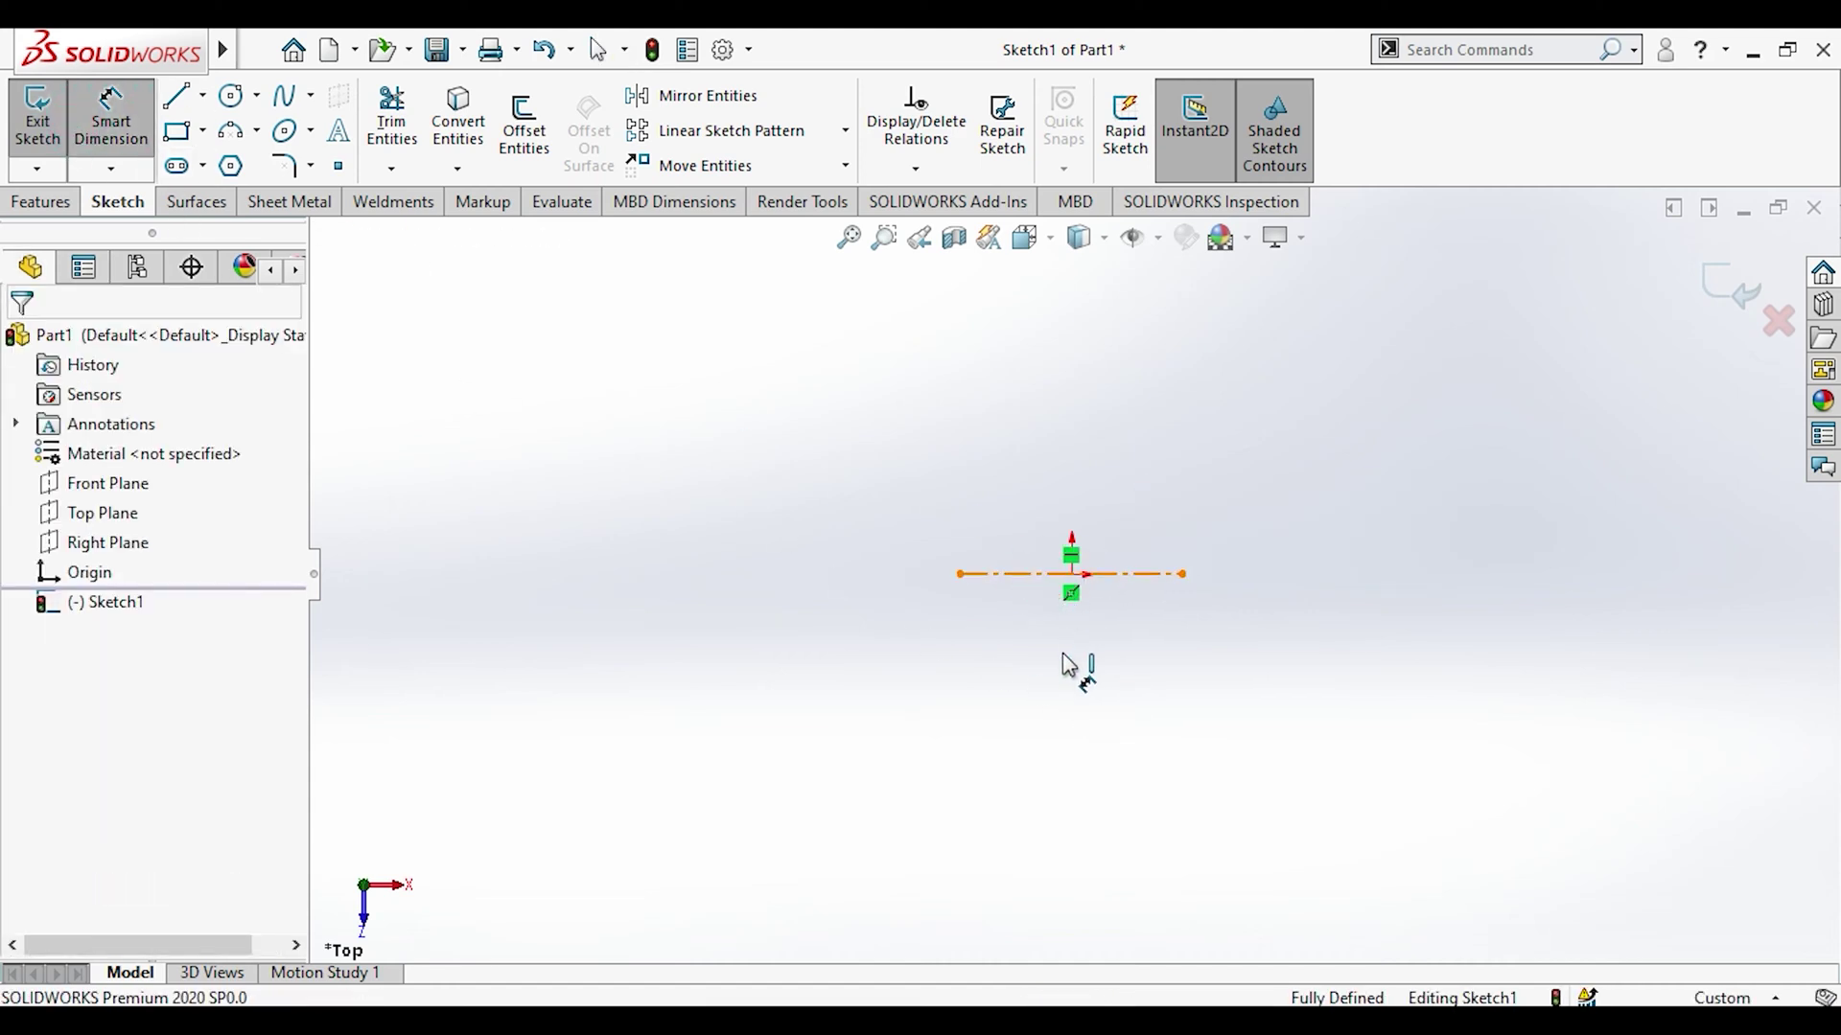
{"action": "left_click", "coordinate": [1067, 661]}
{"action": "type", "text": "50+25"}
{"action": "key", "text": "Return"}
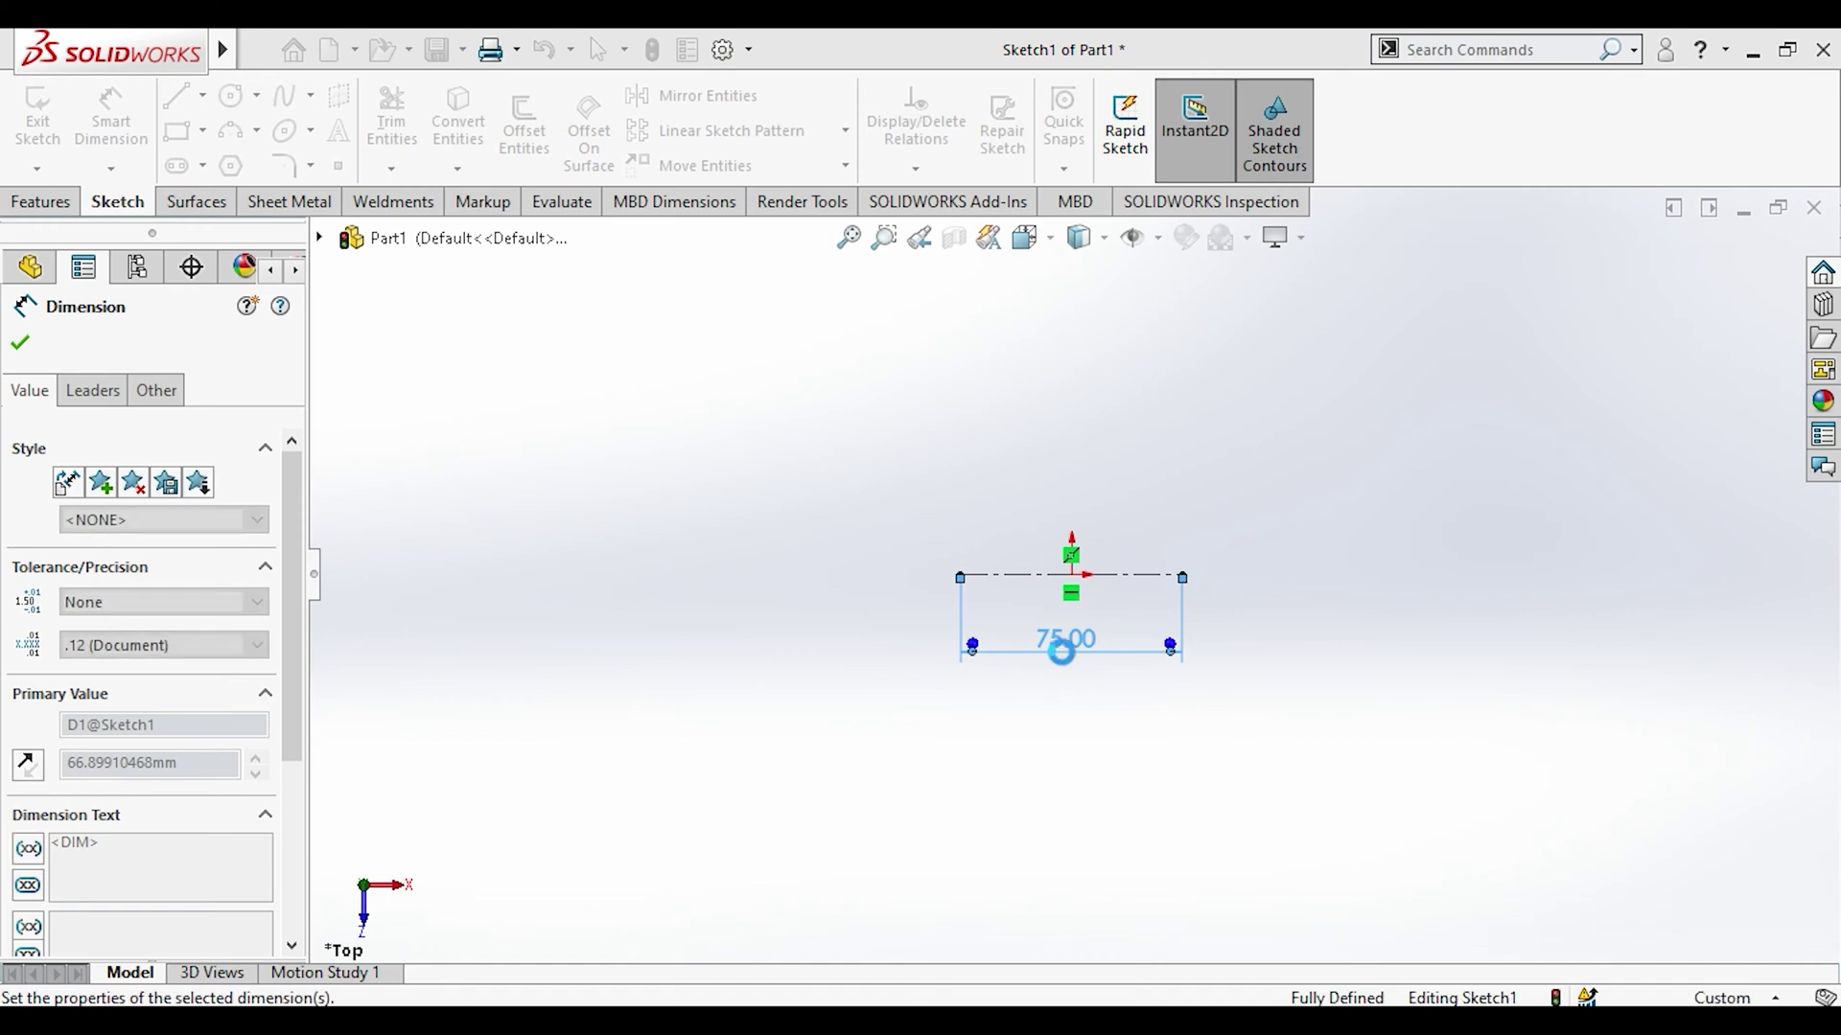
{"action": "key", "text": "Escape"}
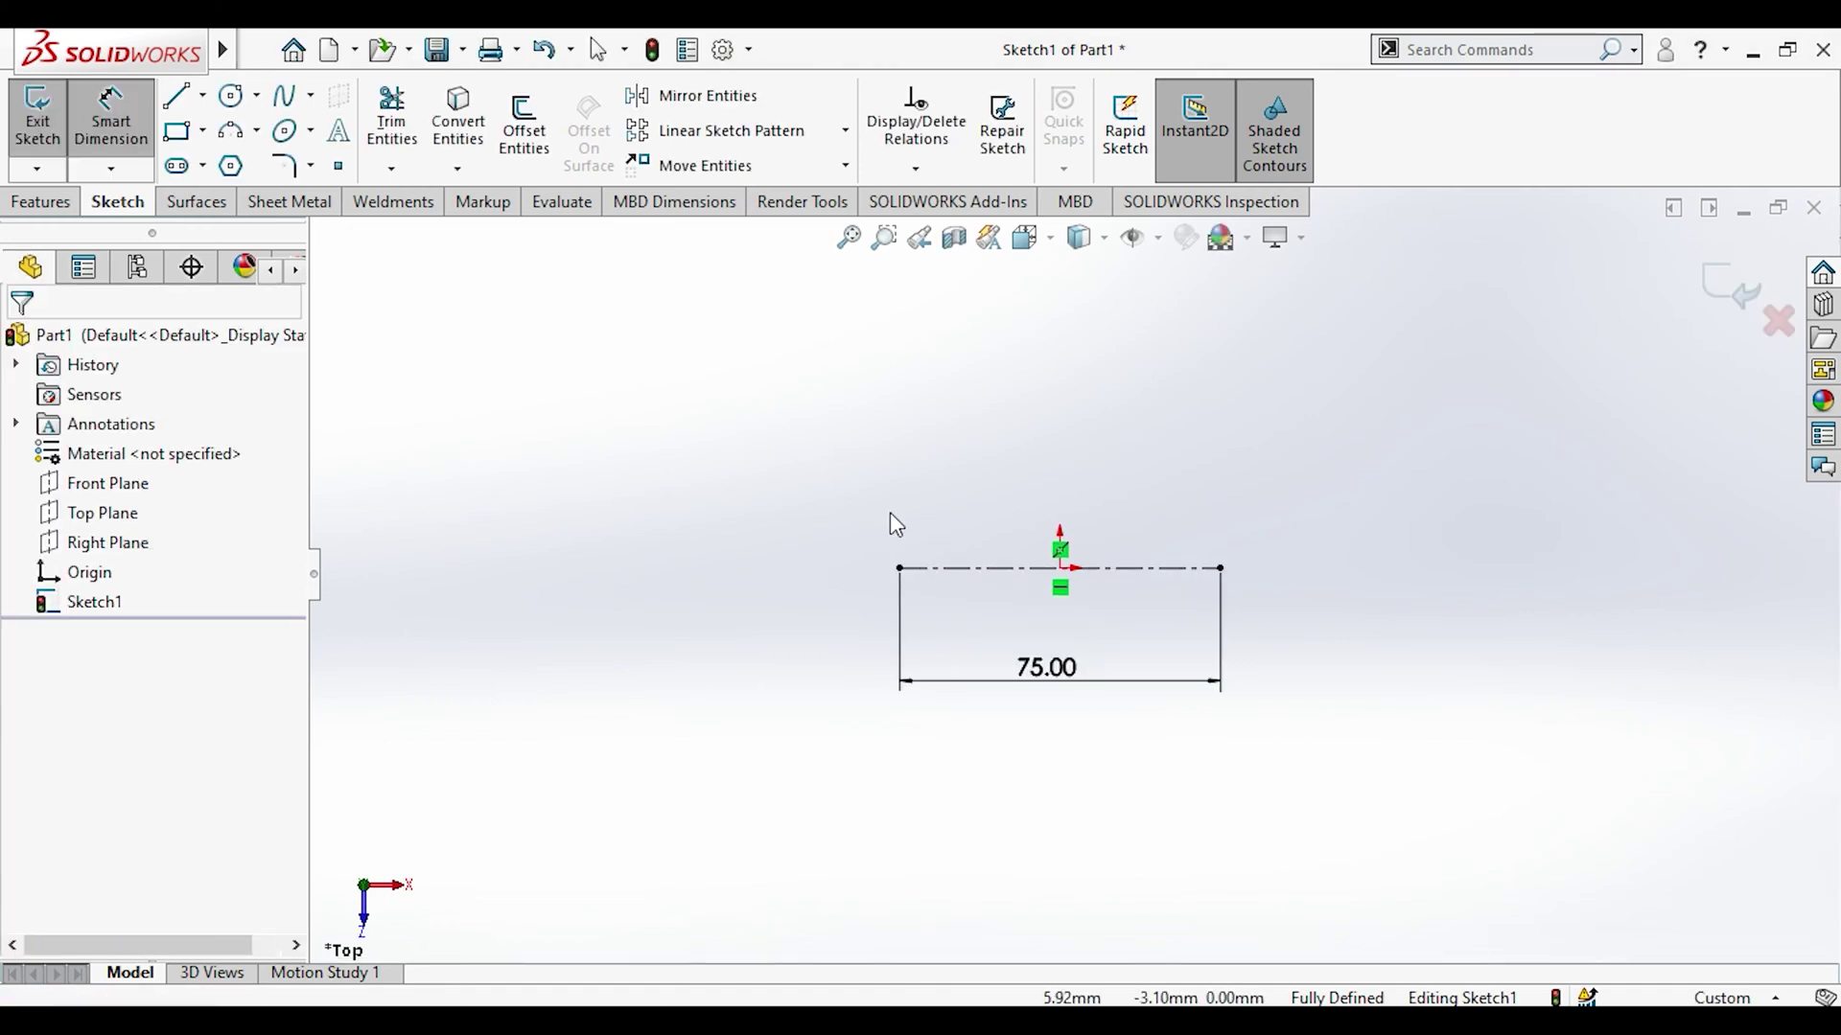
{"action": "key", "text": "Escape"}
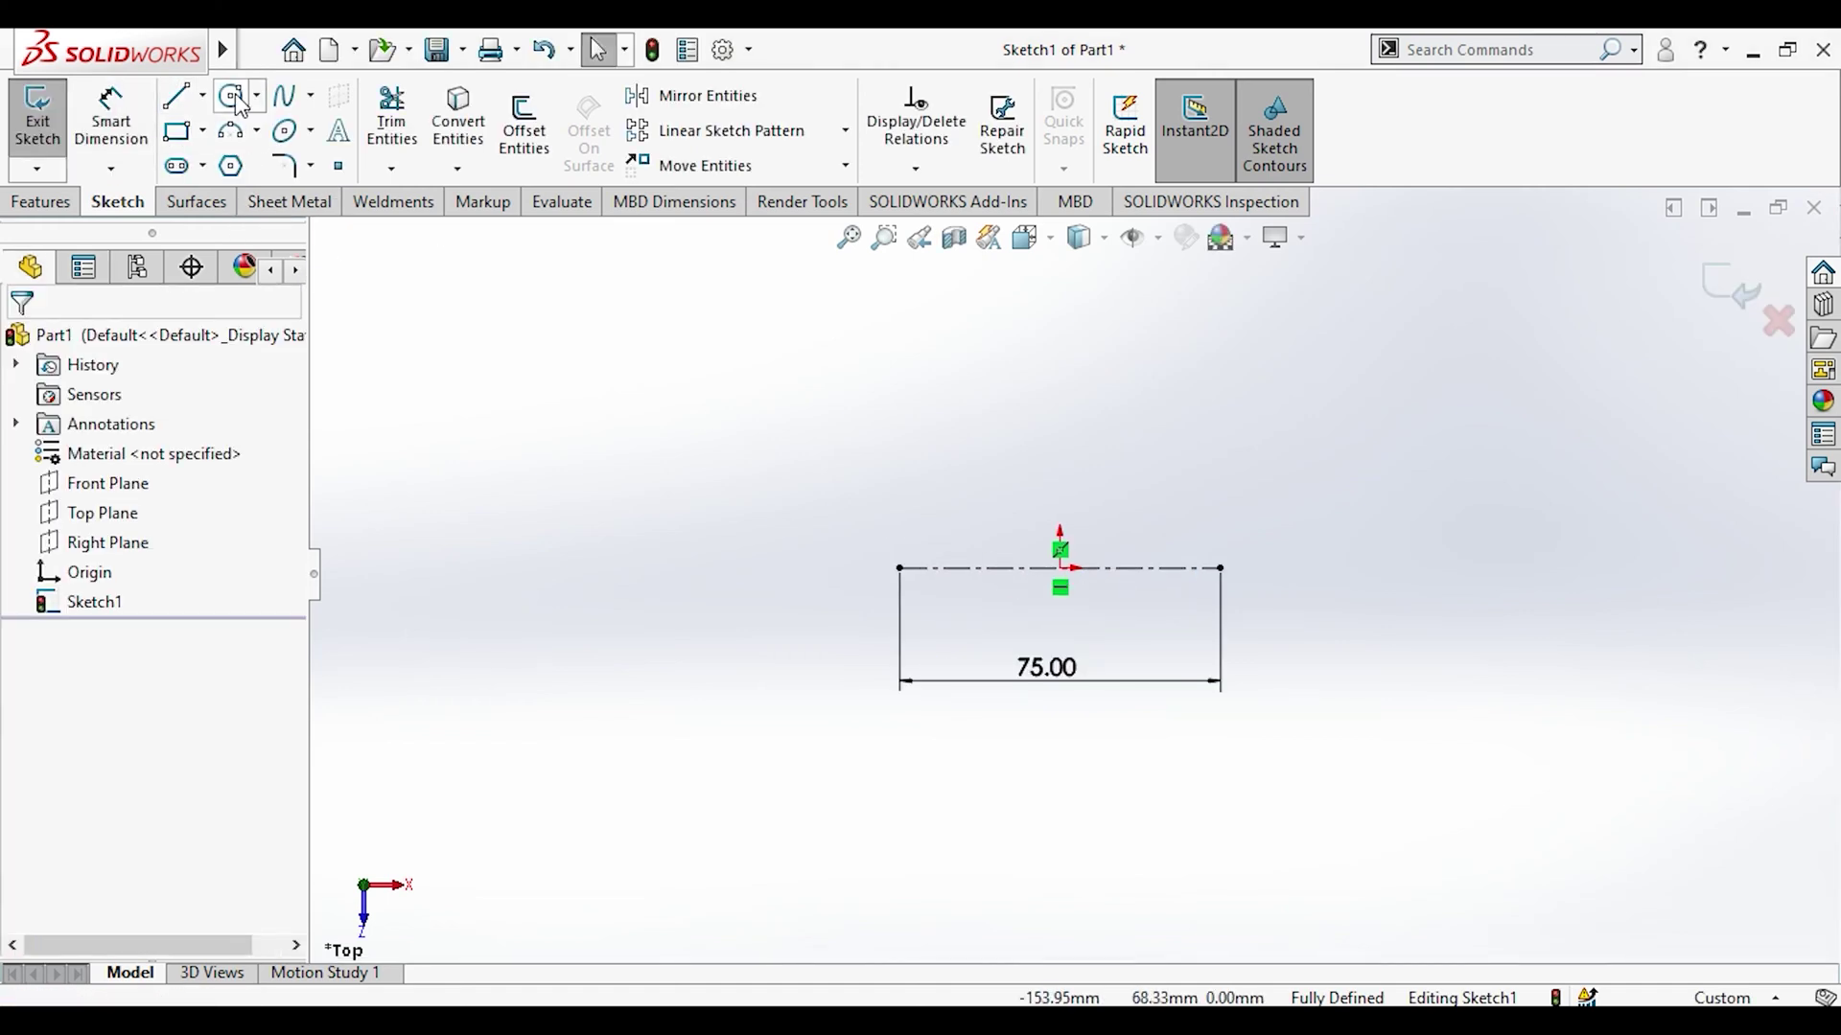
Step: Draw two concentric circles centred on the centreline's left end
{"action": "left_click", "coordinate": [230, 96]}
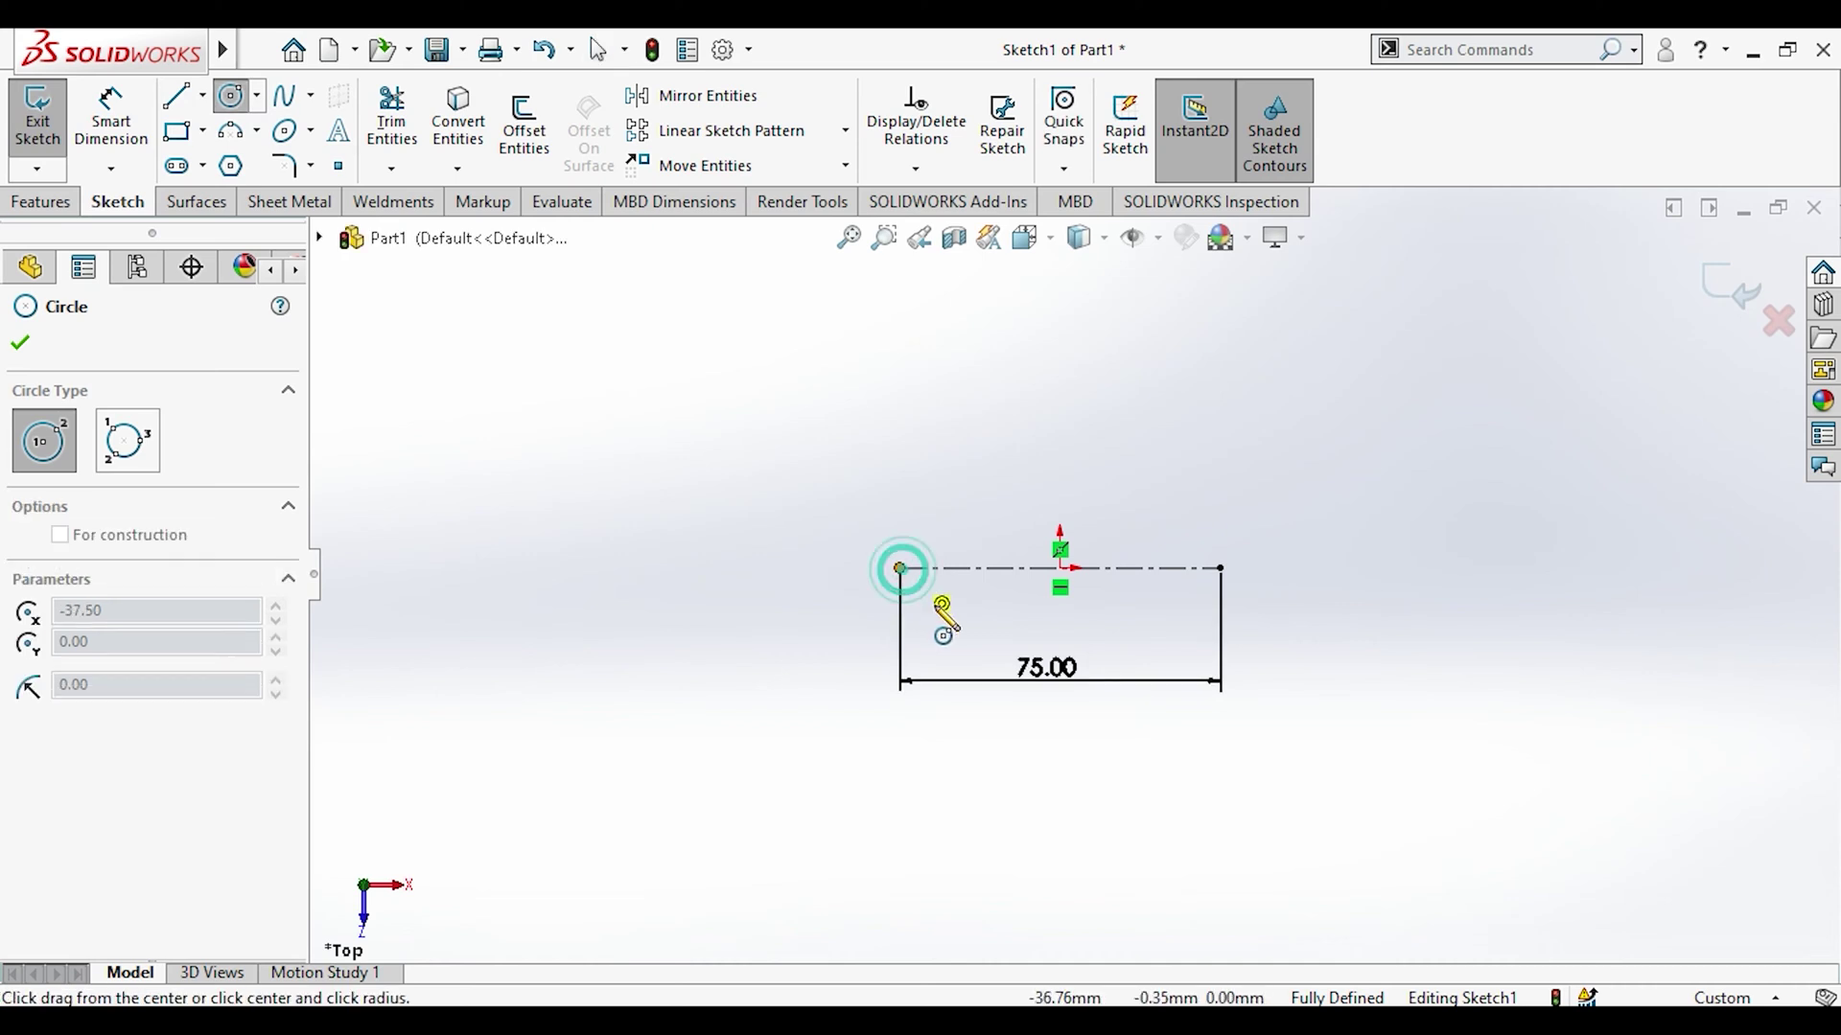
{"action": "left_click", "coordinate": [939, 604]}
{"action": "left_click", "coordinate": [988, 666]}
{"action": "key", "text": "Escape"}
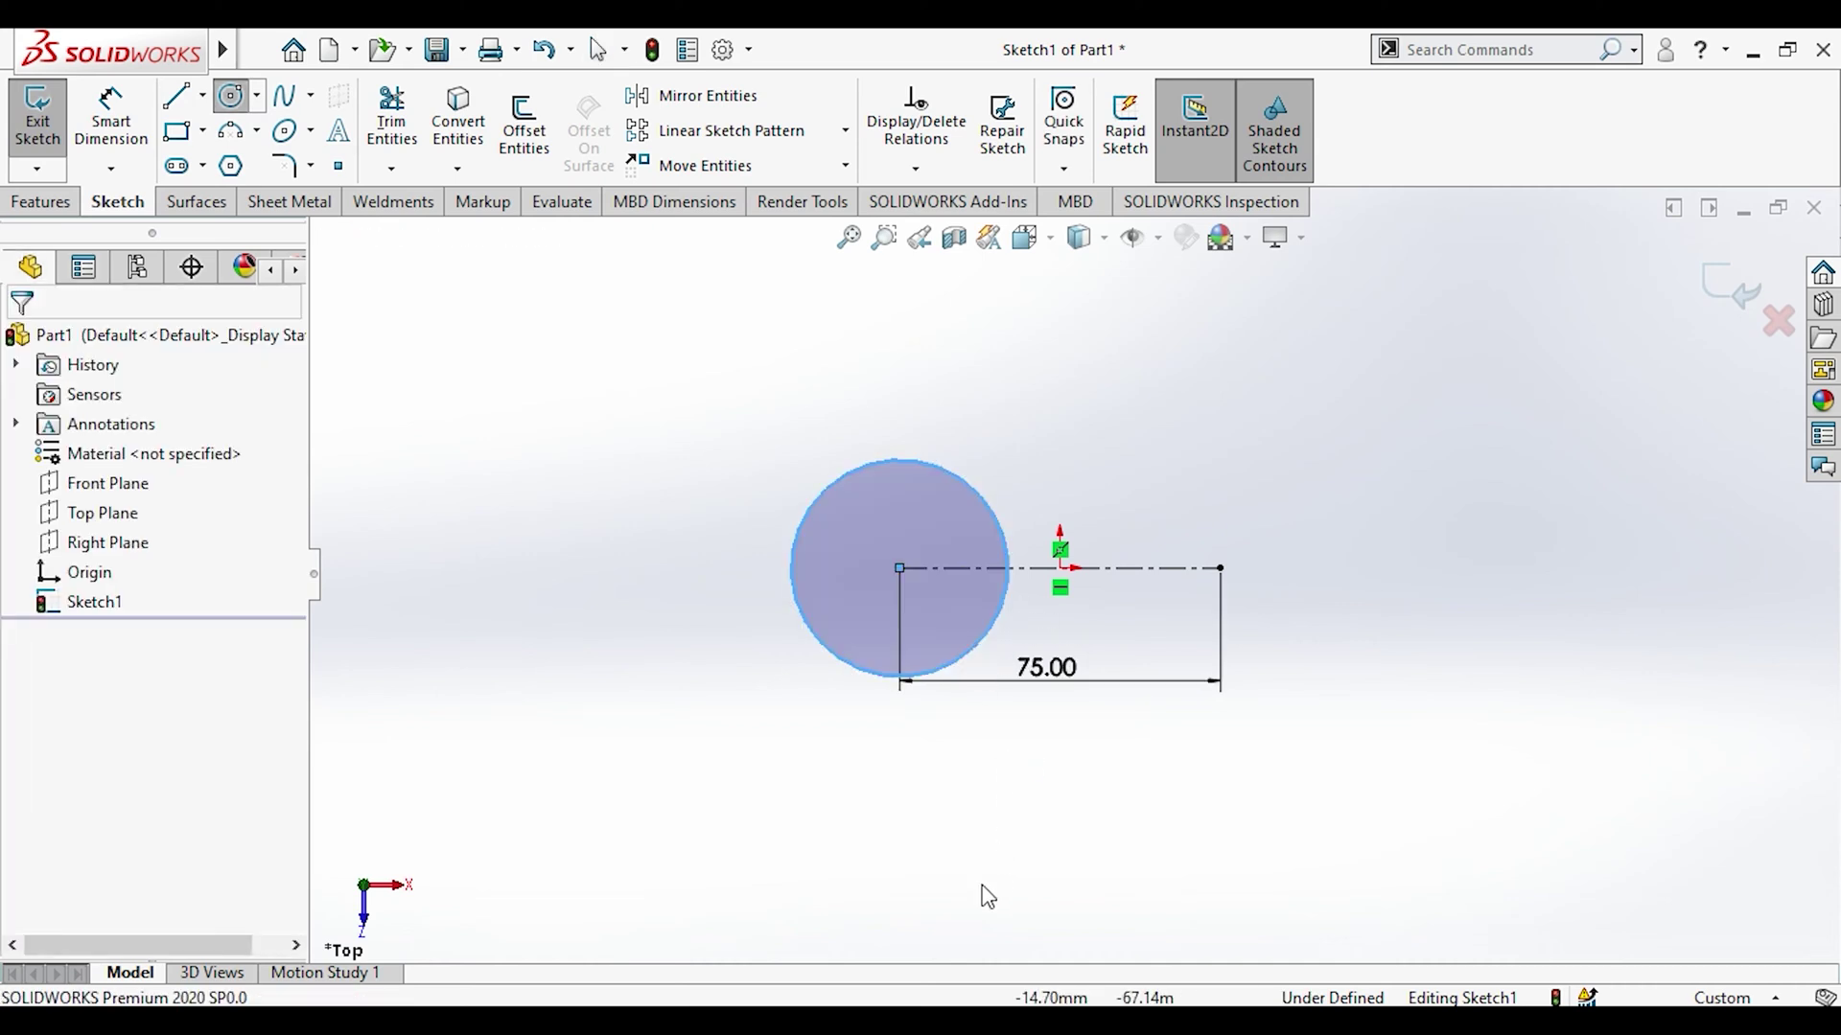
{"action": "left_click", "coordinate": [922, 1018]}
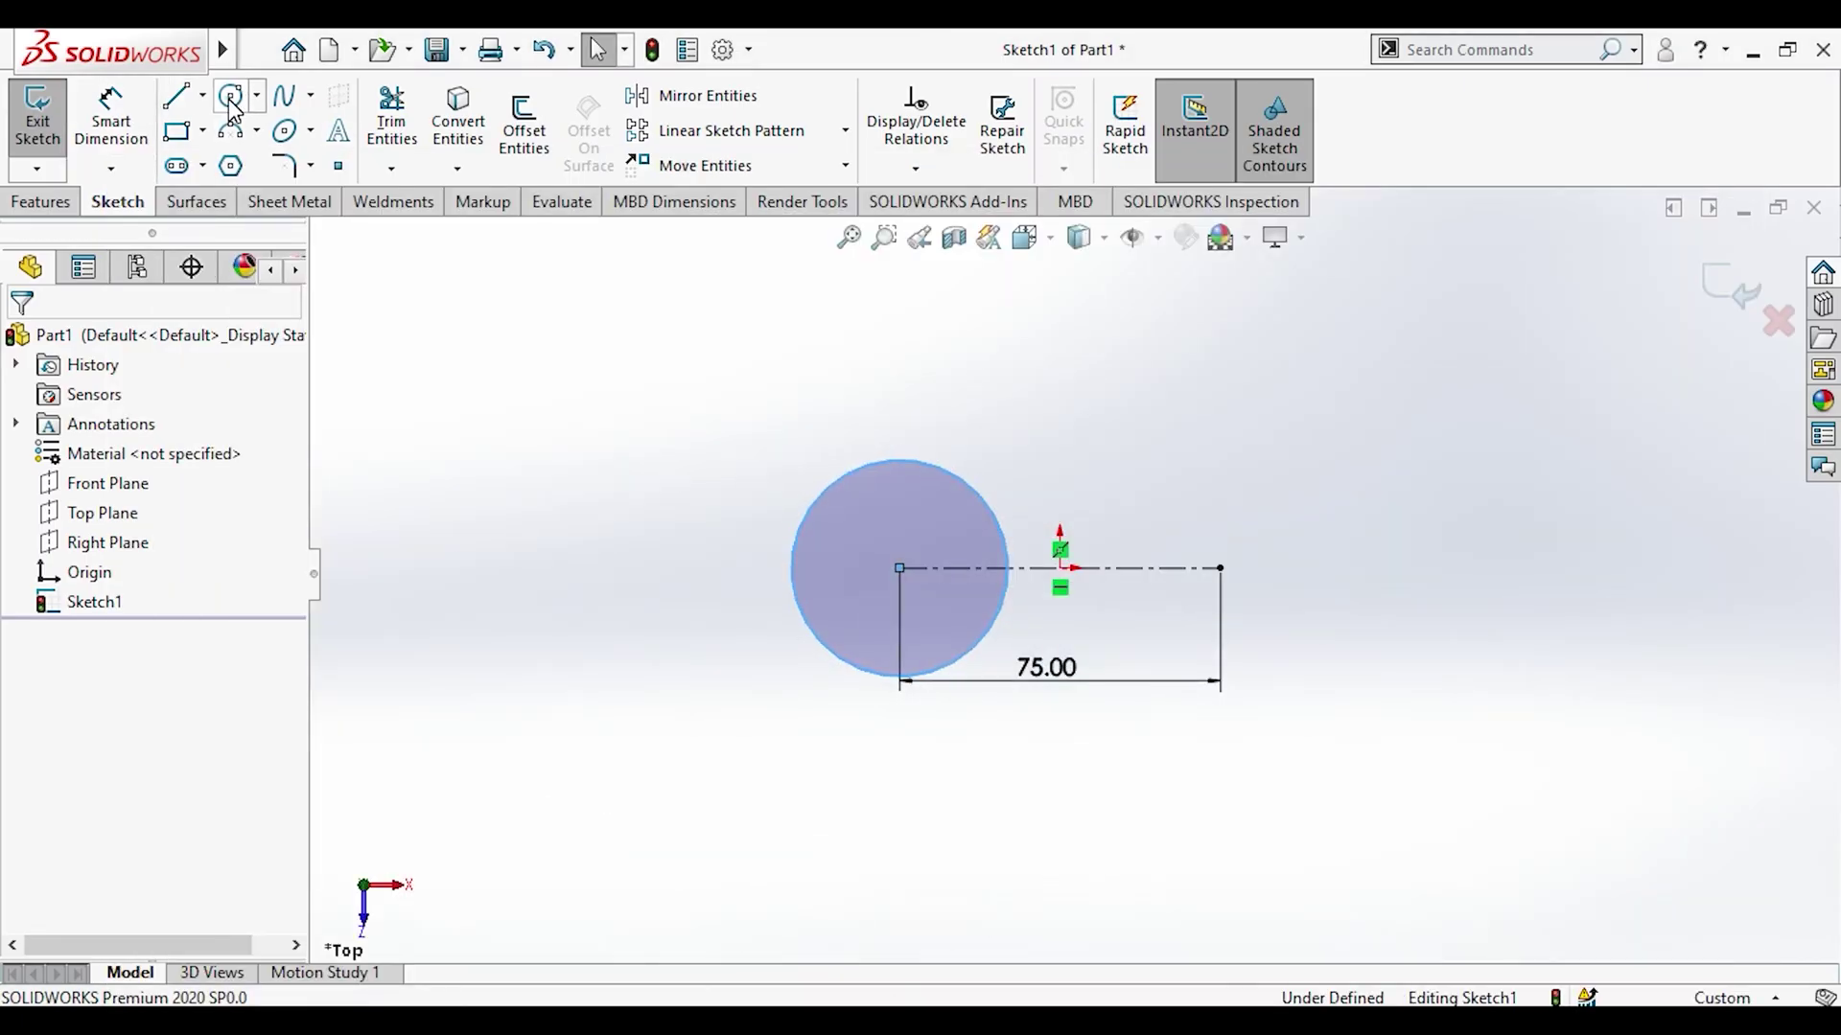
{"action": "left_click", "coordinate": [899, 568]}
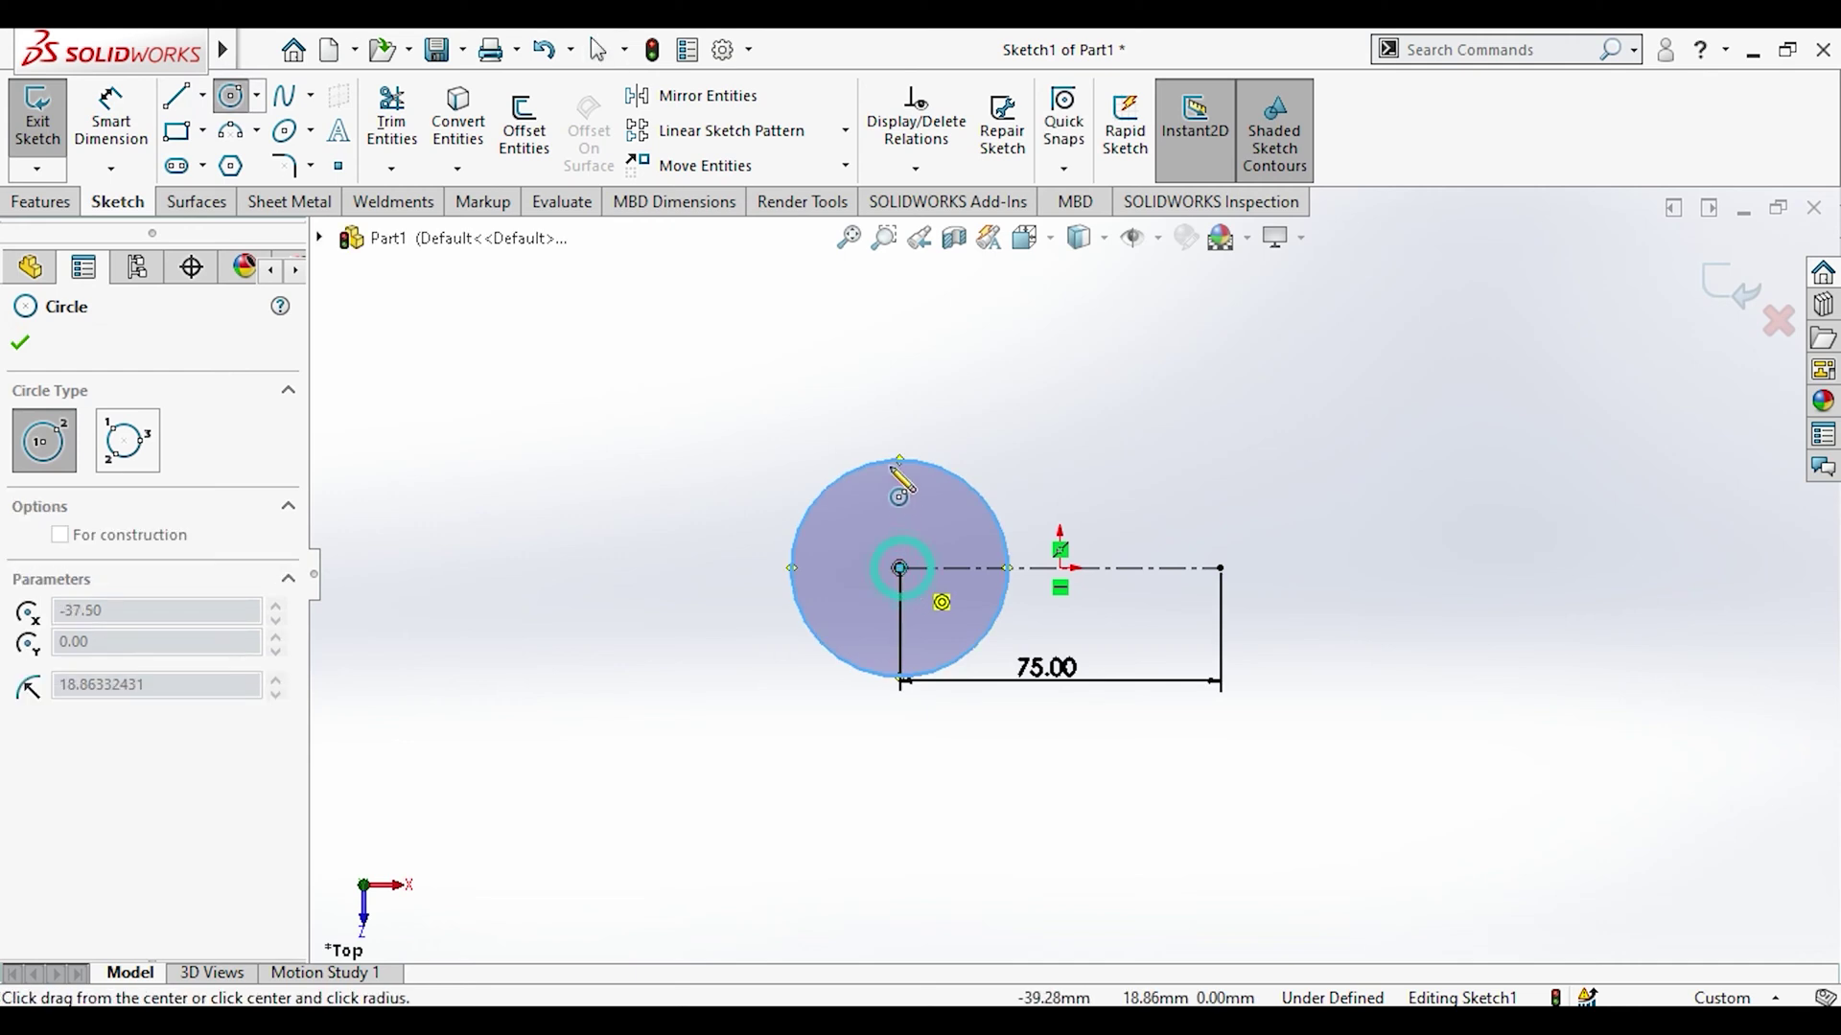
{"action": "left_click", "coordinate": [824, 372]}
{"action": "key", "text": "Escape"}
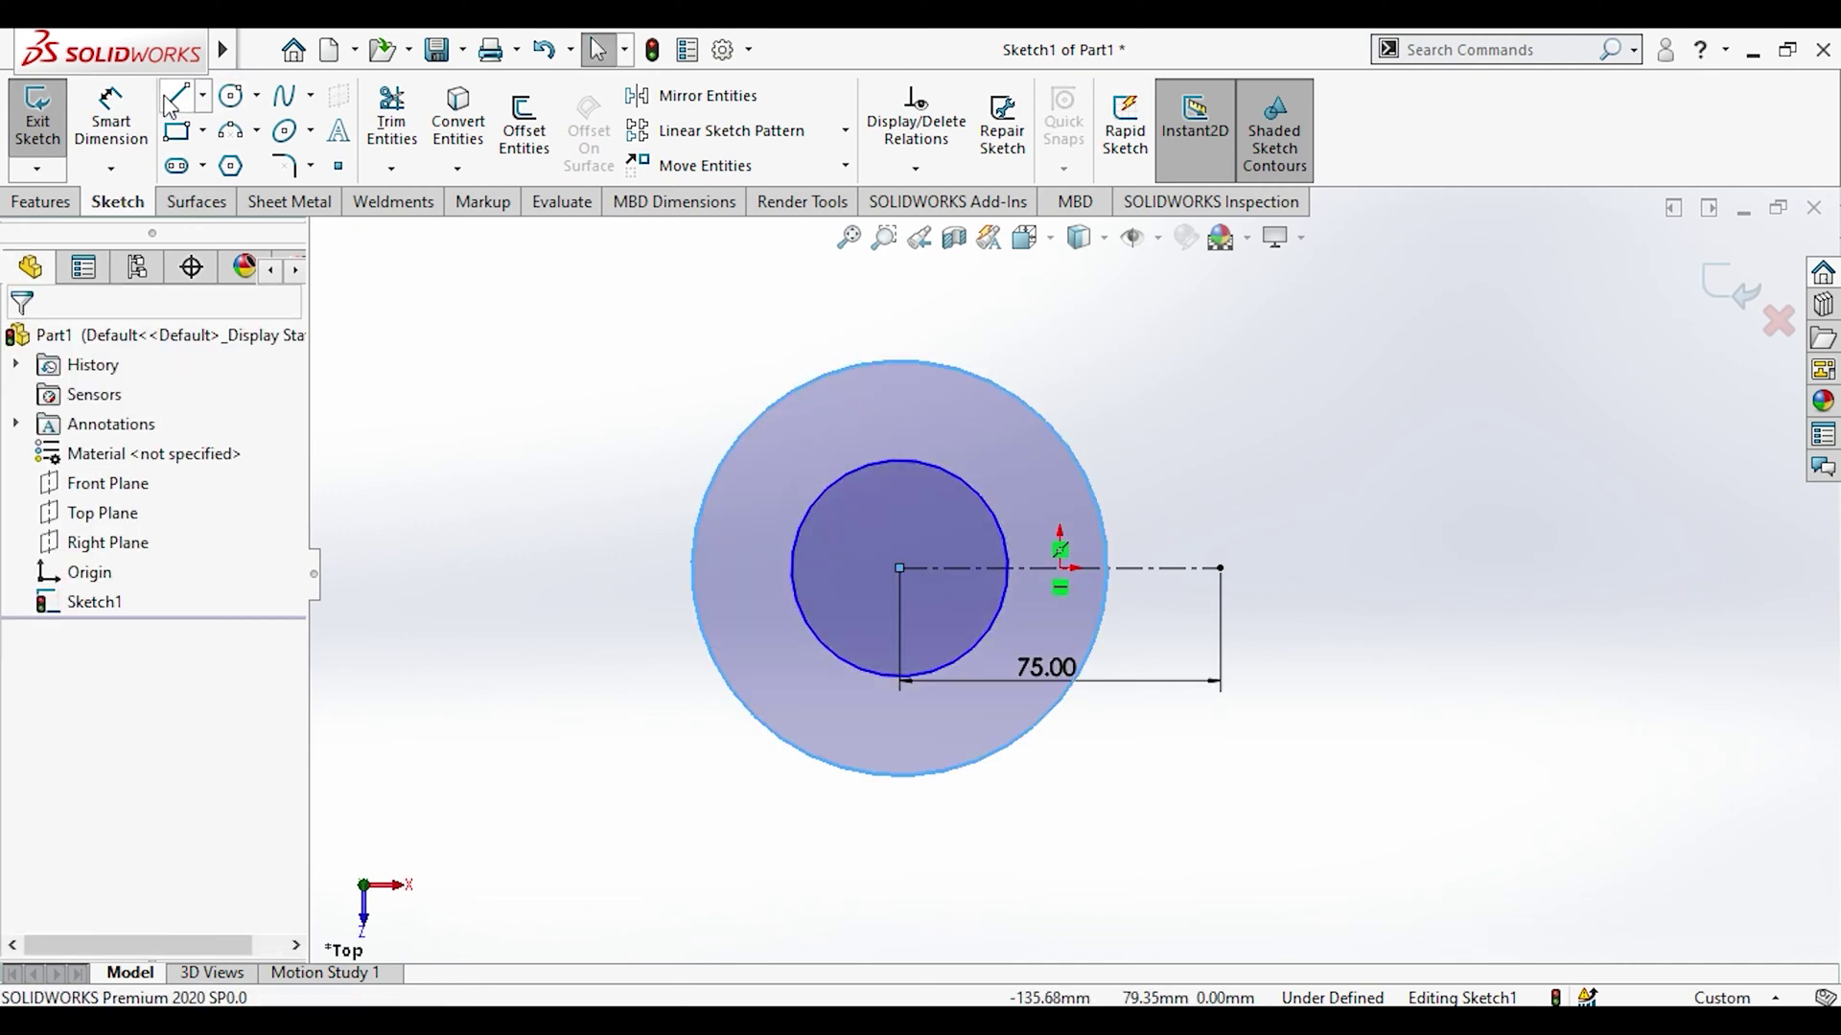
Step: Dimension the inner circle's diameter to 38 mm
{"action": "left_click", "coordinate": [132, 117]}
{"action": "left_click", "coordinate": [796, 522]}
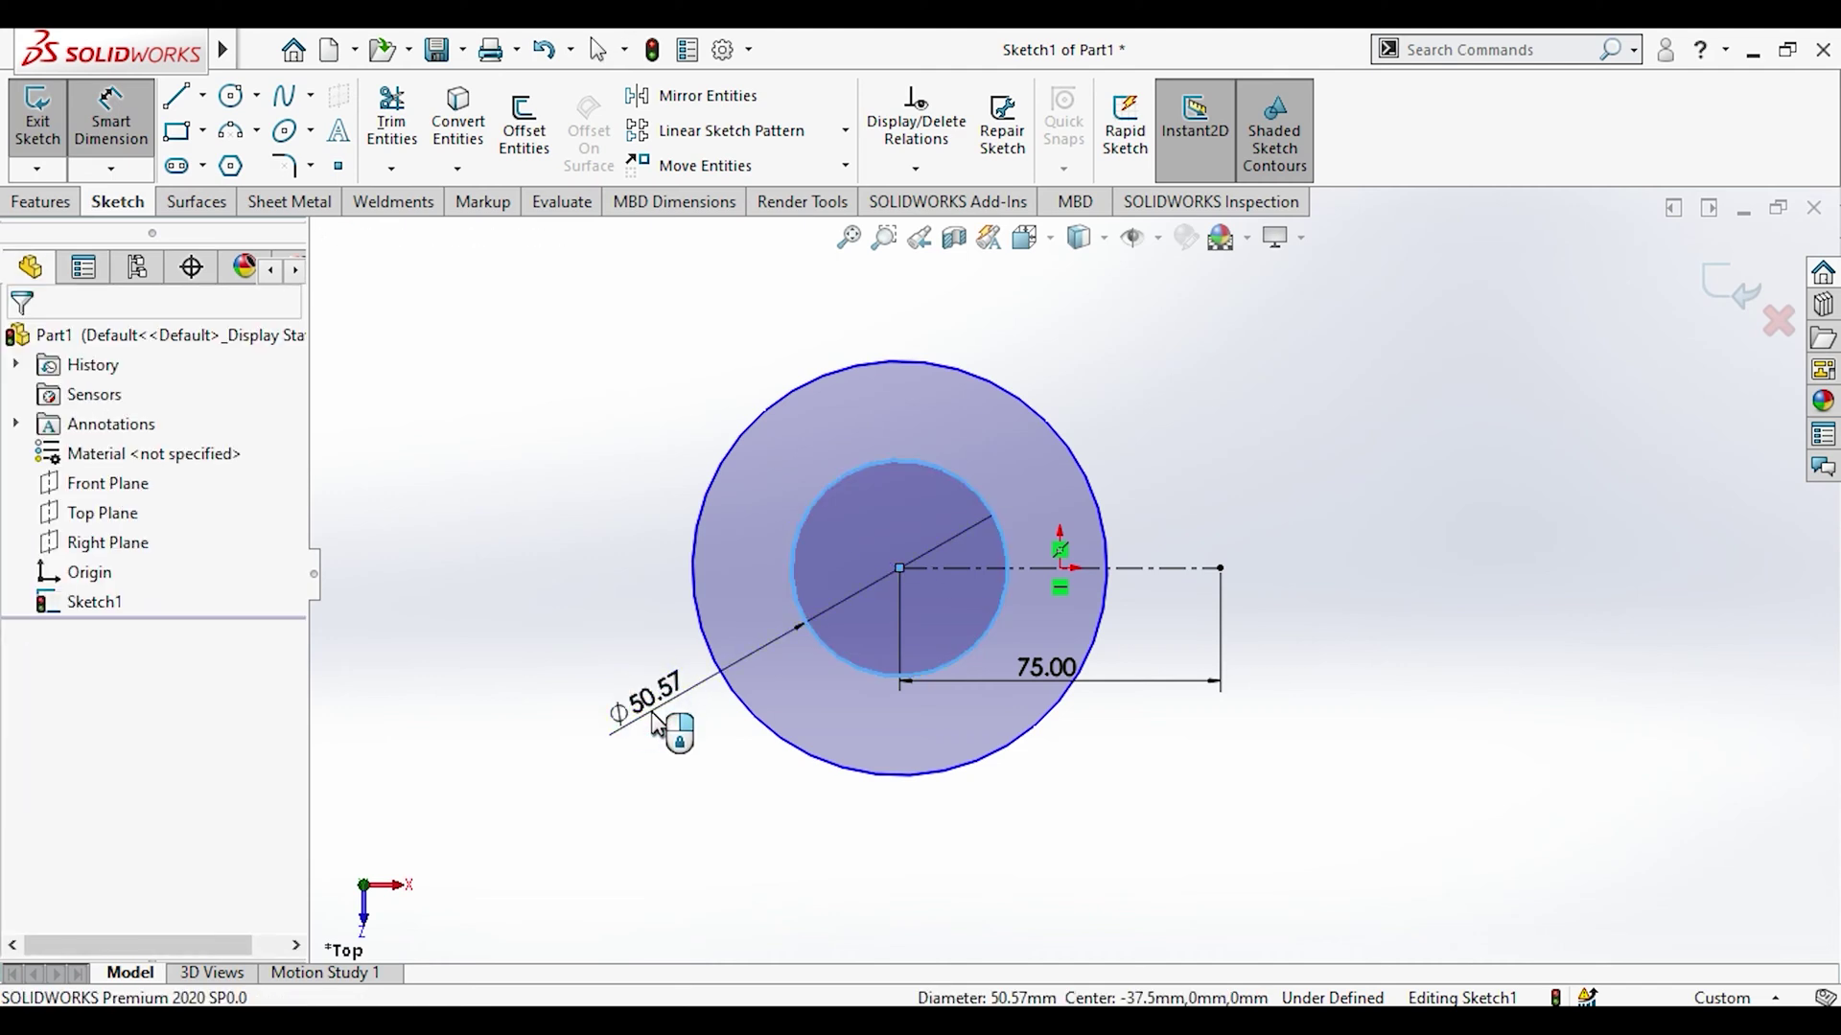
{"action": "left_click", "coordinate": [654, 725]}
{"action": "type", "text": "19"}
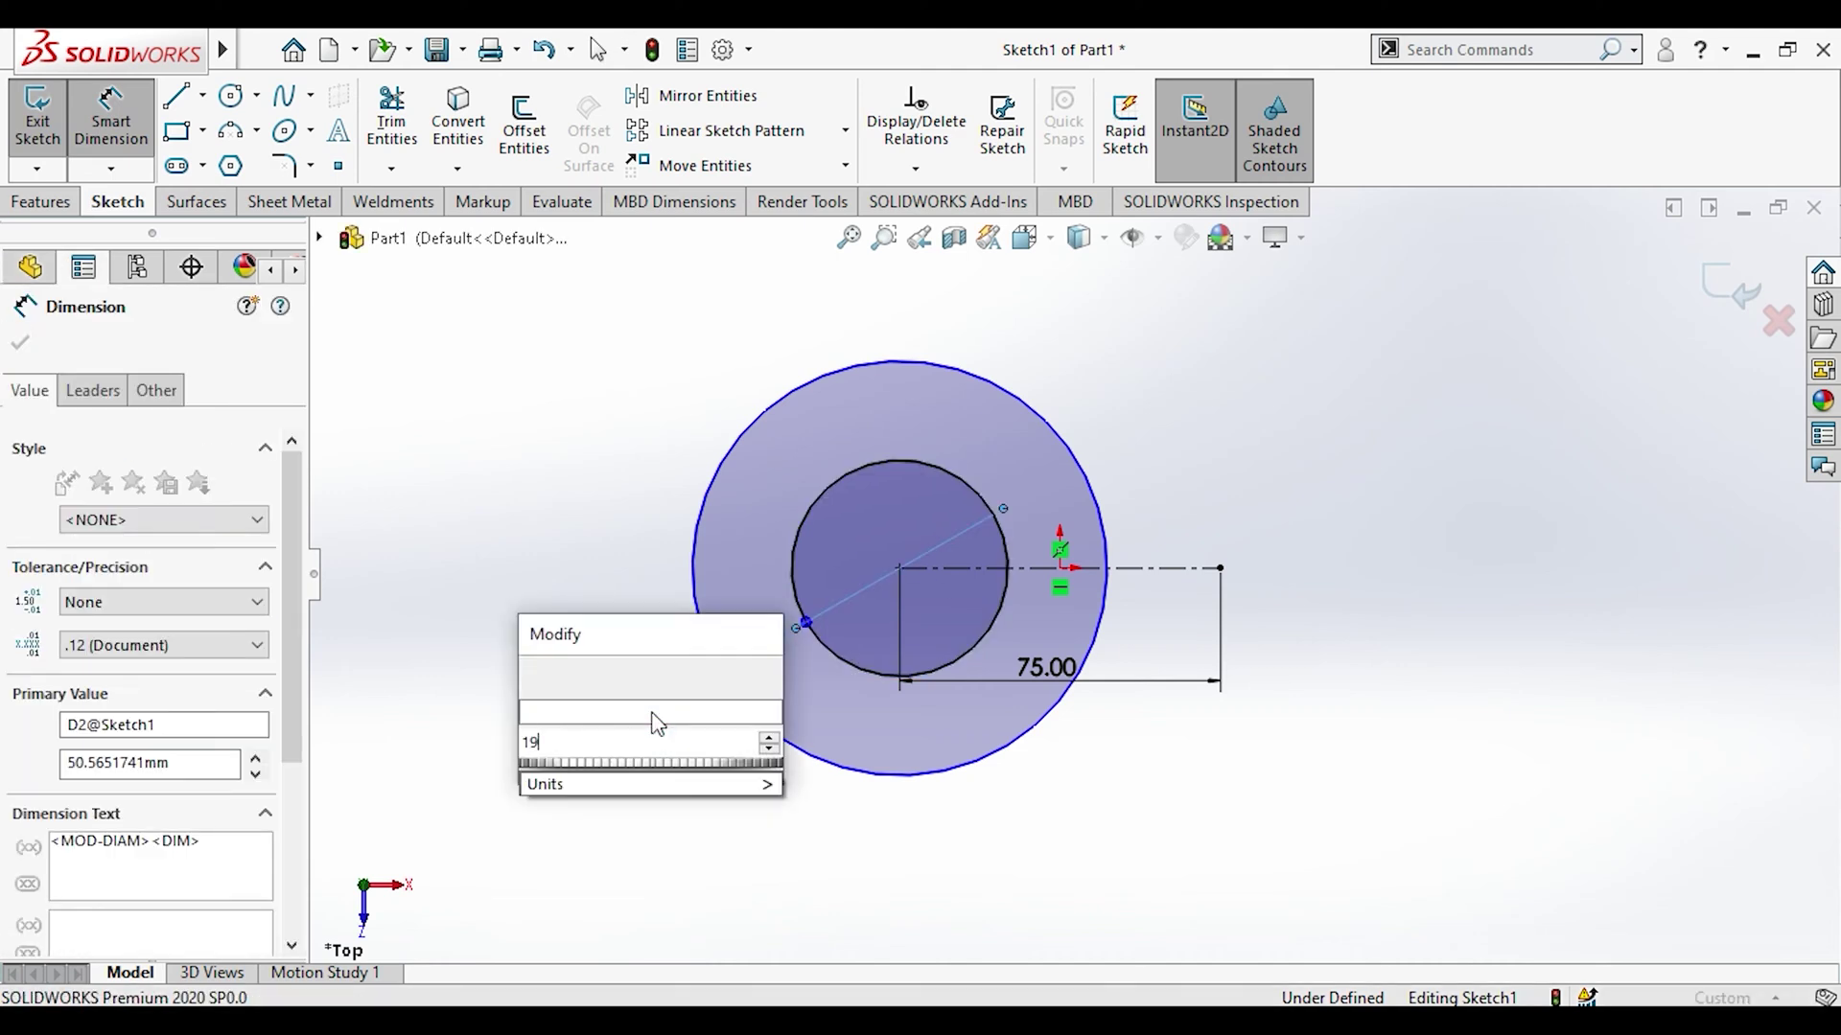
{"action": "key", "text": "Return"}
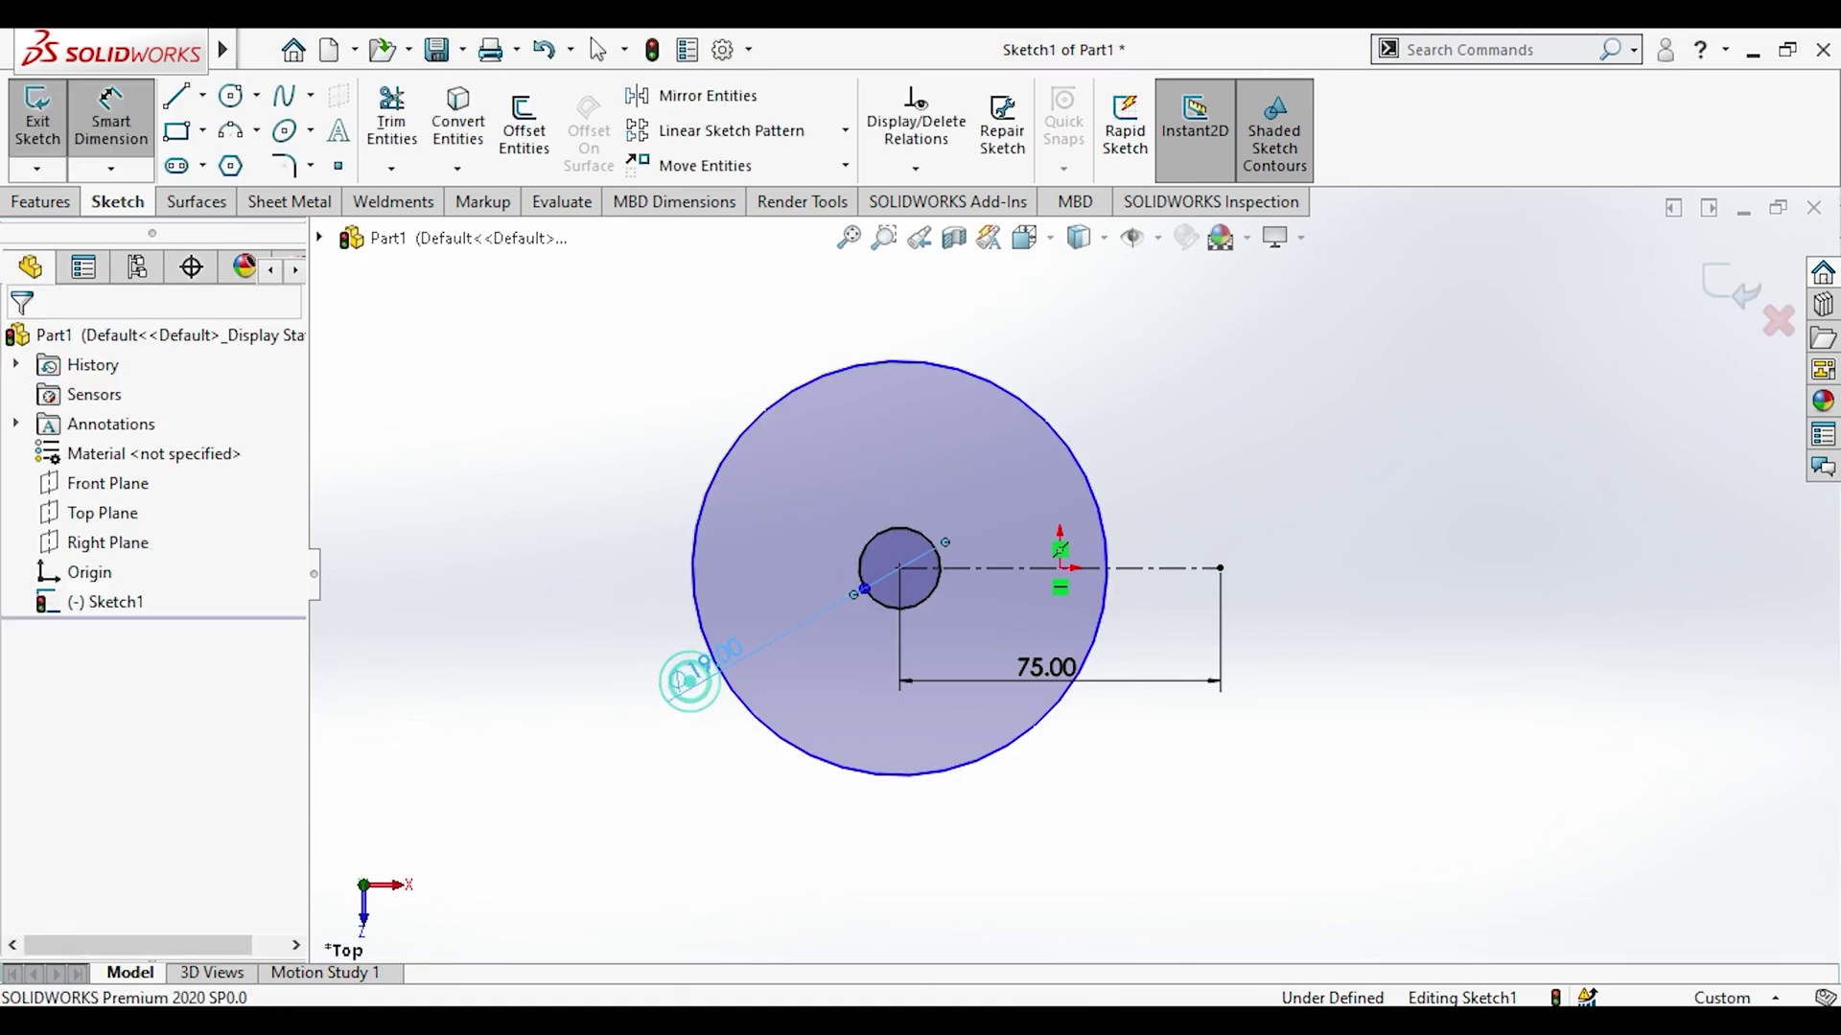
{"action": "double_click", "coordinate": [687, 680]}
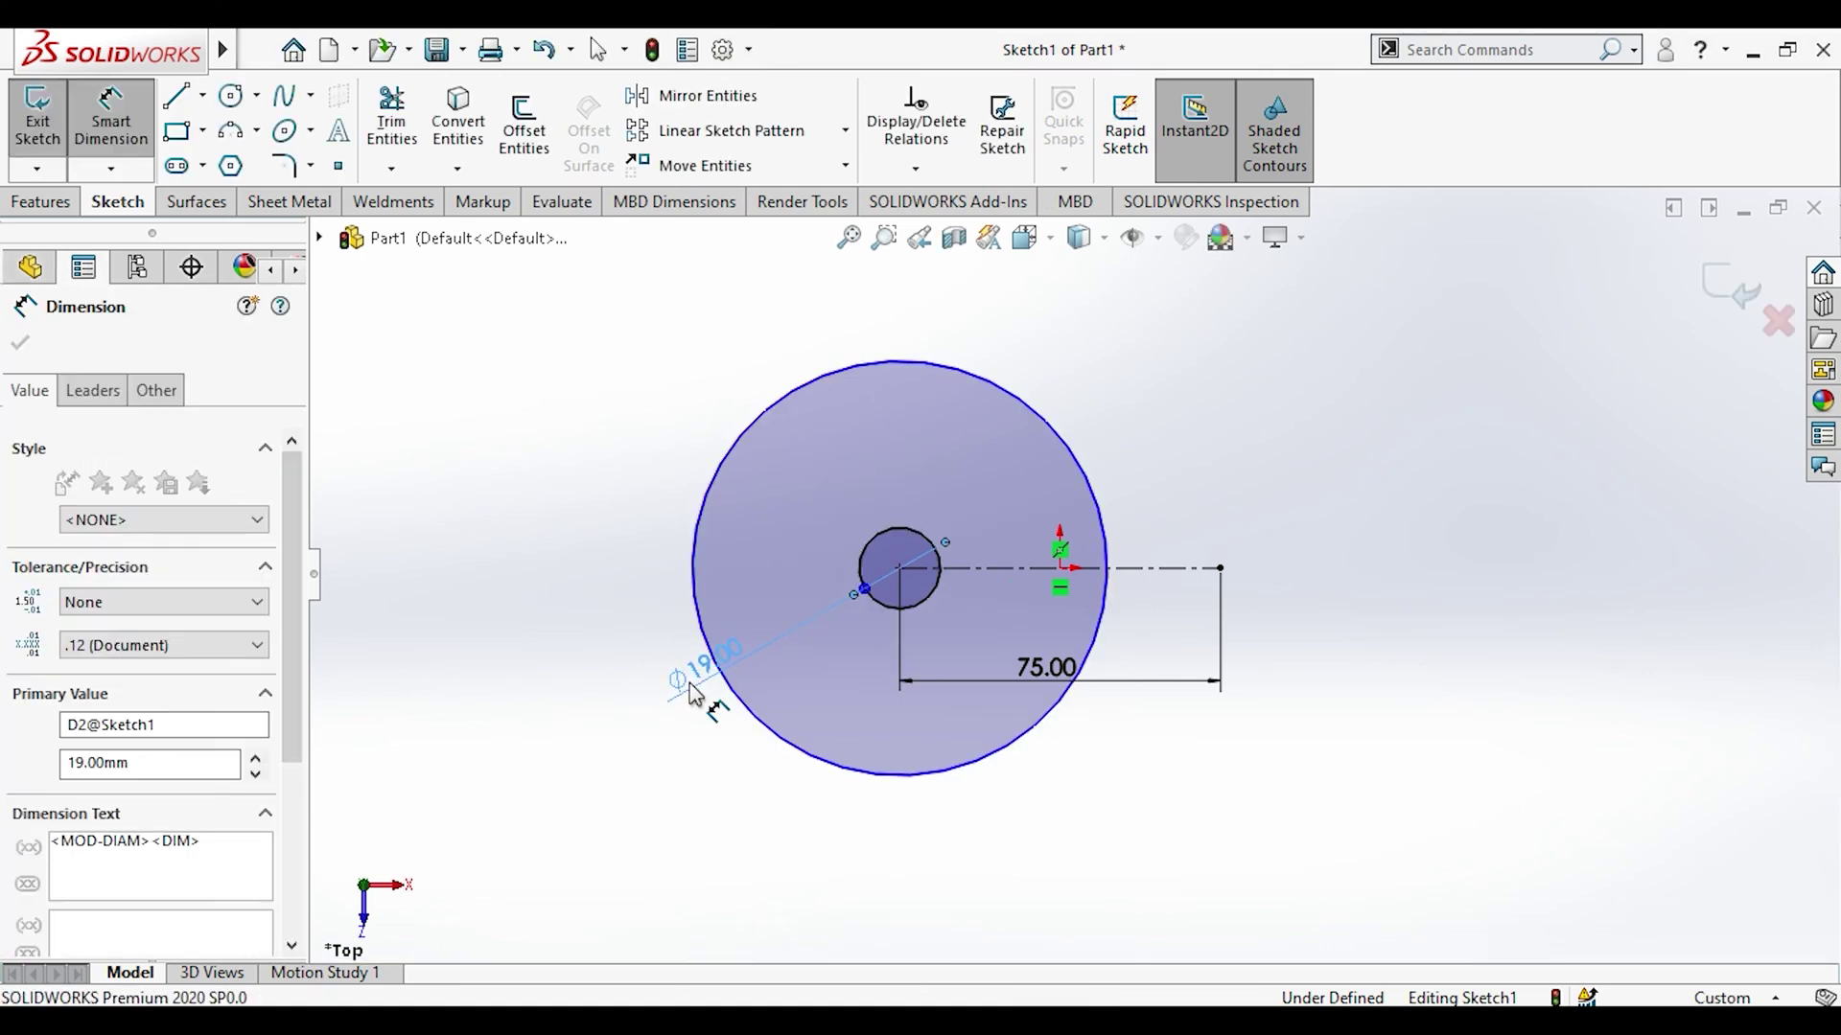
{"action": "type", "text": "38"}
{"action": "key", "text": "Return"}
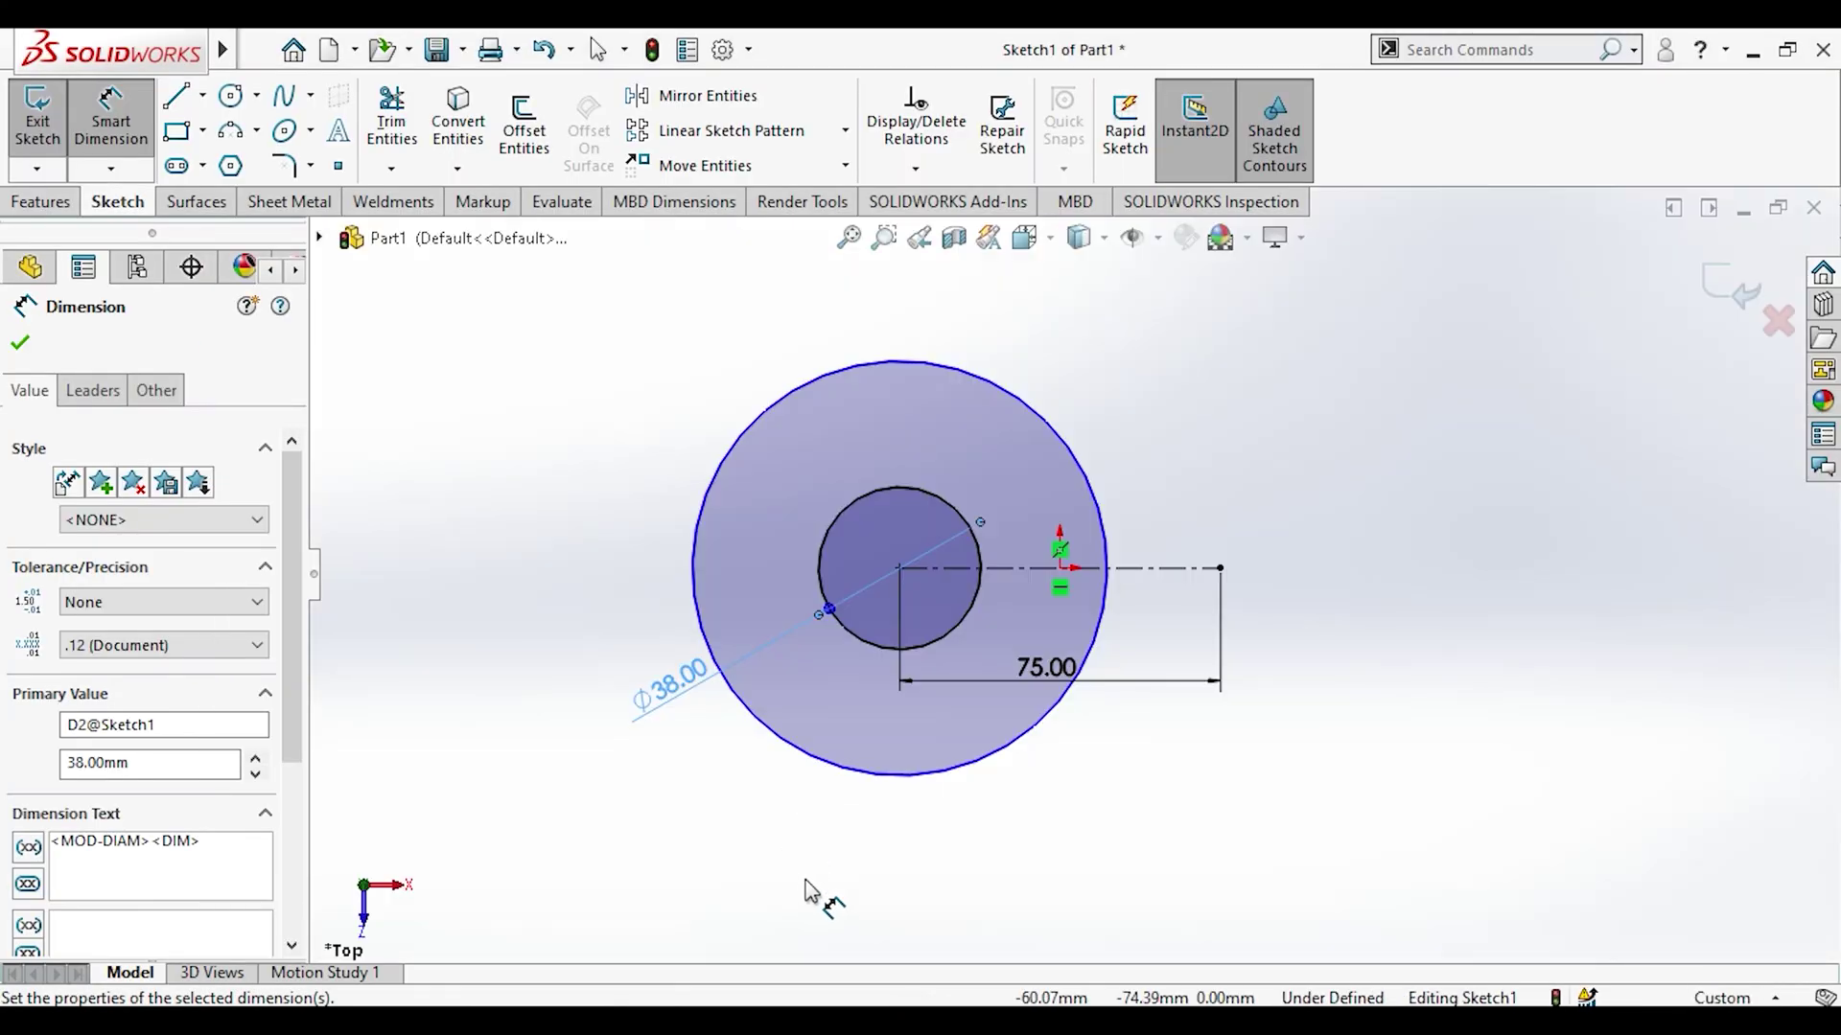
Step: Dimension the outer circle's diameter to 60 mm
{"action": "left_click", "coordinate": [746, 815]}
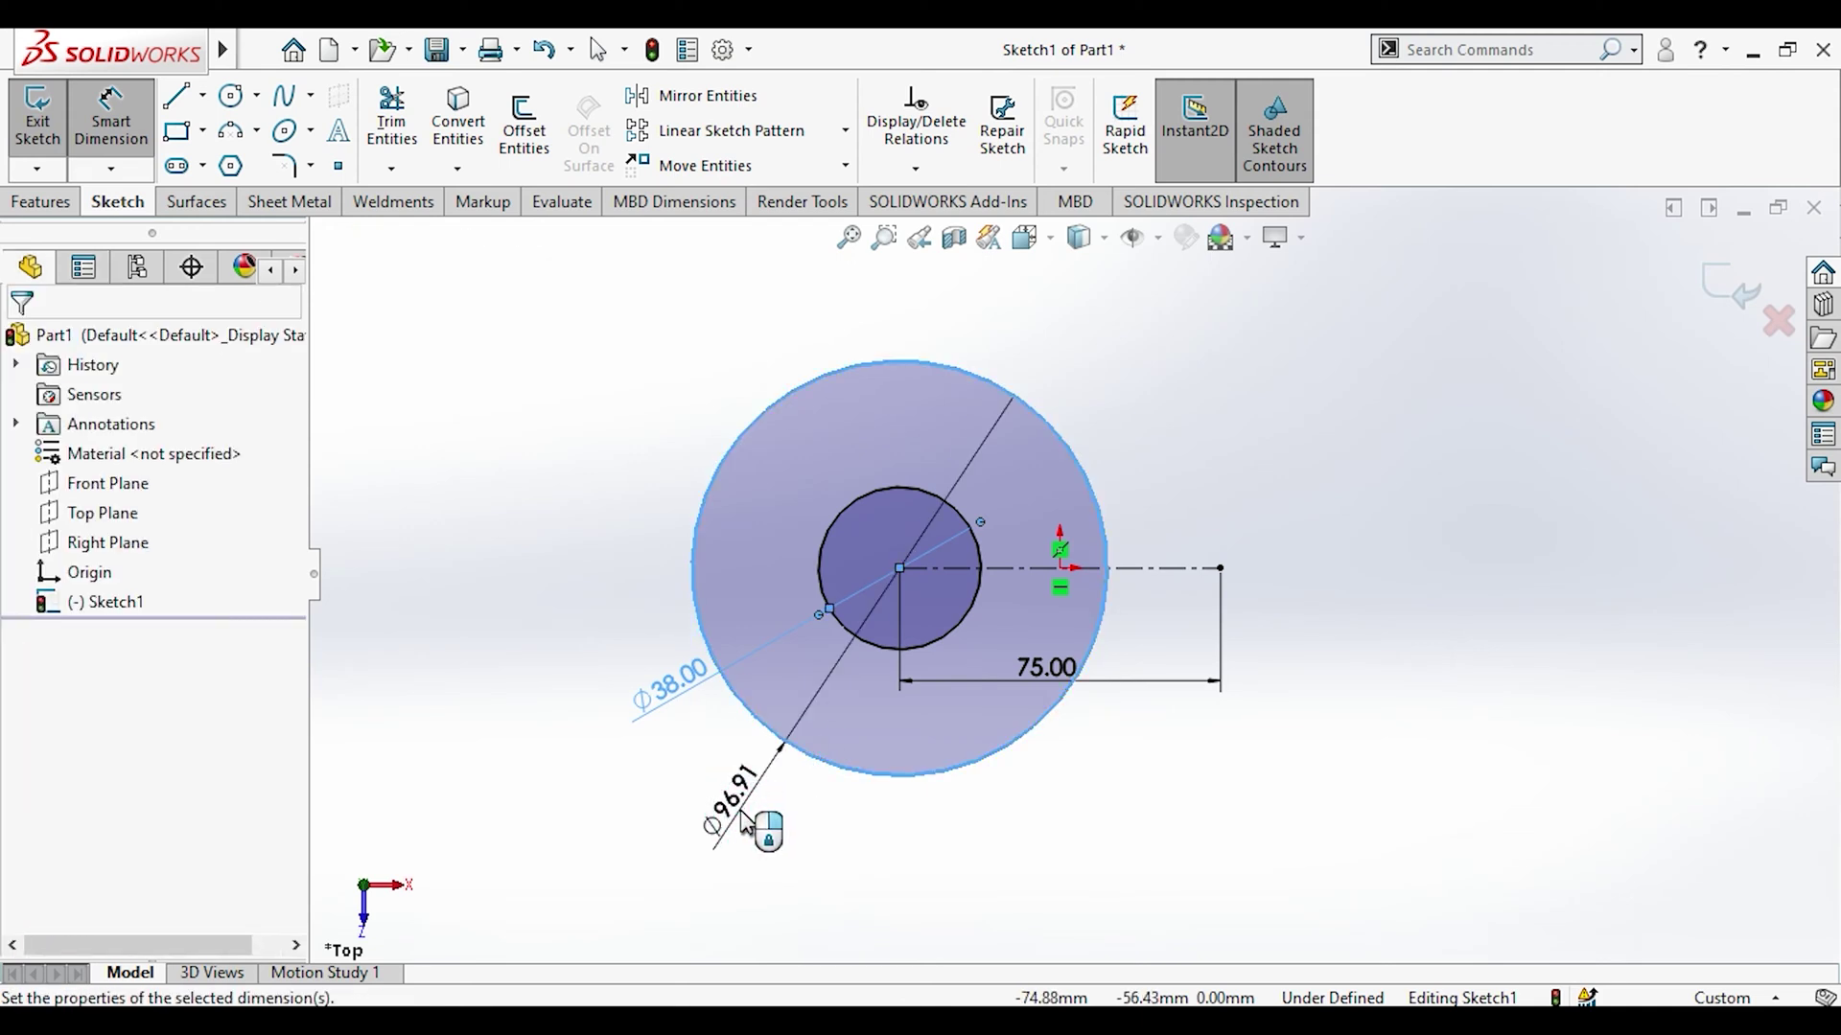
{"action": "left_click", "coordinate": [746, 815]}
{"action": "type", "text": "60"}
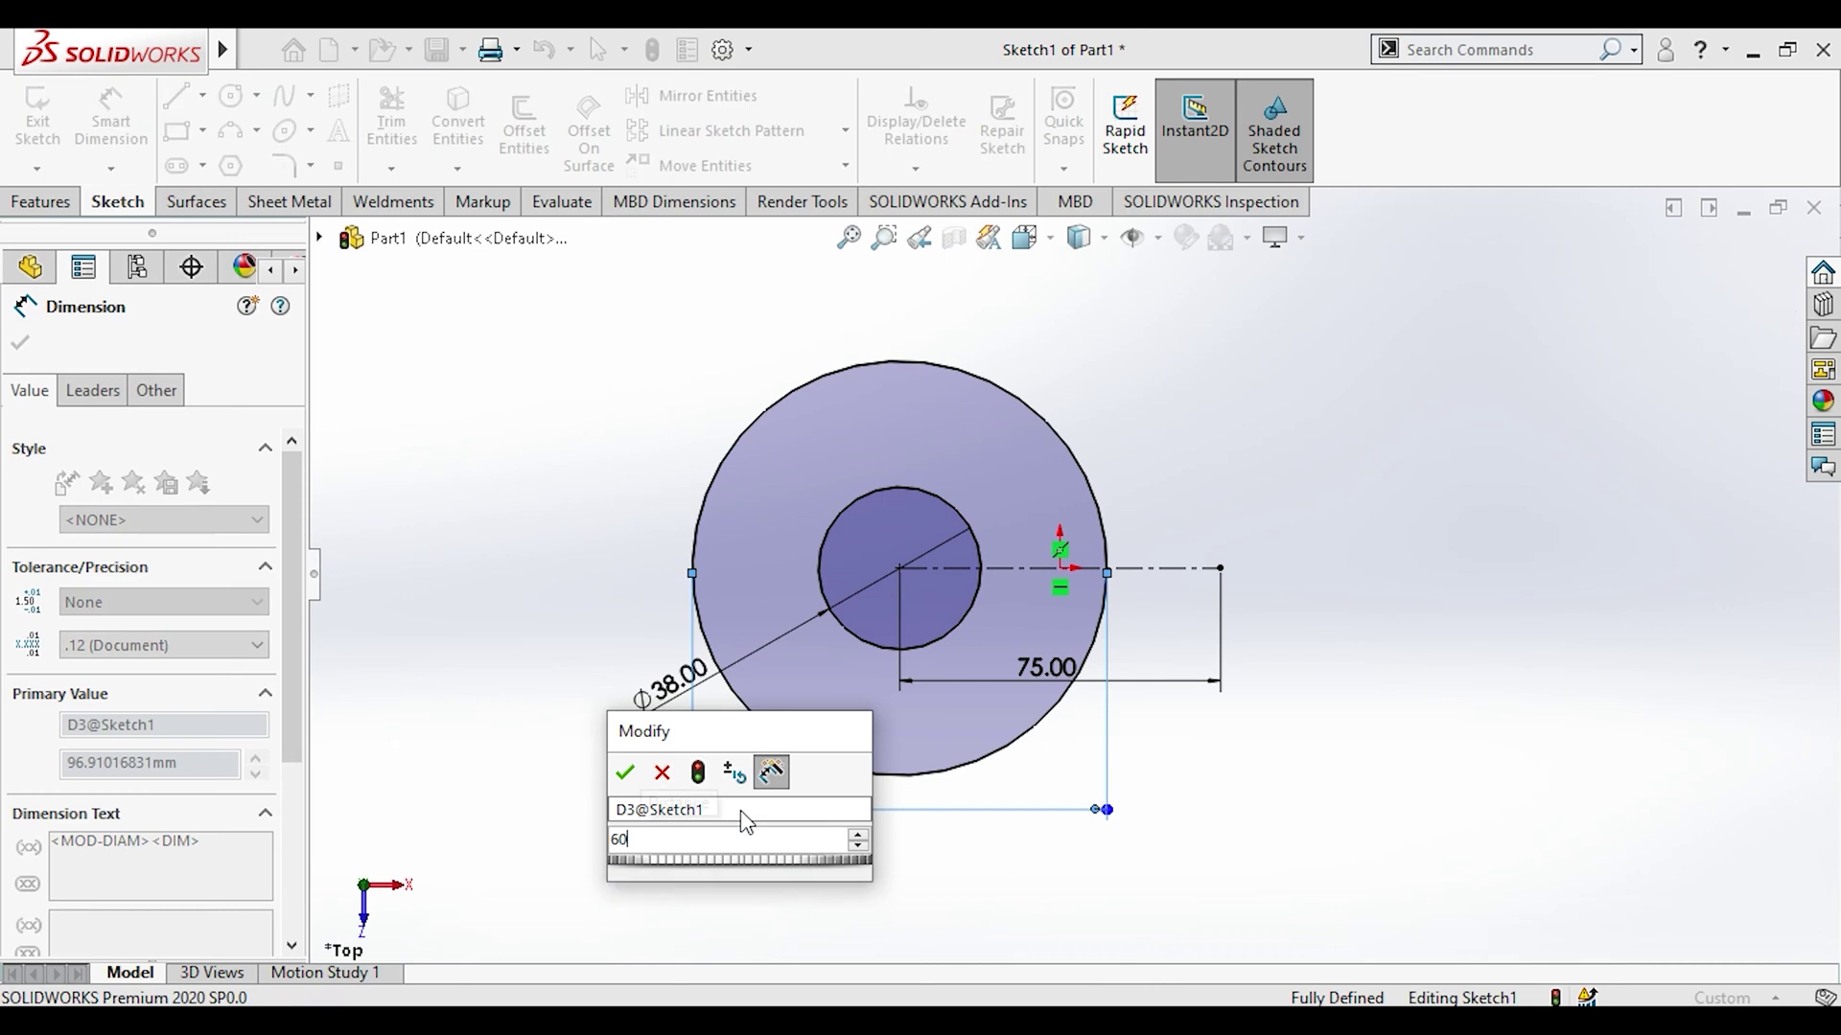
{"action": "key", "text": "Return"}
{"action": "scroll", "coordinate": [892, 547], "scroll_direction": "down", "scroll_amount": 2}
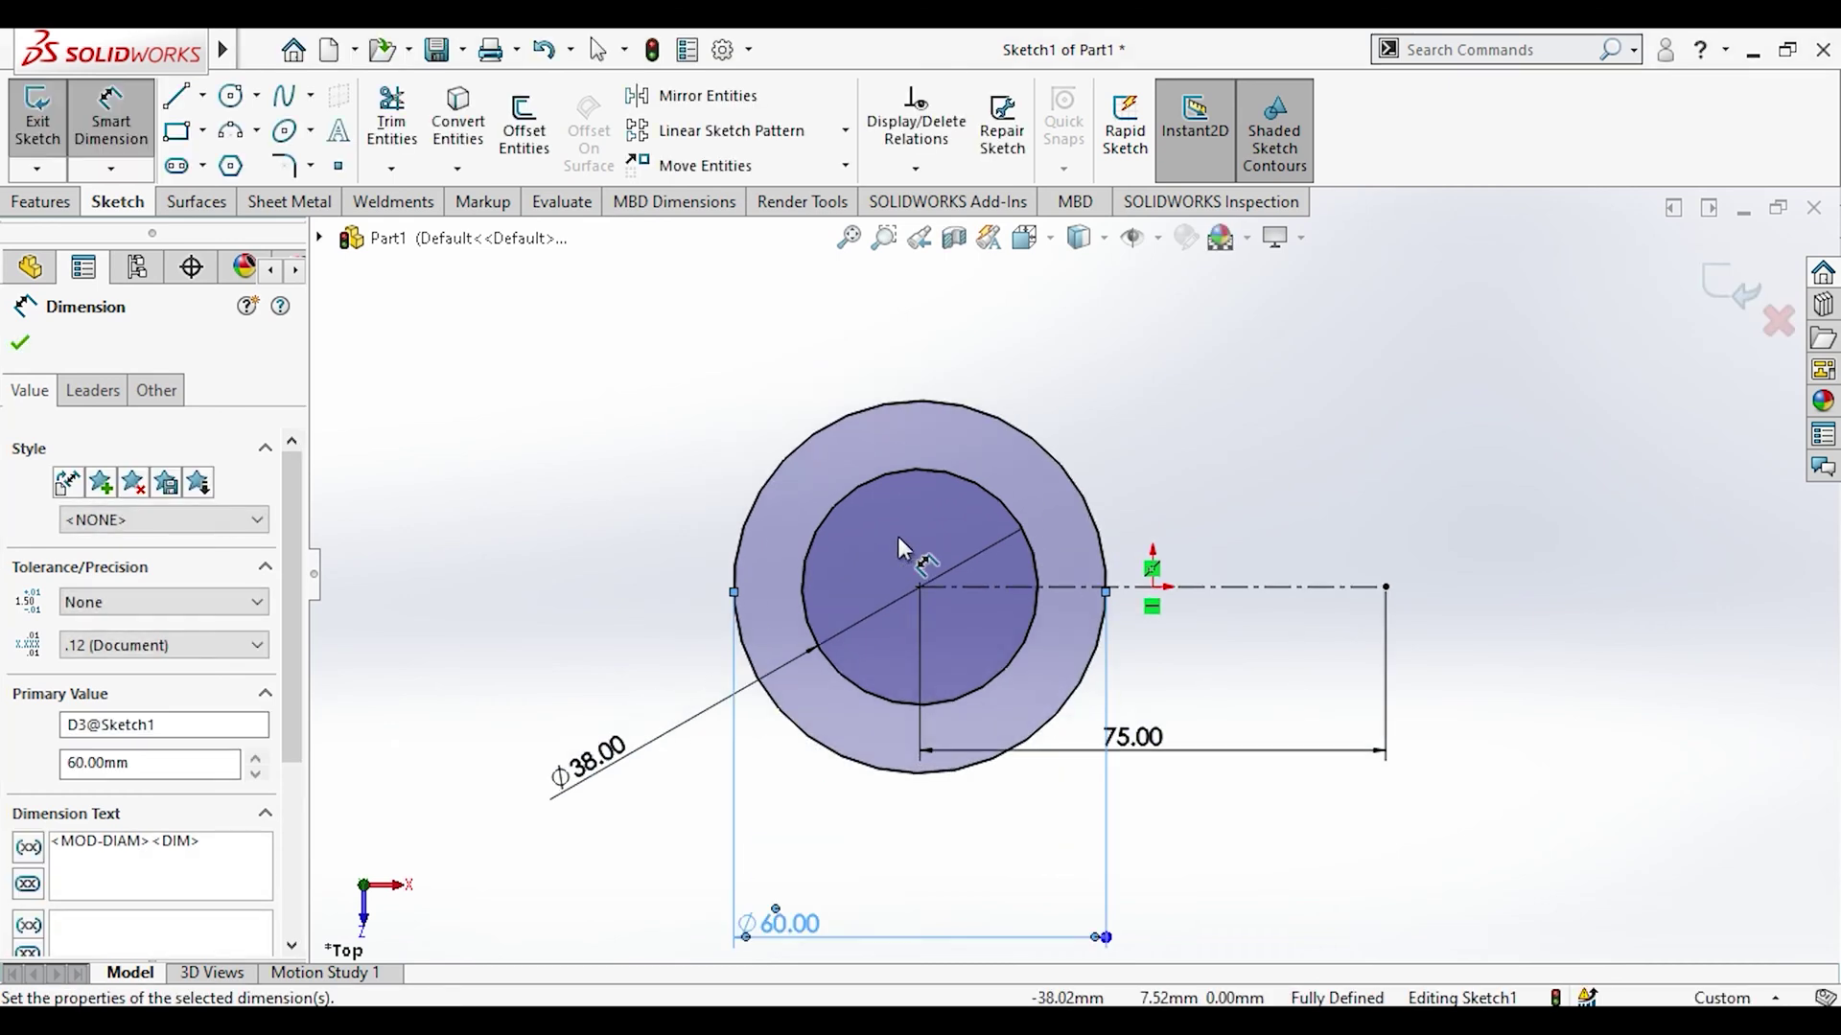
{"action": "key", "text": "Escape"}
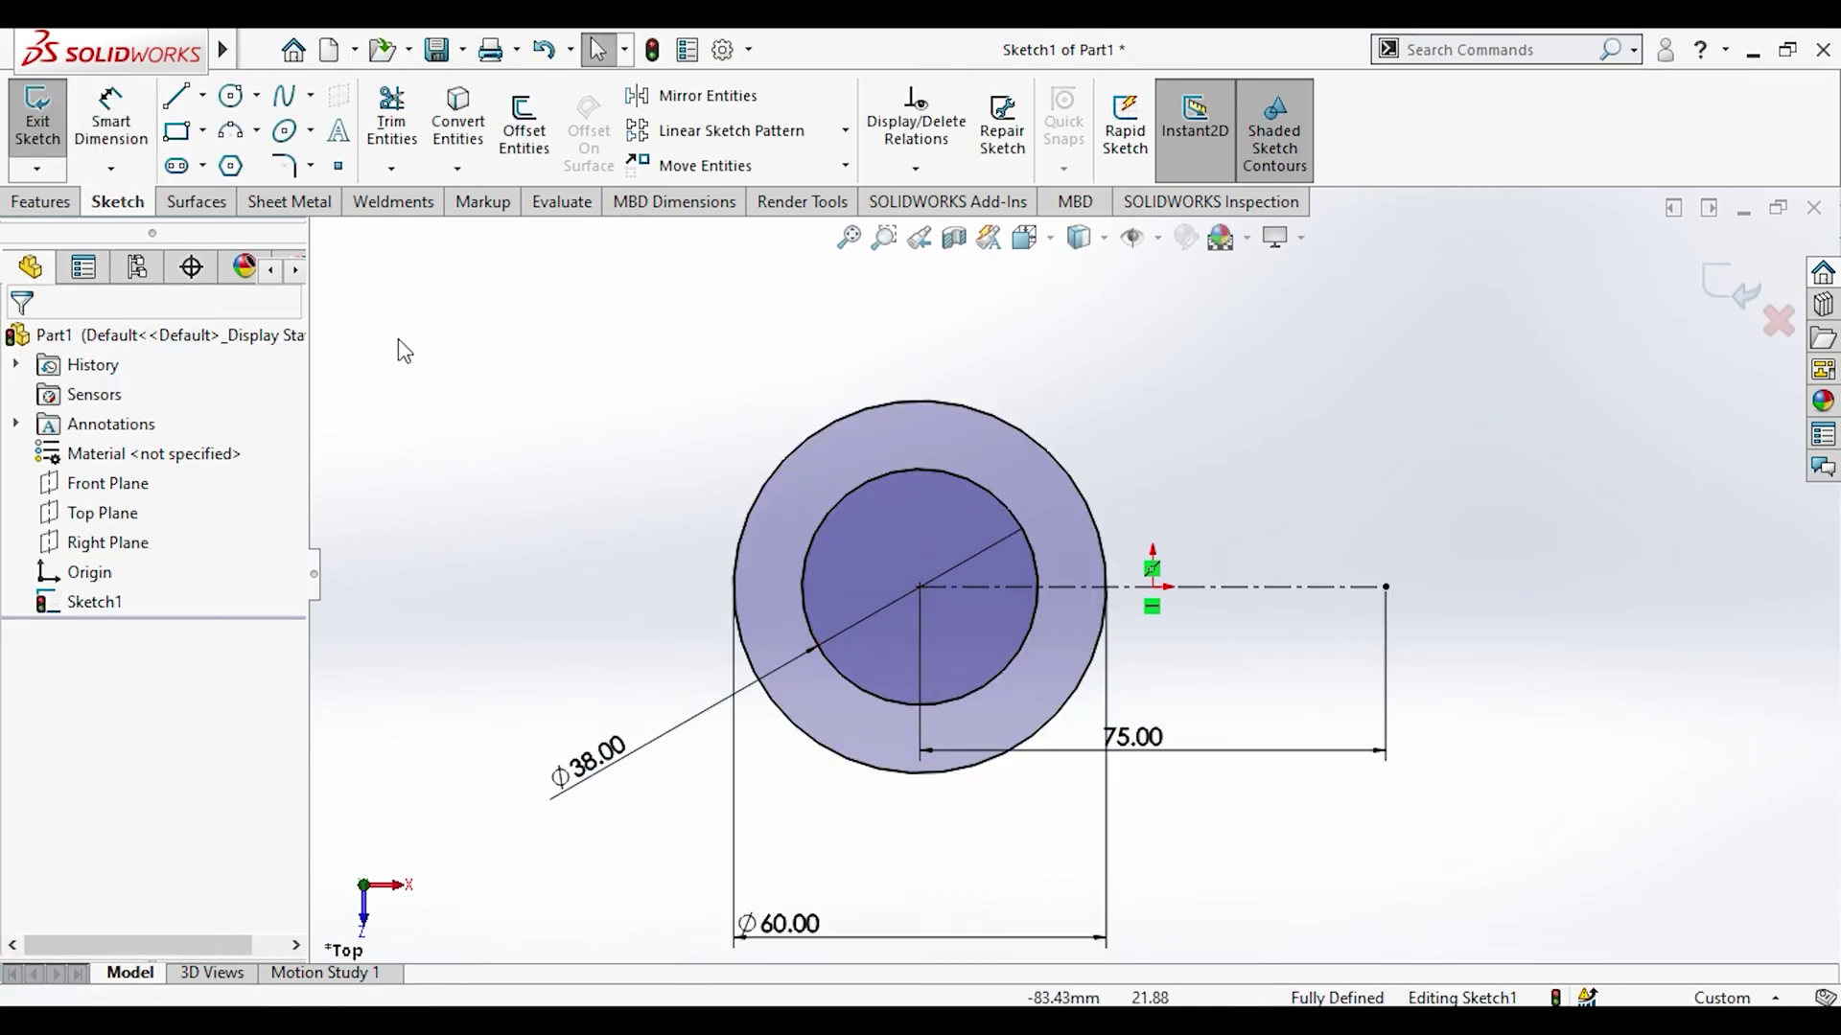
{"action": "left_click", "coordinate": [202, 96]}
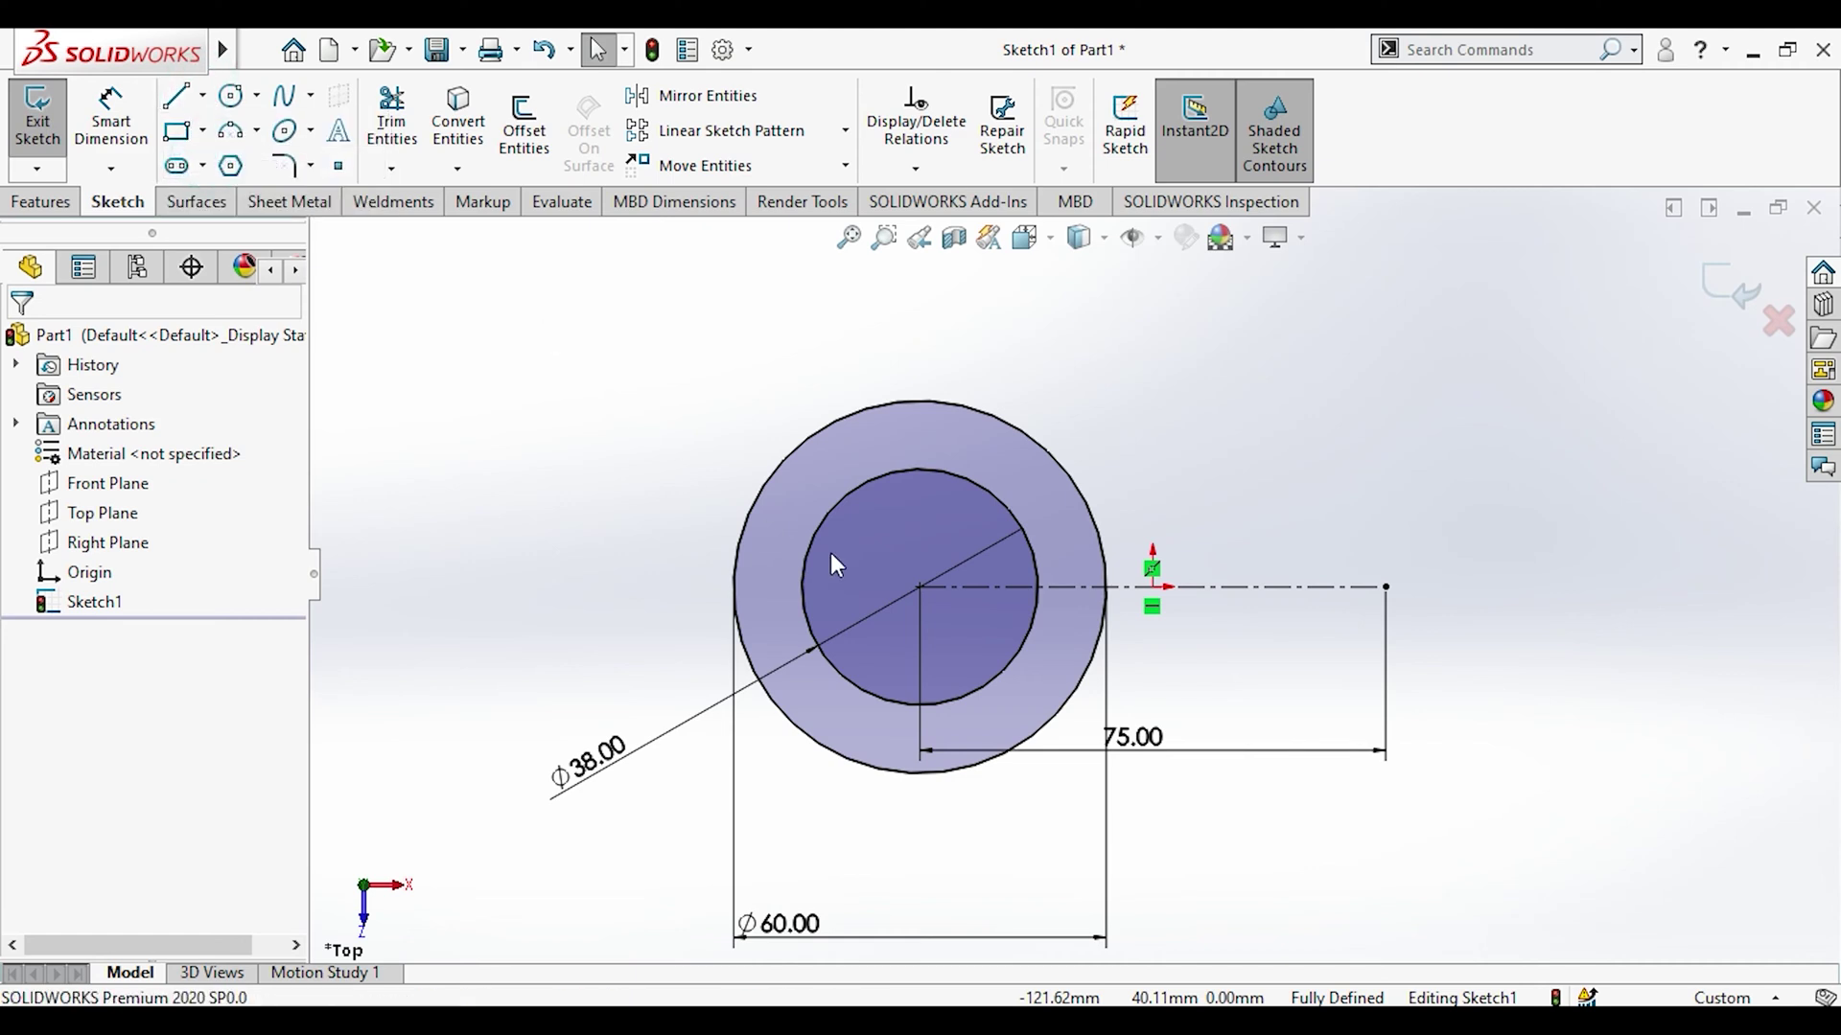
Step: Draw a short centreline from the circles' centre to the outer circle's left edge
{"action": "left_click", "coordinate": [918, 586]}
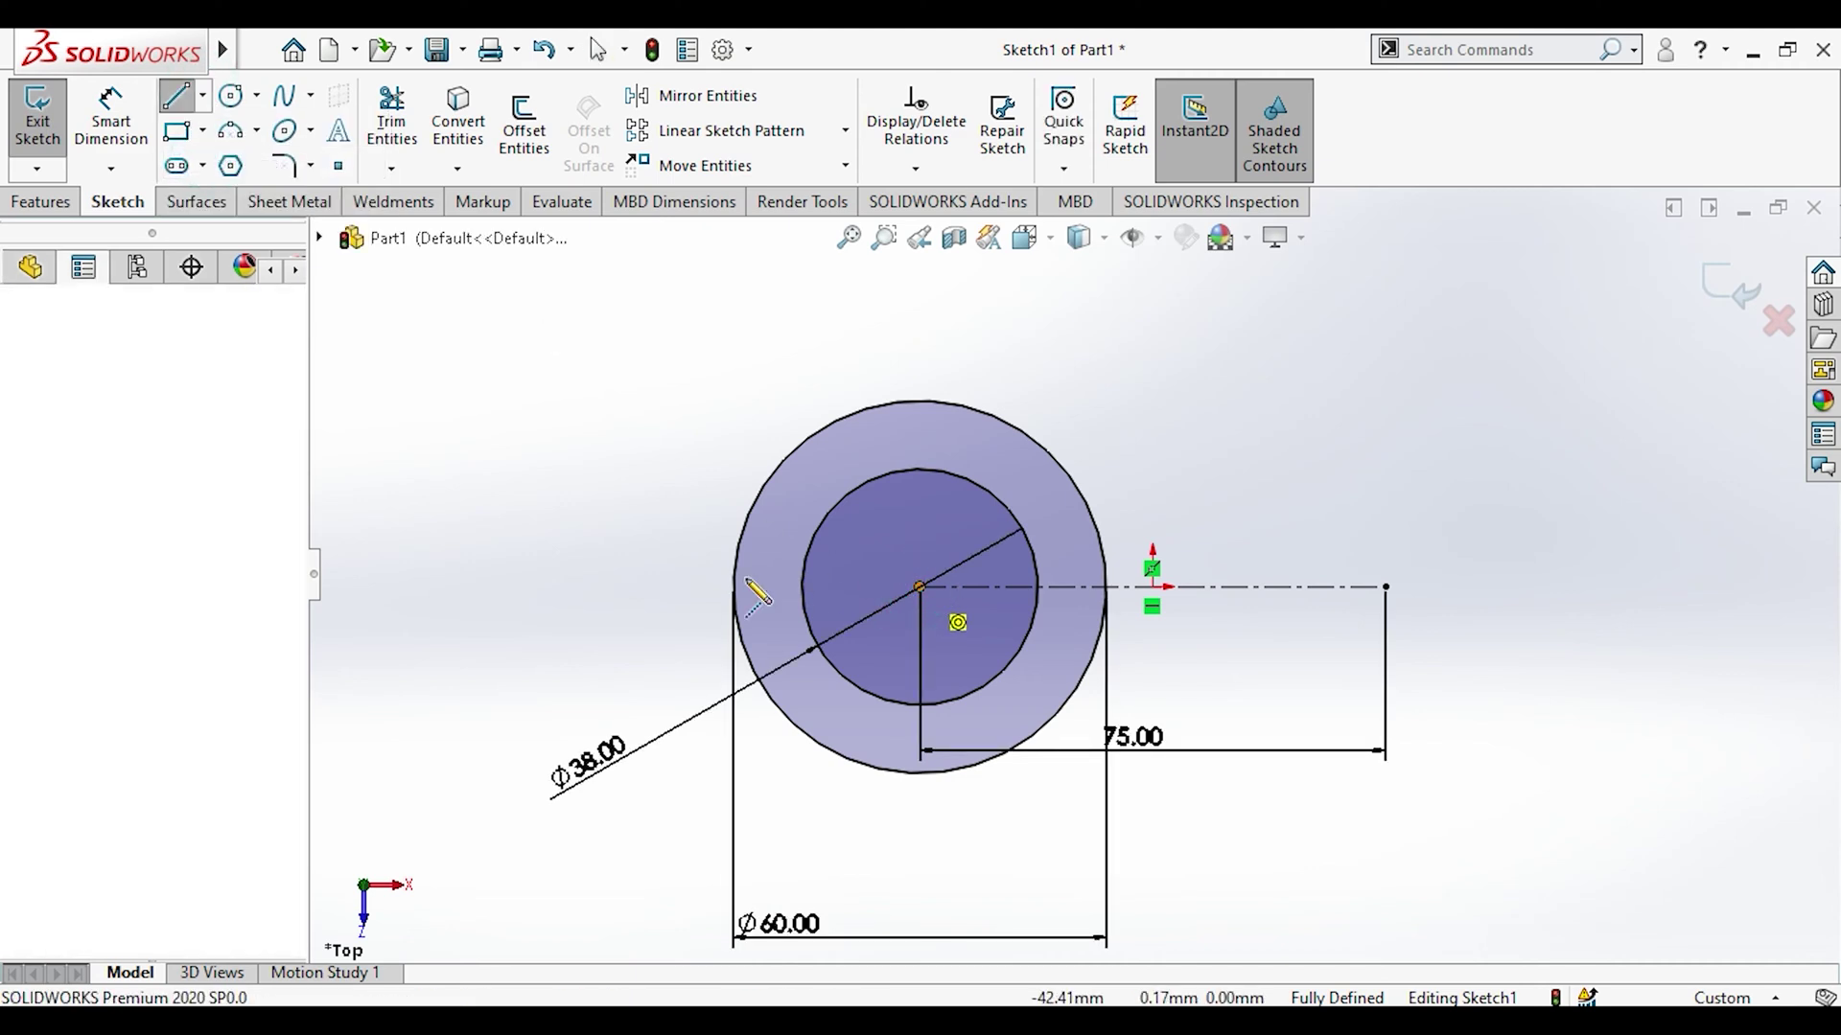
{"action": "left_click", "coordinate": [736, 586]}
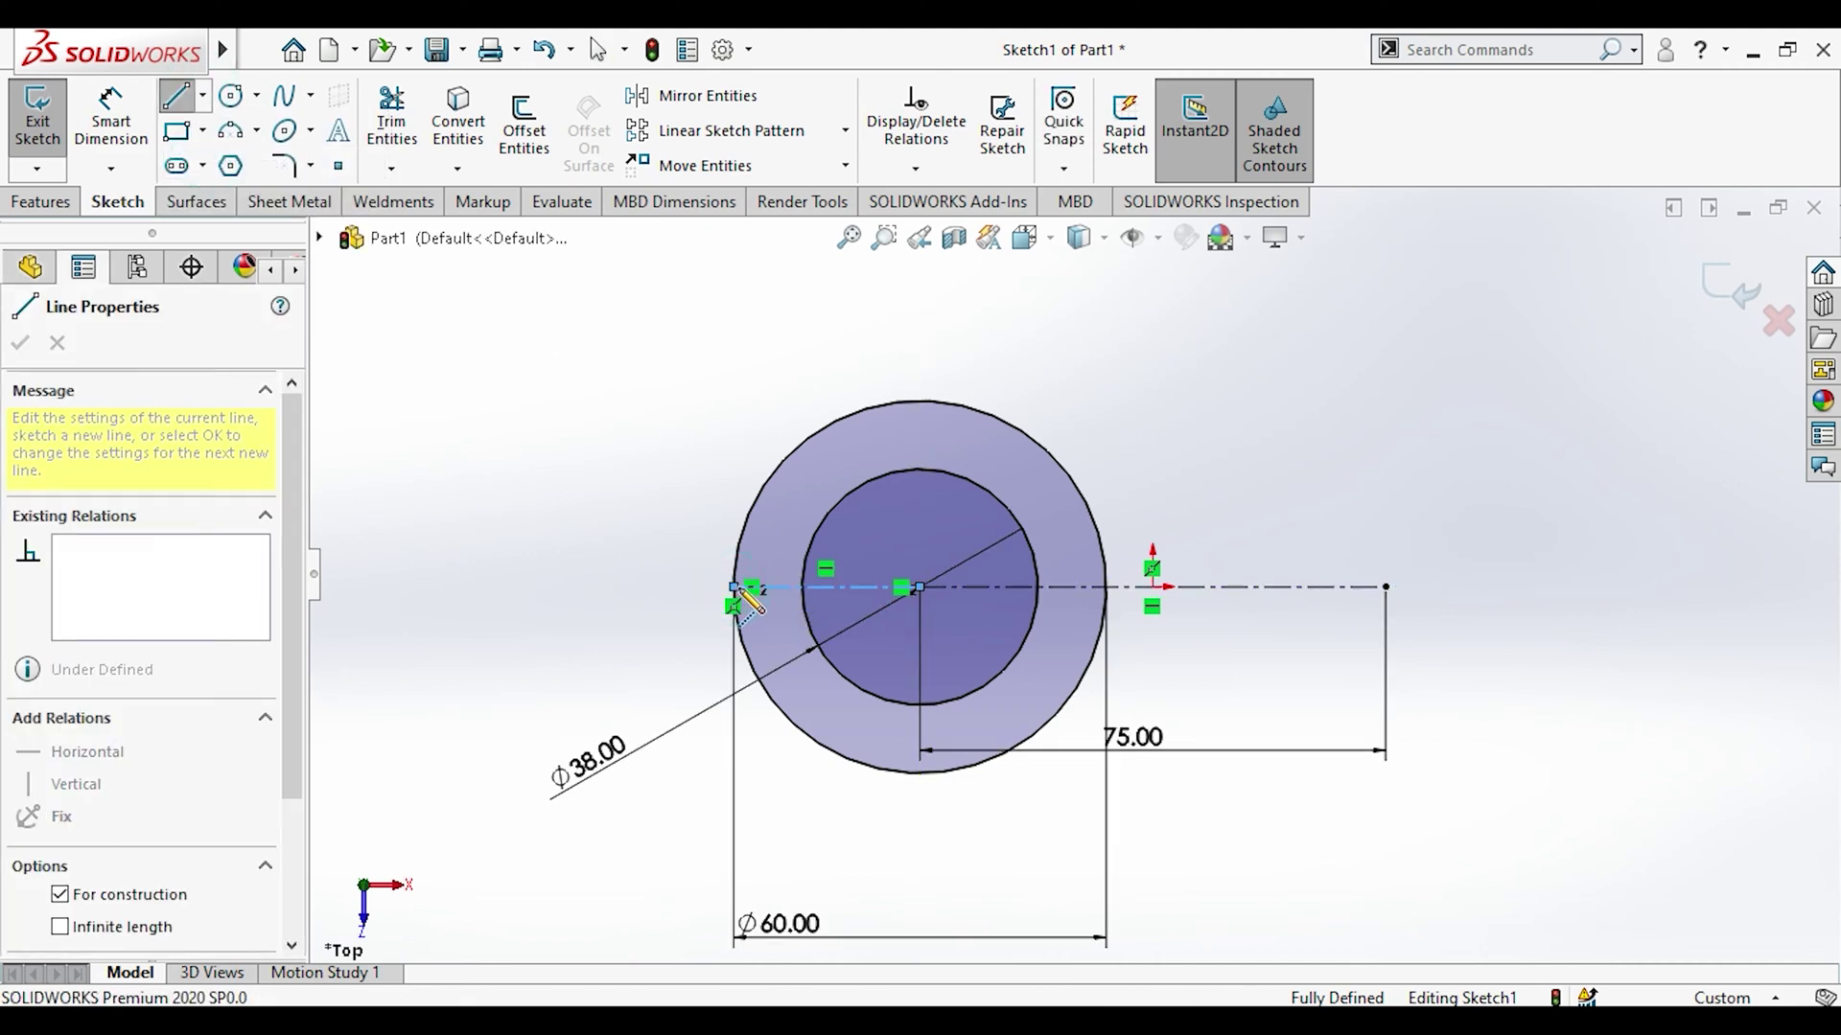
{"action": "key", "text": "Escape"}
{"action": "key", "text": "alt+Tab"}
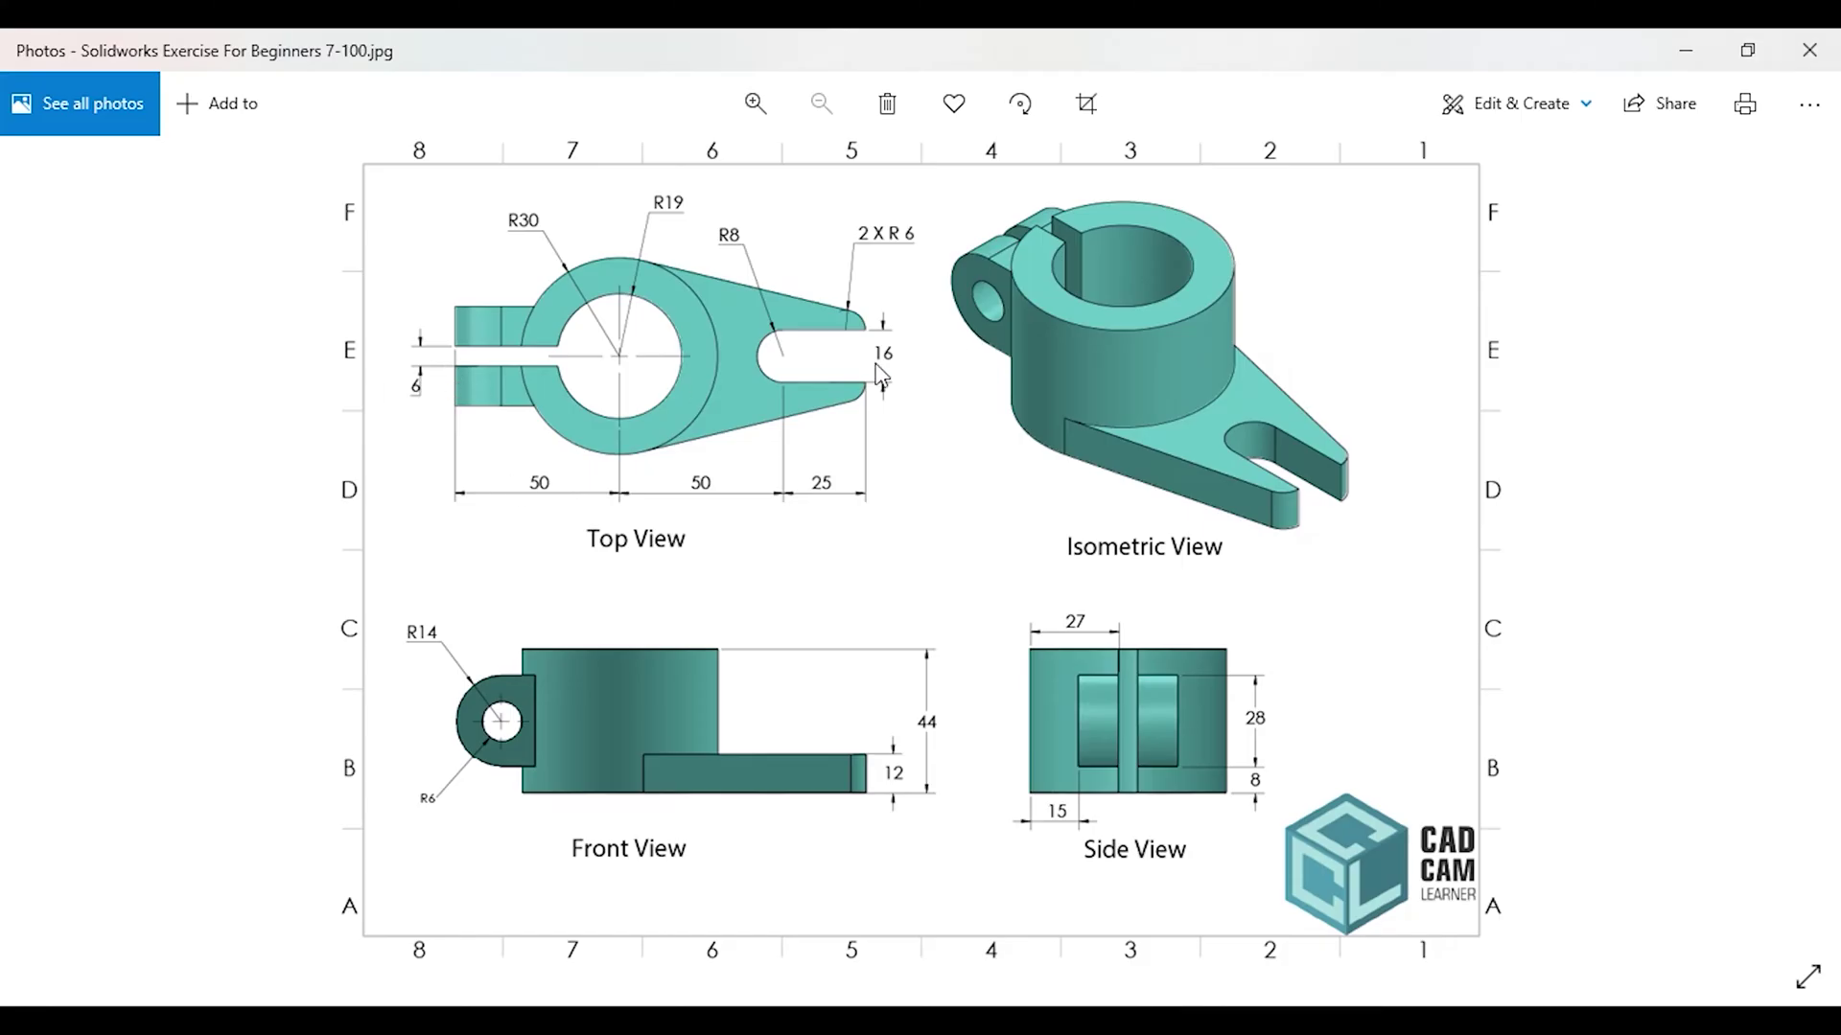
{"action": "key", "text": "alt+Tab"}
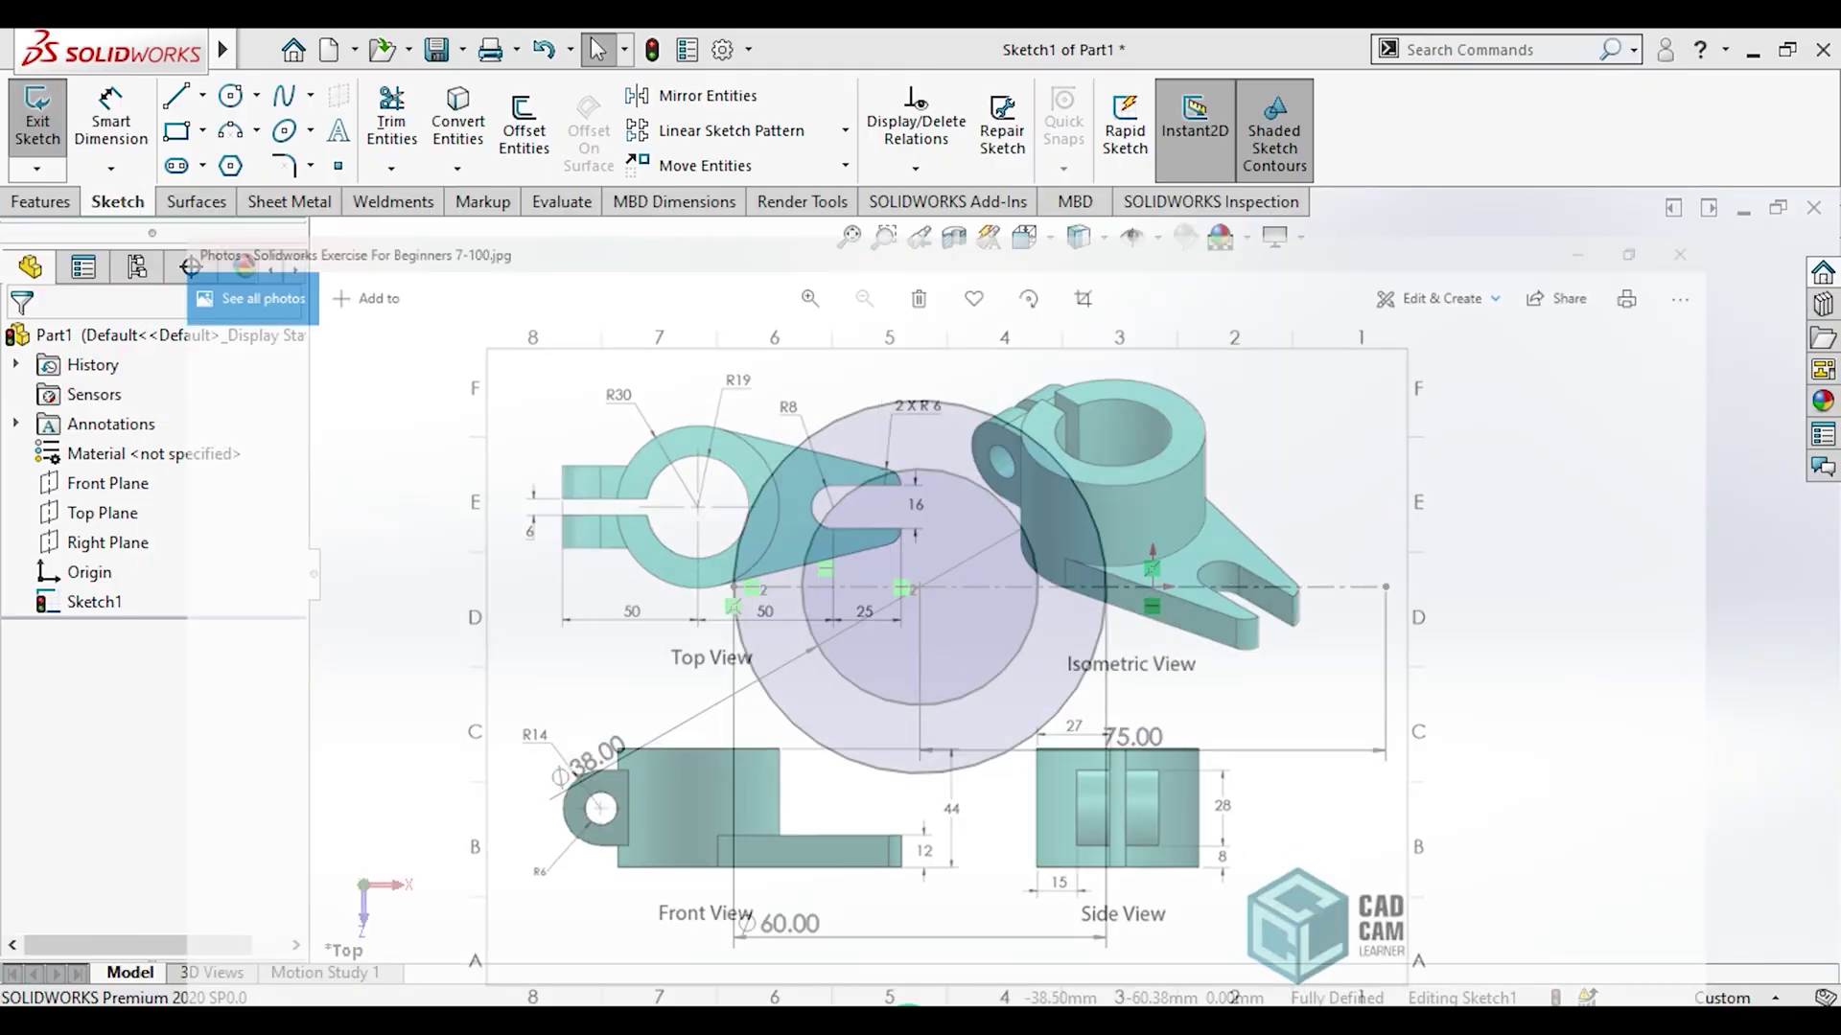
Step: Offset the long centreline 8 mm to both sides
{"action": "left_click", "coordinate": [522, 144]}
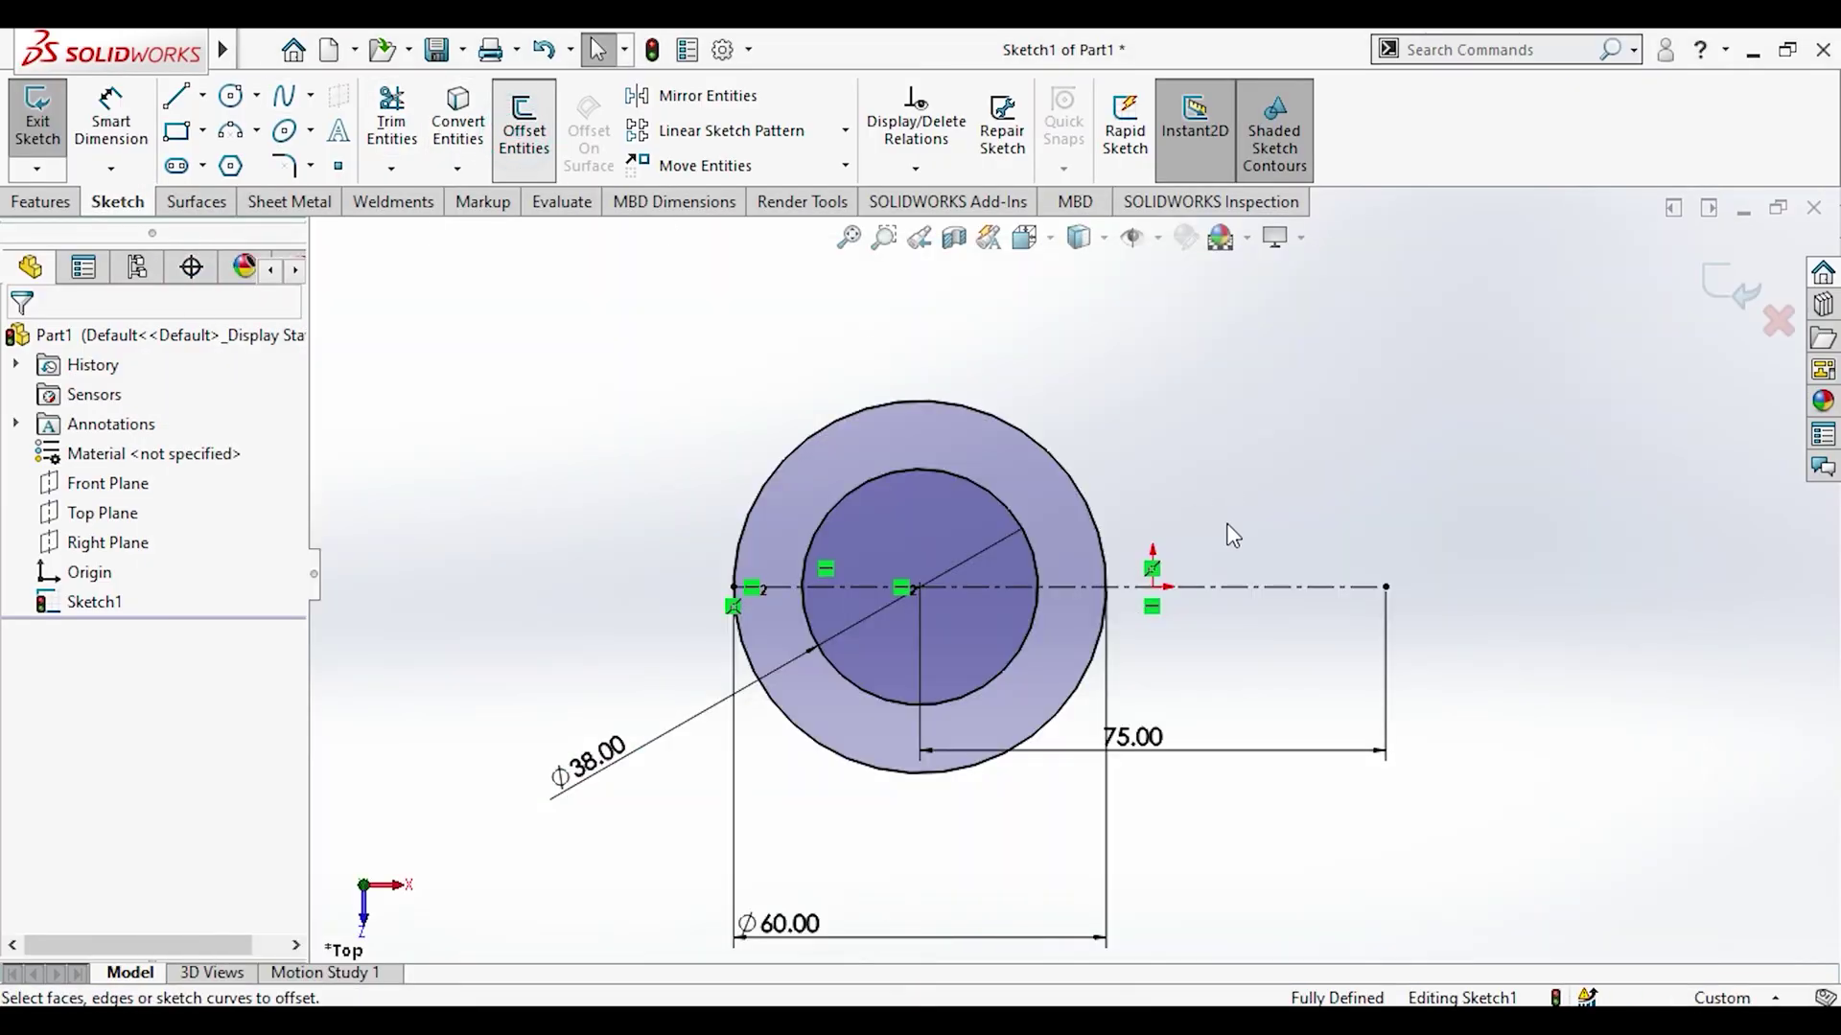
{"action": "left_click", "coordinate": [1222, 591]}
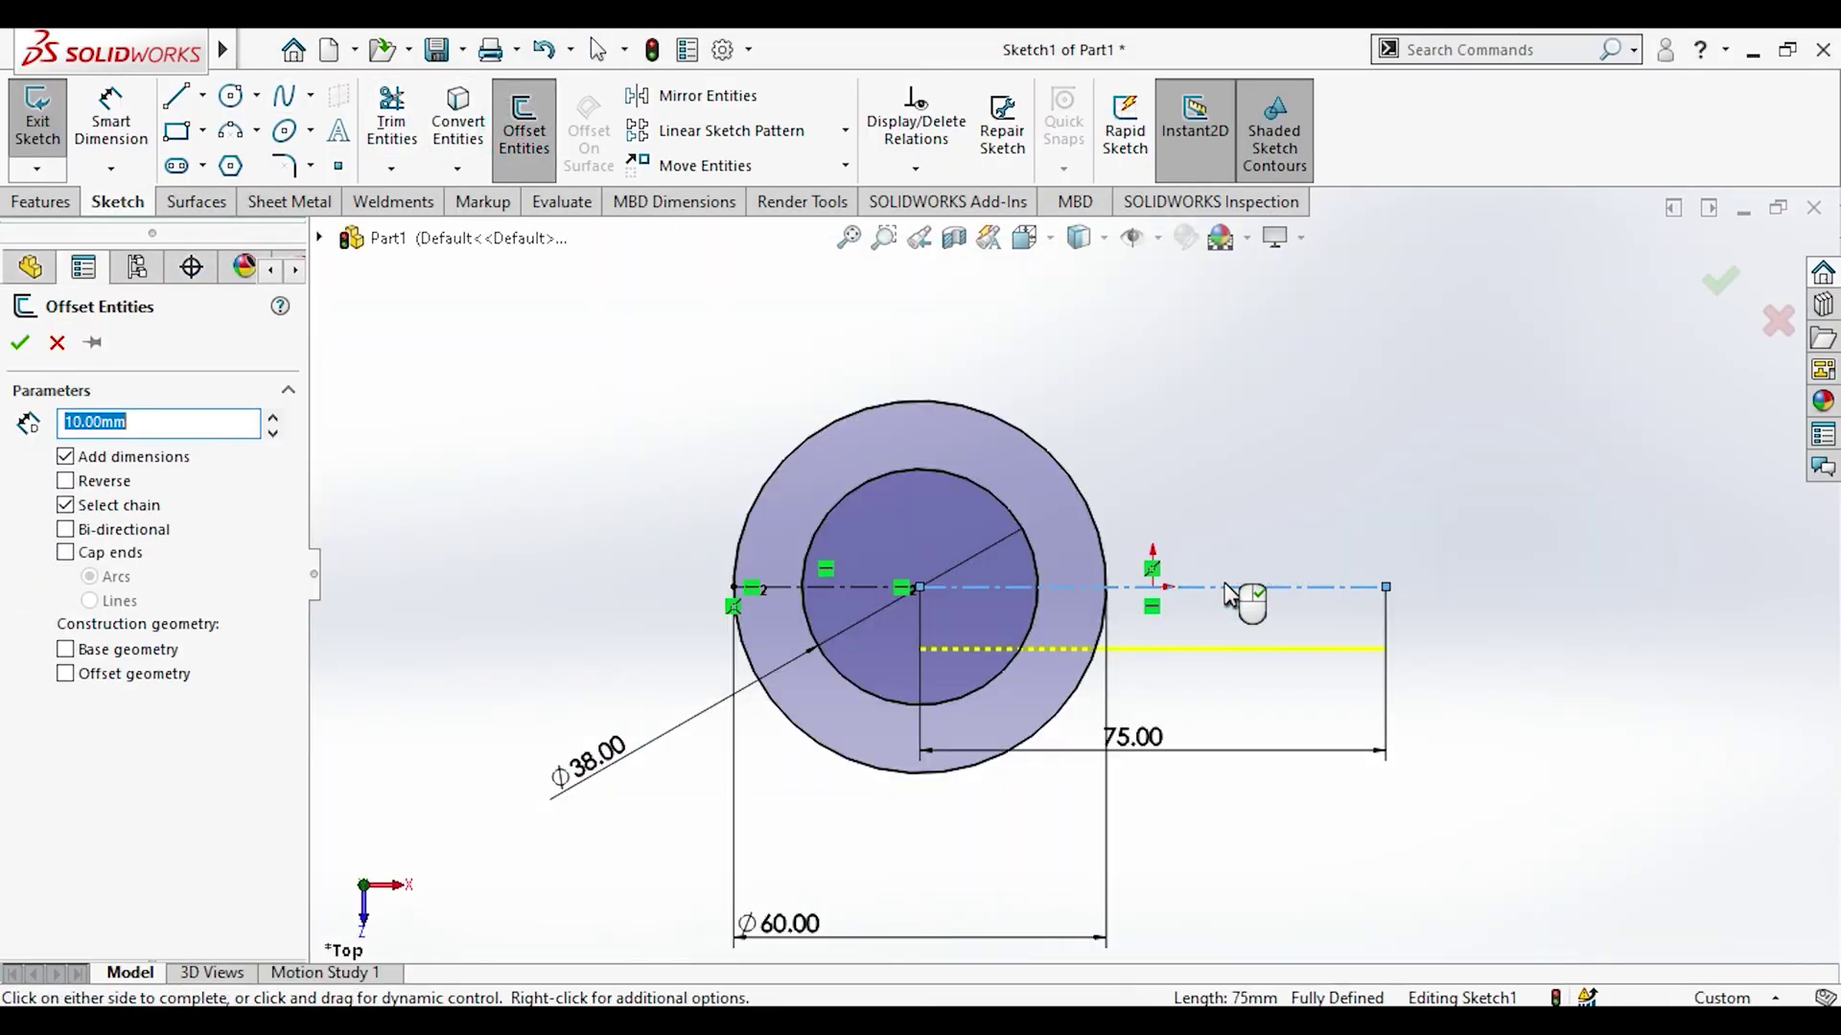
{"action": "left_click", "coordinate": [90, 533]}
{"action": "left_click", "coordinate": [156, 421]}
{"action": "type", "text": "8"}
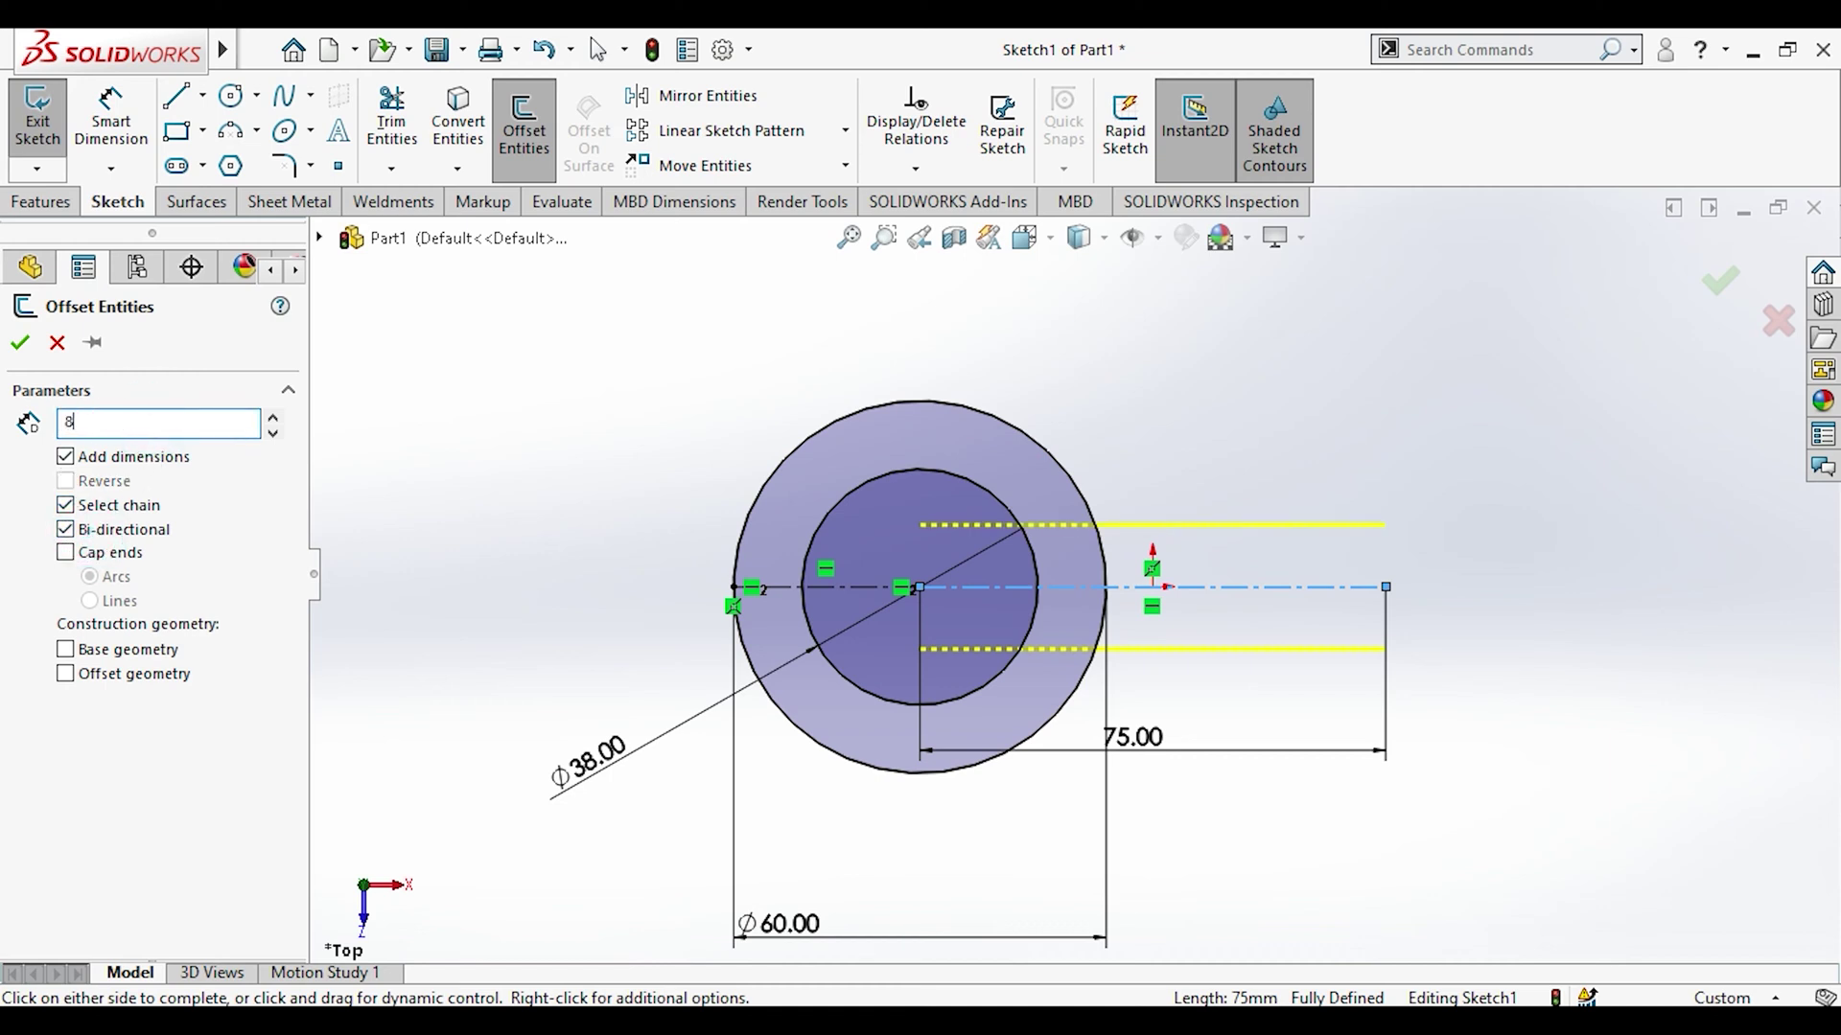
{"action": "left_click", "coordinate": [19, 343]}
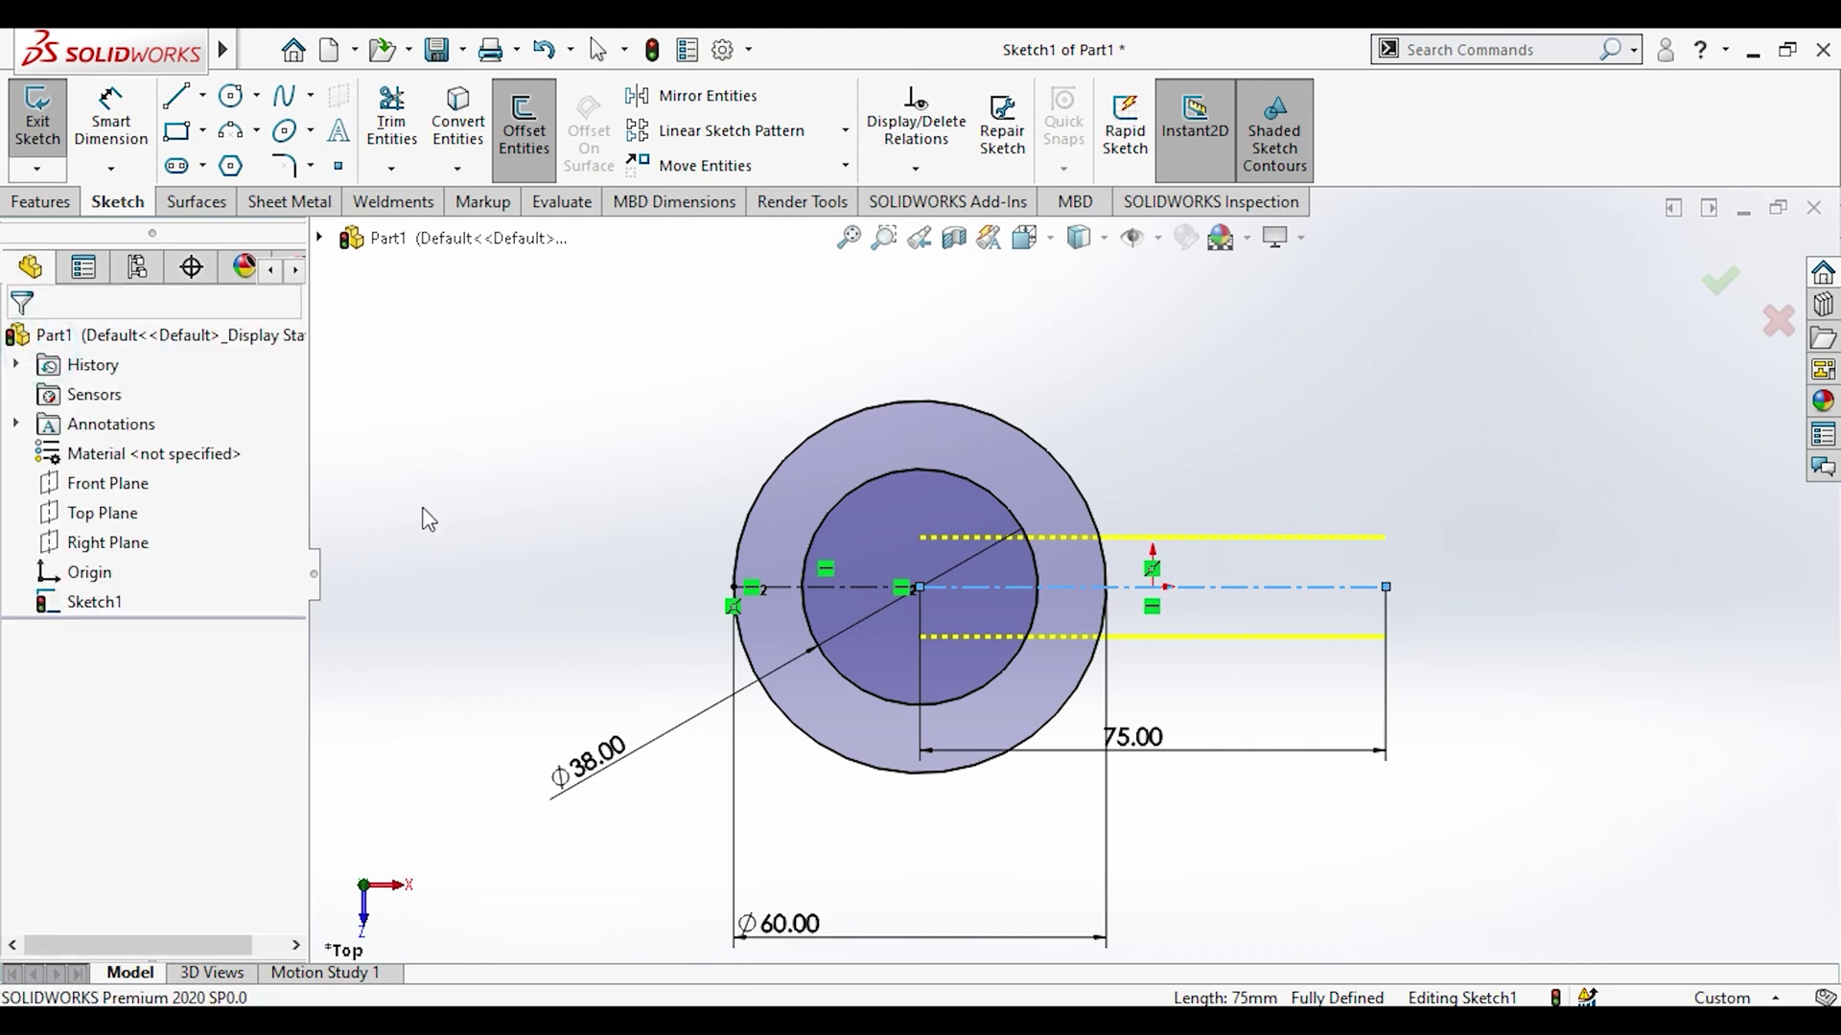
Step: Offset the short left centreline 3 mm to both sides
{"action": "left_click", "coordinate": [523, 125]}
{"action": "left_click", "coordinate": [779, 588]}
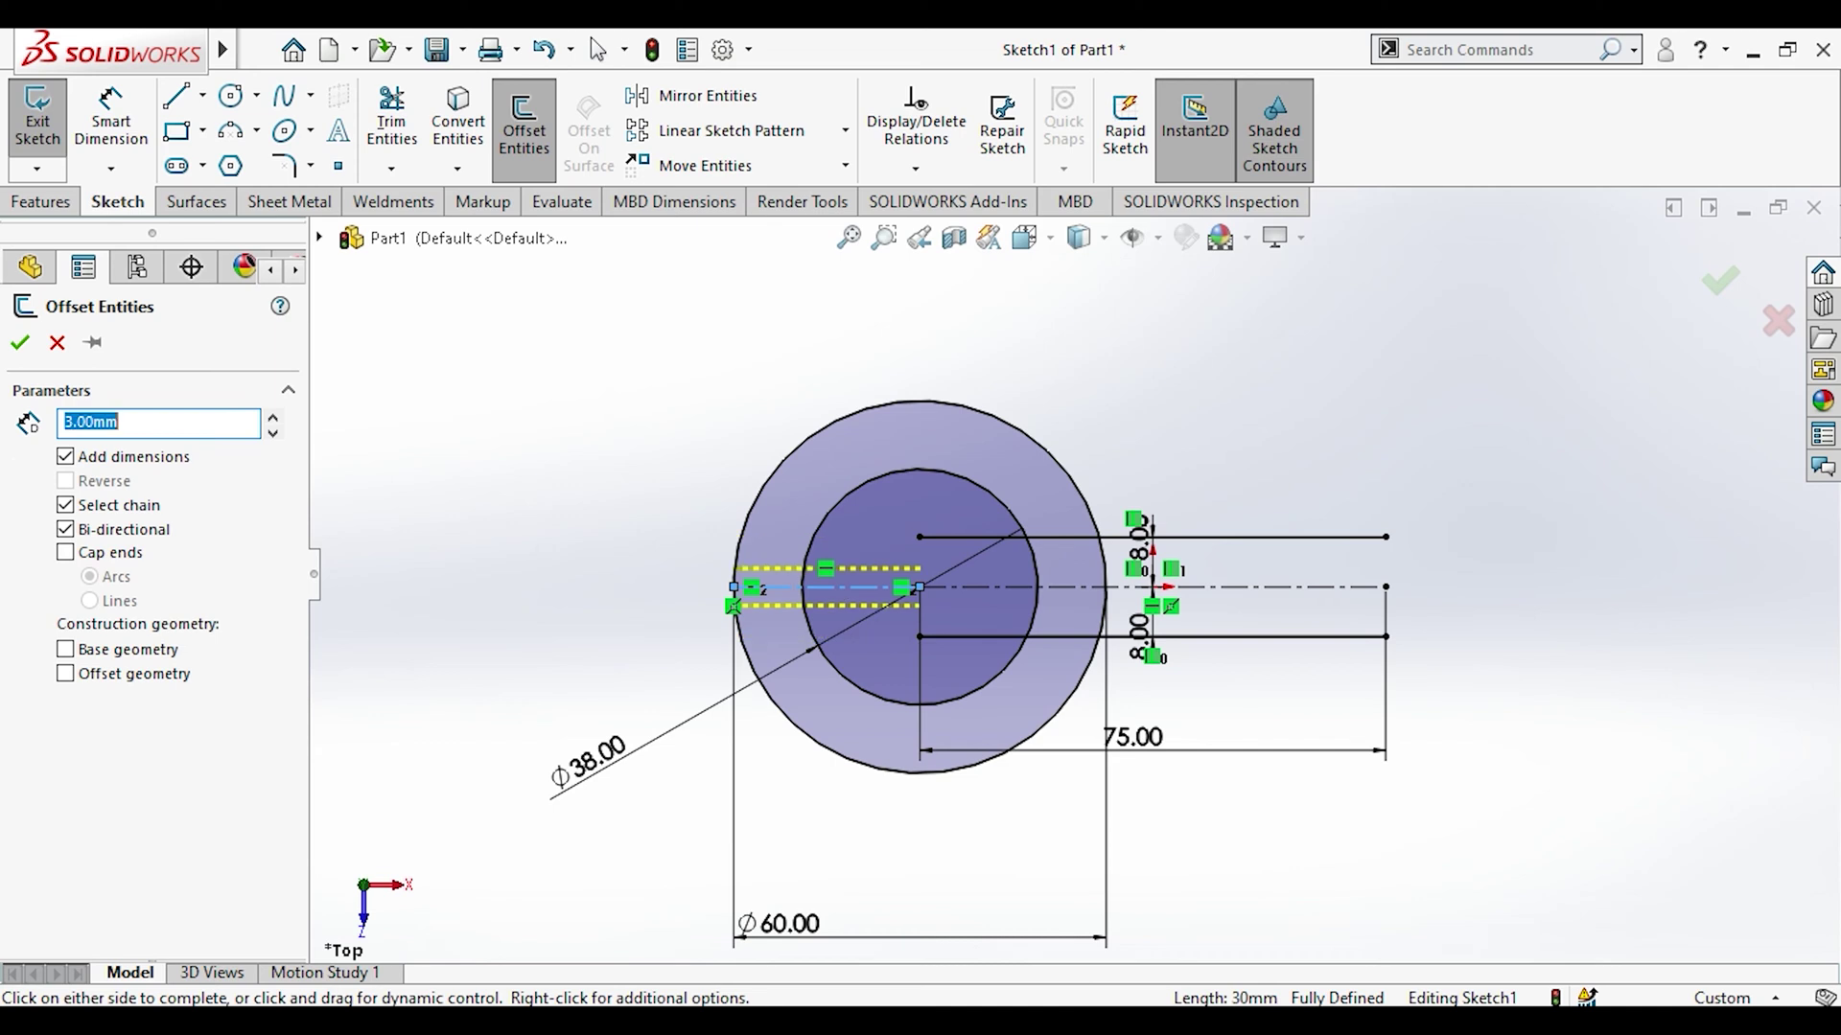
{"action": "left_click", "coordinate": [20, 342]}
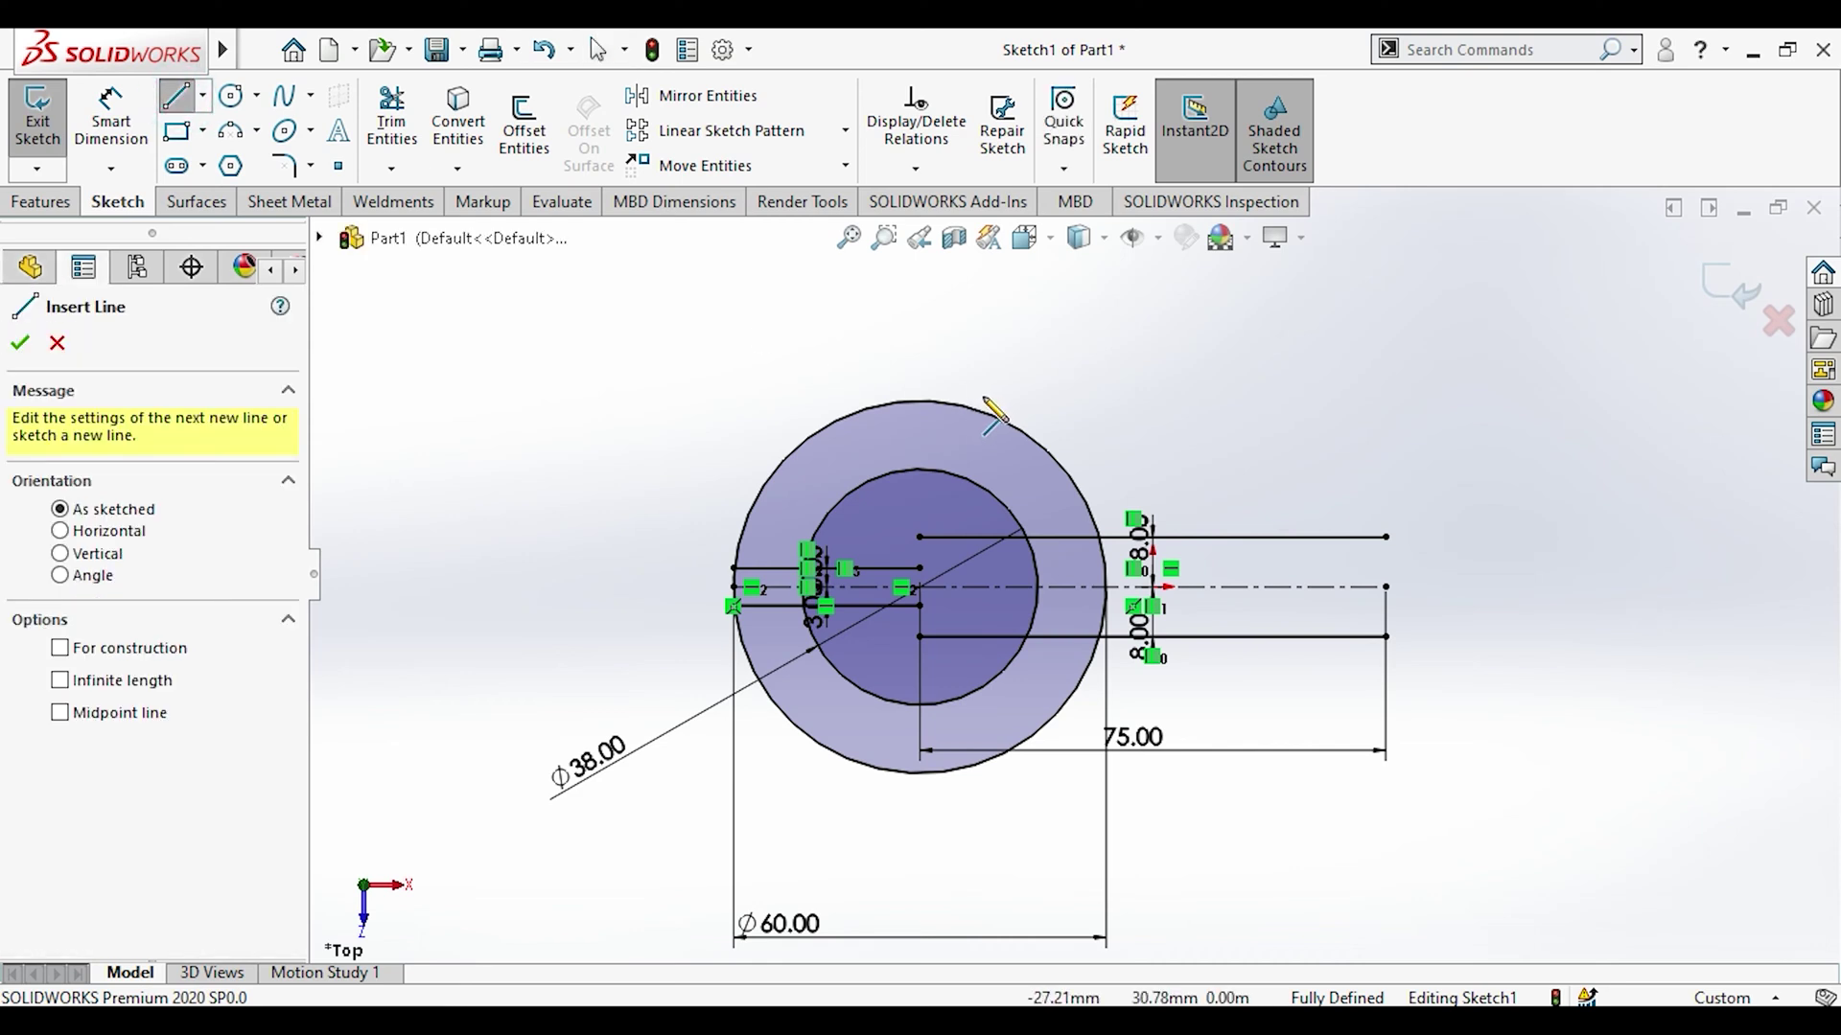
Step: Draw a three-point arc capping the upper offset line's right end
{"action": "key", "text": "Escape"}
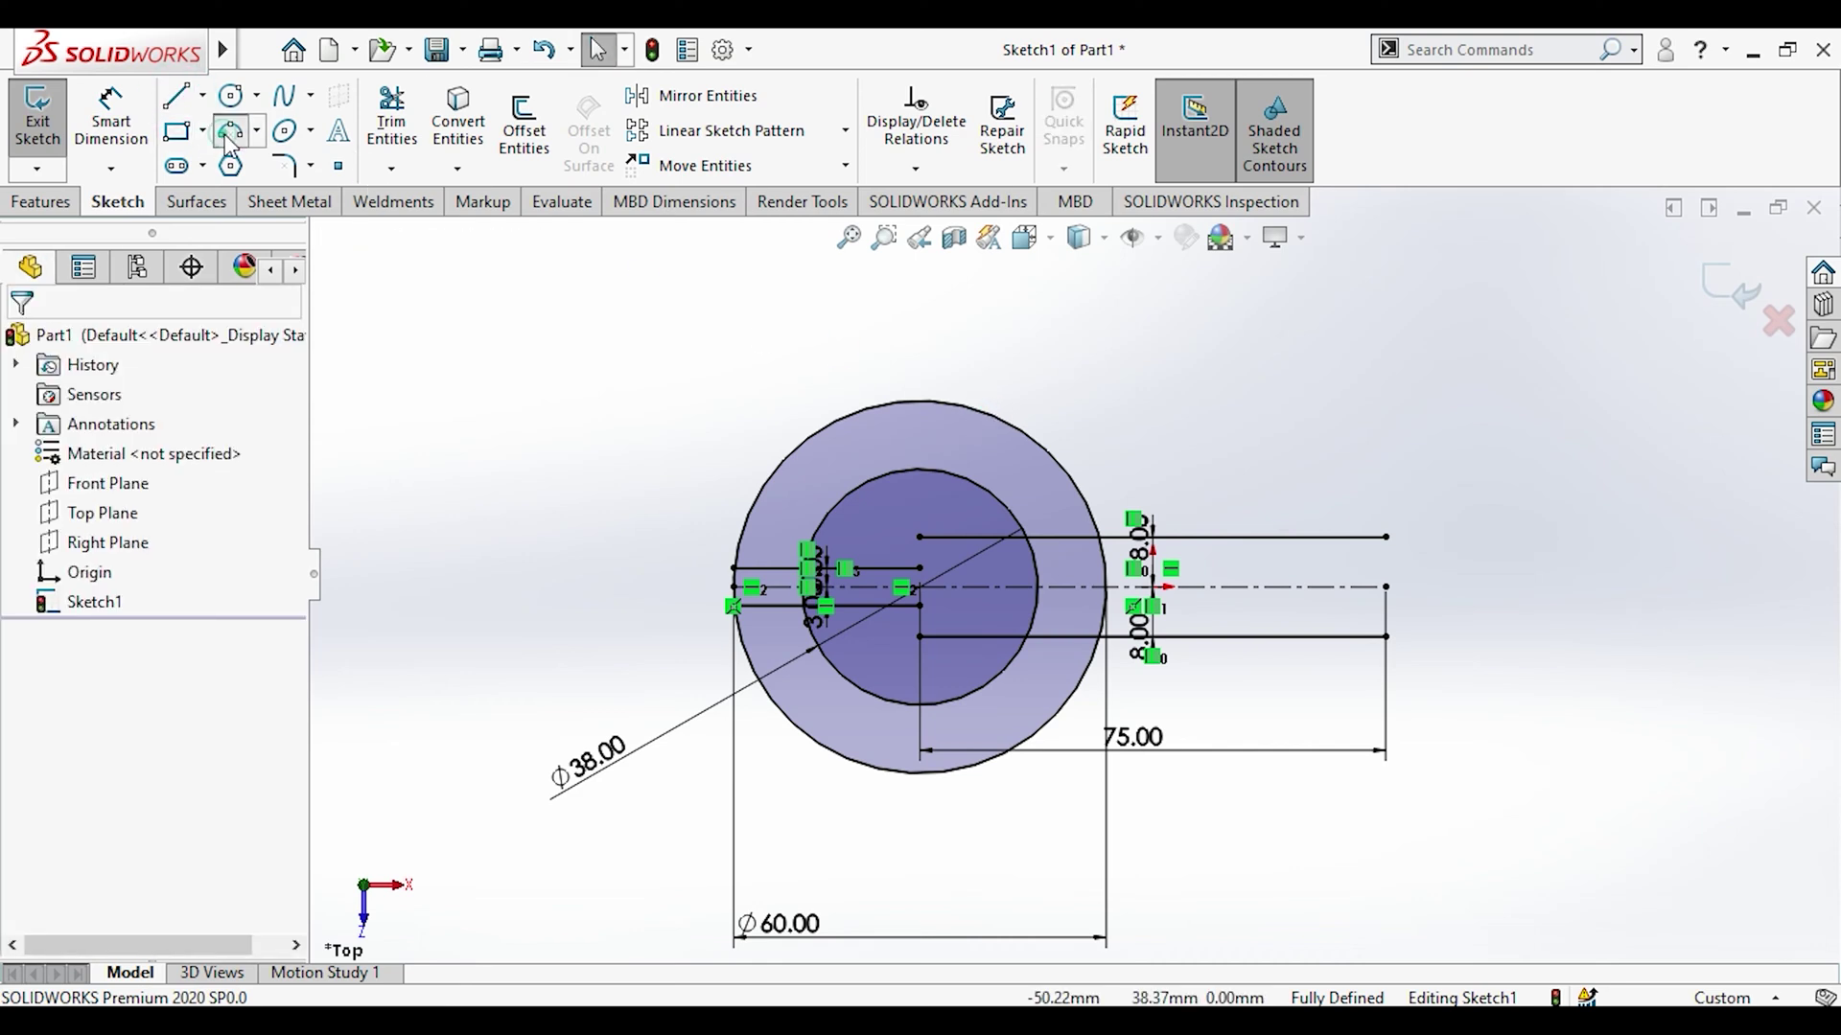
{"action": "key", "text": "a"}
{"action": "left_click", "coordinate": [1386, 536]}
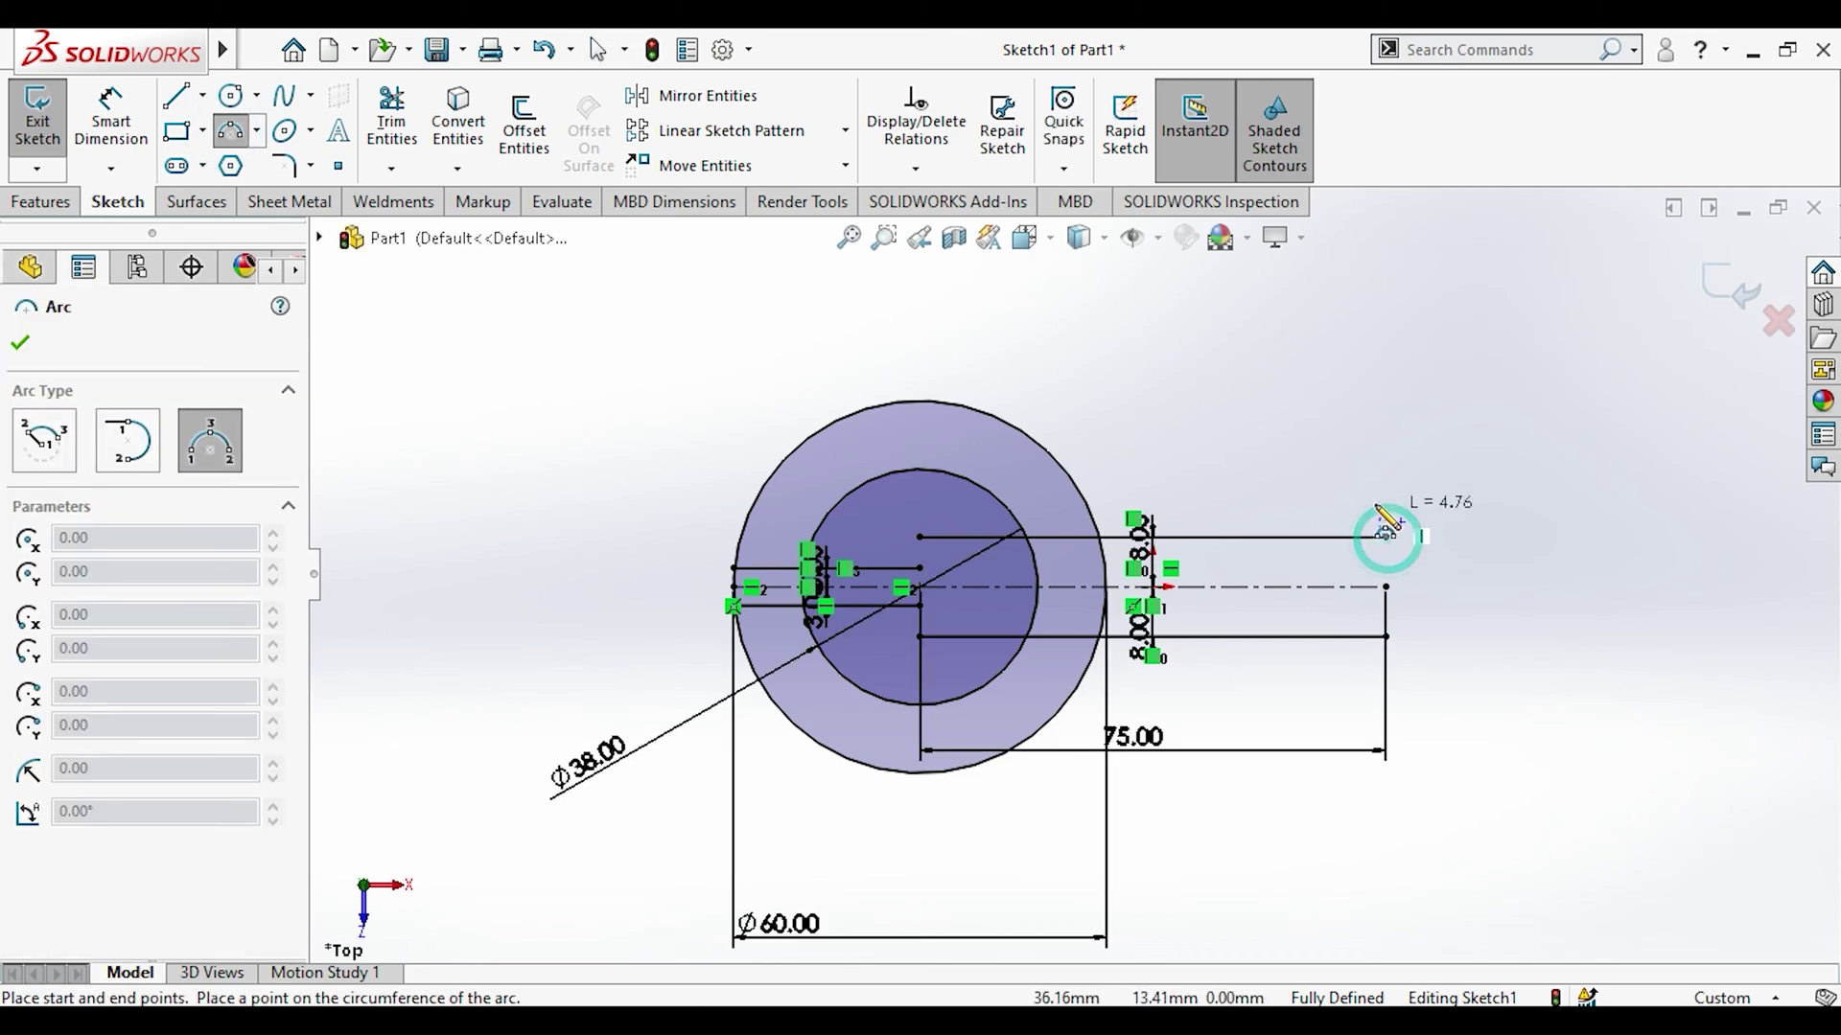
{"action": "left_click", "coordinate": [1343, 491]}
{"action": "left_click", "coordinate": [1397, 521]}
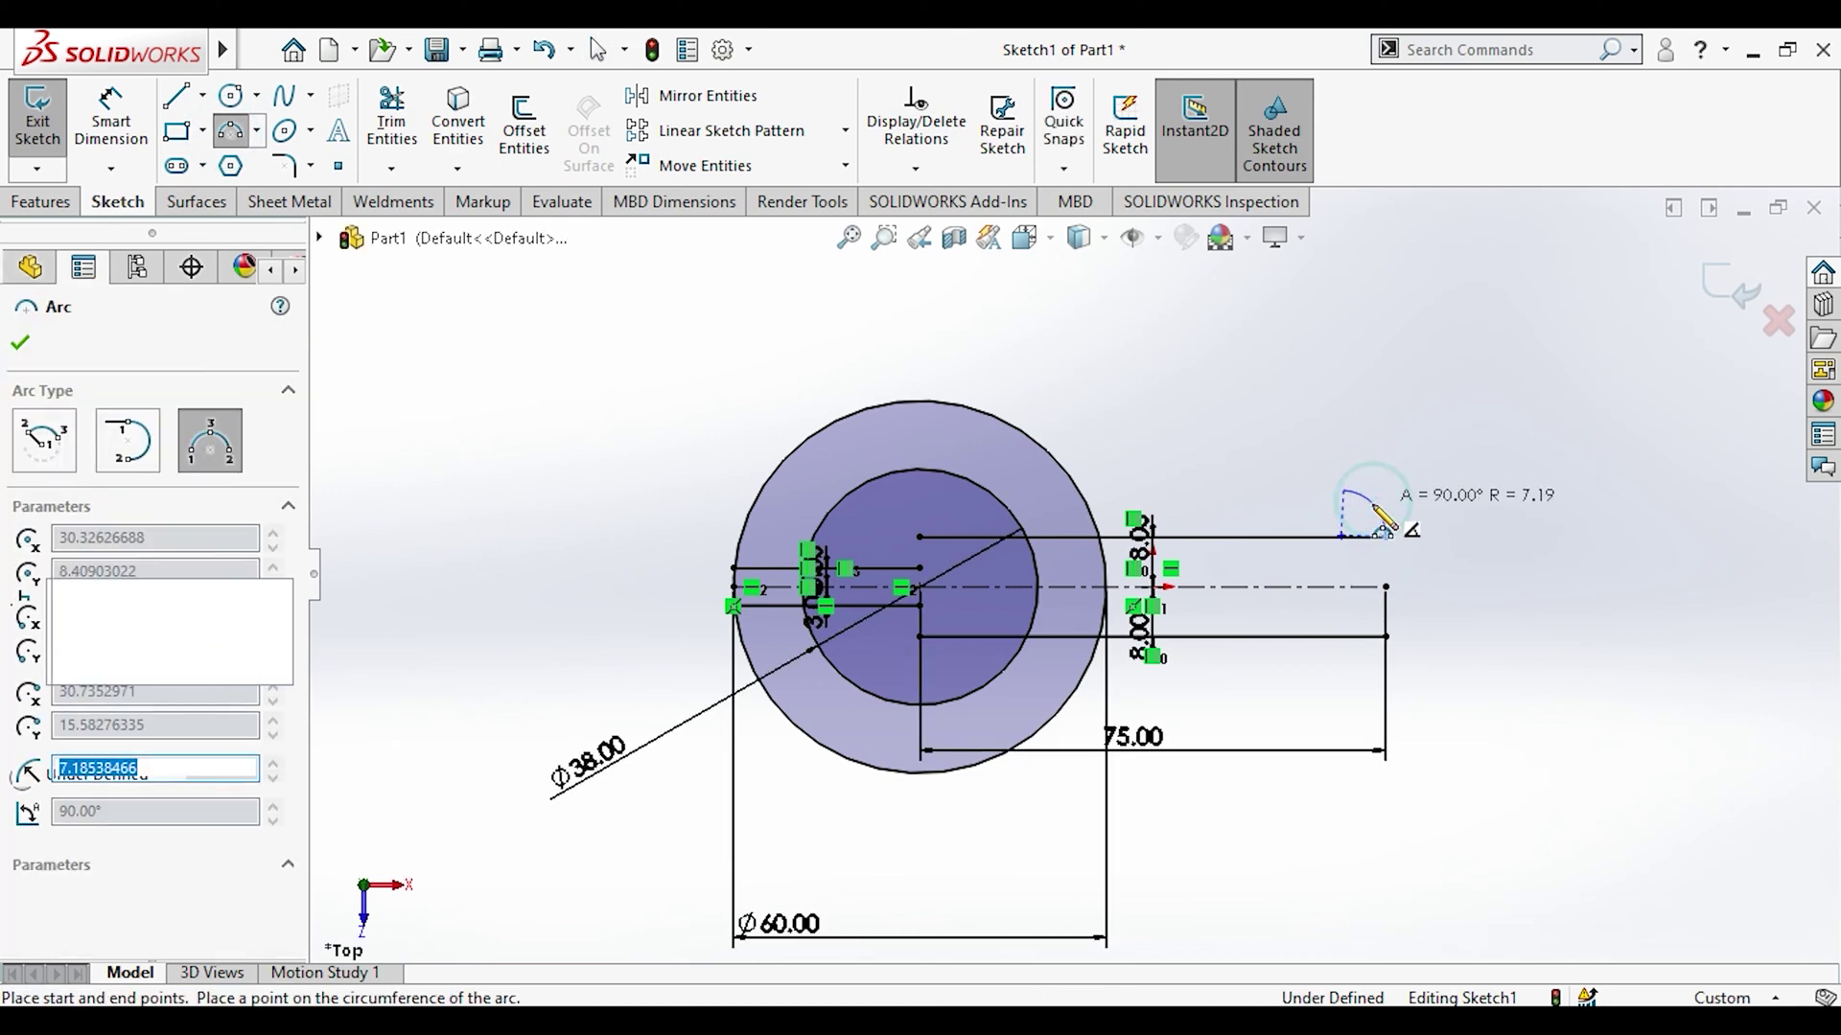
{"action": "key", "text": "Escape"}
{"action": "key", "text": "Escape"}
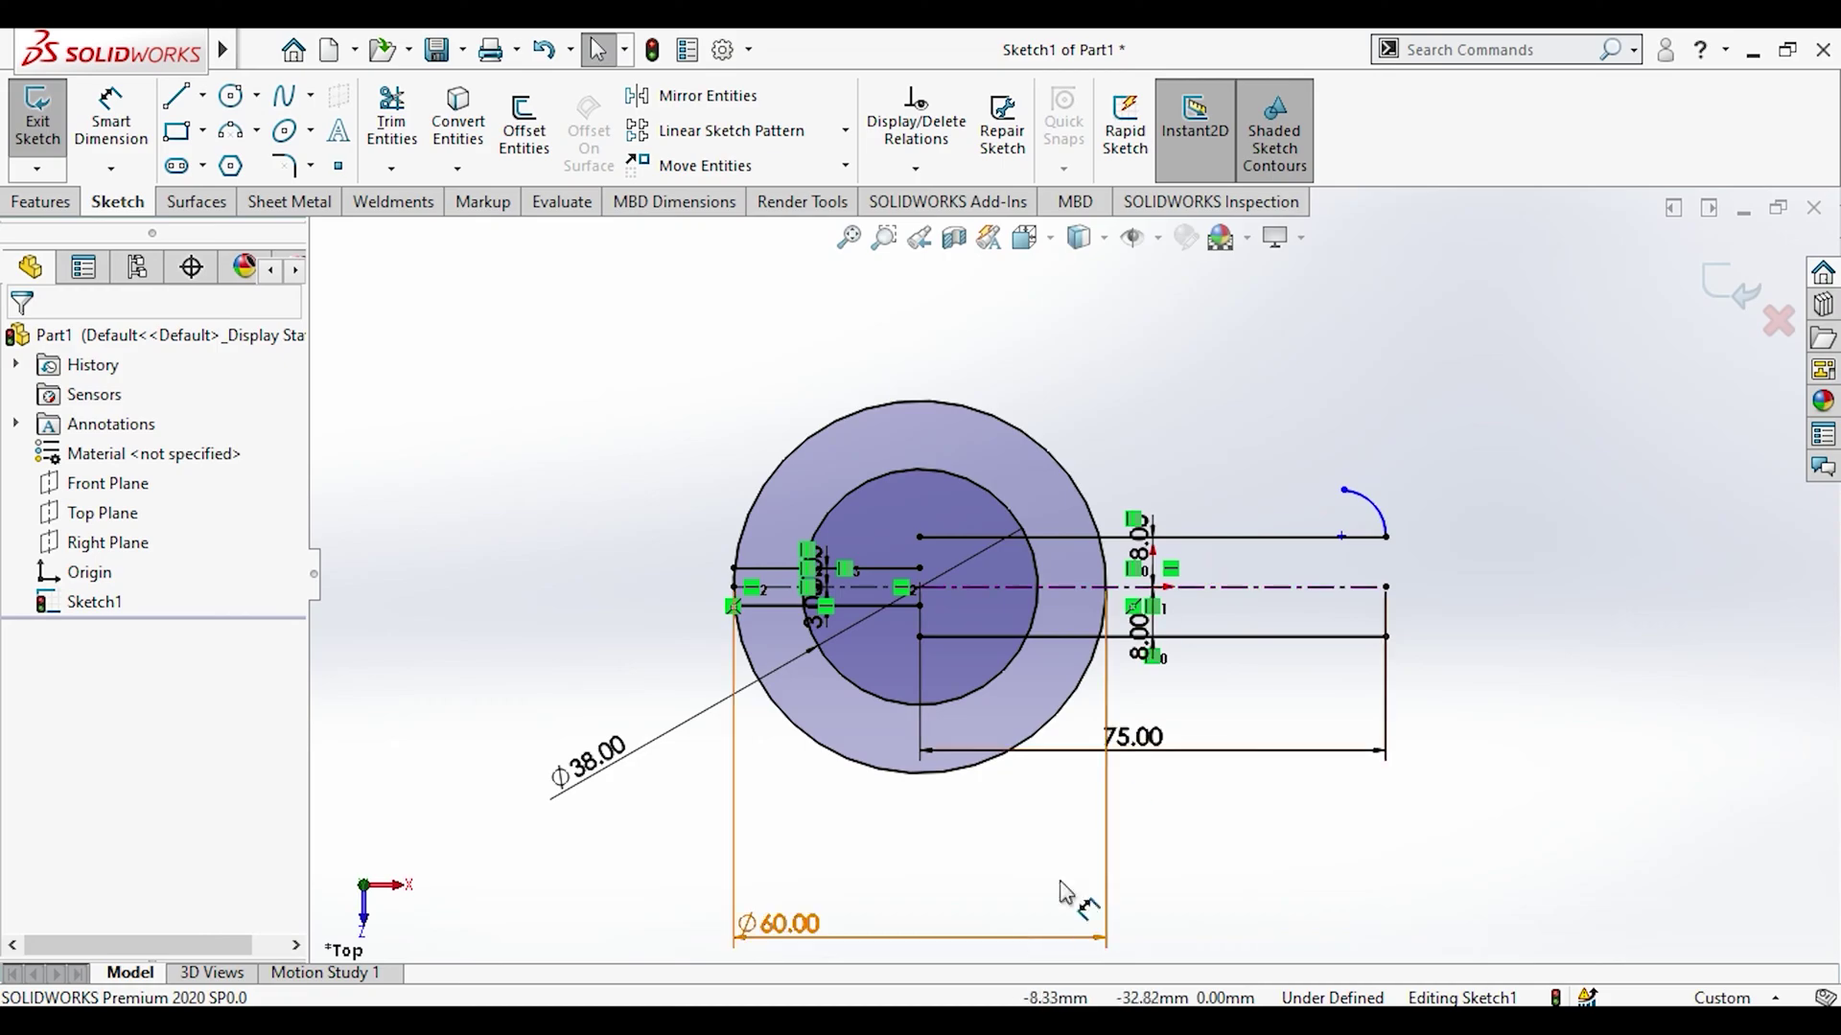
Step: Check the reference drawing, then pick the arc to dimension its radius
{"action": "key", "text": "alt+Tab"}
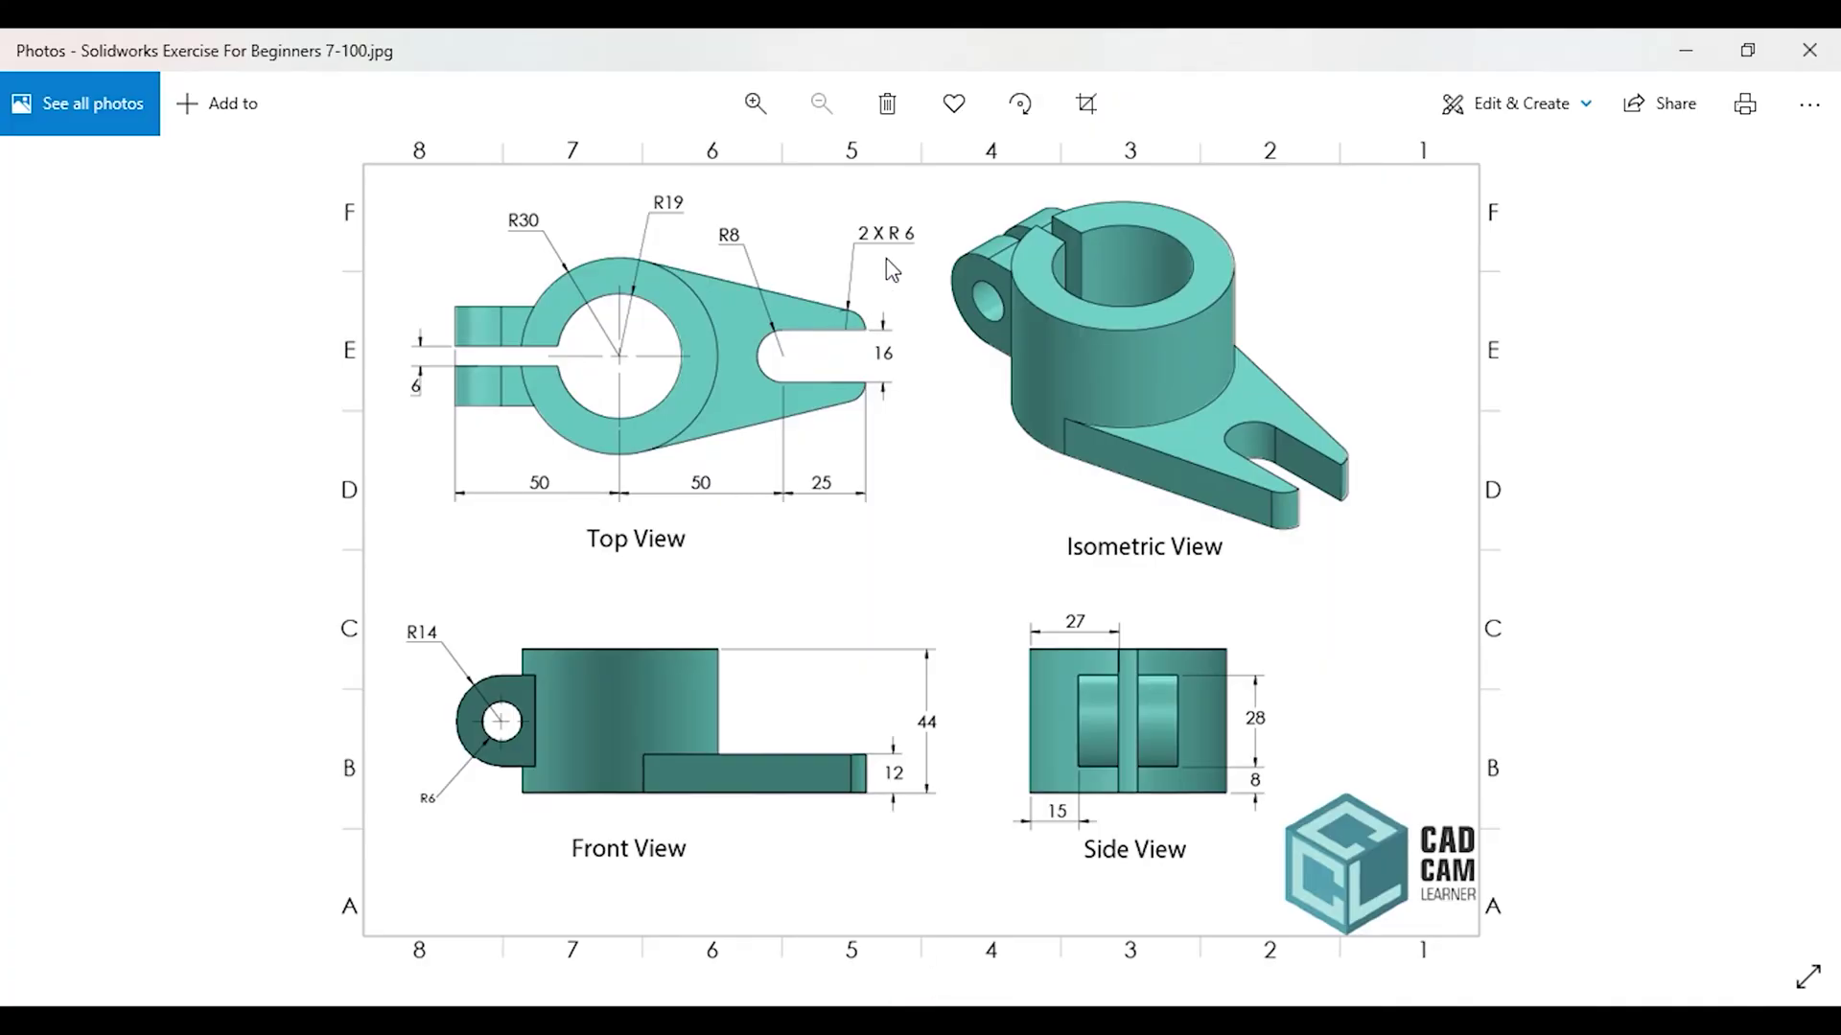
{"action": "key", "text": "alt+Tab"}
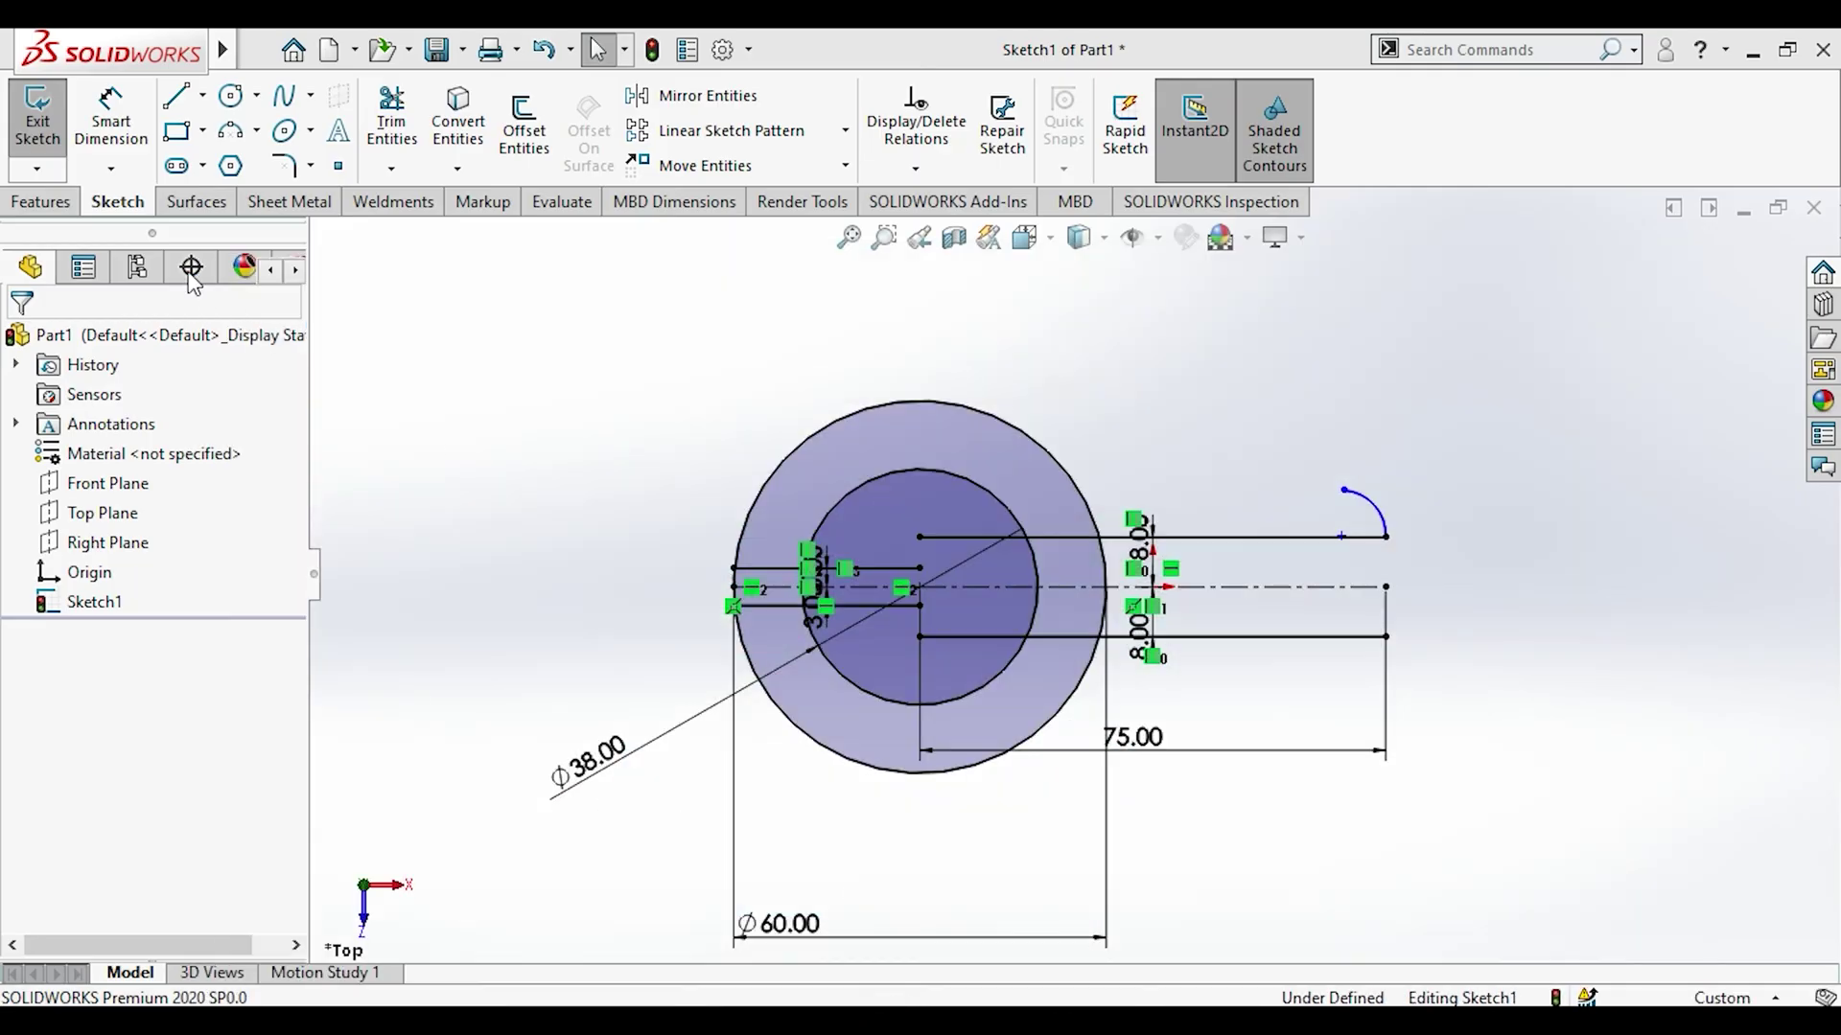
{"action": "left_click", "coordinate": [1376, 503]}
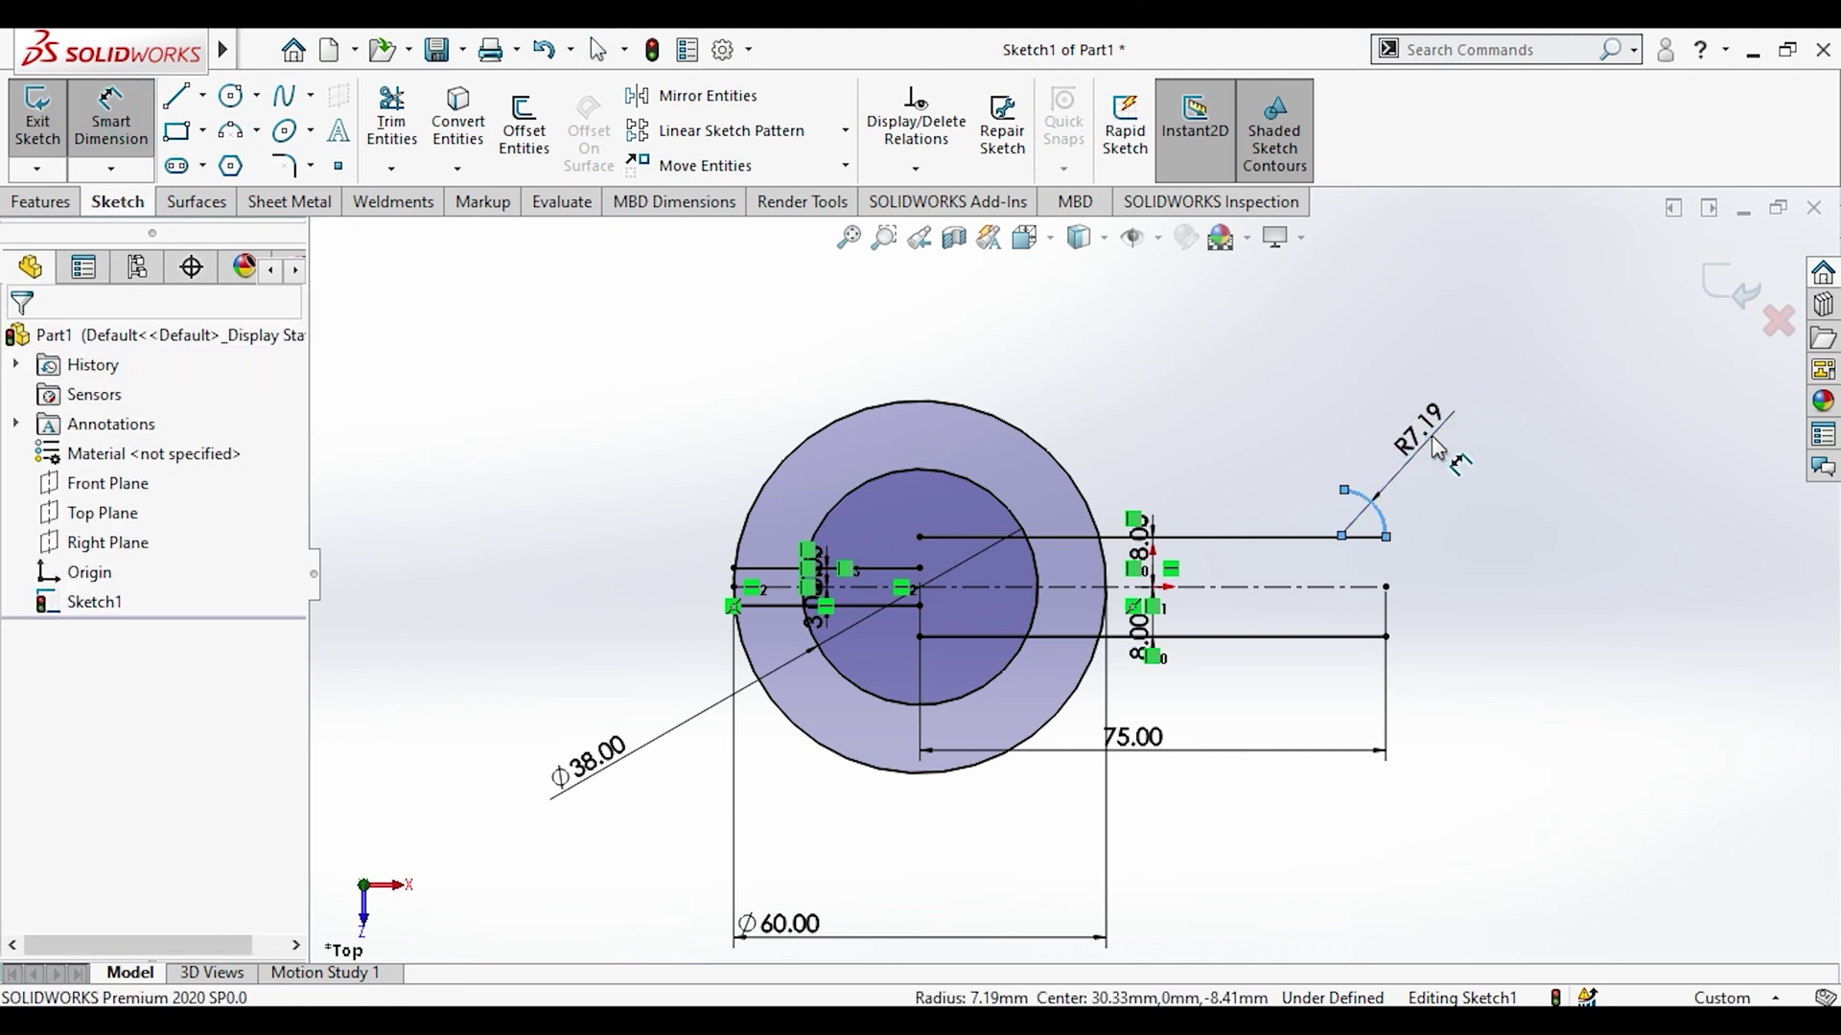
Step: Set the end arc's radius to R6 and make its centre coincident with the upper offset line
{"action": "left_click", "coordinate": [1432, 443]}
{"action": "type", "text": "6"}
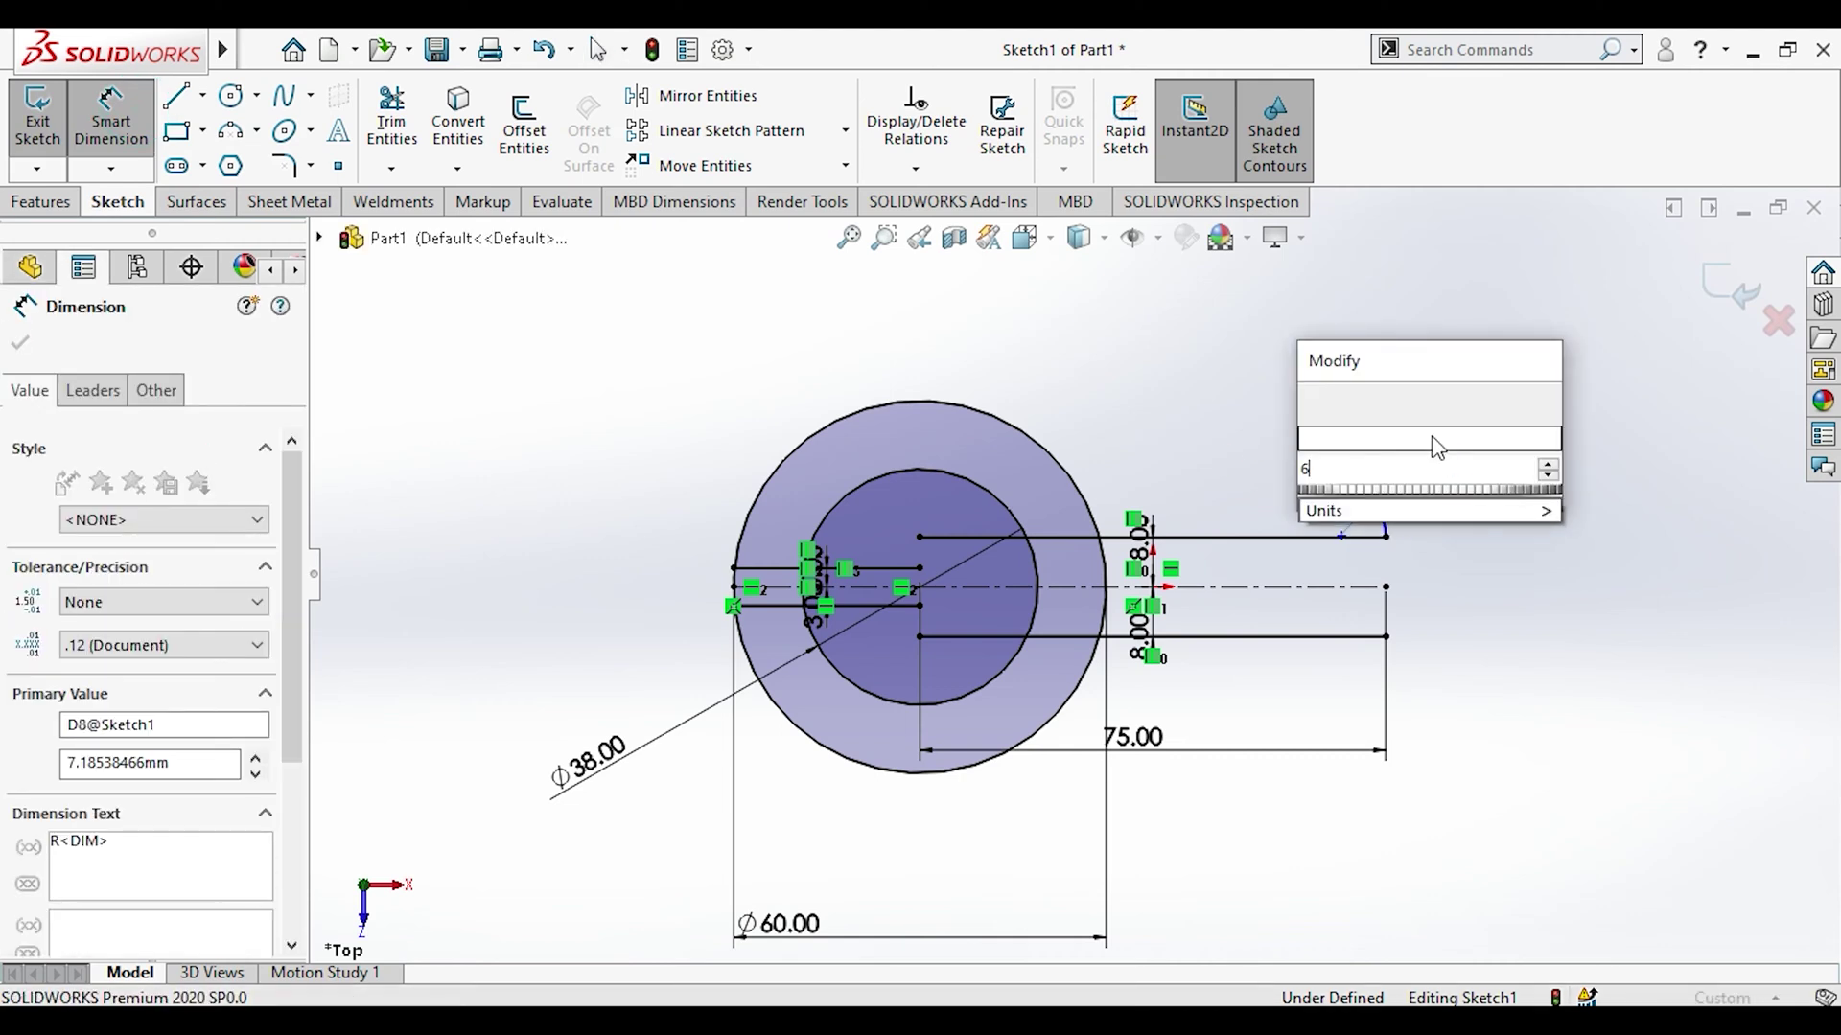
{"action": "key", "text": "Return"}
{"action": "double_click", "coordinate": [1430, 435]}
{"action": "type", "text": "6"}
{"action": "key", "text": "Return"}
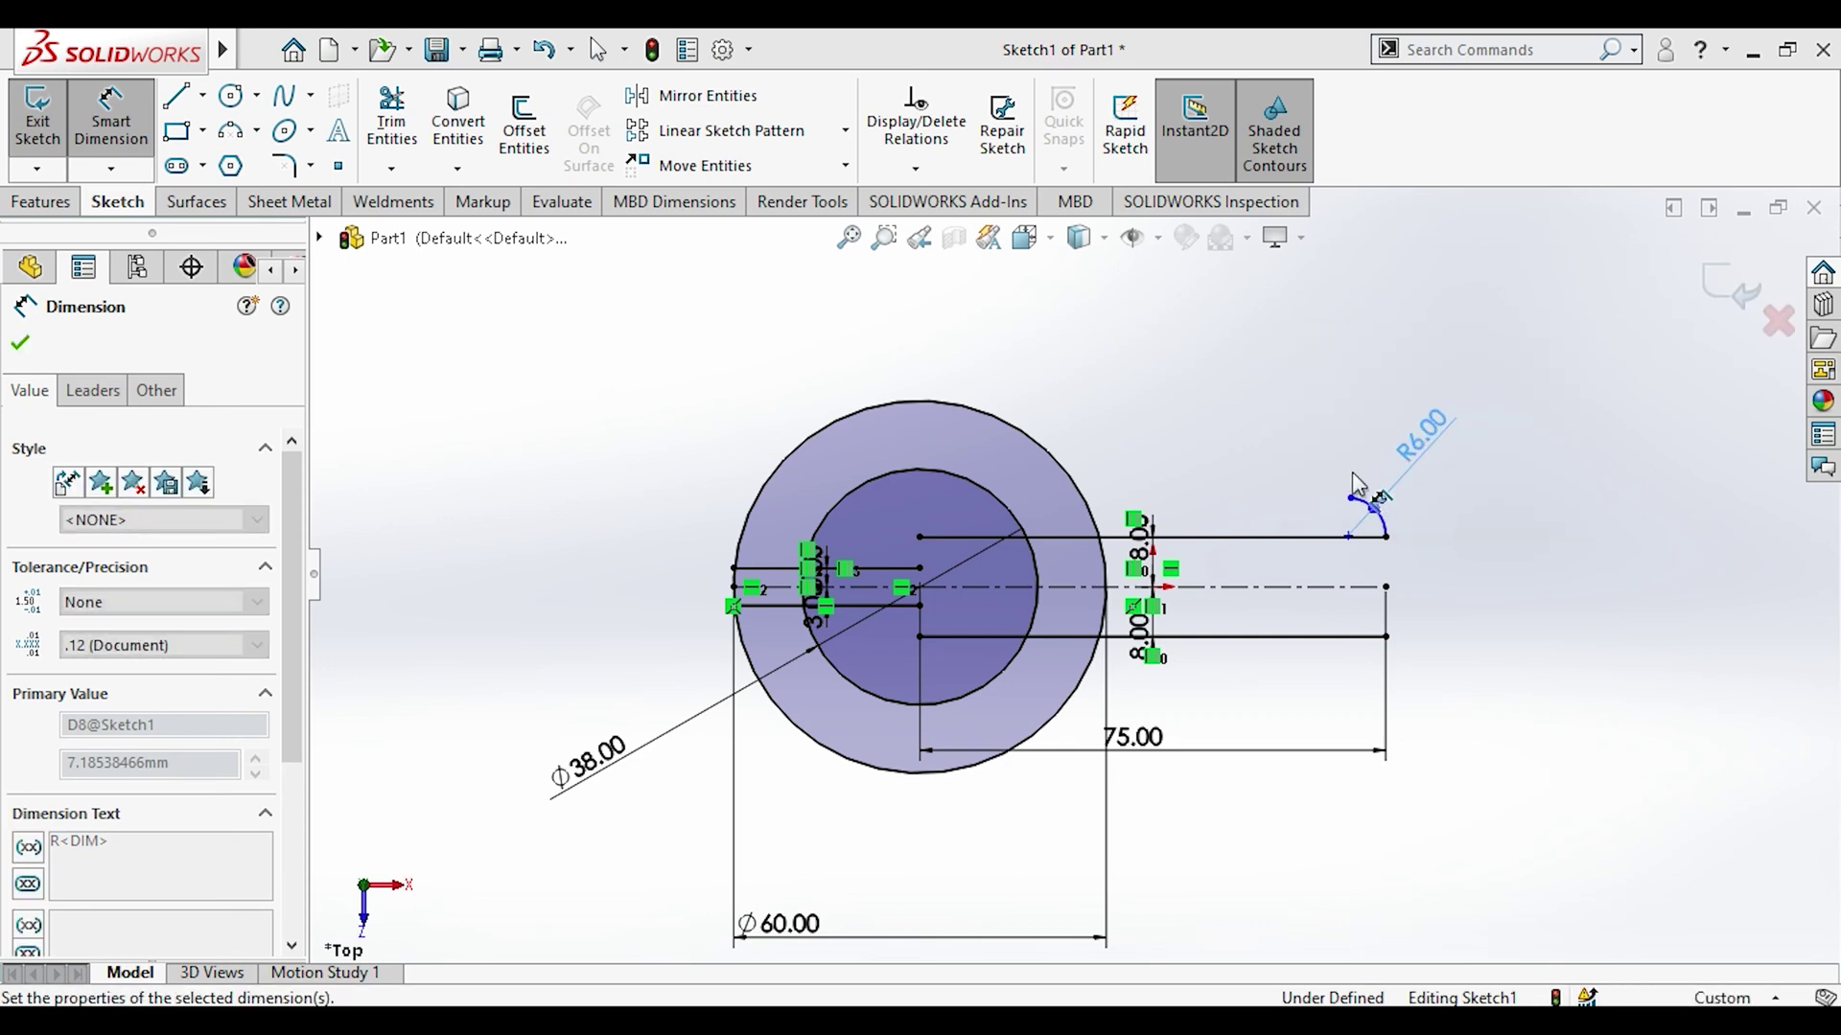
{"action": "scroll", "coordinate": [1427, 441], "scroll_direction": "down", "scroll_amount": 3}
{"action": "key", "text": "Escape"}
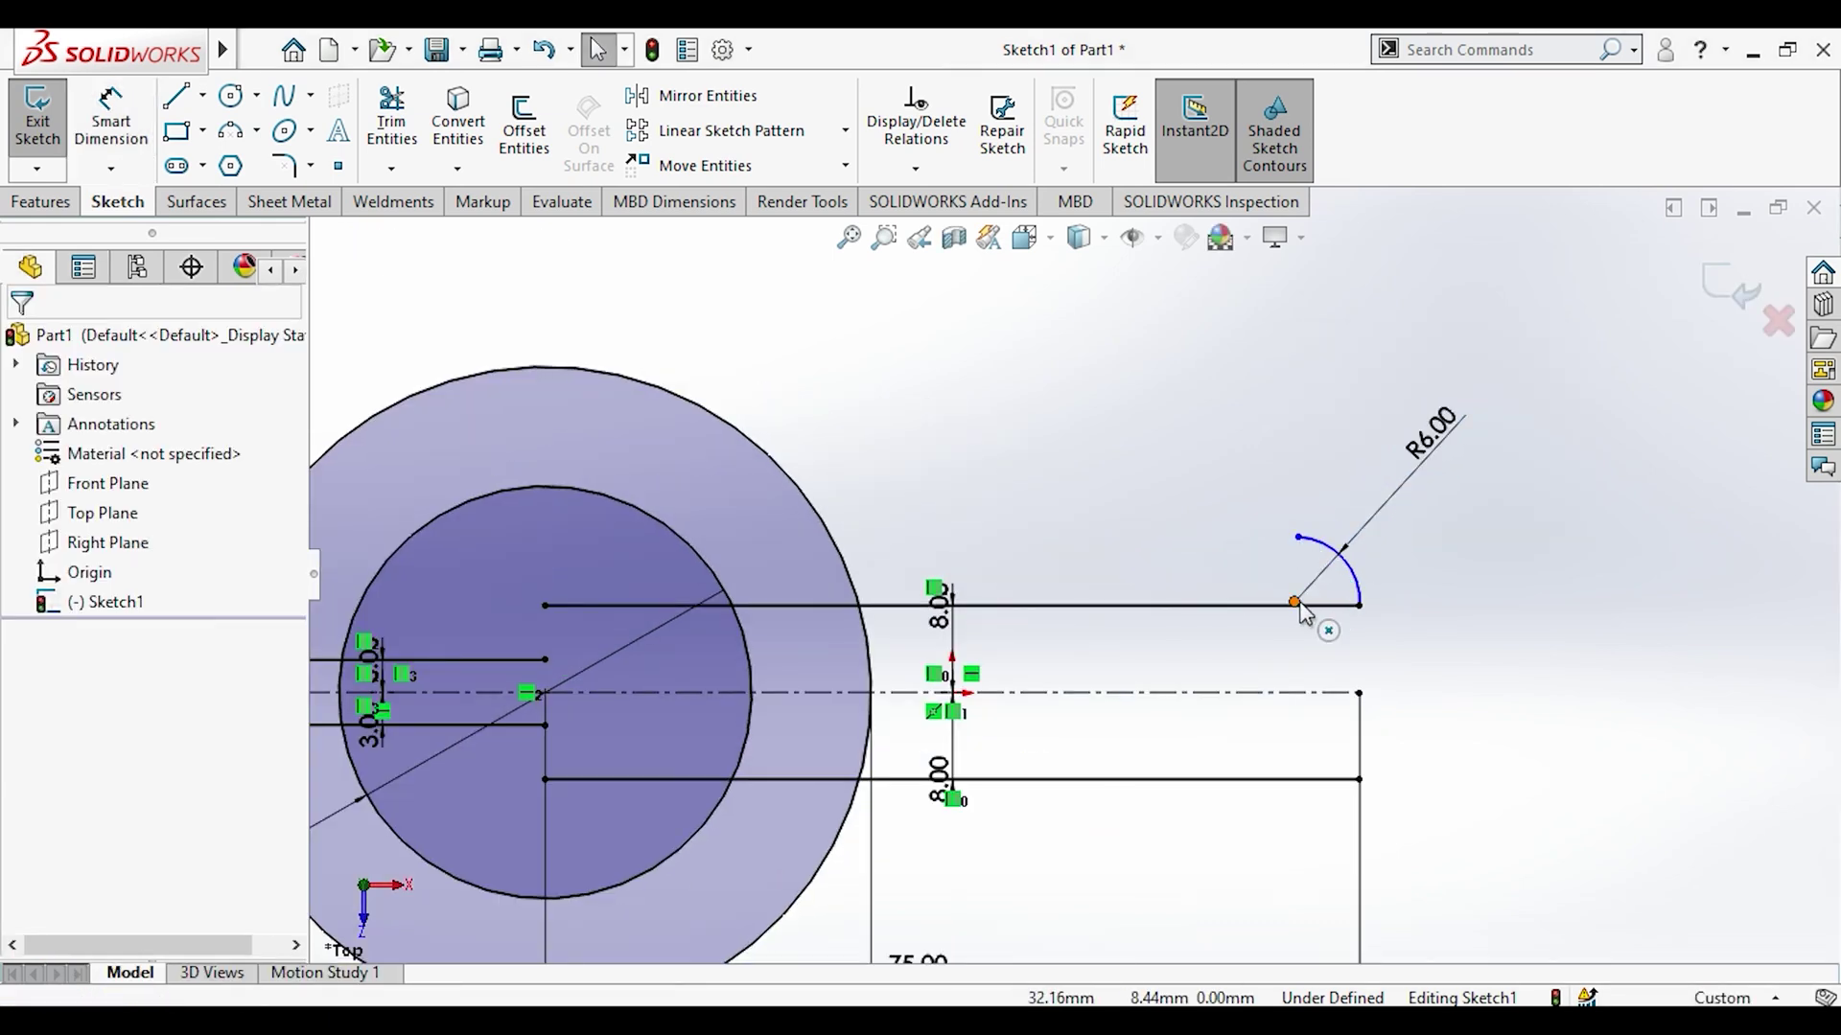
{"action": "left_click", "coordinate": [1319, 607]}
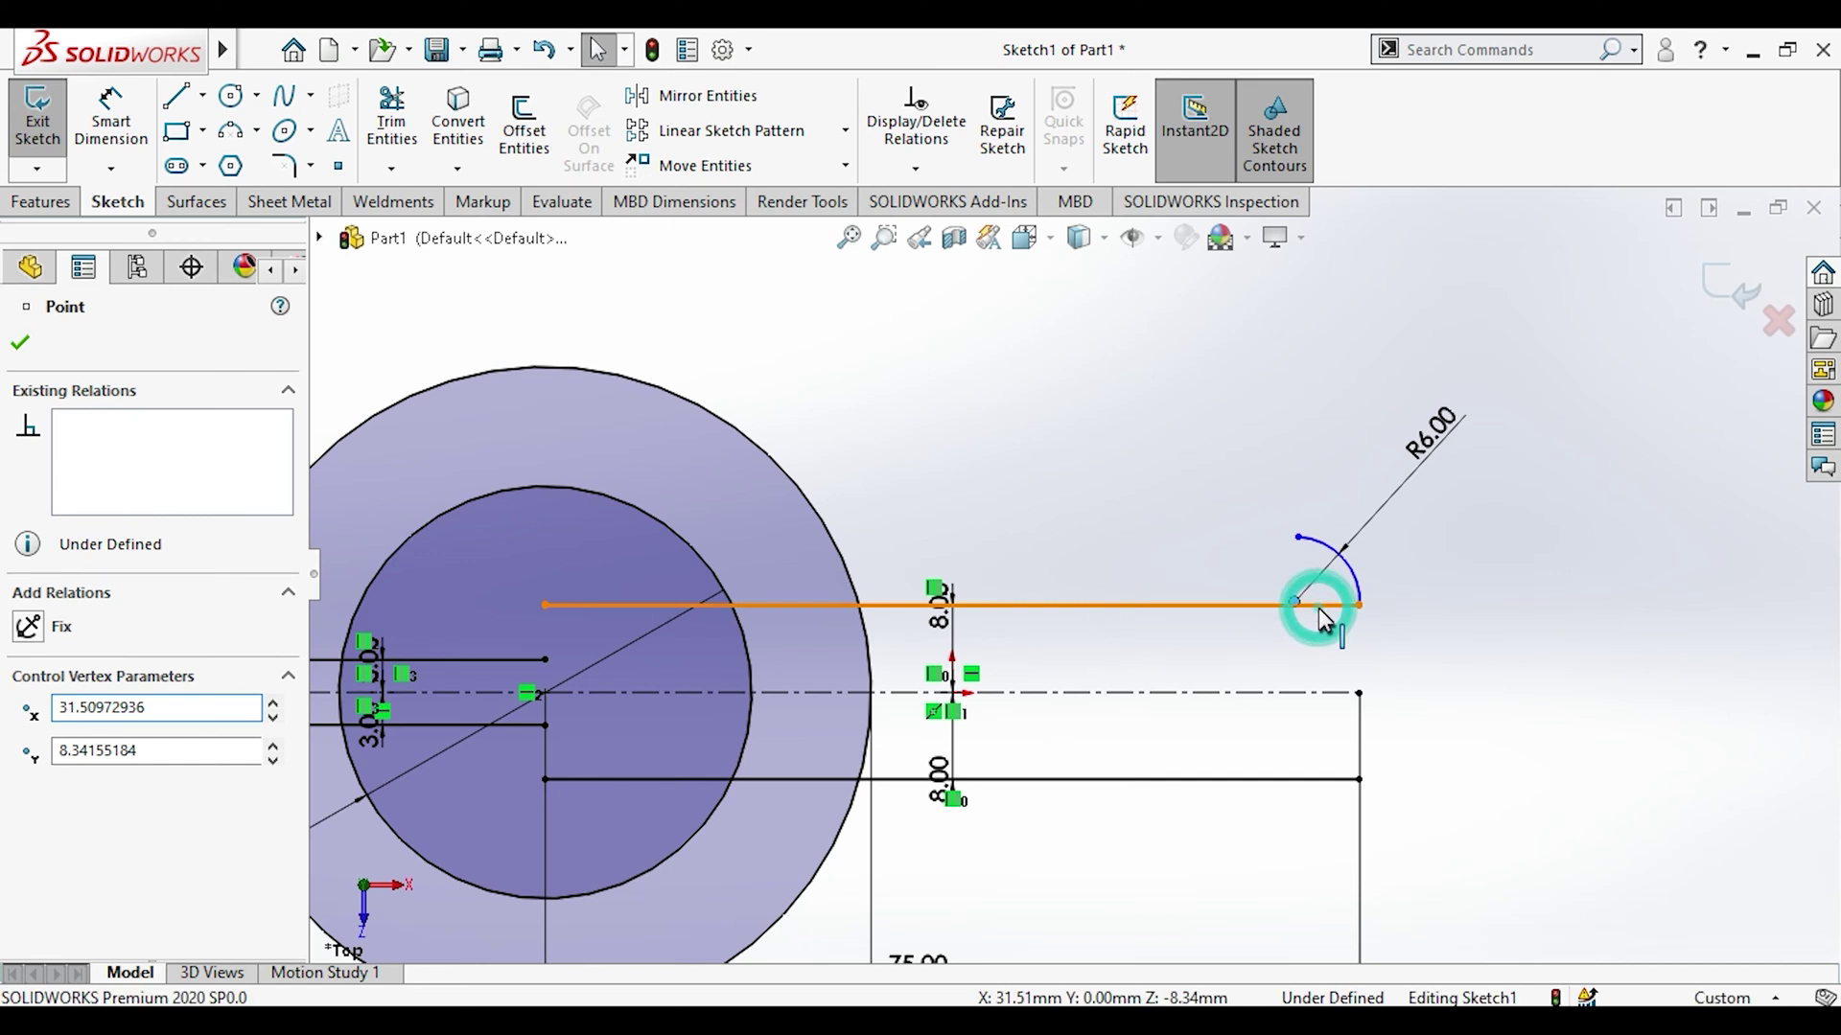
{"action": "left_click", "coordinate": [1319, 608], "text": "ctrl"}
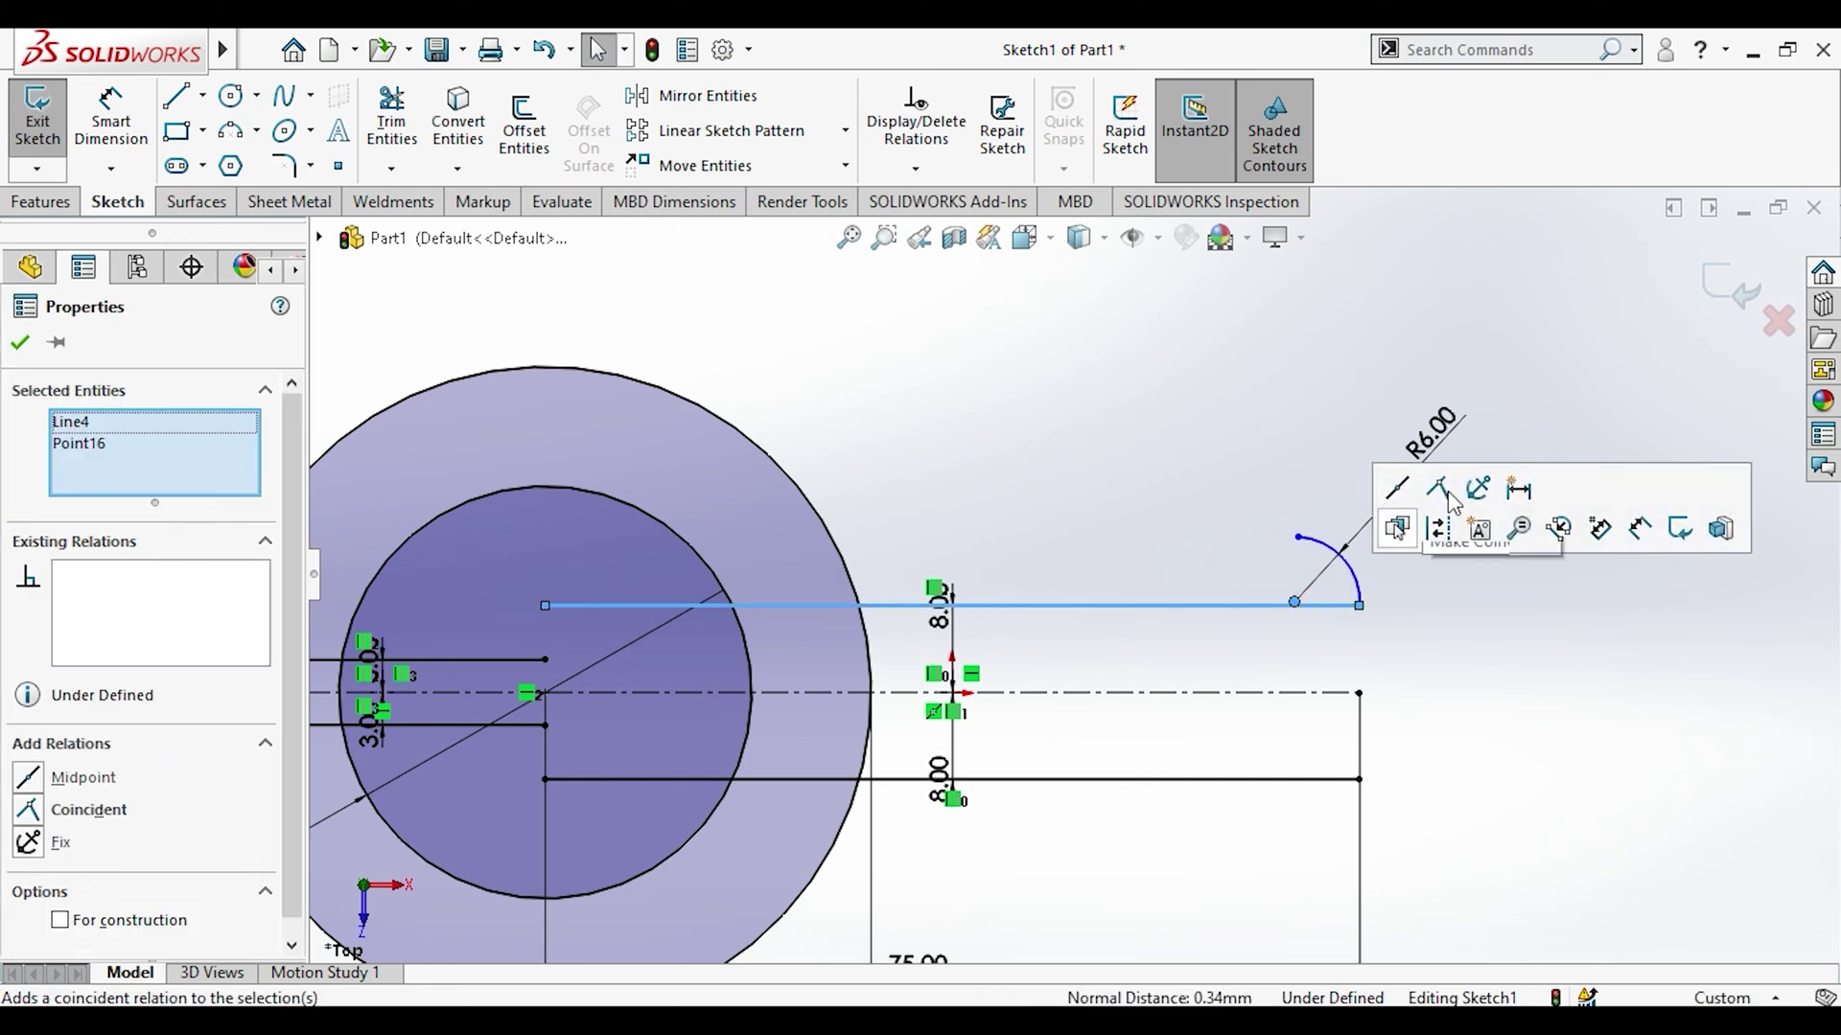
Step: Draw a line from the top of the Φ60 circle to the R6 arc
{"action": "left_click", "coordinate": [192, 102]}
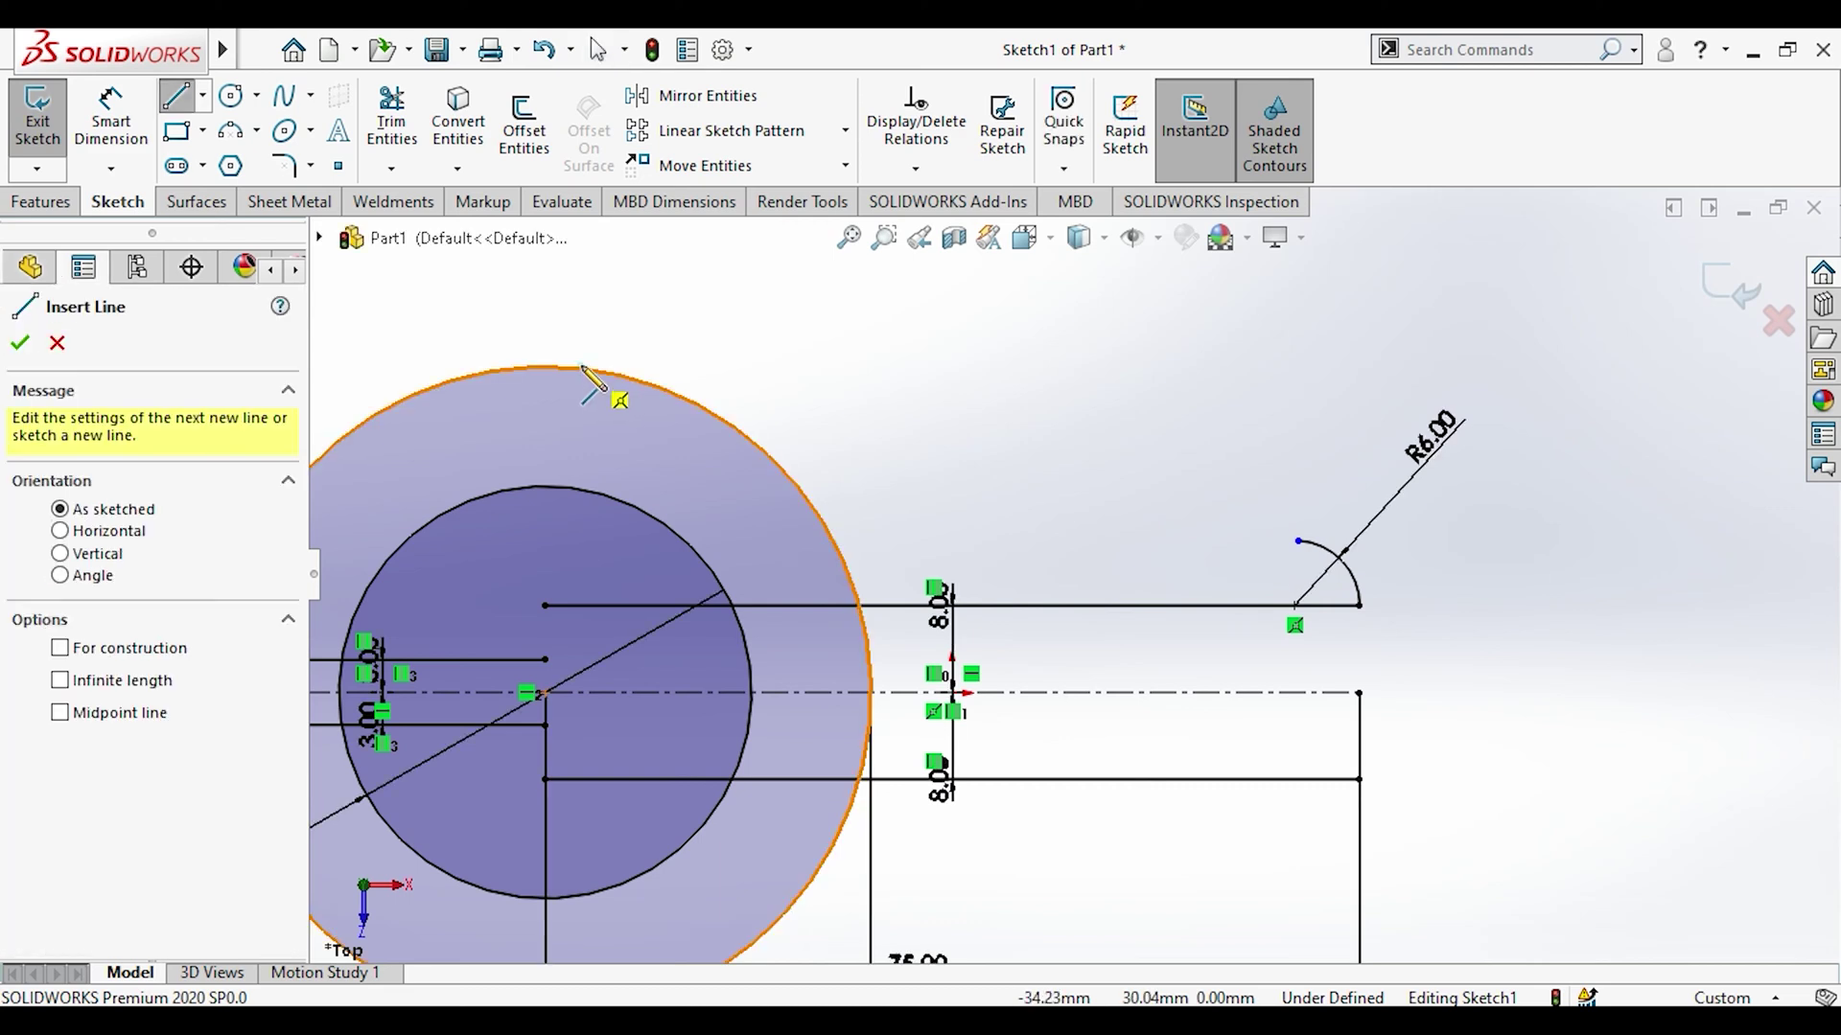
{"action": "left_click", "coordinate": [580, 367]}
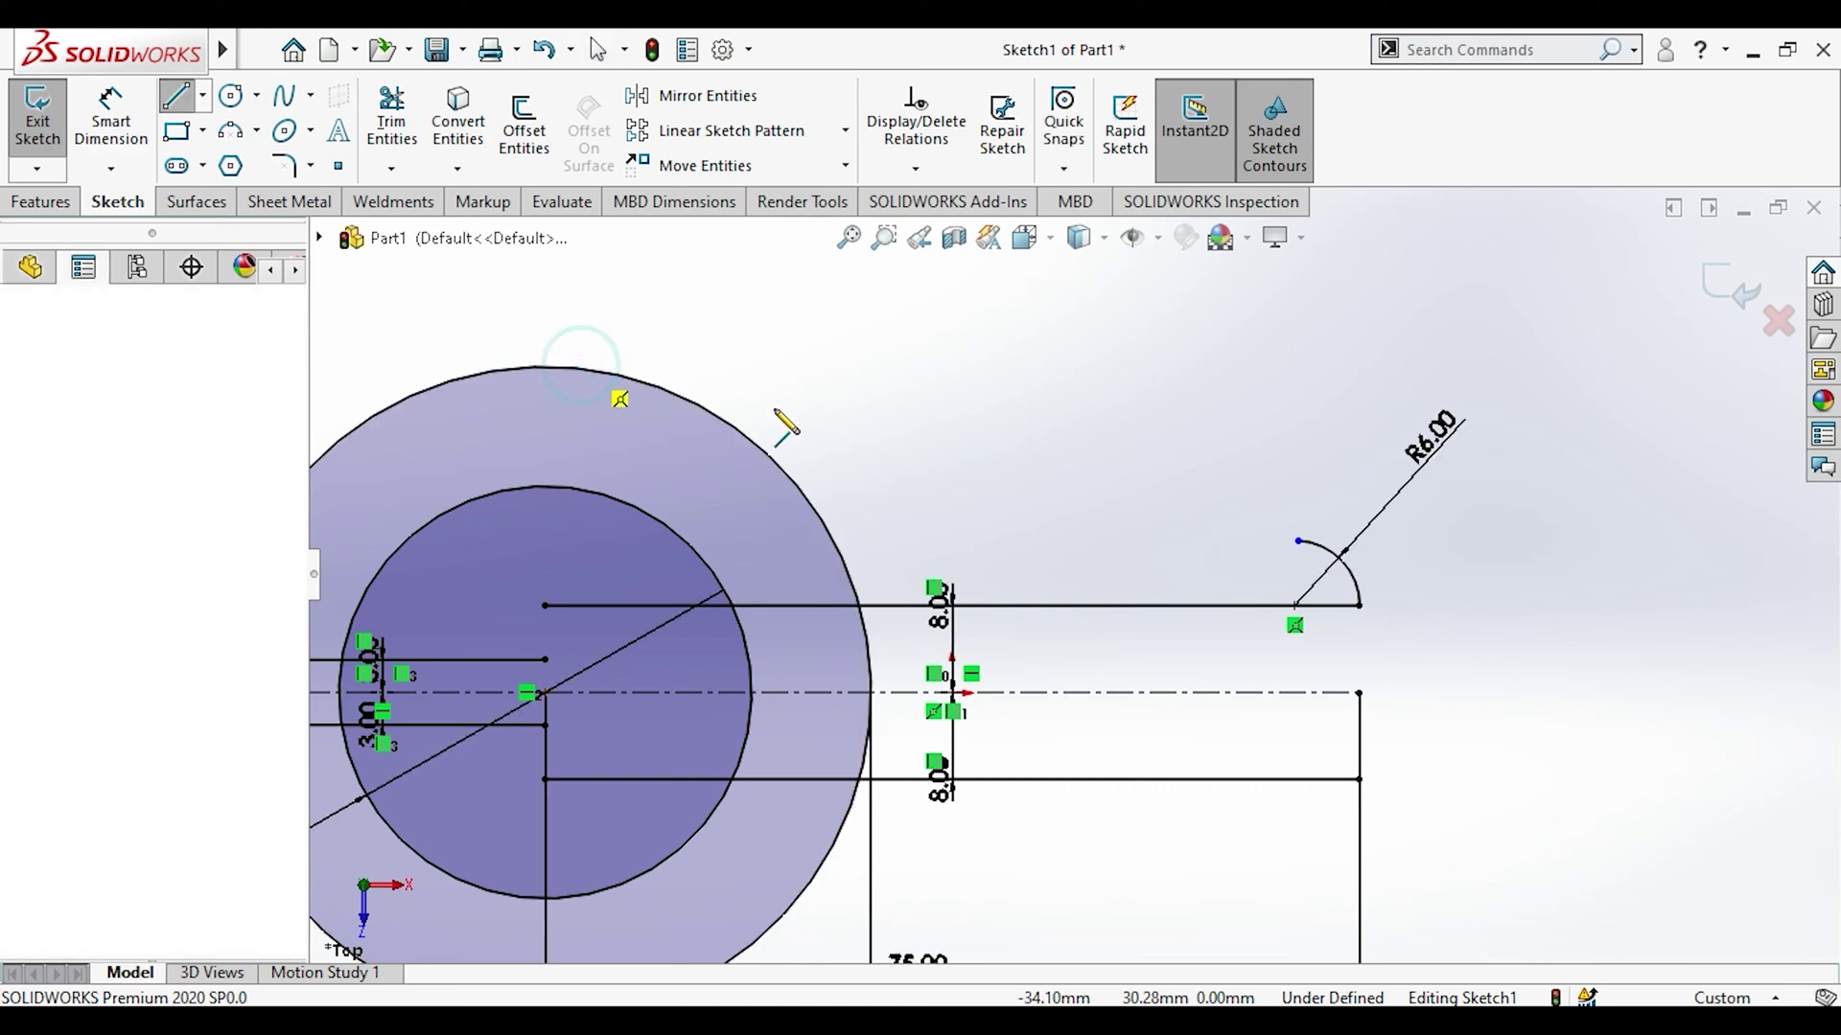
{"action": "left_click", "coordinate": [1297, 540]}
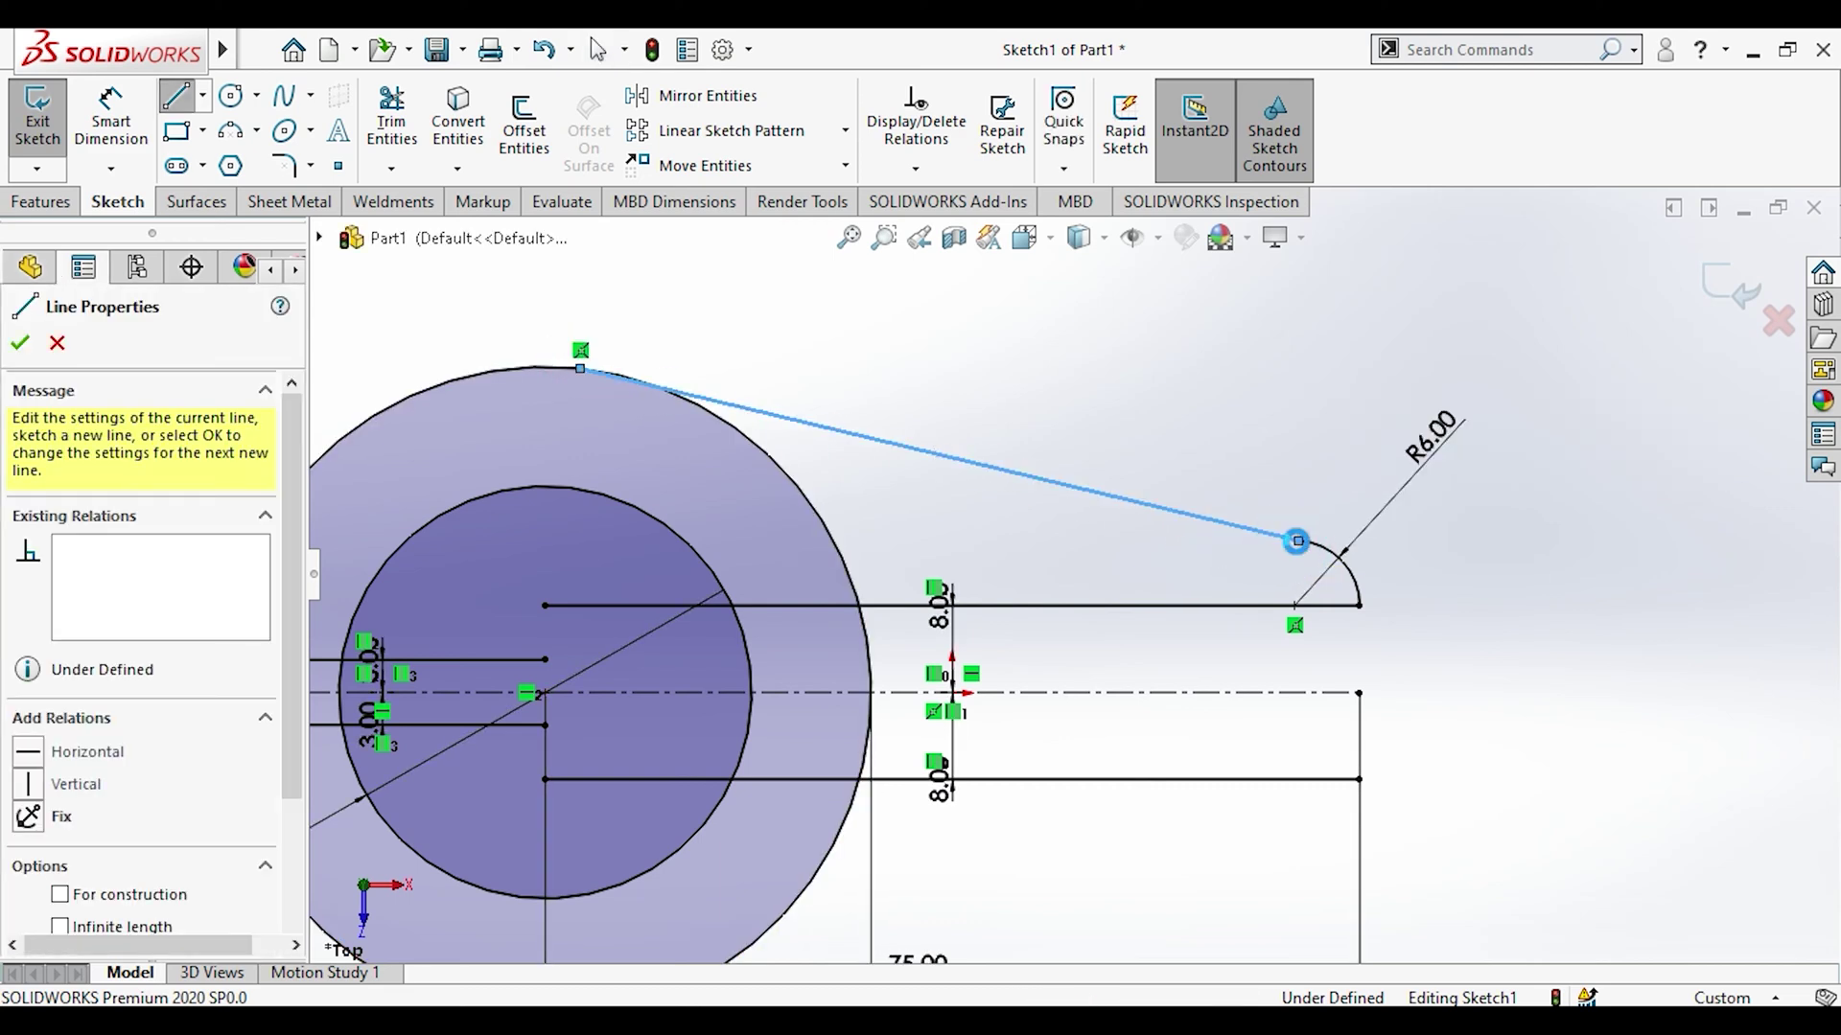
{"action": "key", "text": "Escape"}
{"action": "left_click", "coordinate": [1307, 545]}
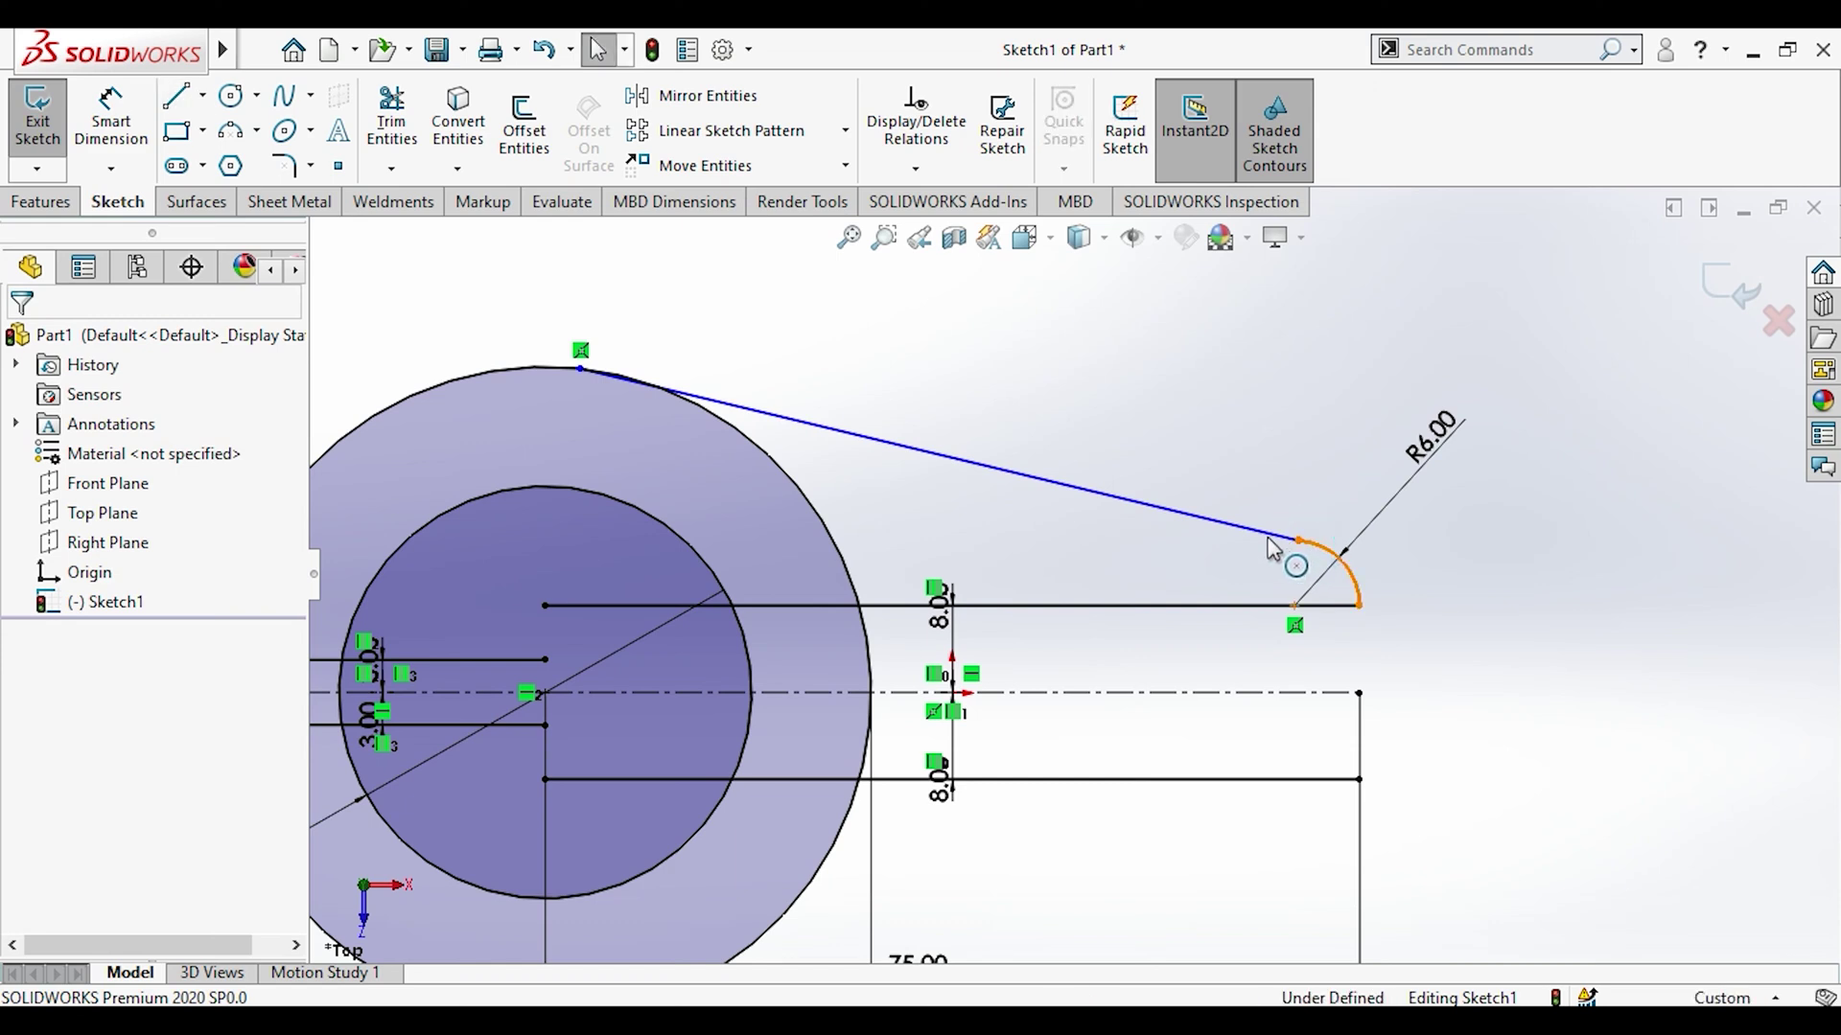
Step: Make the tapered line tangent to the R6 arc
{"action": "left_click", "coordinate": [1269, 536]}
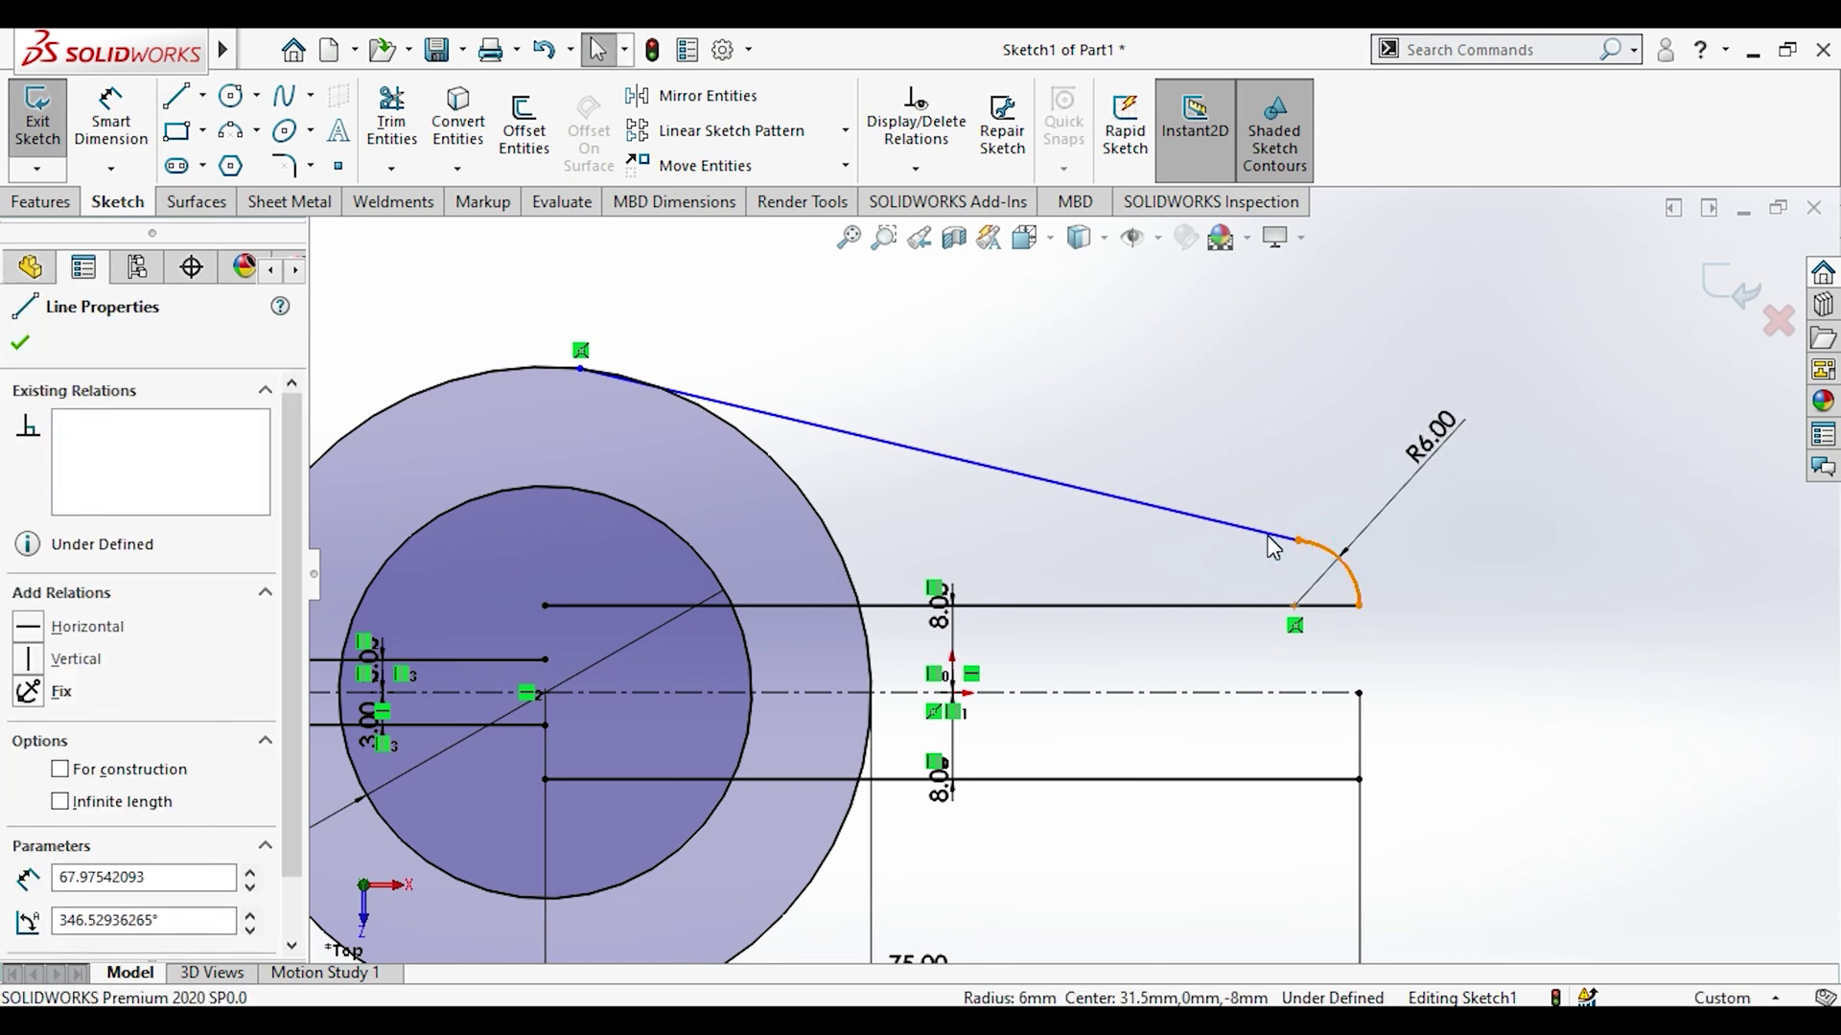
{"action": "left_click", "coordinate": [1326, 550], "text": "ctrl"}
{"action": "left_click", "coordinate": [1345, 418]}
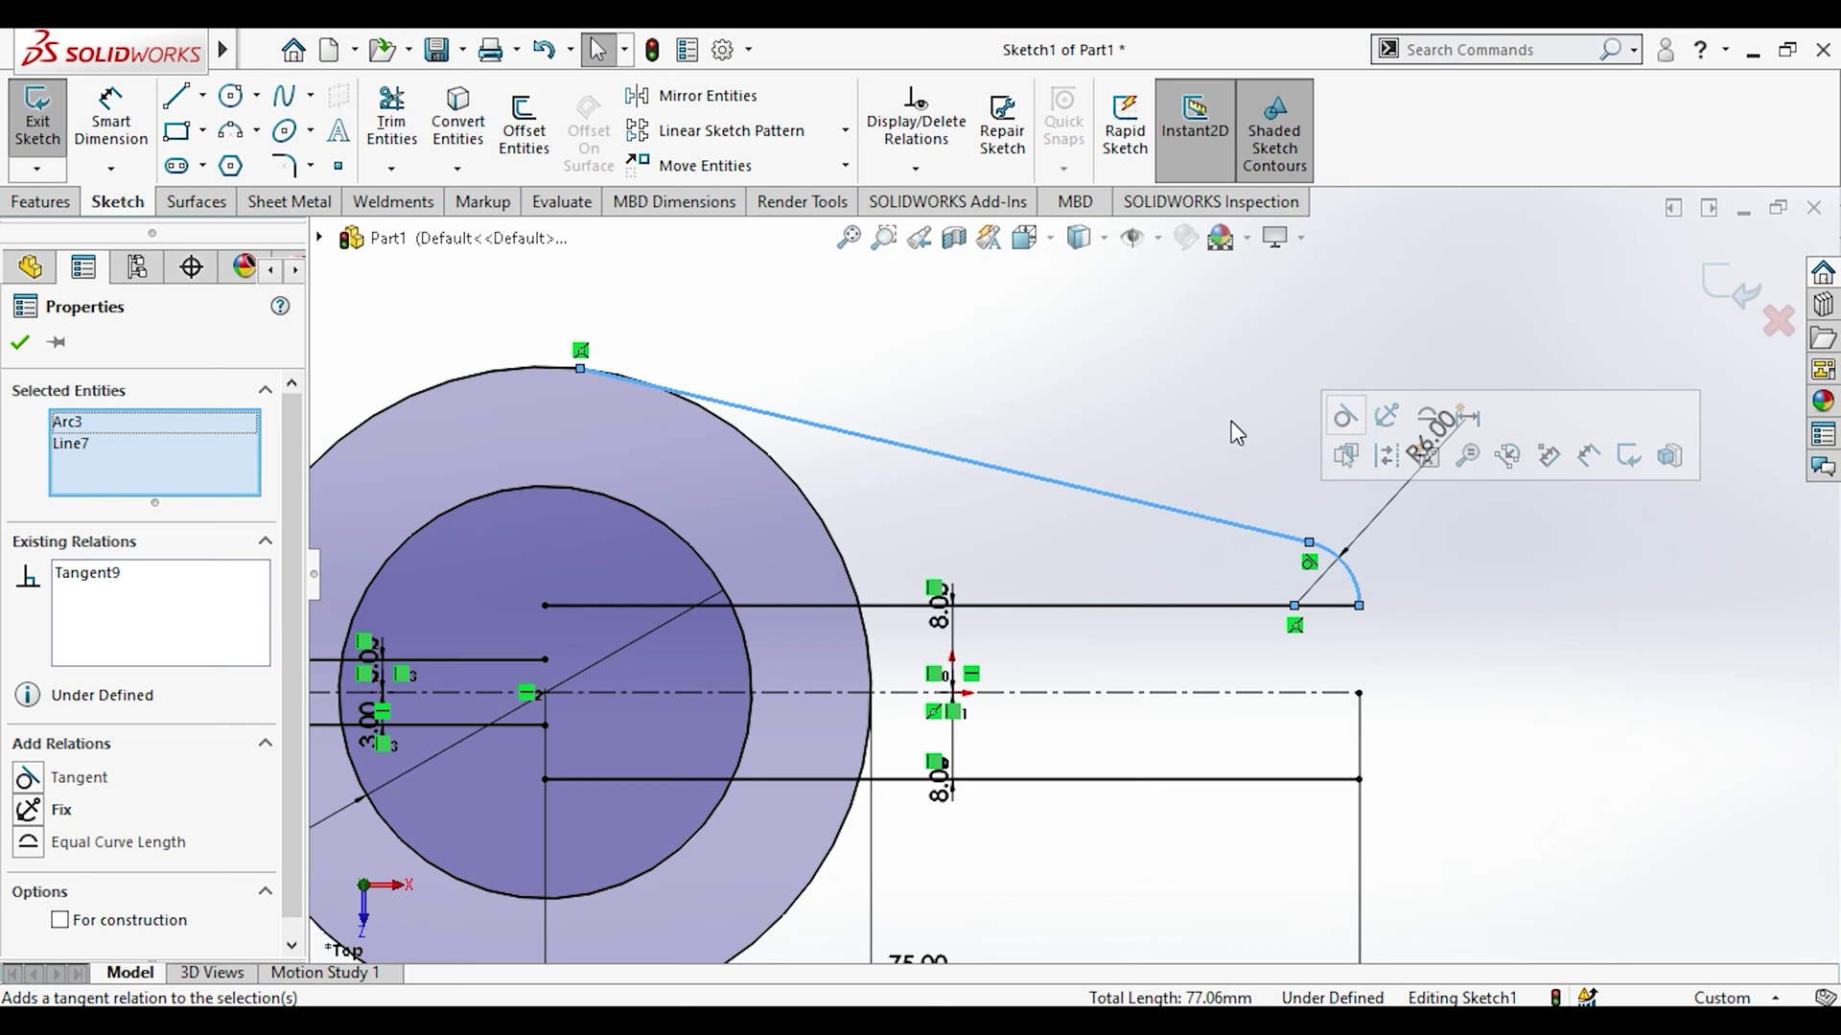
{"action": "left_click", "coordinate": [1233, 424]}
Step: Make the tapered line tangent to the Φ60 circle and fit the view
{"action": "left_click", "coordinate": [748, 411]}
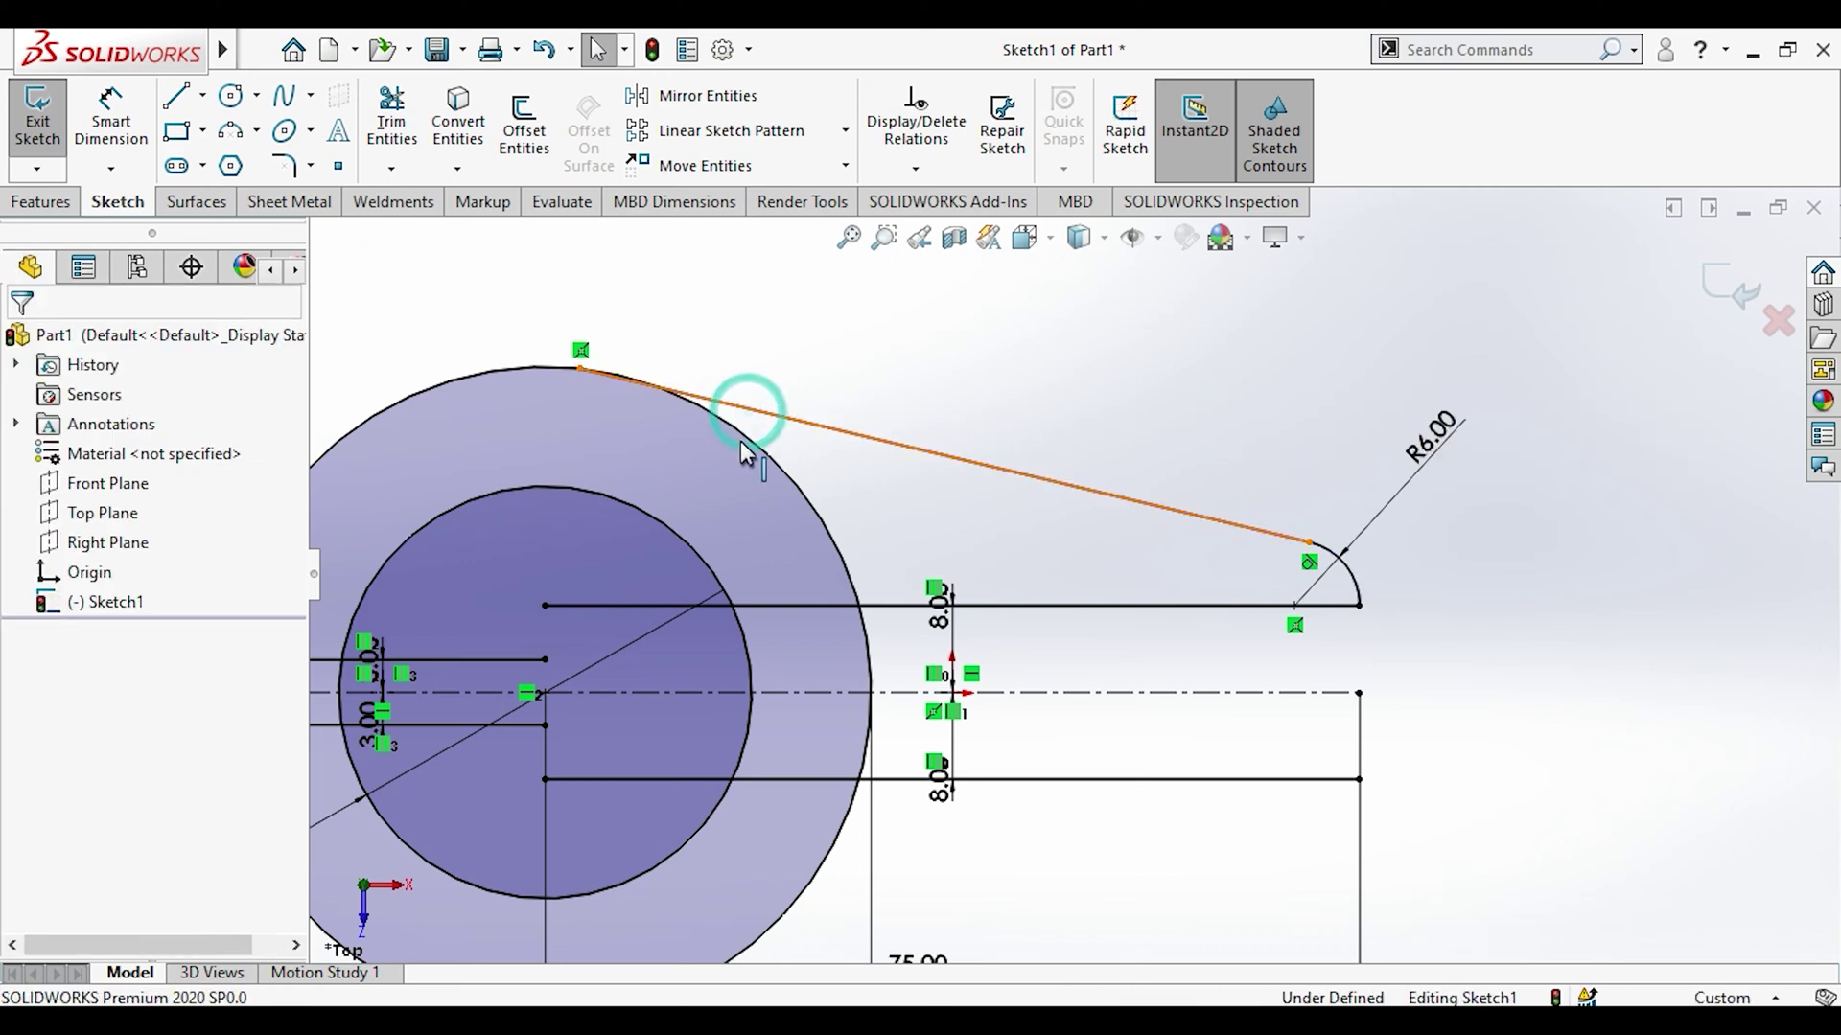
{"action": "left_click", "coordinate": [747, 441]}
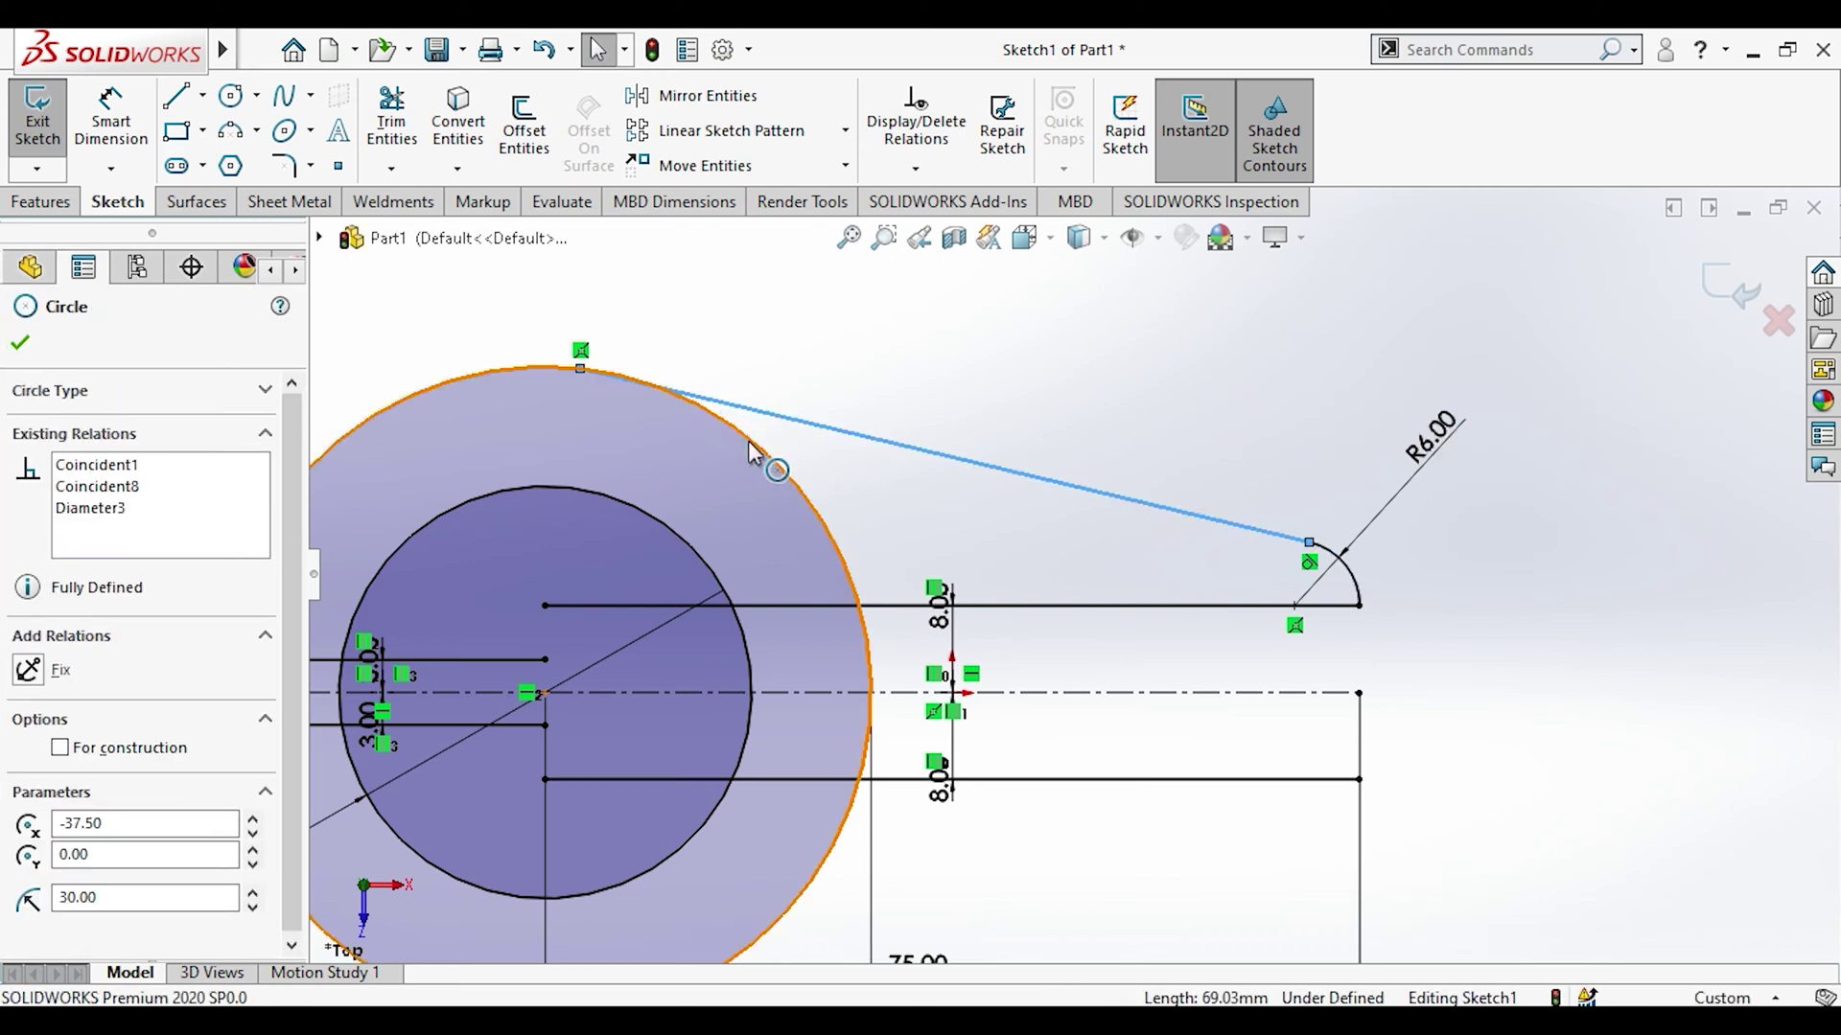
{"action": "left_click", "coordinate": [709, 335]}
{"action": "key", "text": "f"}
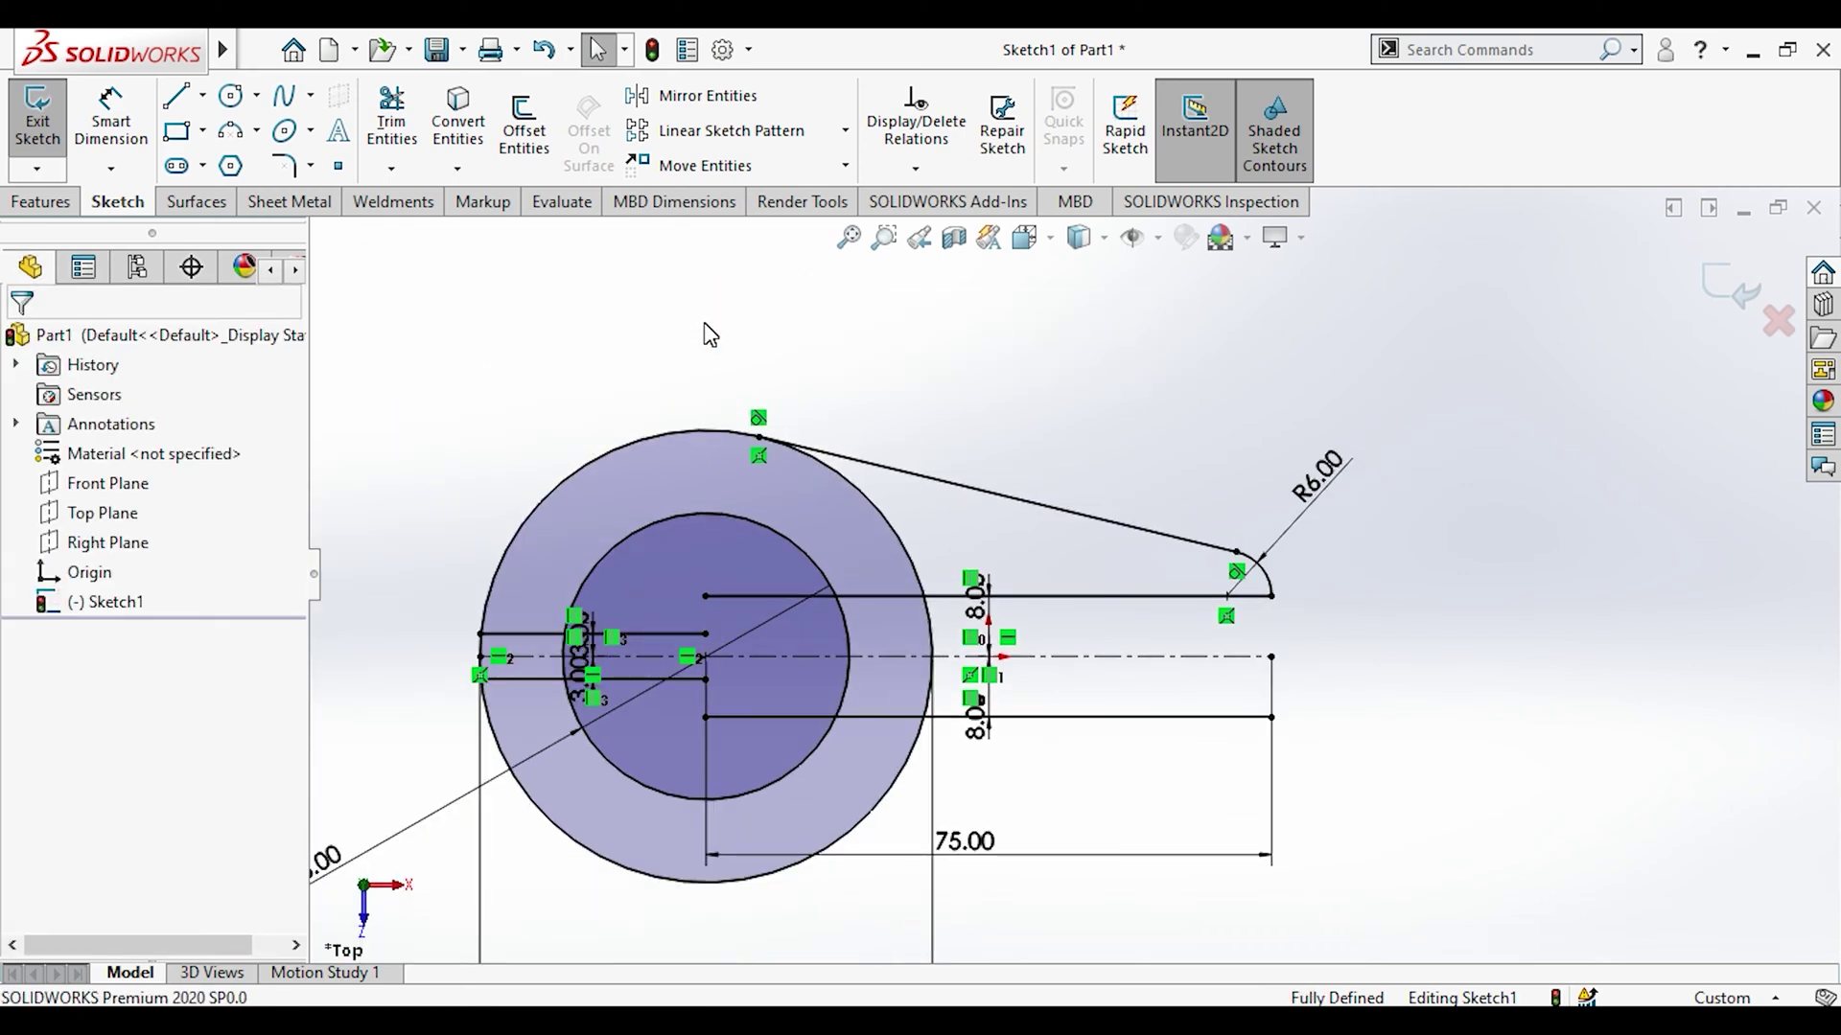
{"action": "scroll", "coordinate": [671, 355], "scroll_direction": "up", "scroll_amount": 3}
{"action": "key", "text": "t"}
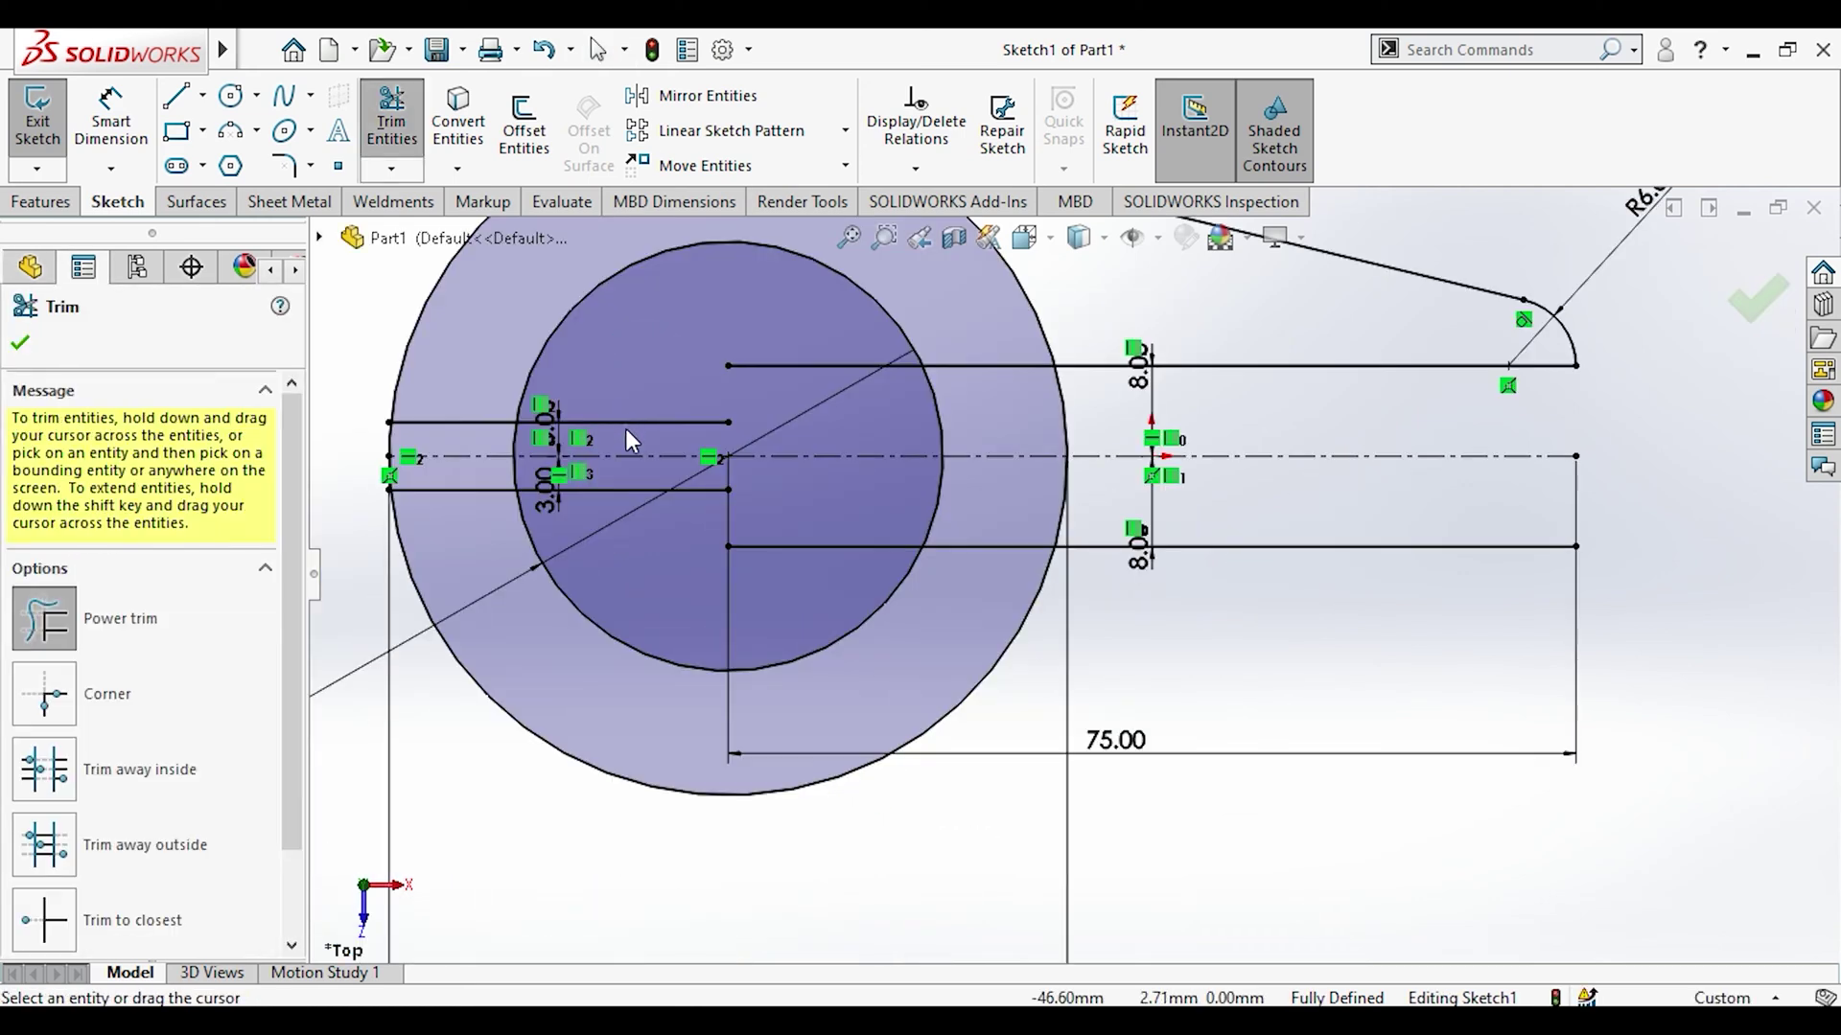
Step: Trim the upper and lower 3 mm slot lines back to the Φ38 circle
{"action": "left_click", "coordinate": [632, 397]}
{"action": "left_click_drag", "start_coordinate": [623, 428], "coordinate": [614, 495]}
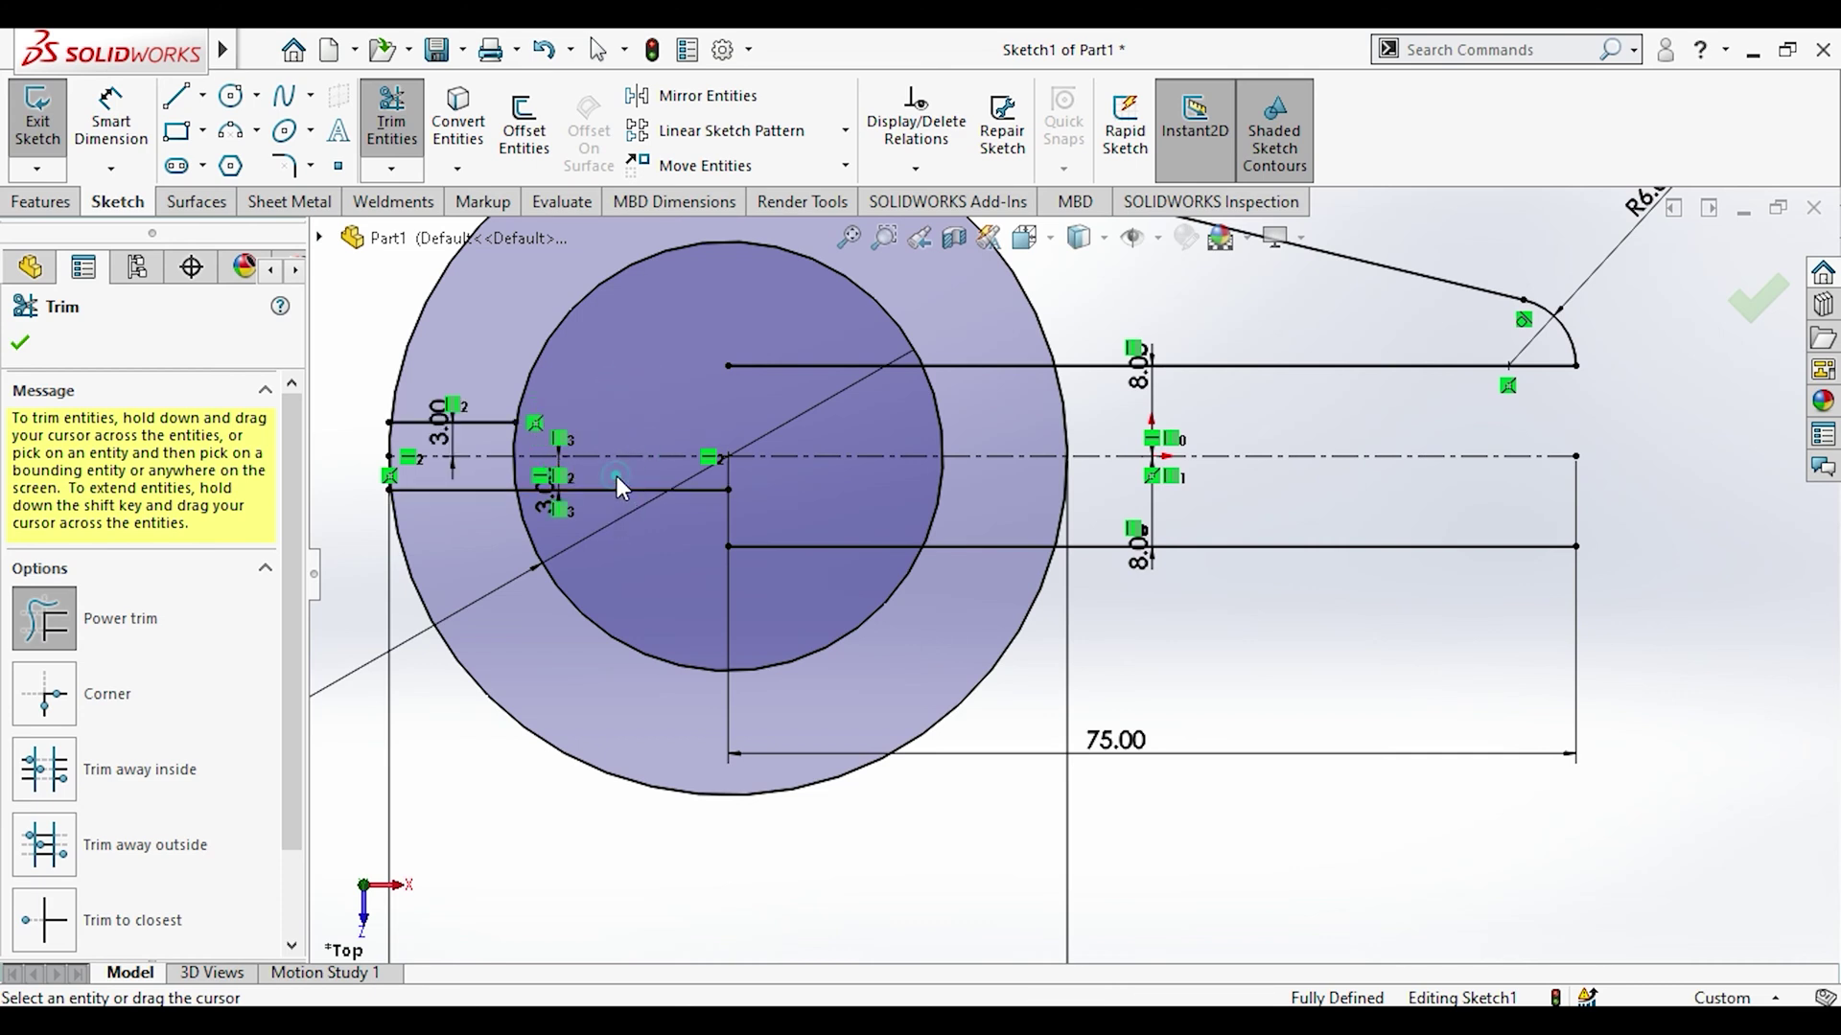
{"action": "left_click_drag", "start_coordinate": [617, 477], "coordinate": [604, 495]}
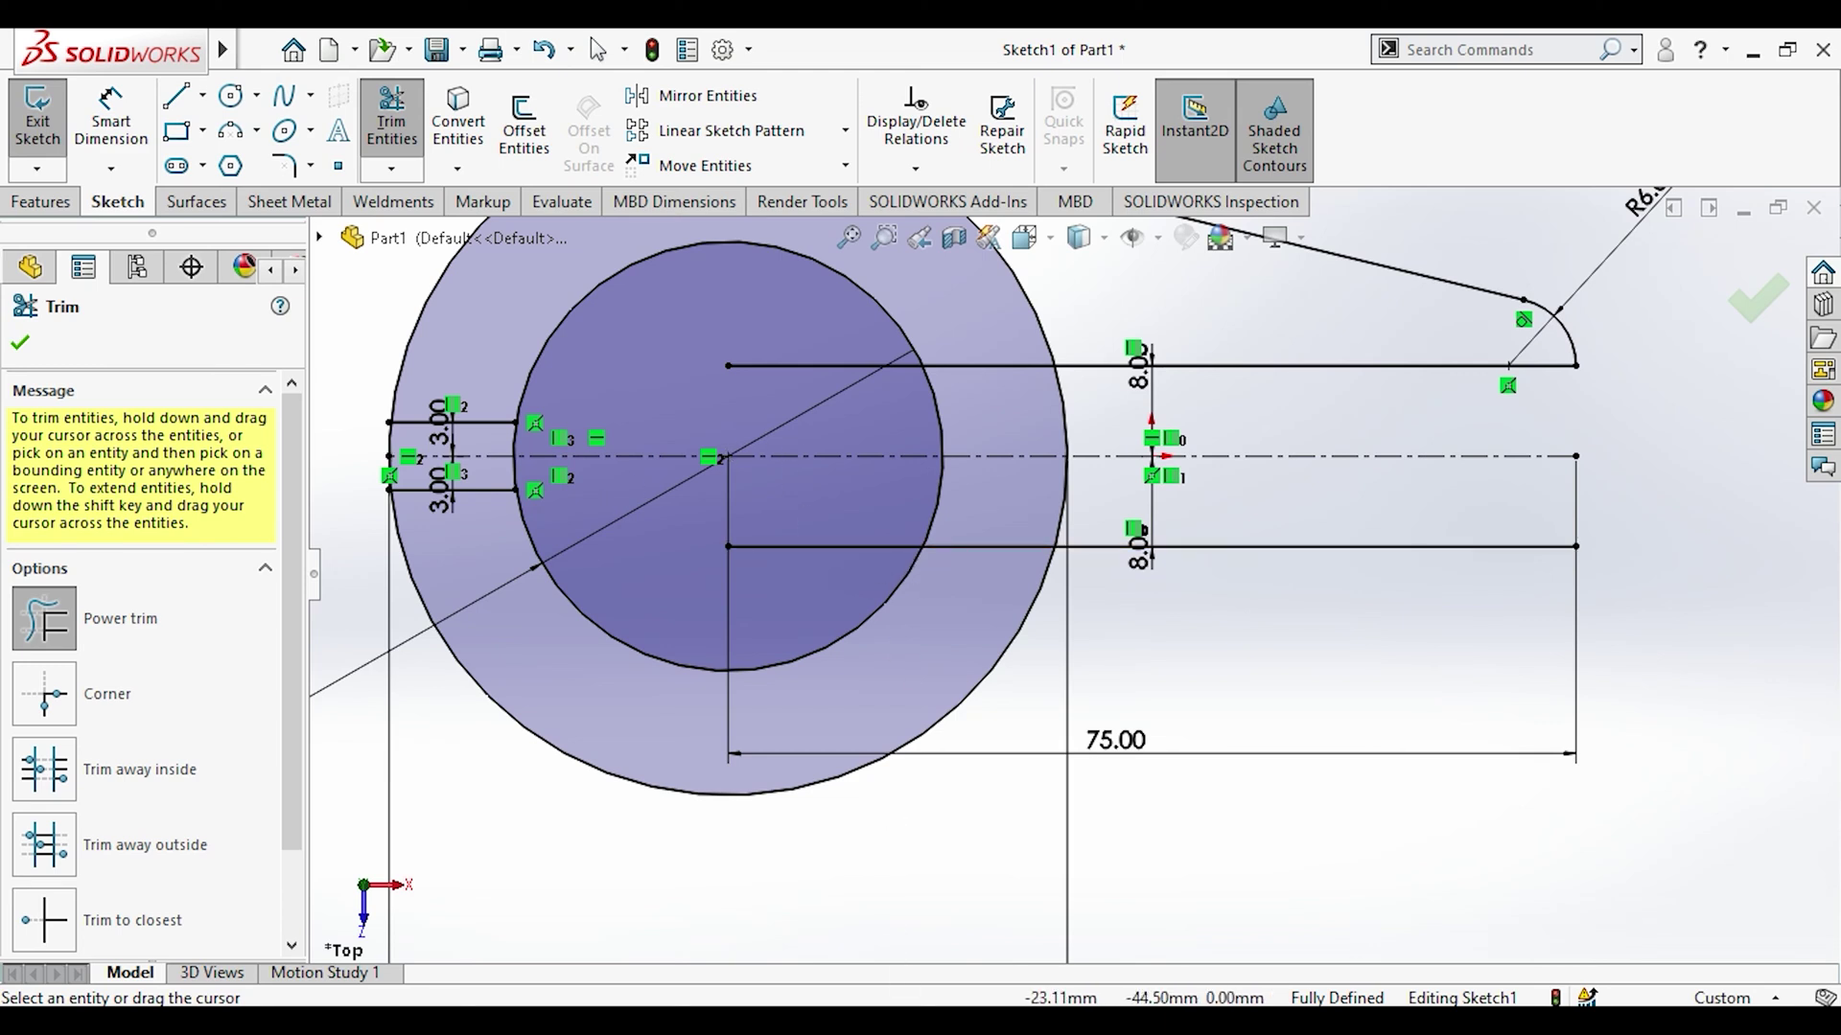
{"action": "left_click", "coordinate": [894, 1002]}
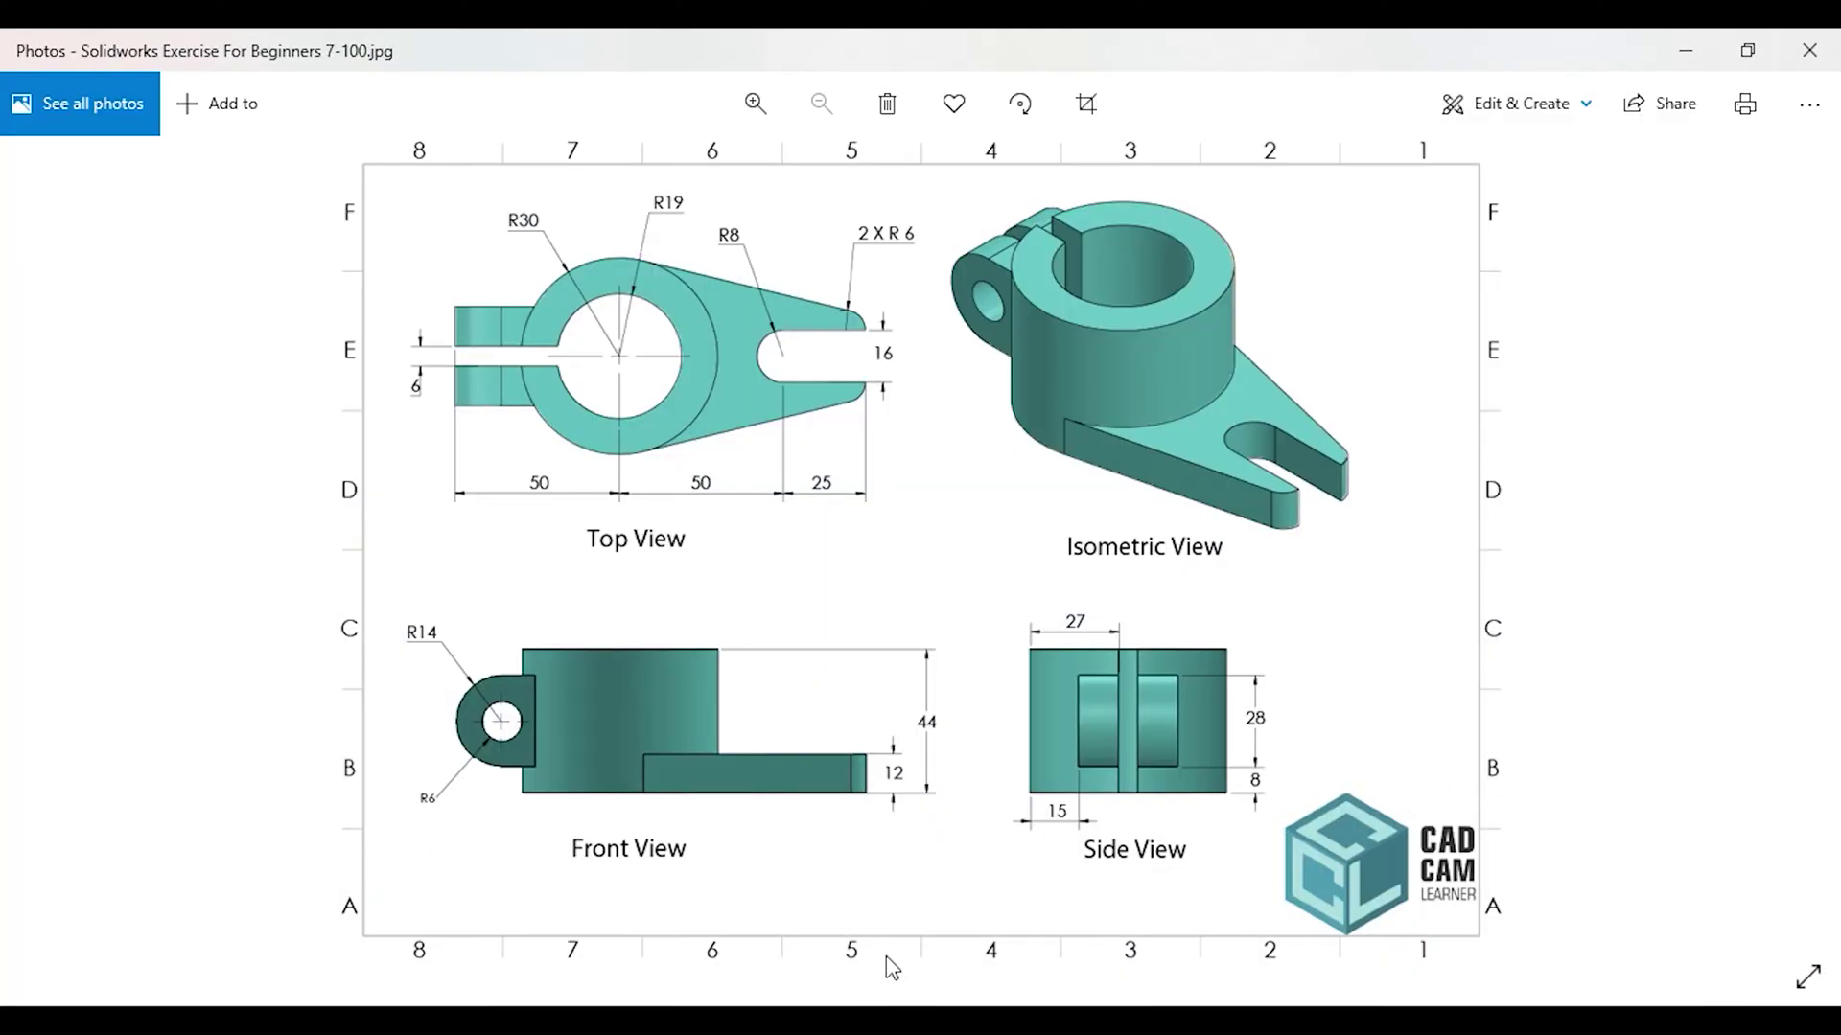
{"action": "left_click", "coordinate": [892, 1003]}
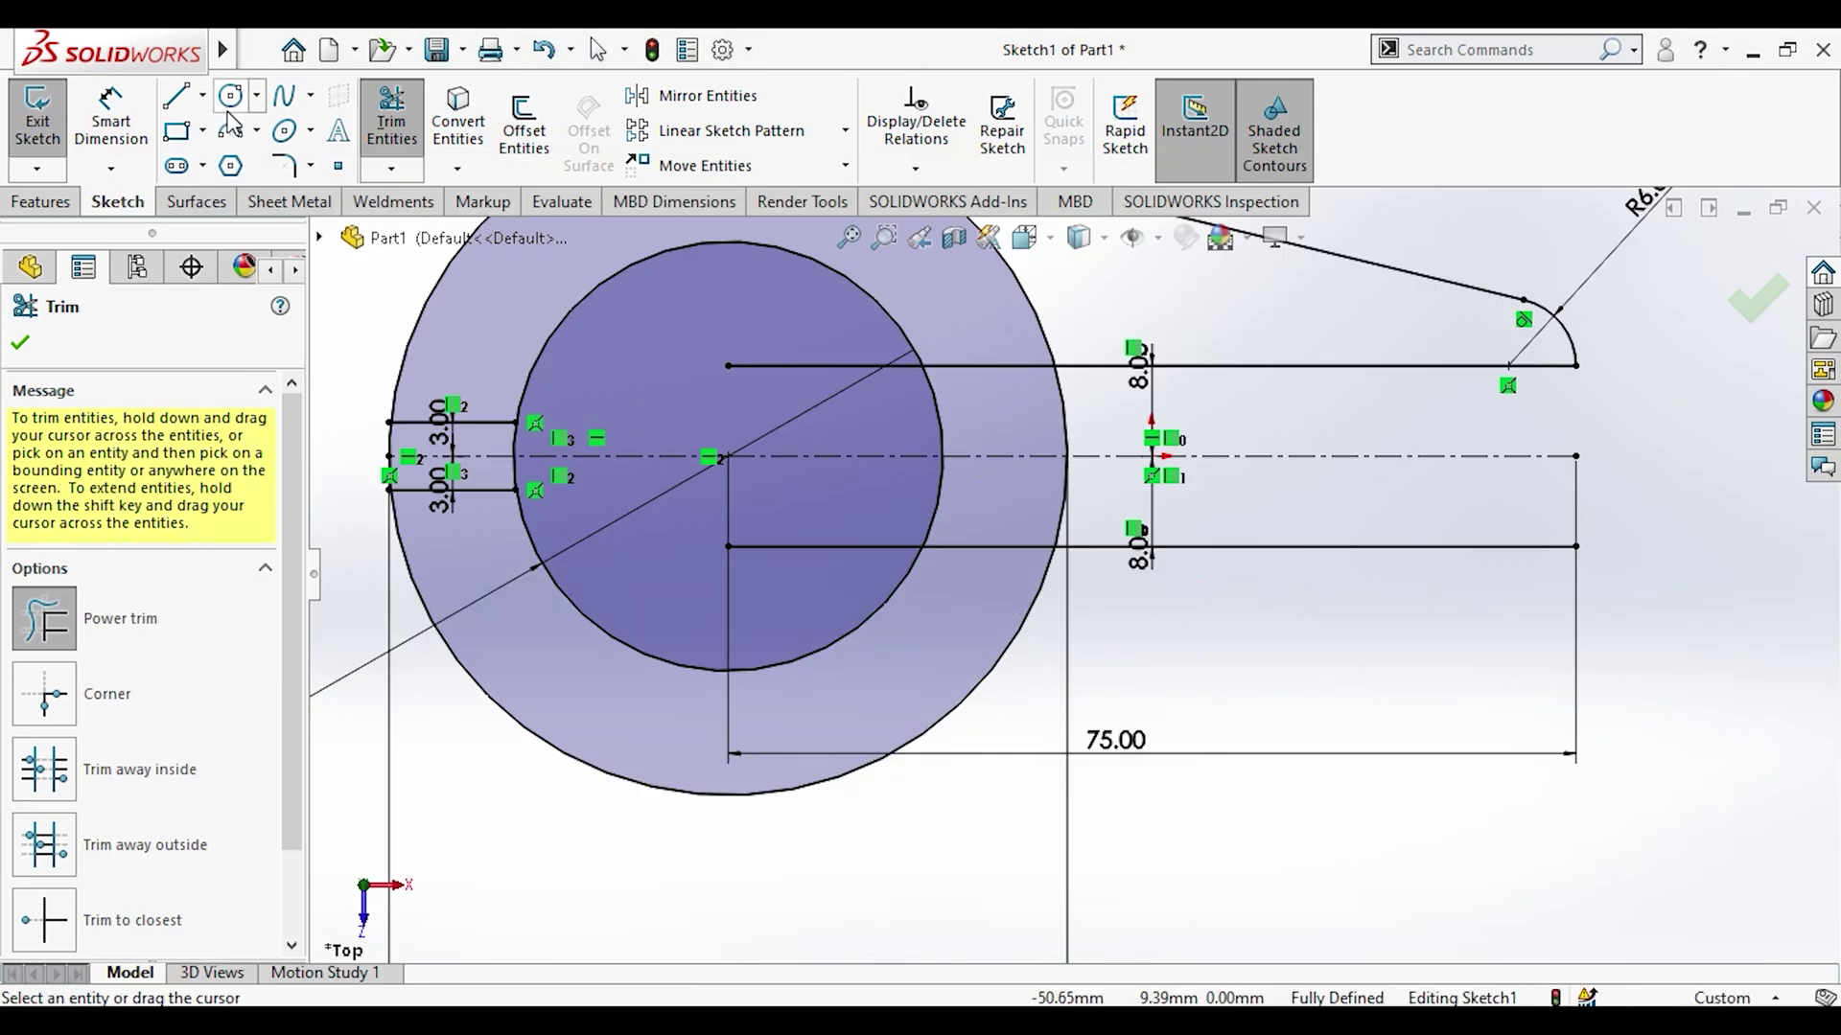
{"action": "left_click", "coordinate": [232, 131]}
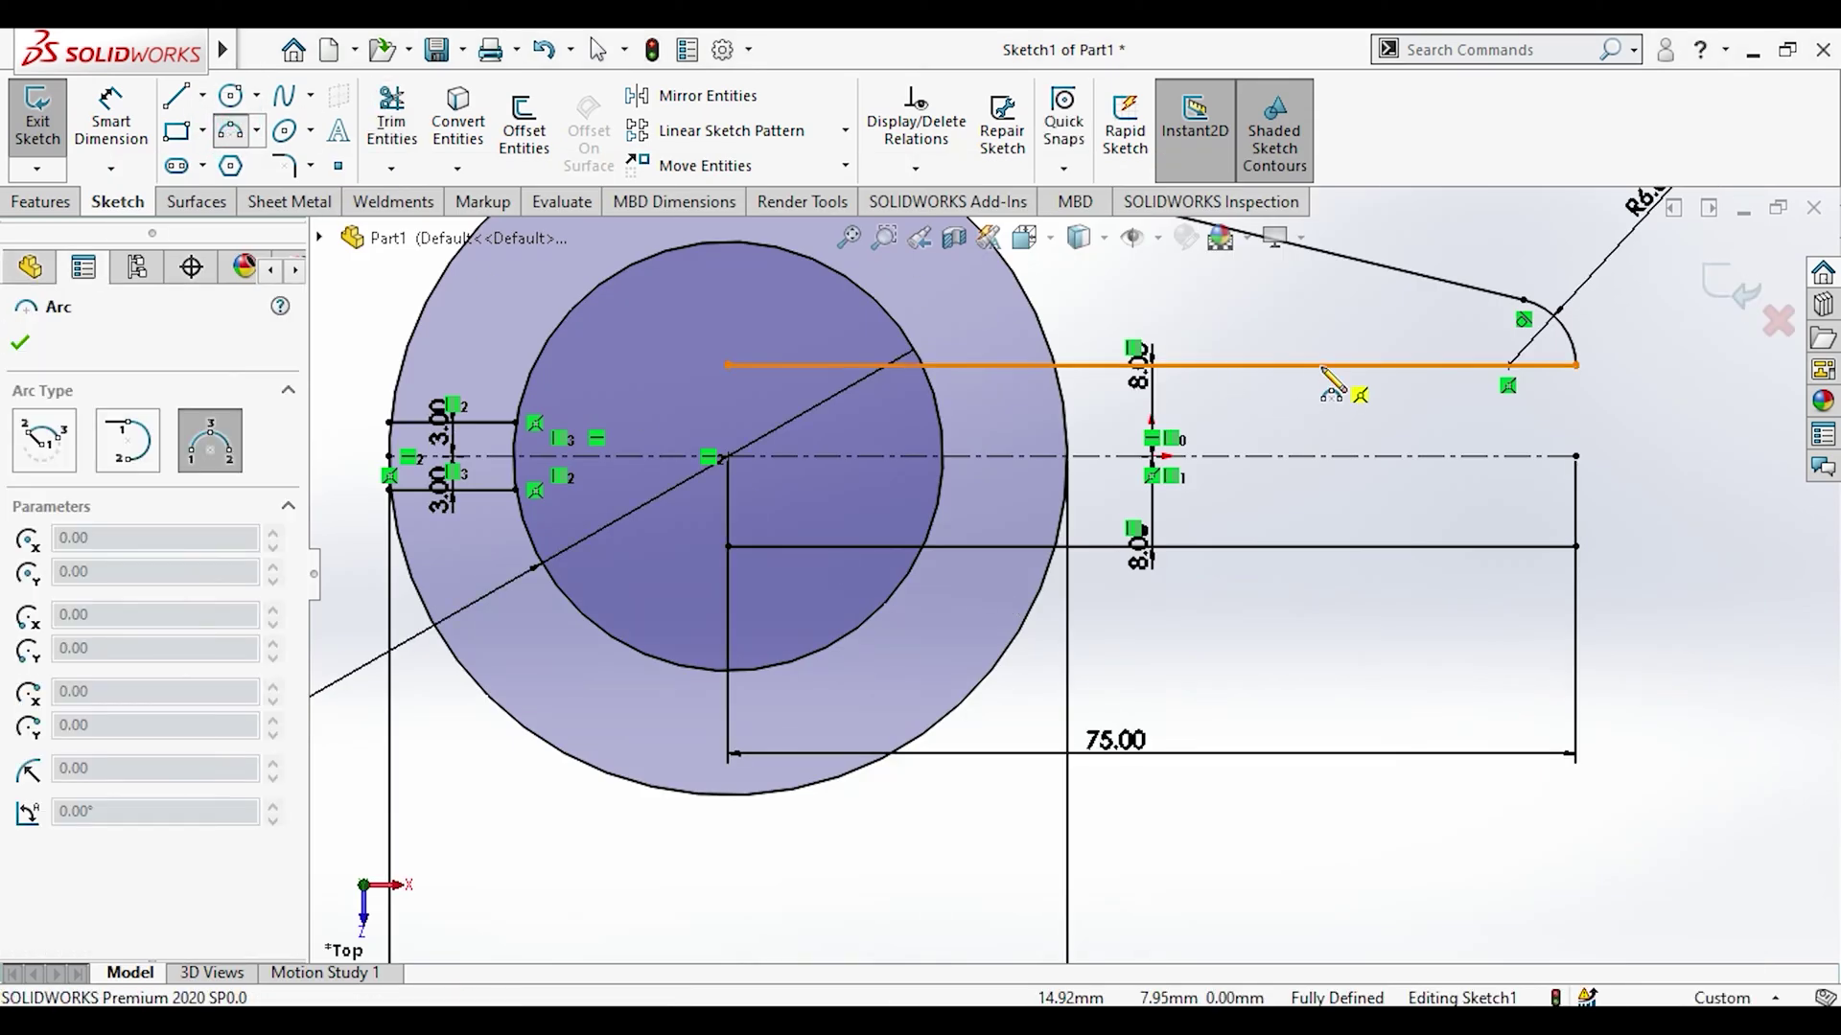
Step: Draw an arc across the slot end and make it tangent to the upper slot line
{"action": "left_click", "coordinate": [1296, 545]}
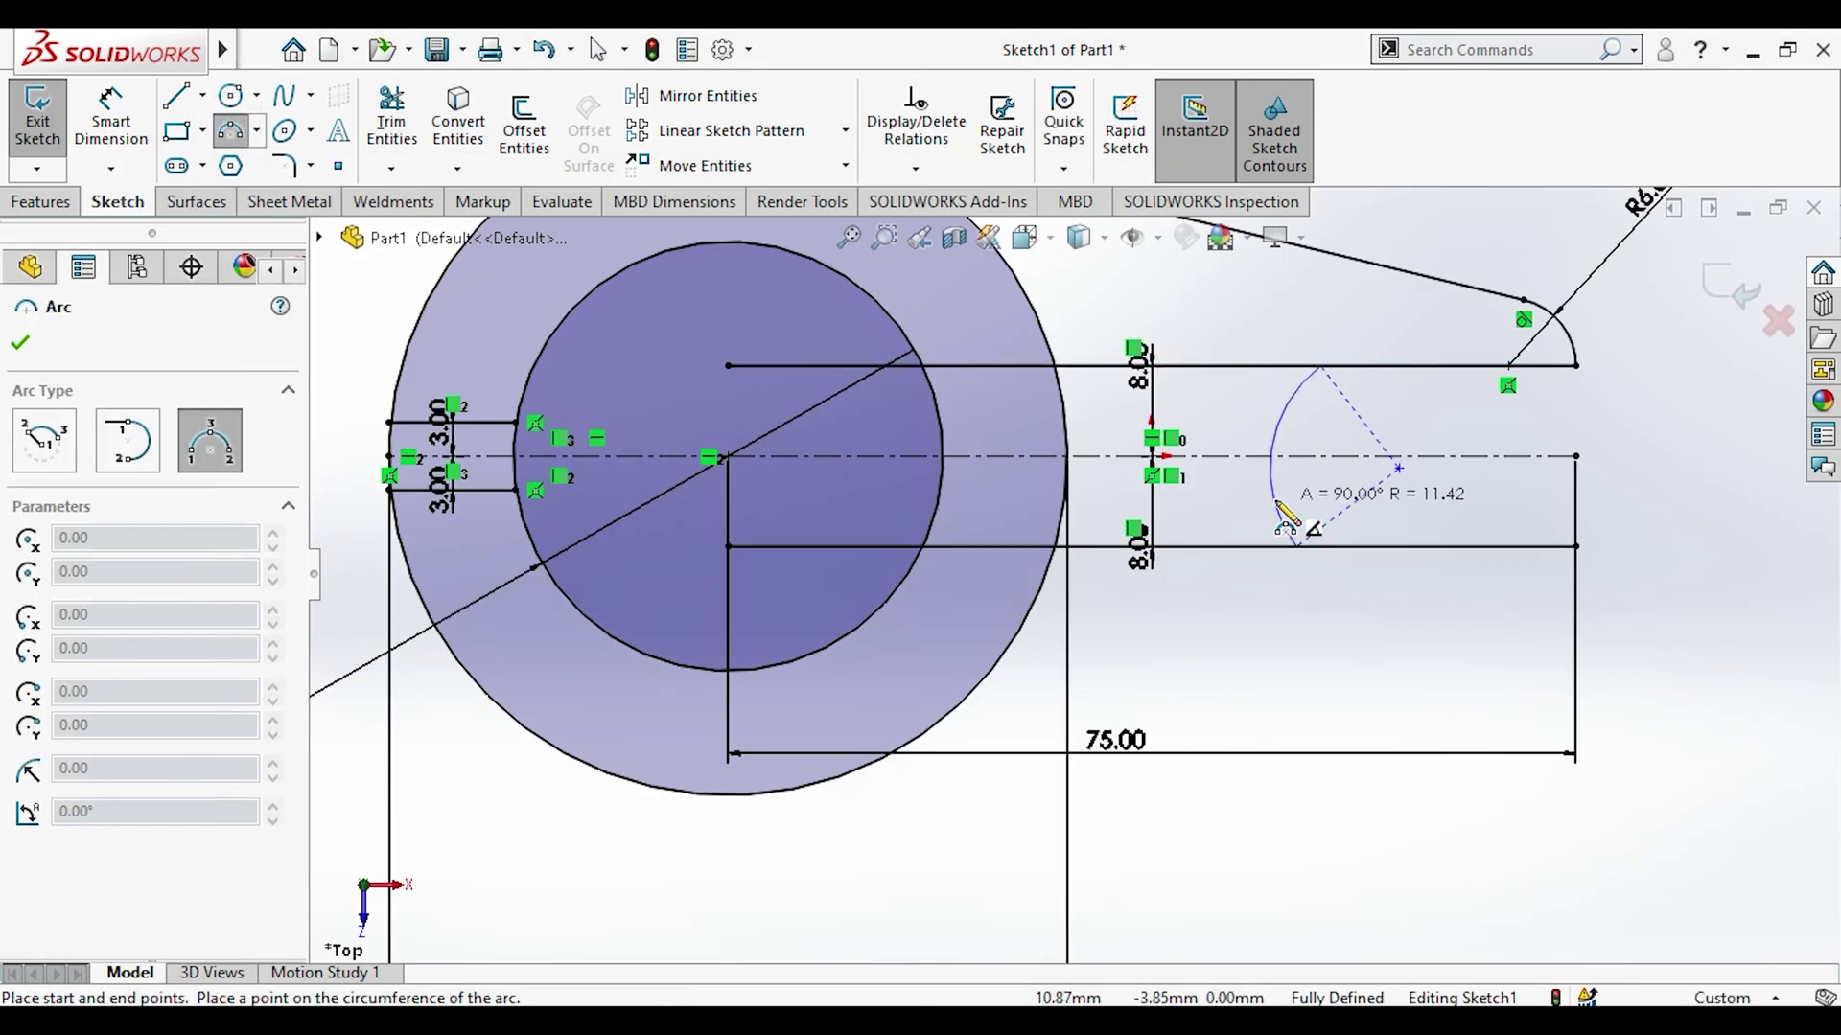
{"action": "left_click", "coordinate": [1283, 523]}
{"action": "key", "text": "Escape"}
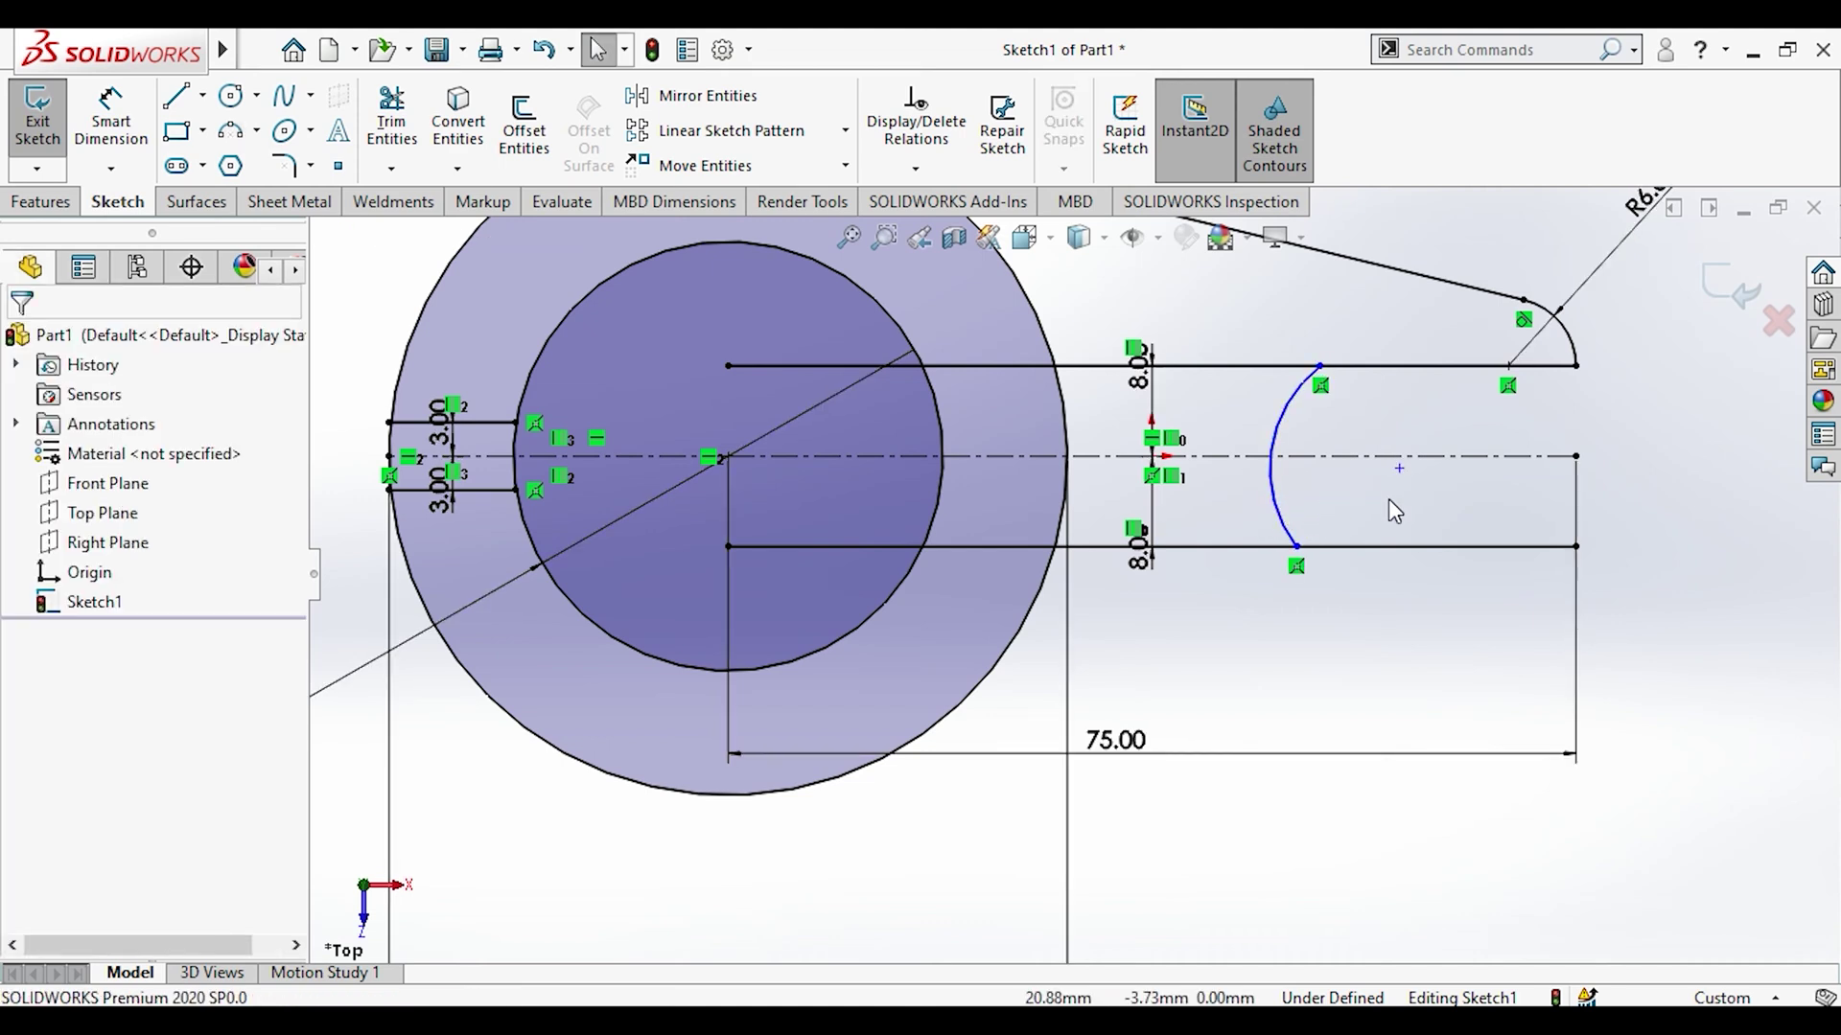
{"action": "left_click", "coordinate": [1294, 414]}
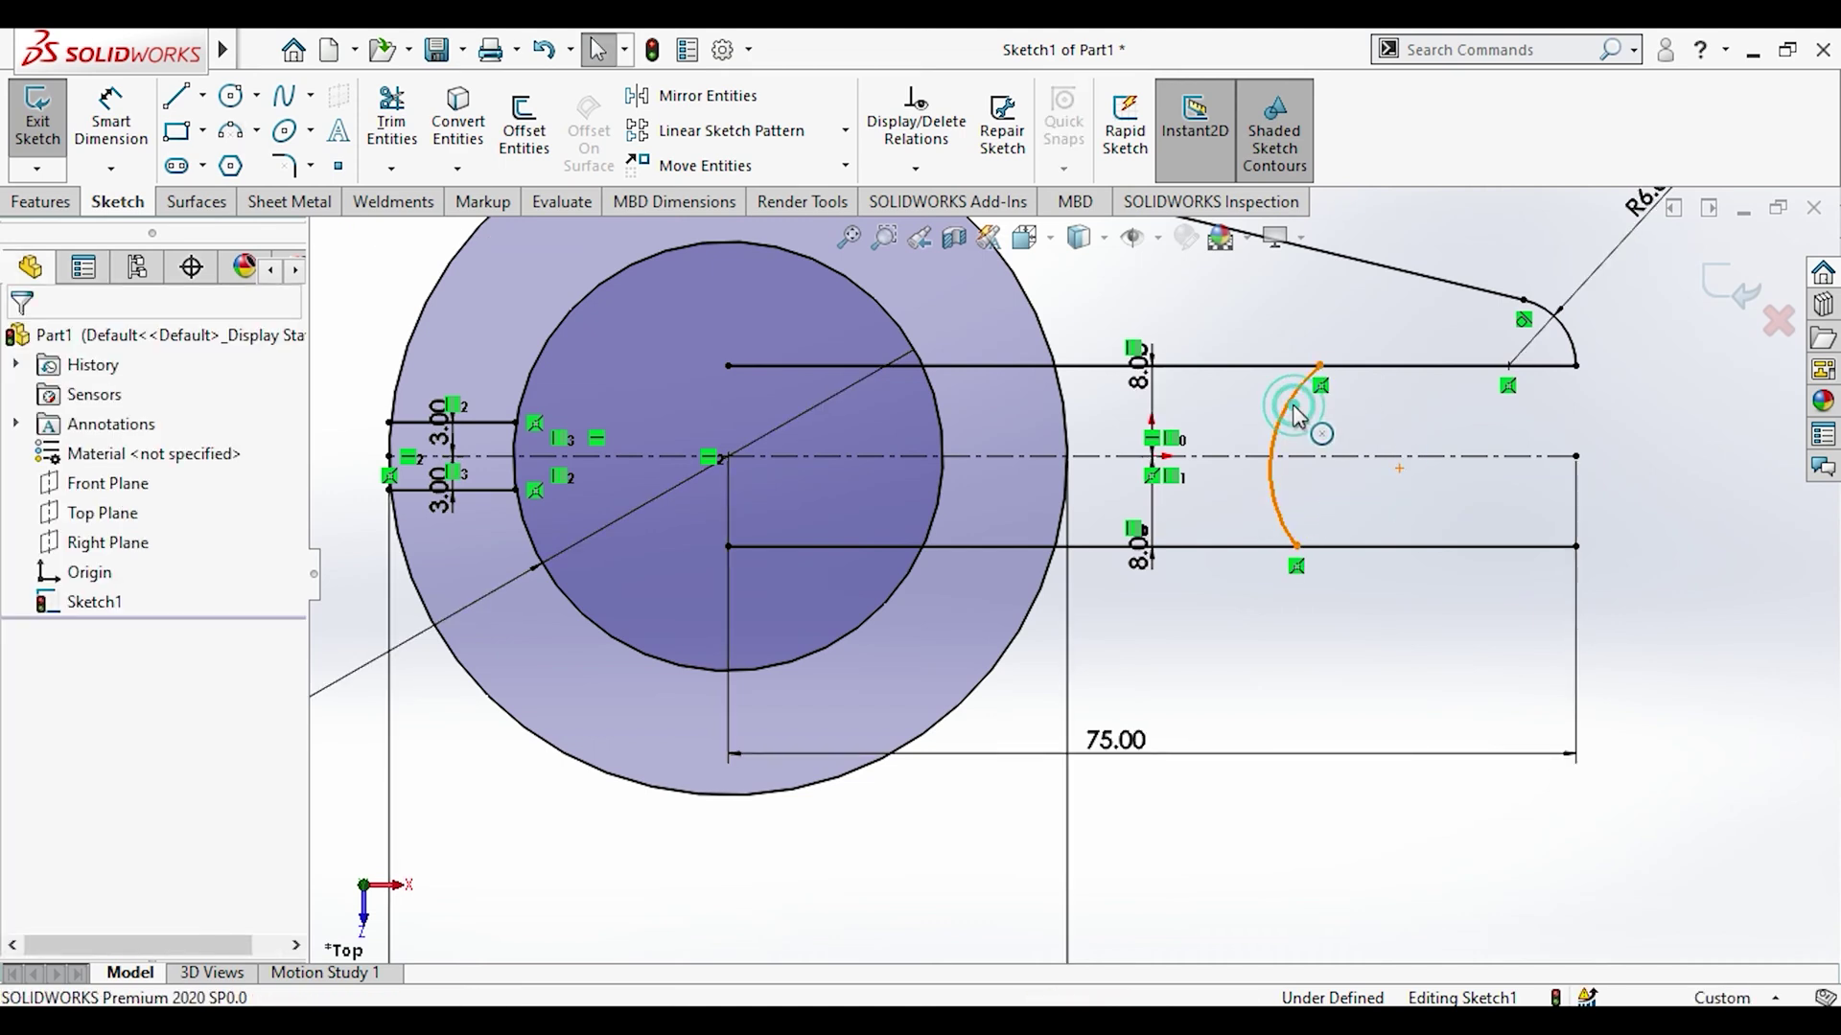
{"action": "left_click", "coordinate": [1396, 365], "text": "ctrl"}
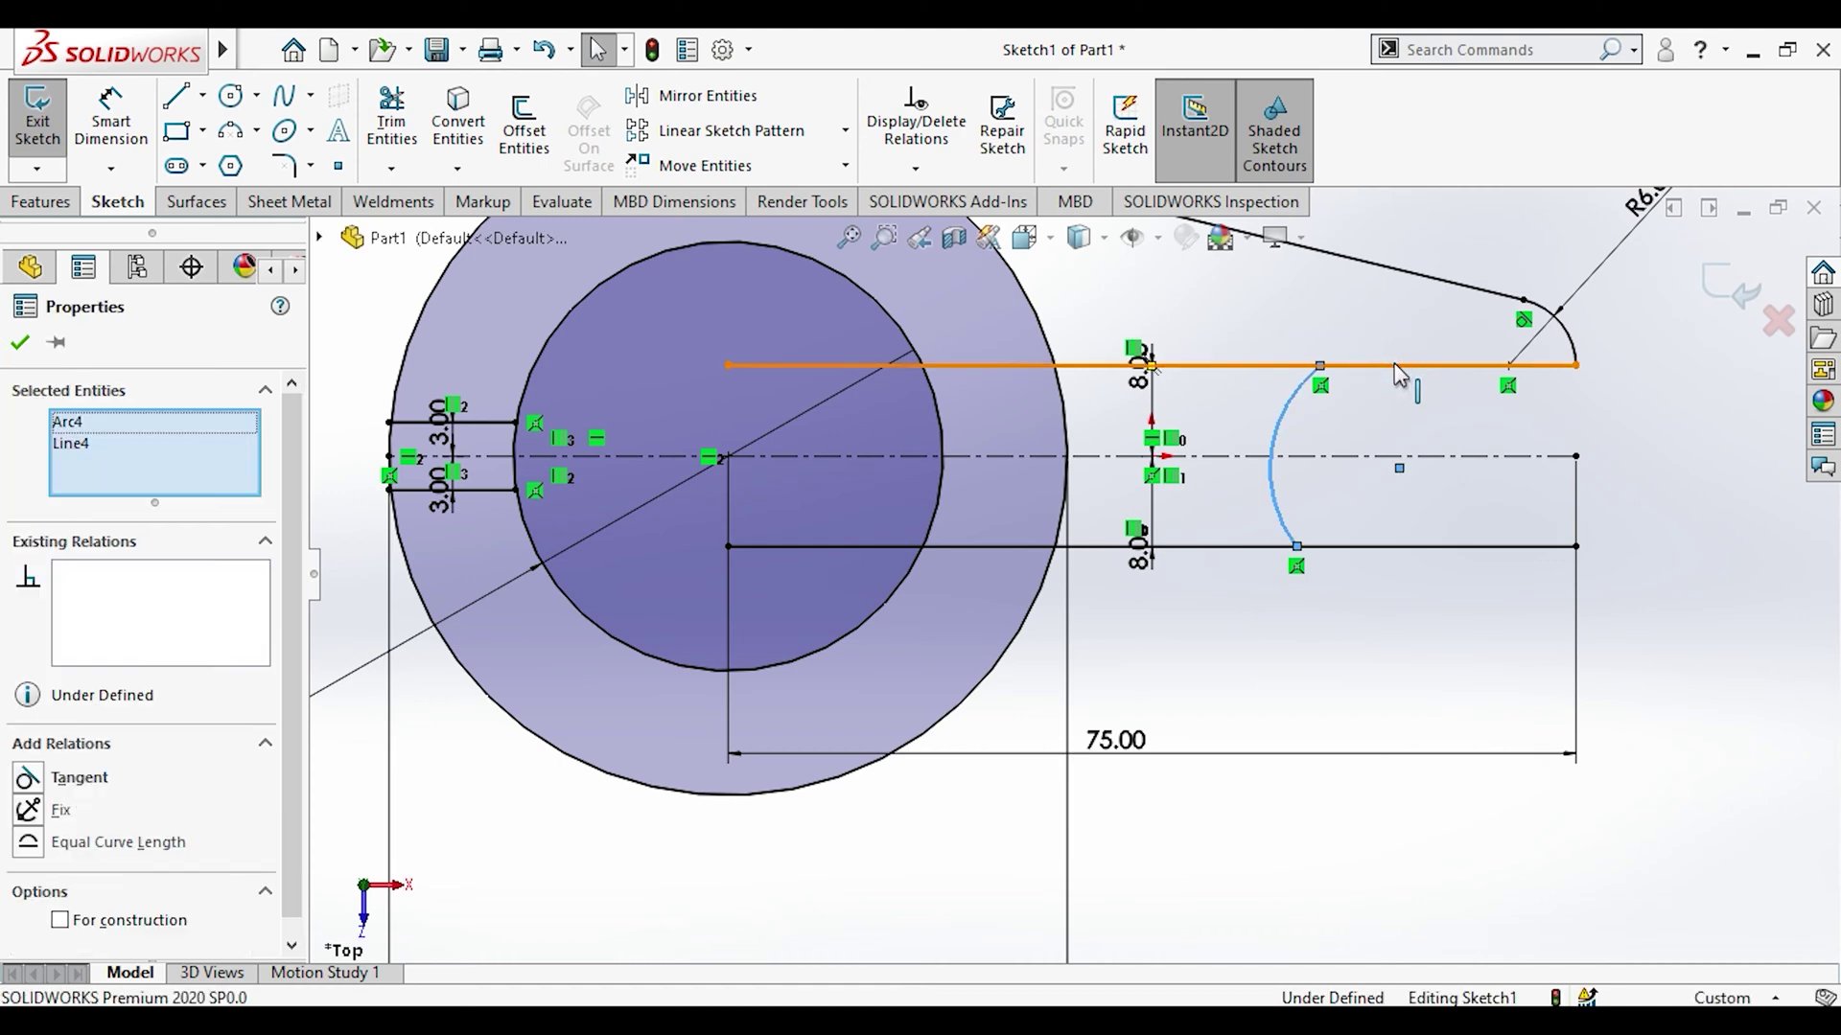
{"action": "left_click", "coordinate": [1472, 244]}
{"action": "left_click", "coordinate": [1468, 407]}
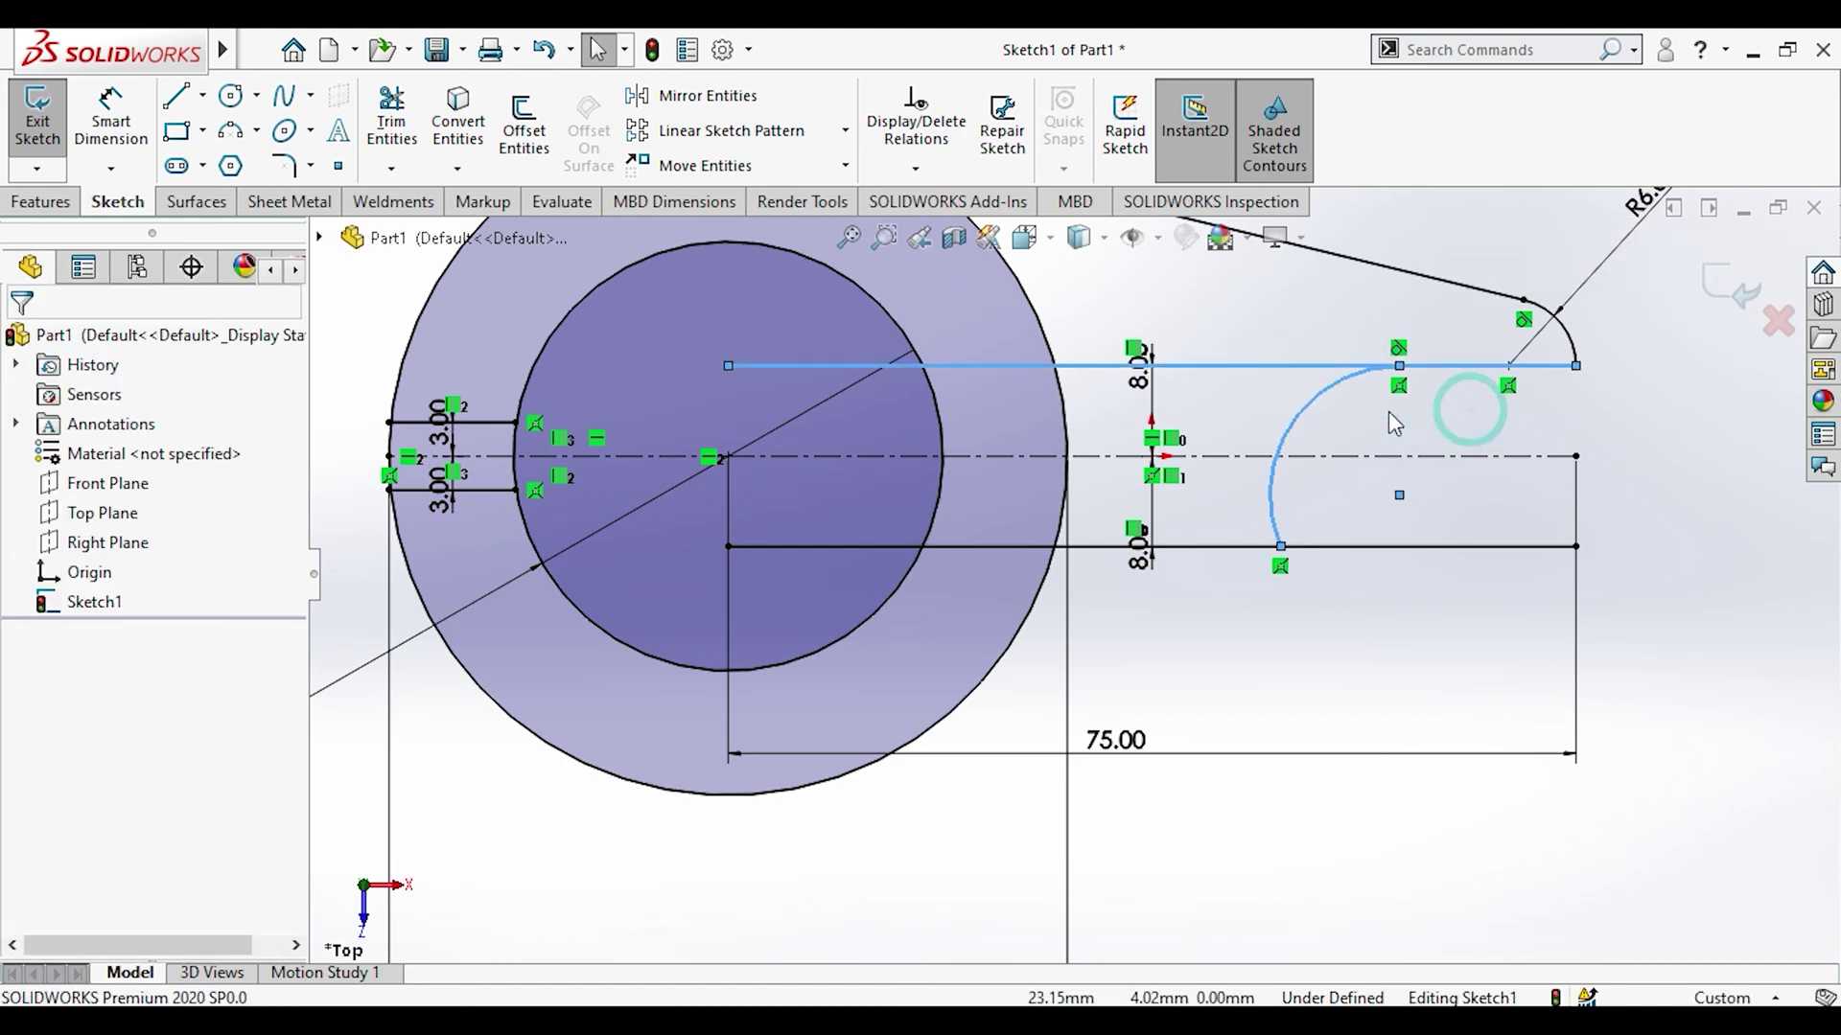
Step: Make the slot arc tangent to the lower slot line as well
{"action": "left_click", "coordinate": [1306, 401]}
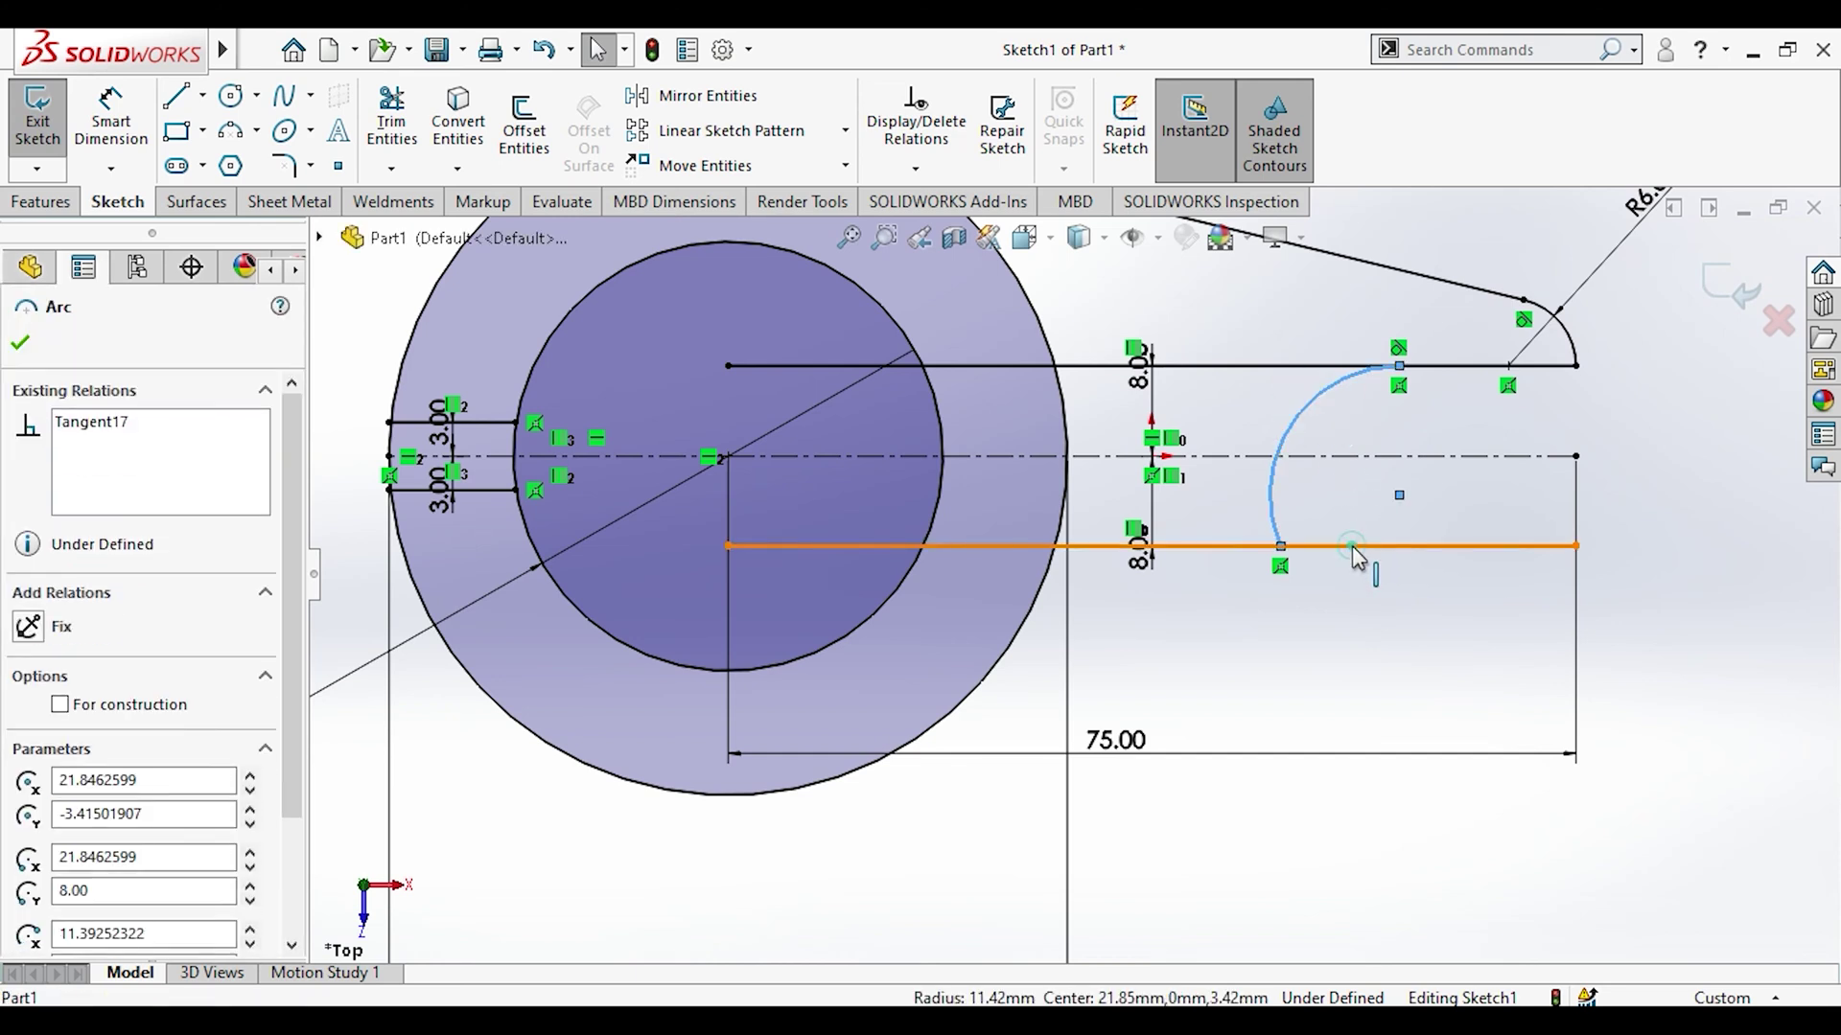
{"action": "left_click", "coordinate": [1352, 546], "text": "ctrl"}
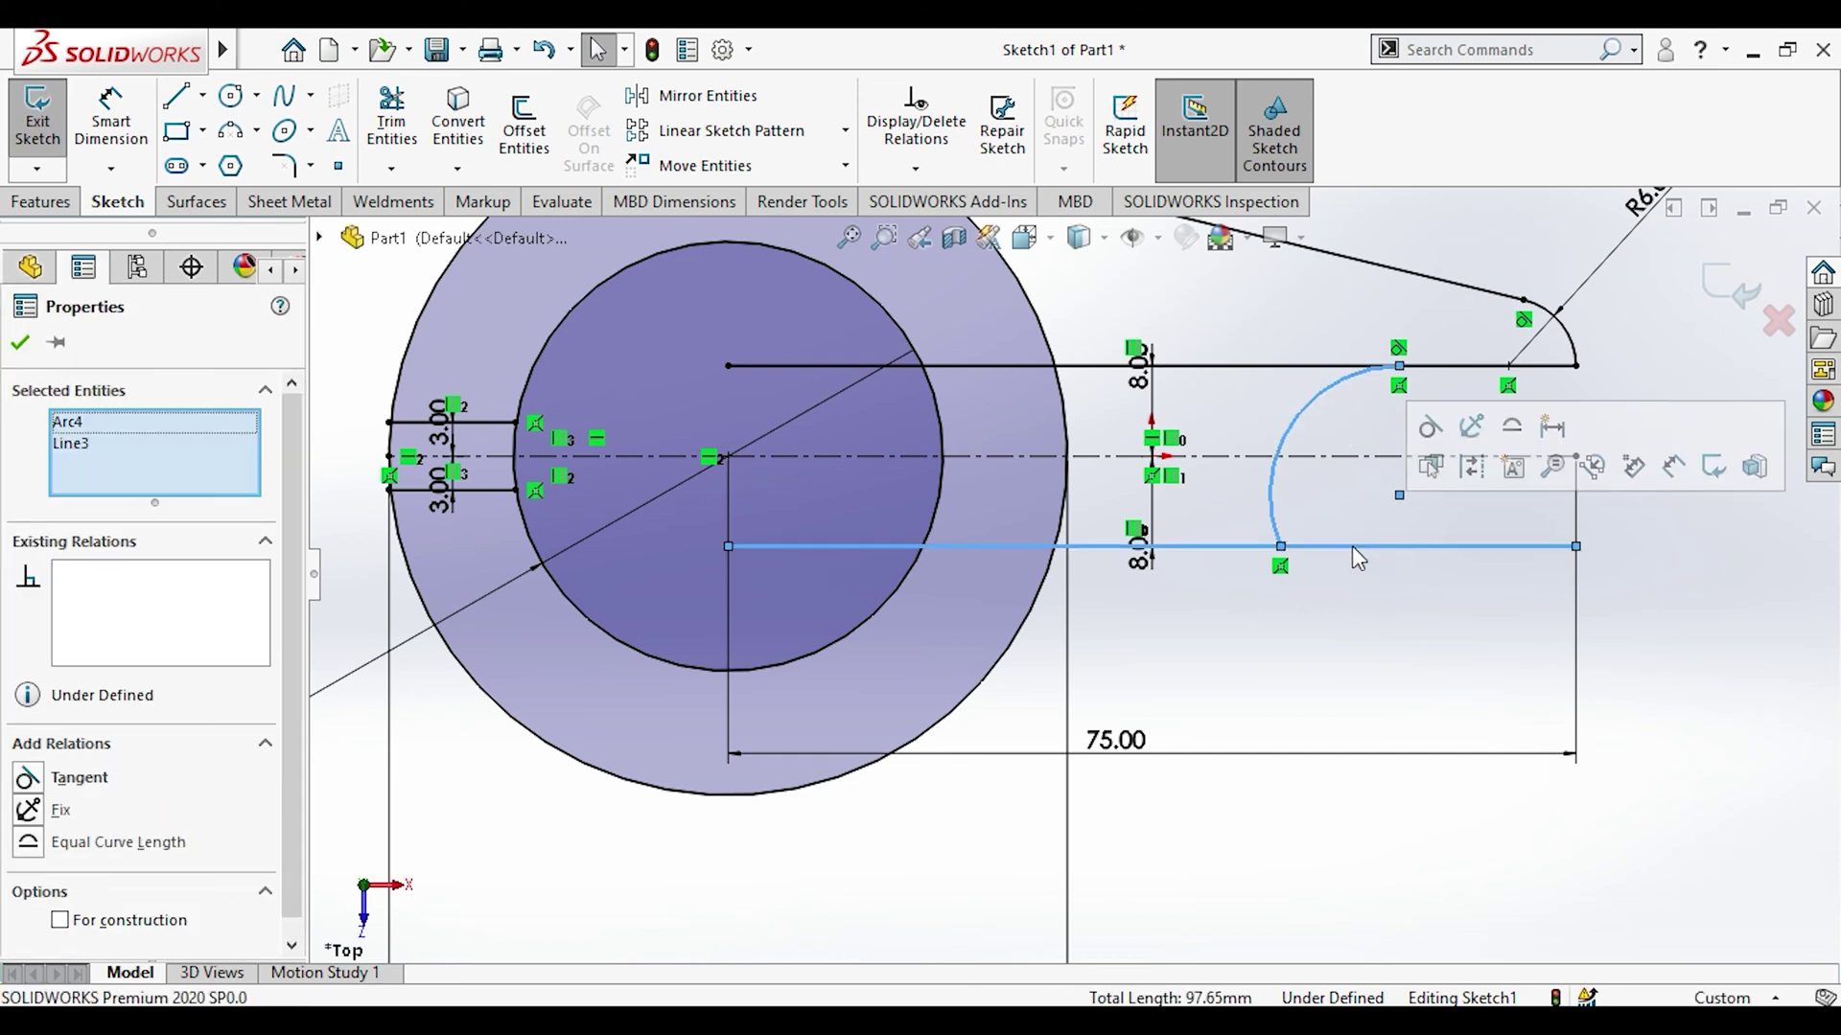
{"action": "left_click", "coordinate": [1428, 428]}
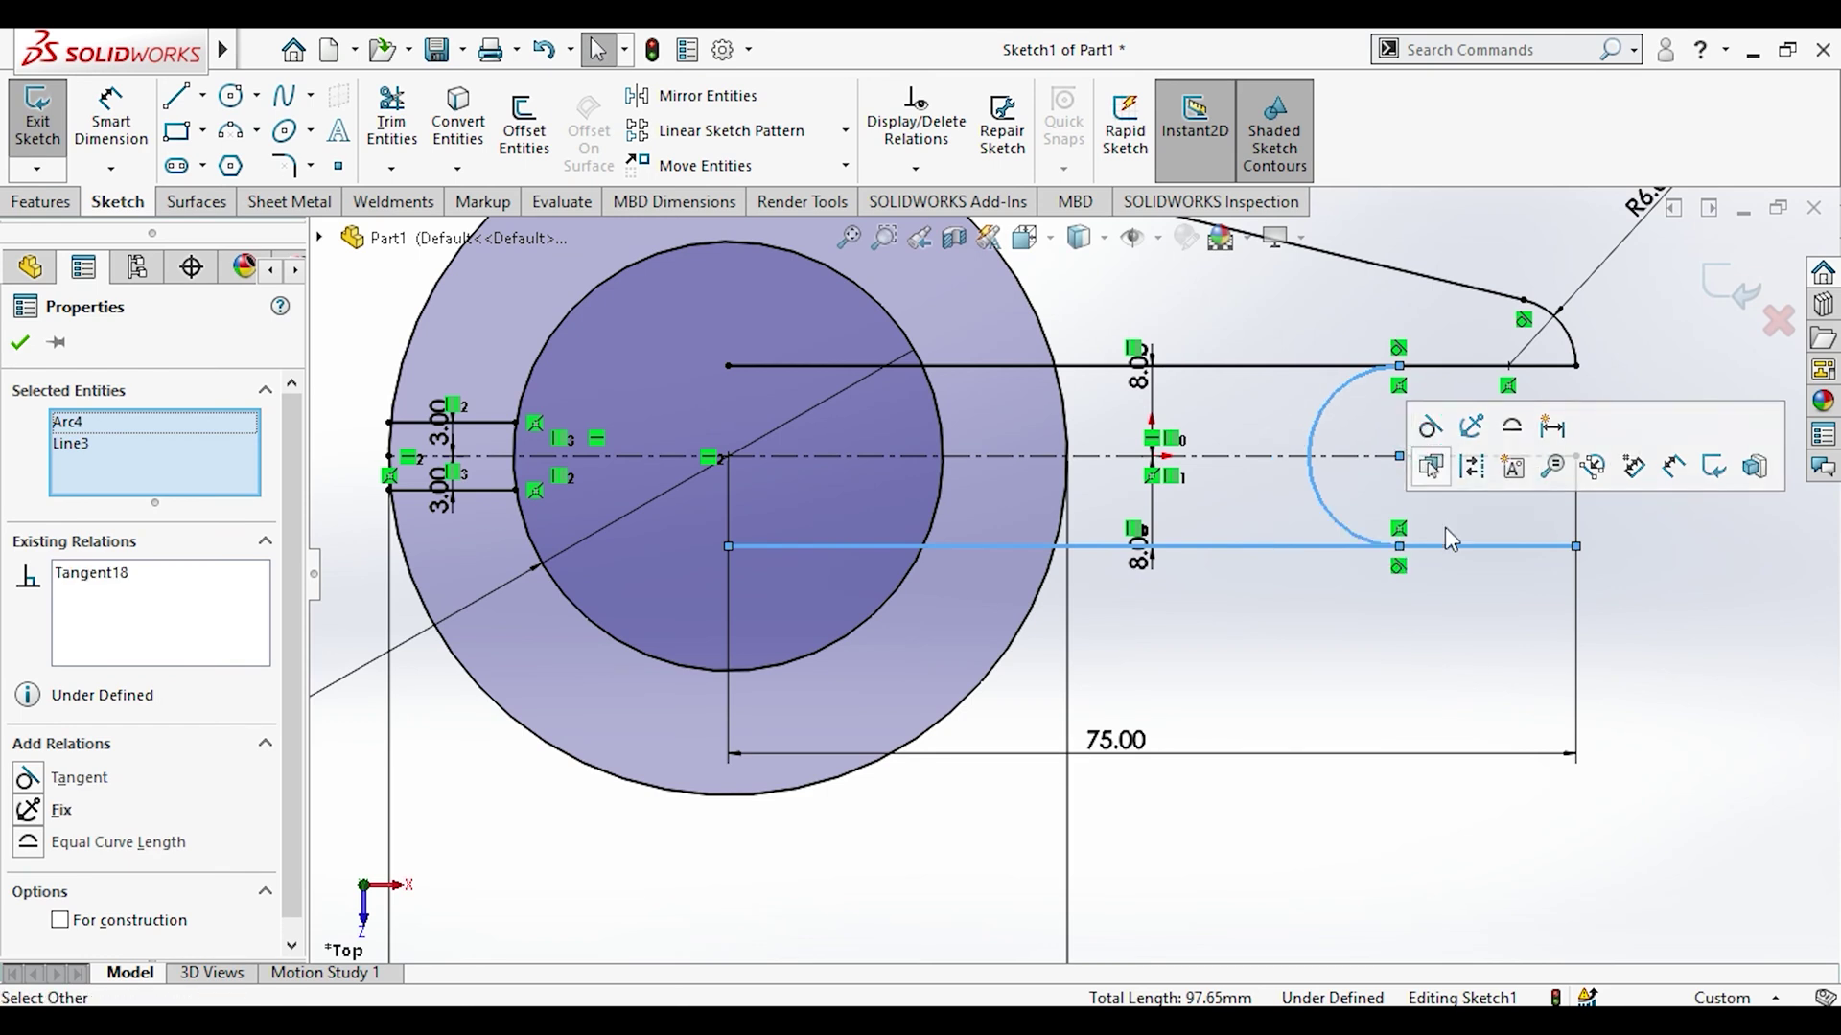
{"action": "left_click", "coordinate": [1445, 590]}
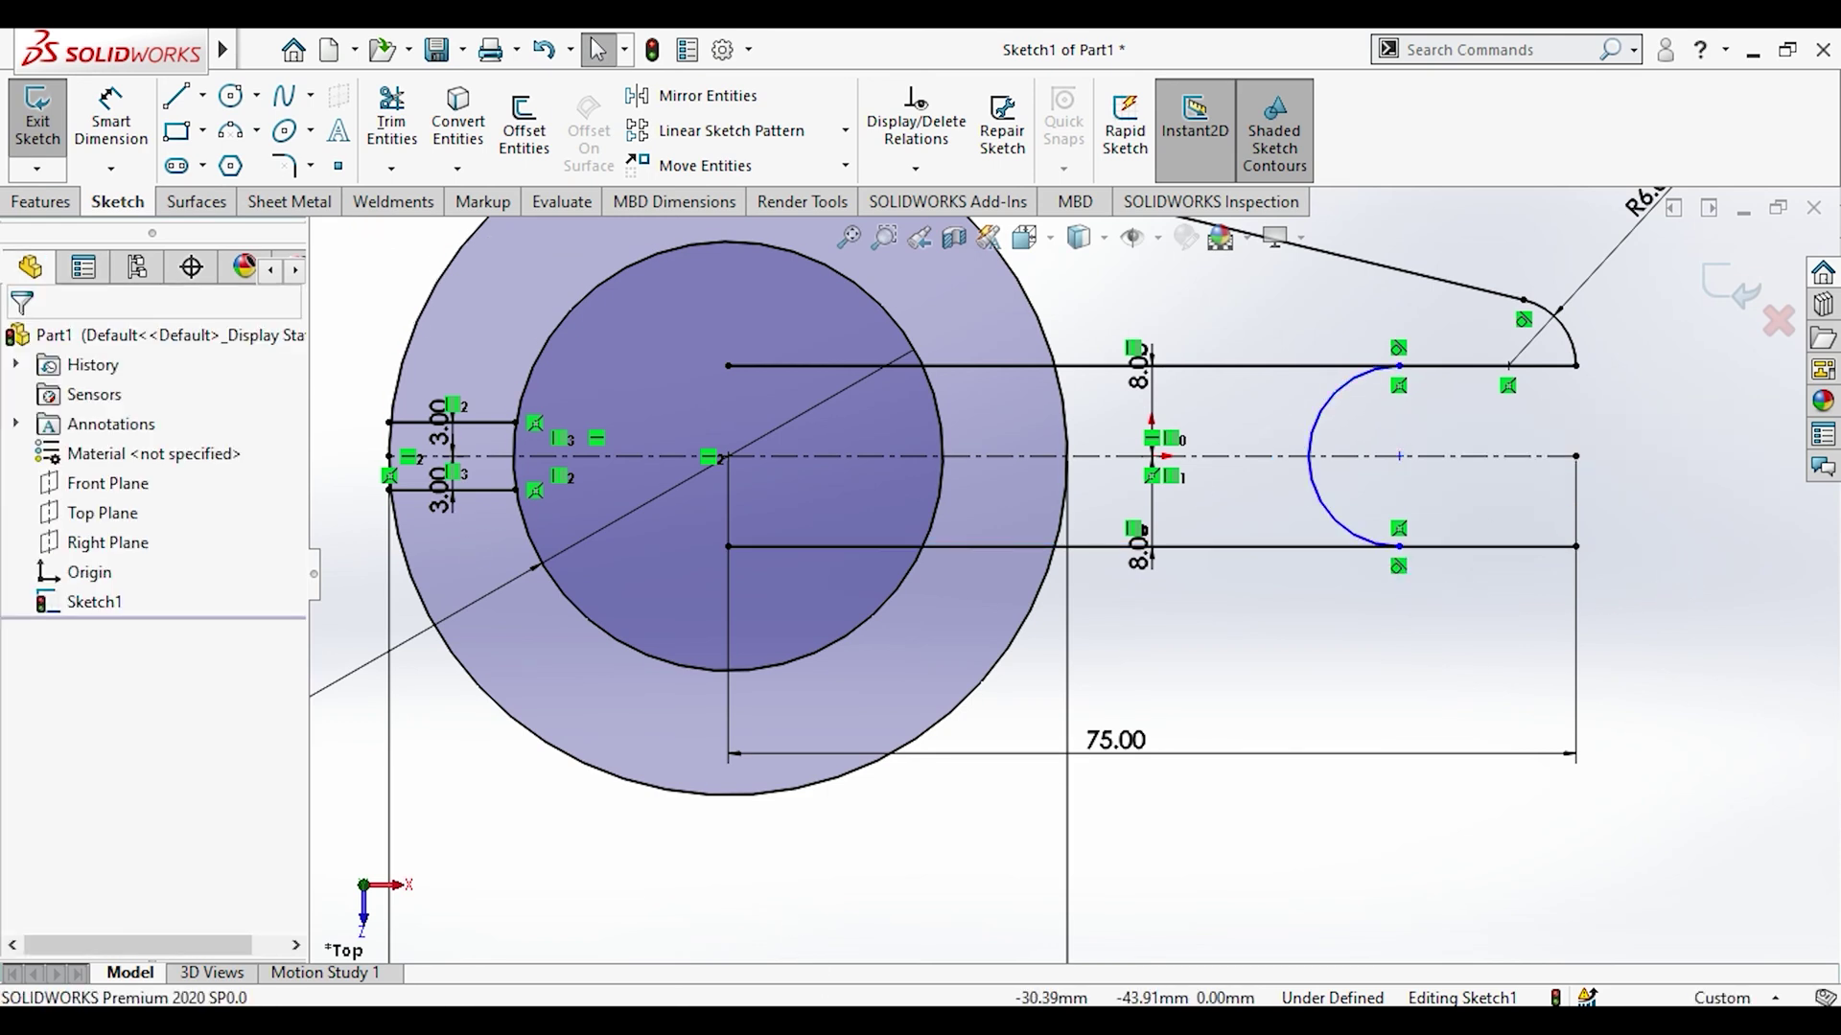
{"action": "key", "text": "alt+Tab"}
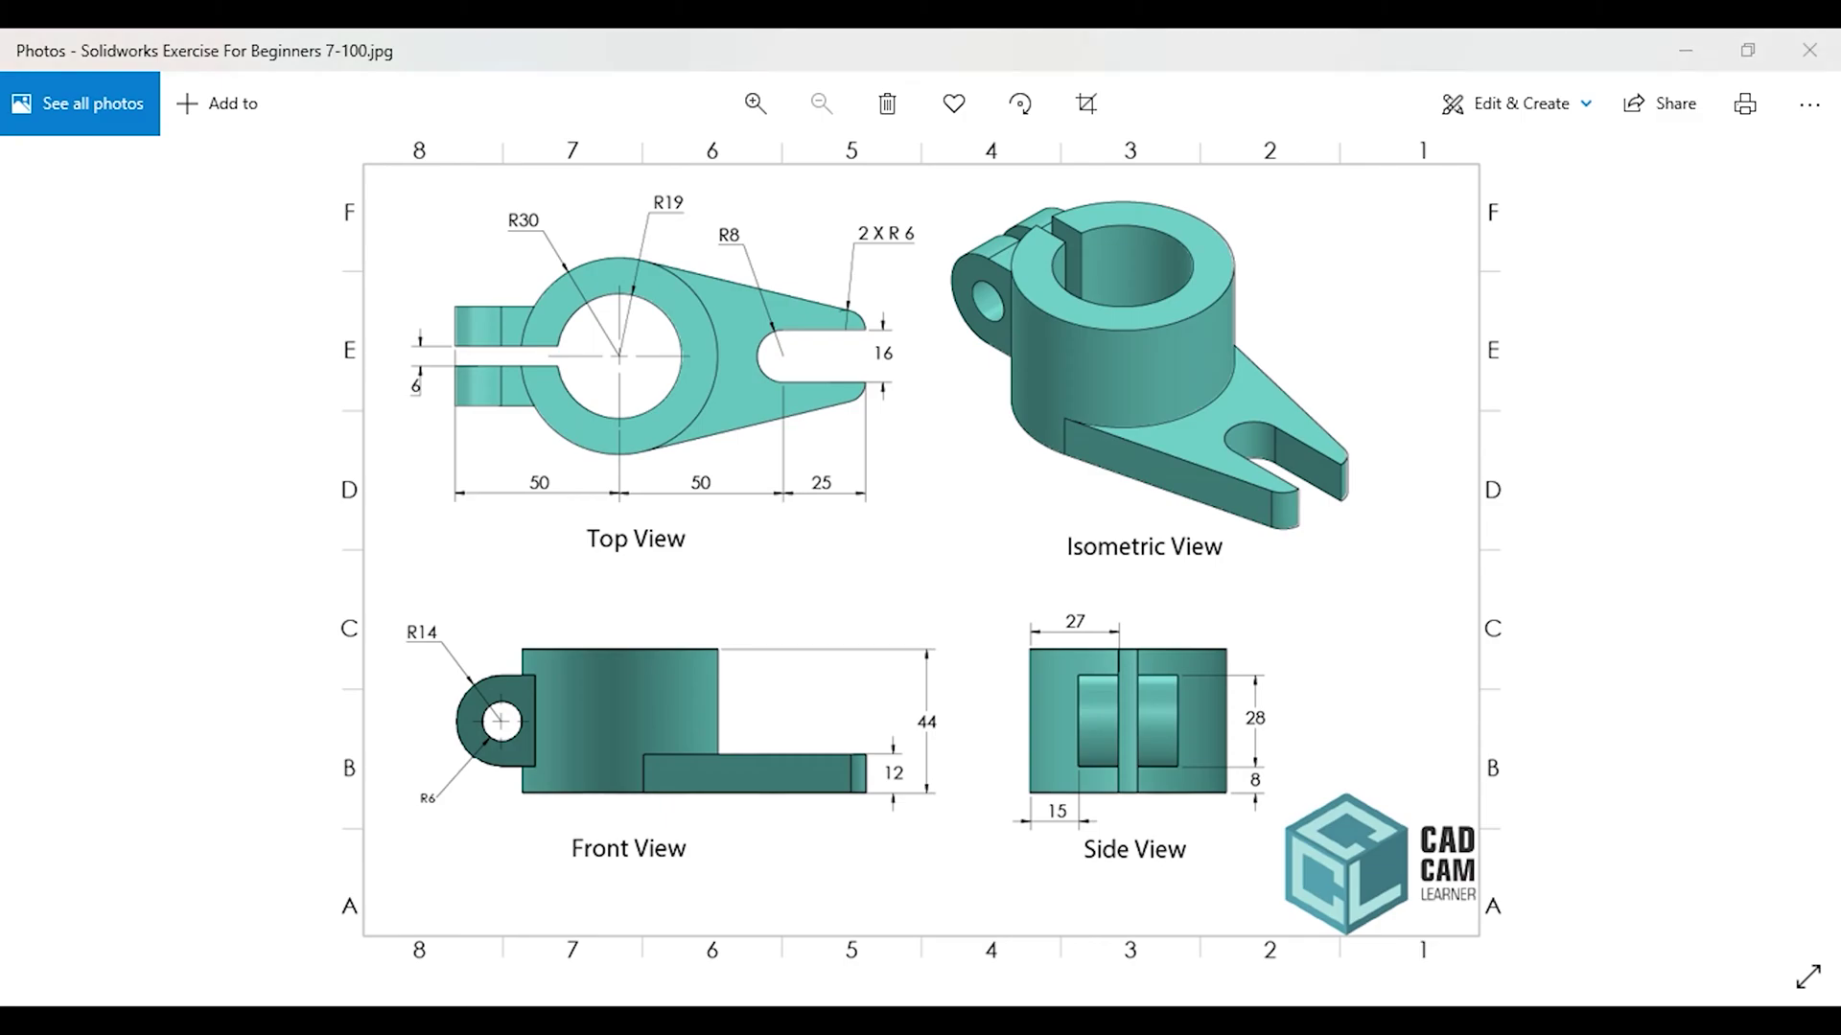
Step: Dimension the slot arc's centre 25 mm from the arm's right end
{"action": "key", "text": "alt+Tab"}
{"action": "key", "text": "d"}
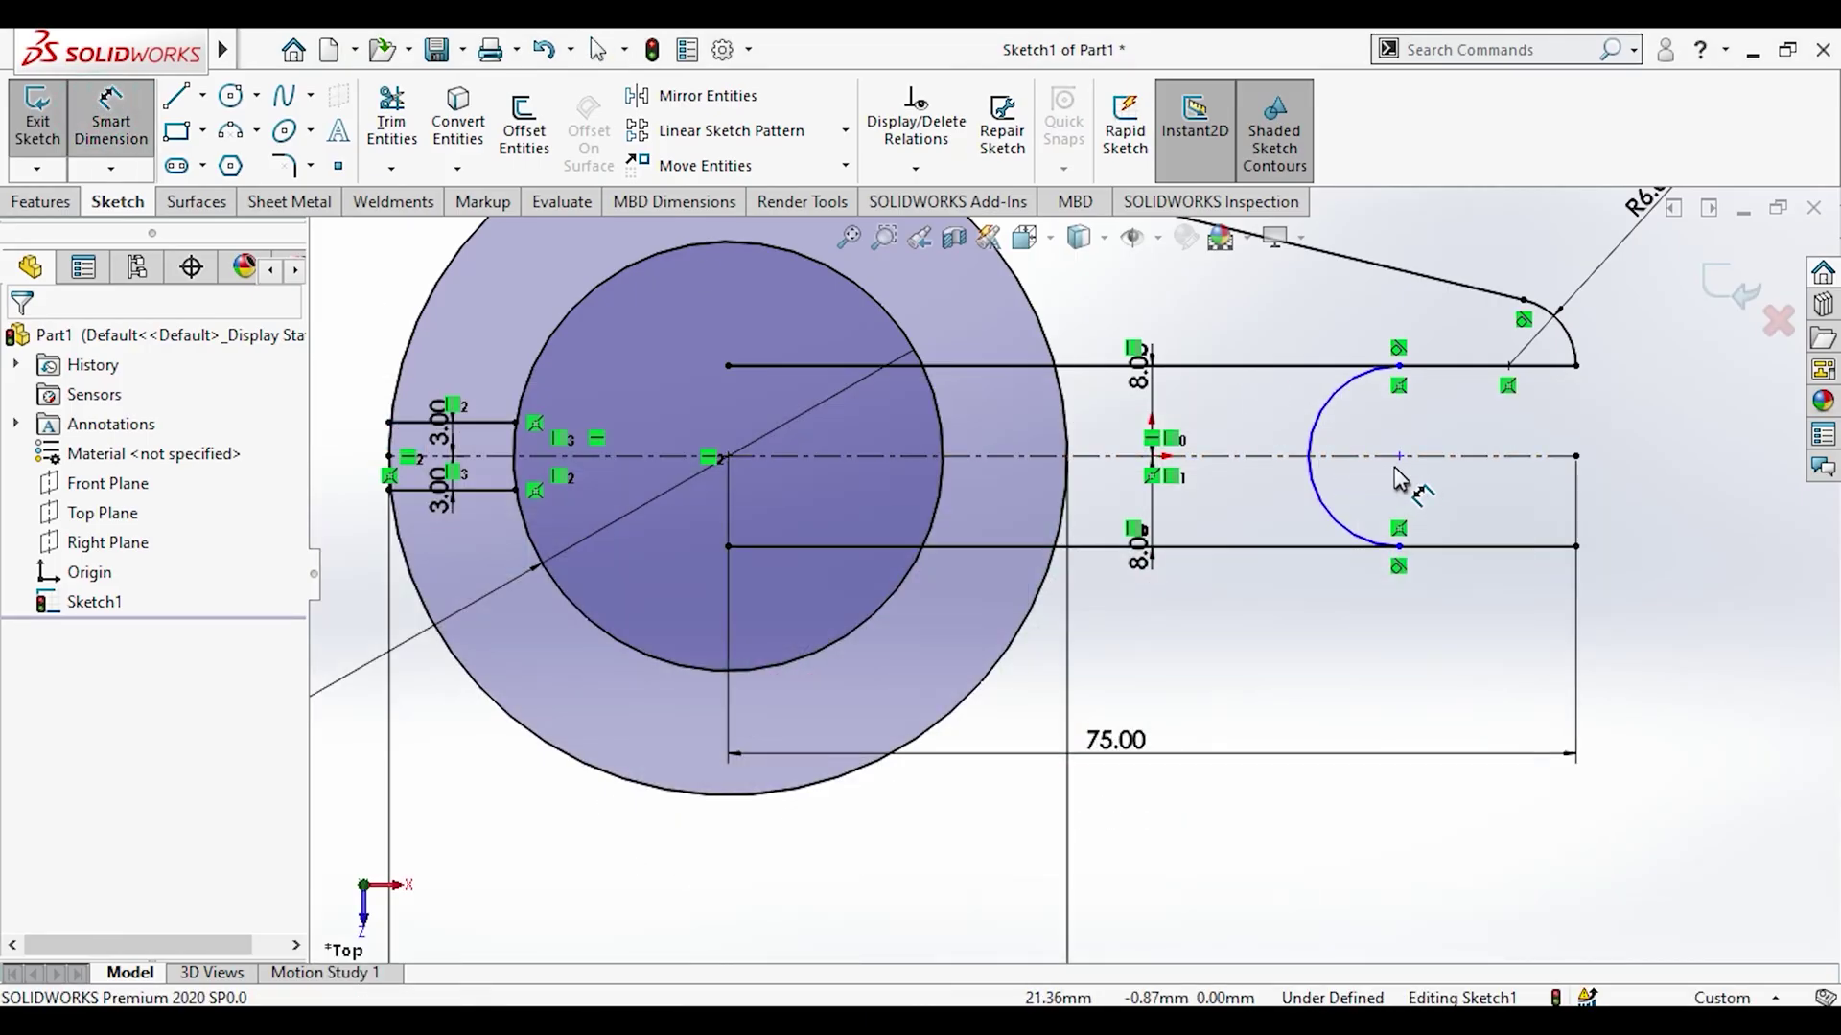
{"action": "left_click", "coordinate": [1575, 456]}
{"action": "left_click", "coordinate": [1400, 456]}
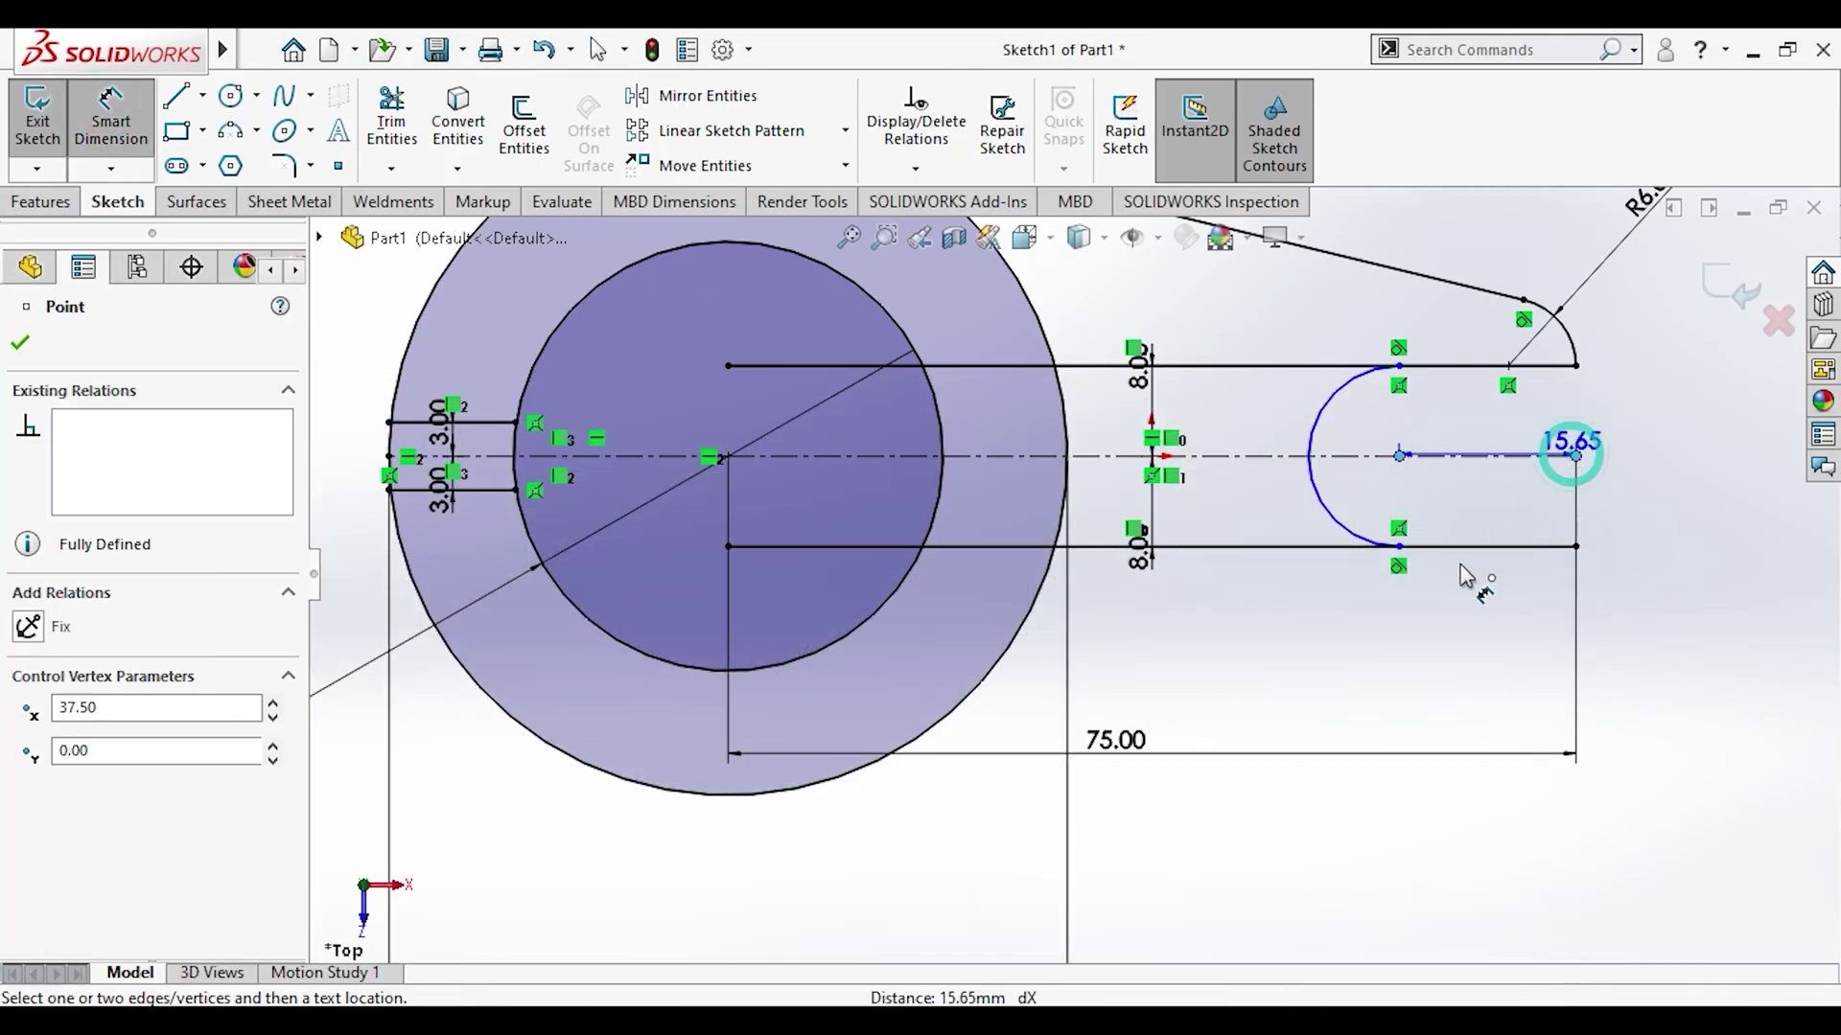
{"action": "left_click", "coordinate": [1456, 636]}
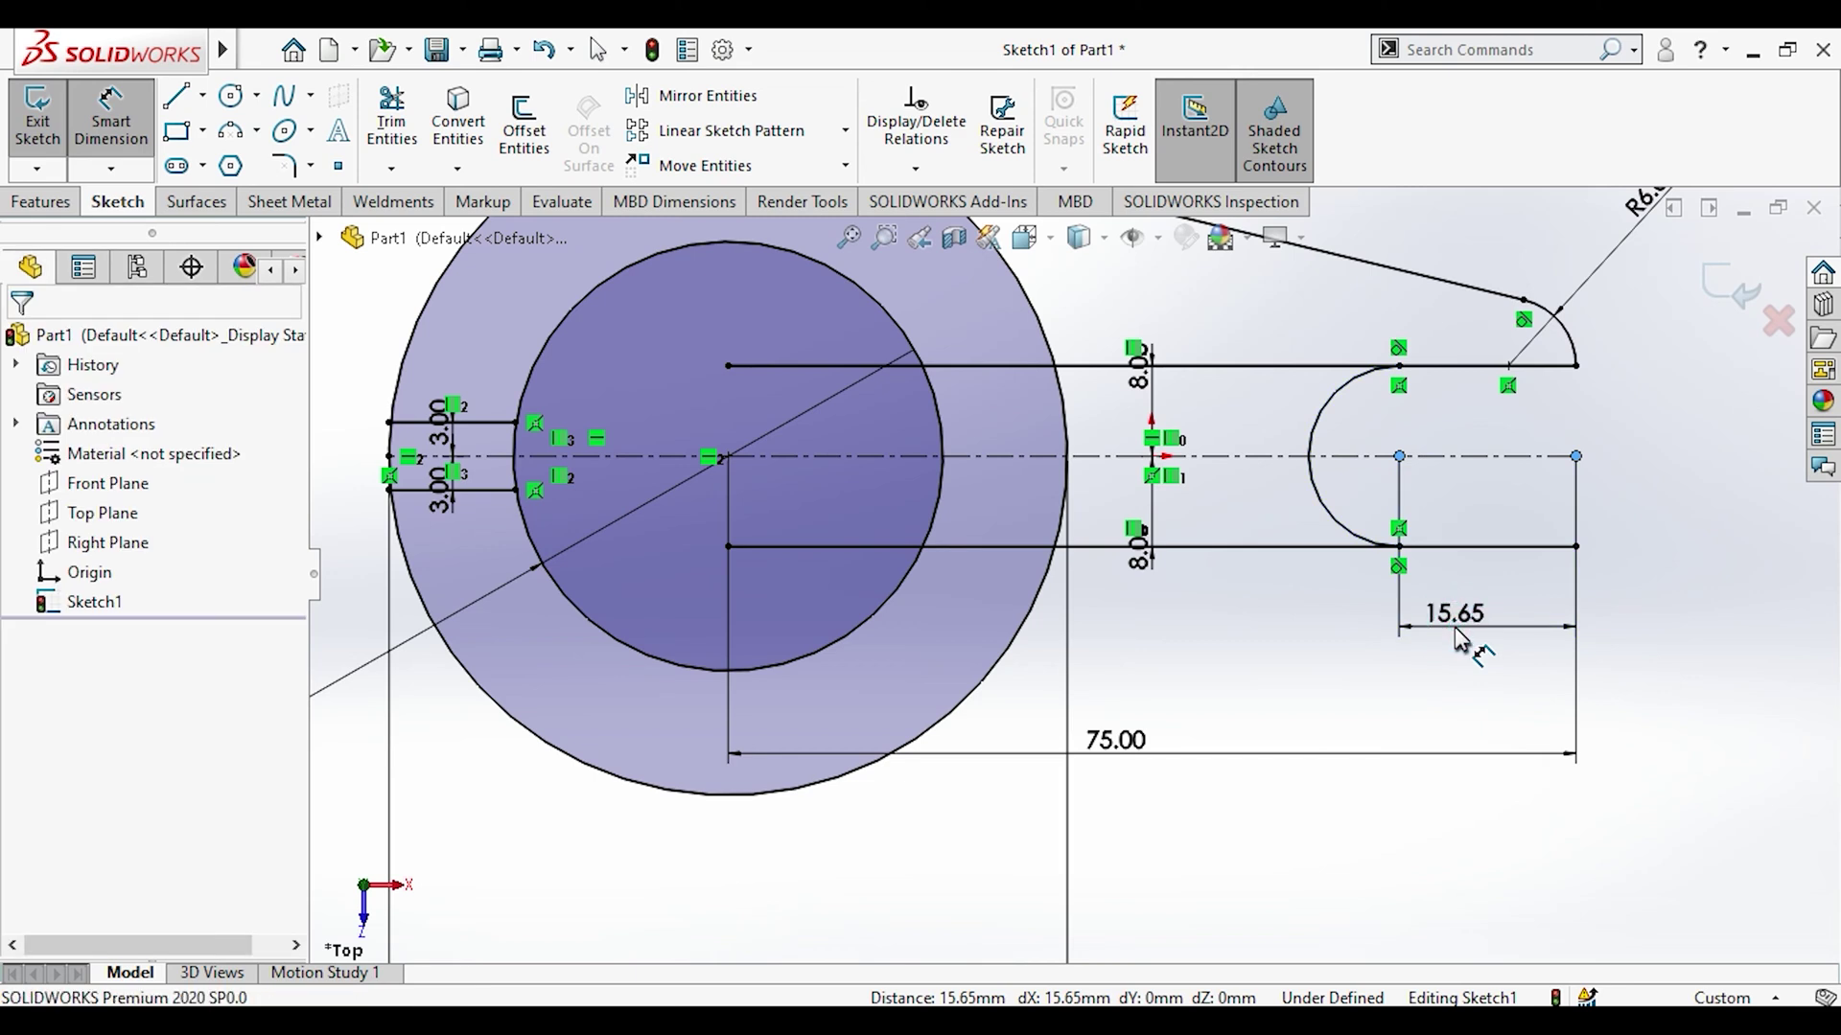
{"action": "type", "text": "2"}
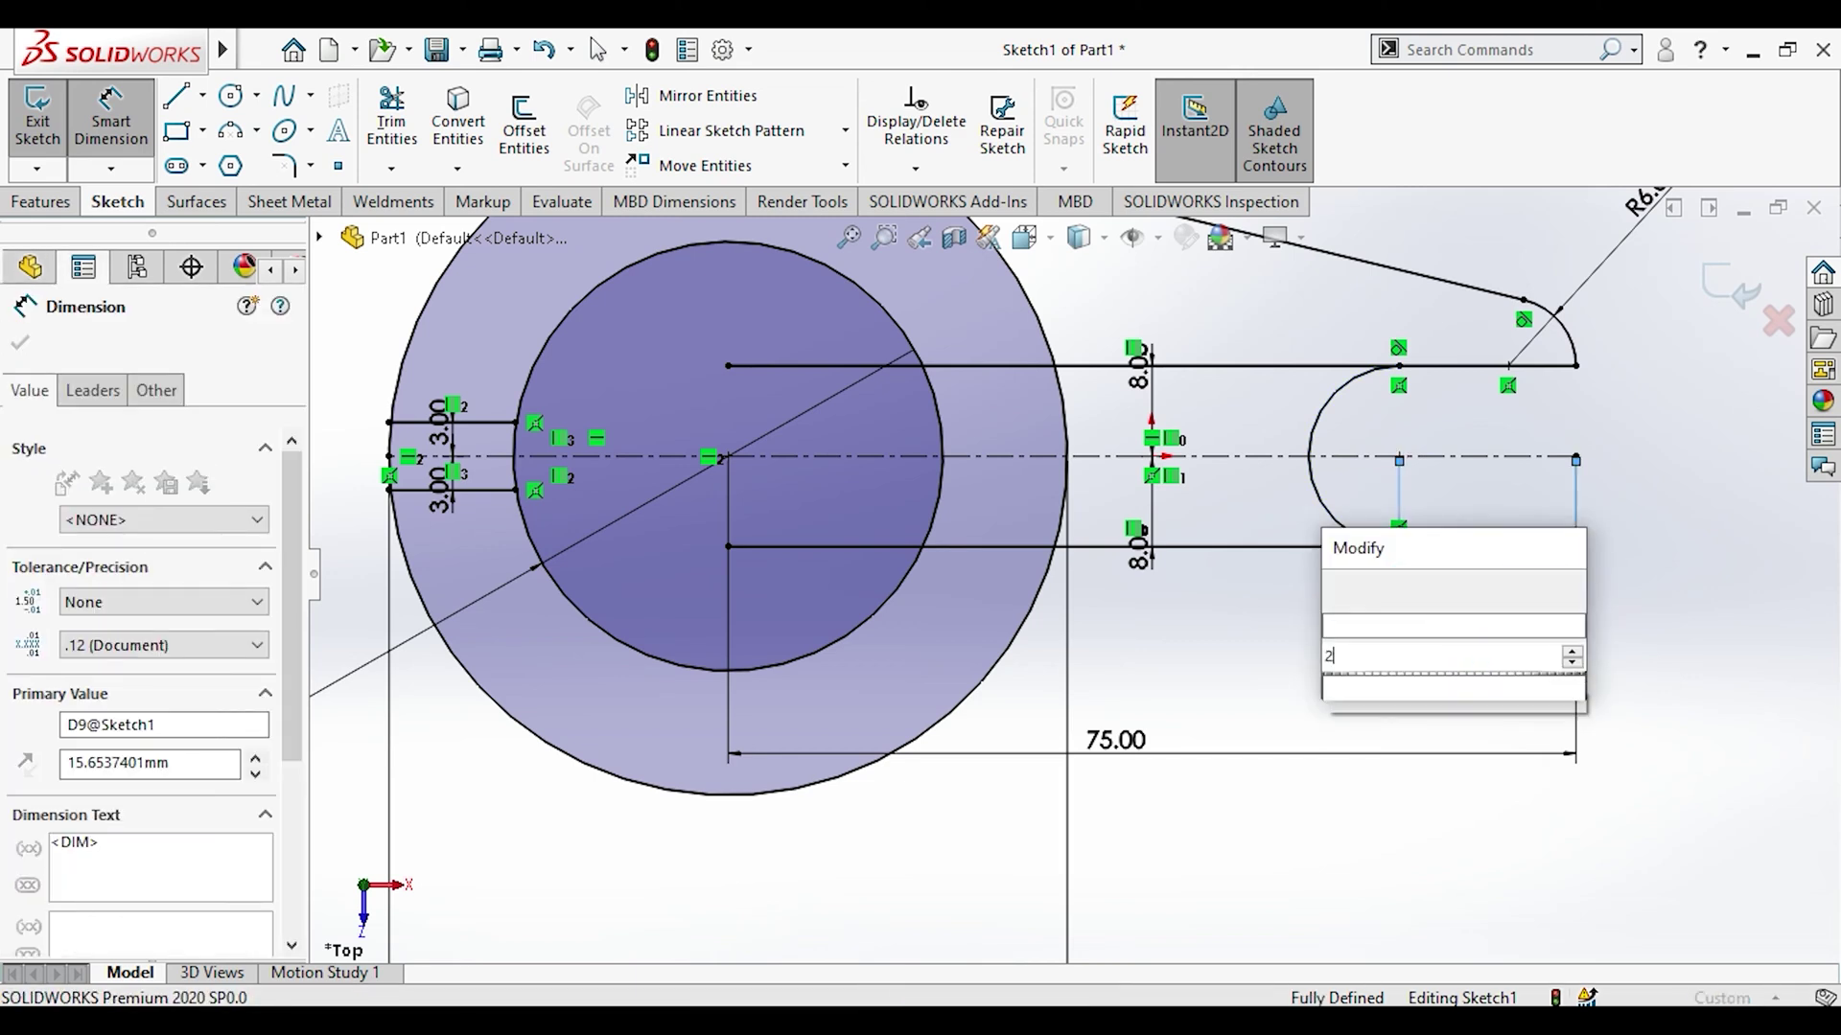
{"action": "type", "text": "5"}
{"action": "key", "text": "Return"}
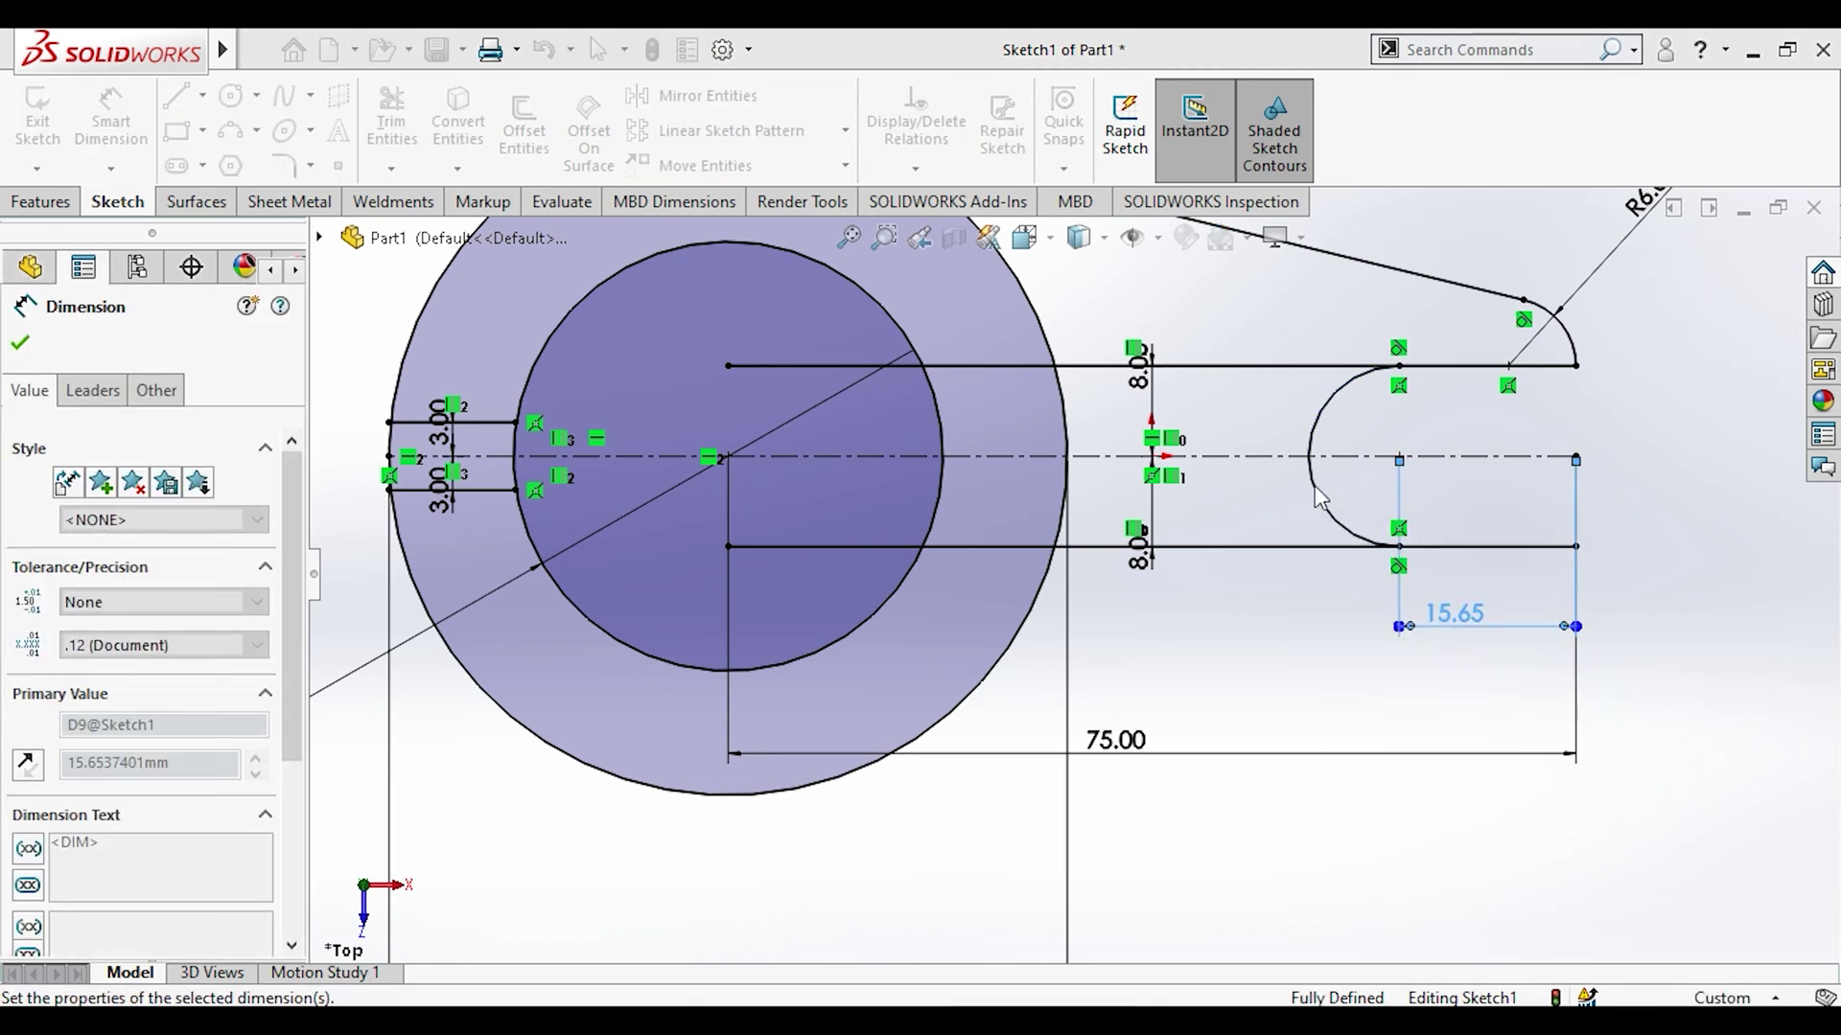
{"action": "key", "text": "Escape"}
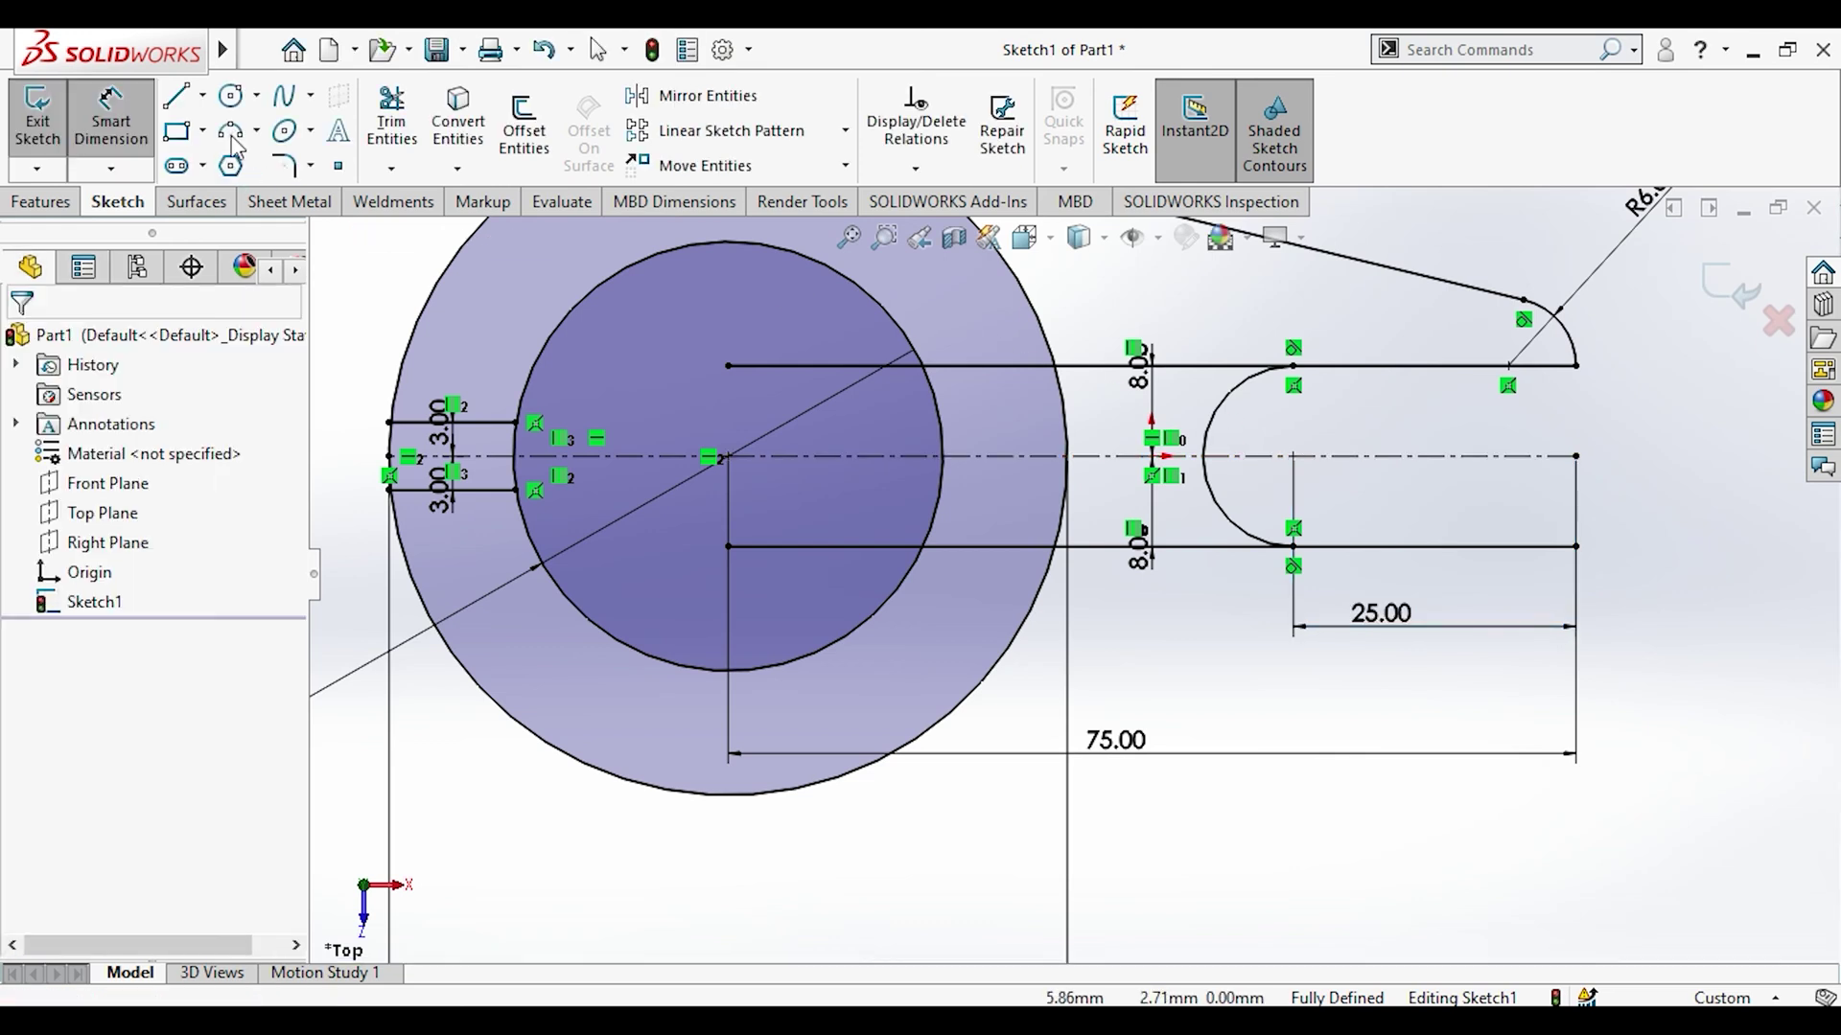
Step: Power-trim the 8 mm slot lines back to the arc, leaving a rounded U-shaped slot
{"action": "left_click", "coordinate": [388, 120]}
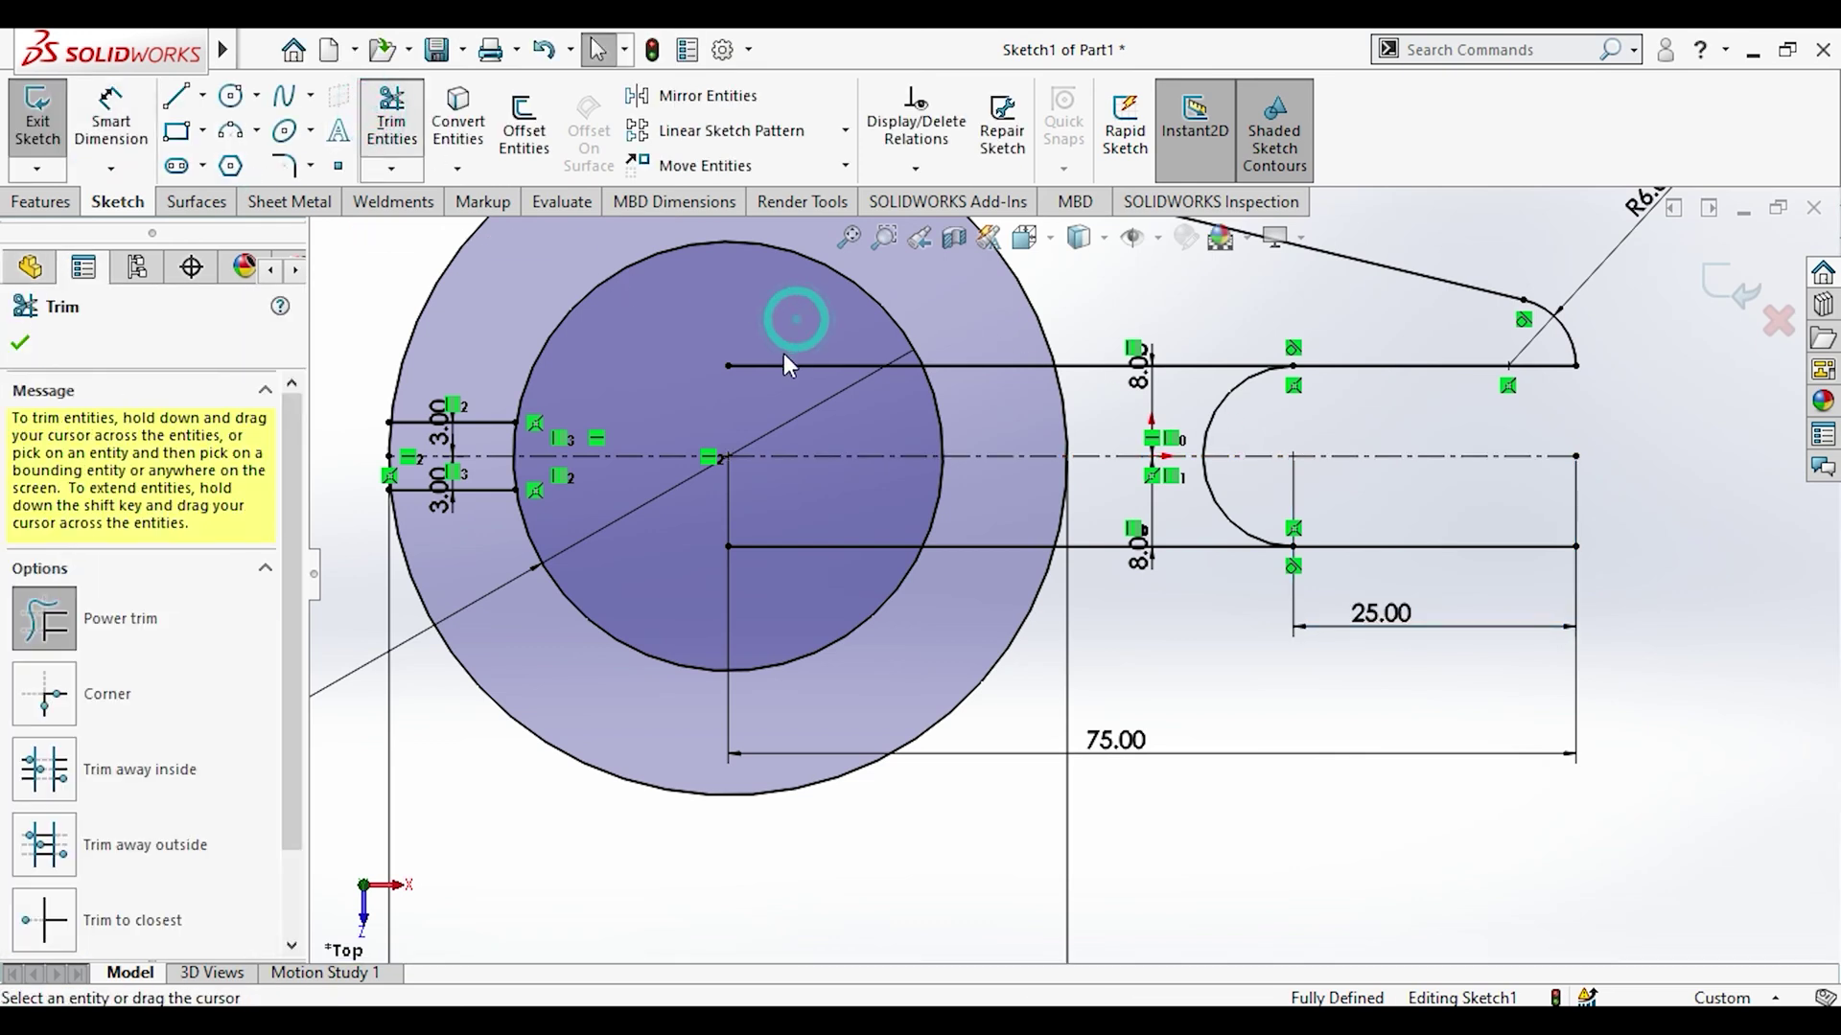
{"action": "left_click", "coordinate": [825, 519]}
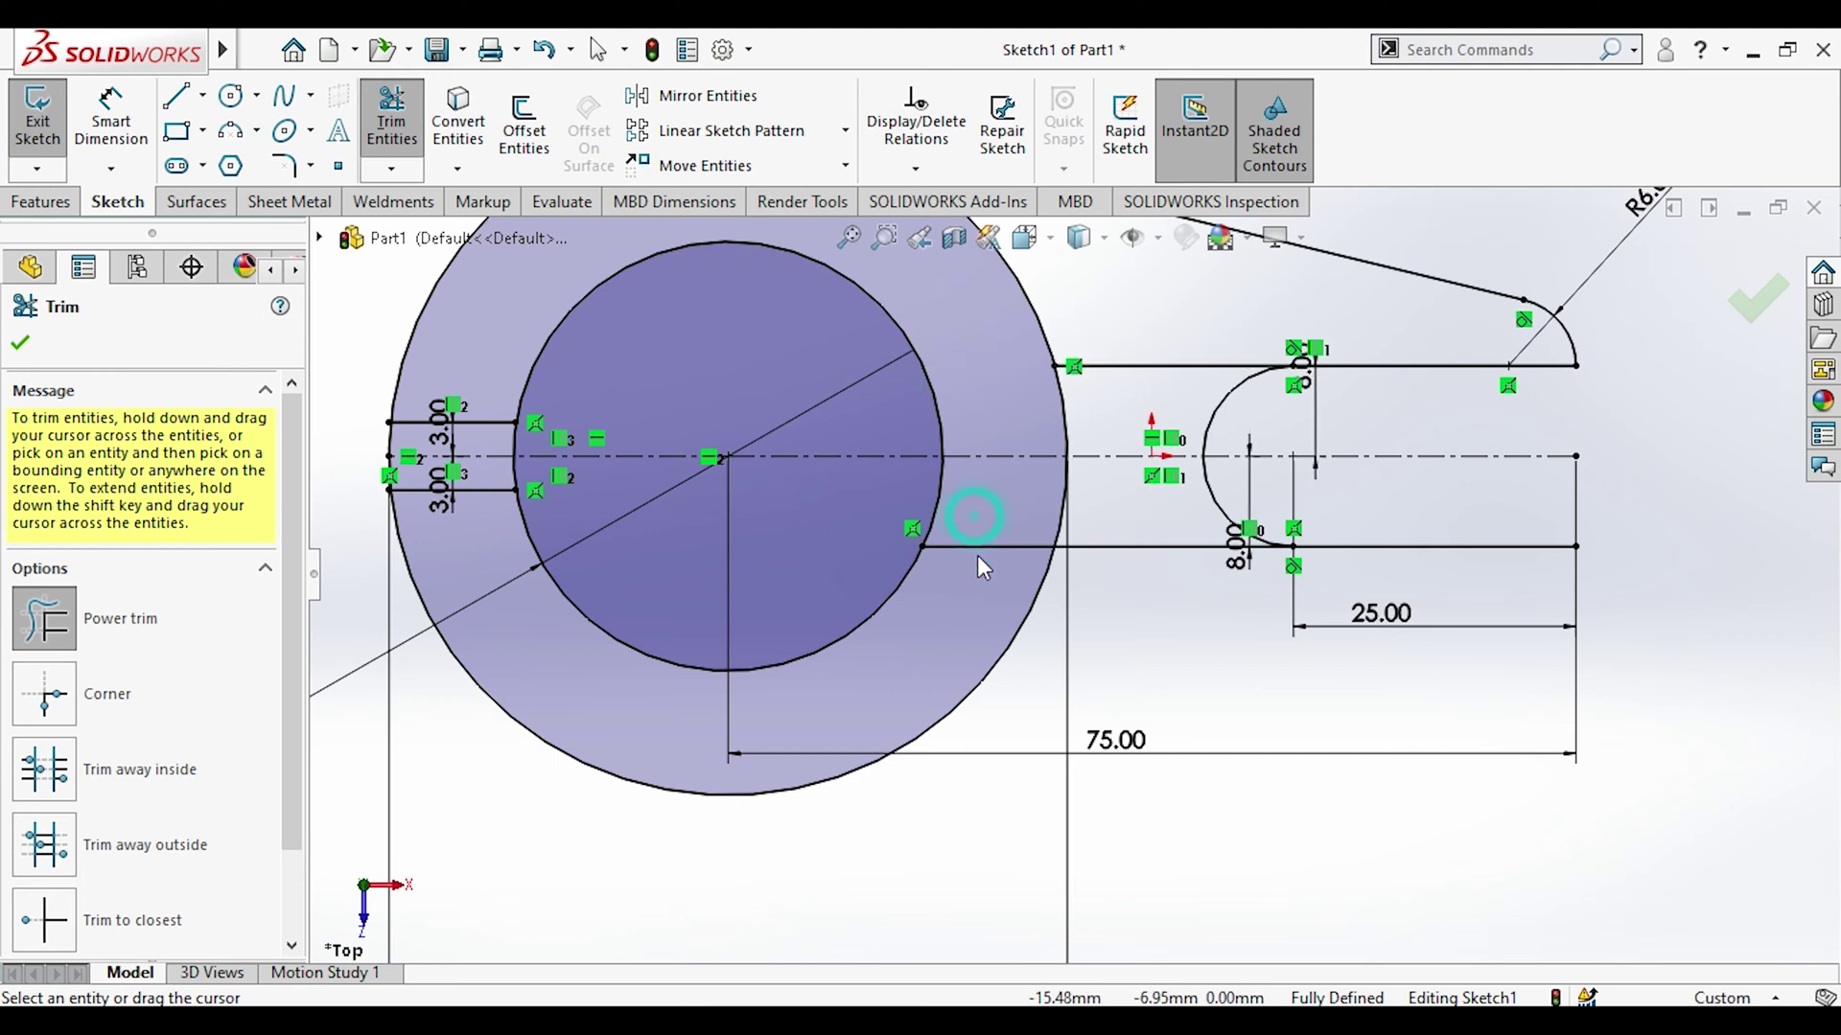
{"action": "left_click_drag", "start_coordinate": [1164, 288], "coordinate": [1154, 565]}
{"action": "key", "text": "Escape"}
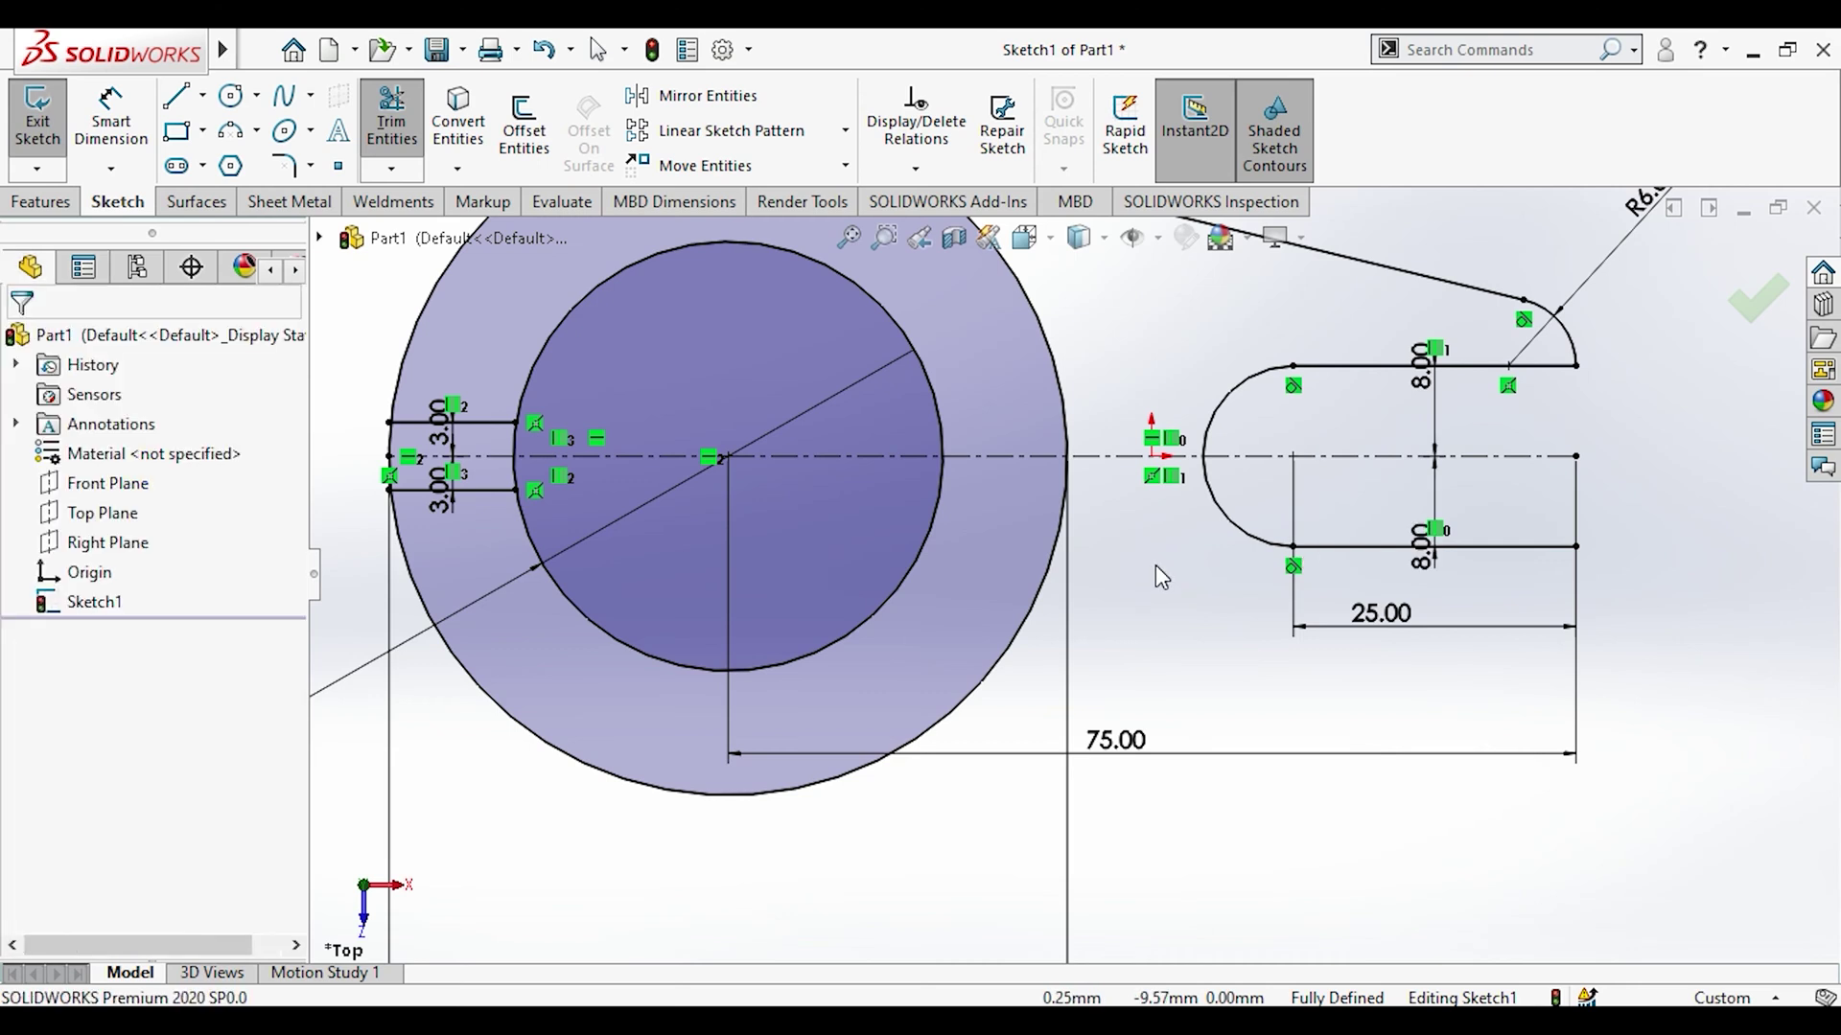
{"action": "left_click", "coordinate": [691, 95]}
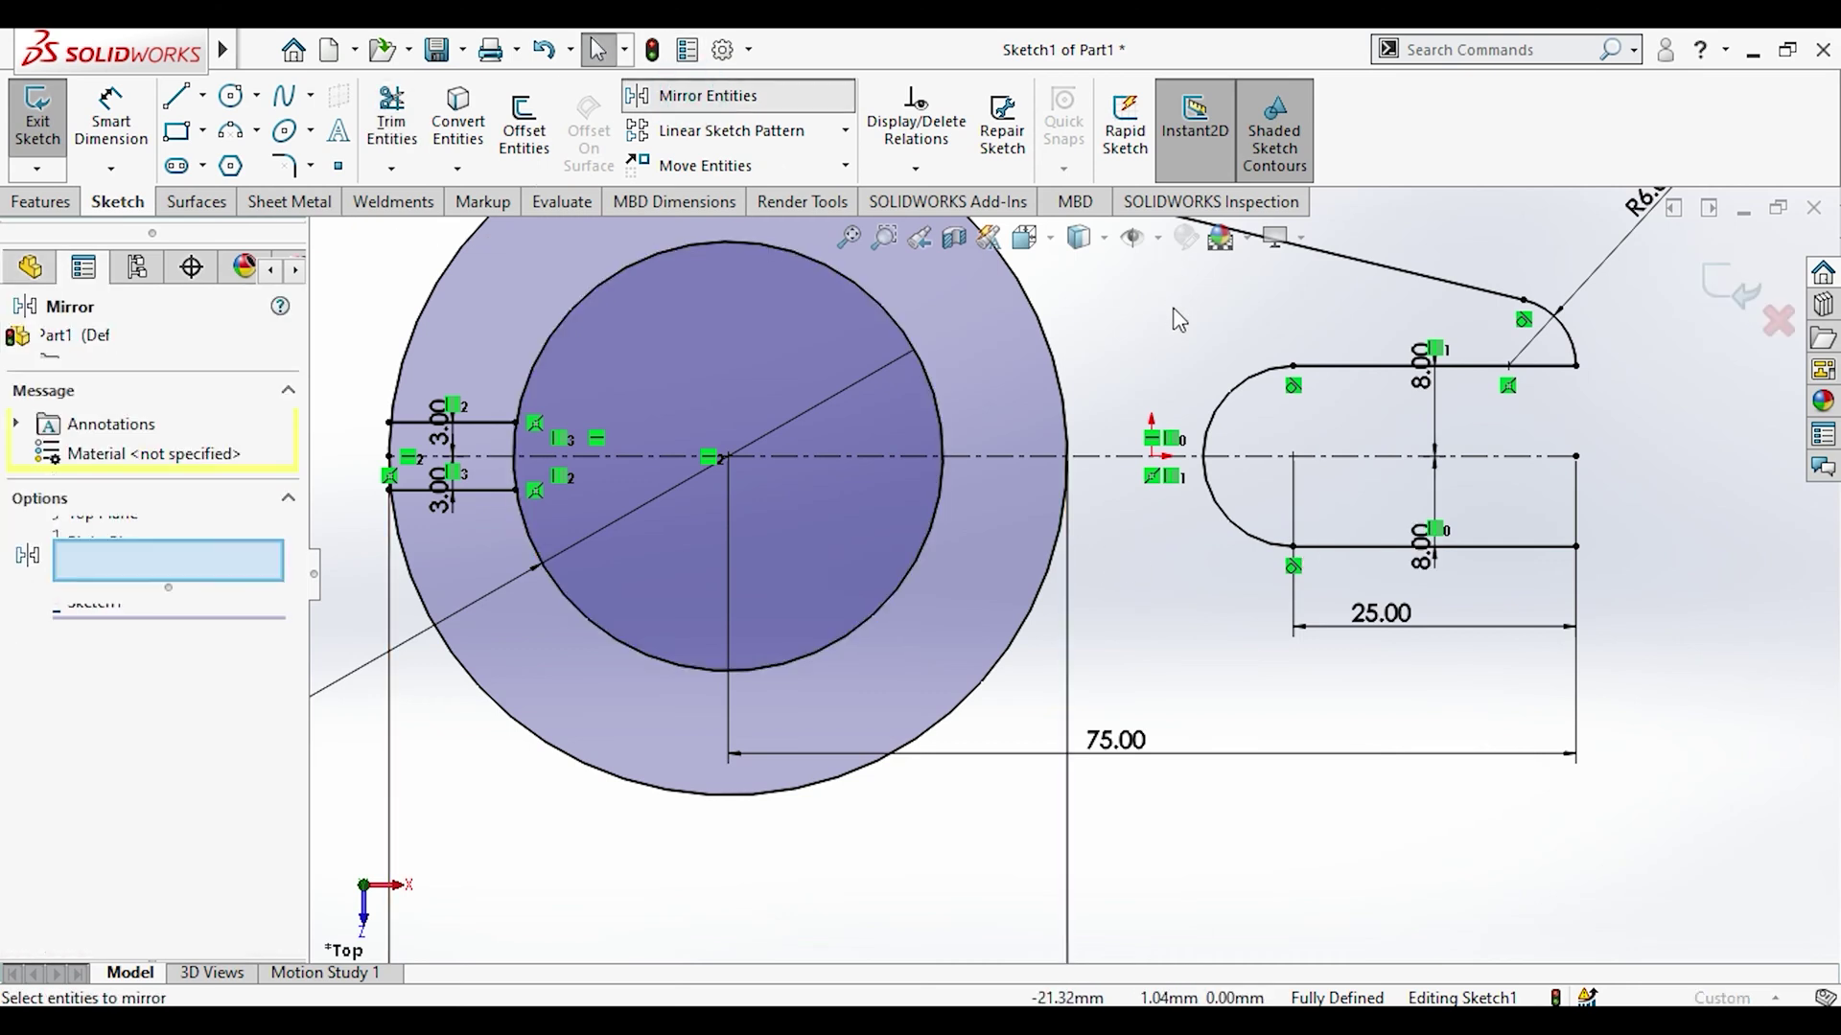
Step: Mirror the upper tapered line and R6 tip arc about the horizontal centreline
{"action": "left_click", "coordinate": [1151, 326]}
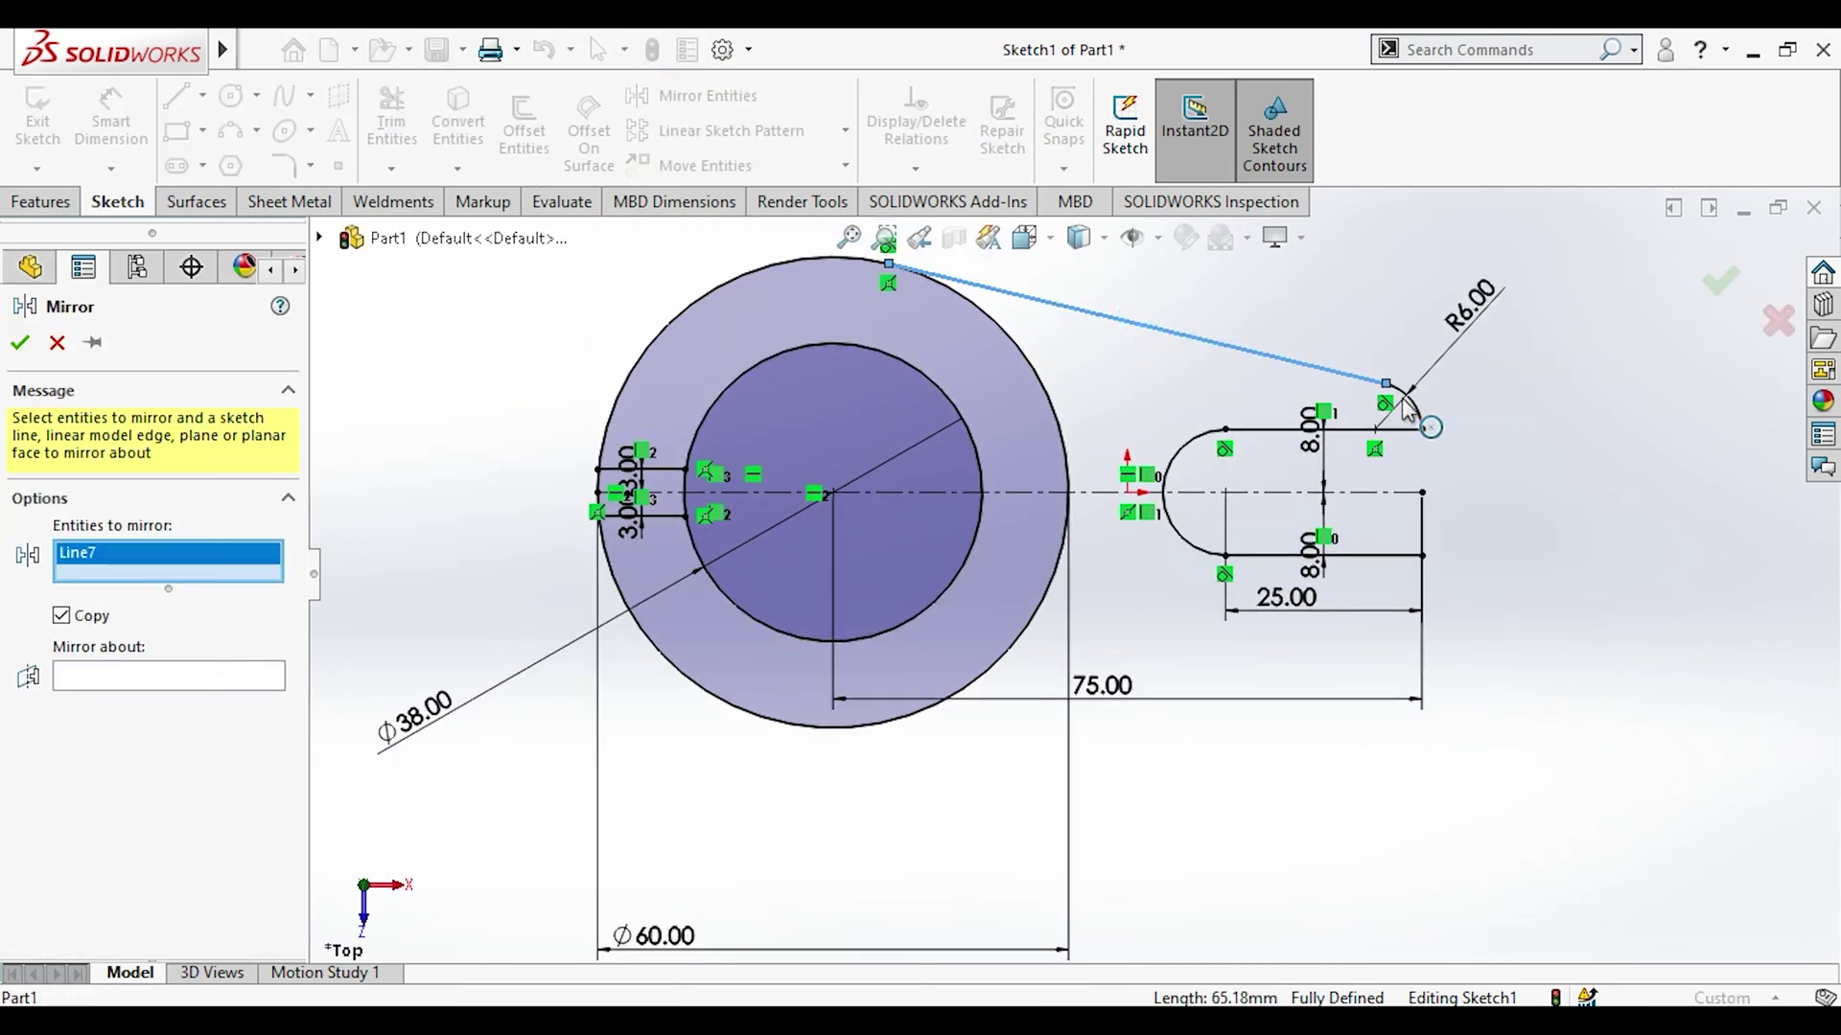
{"action": "left_click", "coordinate": [1405, 407]}
{"action": "left_click", "coordinate": [145, 694]}
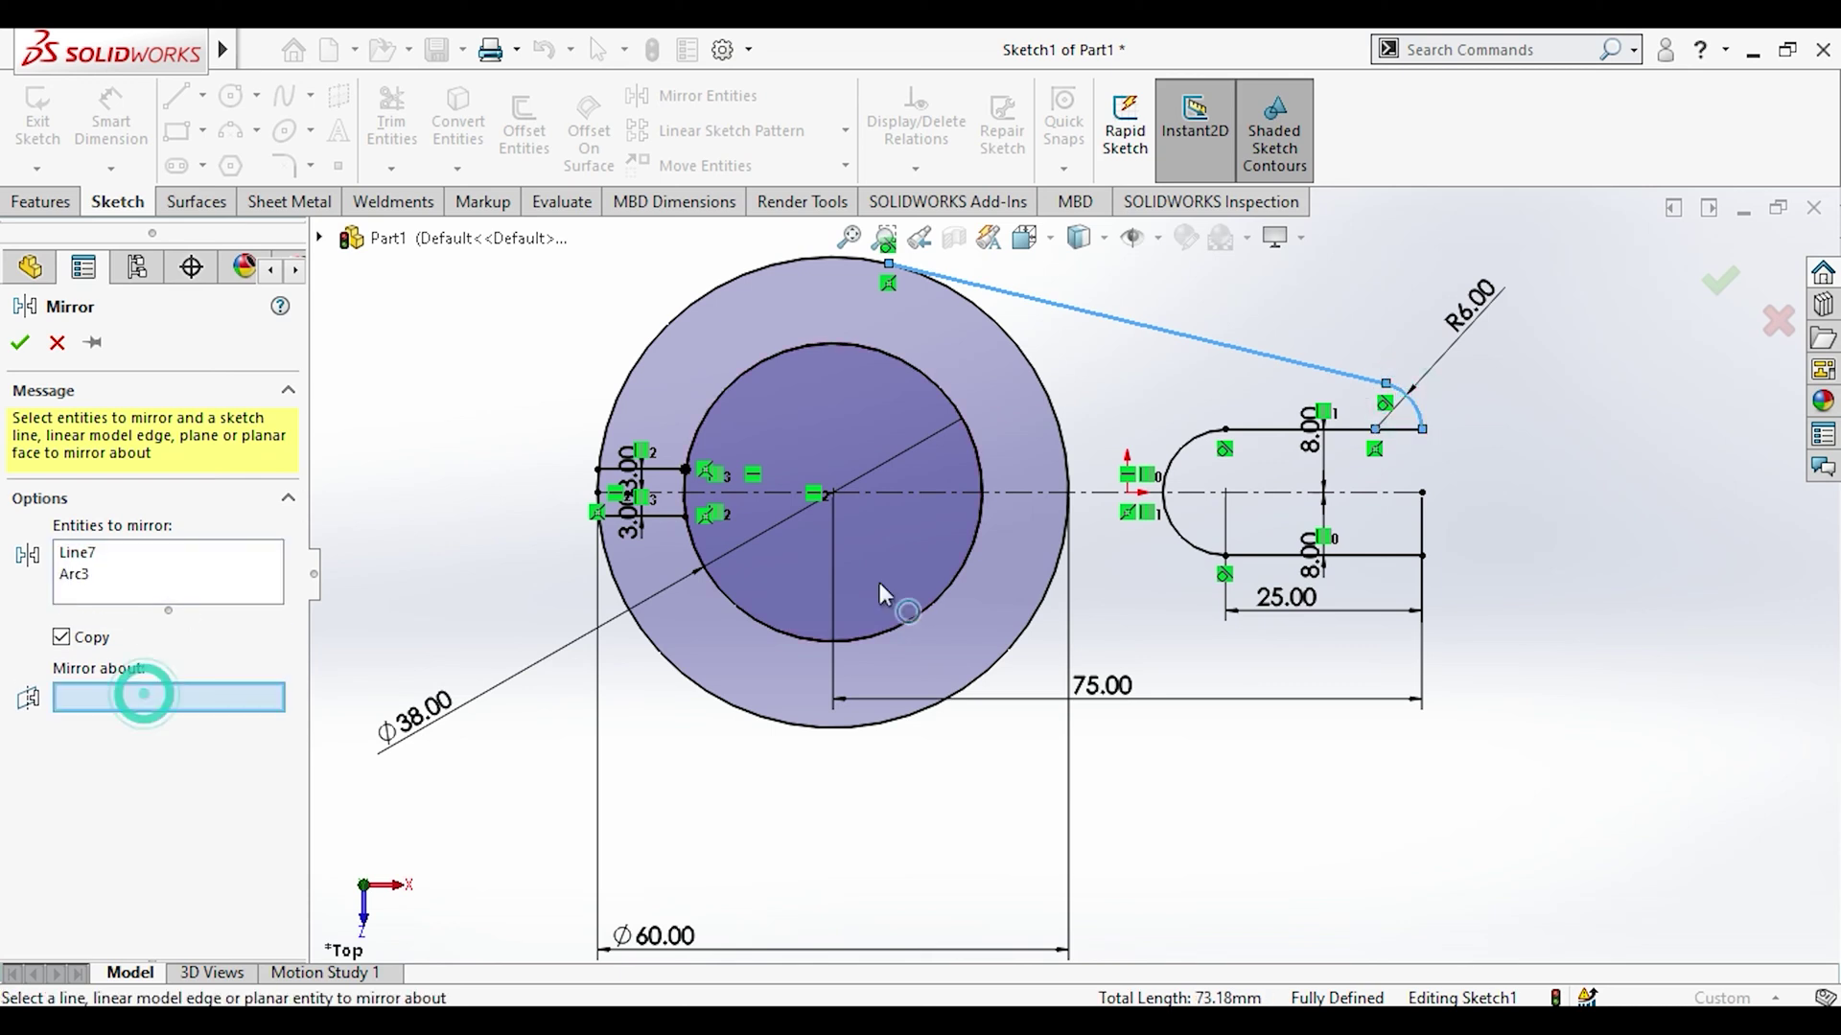
{"action": "left_click", "coordinate": [1190, 494]}
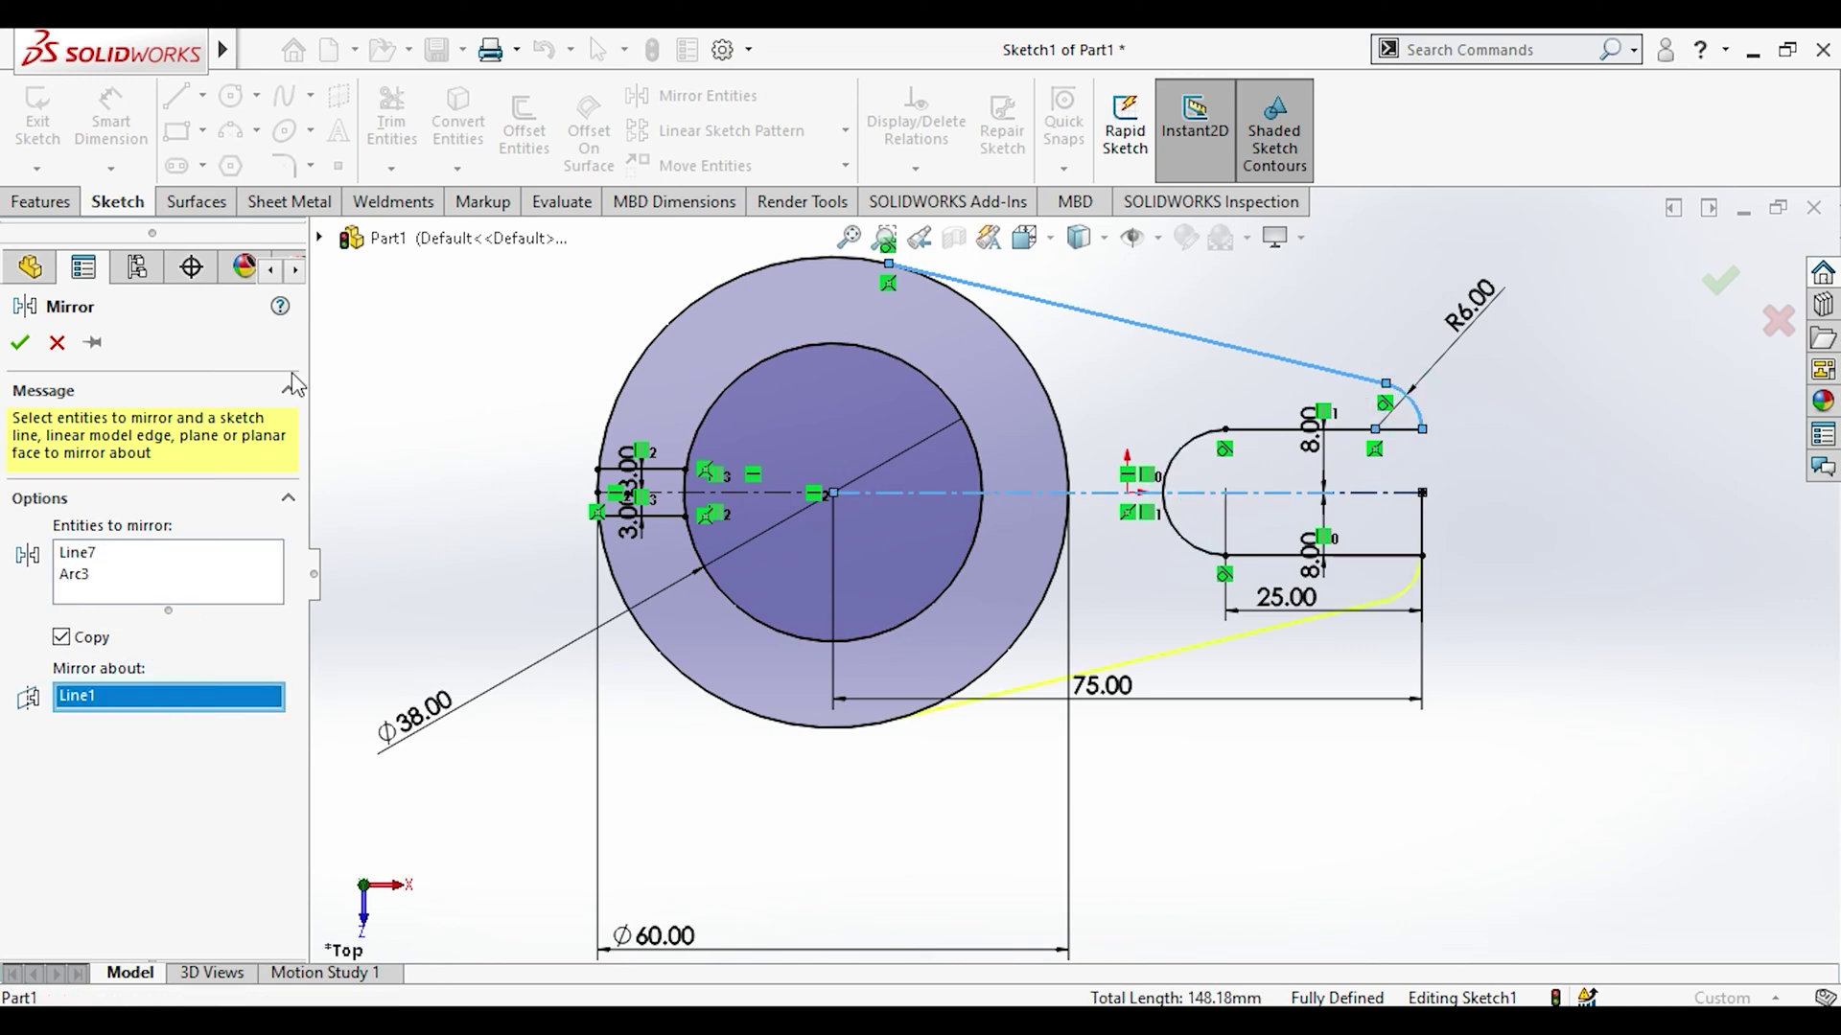
{"action": "left_click", "coordinate": [21, 343]}
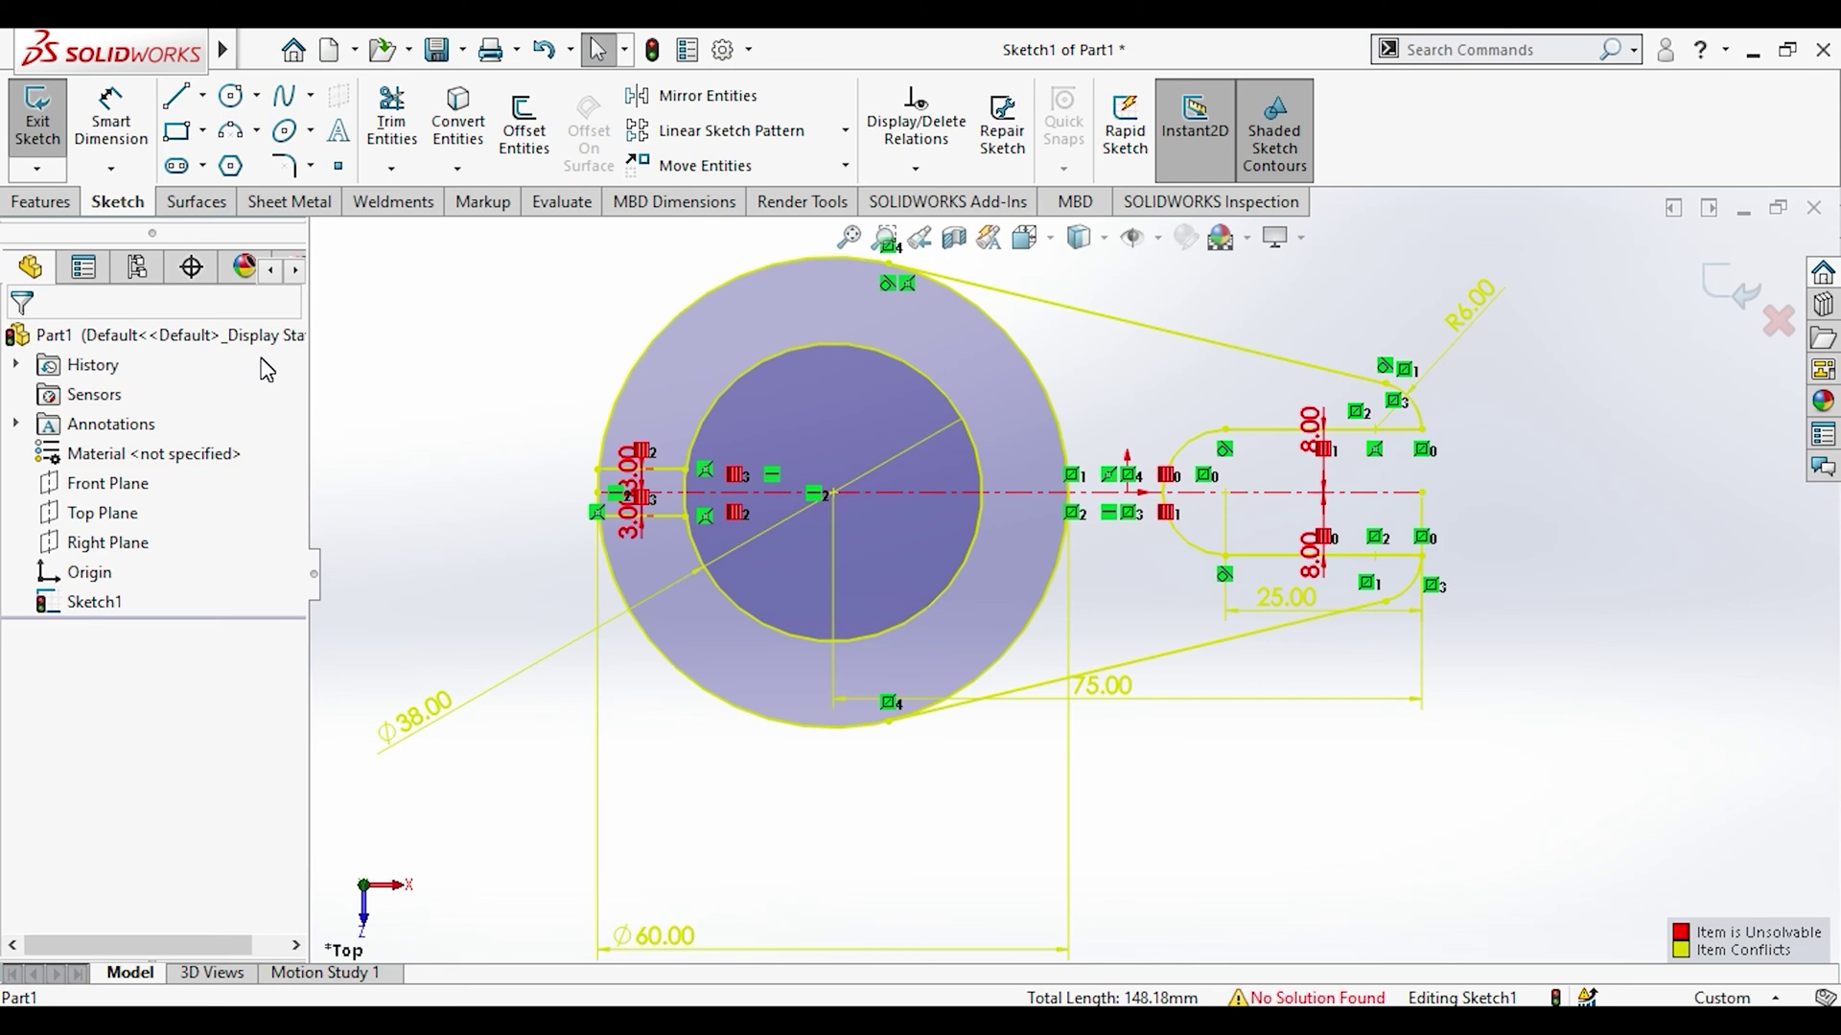
Step: Delete the redundant lower 8.00 dimension so the sketch is fully defined
{"action": "left_click", "coordinate": [273, 335]}
{"action": "left_click", "coordinate": [1319, 556]}
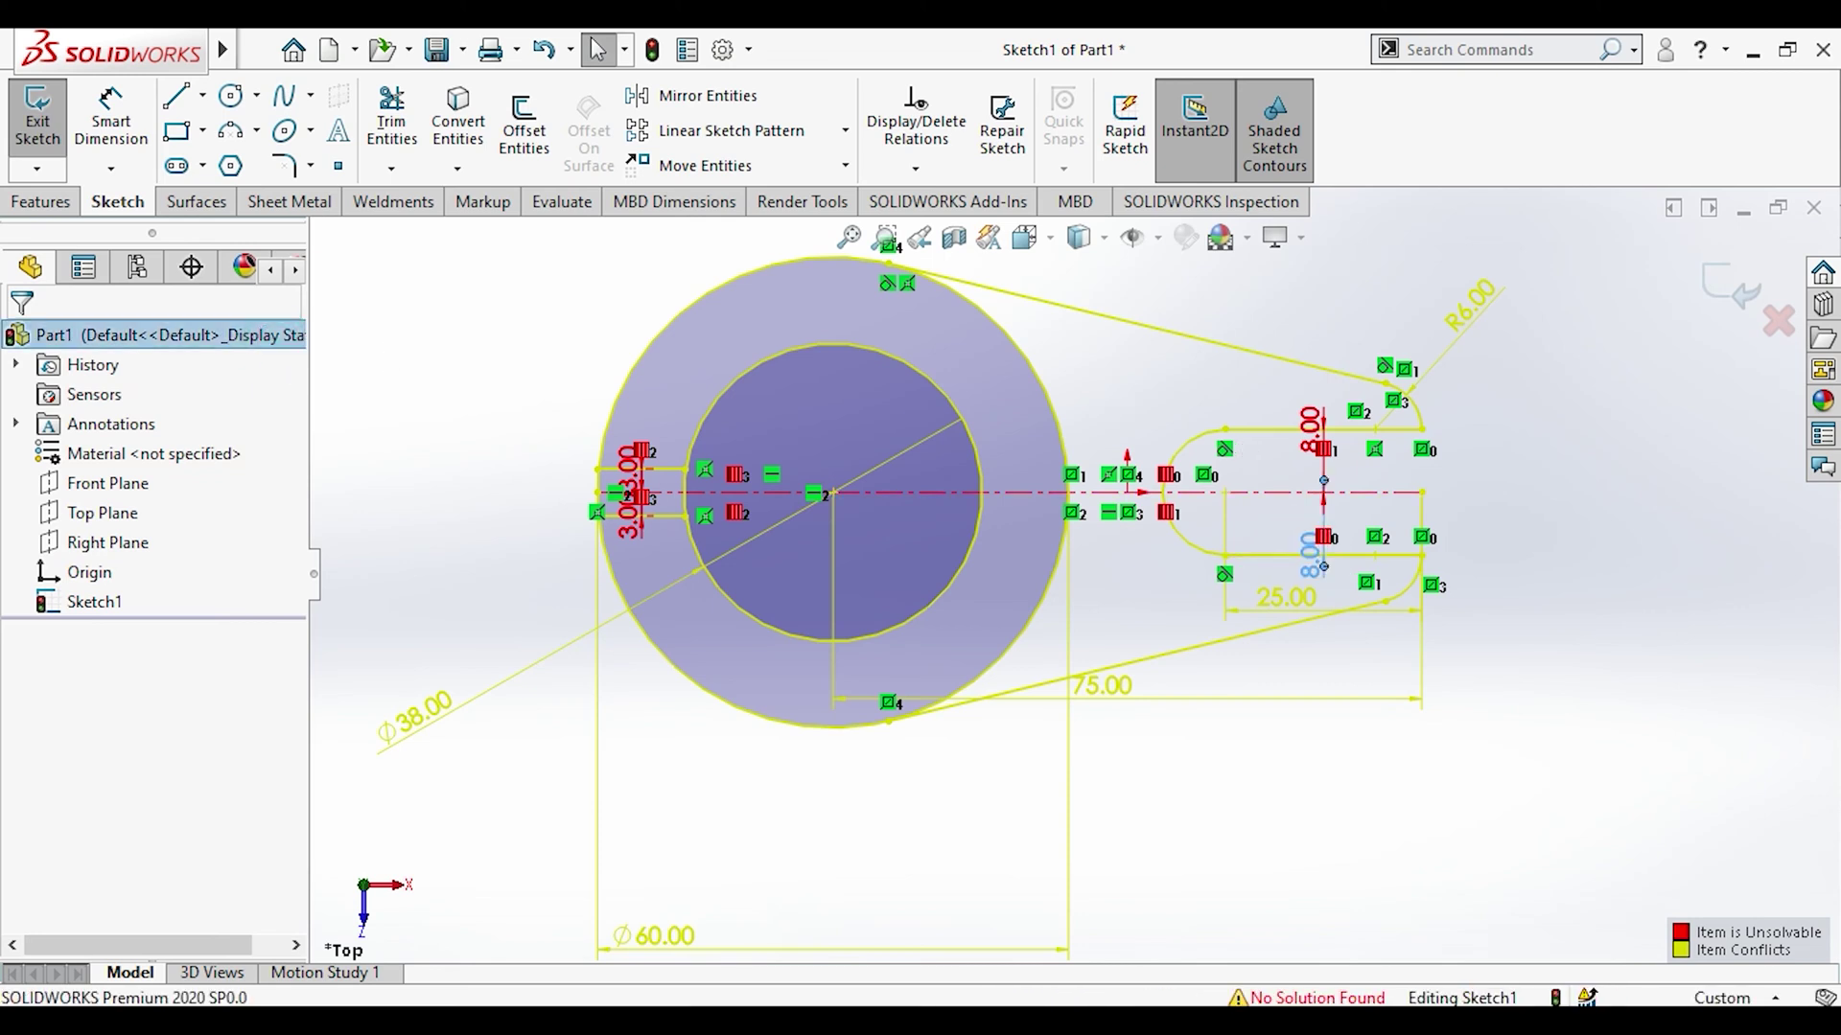
{"action": "key", "text": "Delete"}
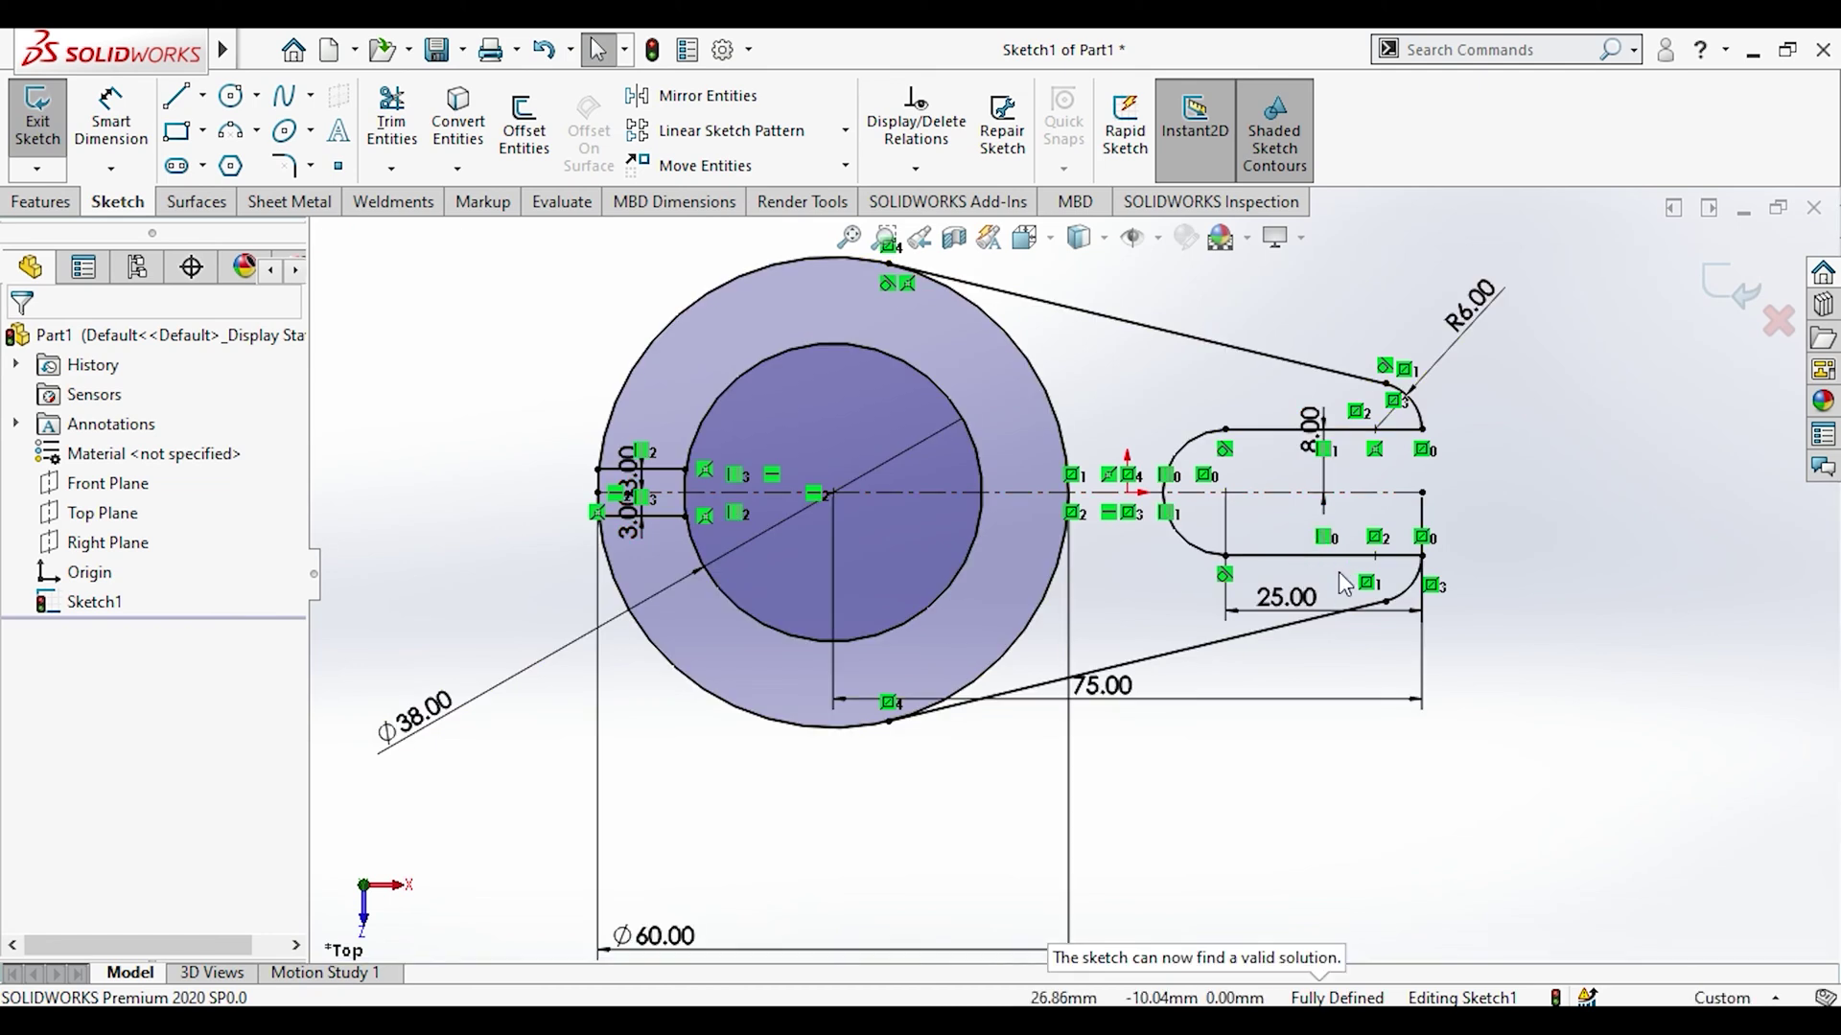
{"action": "left_click", "coordinate": [56, 203]}
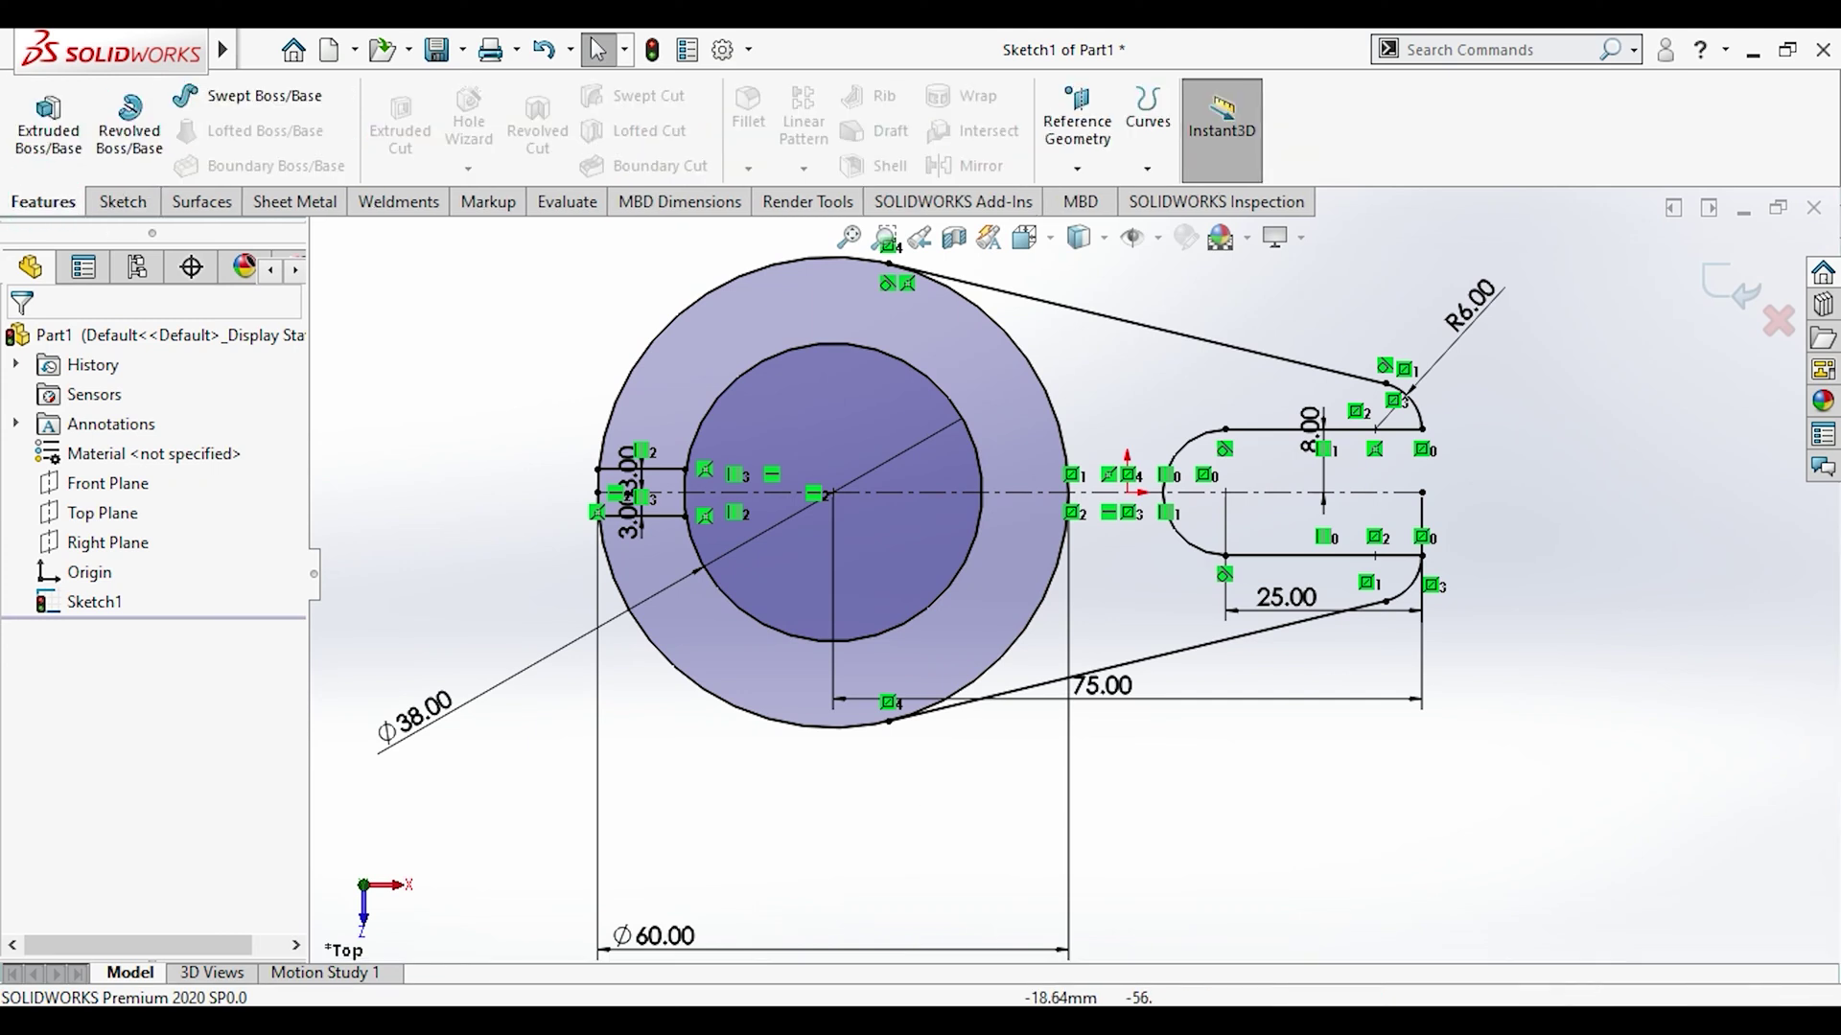
Step: Check the reference drawing, then start and cancel an extrusion of the sketch
{"action": "key", "text": "alt+Tab"}
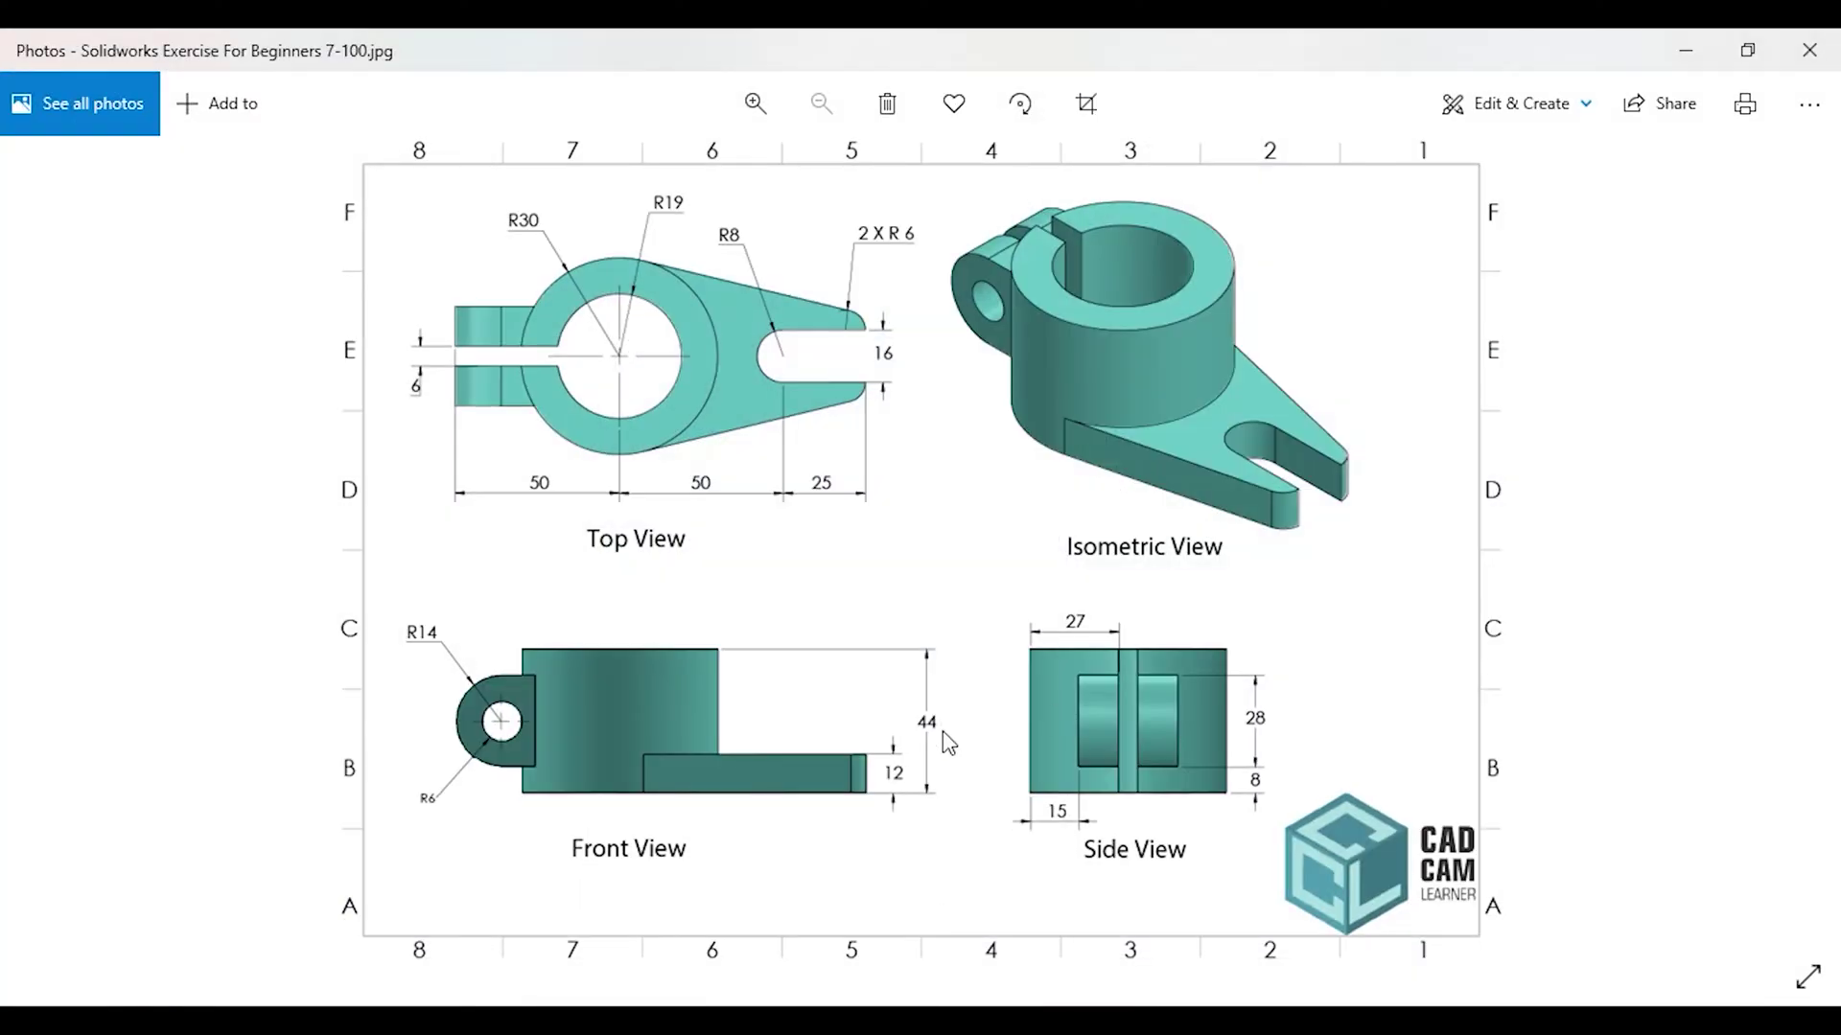
{"action": "key", "text": "alt+Tab"}
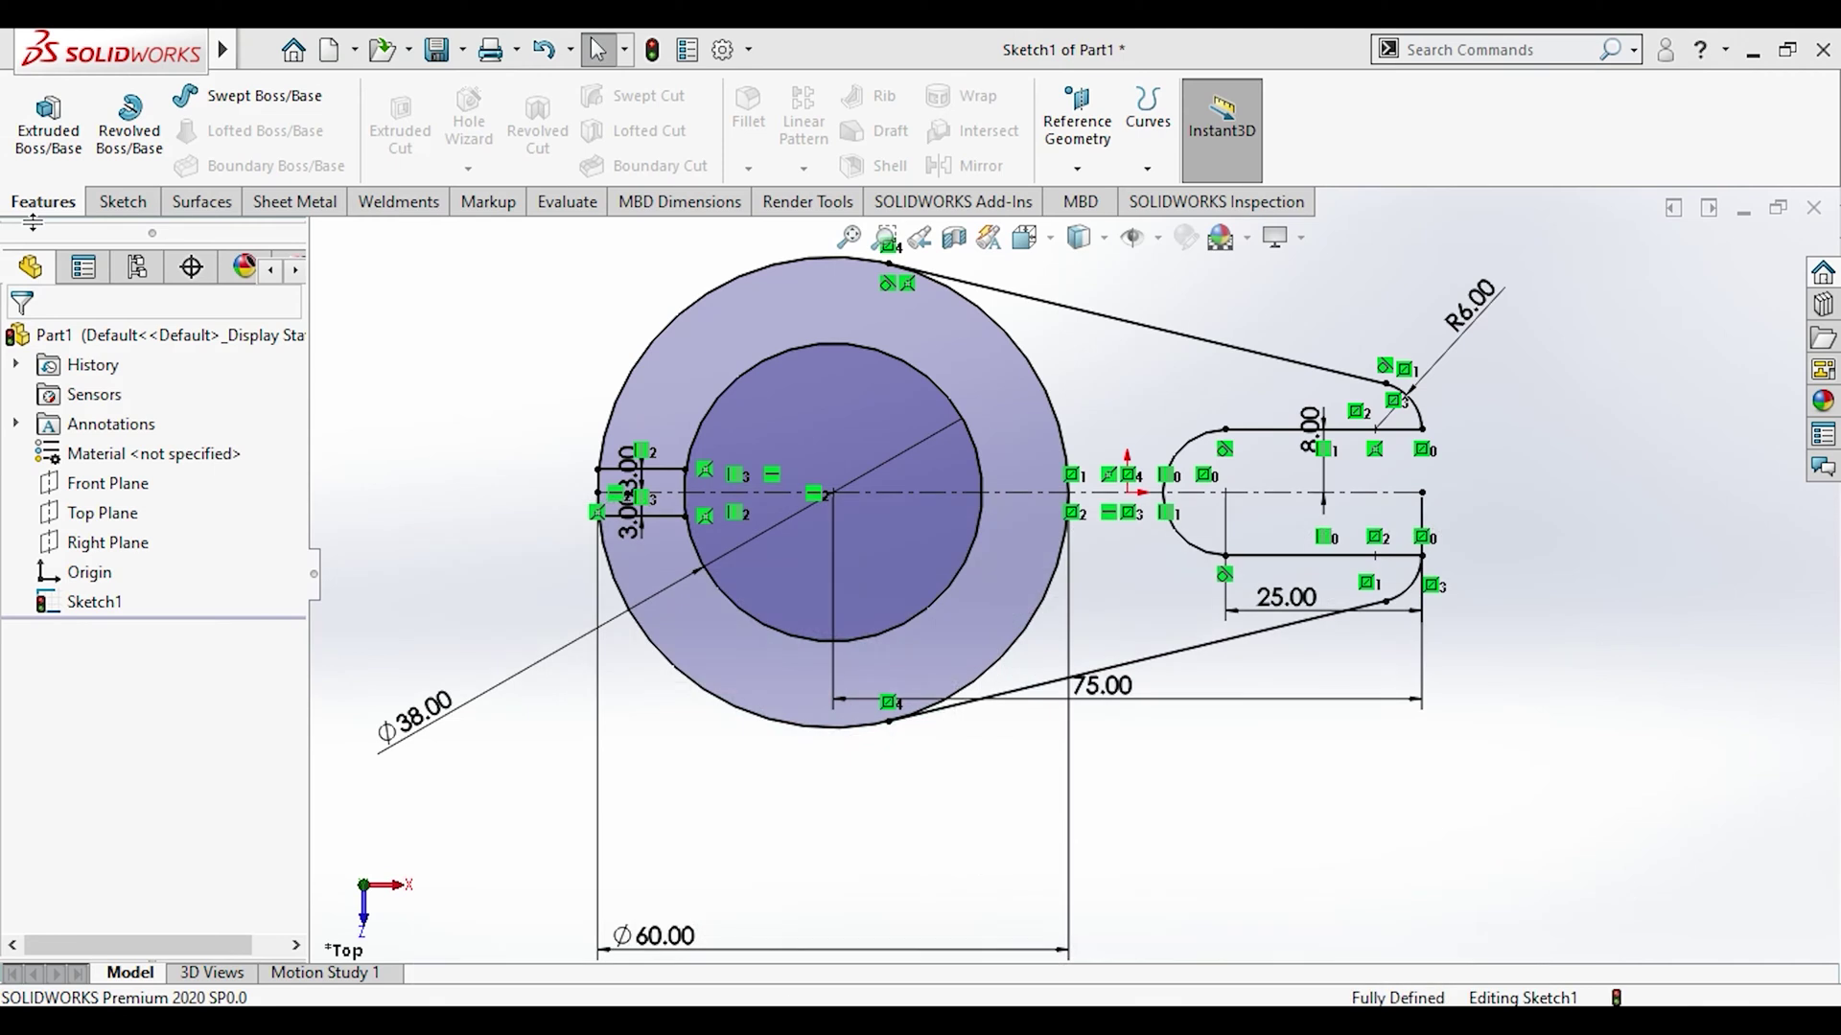
{"action": "left_click", "coordinate": [47, 125]}
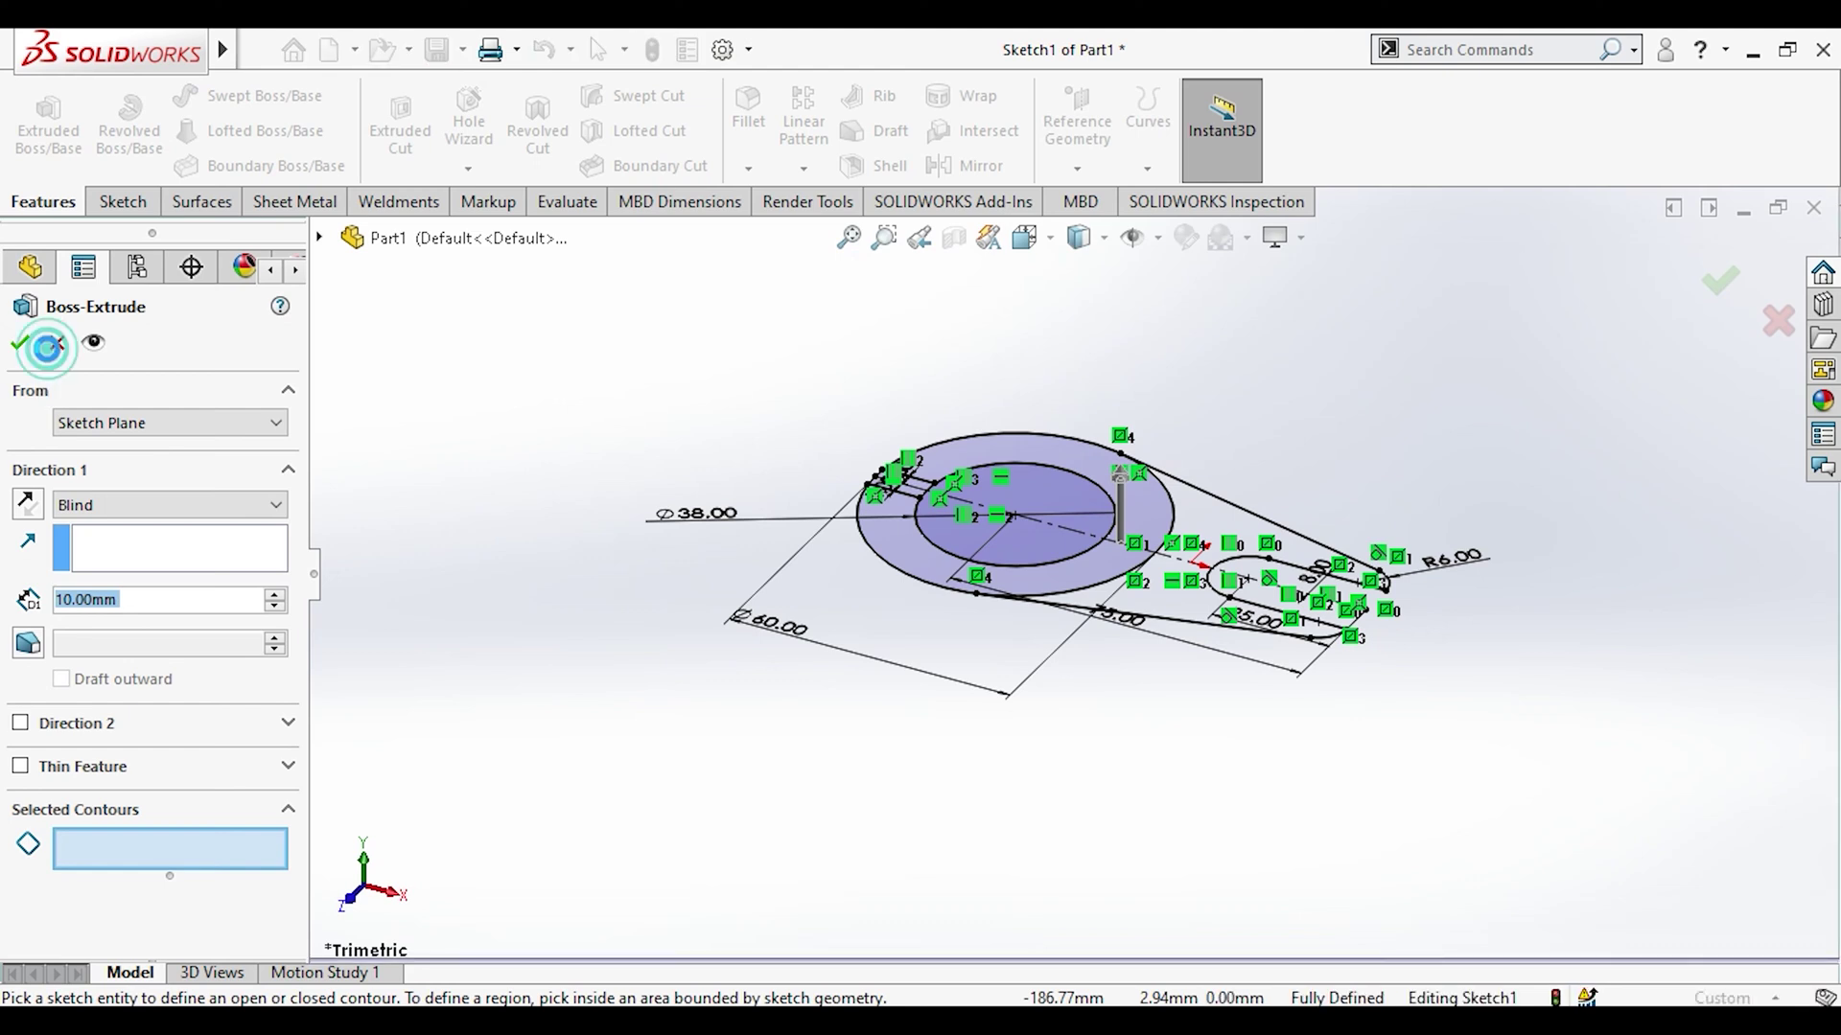
{"action": "left_click", "coordinate": [57, 342]}
Step: Return the view to a straight Top orientation of the sketch
{"action": "middle_click_drag", "start_coordinate": [784, 417], "coordinate": [894, 538]}
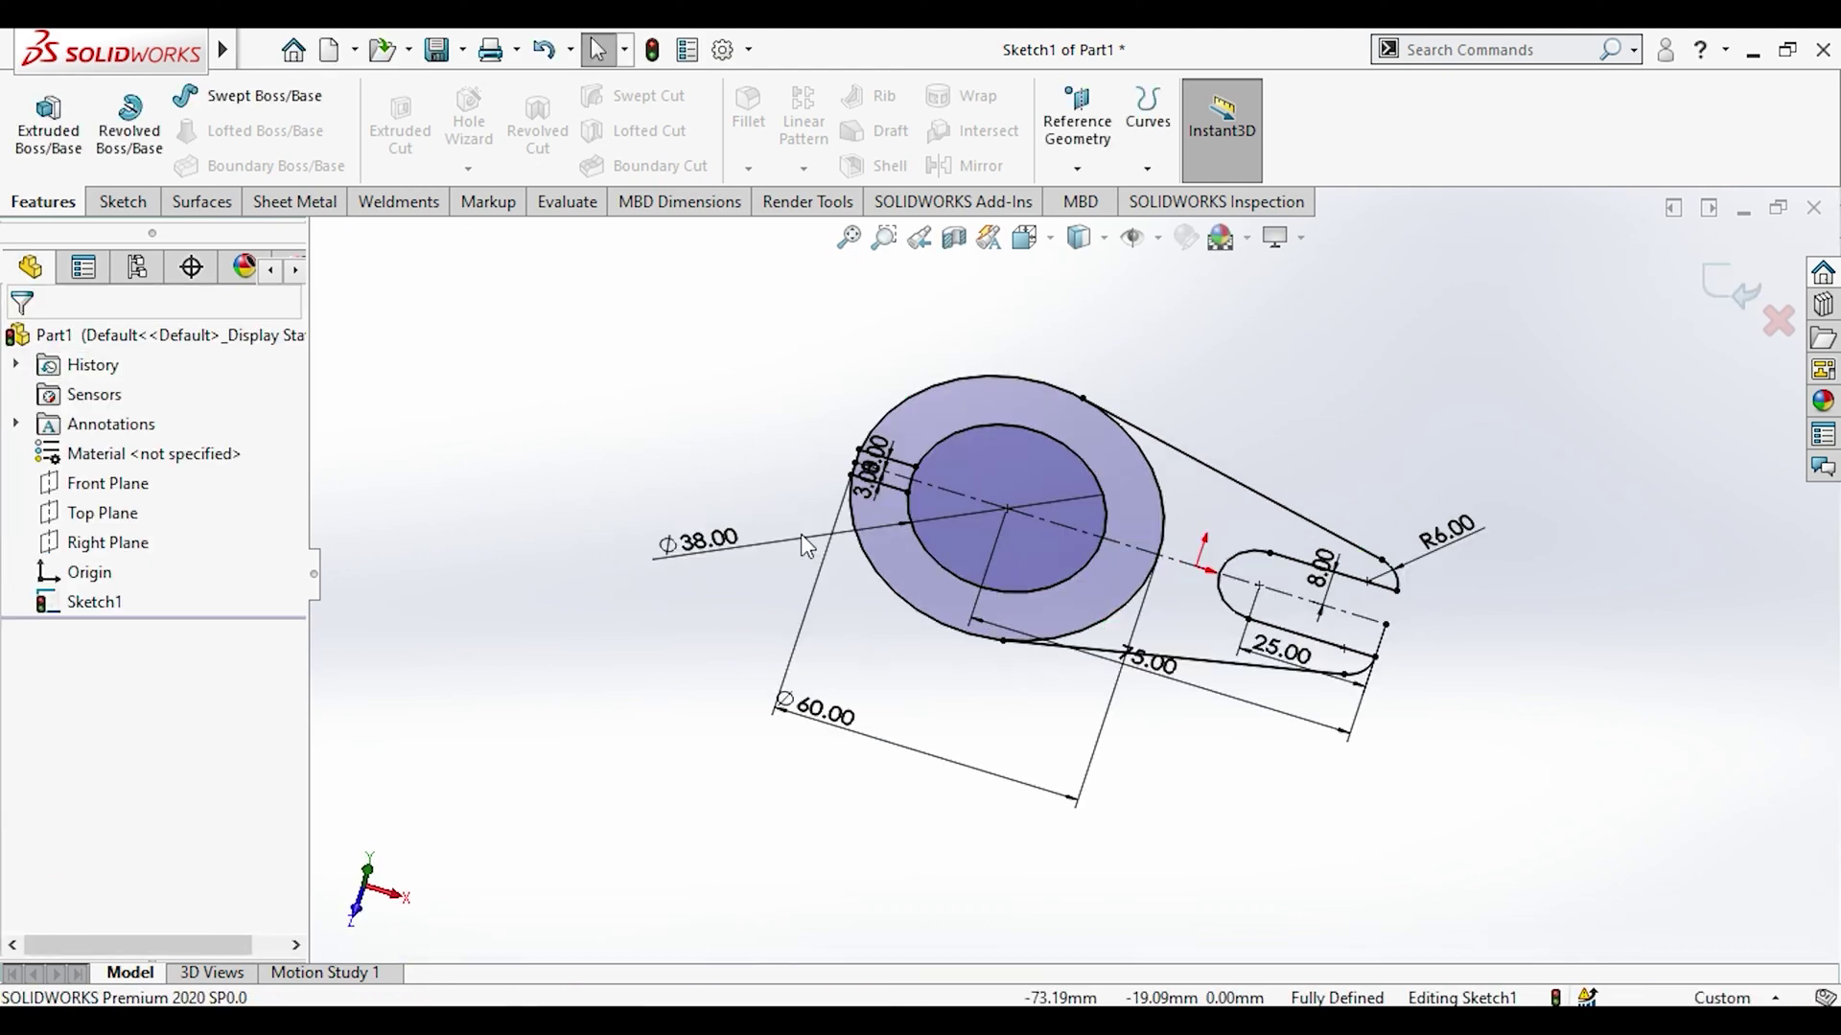
{"action": "key", "text": "space"}
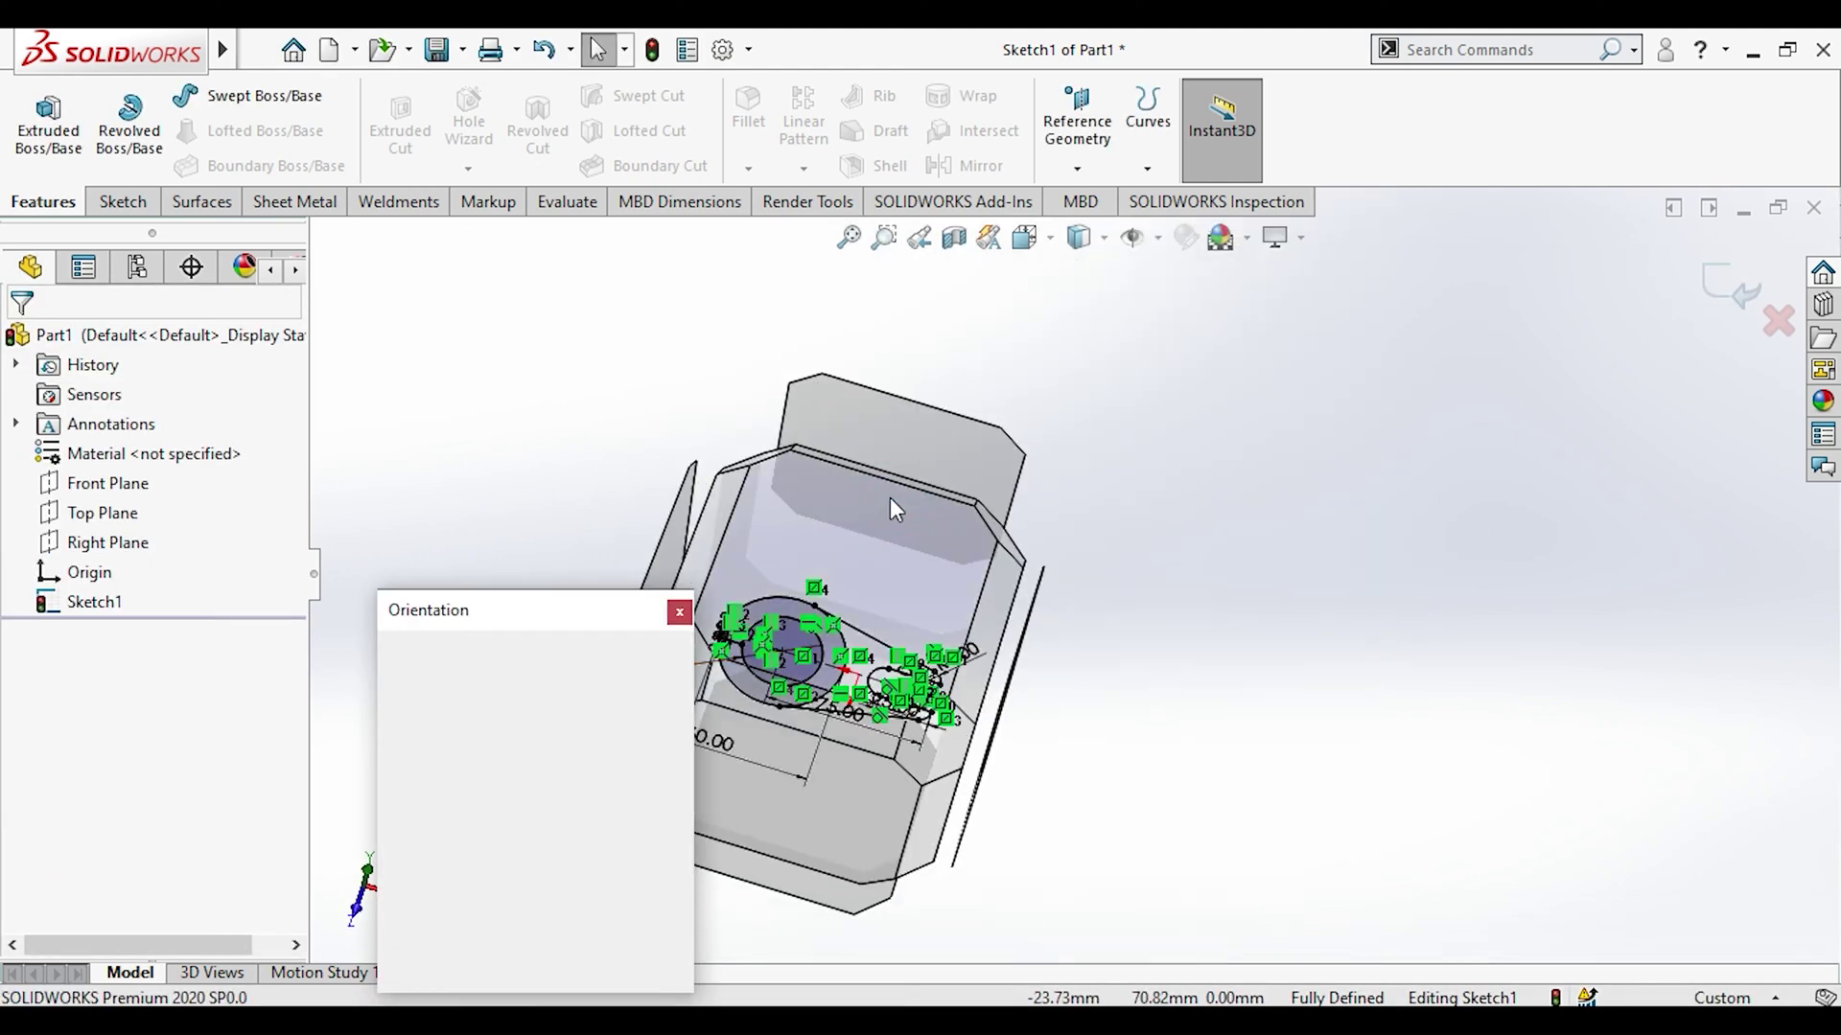
{"action": "left_click", "coordinate": [889, 498]}
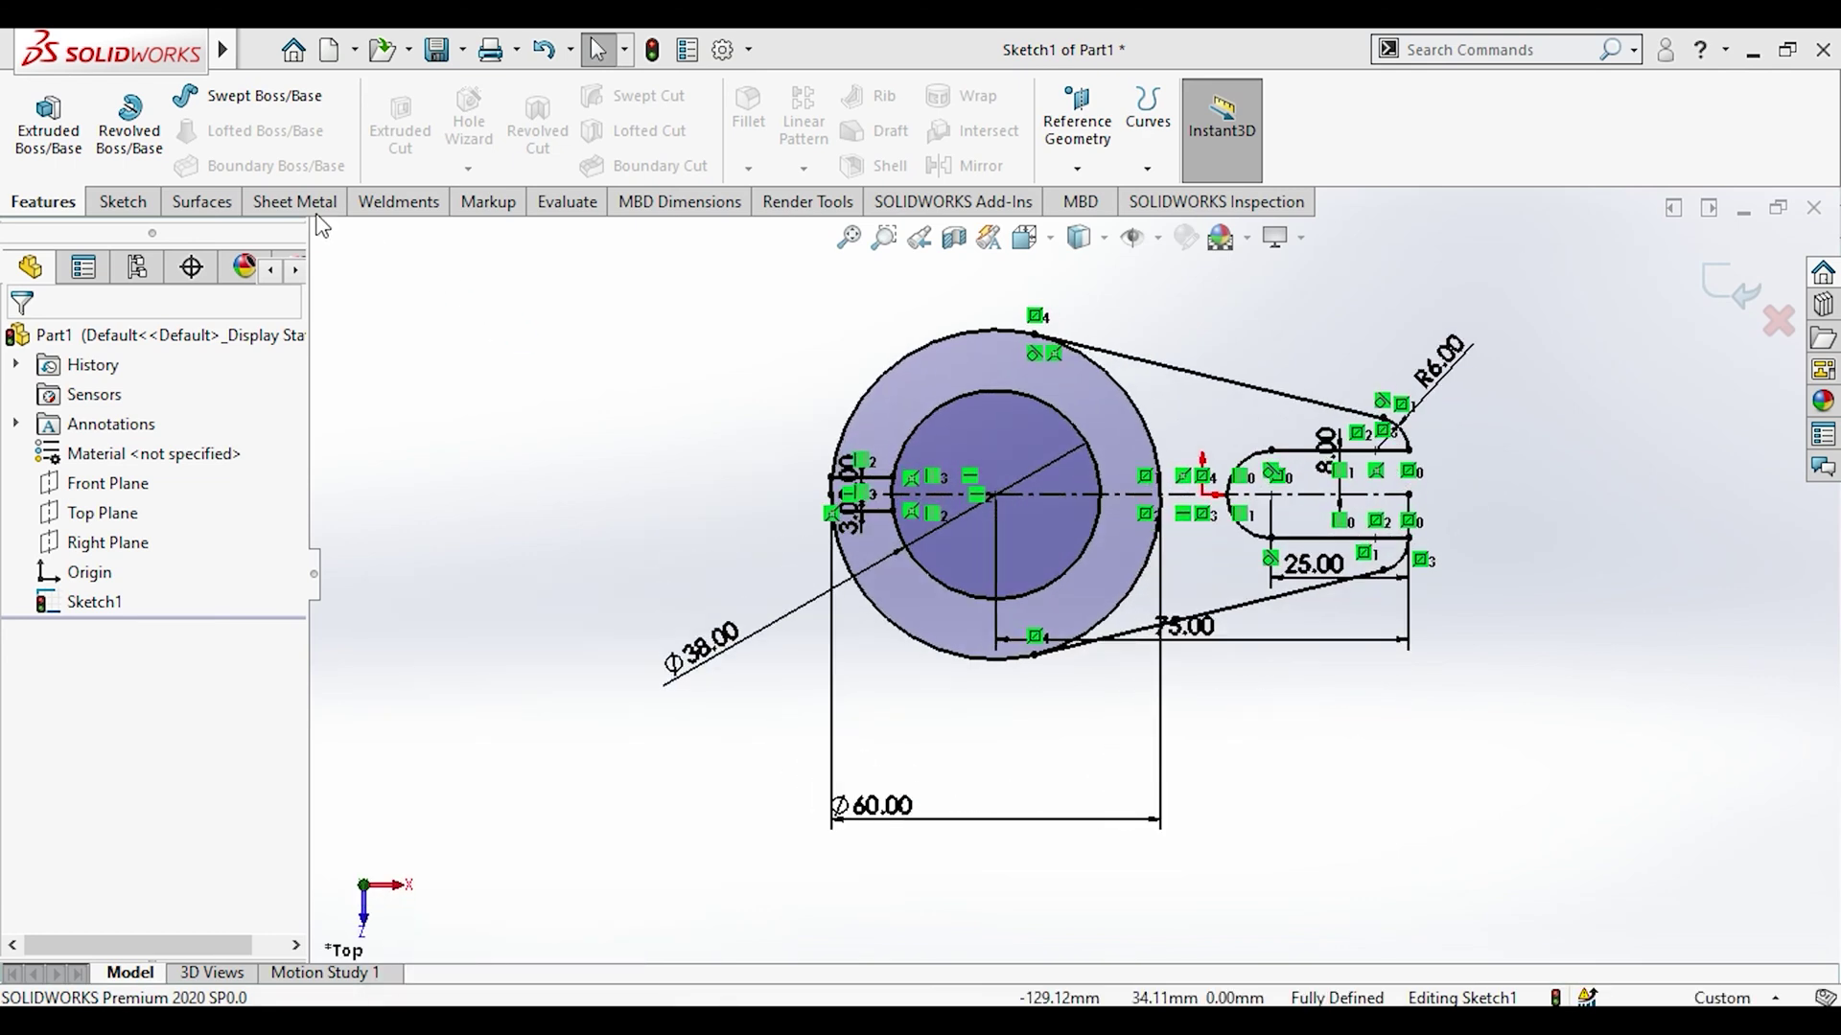
{"action": "left_click", "coordinate": [121, 202]}
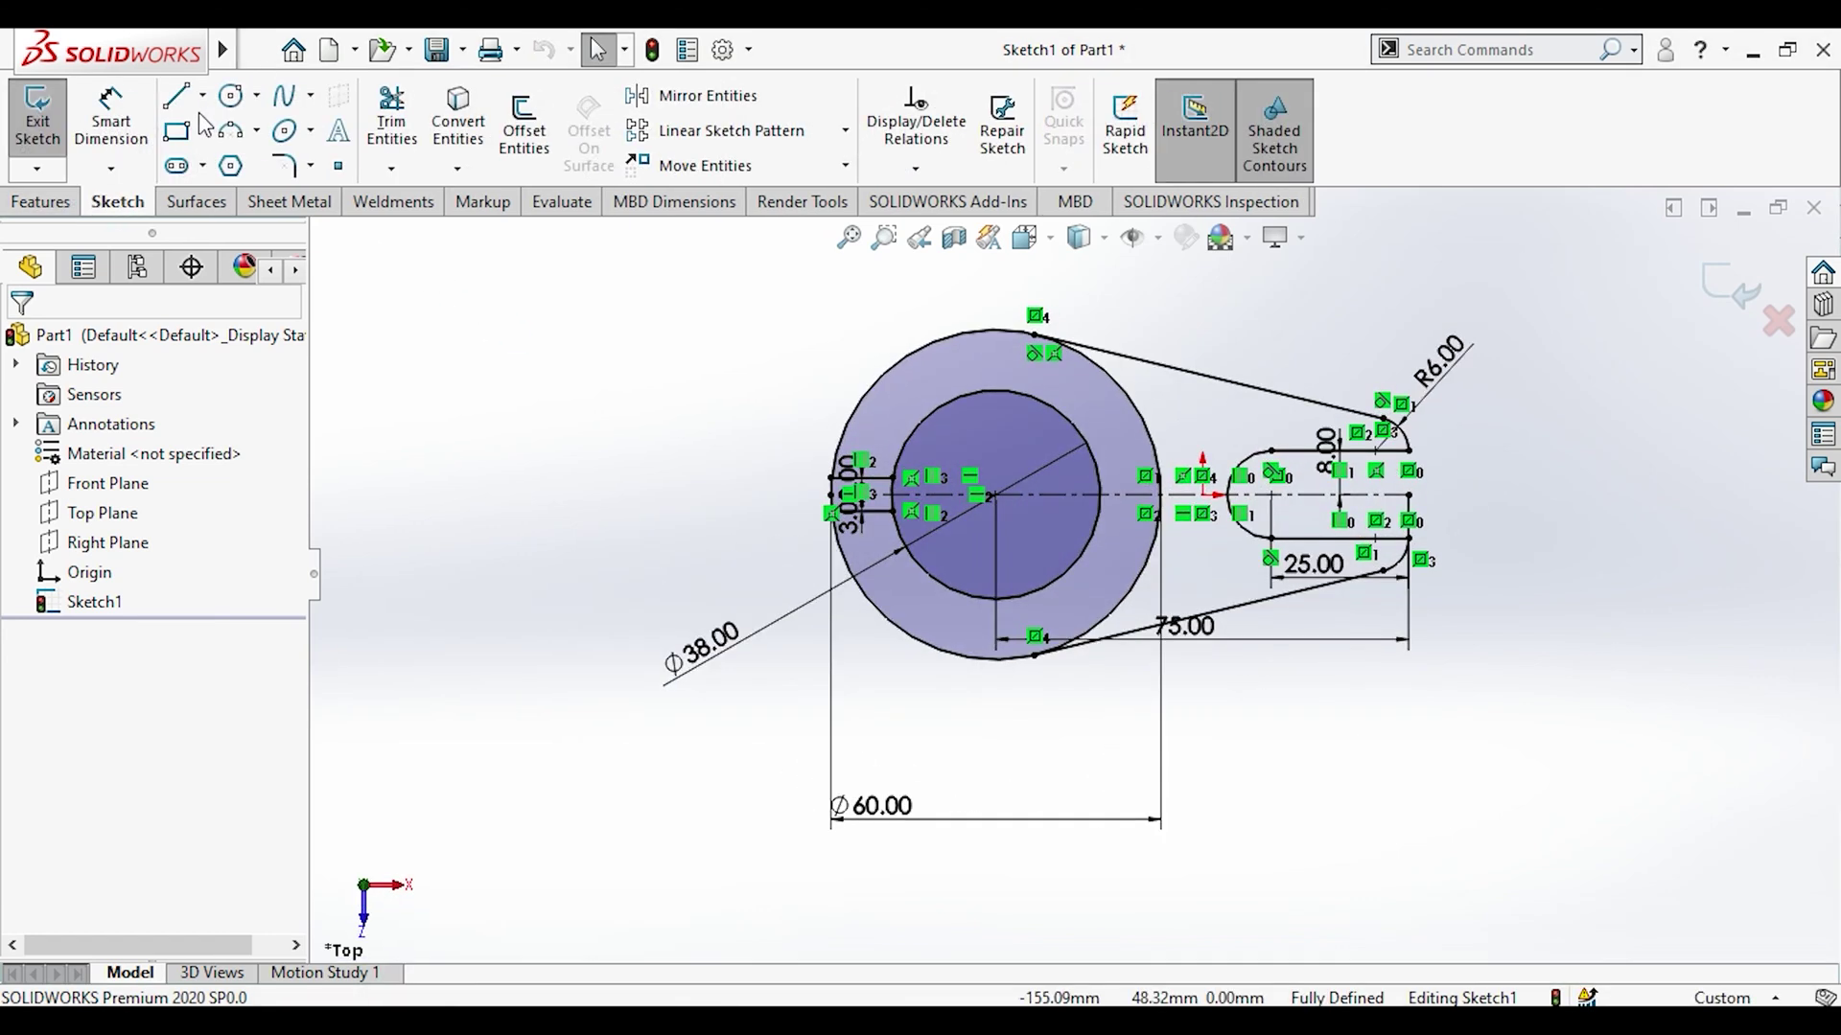
Step: Power-trim the Φ60 inner and outer arcs and the closing line between the 3 mm slot lines
{"action": "left_click", "coordinate": [396, 142]}
{"action": "scroll", "coordinate": [815, 419], "scroll_direction": "down", "scroll_amount": 3}
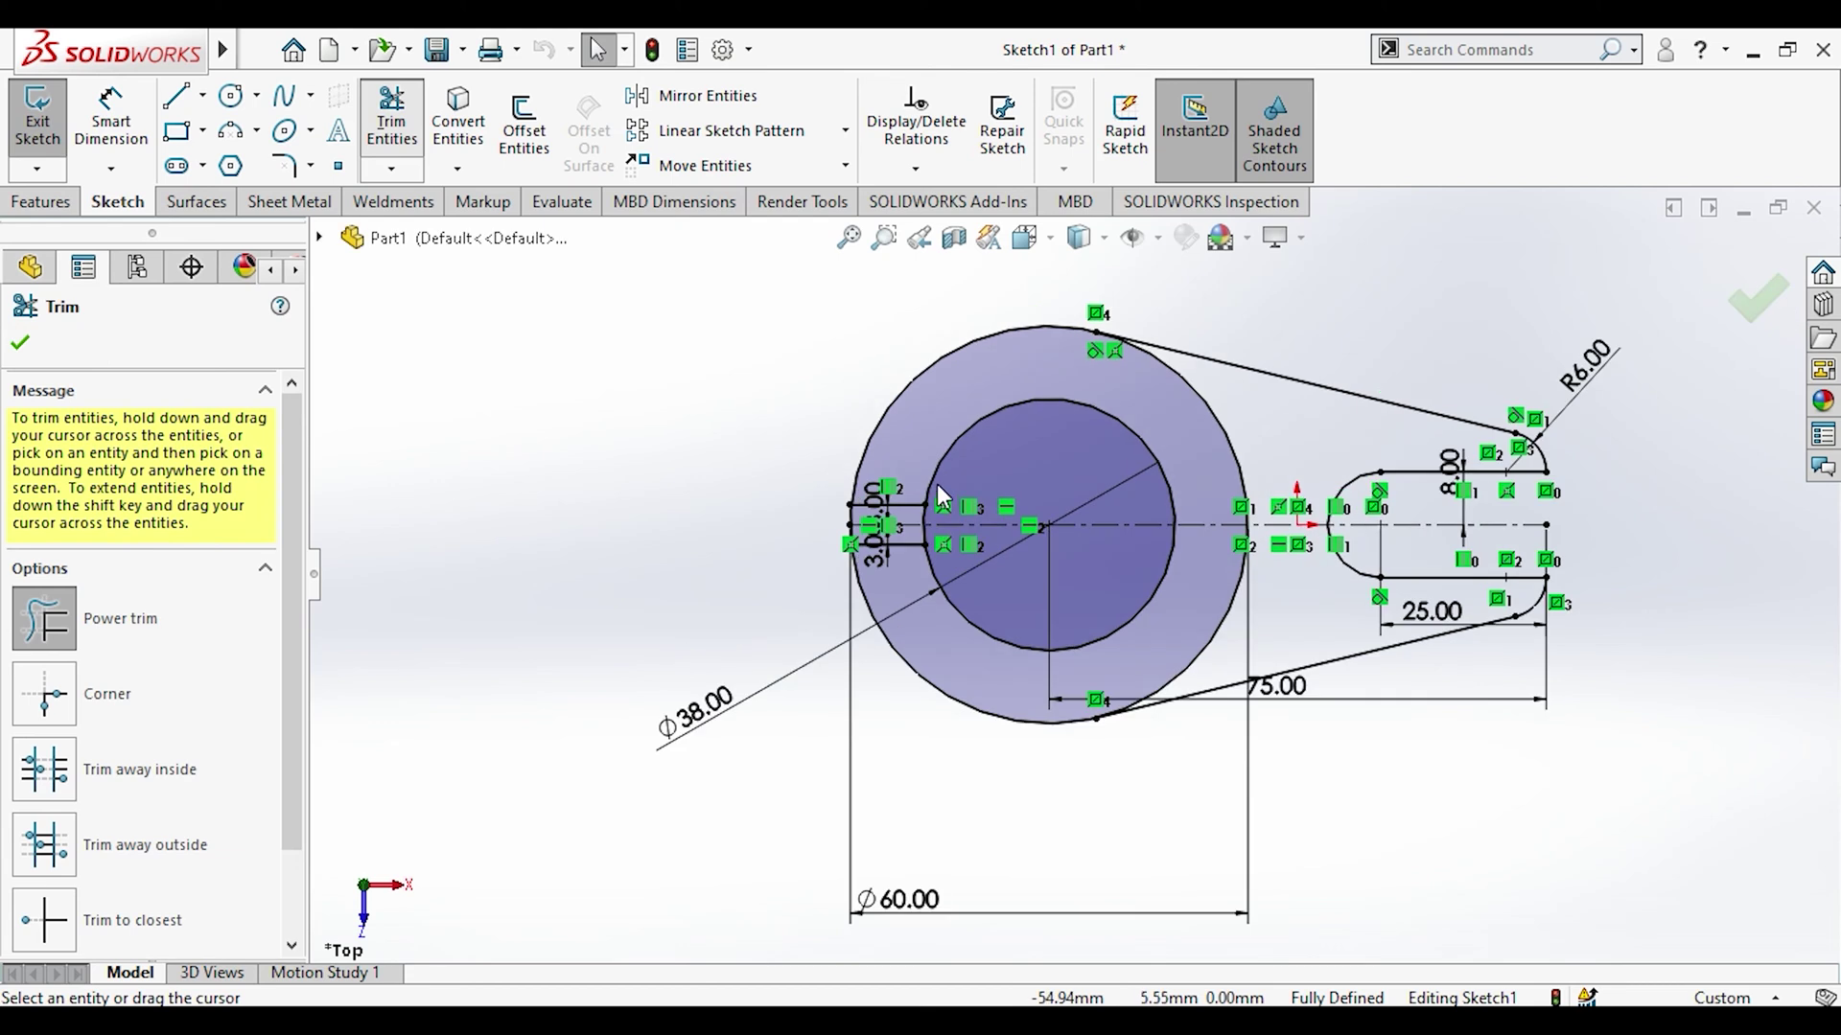
{"action": "scroll", "coordinate": [995, 554], "scroll_direction": "down", "scroll_amount": 3}
{"action": "left_click_drag", "start_coordinate": [935, 571], "coordinate": [905, 572]}
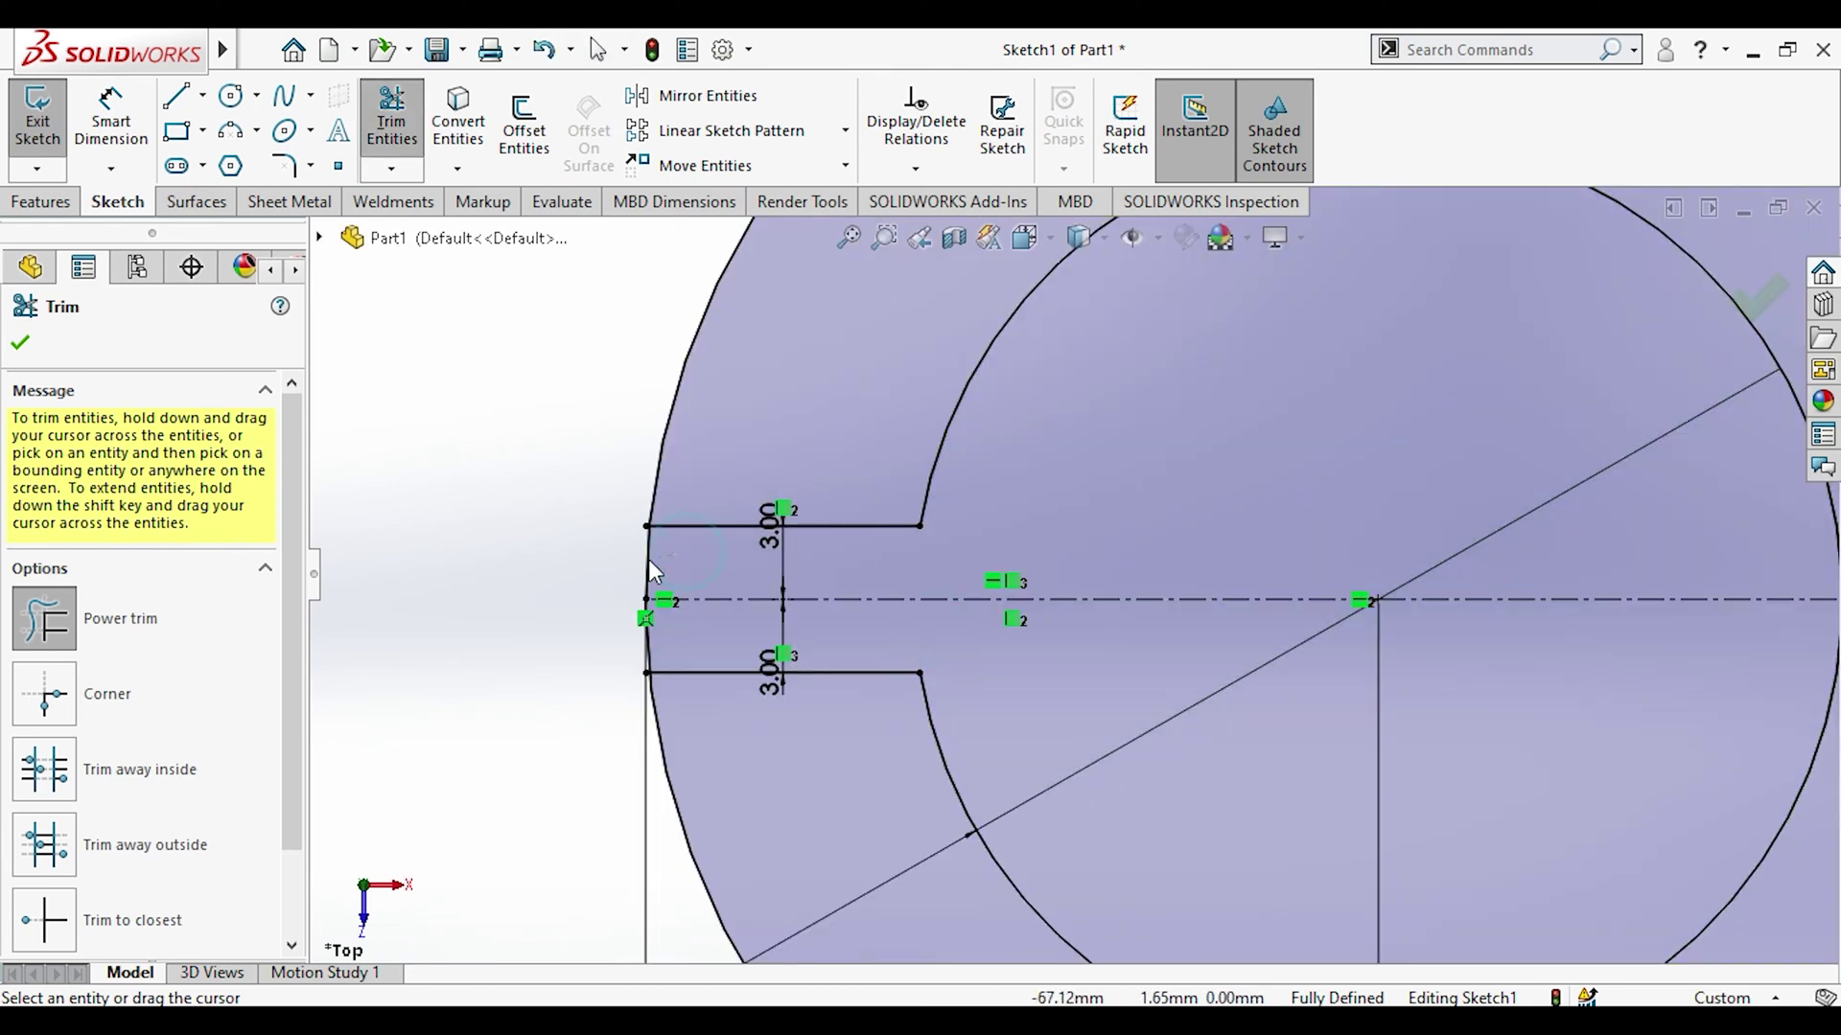
{"action": "left_click_drag", "start_coordinate": [651, 561], "coordinate": [640, 559]}
{"action": "left_click_drag", "start_coordinate": [674, 649], "coordinate": [641, 662]}
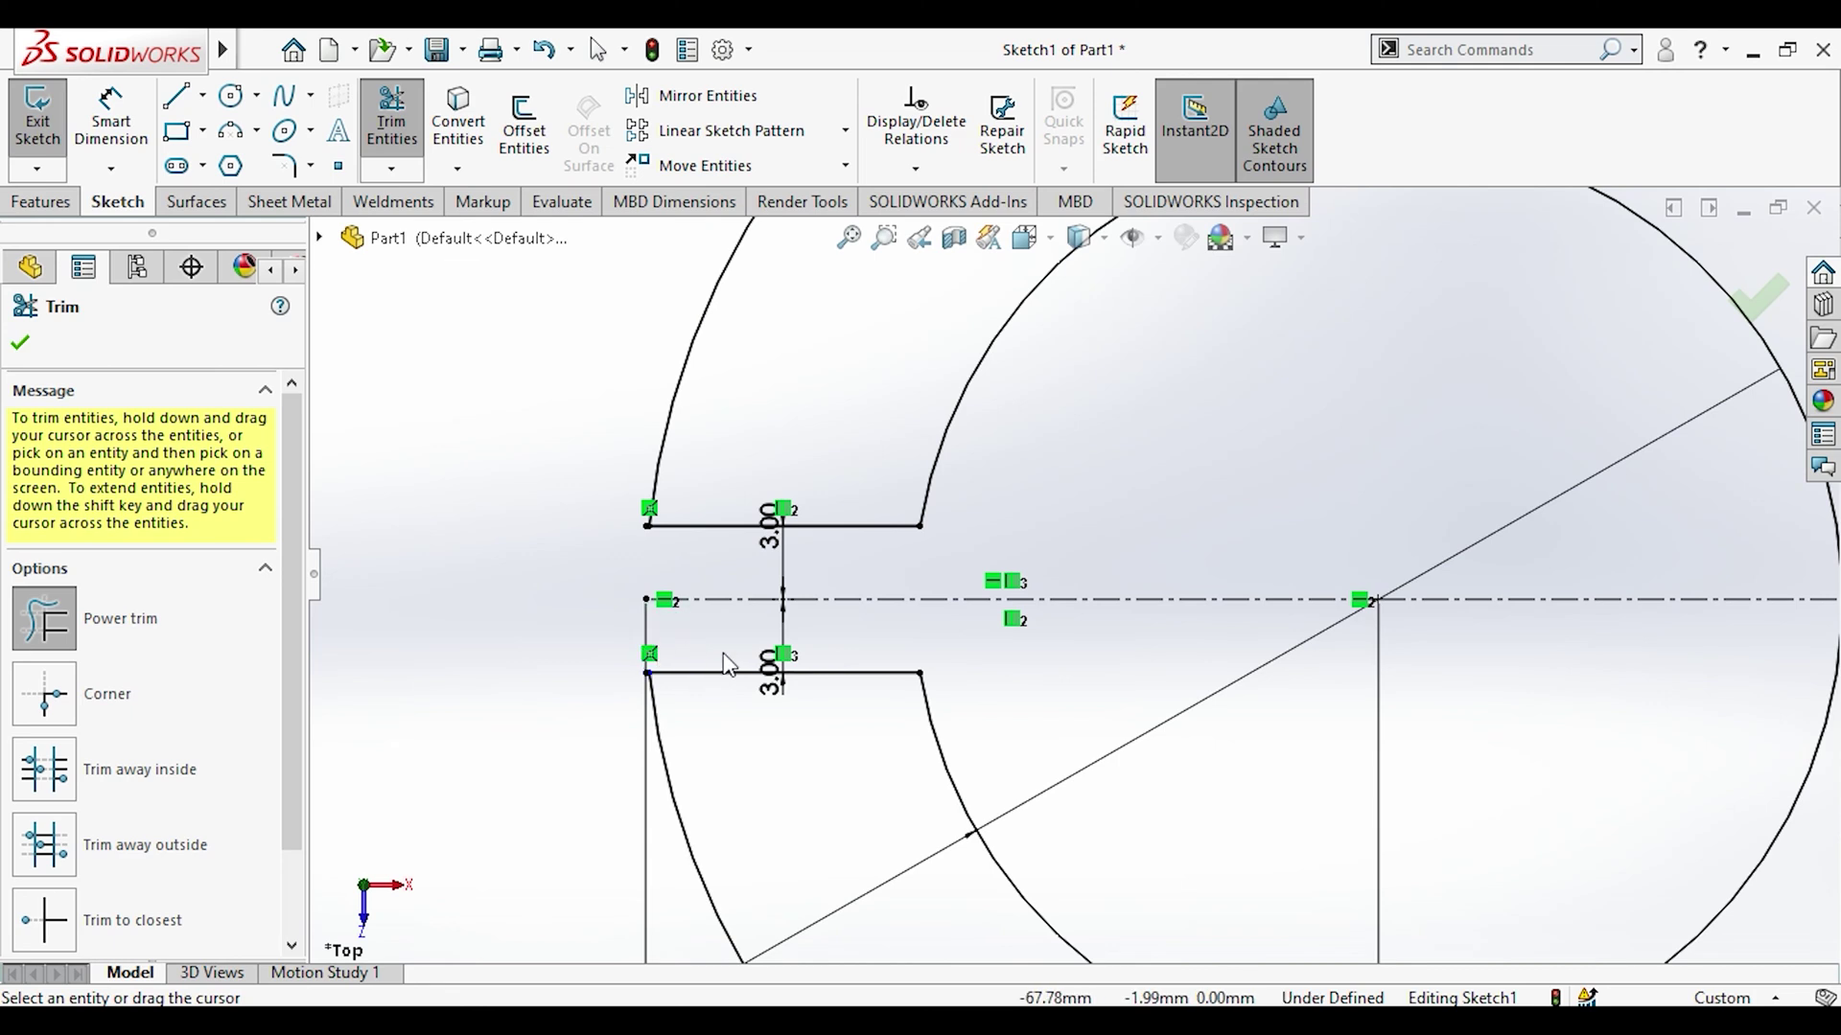
{"action": "scroll", "coordinate": [738, 625], "scroll_direction": "up", "scroll_amount": 2}
{"action": "scroll", "coordinate": [738, 625], "scroll_direction": "up", "scroll_amount": 3}
{"action": "scroll", "coordinate": [739, 625], "scroll_direction": "up", "scroll_amount": 3}
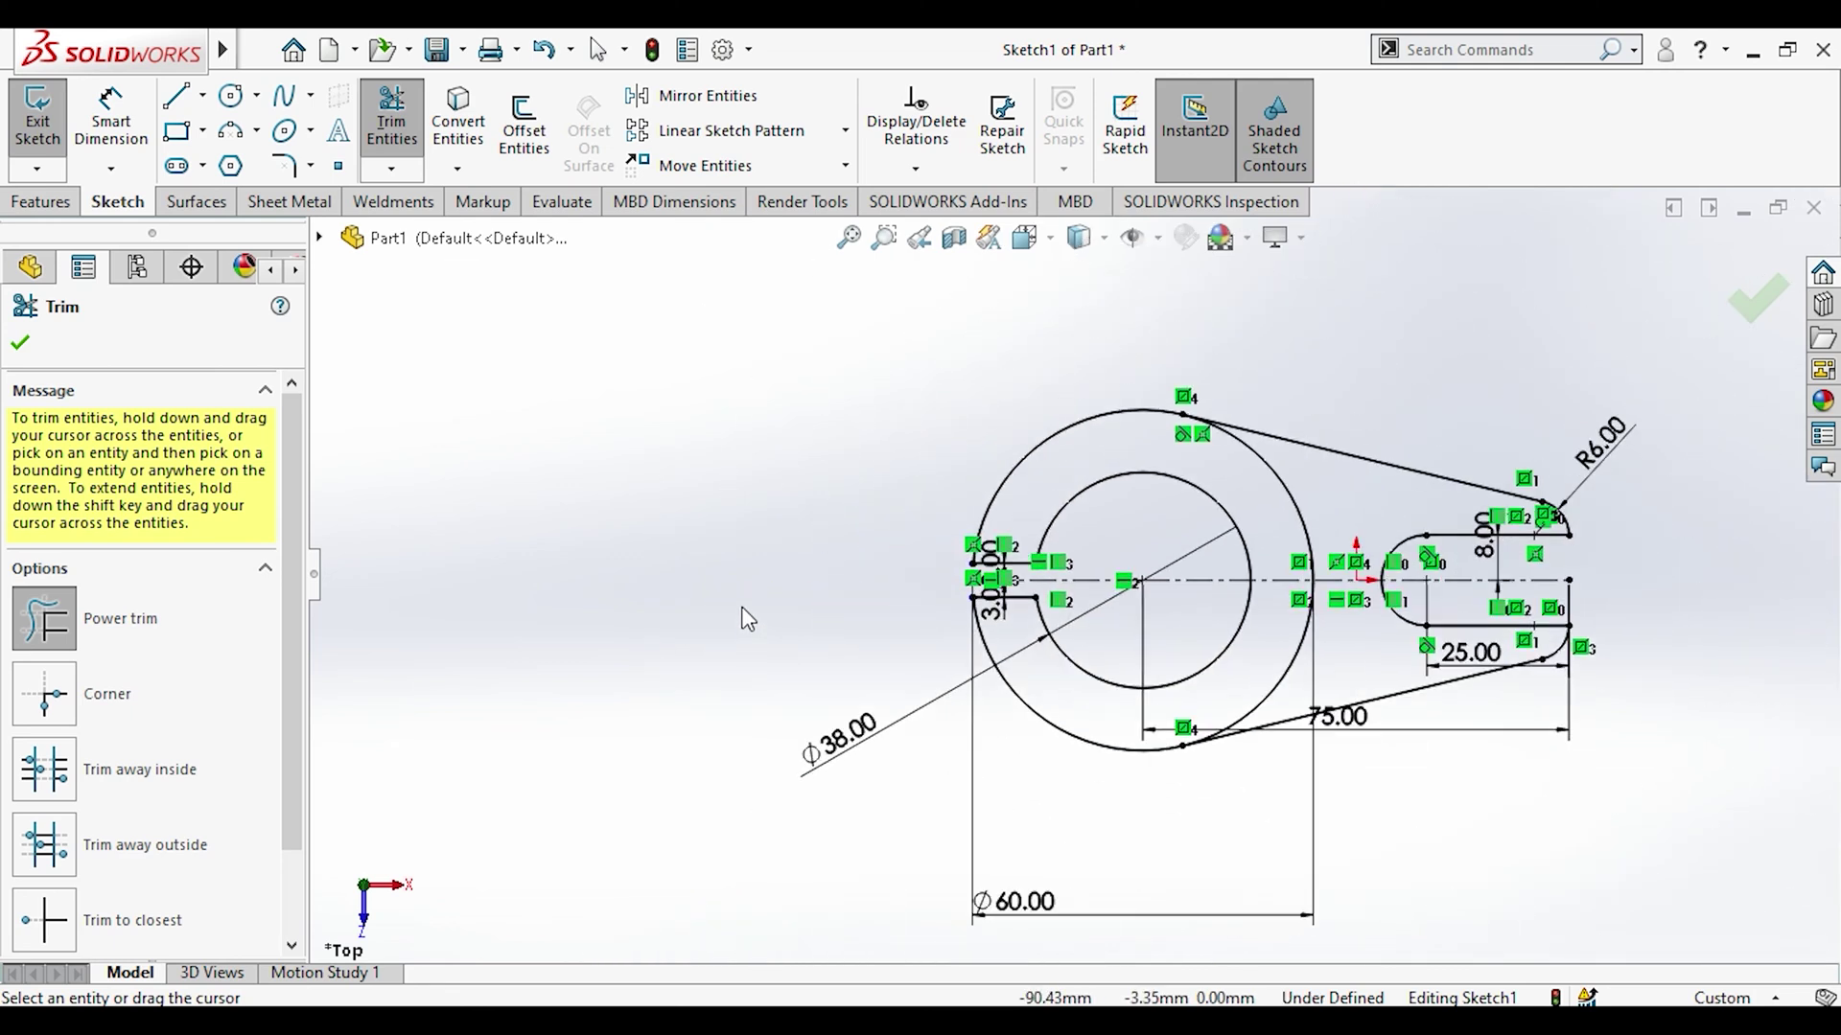
{"action": "scroll", "coordinate": [743, 621], "scroll_direction": "up", "scroll_amount": 1}
{"action": "key", "text": "Escape"}
{"action": "left_click", "coordinate": [67, 213]}
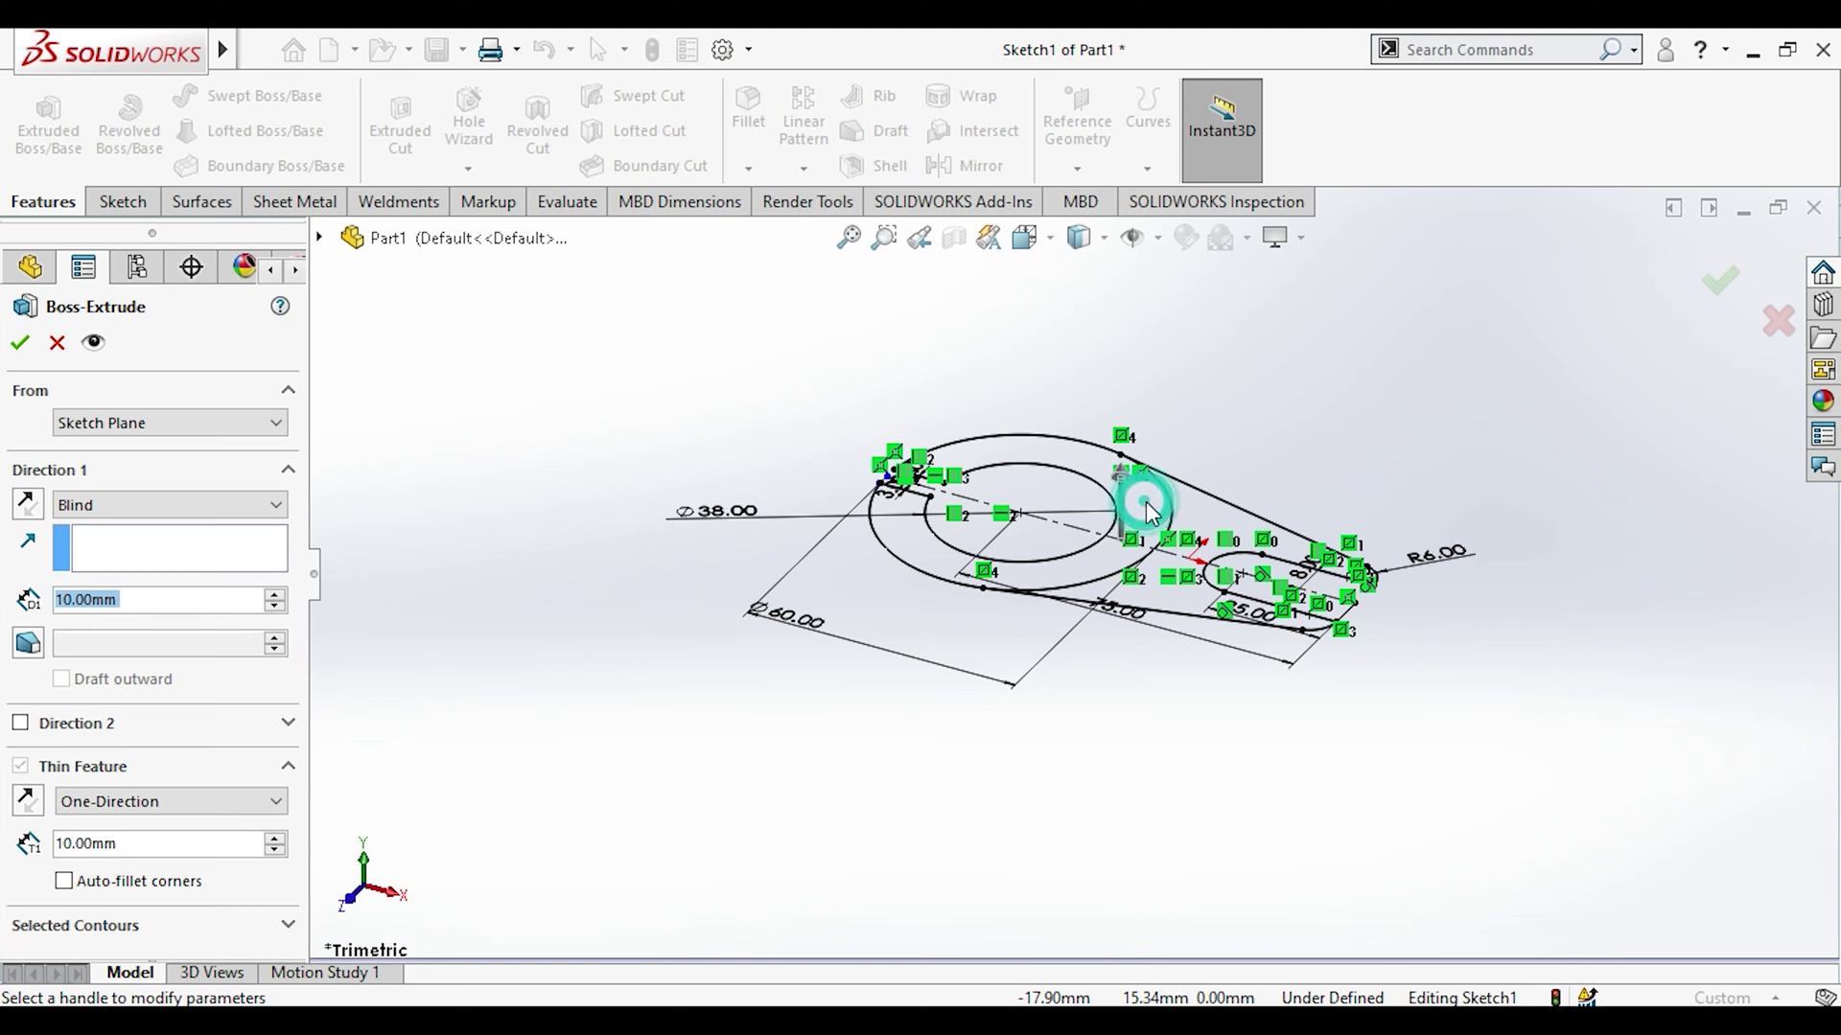
Step: Select the ring-and-tab and arm regions as extrusion contours and turn off Thin Feature
{"action": "left_click", "coordinate": [1146, 505]}
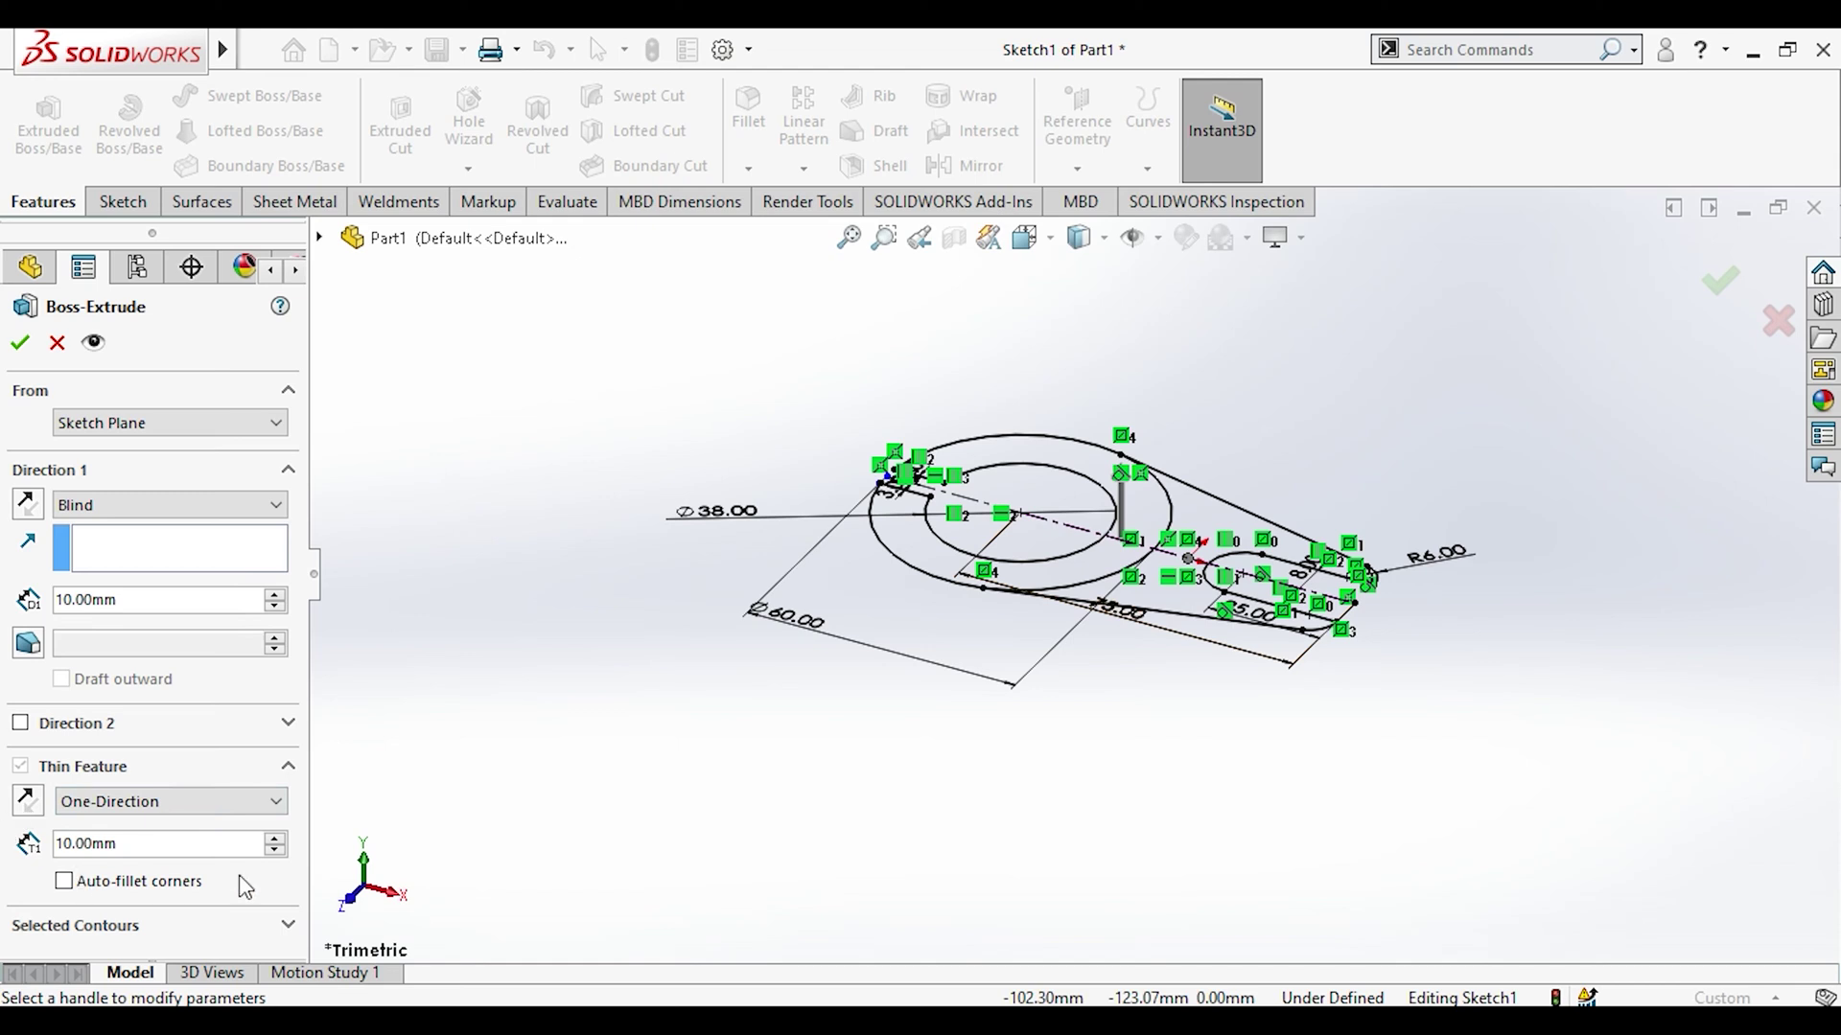
{"action": "left_click", "coordinate": [251, 932]}
{"action": "left_click_drag", "start_coordinate": [296, 832], "coordinate": [296, 882]}
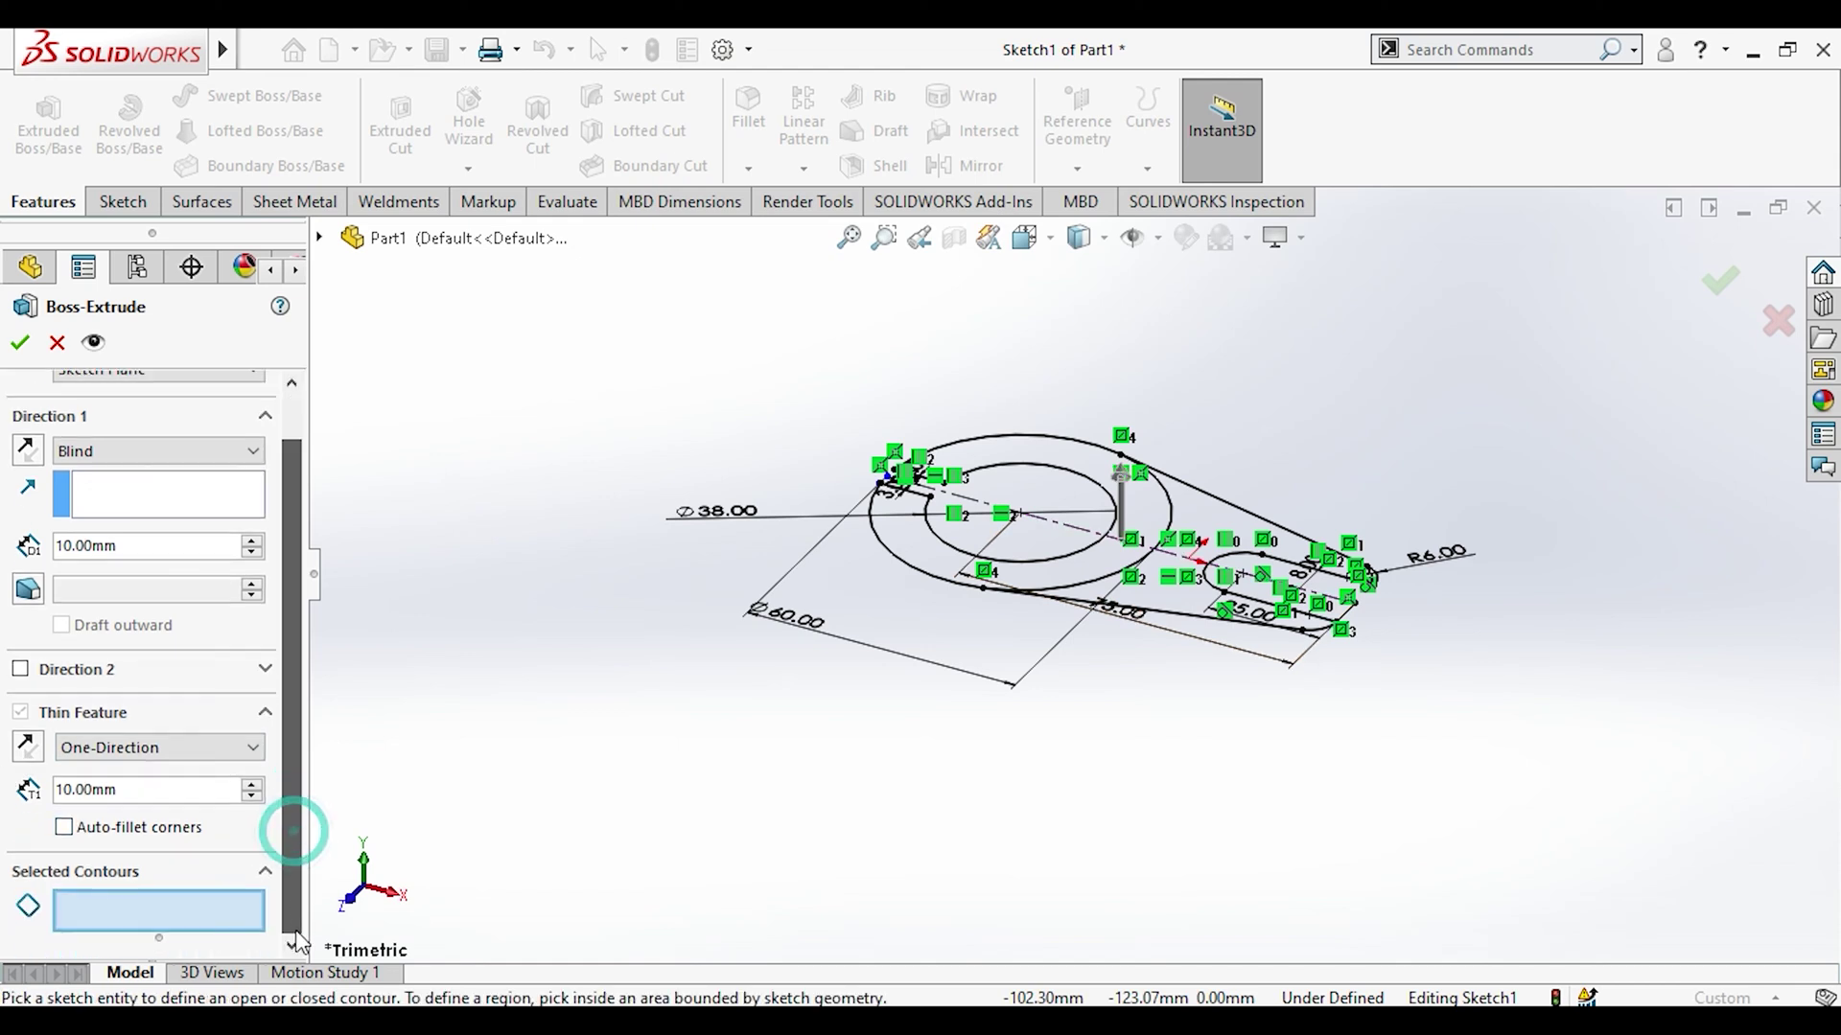
{"action": "left_click", "coordinate": [1165, 602]}
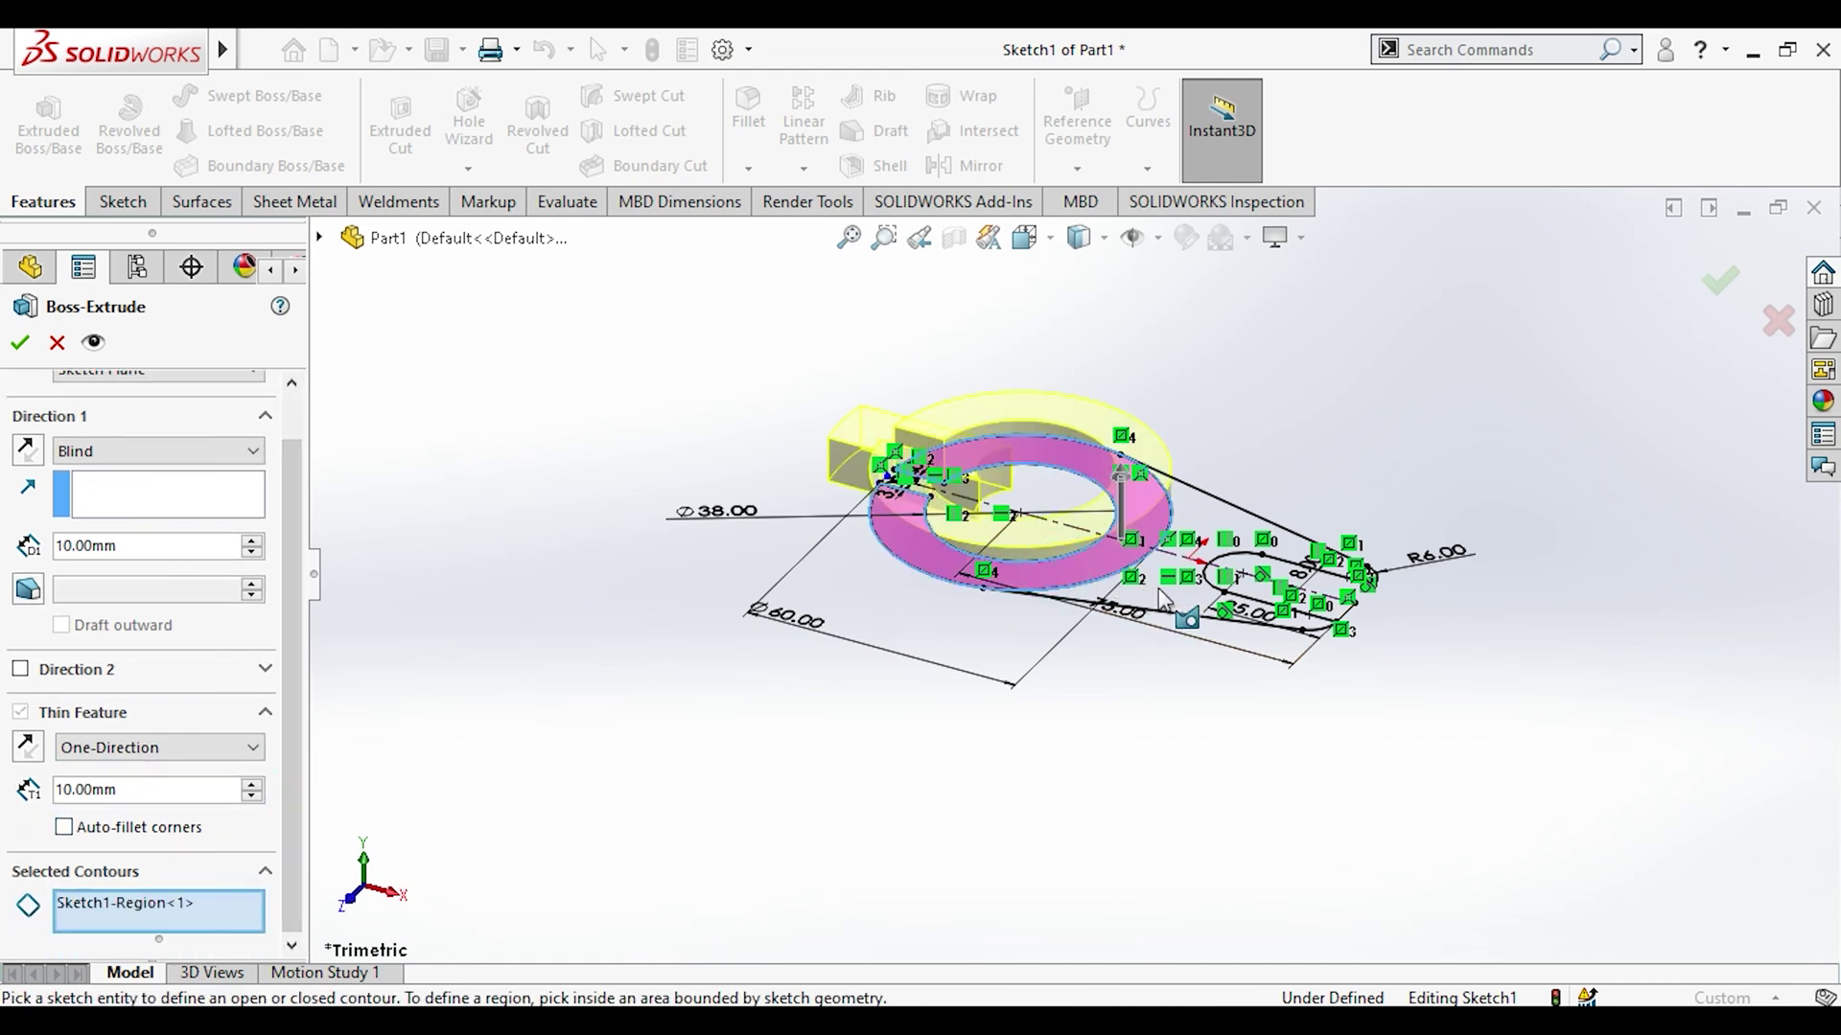
{"action": "left_click", "coordinate": [1162, 599]}
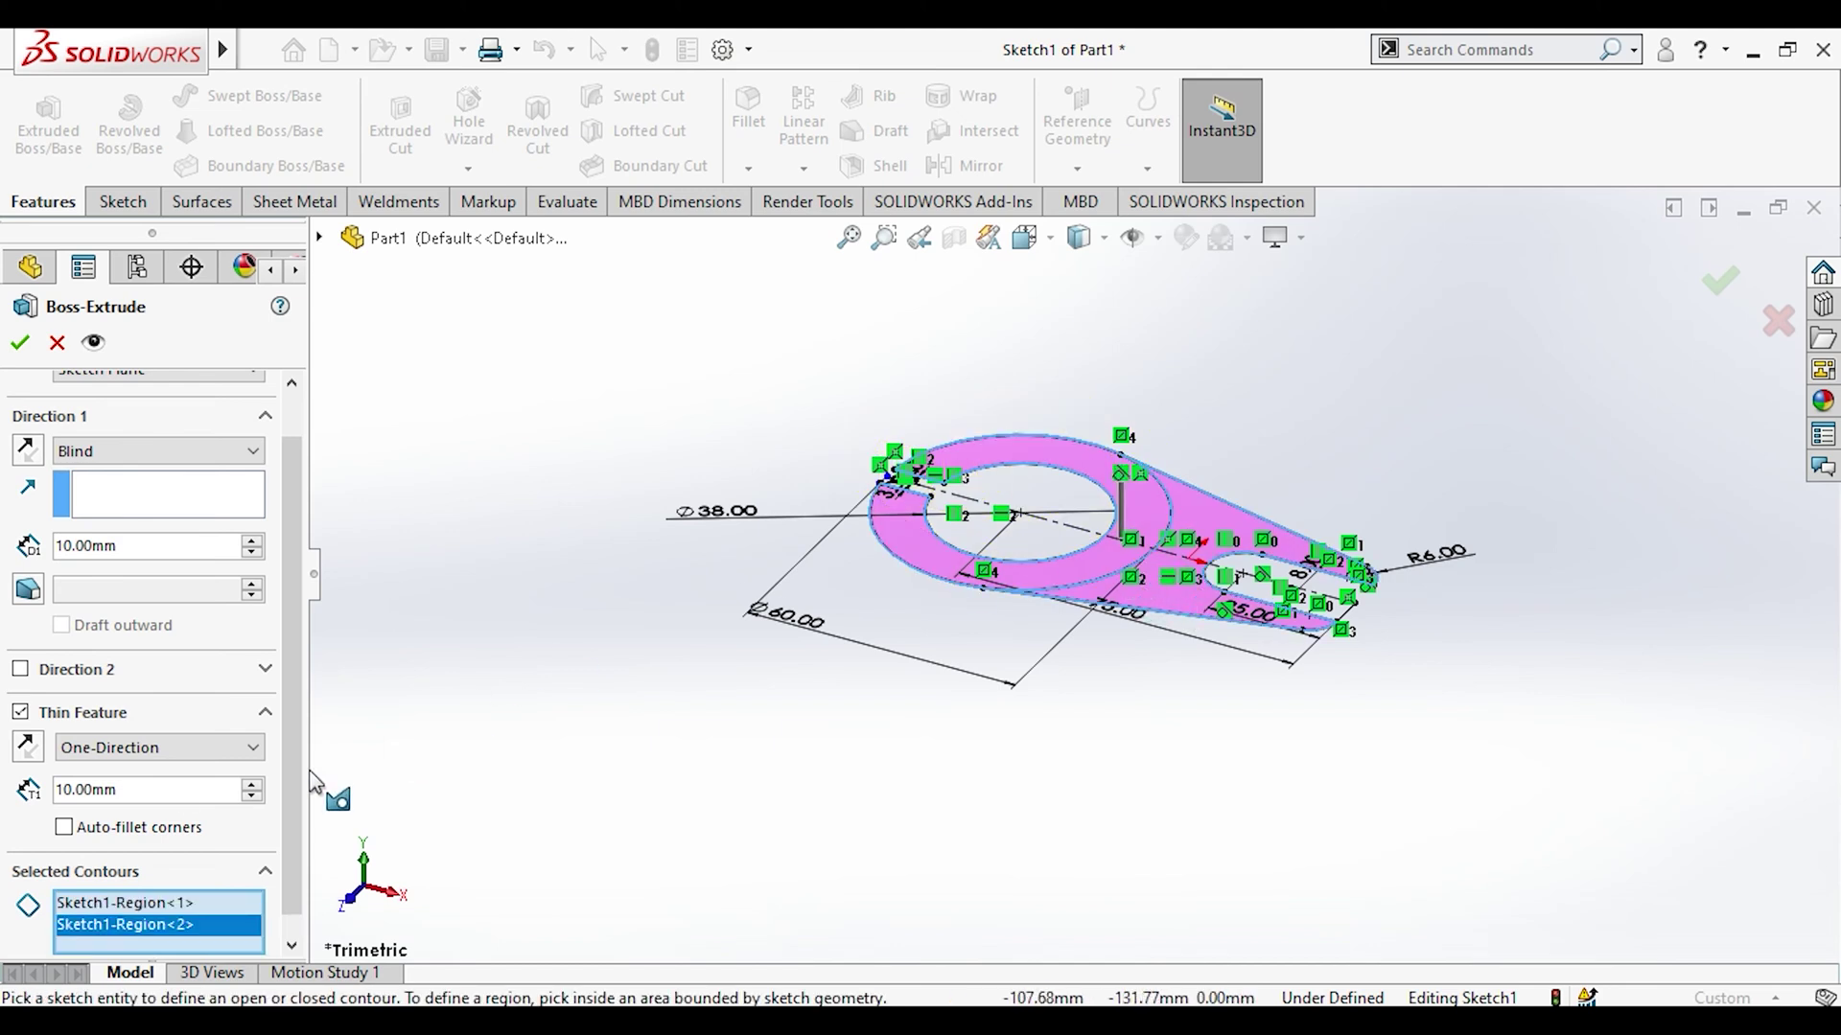
{"action": "left_click", "coordinate": [29, 712]}
Step: Extrude the profile 44 mm with a Mid Plane end condition to create Boss-Extrude1
{"action": "left_click_drag", "start_coordinate": [123, 599], "coordinate": [33, 601]}
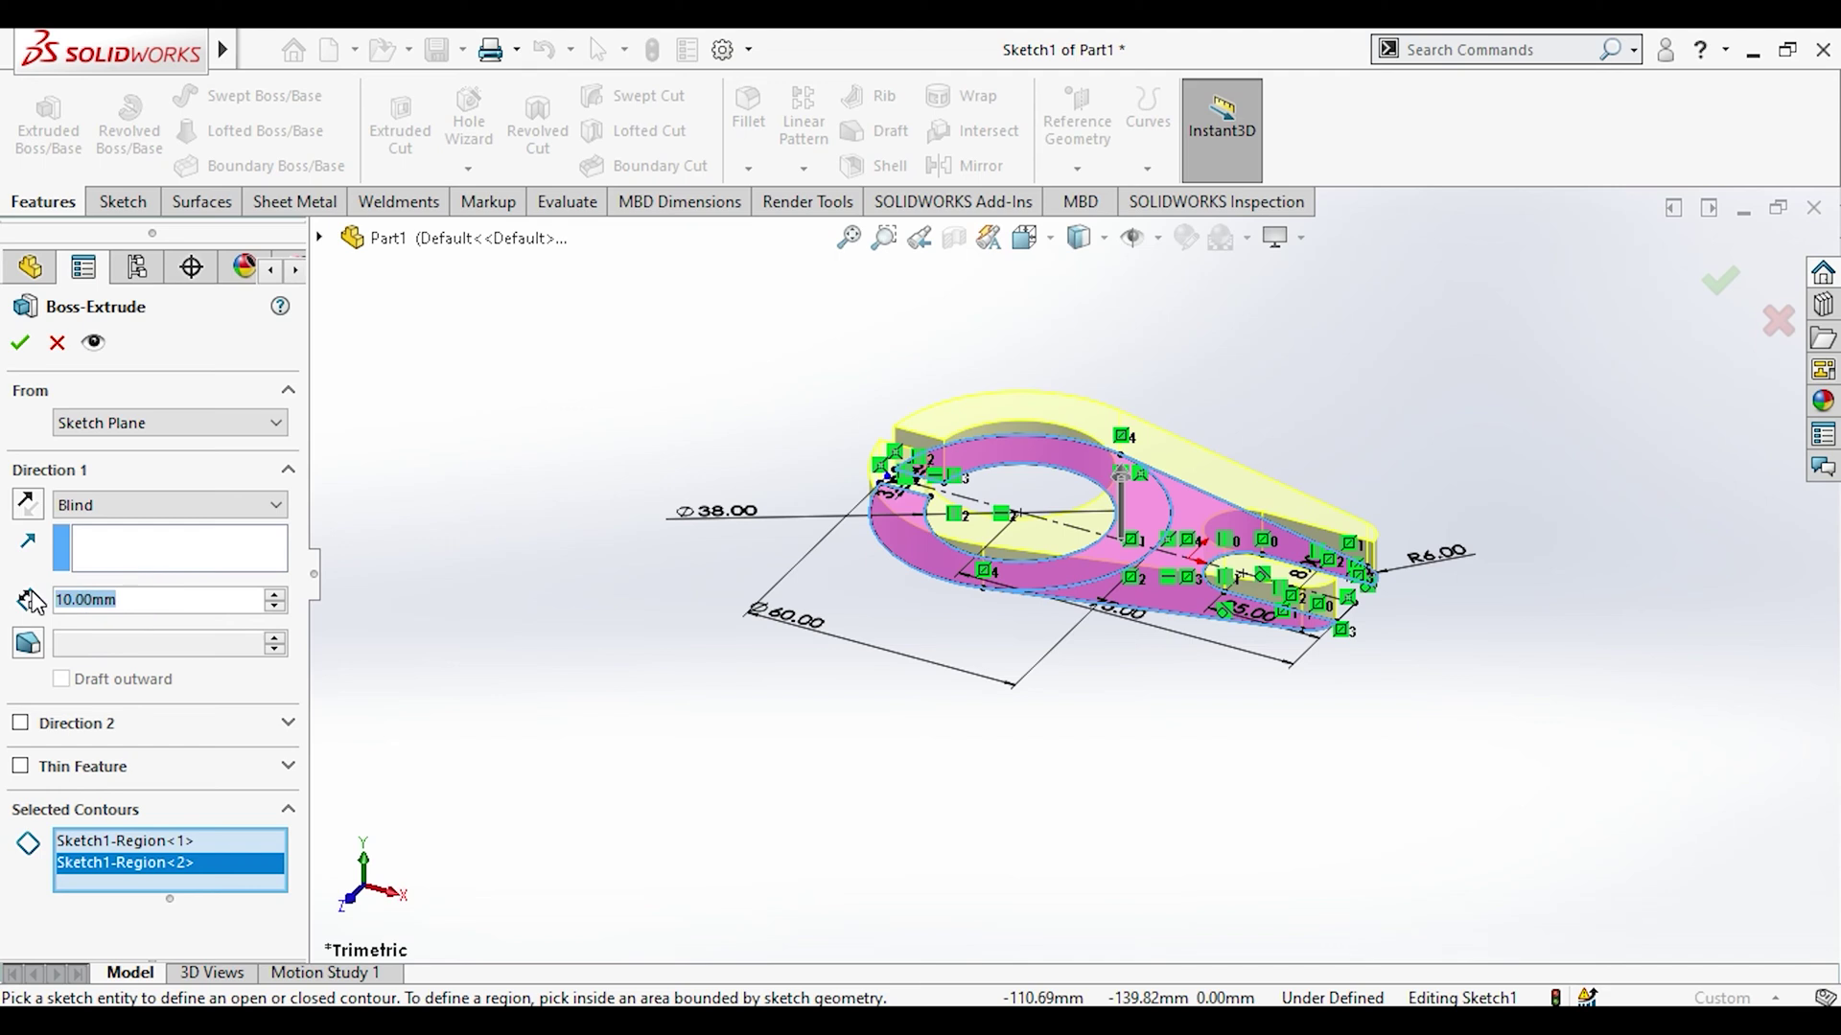
{"action": "type", "text": "44"}
{"action": "key", "text": "Return"}
{"action": "left_click", "coordinate": [112, 505]}
{"action": "left_click", "coordinate": [86, 612]}
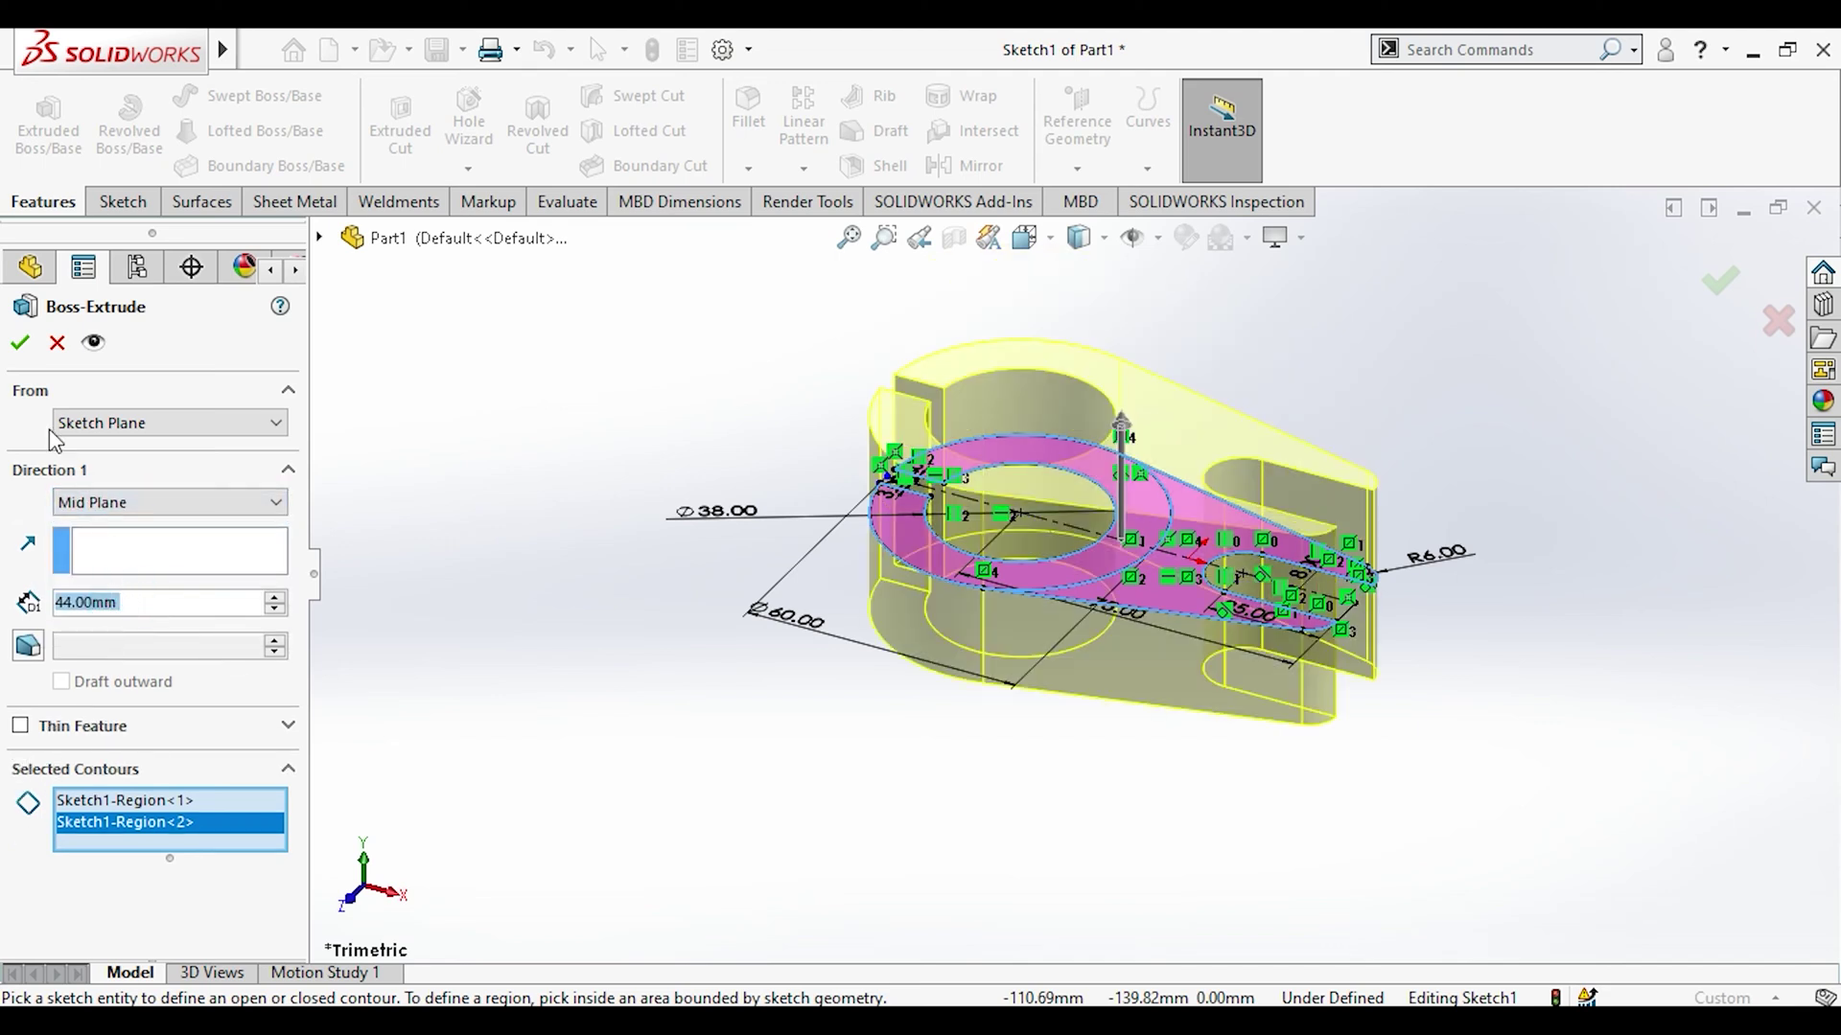
{"action": "left_click", "coordinate": [21, 345]}
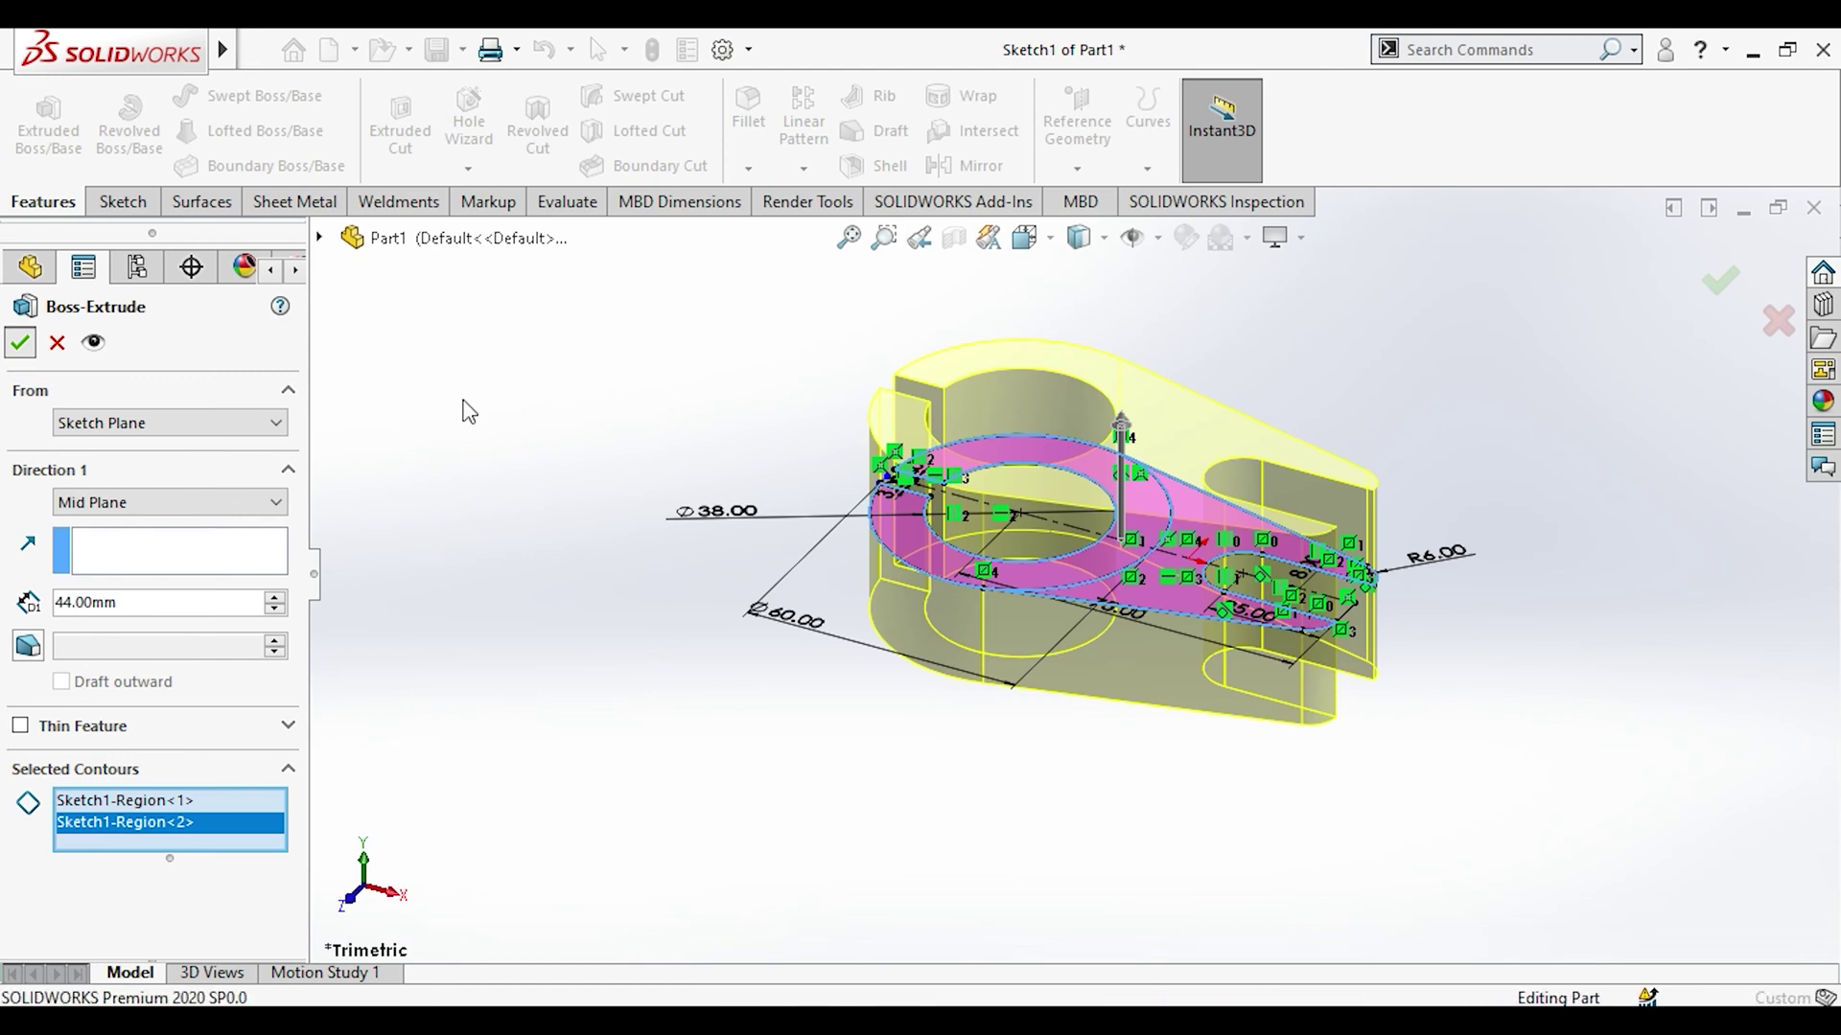
{"action": "mouse_move", "coordinate": [522, 411]}
{"action": "middle_mouse_down"}
{"action": "mouse_move", "coordinate": [596, 692]}
{"action": "mouse_move", "coordinate": [575, 530]}
{"action": "mouse_move", "coordinate": [947, 612]}
{"action": "middle_mouse_up"}
{"action": "scroll", "coordinate": [947, 611], "scroll_direction": "up", "scroll_amount": 2}
{"action": "scroll", "coordinate": [1043, 689], "scroll_direction": "down", "scroll_amount": 2}
{"action": "key", "text": "alt+Tab"}
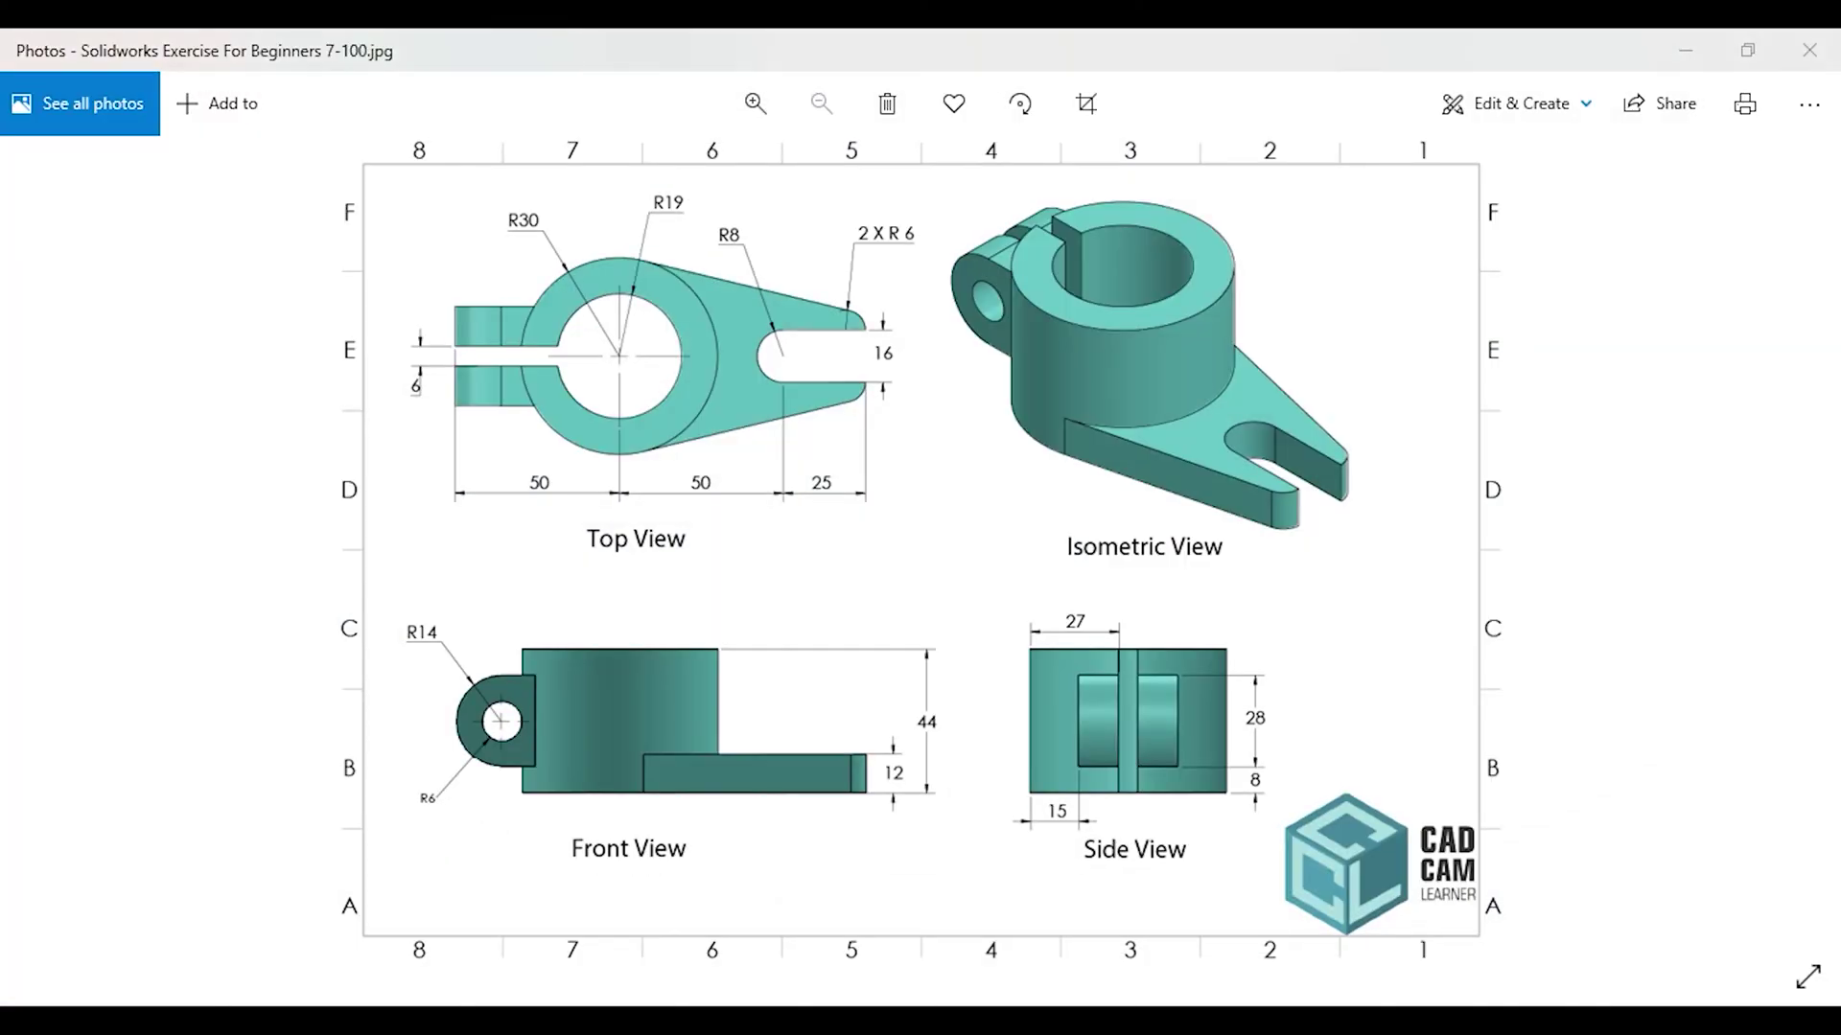
{"action": "key", "text": "alt+Tab"}
{"action": "mouse_move", "coordinate": [913, 623]}
{"action": "middle_mouse_down"}
{"action": "mouse_move", "coordinate": [967, 361]}
{"action": "mouse_move", "coordinate": [1162, 368]}
{"action": "mouse_move", "coordinate": [883, 399]}
{"action": "mouse_move", "coordinate": [968, 611]}
{"action": "mouse_move", "coordinate": [1074, 587]}
{"action": "middle_mouse_up"}
{"action": "key", "text": "space"}
{"action": "left_click", "coordinate": [824, 750]}
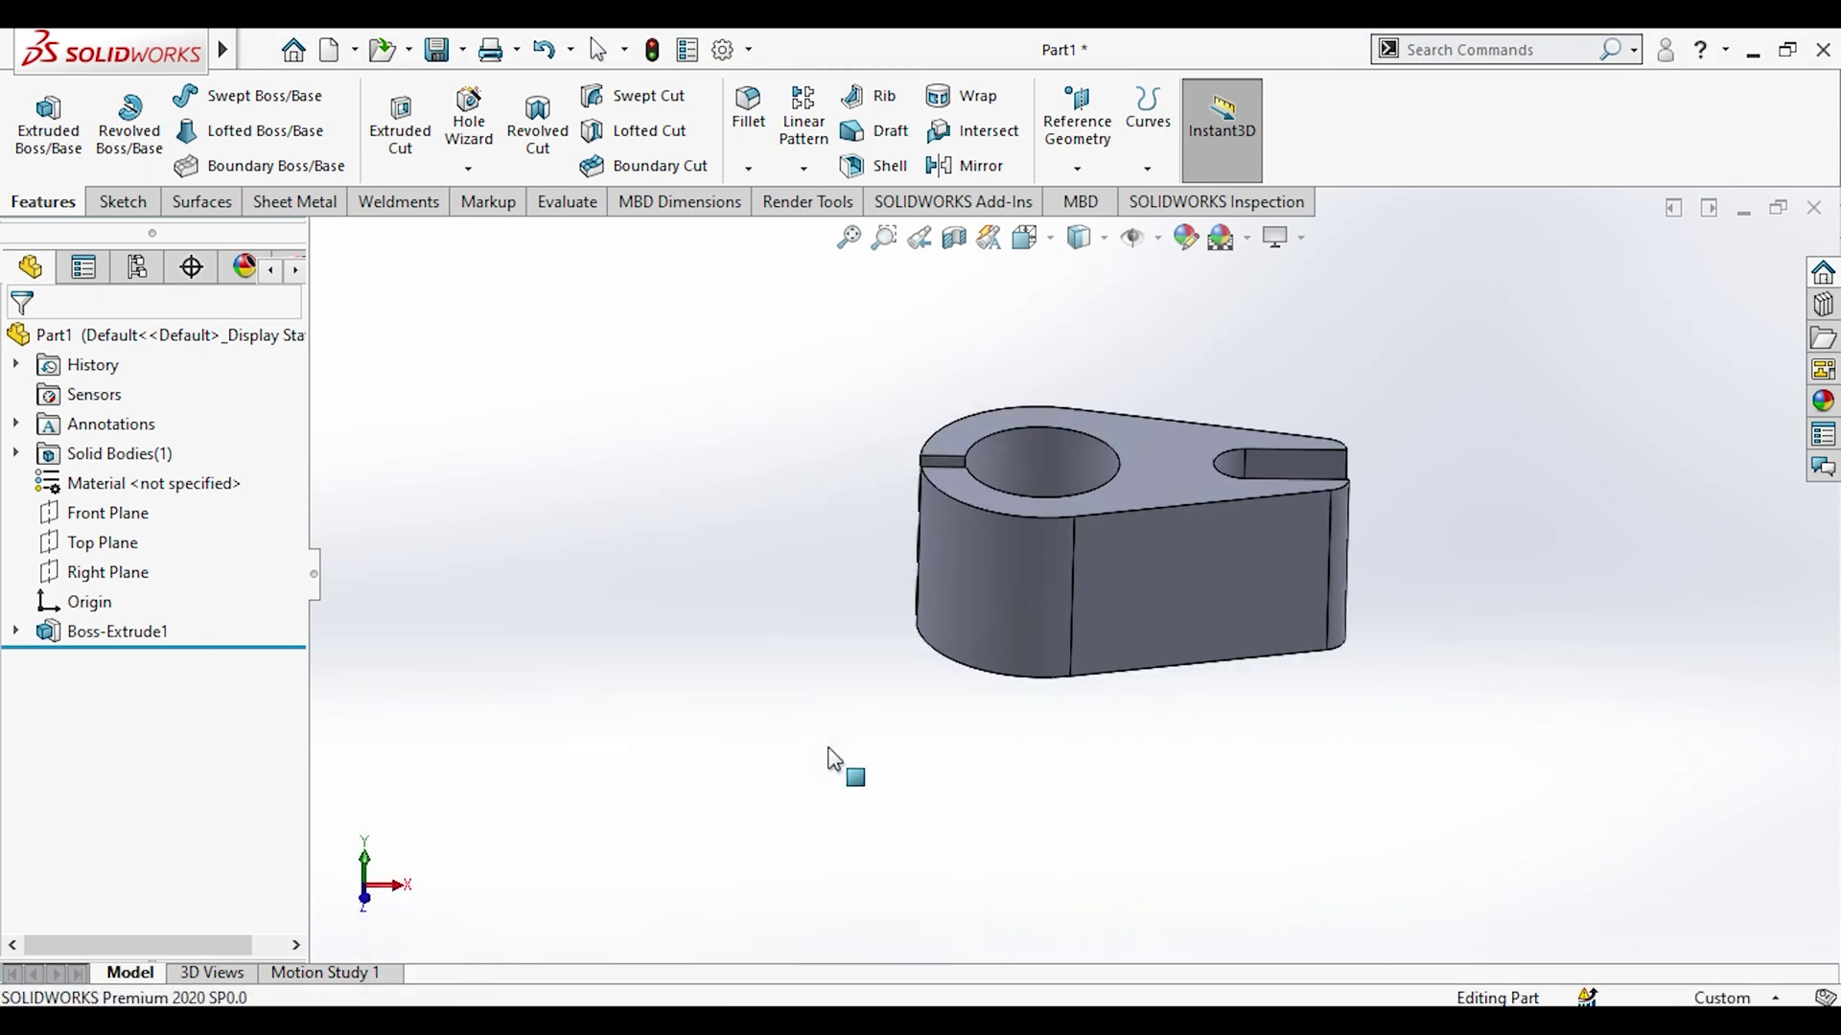
Step: Draw a corner rectangle from the slot edge down to the lower left
{"action": "left_click", "coordinate": [179, 131]}
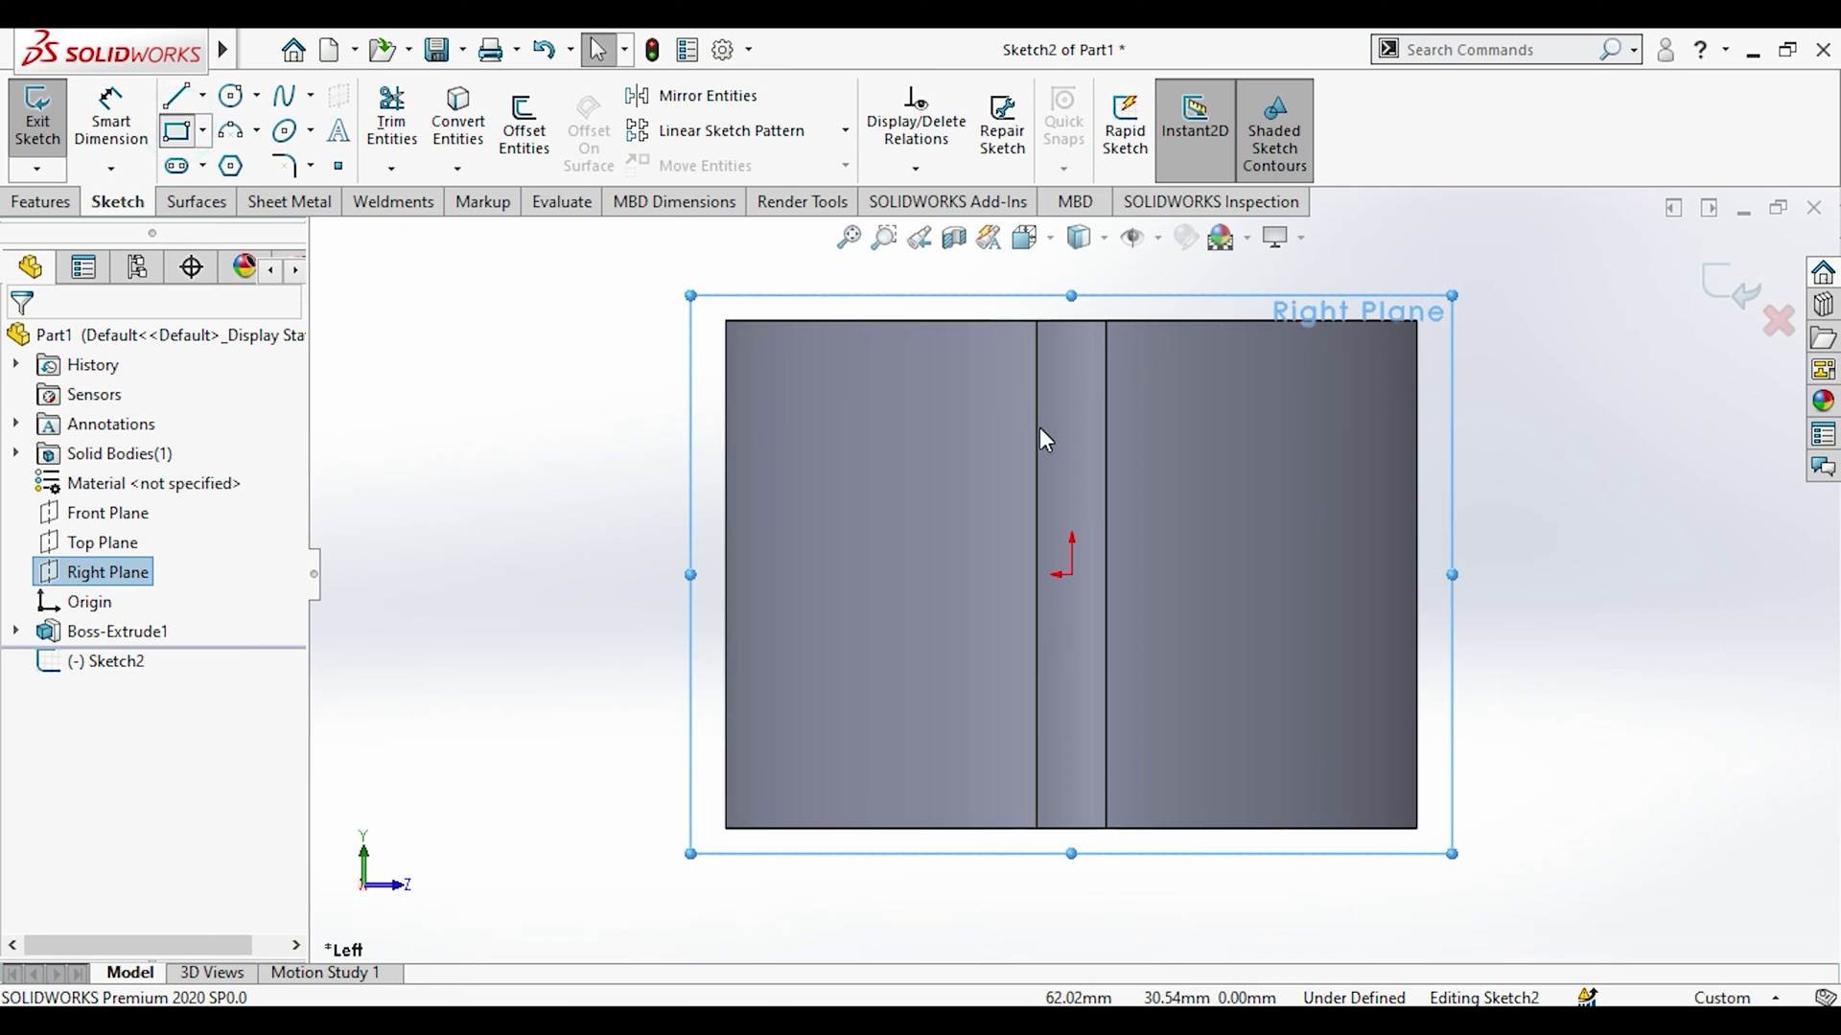
{"action": "left_click", "coordinate": [1035, 415]}
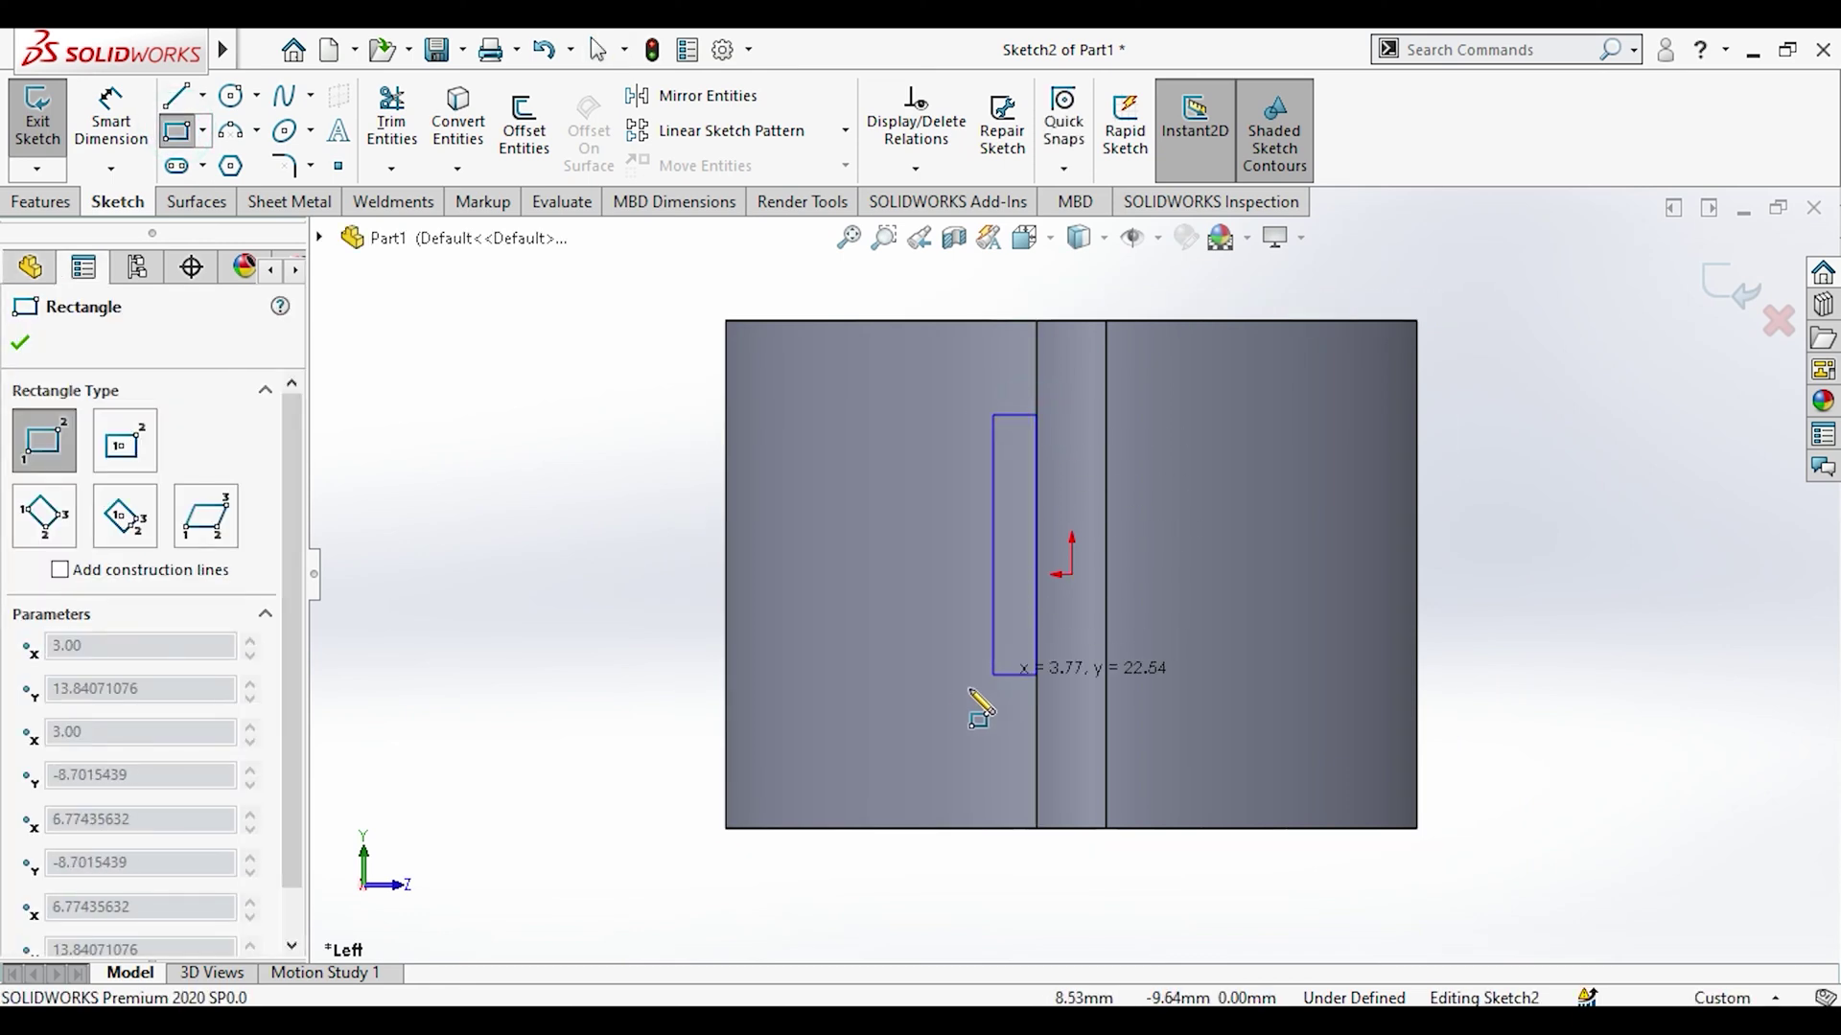
{"action": "left_click", "coordinate": [911, 706]}
{"action": "key", "text": "Escape"}
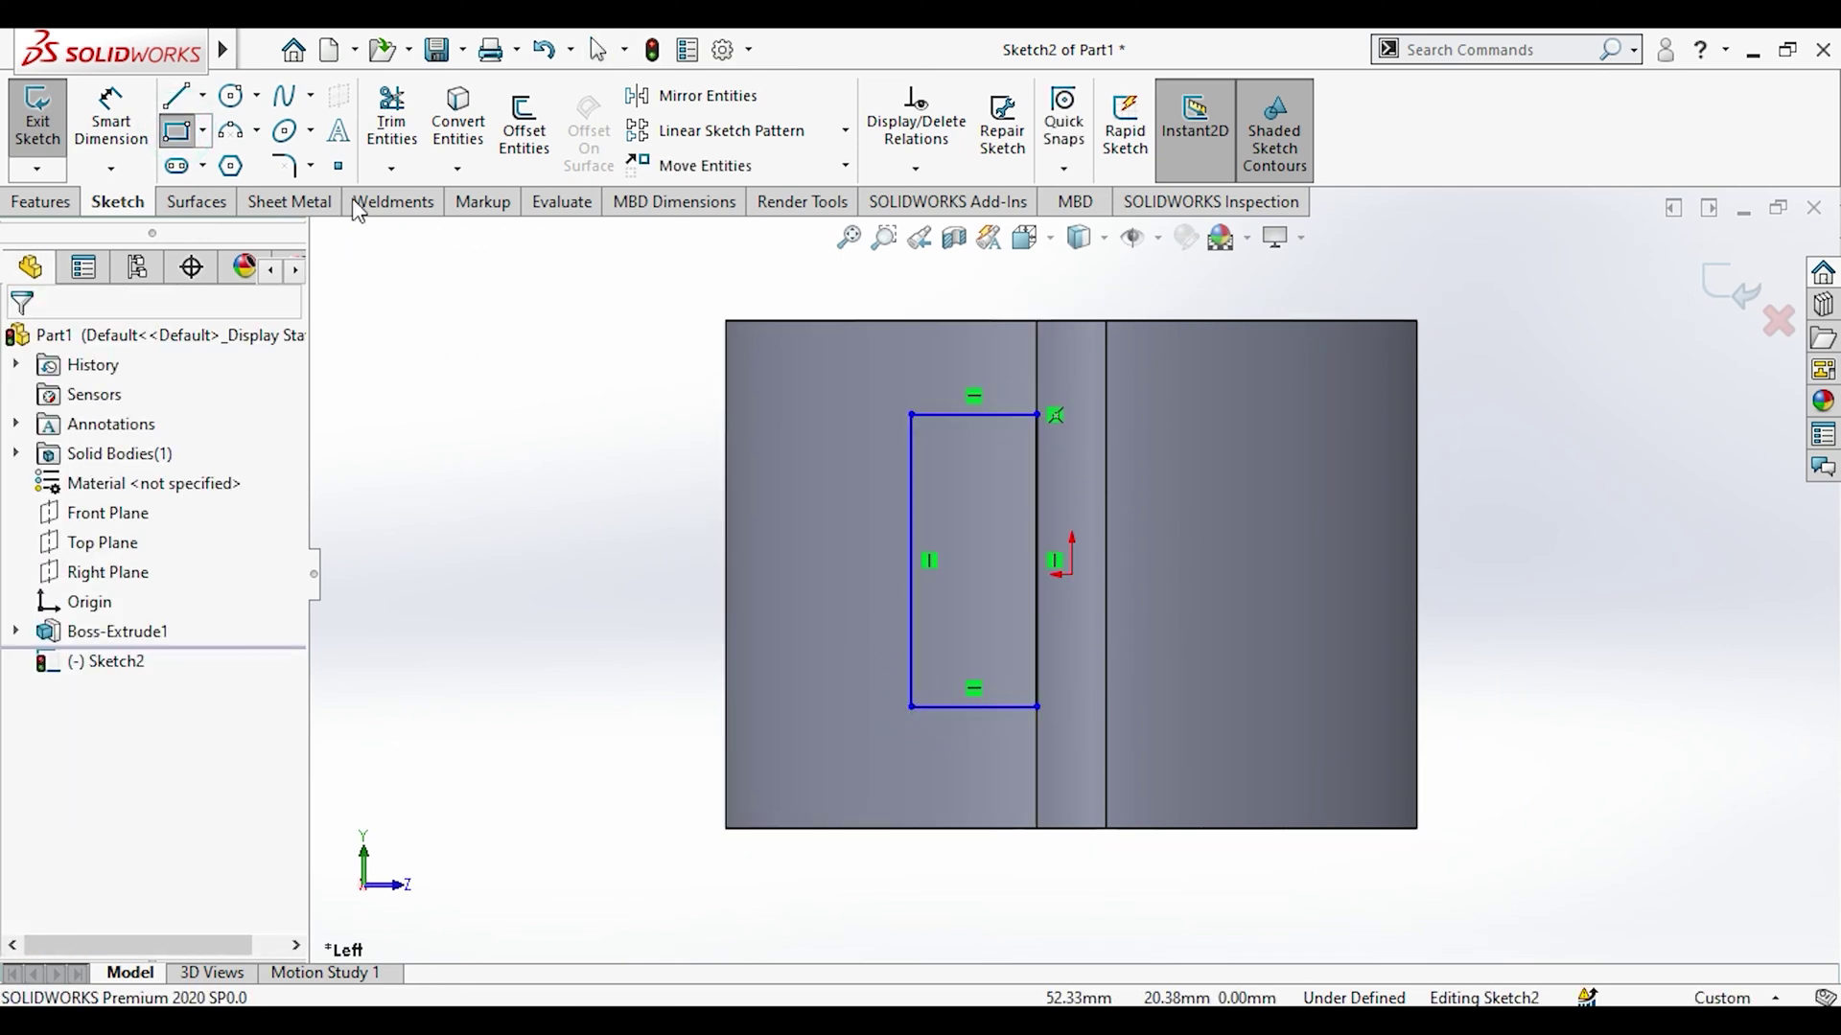
Step: Draw a vertical centerline from the origin down below the part
{"action": "left_click", "coordinate": [203, 95]}
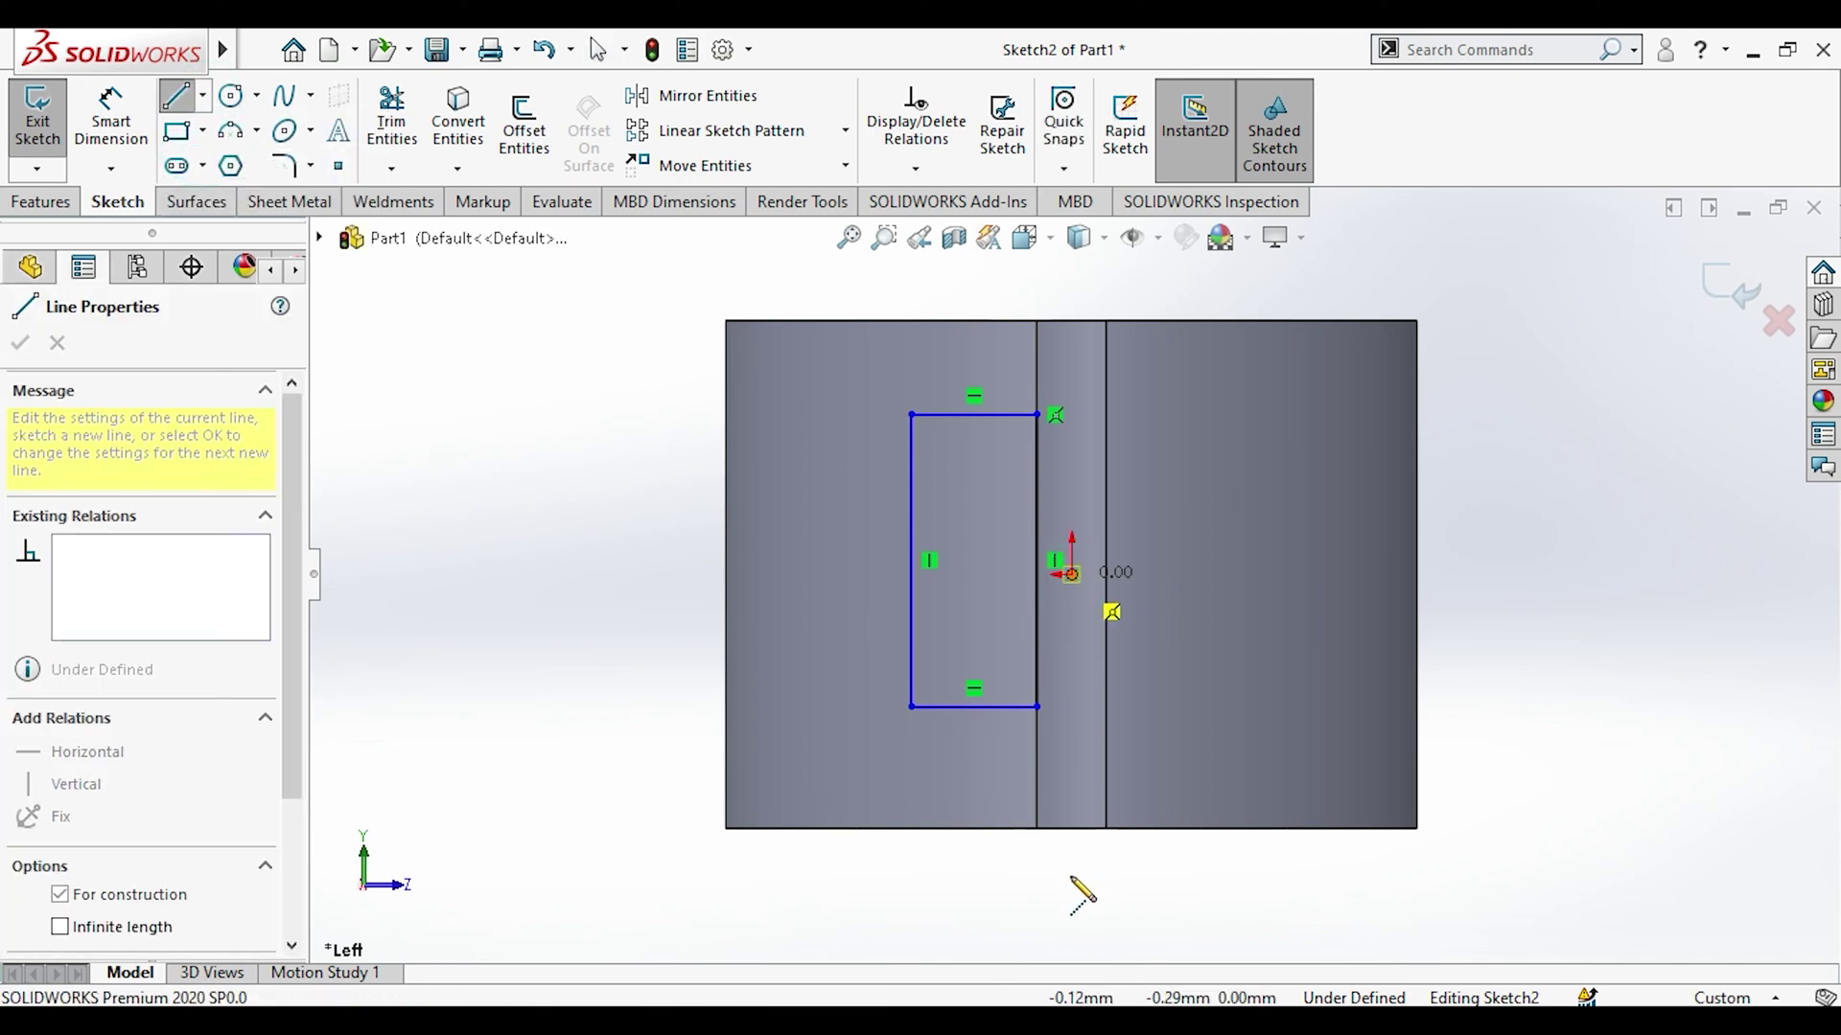
{"action": "left_click", "coordinate": [1072, 593]}
{"action": "left_click", "coordinate": [1071, 877]}
{"action": "key", "text": "Escape"}
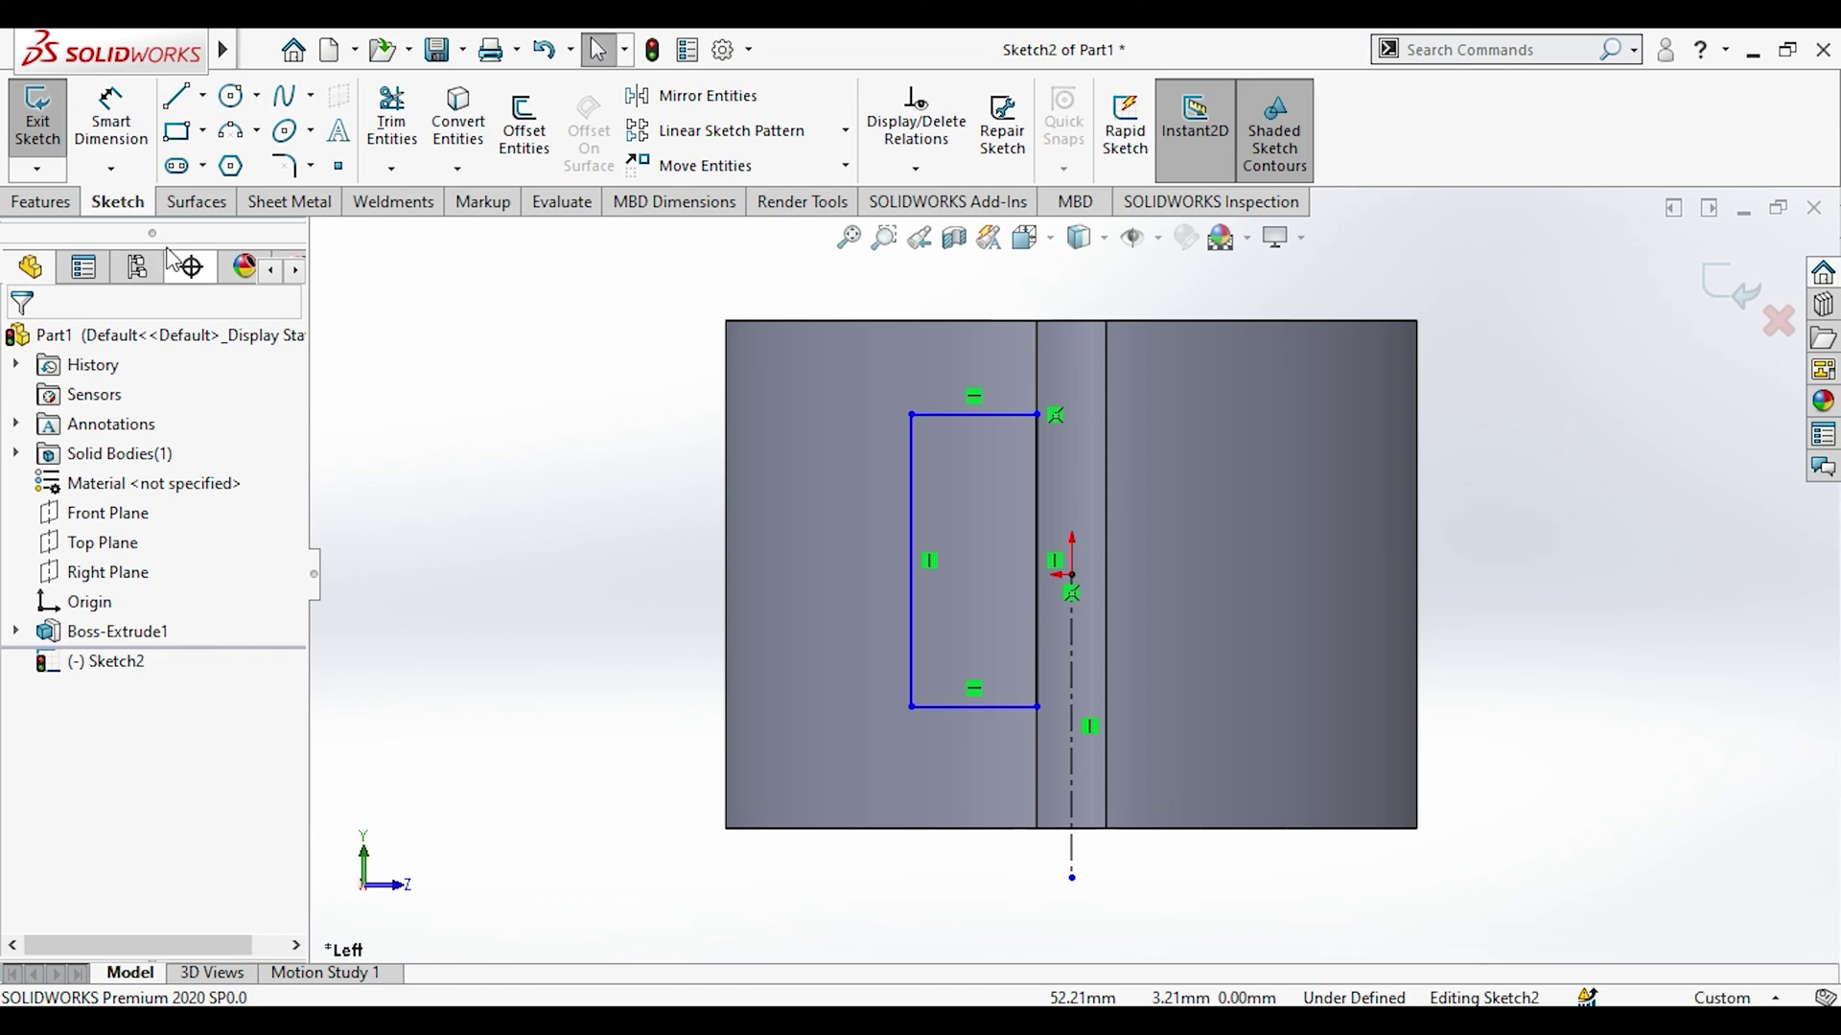
{"action": "left_click", "coordinate": [110, 120]}
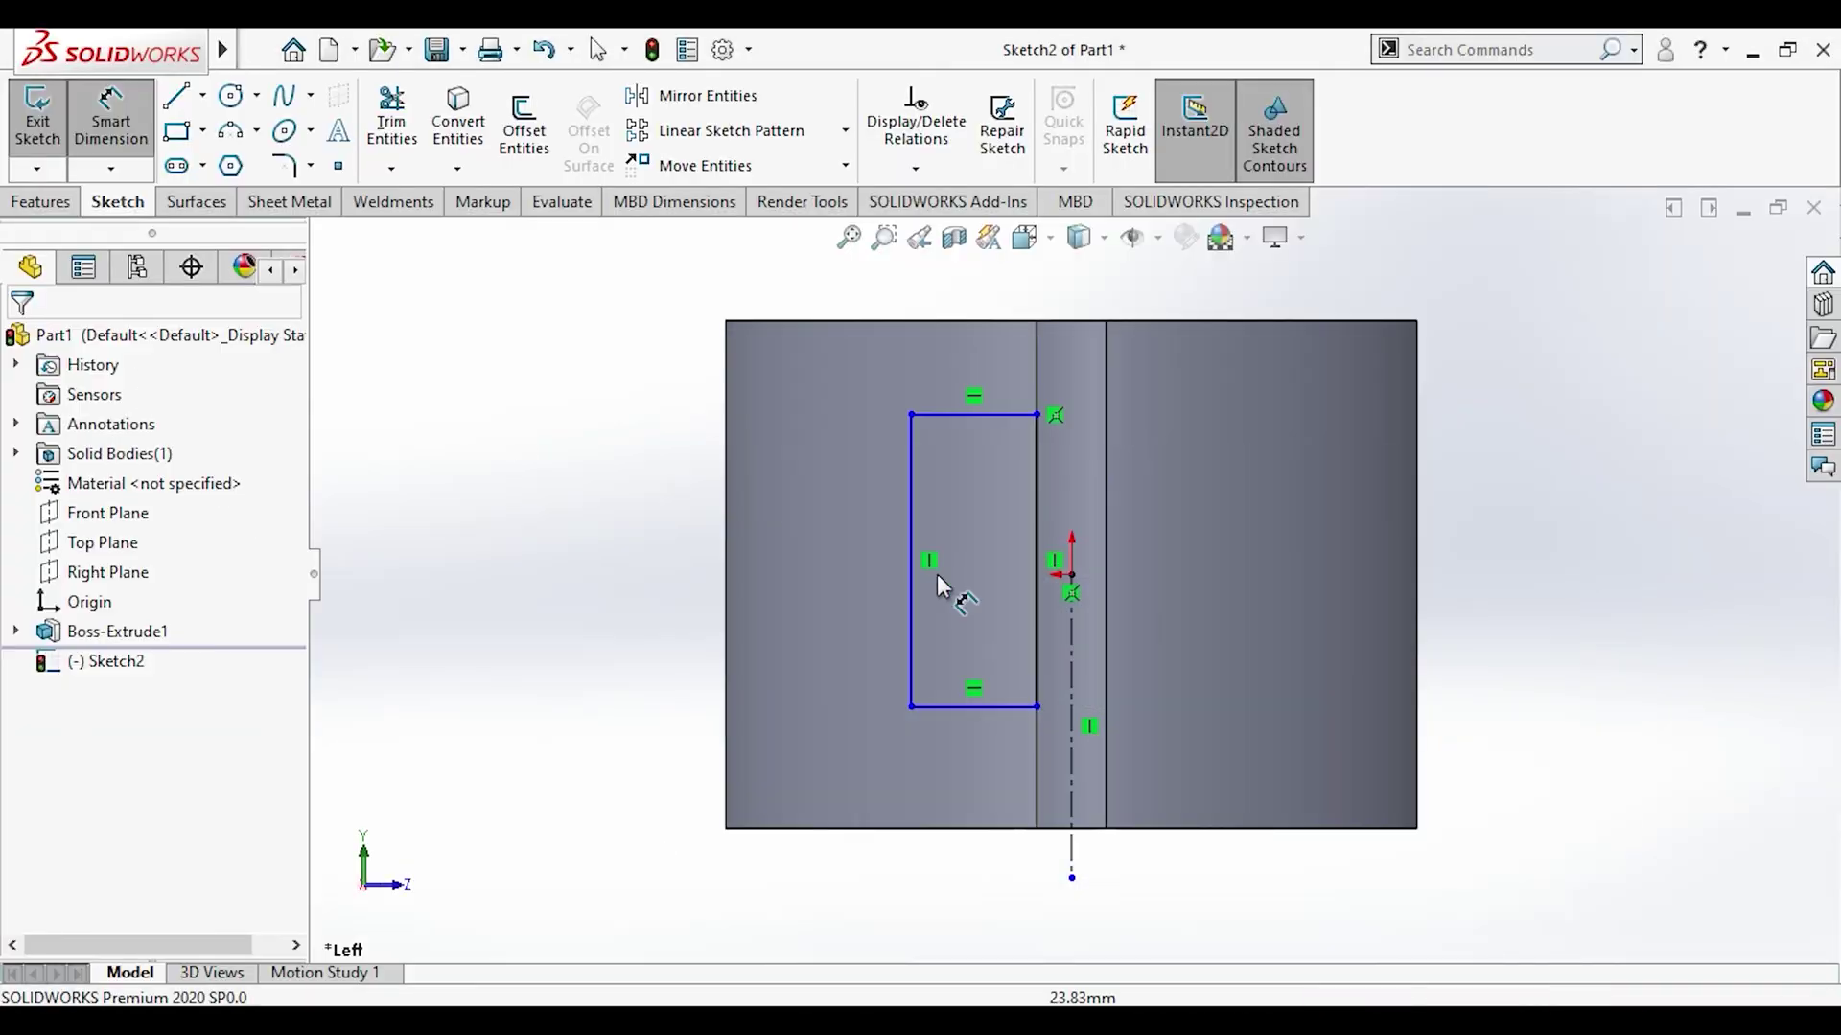
Step: Dimension the rectangle's left side 15 mm from the part's left edge
{"action": "left_click", "coordinate": [757, 595]}
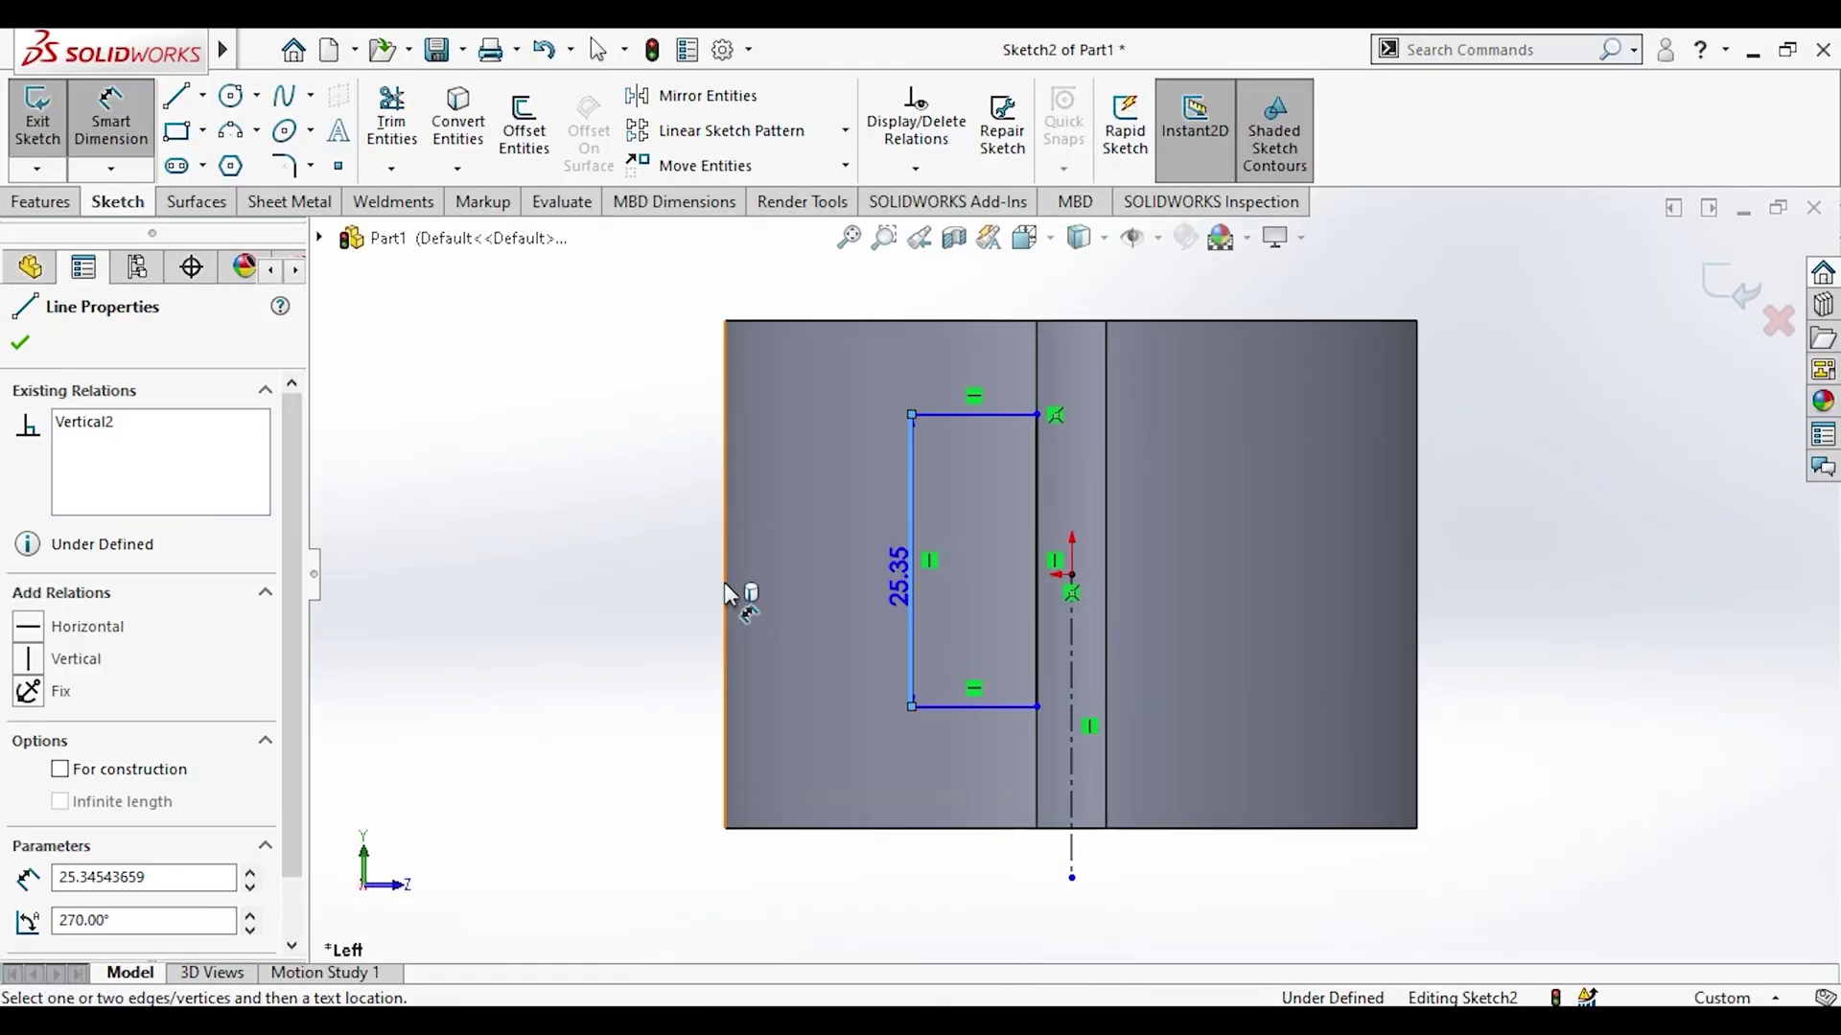
{"action": "left_click", "coordinate": [726, 608]}
{"action": "left_click", "coordinate": [665, 609]}
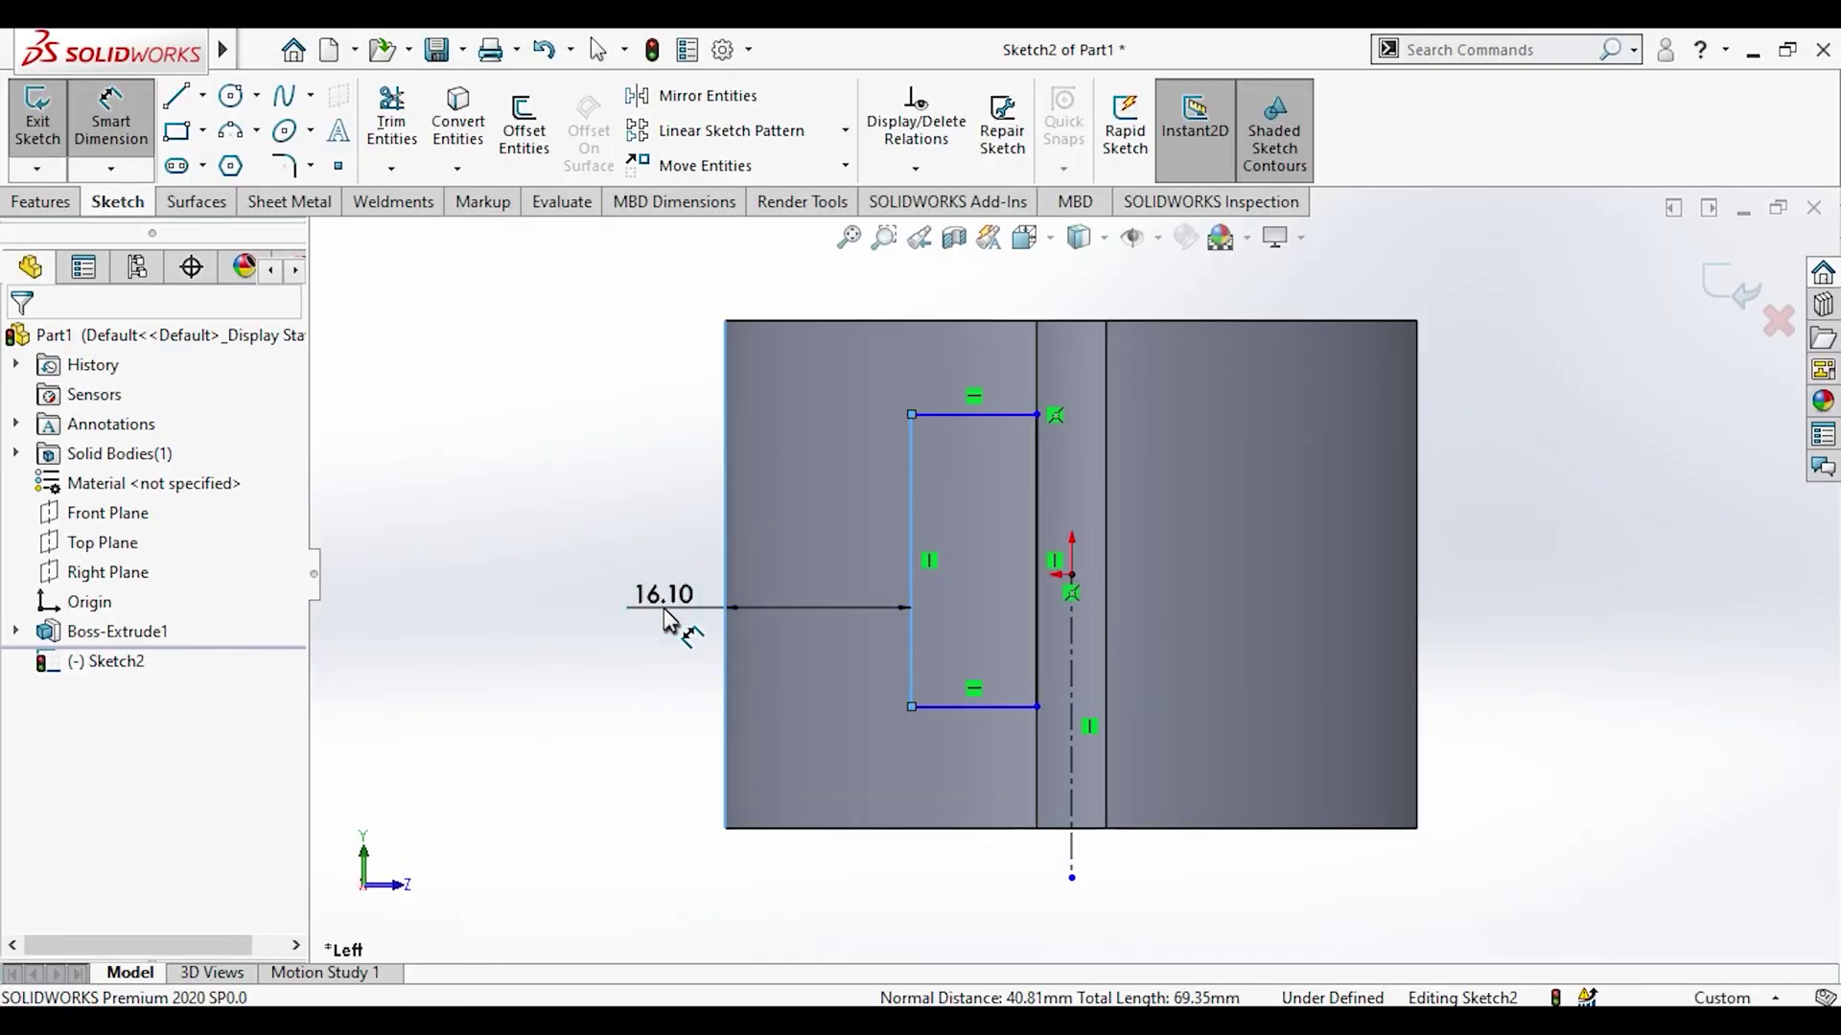
{"action": "left_click", "coordinate": [666, 616]}
{"action": "type", "text": "15"}
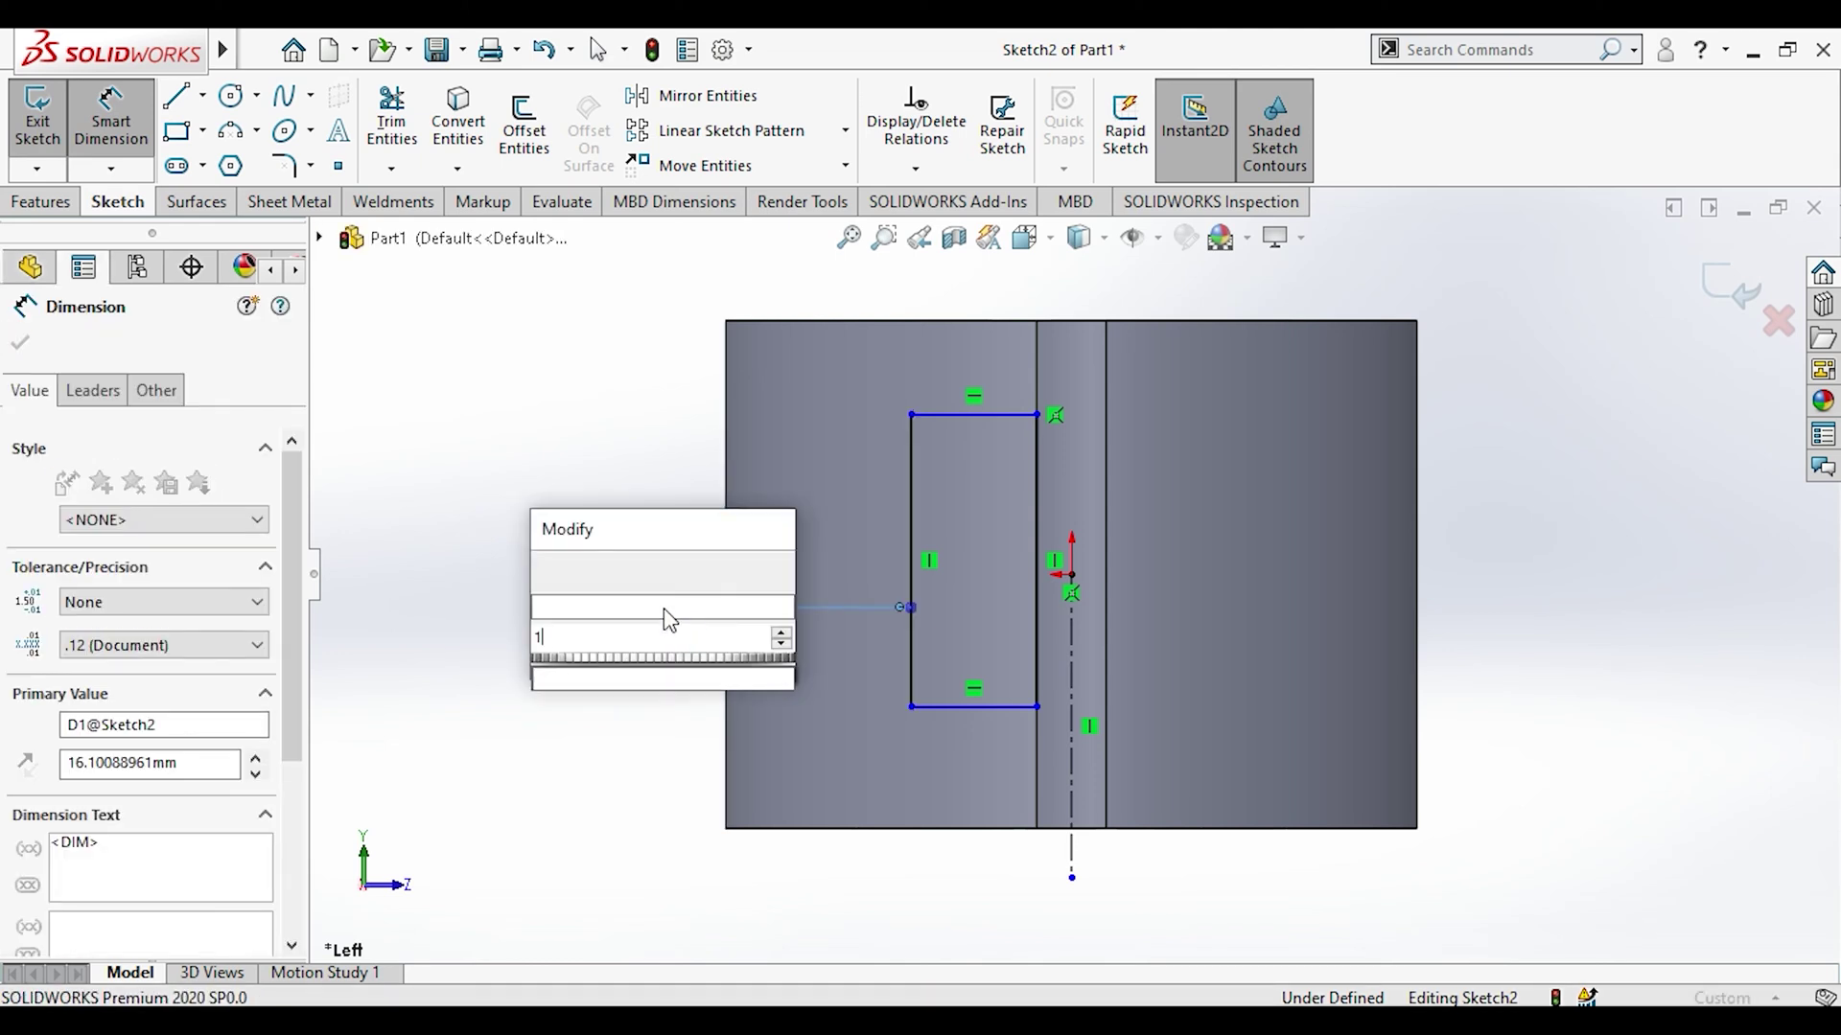
{"action": "key", "text": "Escape"}
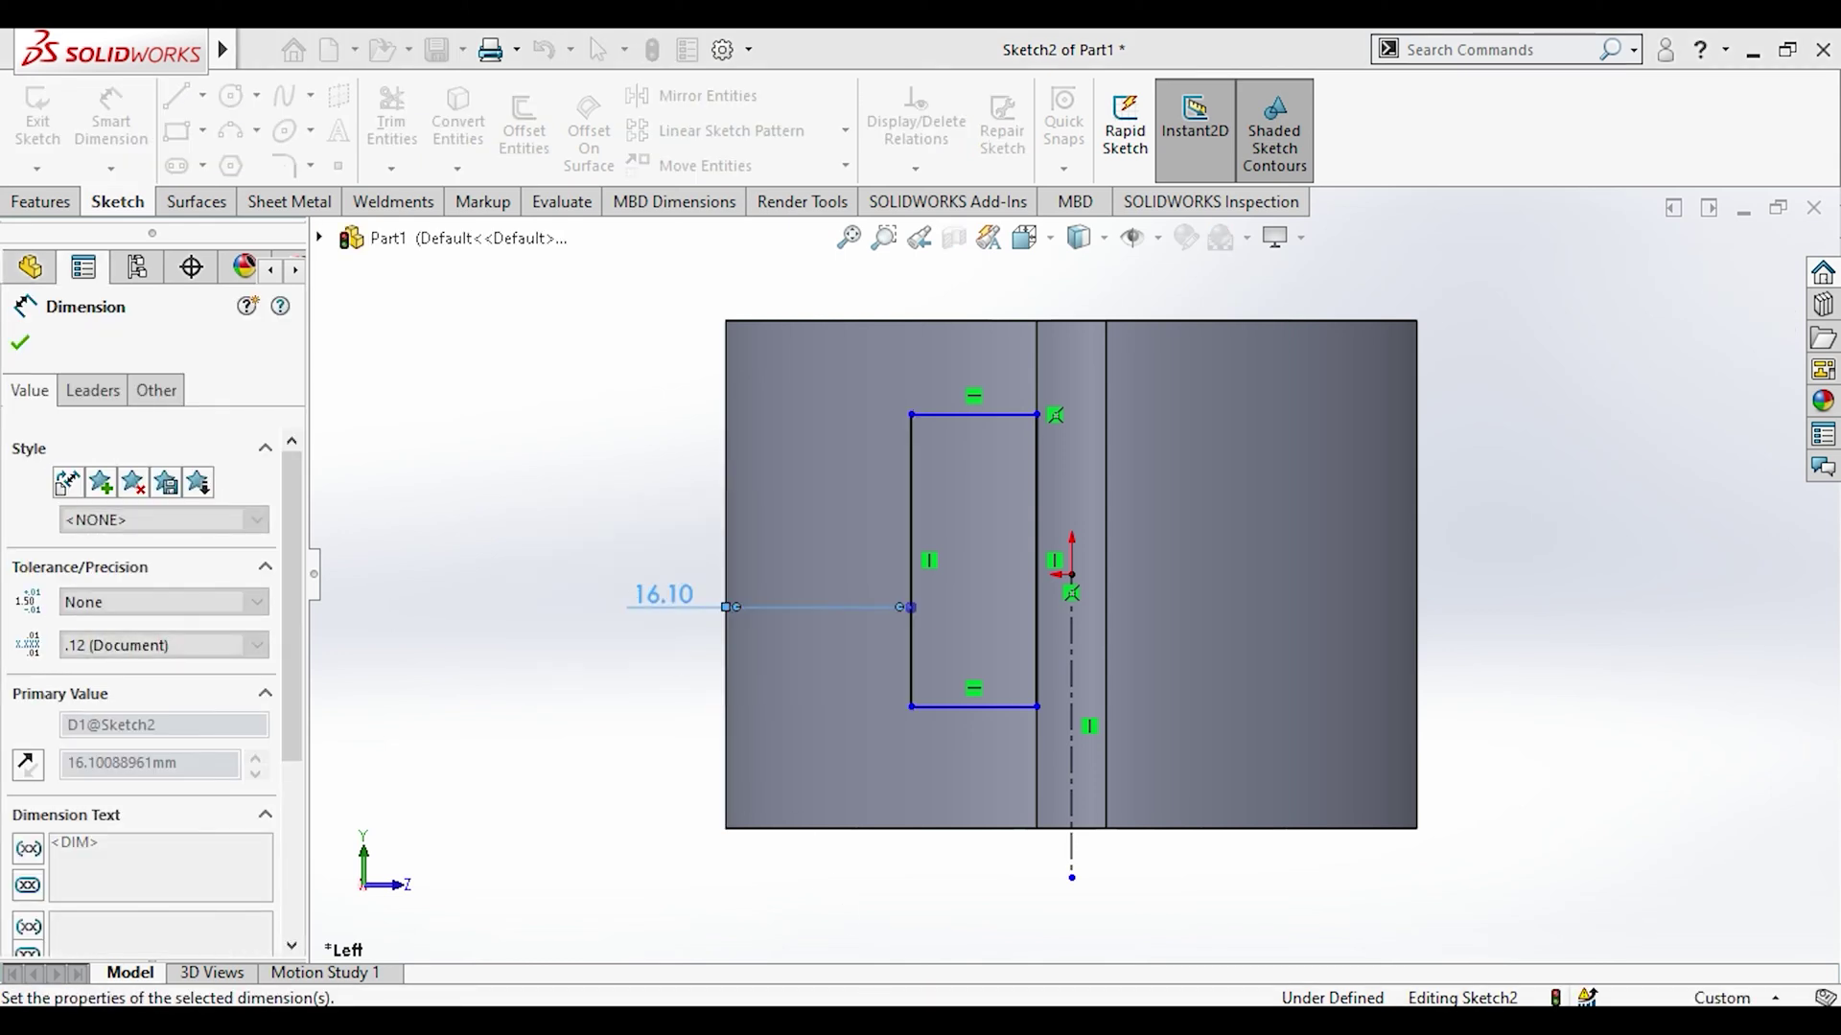
{"action": "key", "text": "alt+Tab"}
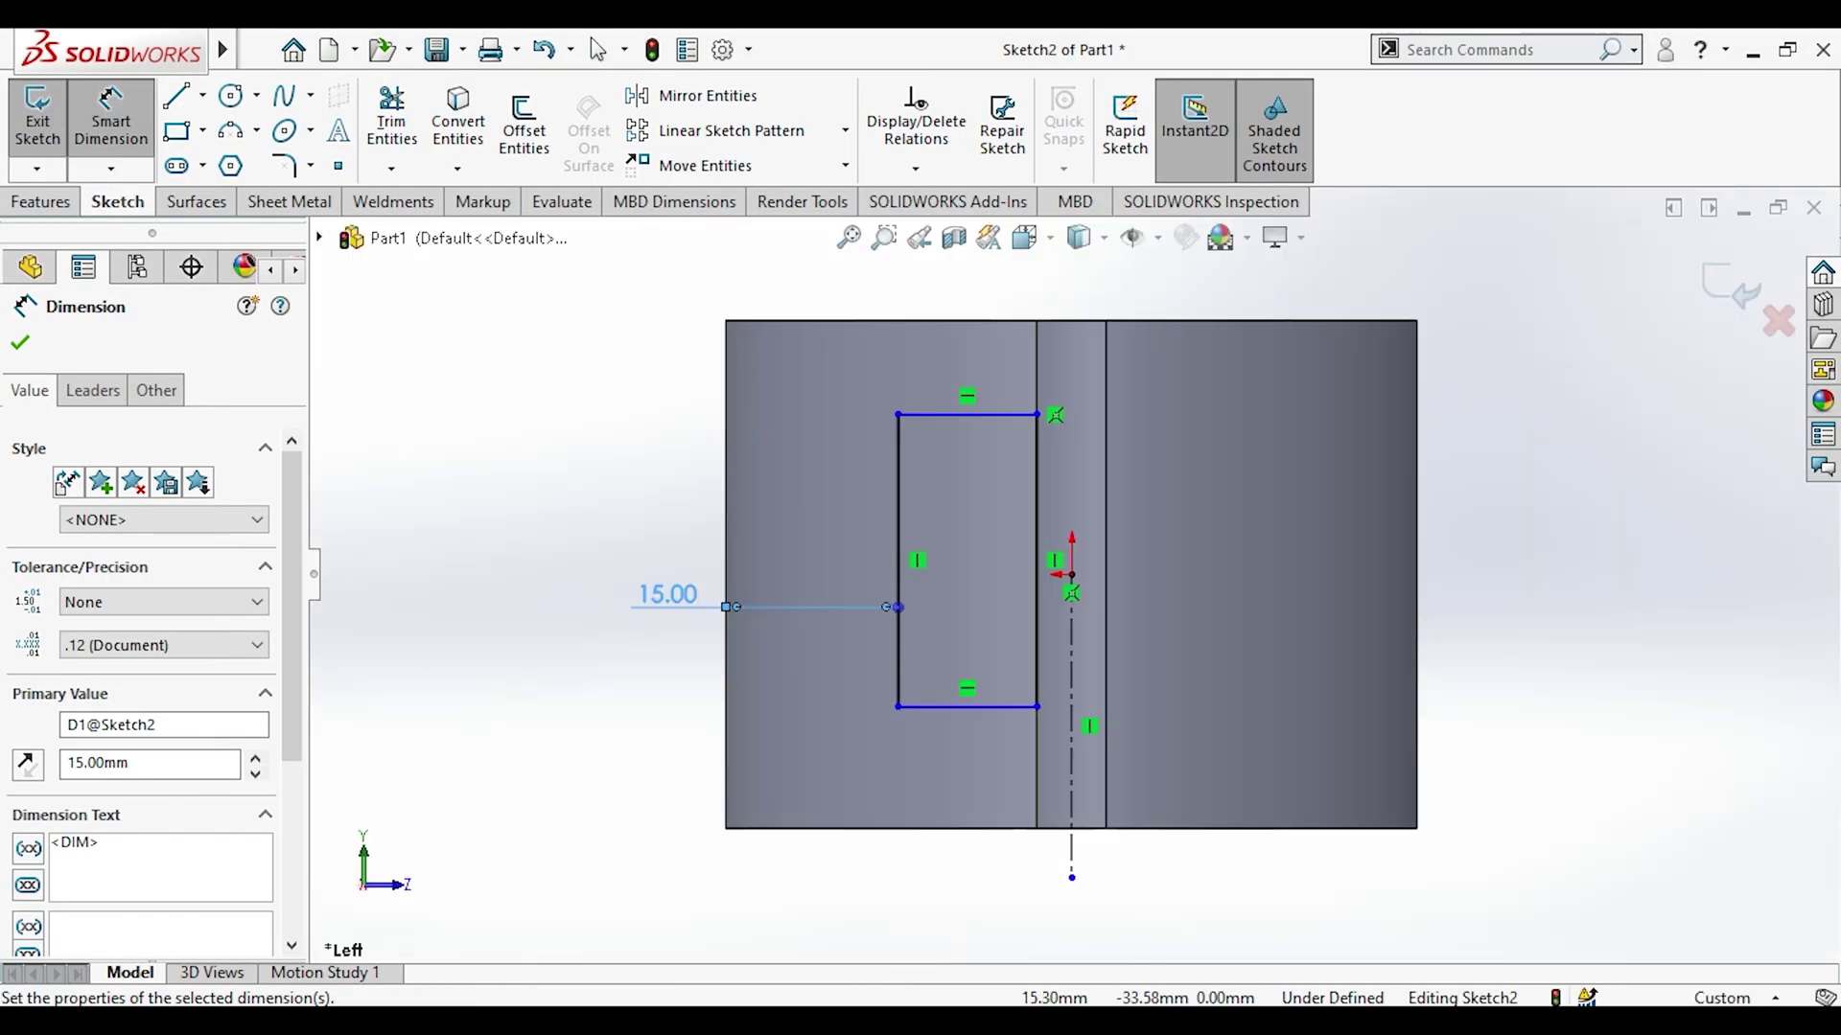
Step: Place the rectangle's bottom edge 8 mm above the part's bottom edge
{"action": "left_click", "coordinate": [976, 711]}
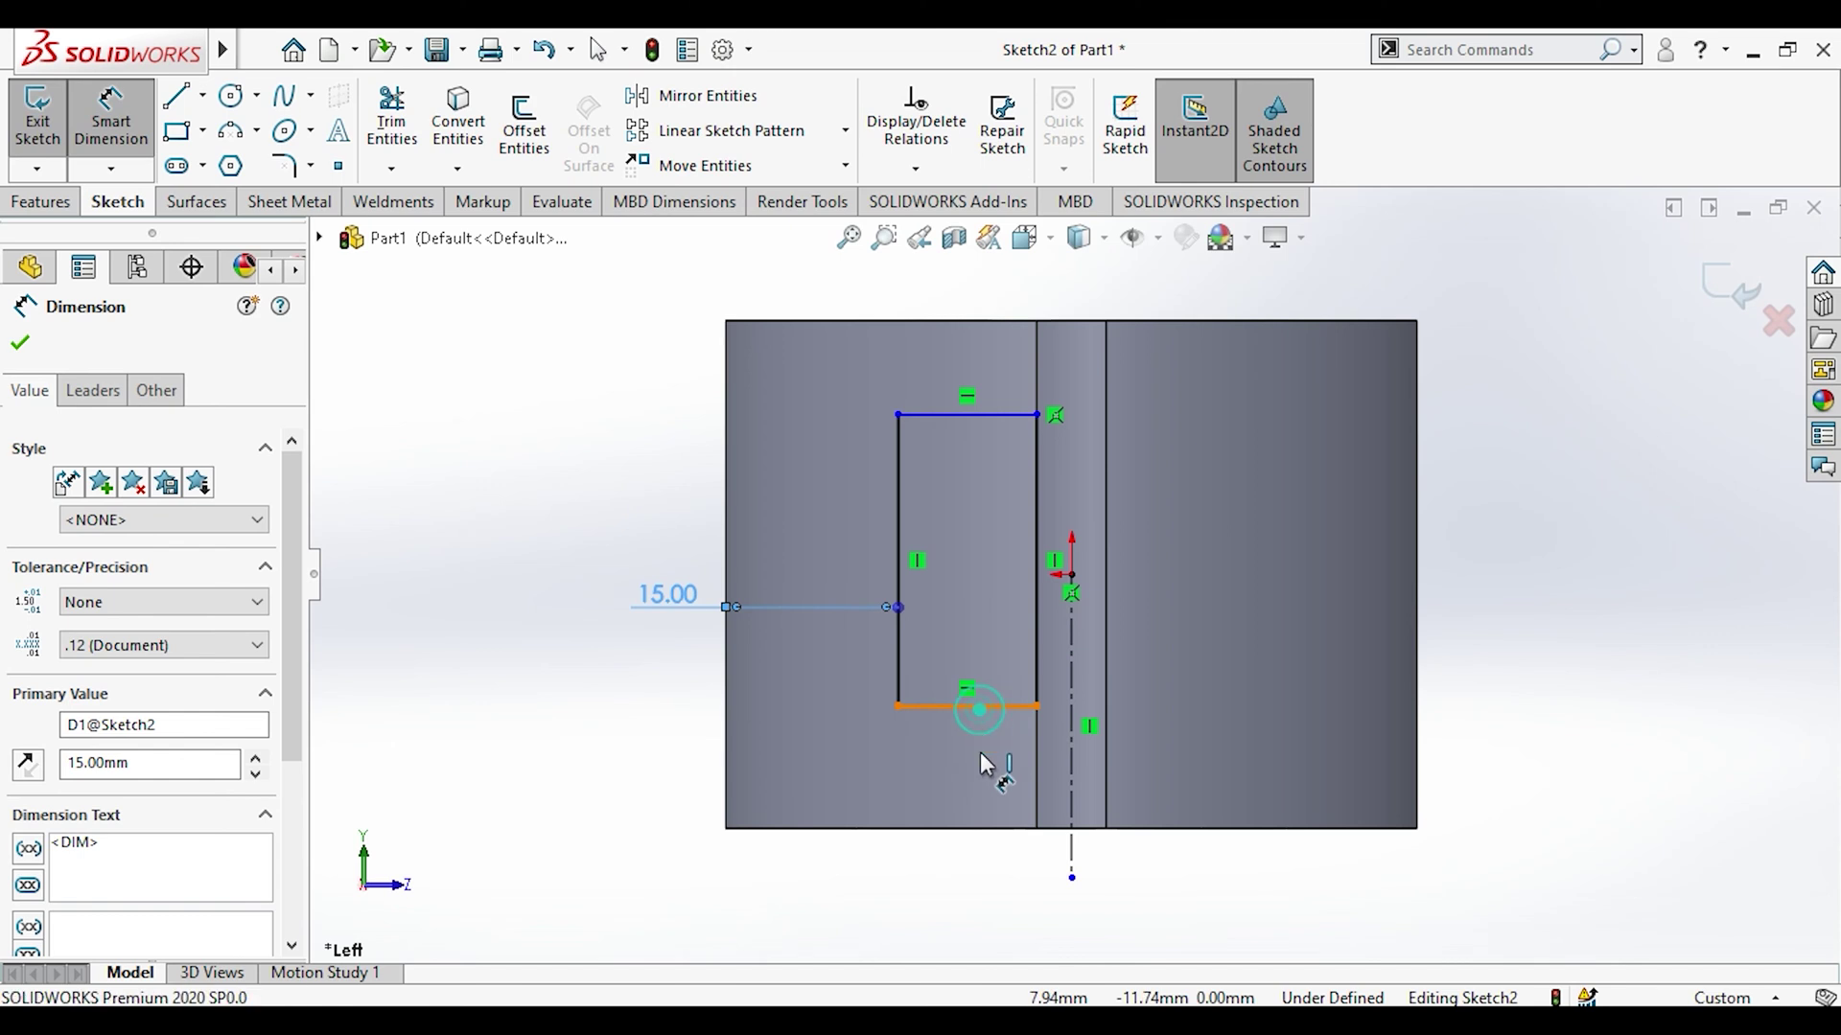
{"action": "left_click", "coordinate": [1006, 829]}
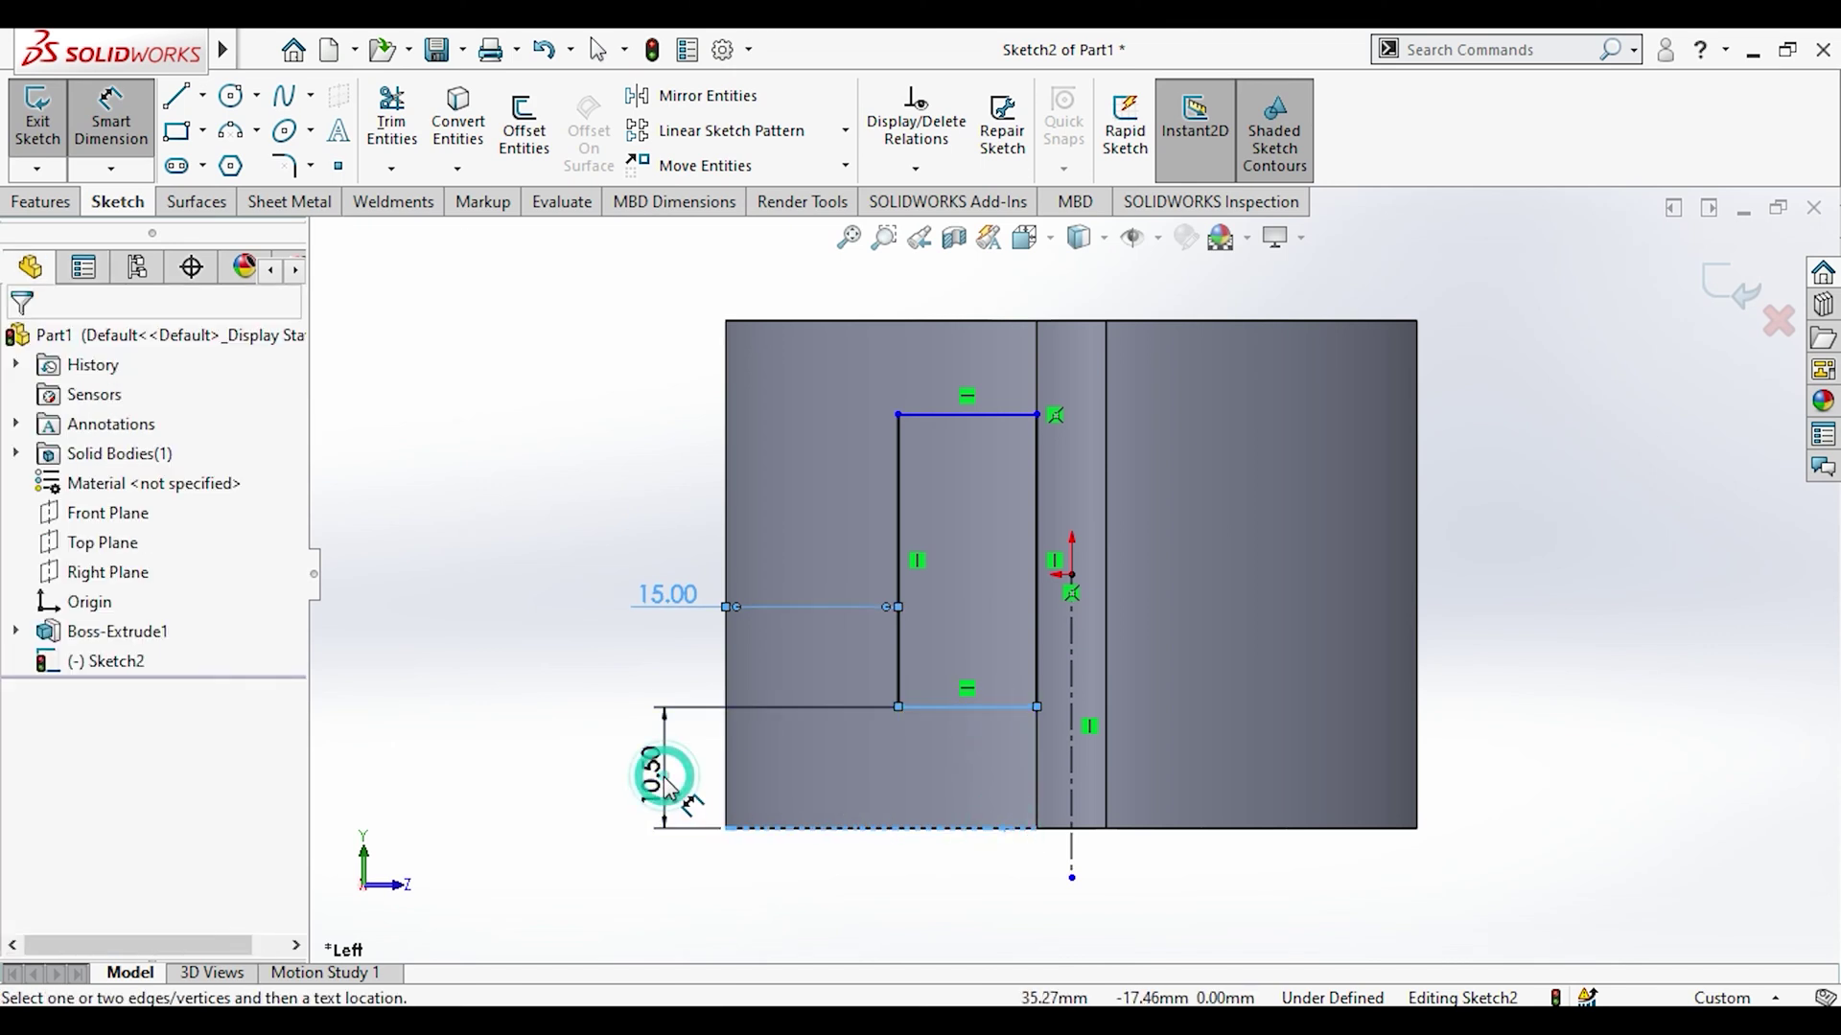
{"action": "left_click", "coordinate": [665, 778]}
{"action": "double_click", "coordinate": [668, 788]}
{"action": "type", "text": "8"}
{"action": "key", "text": "Return"}
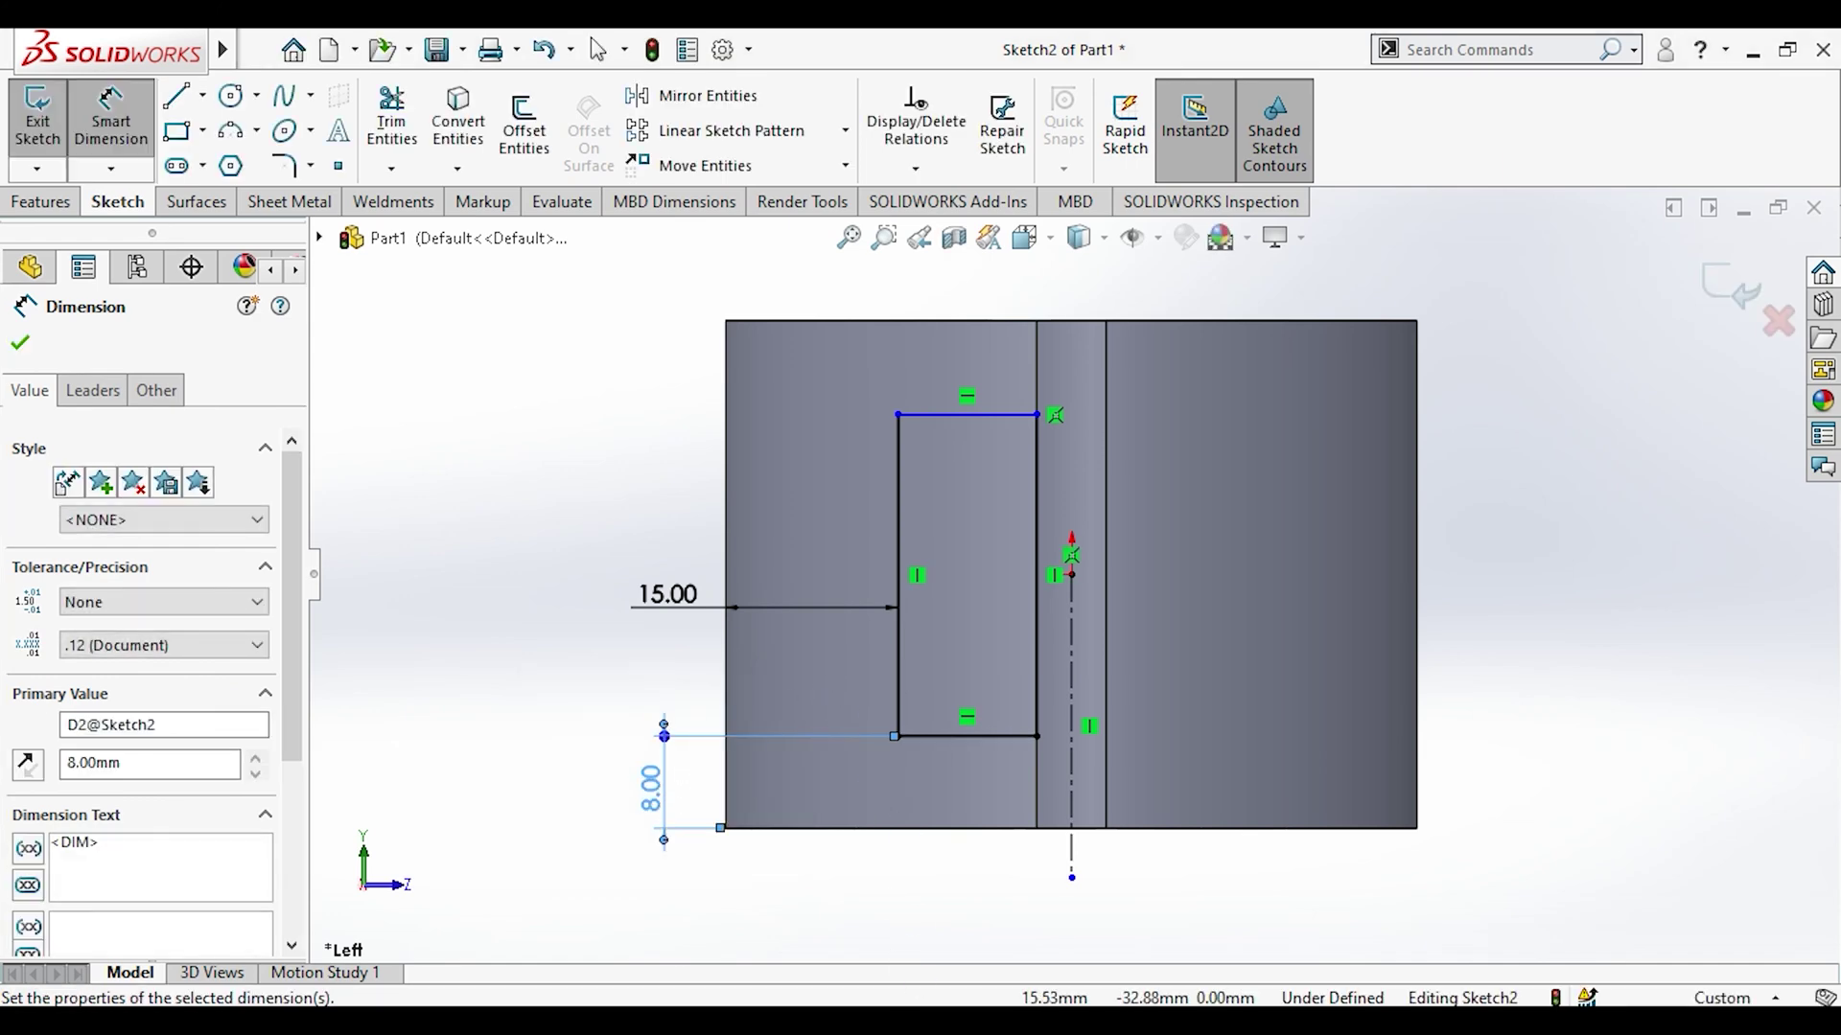
{"action": "key", "text": "alt+Tab"}
{"action": "key", "text": "alt+Tab"}
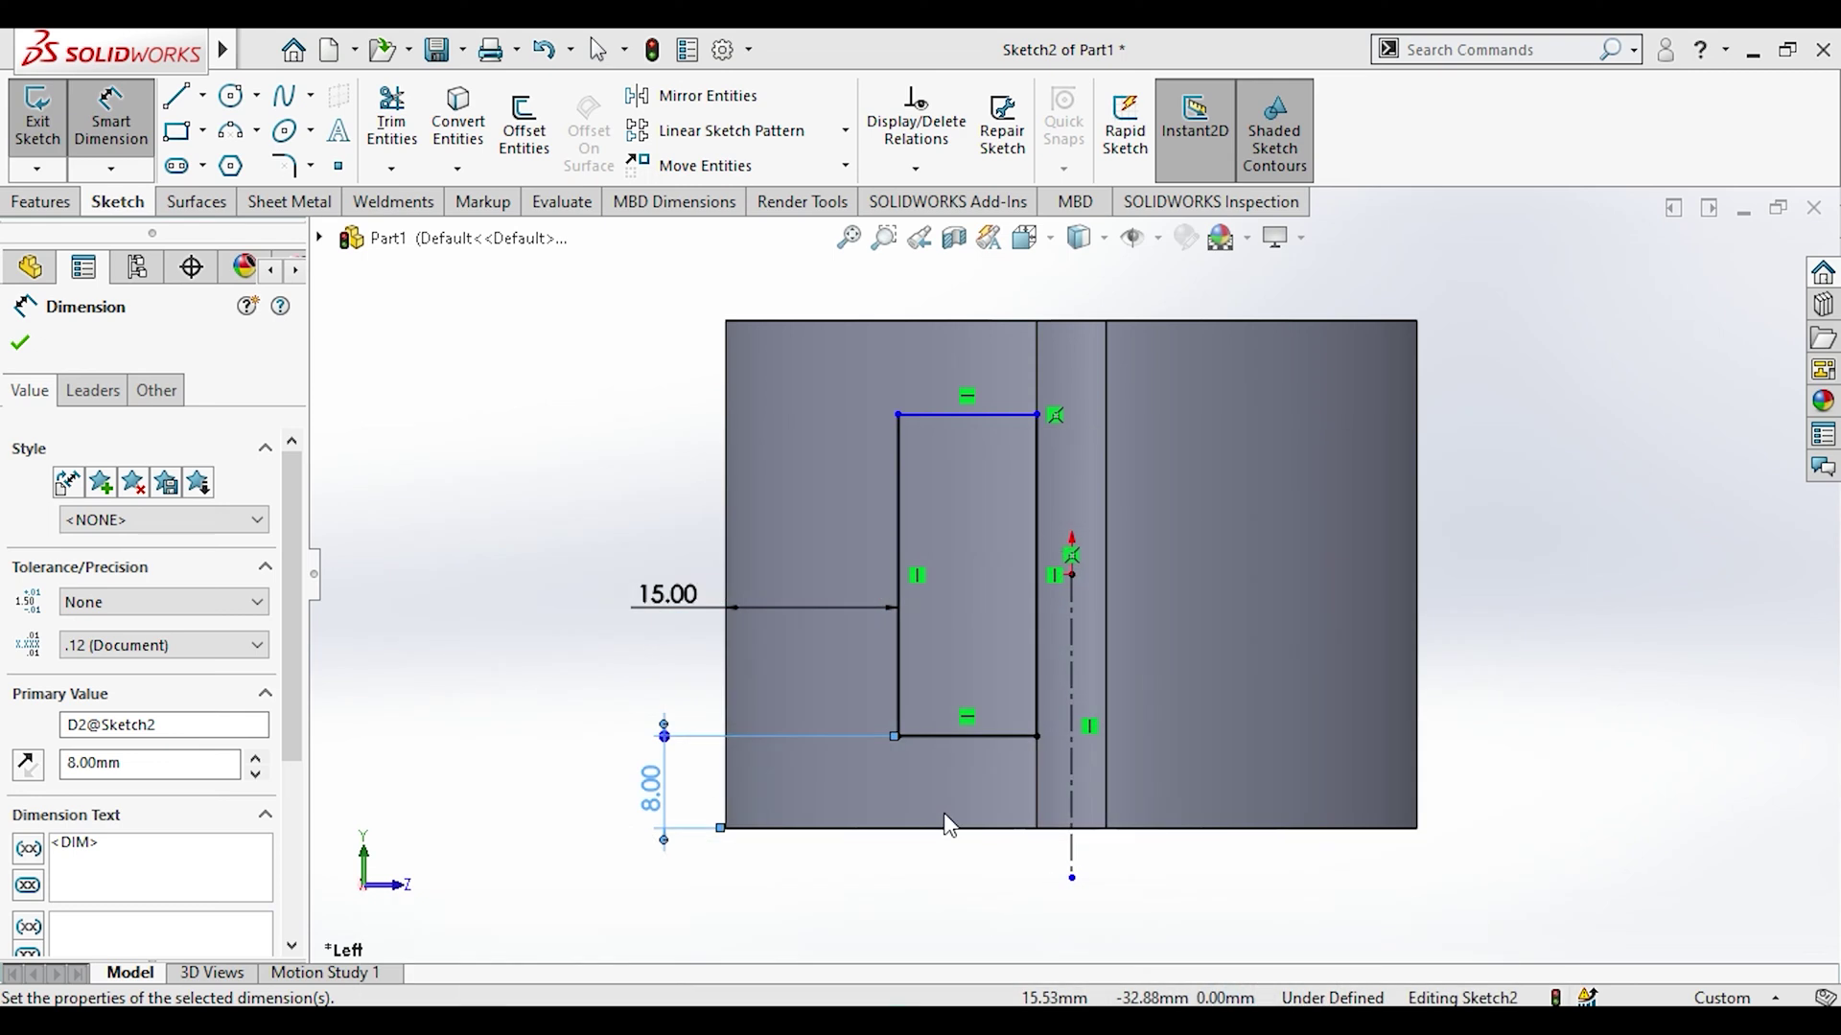
Step: Dimension the rectangle's left line to a 28 mm height, fully defining the sketch
{"action": "left_click", "coordinate": [549, 628]}
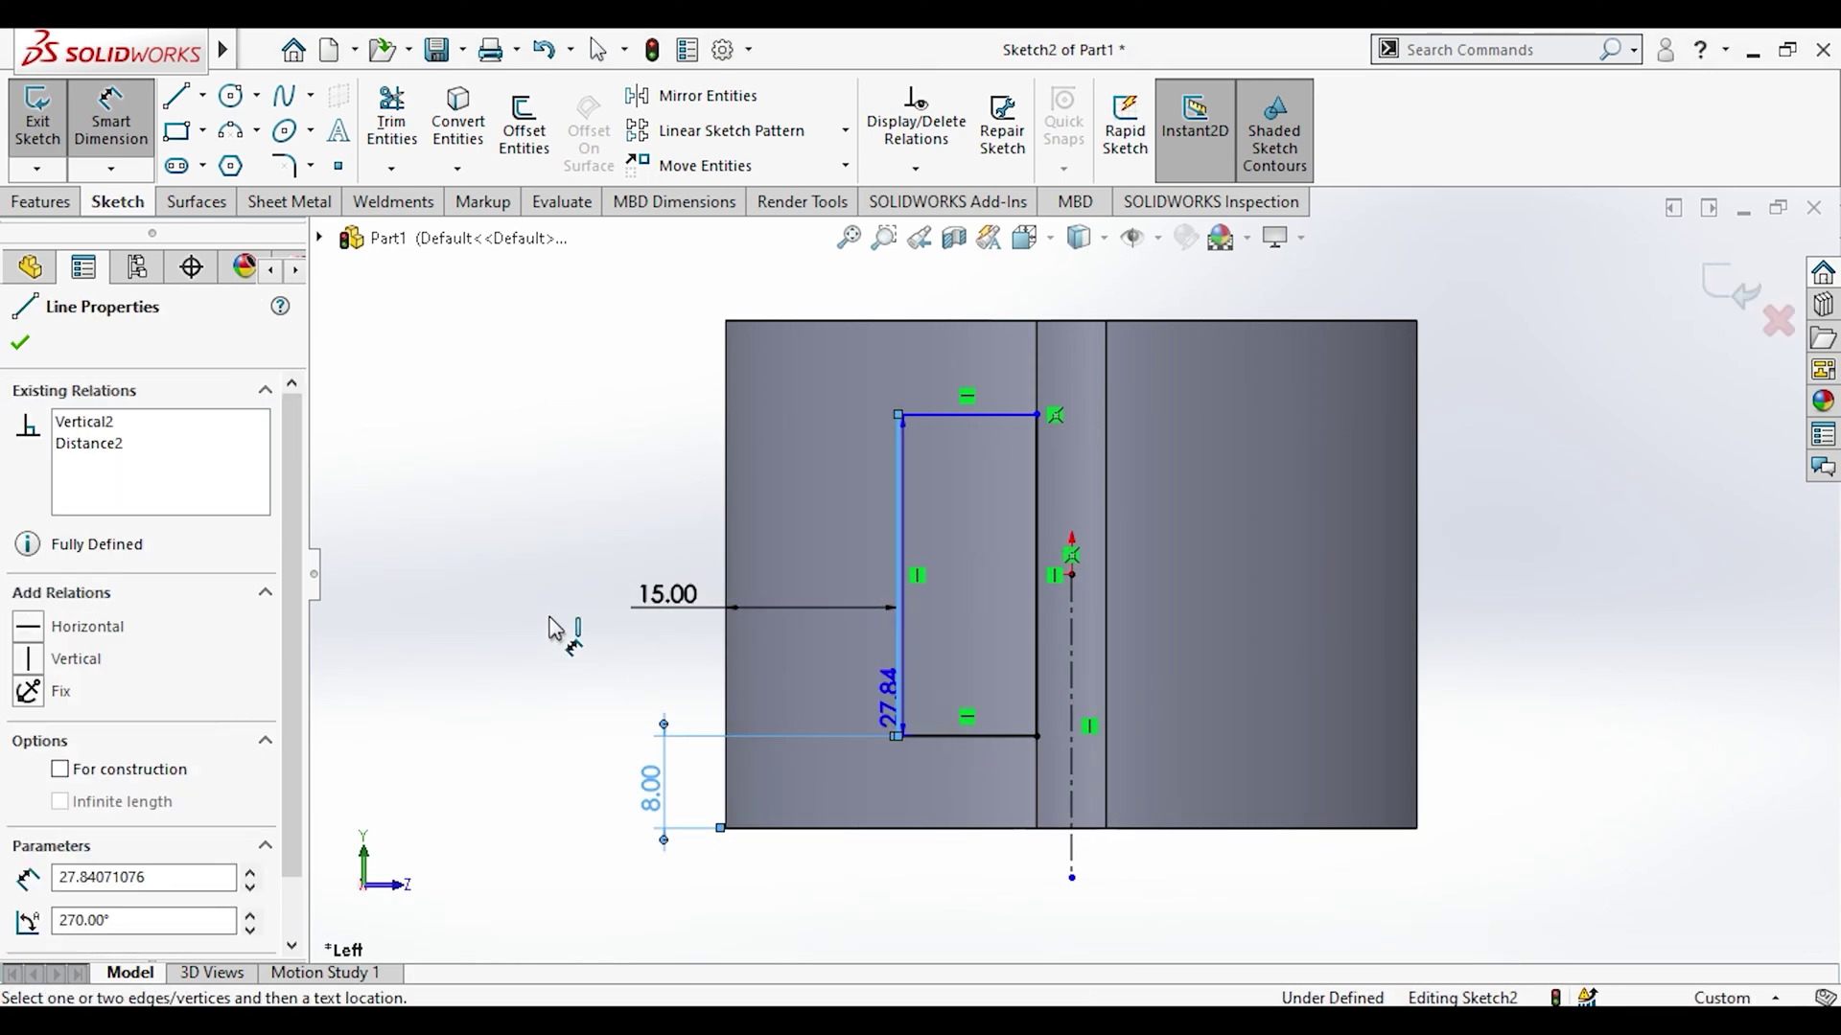
{"action": "left_click", "coordinate": [551, 628]}
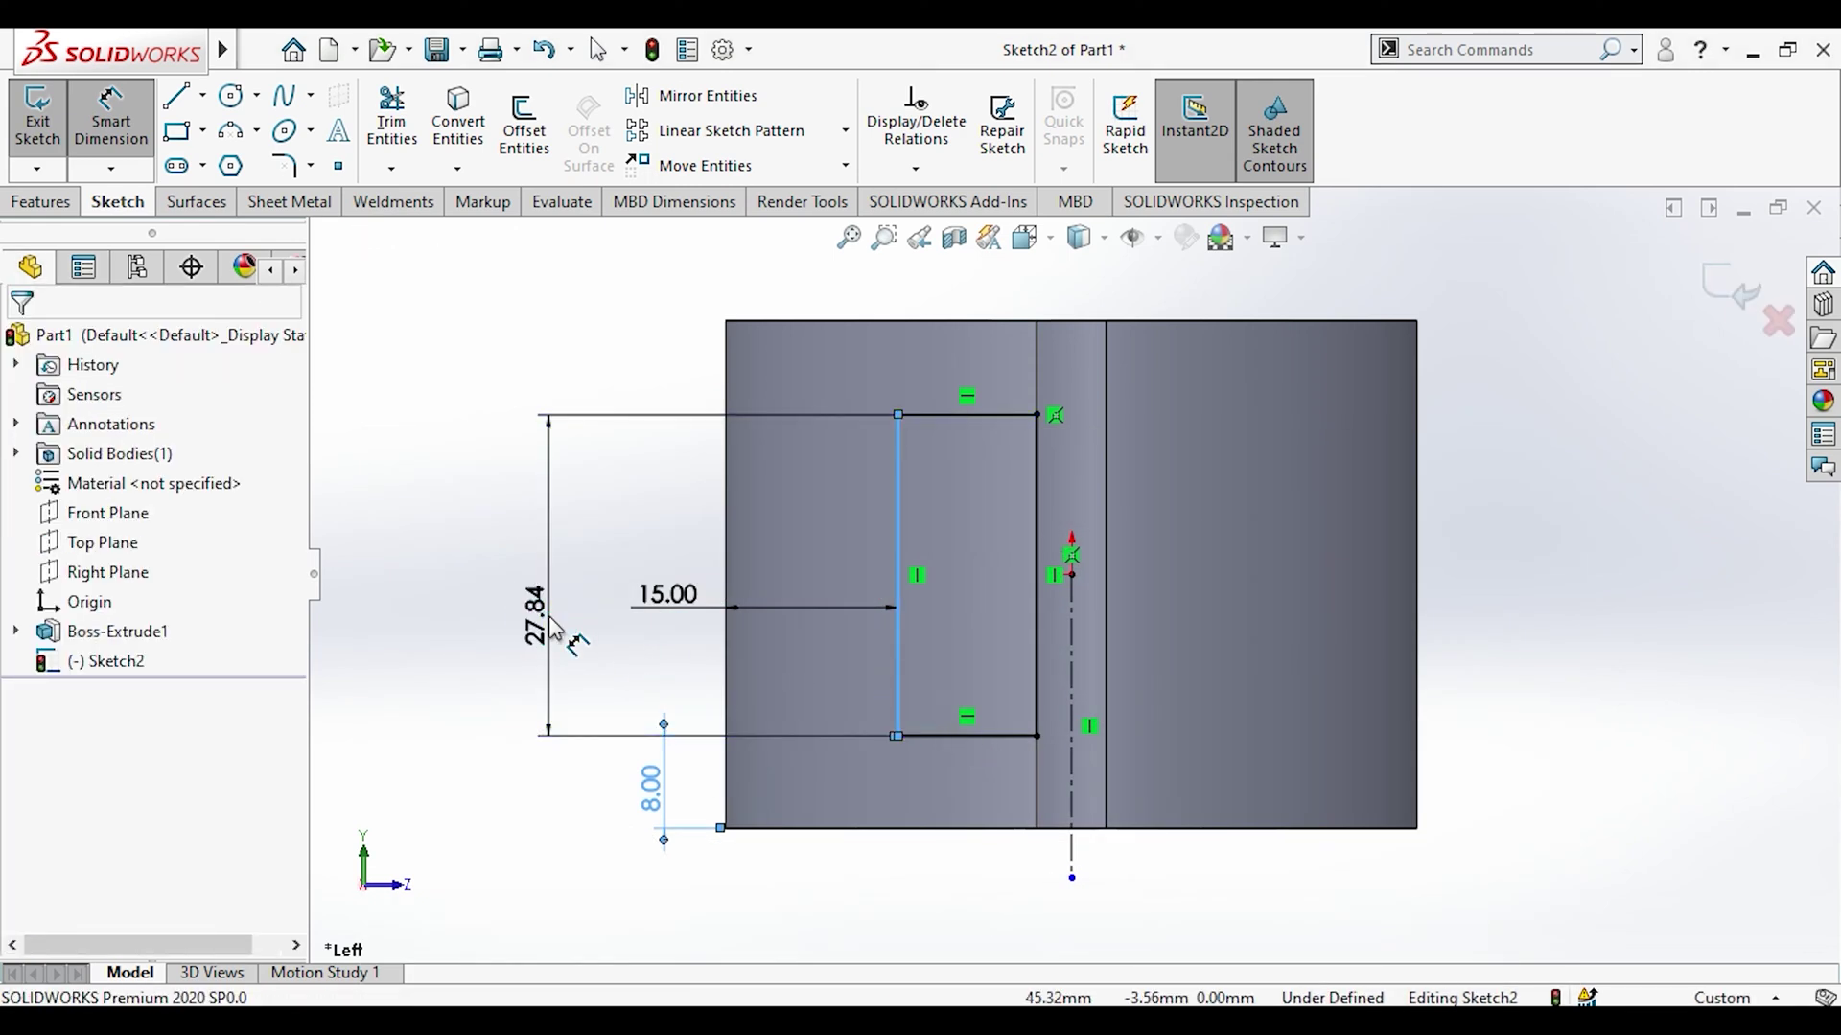
{"action": "left_click", "coordinate": [552, 628]}
{"action": "type", "text": "28"}
{"action": "key", "text": "Return"}
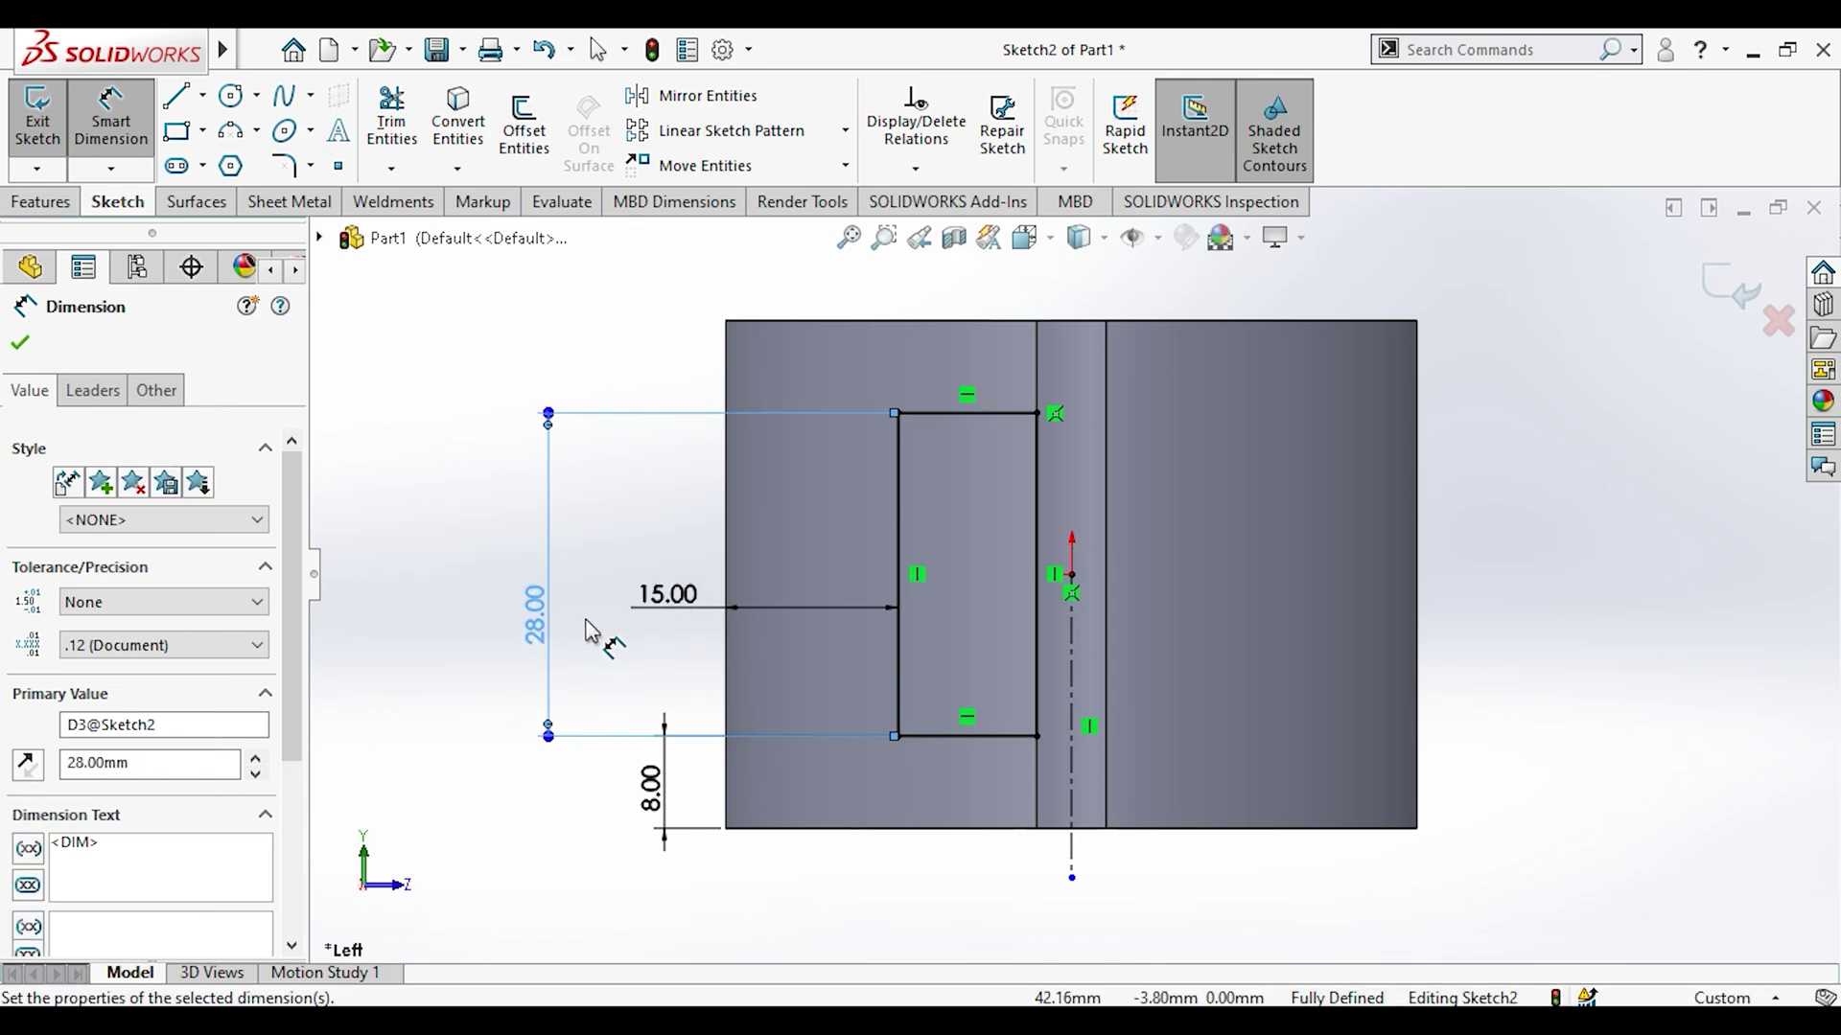
{"action": "key", "text": "Escape"}
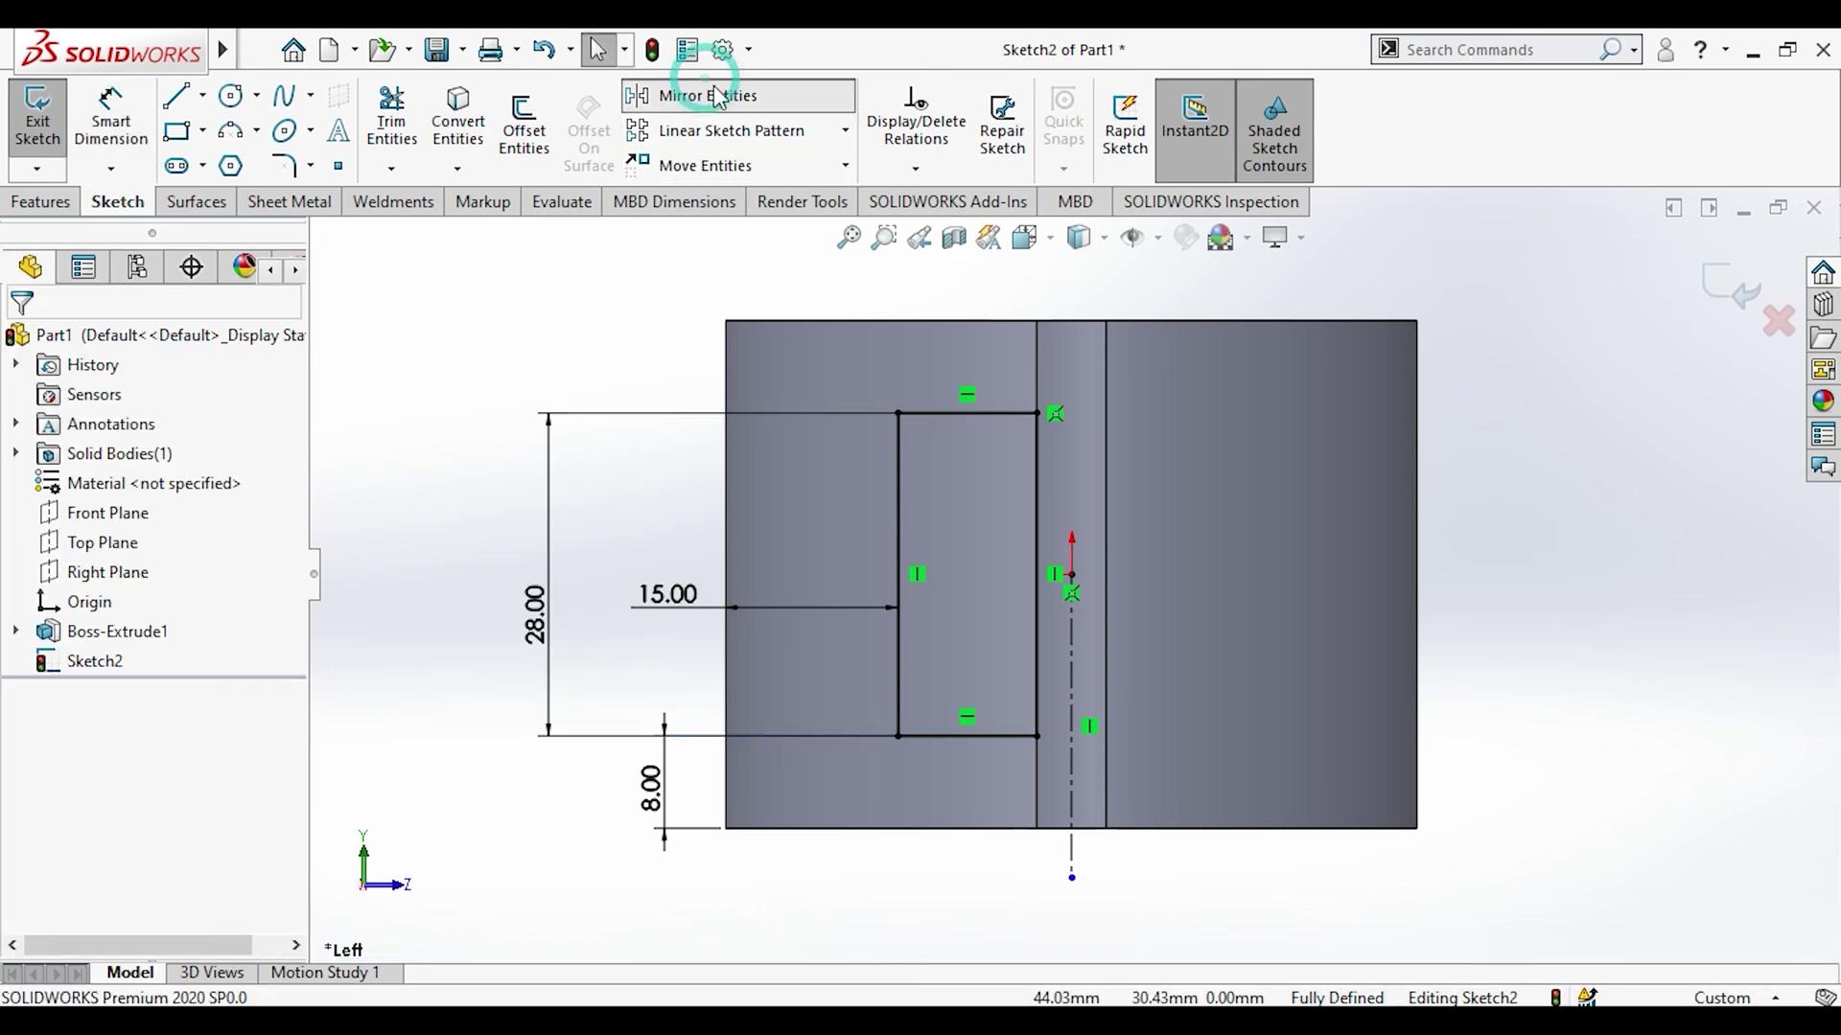
{"action": "left_click", "coordinate": [690, 96]}
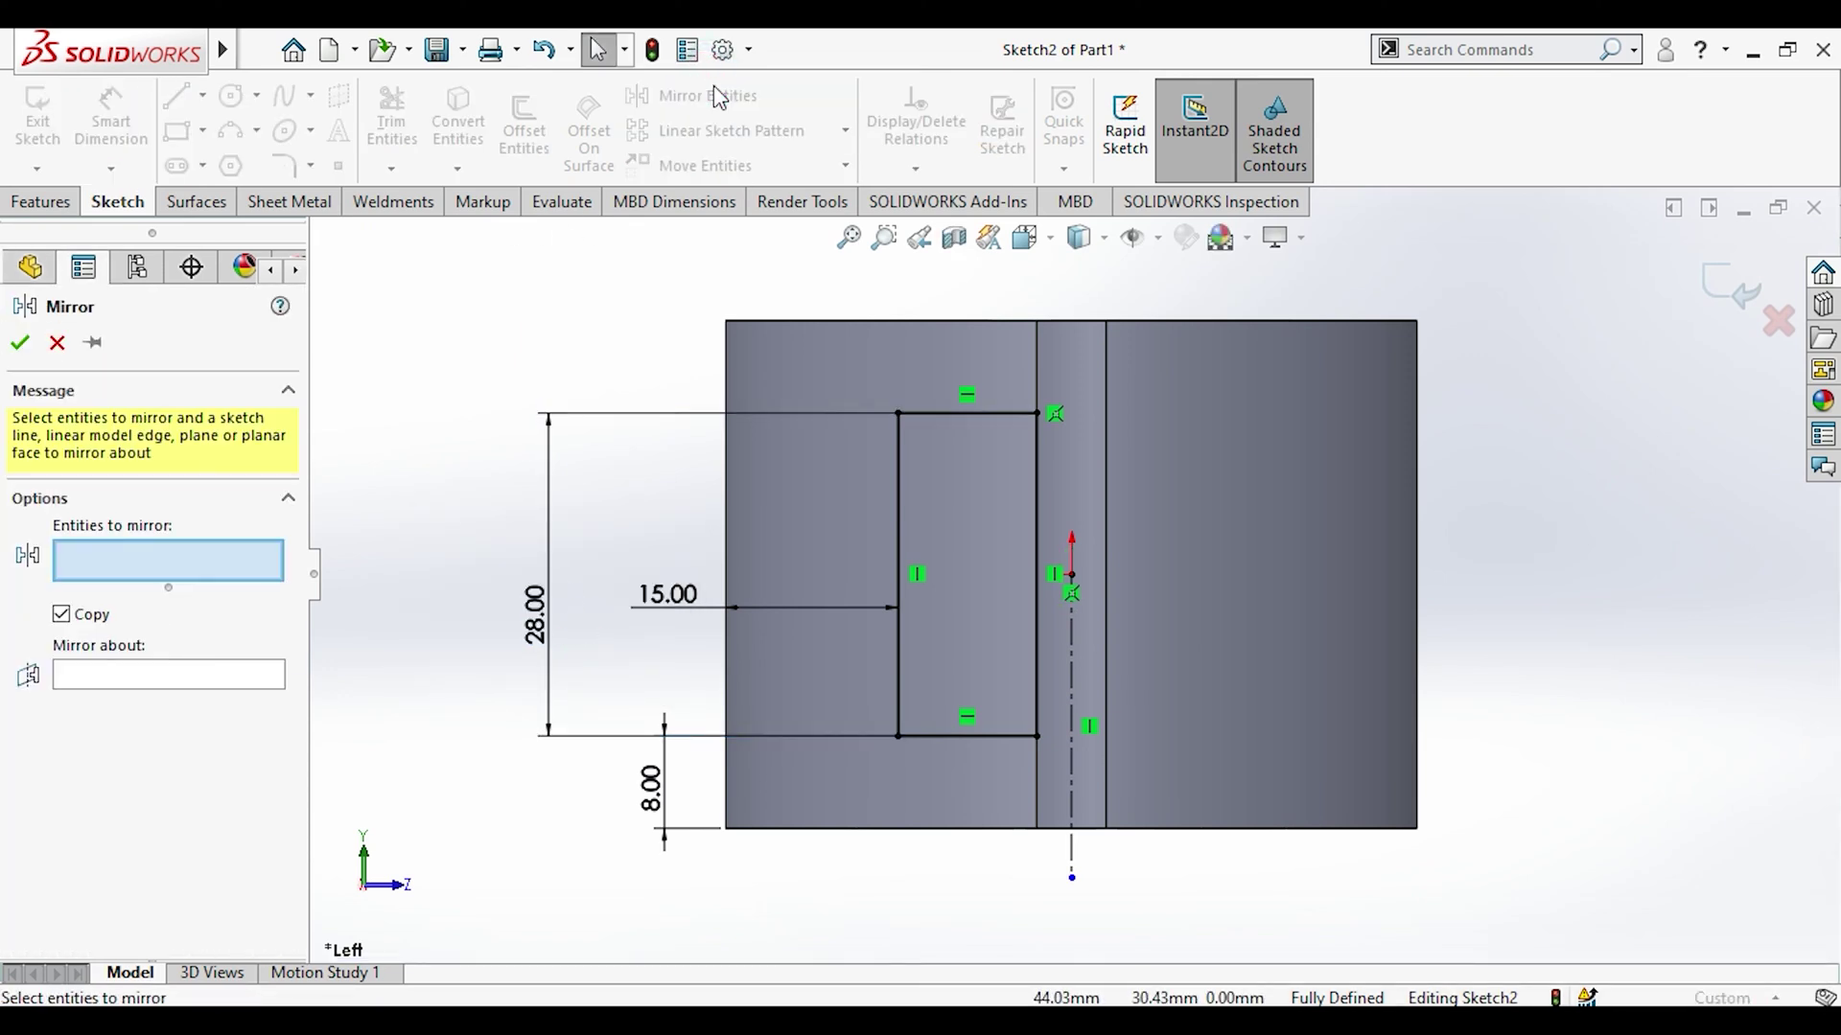
Step: Mirror the rectangle's four lines across the vertical centerline
{"action": "left_click", "coordinate": [1004, 732]}
{"action": "left_click", "coordinate": [1034, 688]}
{"action": "left_click", "coordinate": [984, 406]}
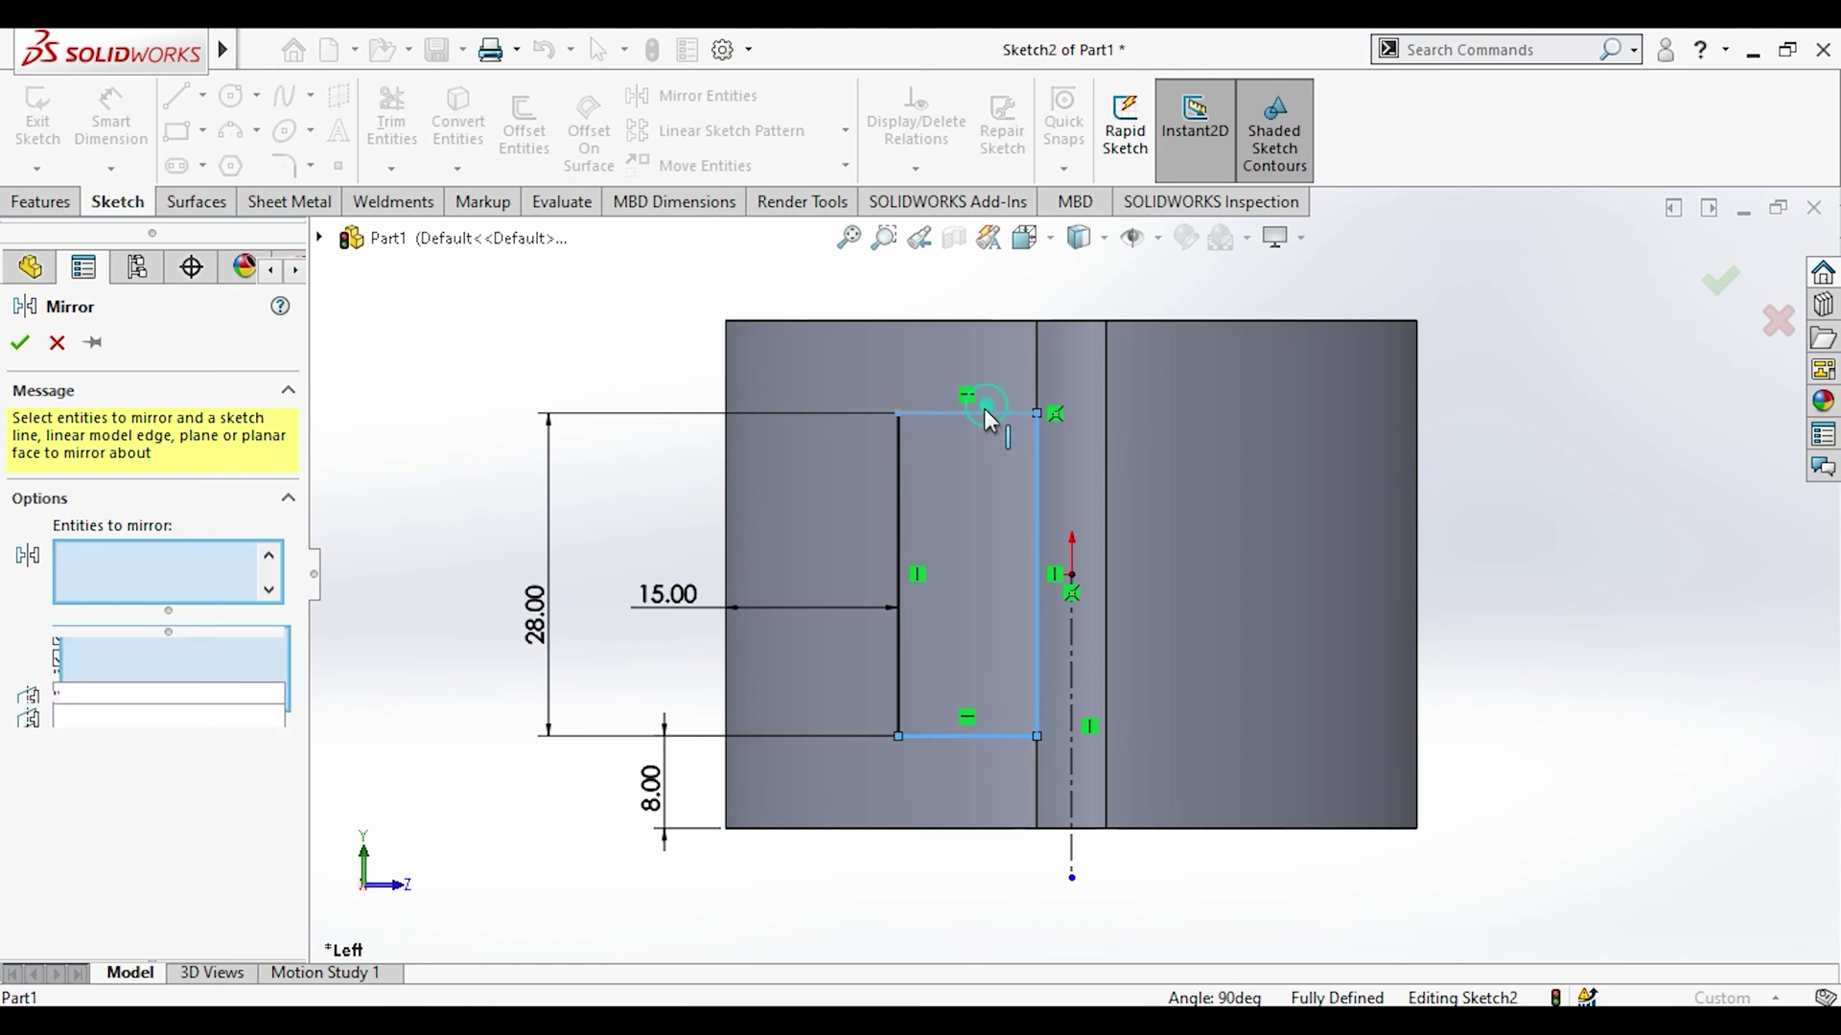
{"action": "left_click", "coordinate": [898, 470]}
{"action": "left_click", "coordinate": [224, 750]}
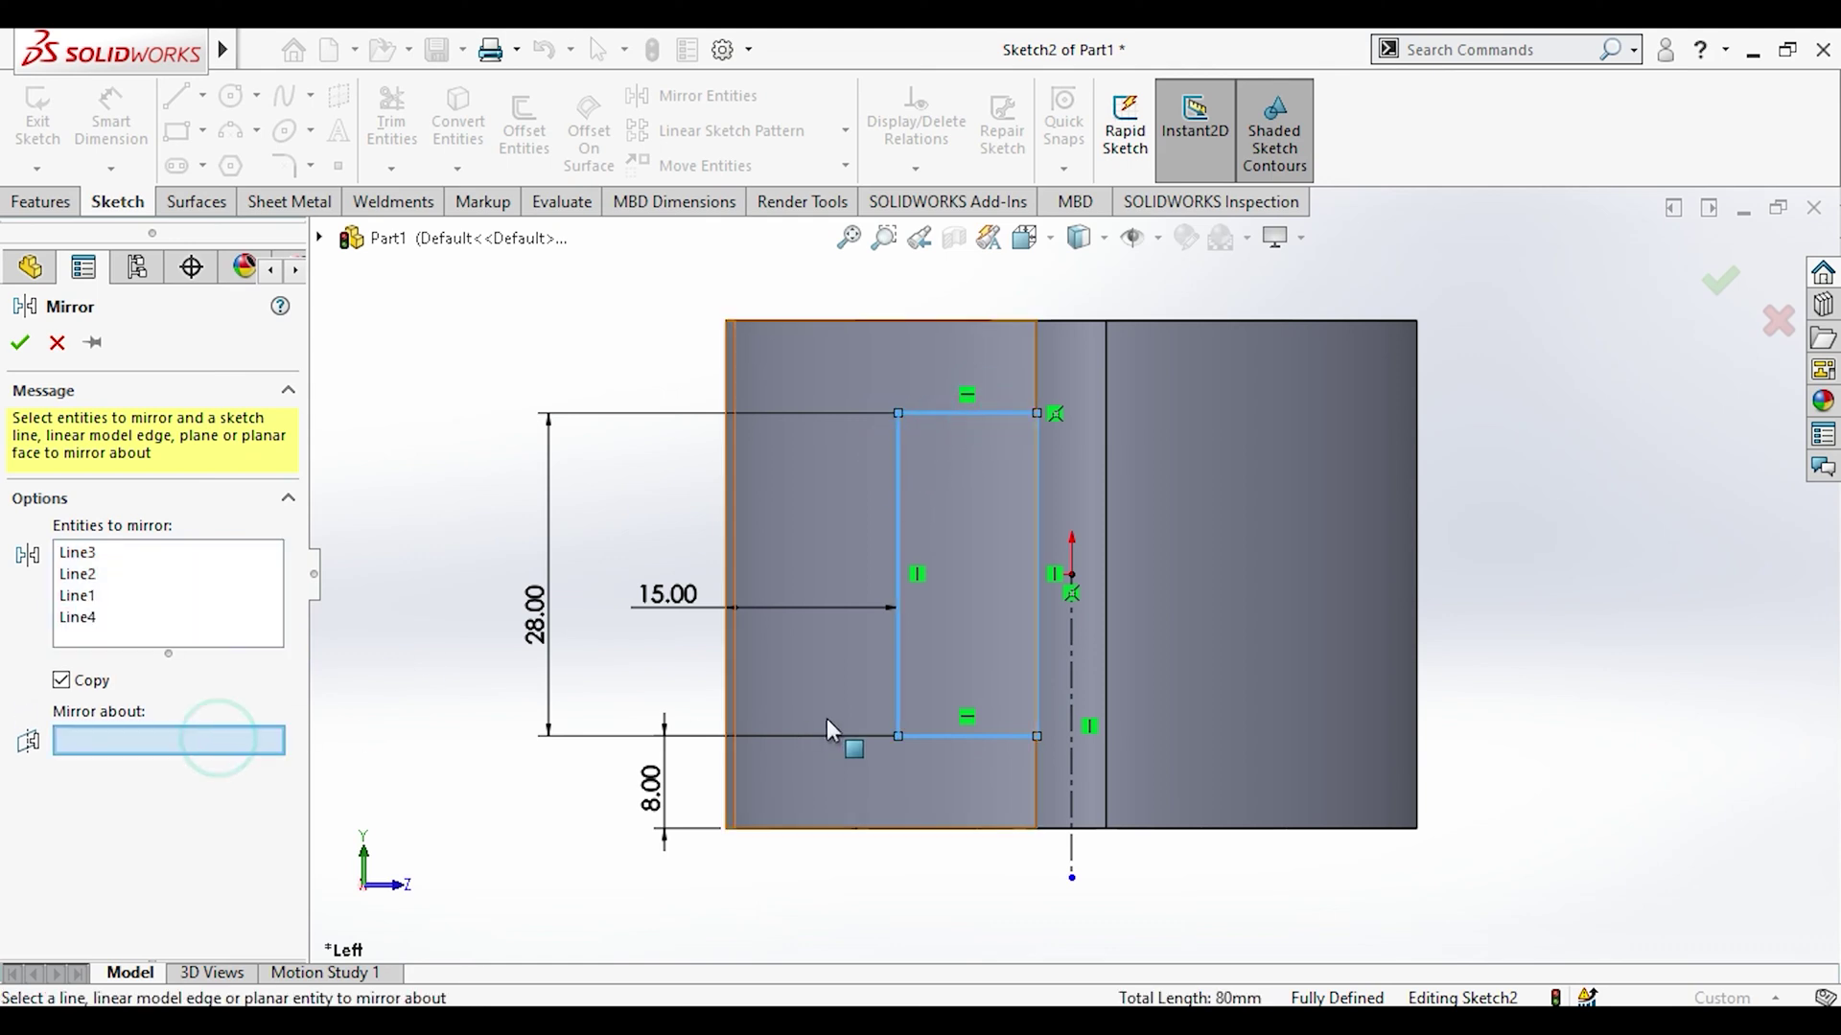
{"action": "left_click", "coordinate": [1072, 785]}
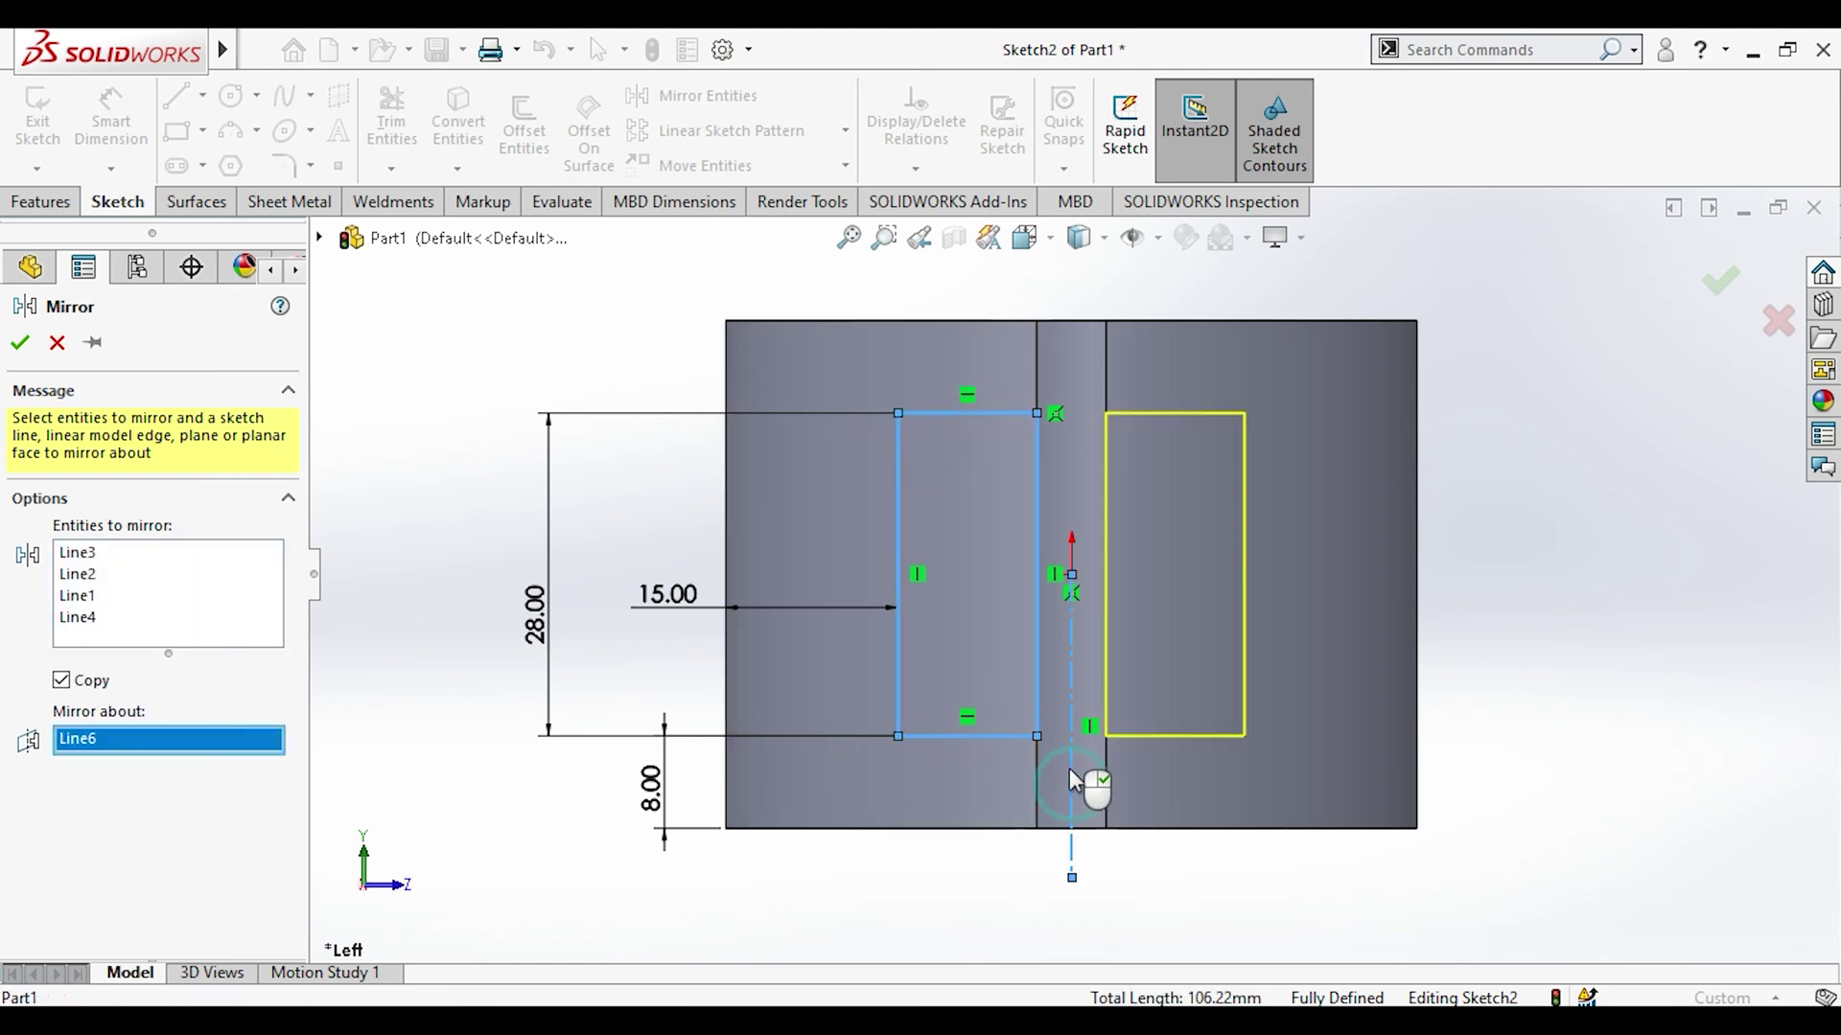
{"action": "left_click", "coordinate": [17, 347]}
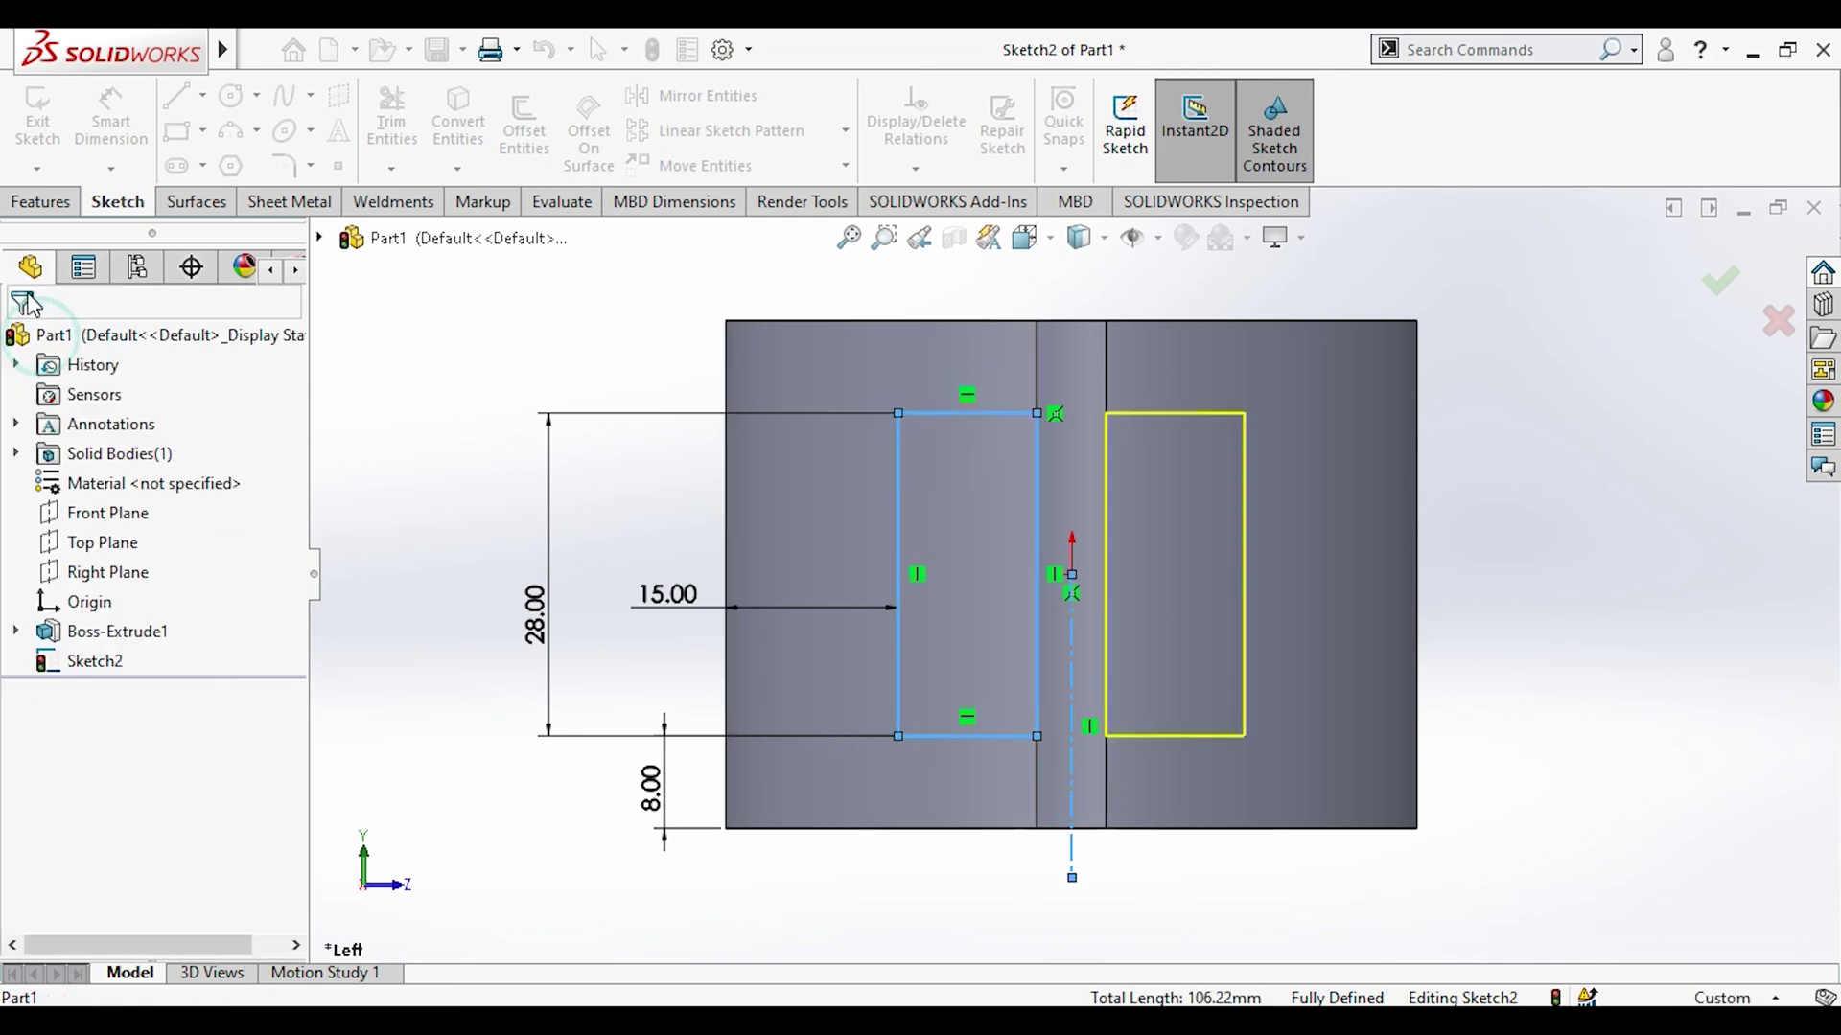
Step: Extrude the two rectangles Up To Surface on the hub's curved face as Boss-Extrude2
{"action": "left_click", "coordinate": [43, 201]}
{"action": "left_click", "coordinate": [47, 152]}
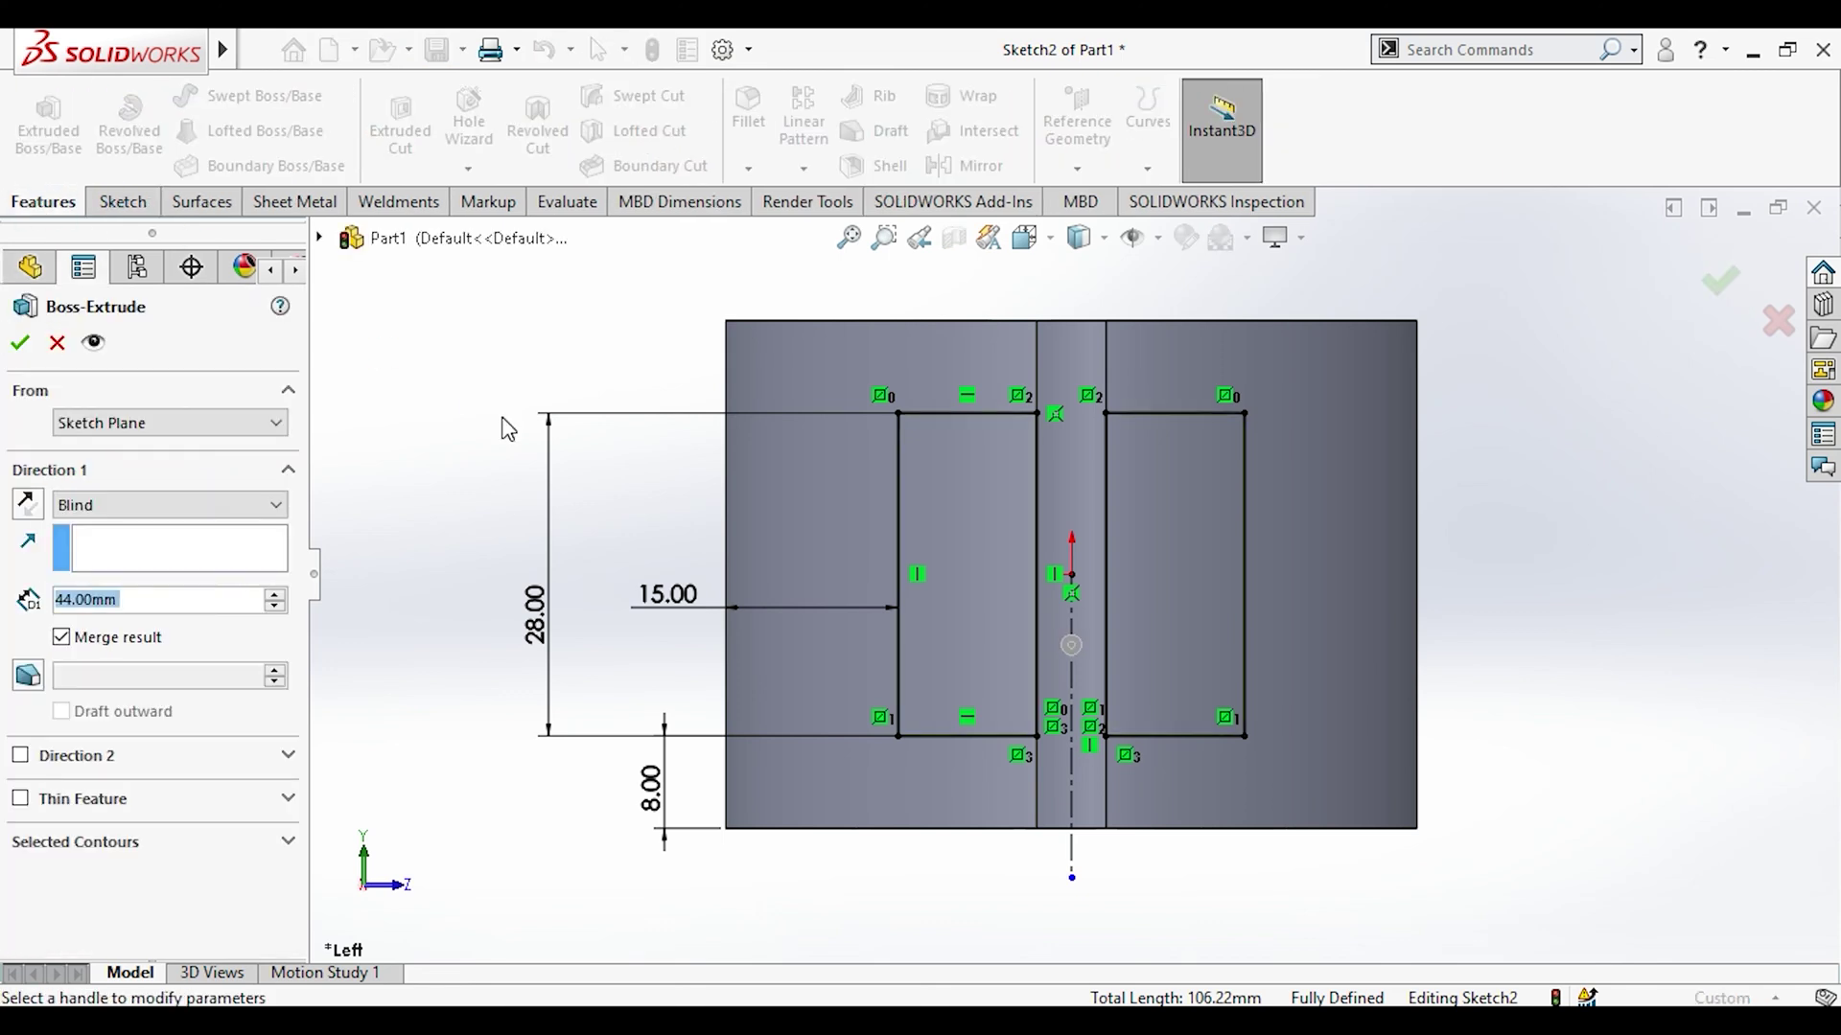
{"action": "left_click", "coordinate": [1236, 696]}
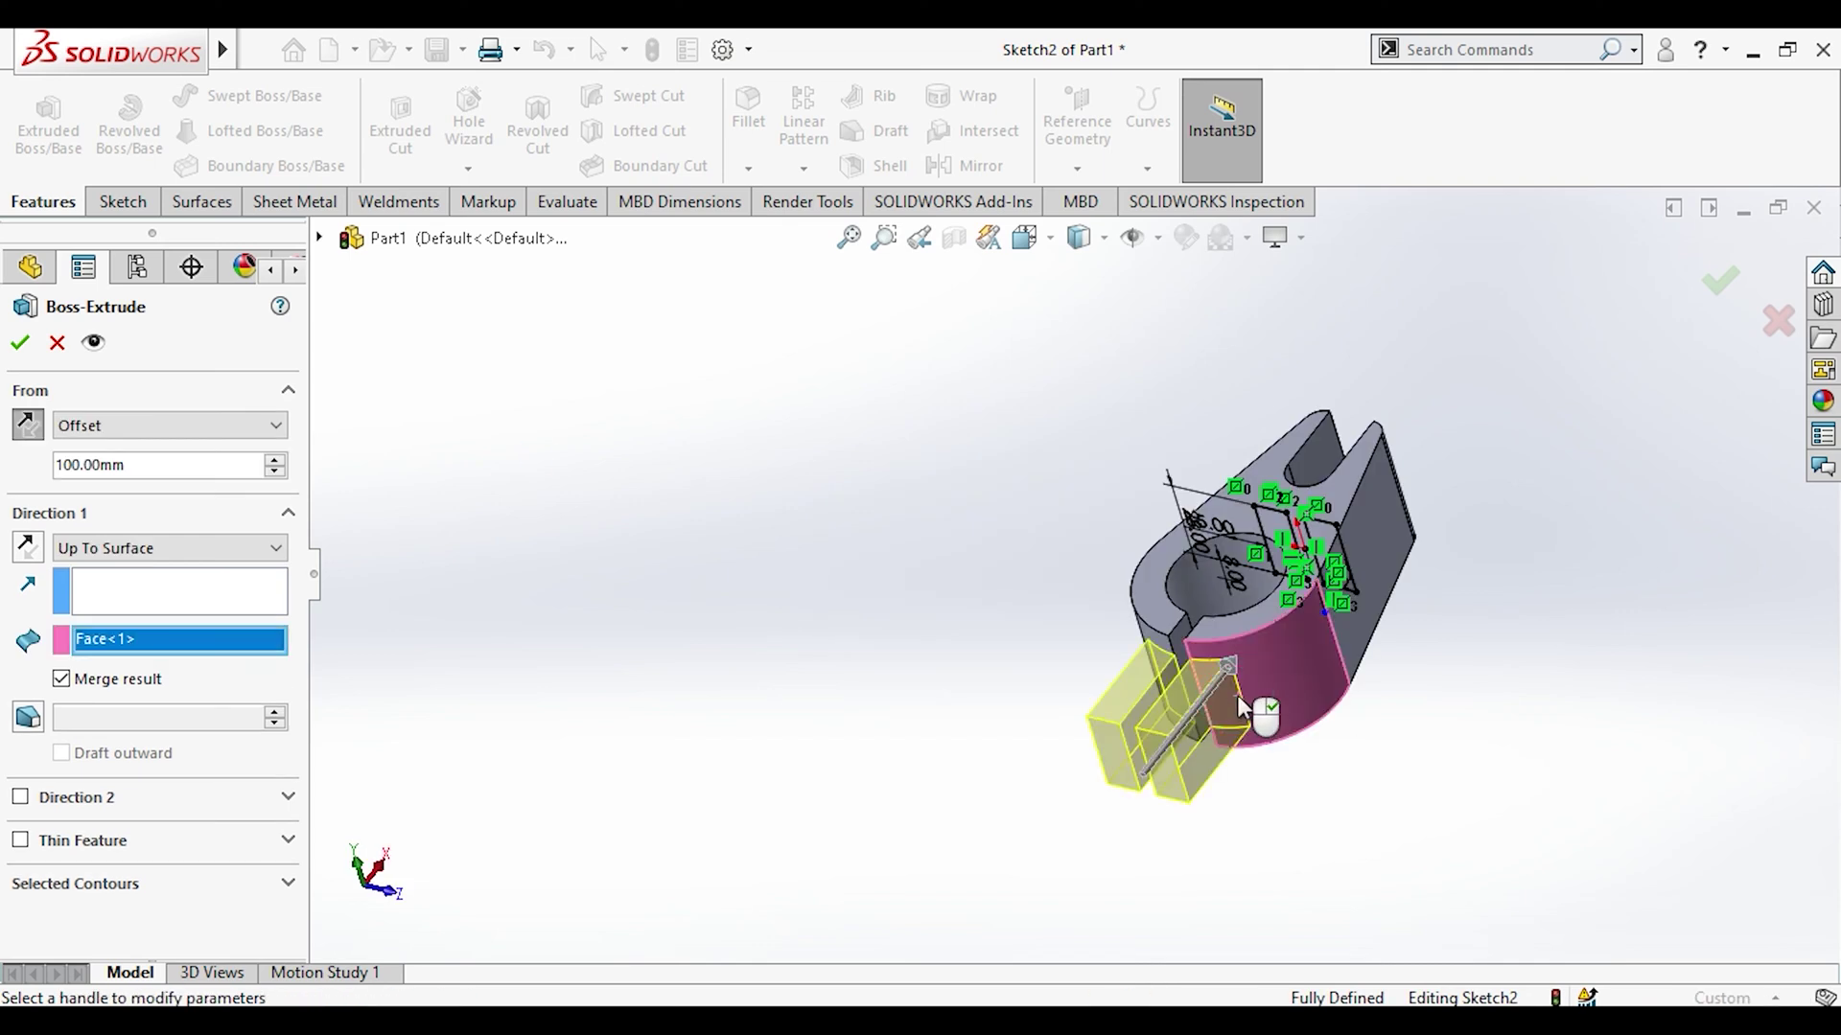
{"action": "left_click", "coordinate": [21, 351]}
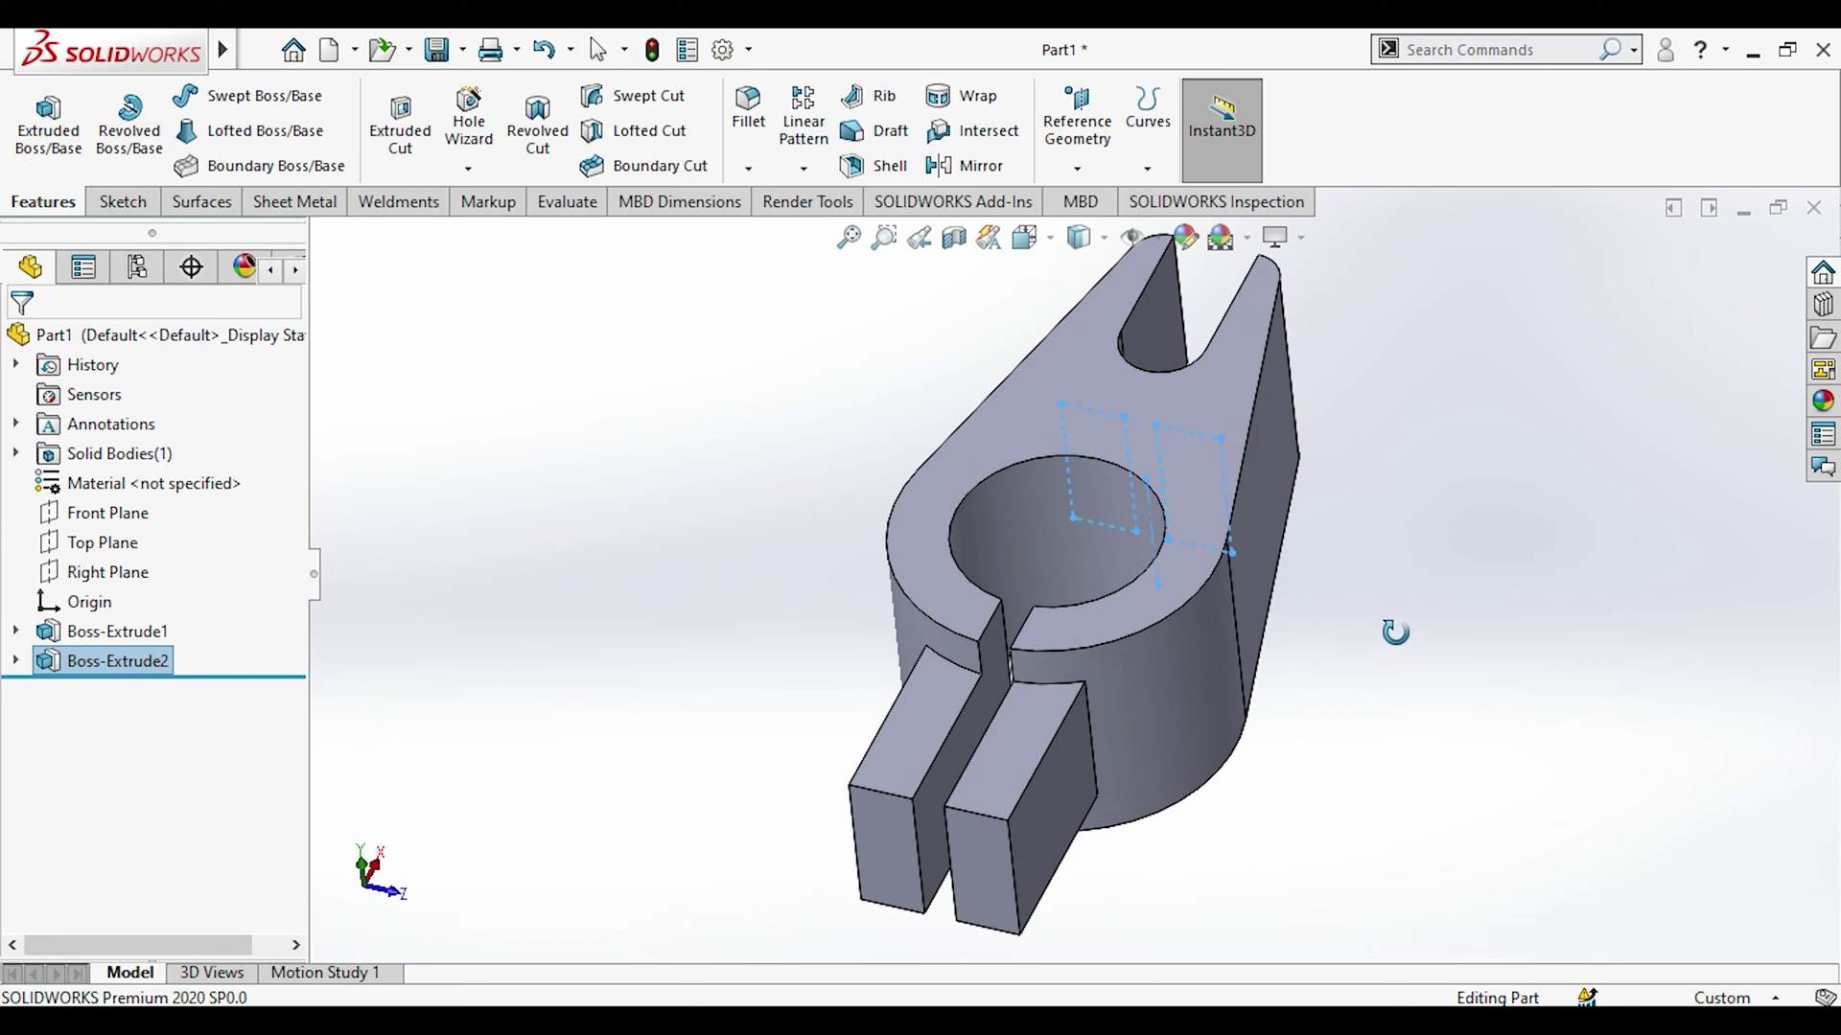
Step: Inspect the new lugs and switch to the Front view
{"action": "left_click", "coordinate": [1411, 709]}
{"action": "mouse_move", "coordinate": [947, 710]}
{"action": "middle_mouse_down"}
{"action": "mouse_move", "coordinate": [644, 601]}
{"action": "mouse_move", "coordinate": [819, 738]}
{"action": "middle_mouse_up"}
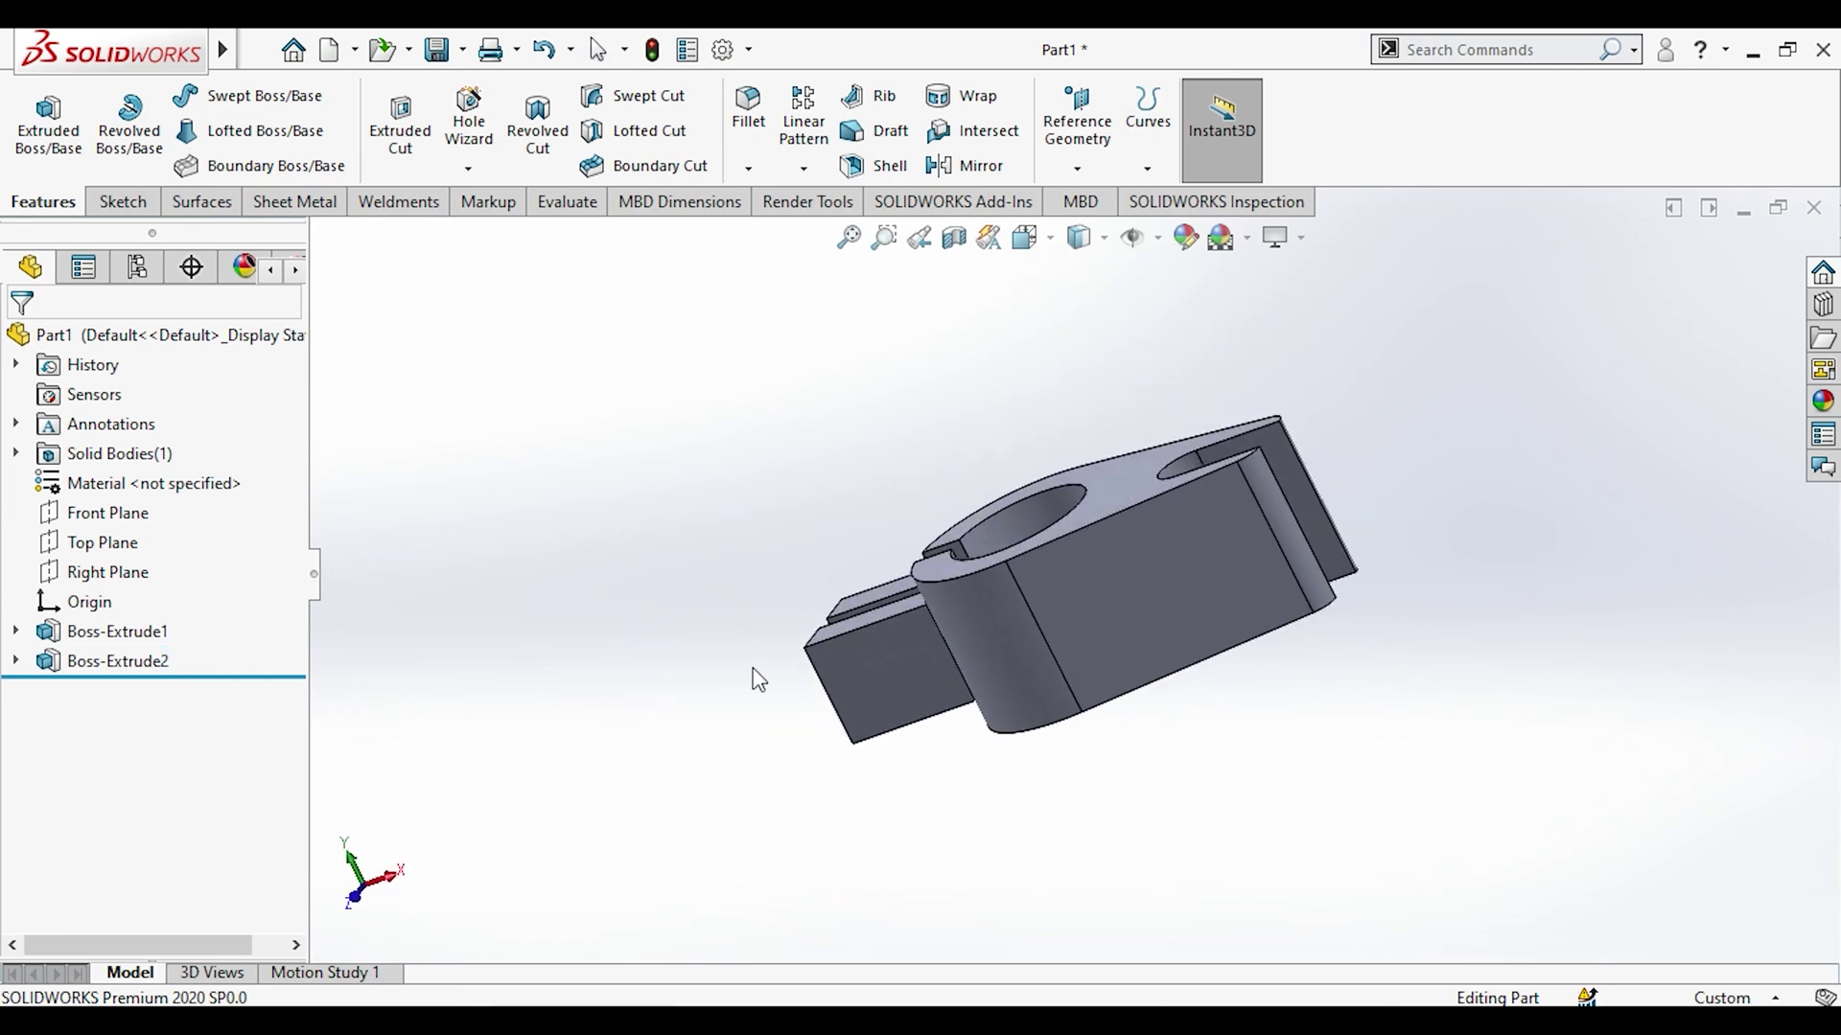
{"action": "key", "text": "space"}
{"action": "left_click", "coordinate": [820, 738]}
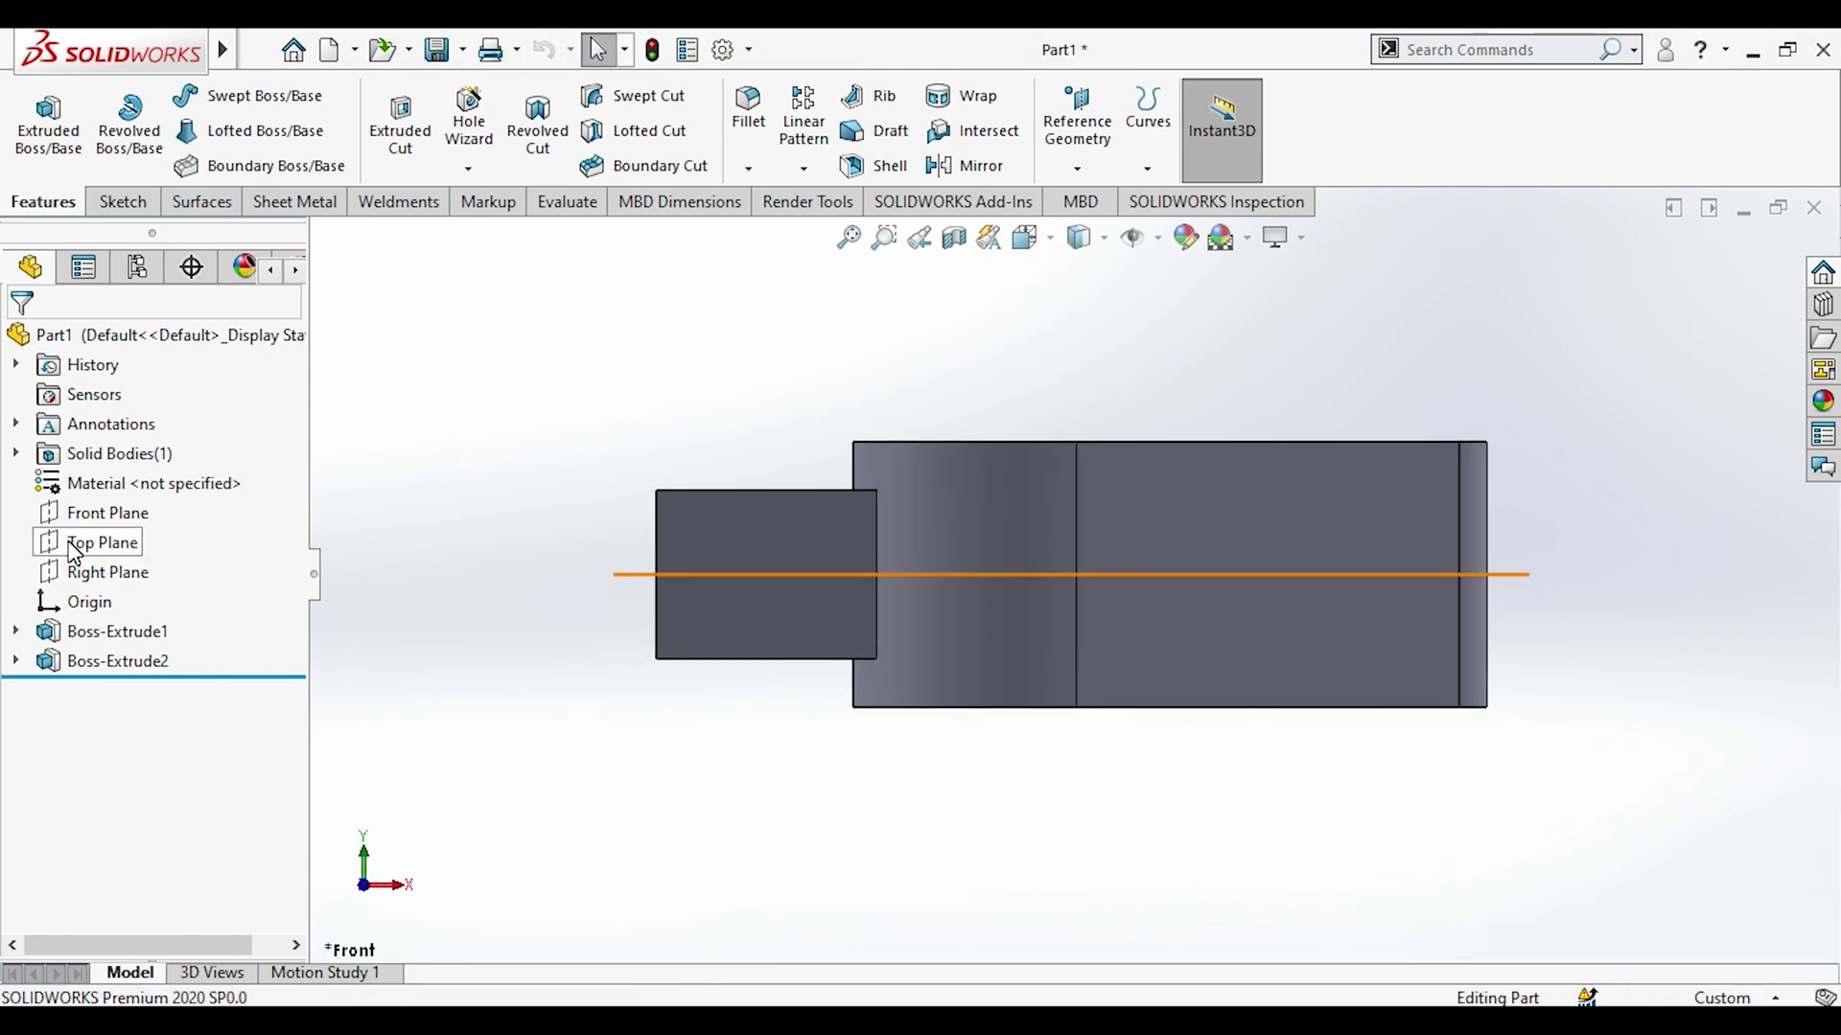
Step: Sketch a three-point arc on the Front Plane from the lug's top edge to its bottom edge
{"action": "left_click", "coordinate": [91, 515]}
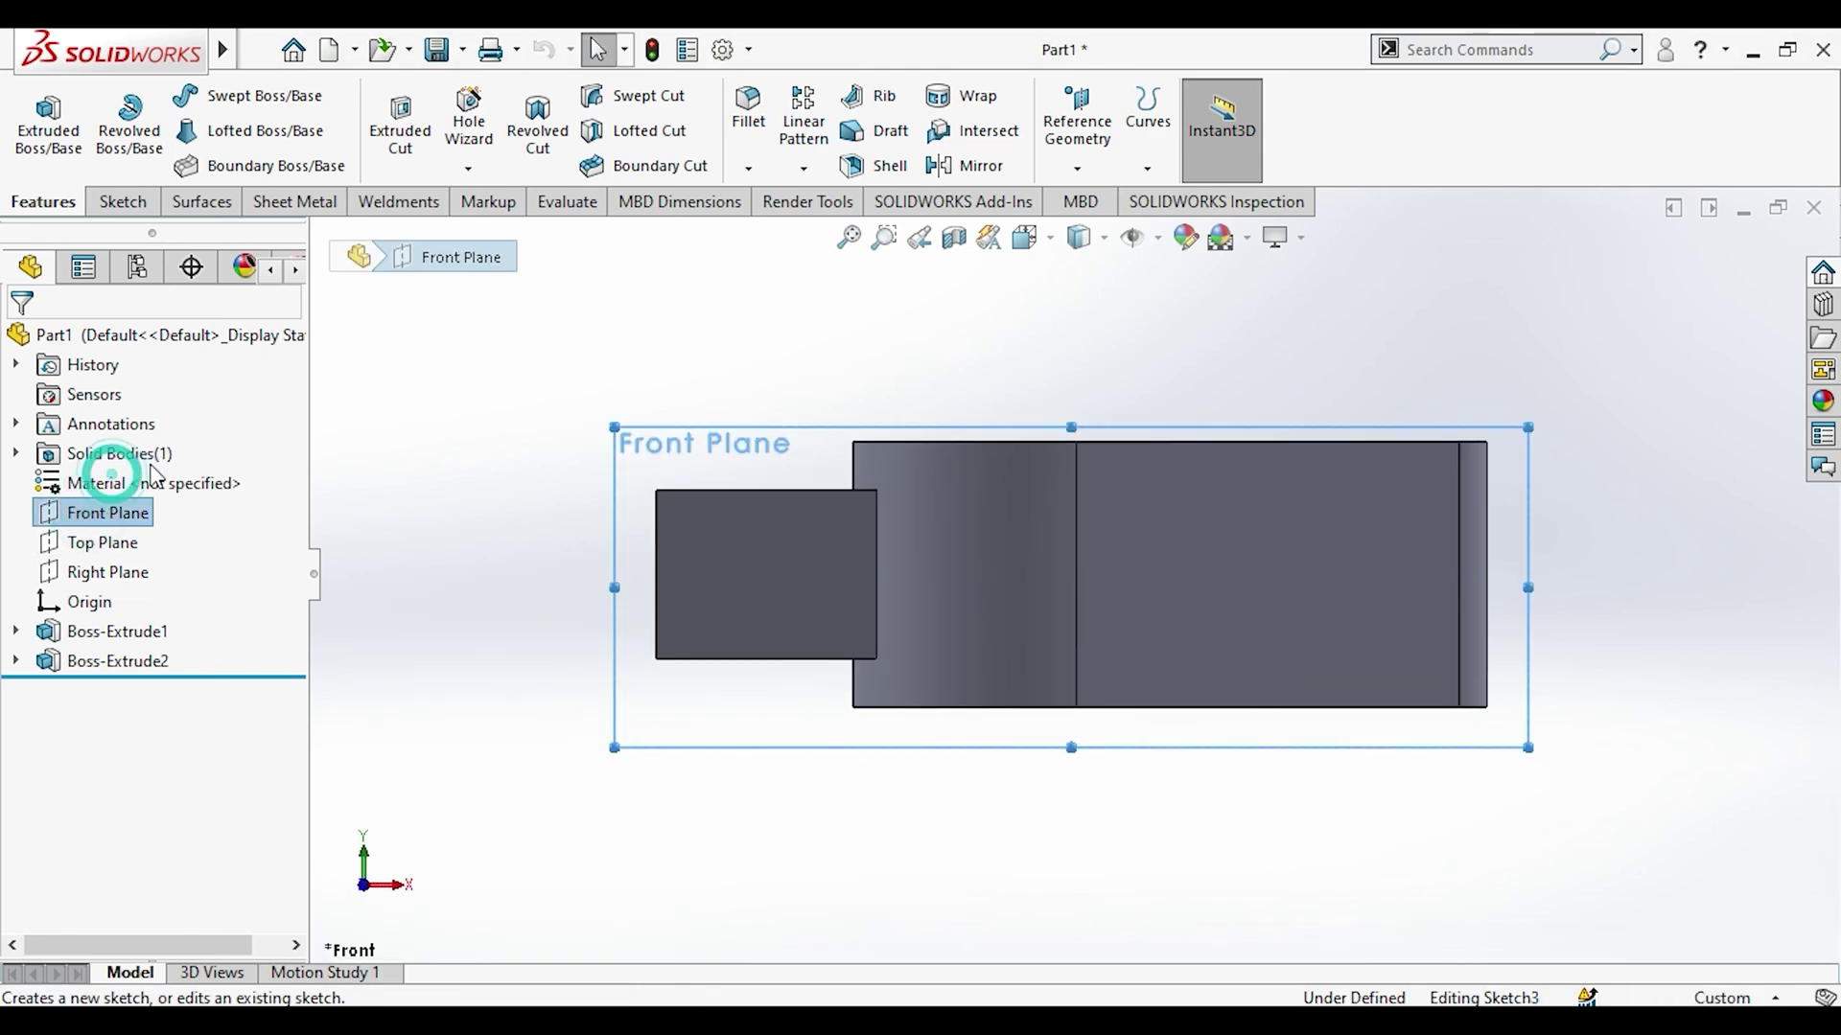
{"action": "left_click", "coordinate": [217, 469]}
{"action": "left_click", "coordinate": [236, 134]}
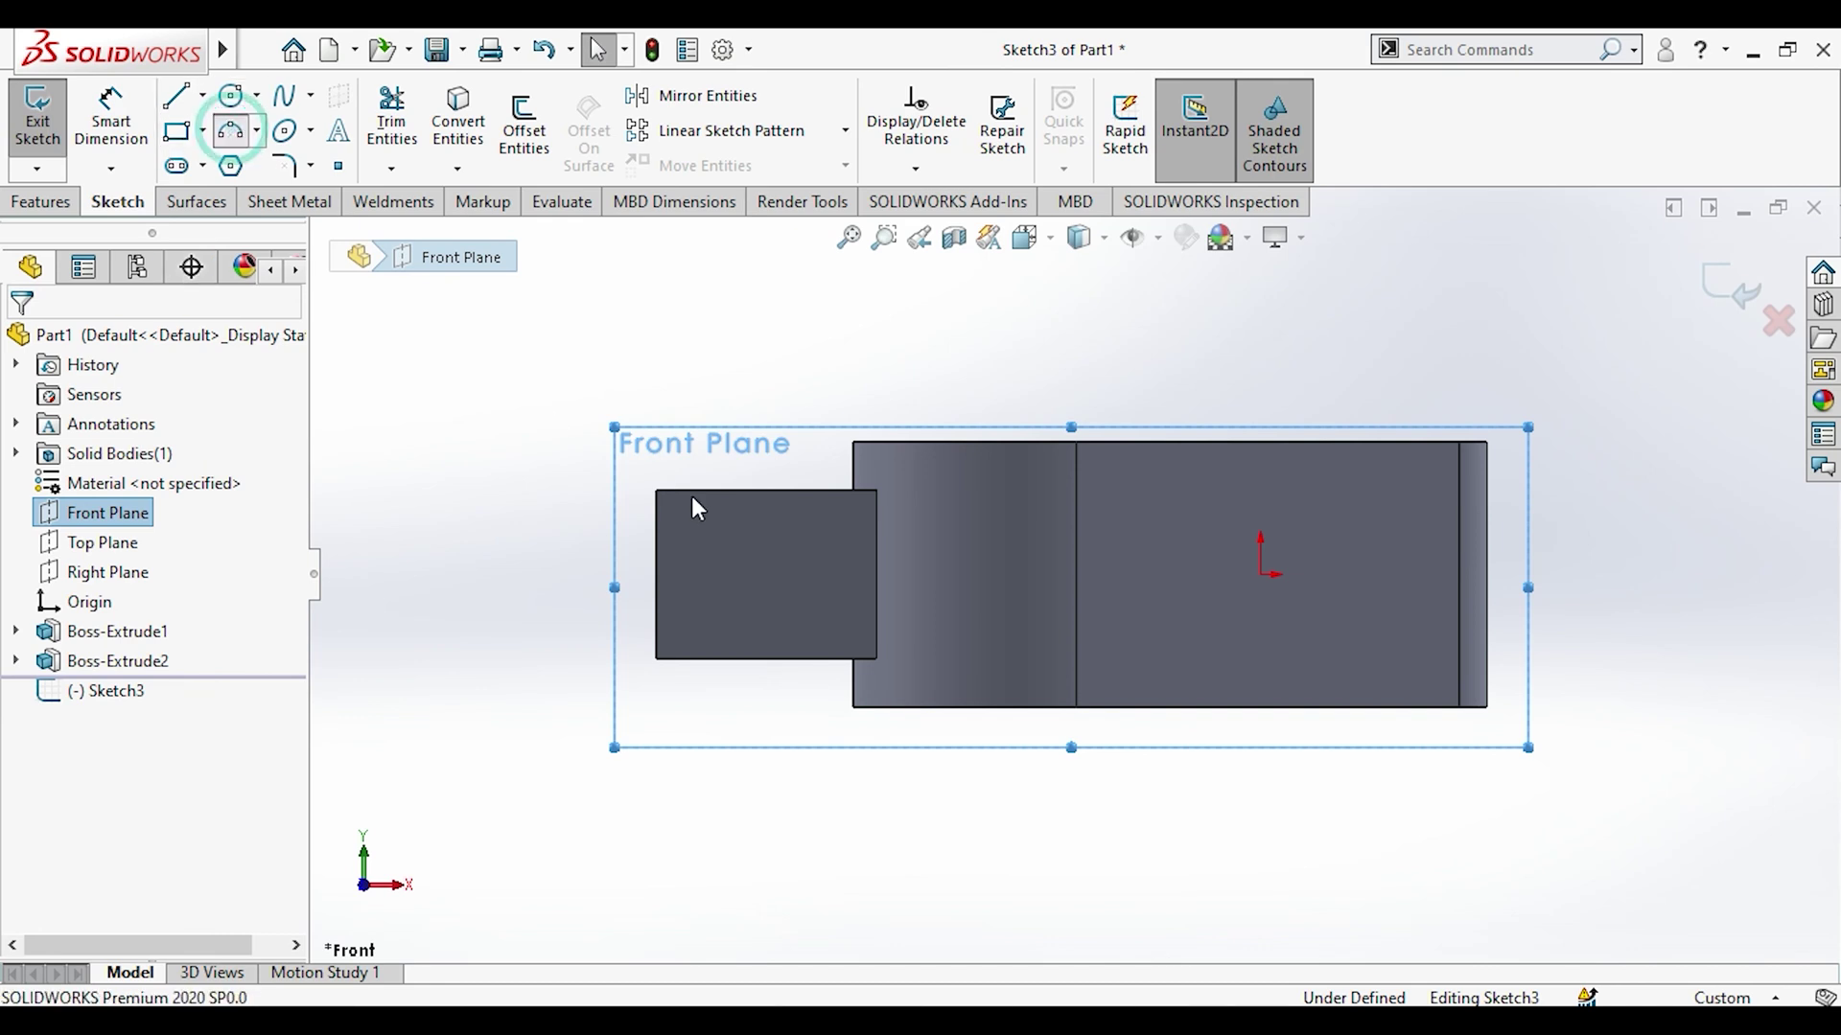
{"action": "left_click", "coordinate": [766, 489]}
{"action": "left_click", "coordinate": [798, 659]}
{"action": "left_click", "coordinate": [743, 573]}
{"action": "key", "text": "Escape"}
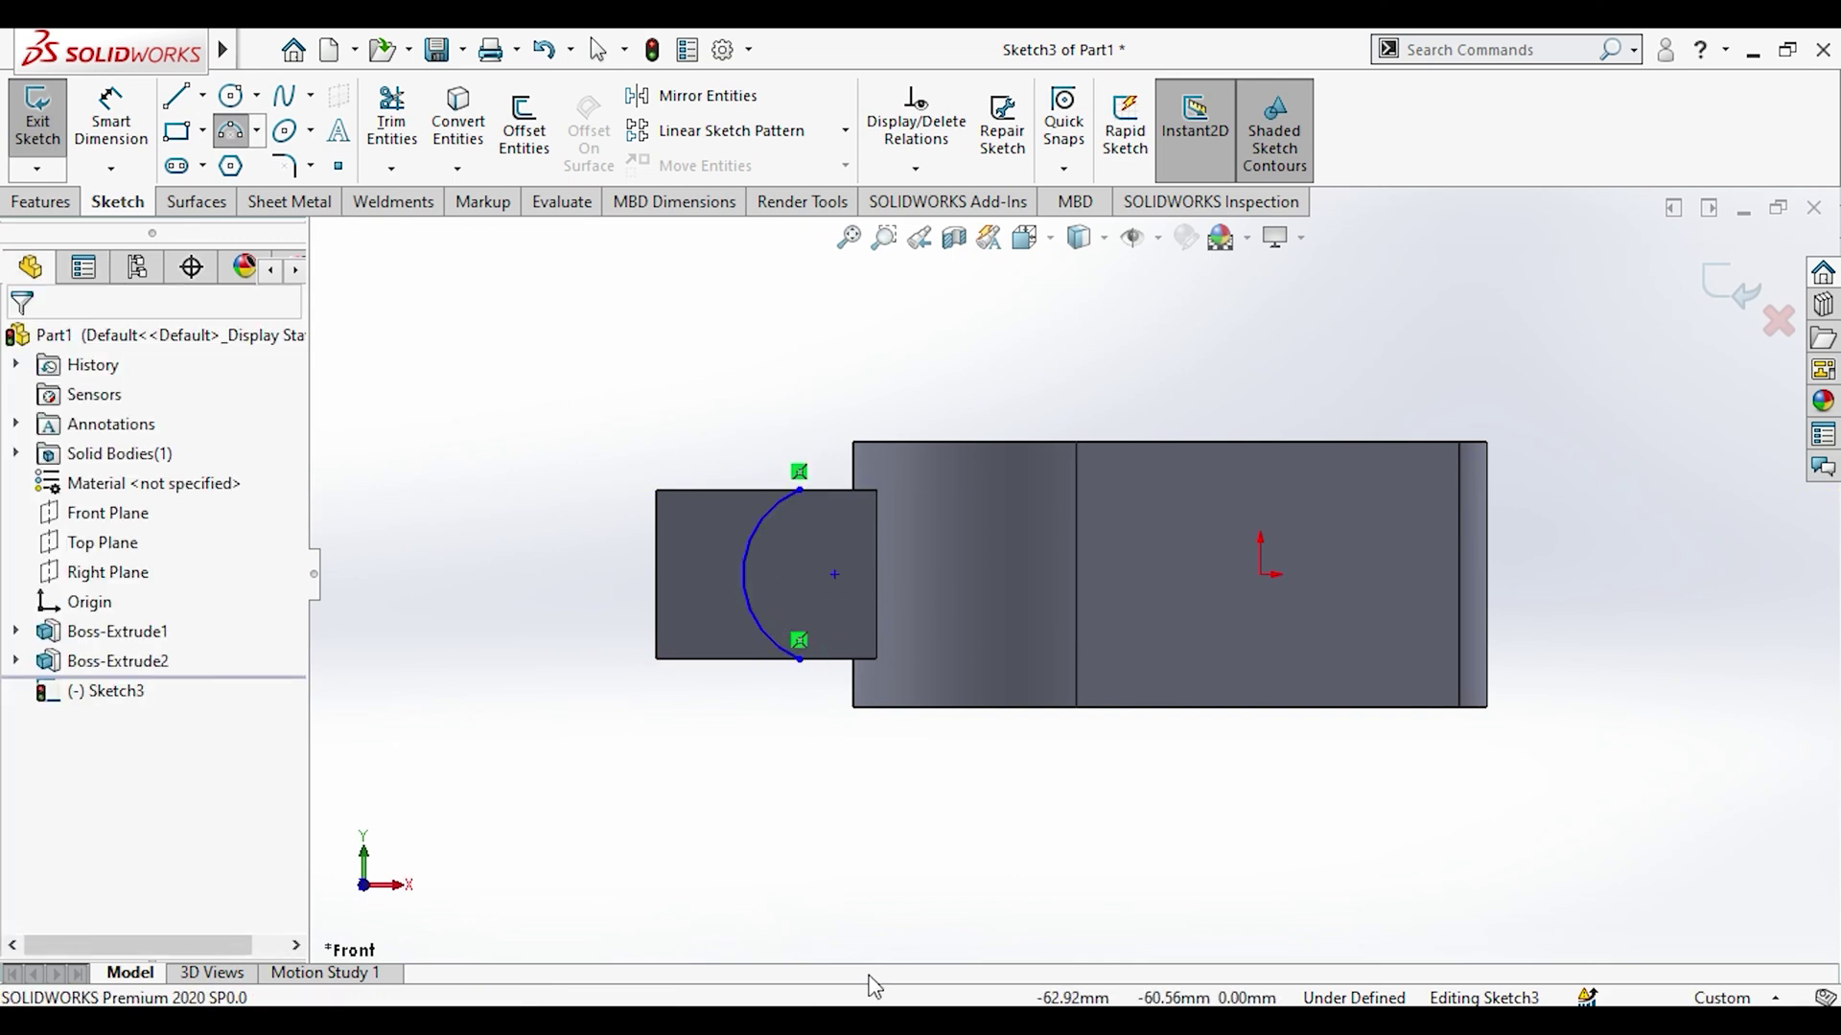
{"action": "key", "text": "alt+Tab"}
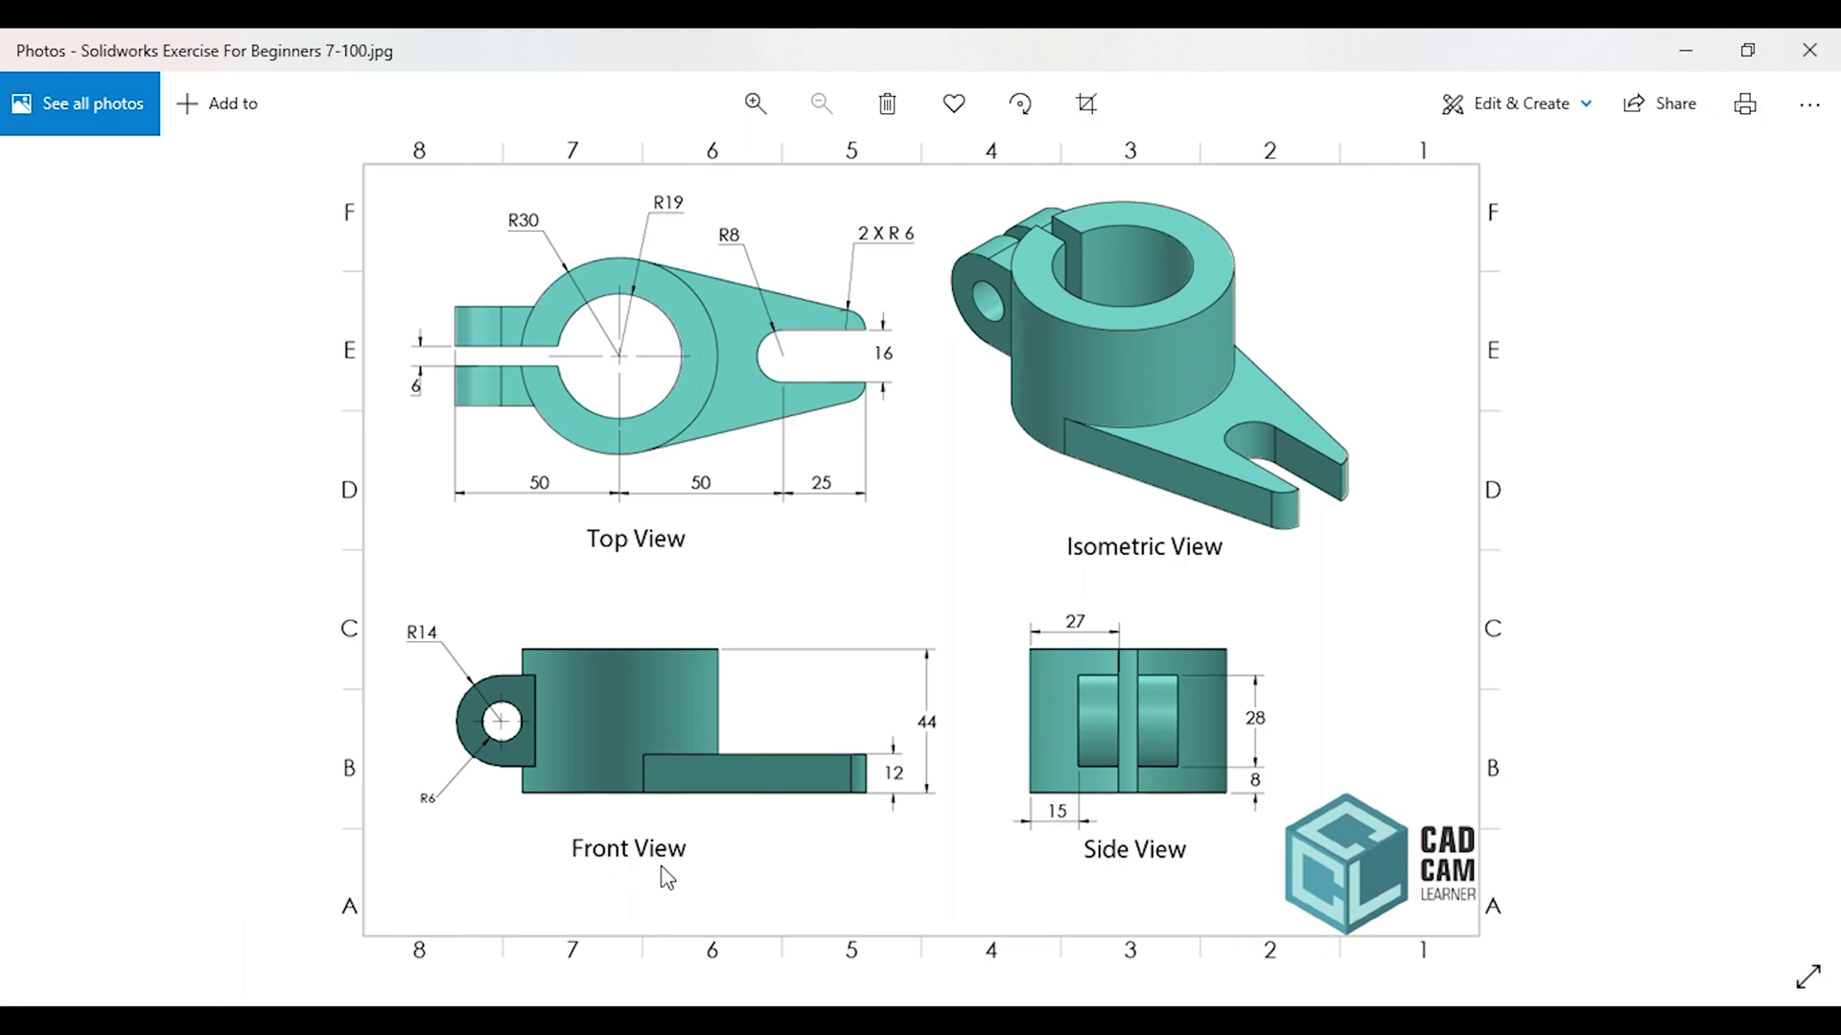
{"action": "key", "text": "alt+Tab"}
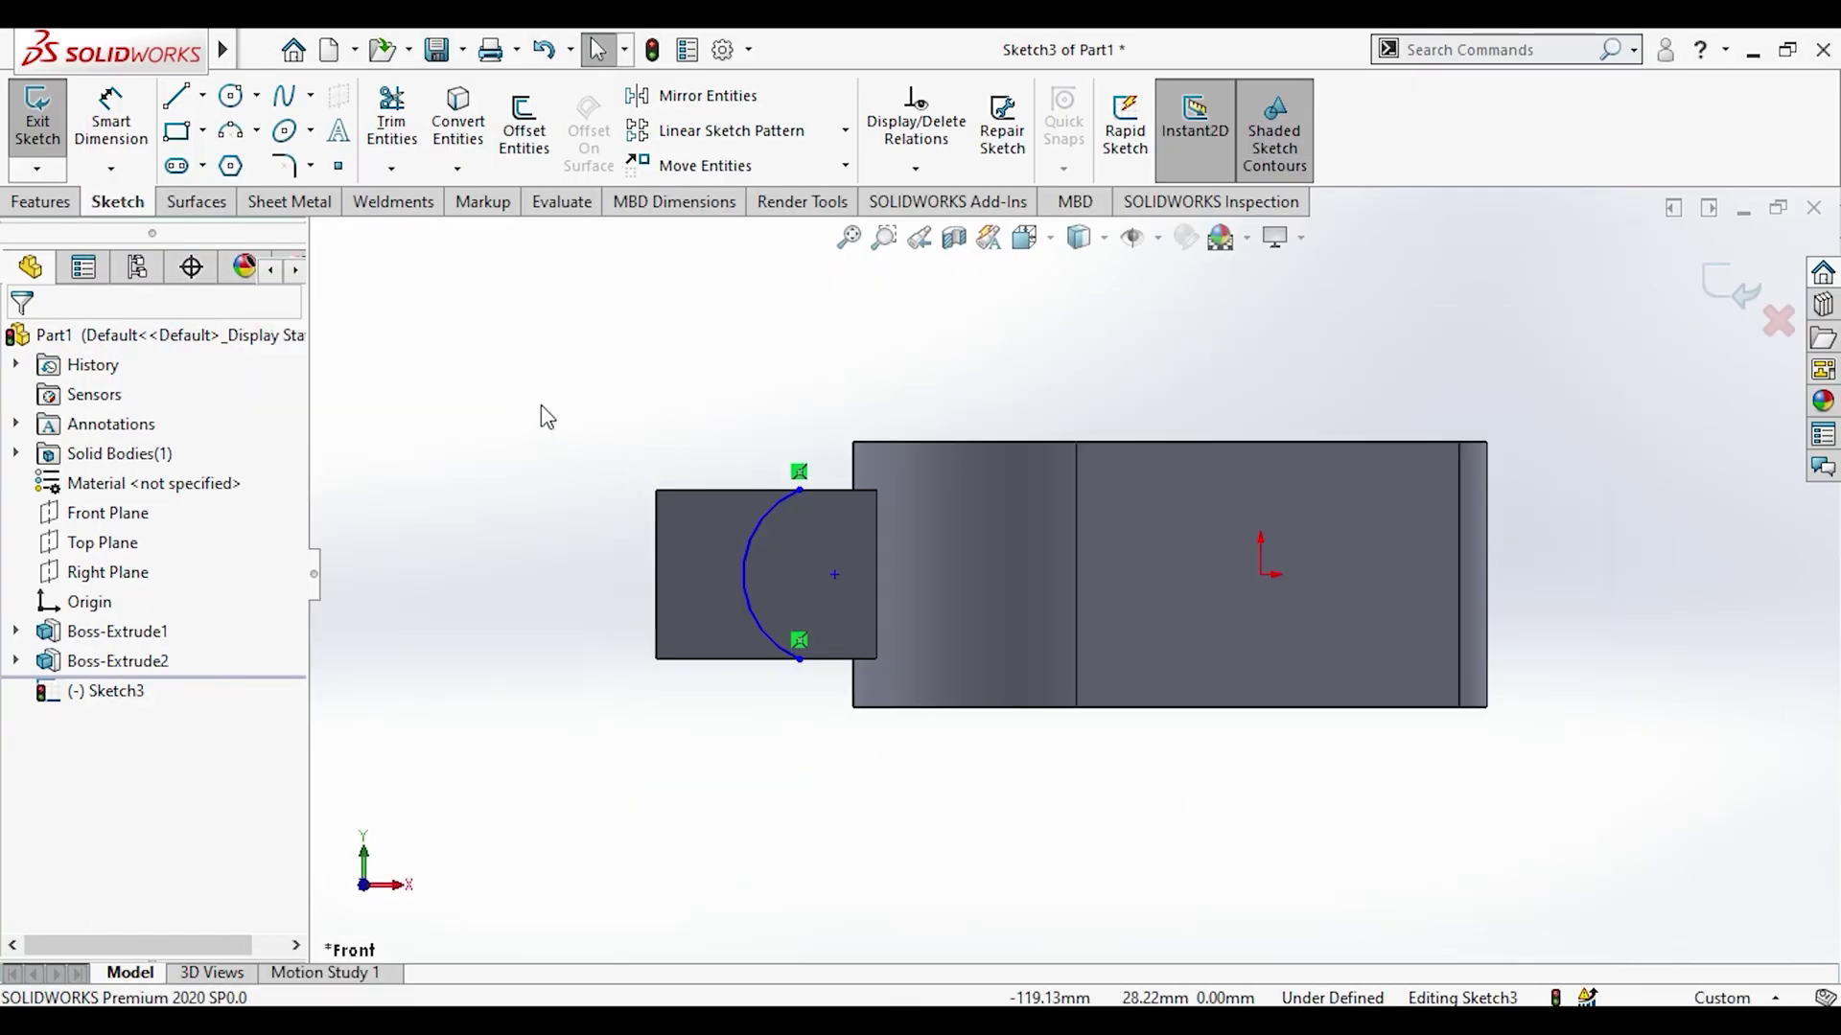
Step: Make the lug arc tangent to its top and bottom edges, then drag its centre left
{"action": "left_click", "coordinate": [785, 507]}
{"action": "left_click", "coordinate": [821, 491], "text": "ctrl"}
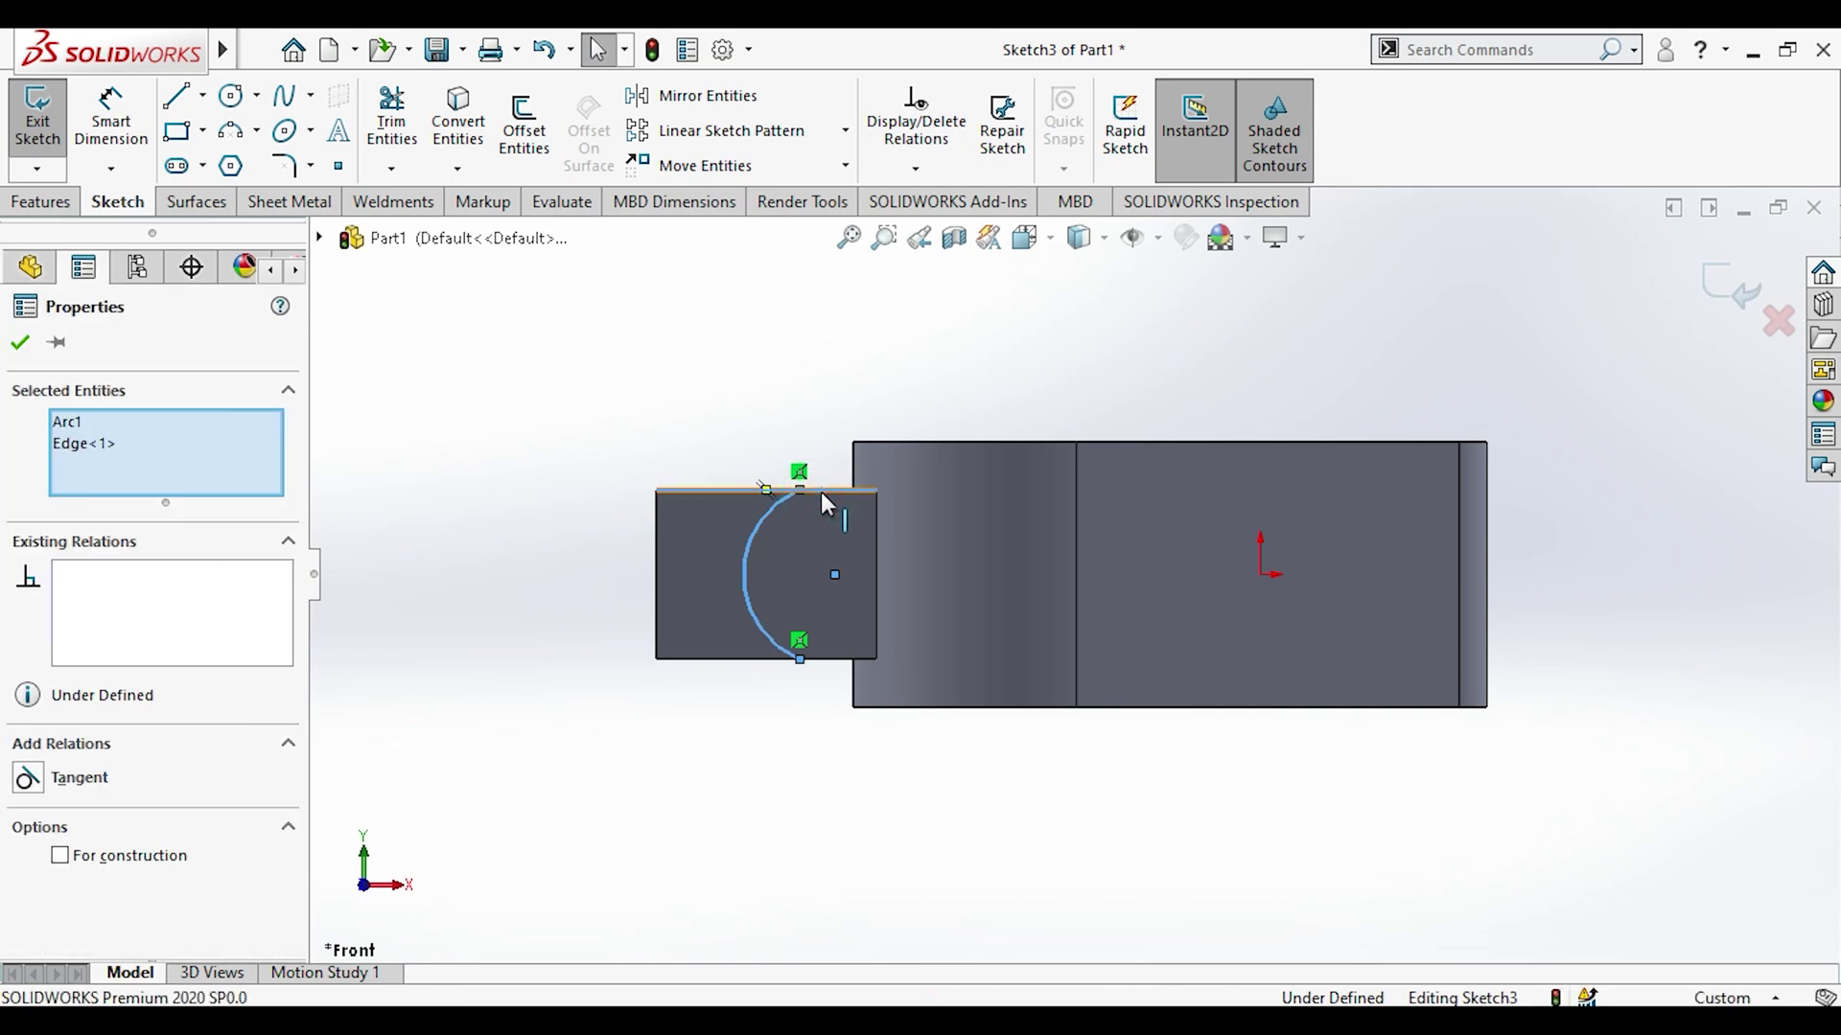
{"action": "left_click", "coordinate": [898, 376]}
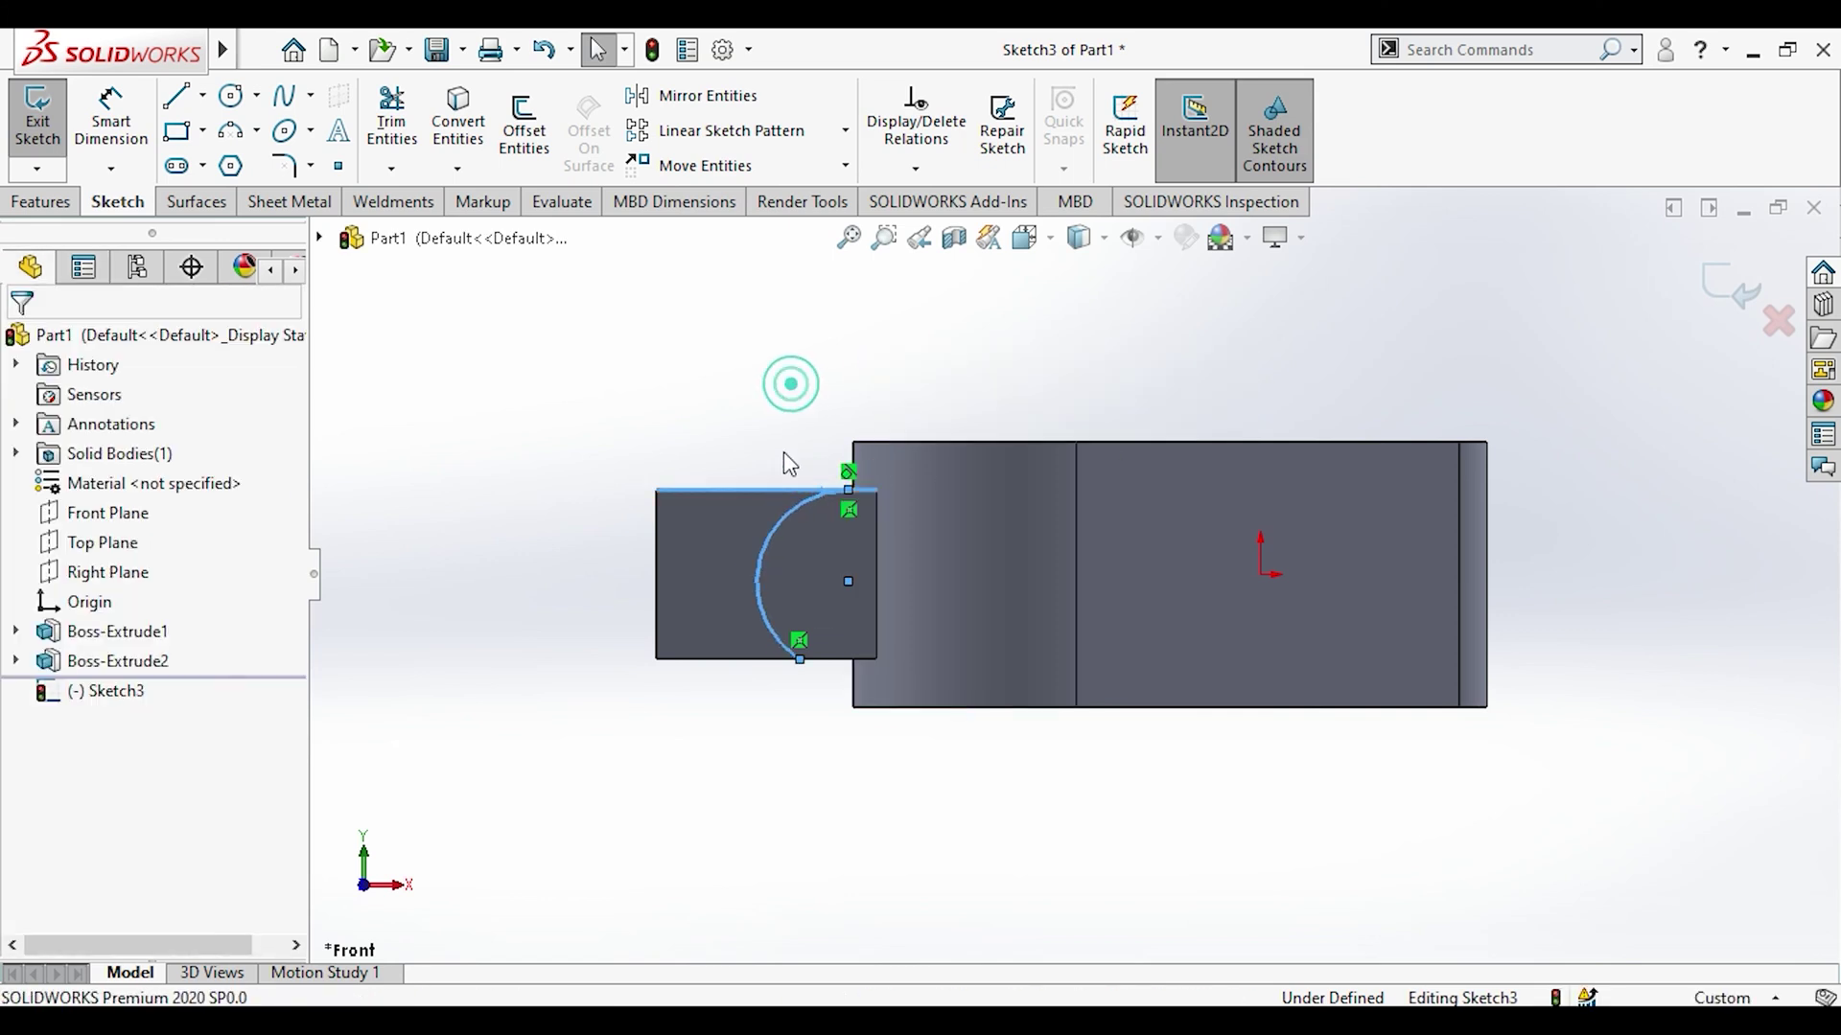
{"action": "left_click", "coordinate": [836, 659]}
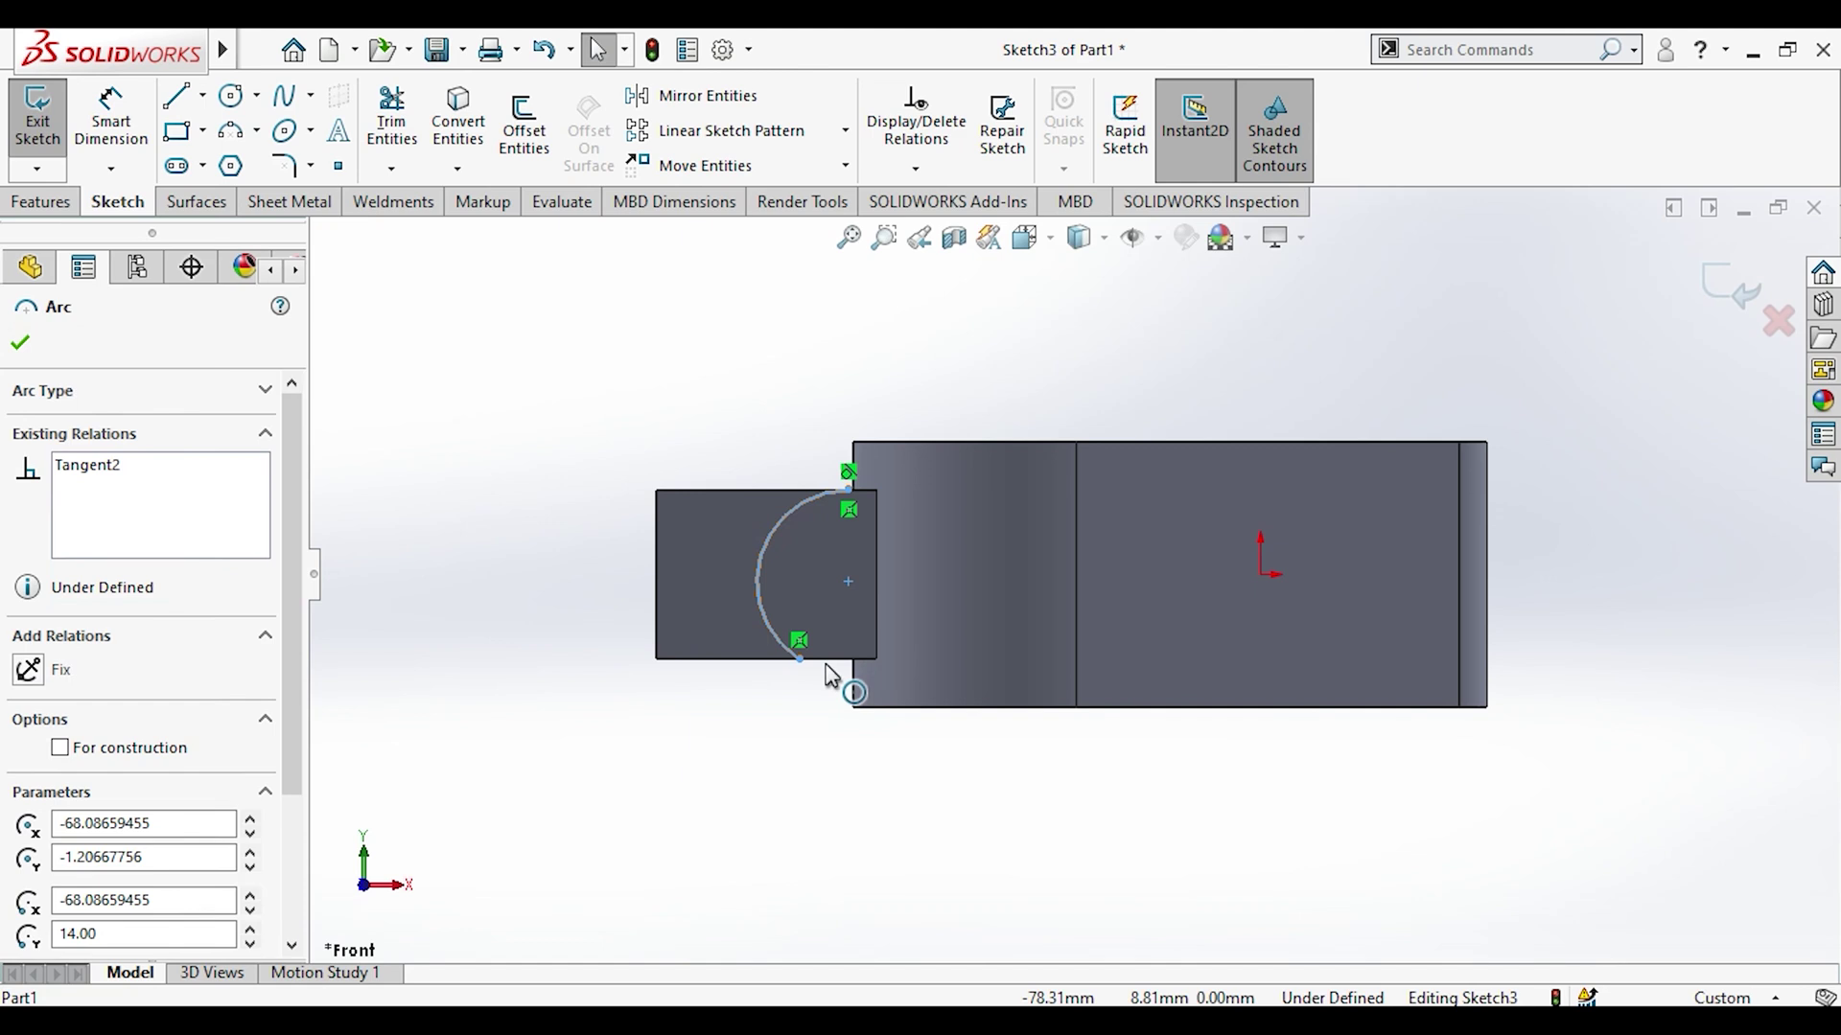
{"action": "left_click", "coordinate": [822, 660], "text": "ctrl"}
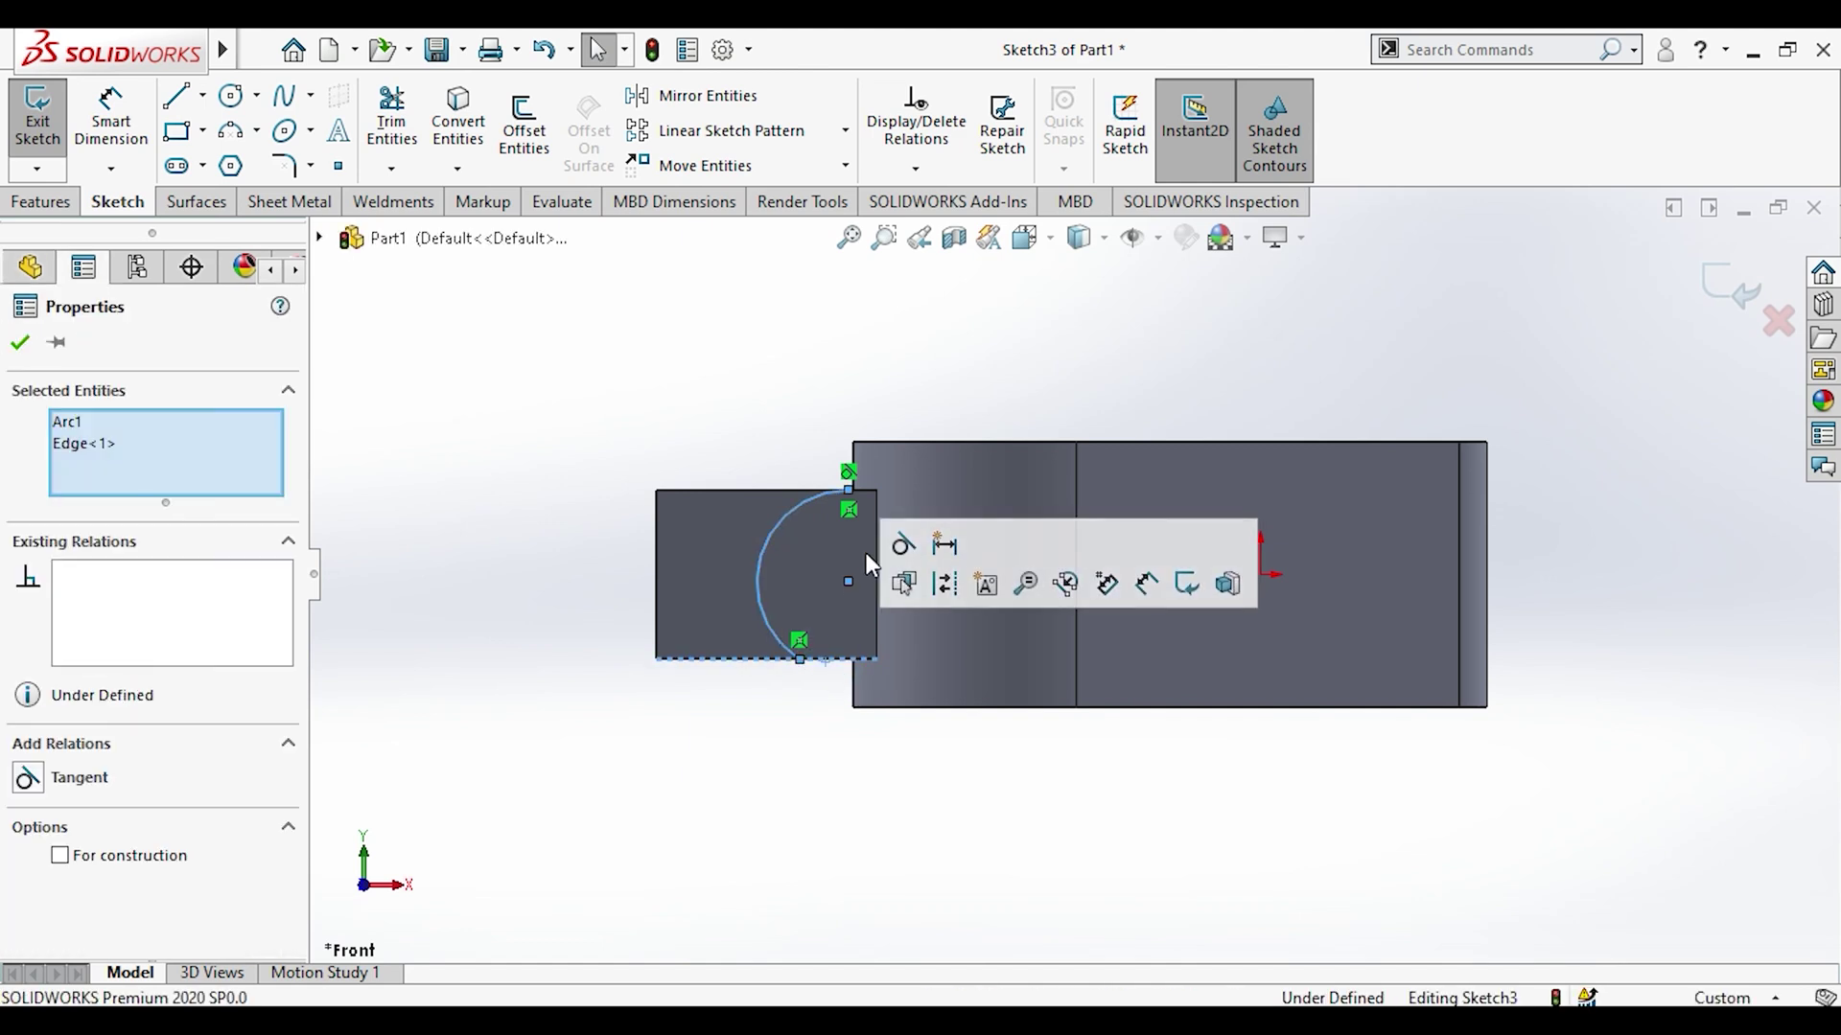
{"action": "left_click", "coordinate": [896, 584]}
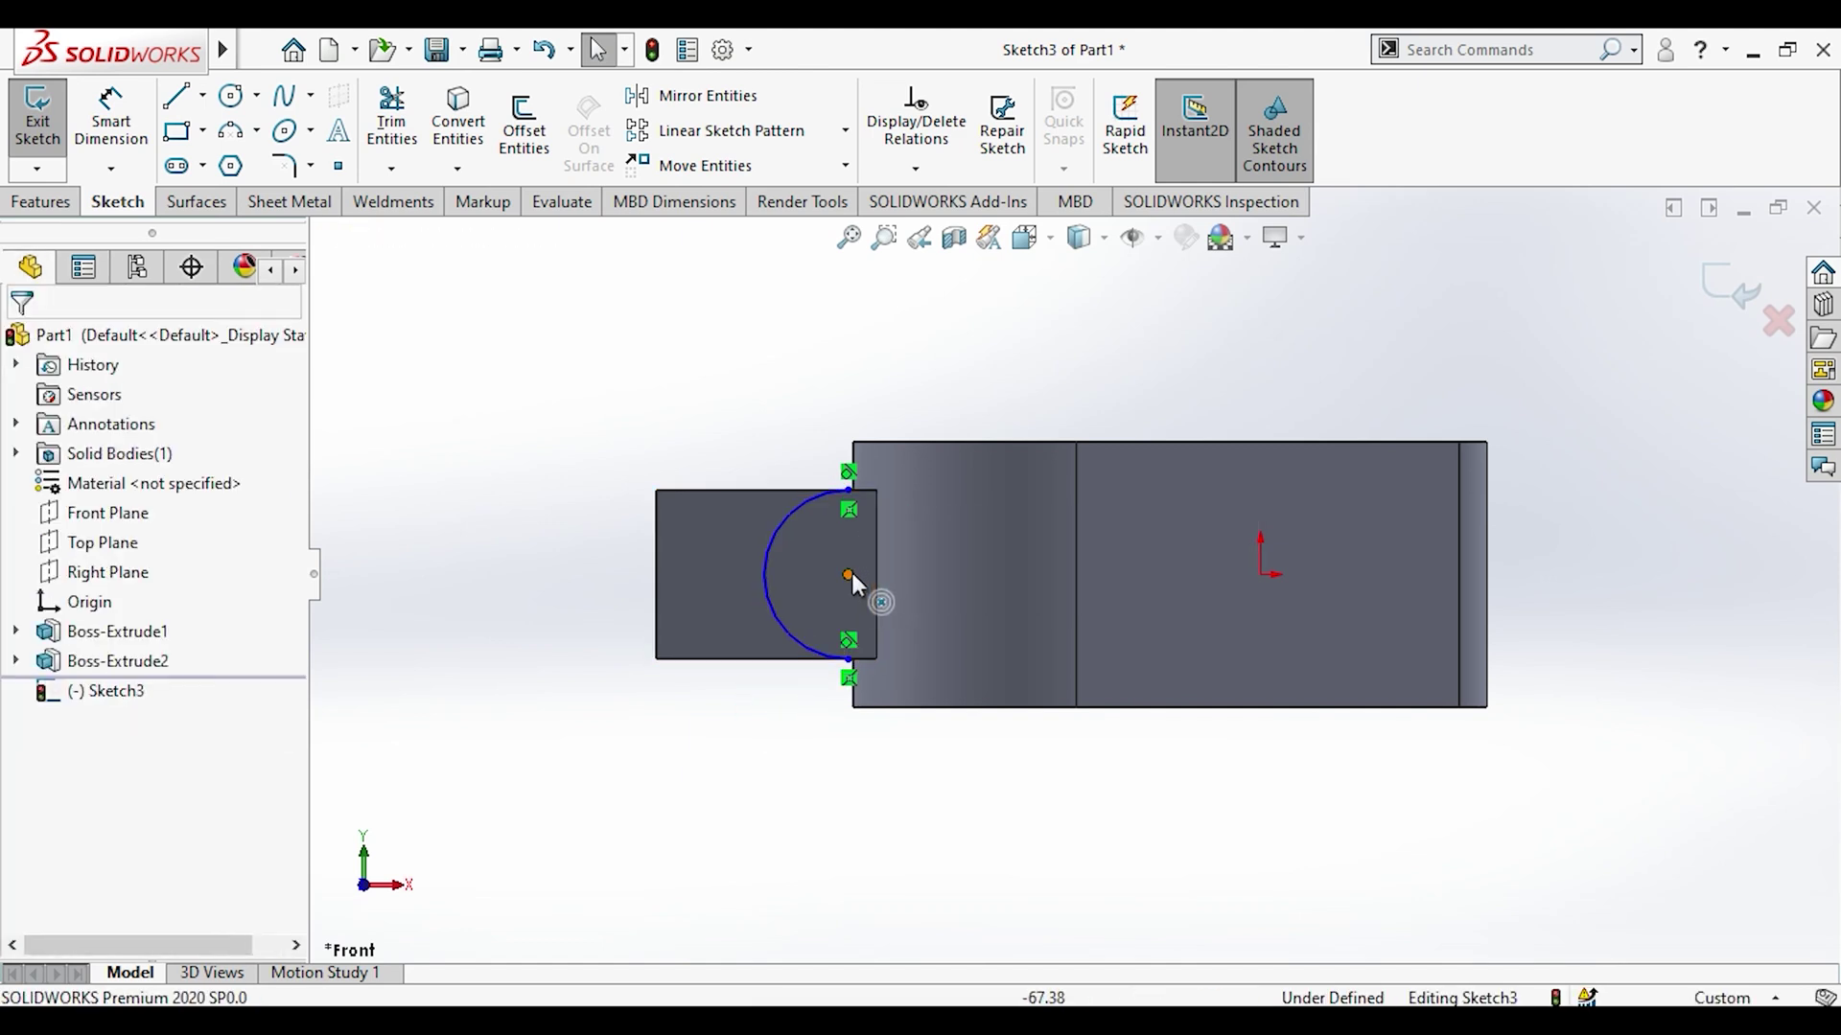
{"action": "left_click_drag", "start_coordinate": [849, 574], "coordinate": [770, 574]}
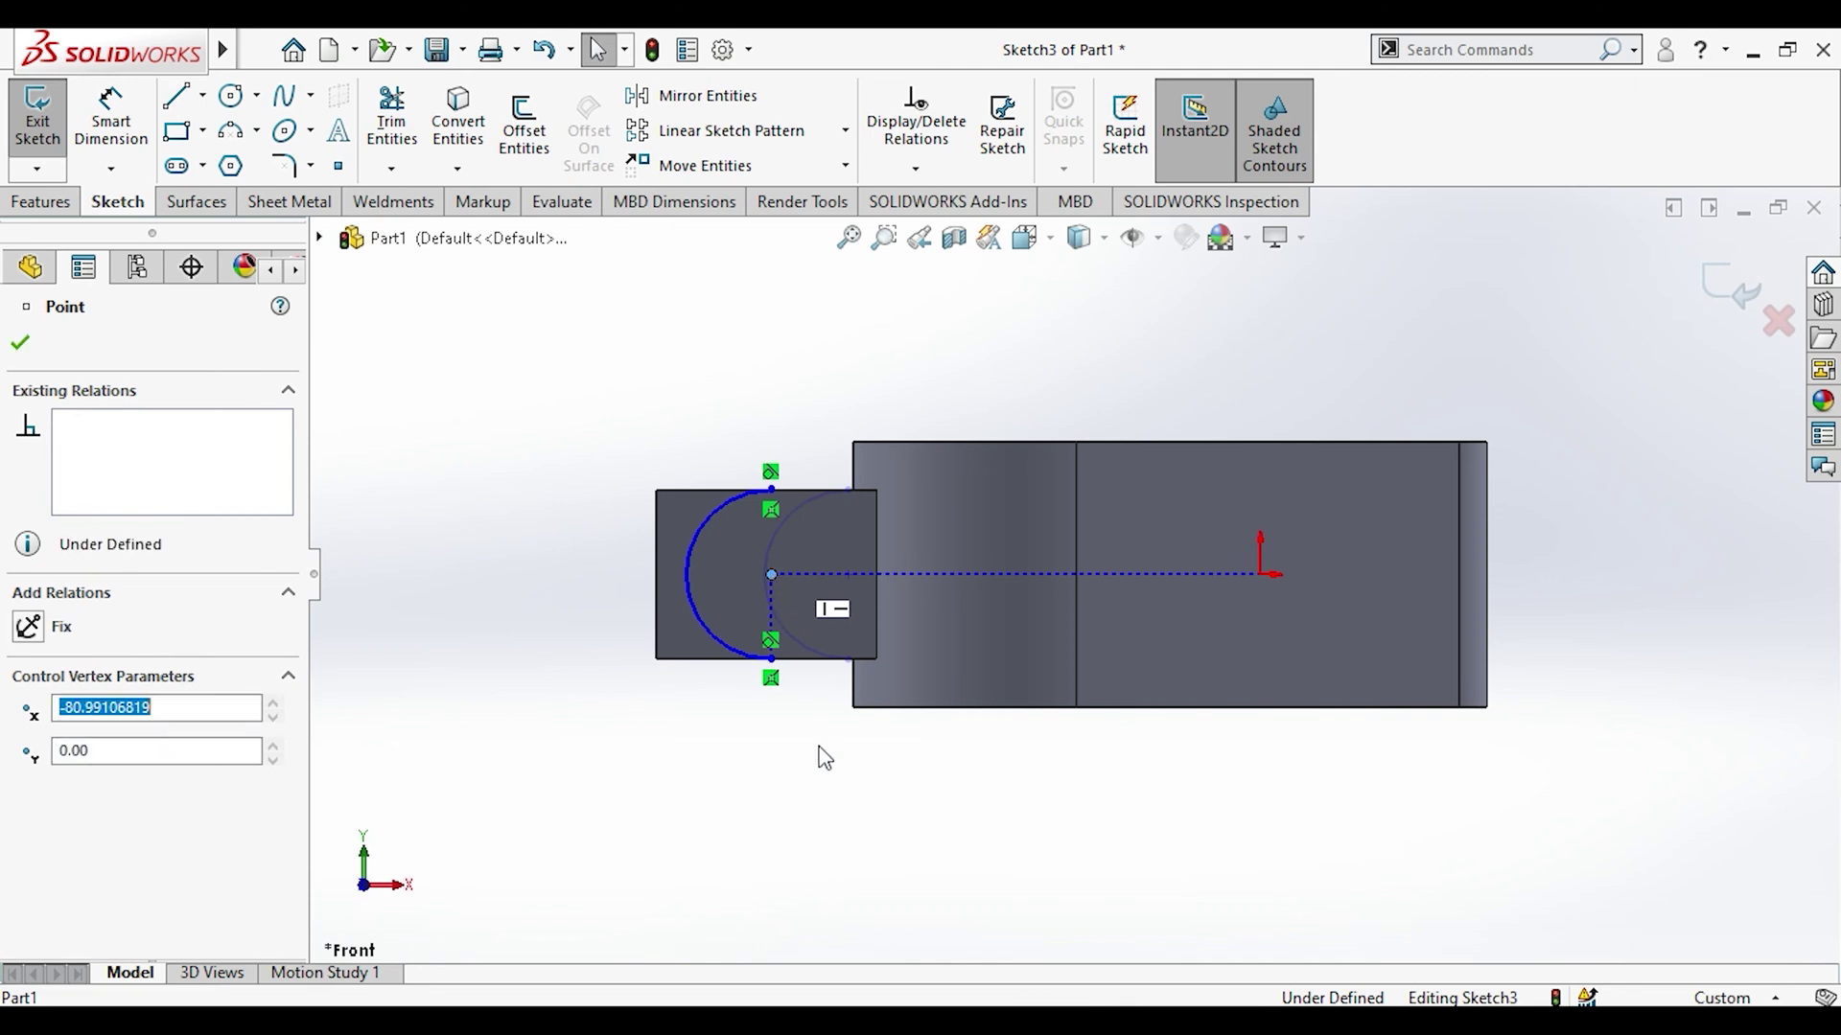
{"action": "left_click", "coordinate": [558, 495]}
{"action": "left_click", "coordinate": [231, 96]}
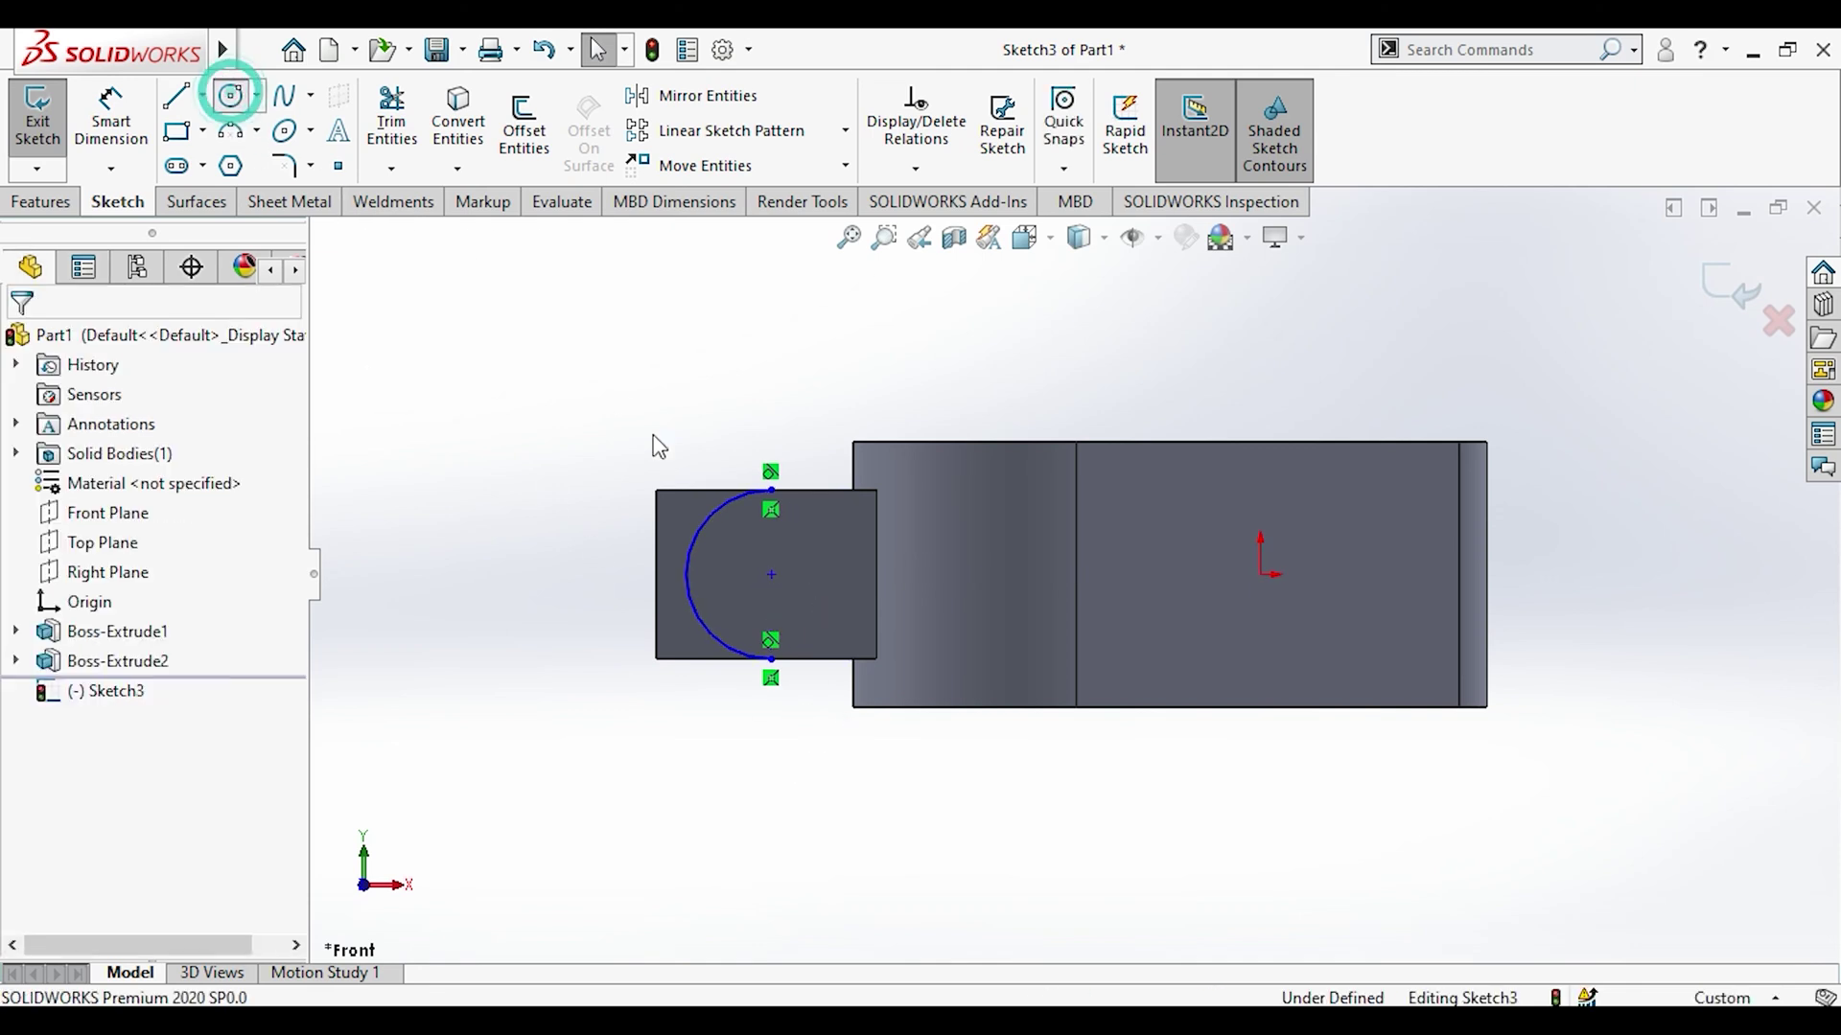
Step: Draw a circle on the arc centre and dimension its diameter to 12 mm
{"action": "left_click", "coordinate": [793, 595]}
{"action": "key", "text": "Escape"}
{"action": "left_click", "coordinate": [111, 113]}
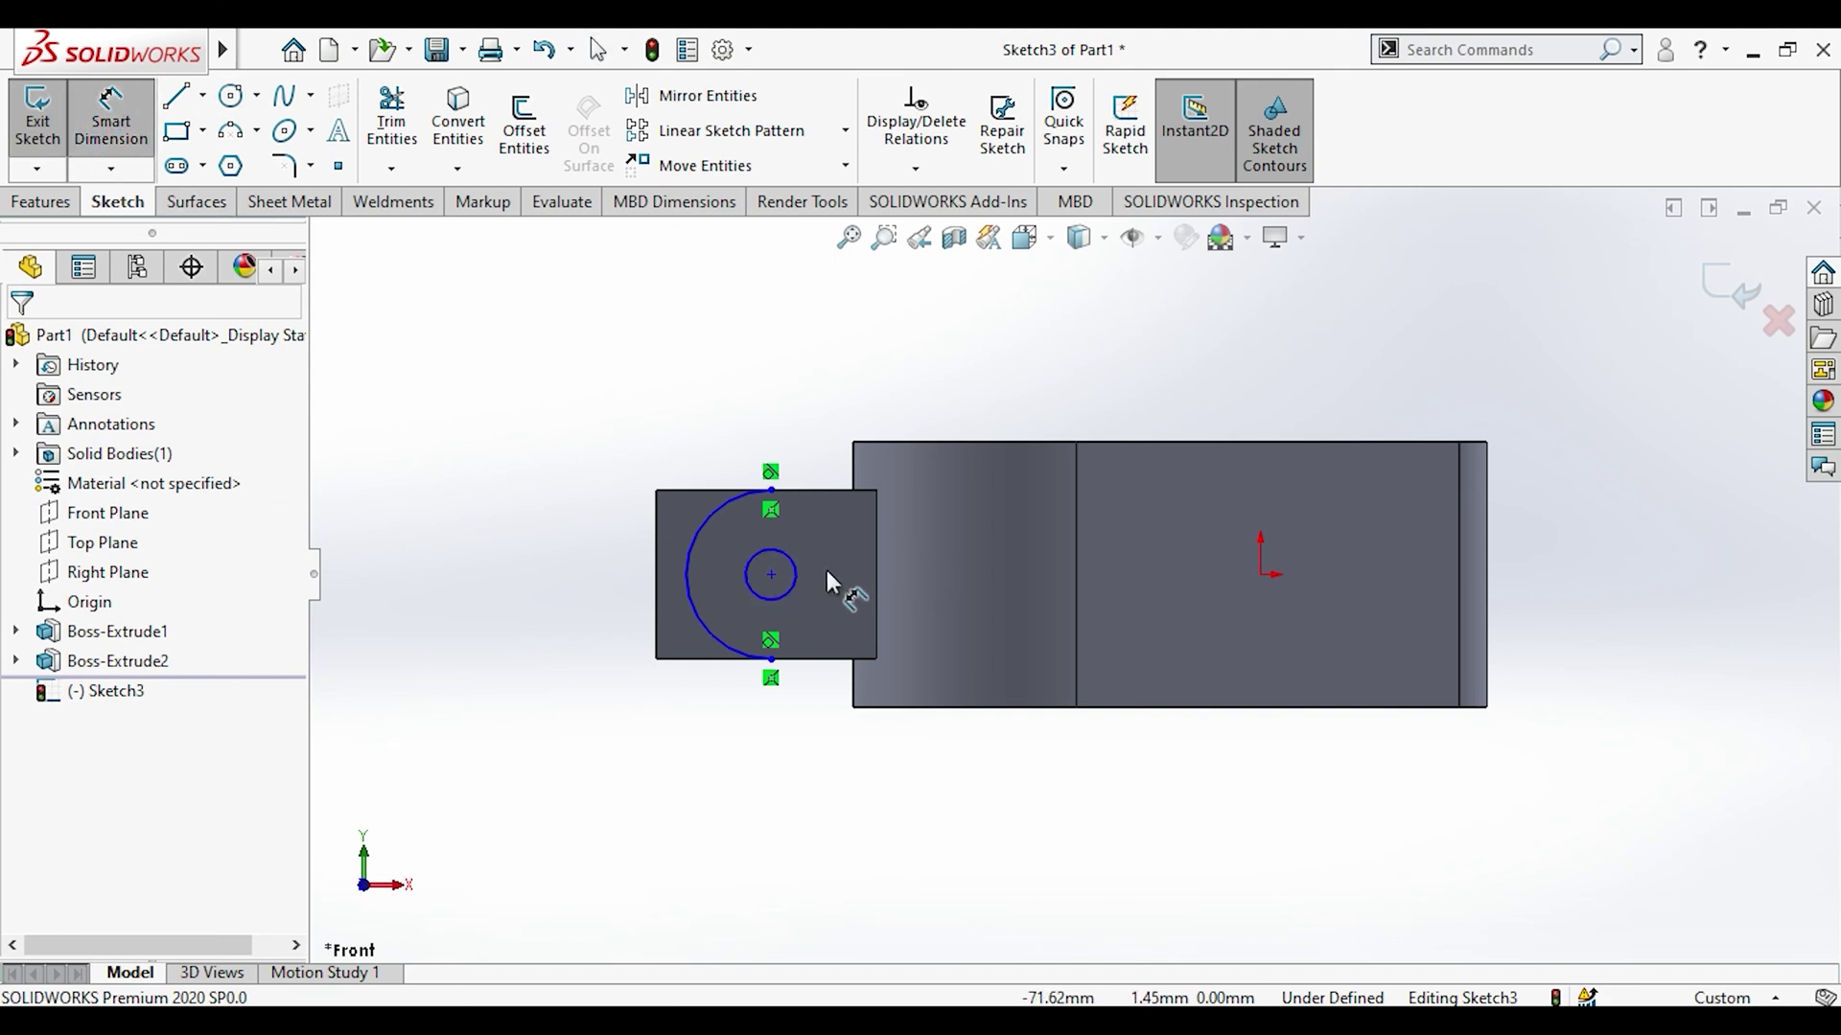
{"action": "left_click", "coordinate": [797, 595]}
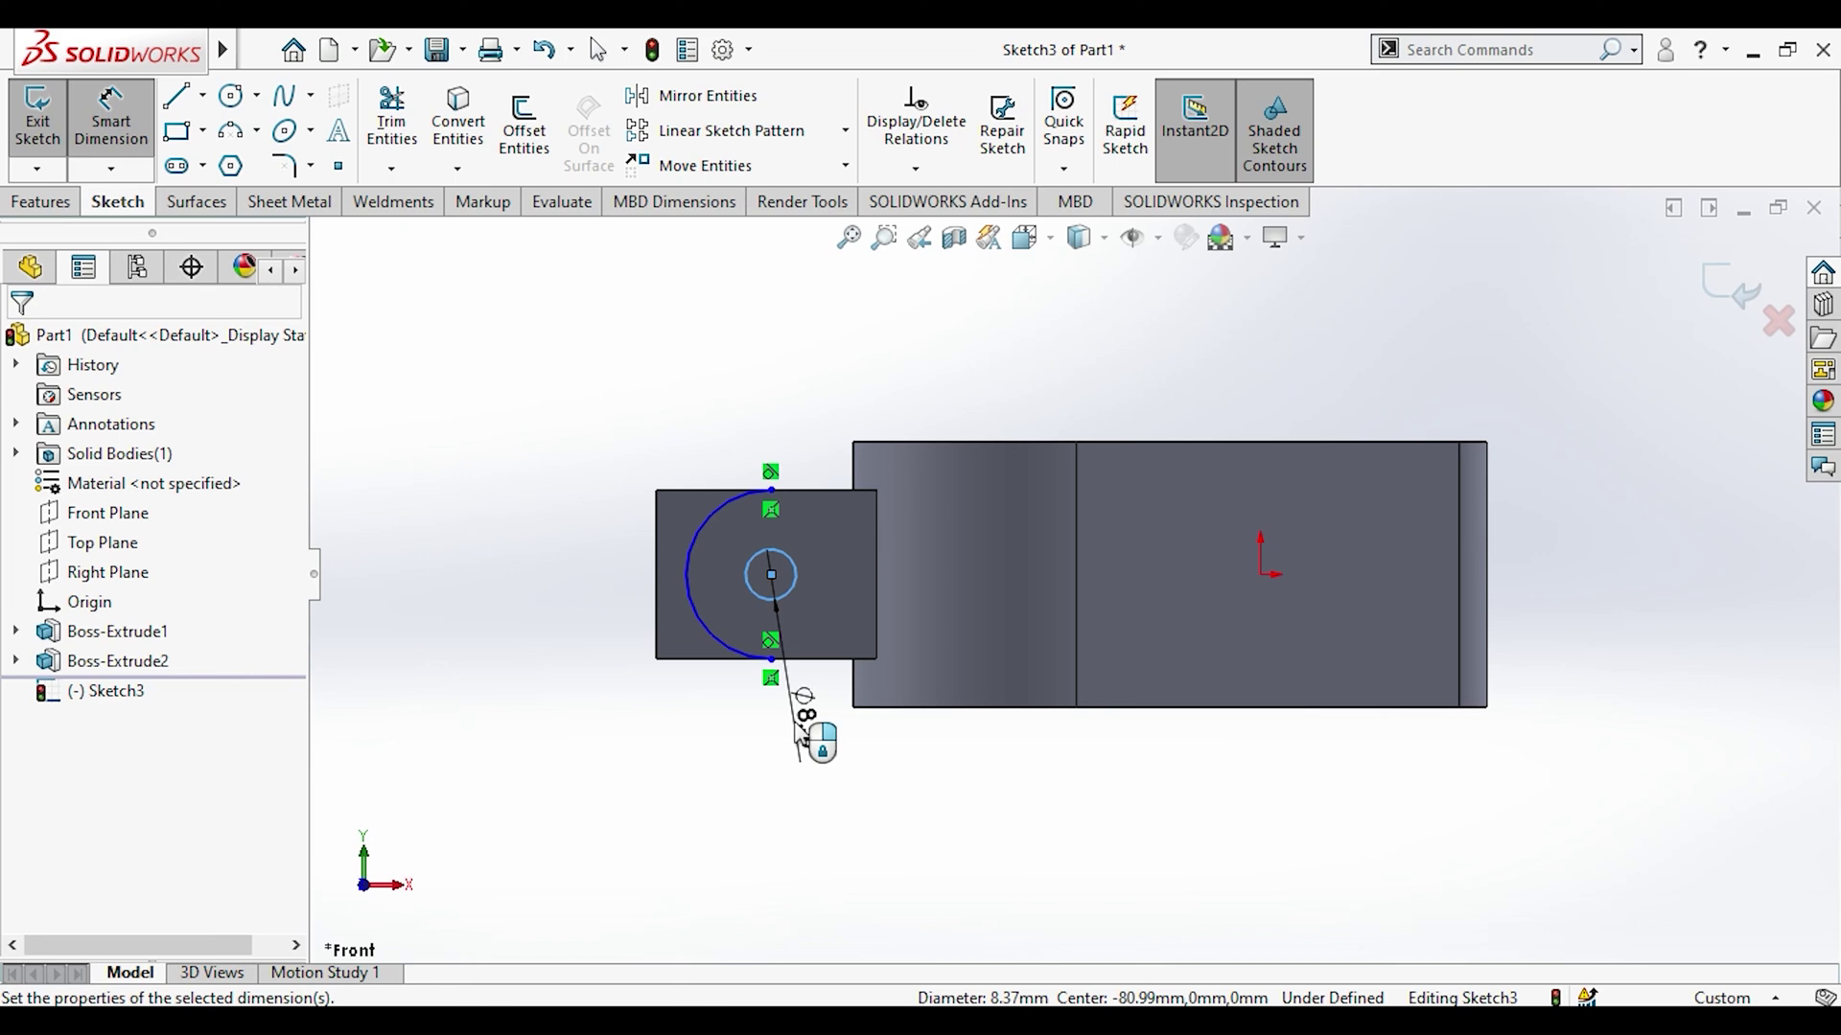
{"action": "left_click", "coordinate": [800, 736]}
{"action": "key", "text": "Return"}
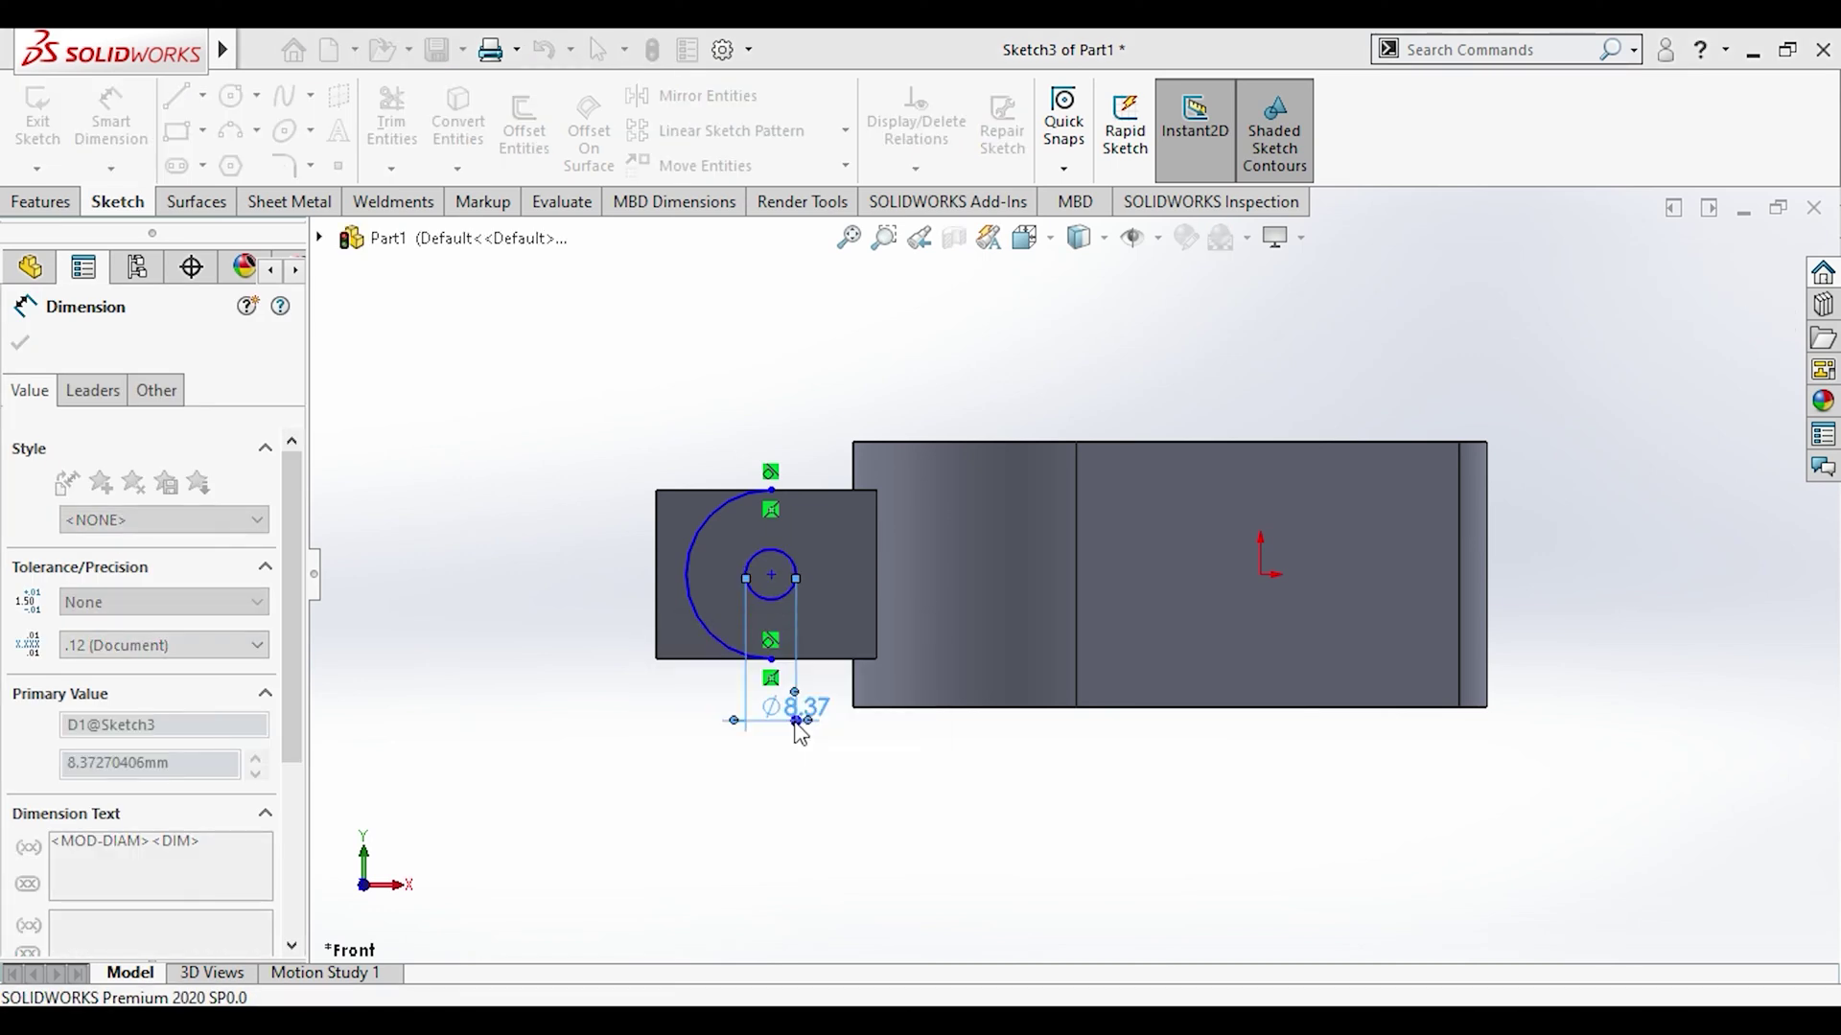
{"action": "left_click", "coordinate": [491, 623]}
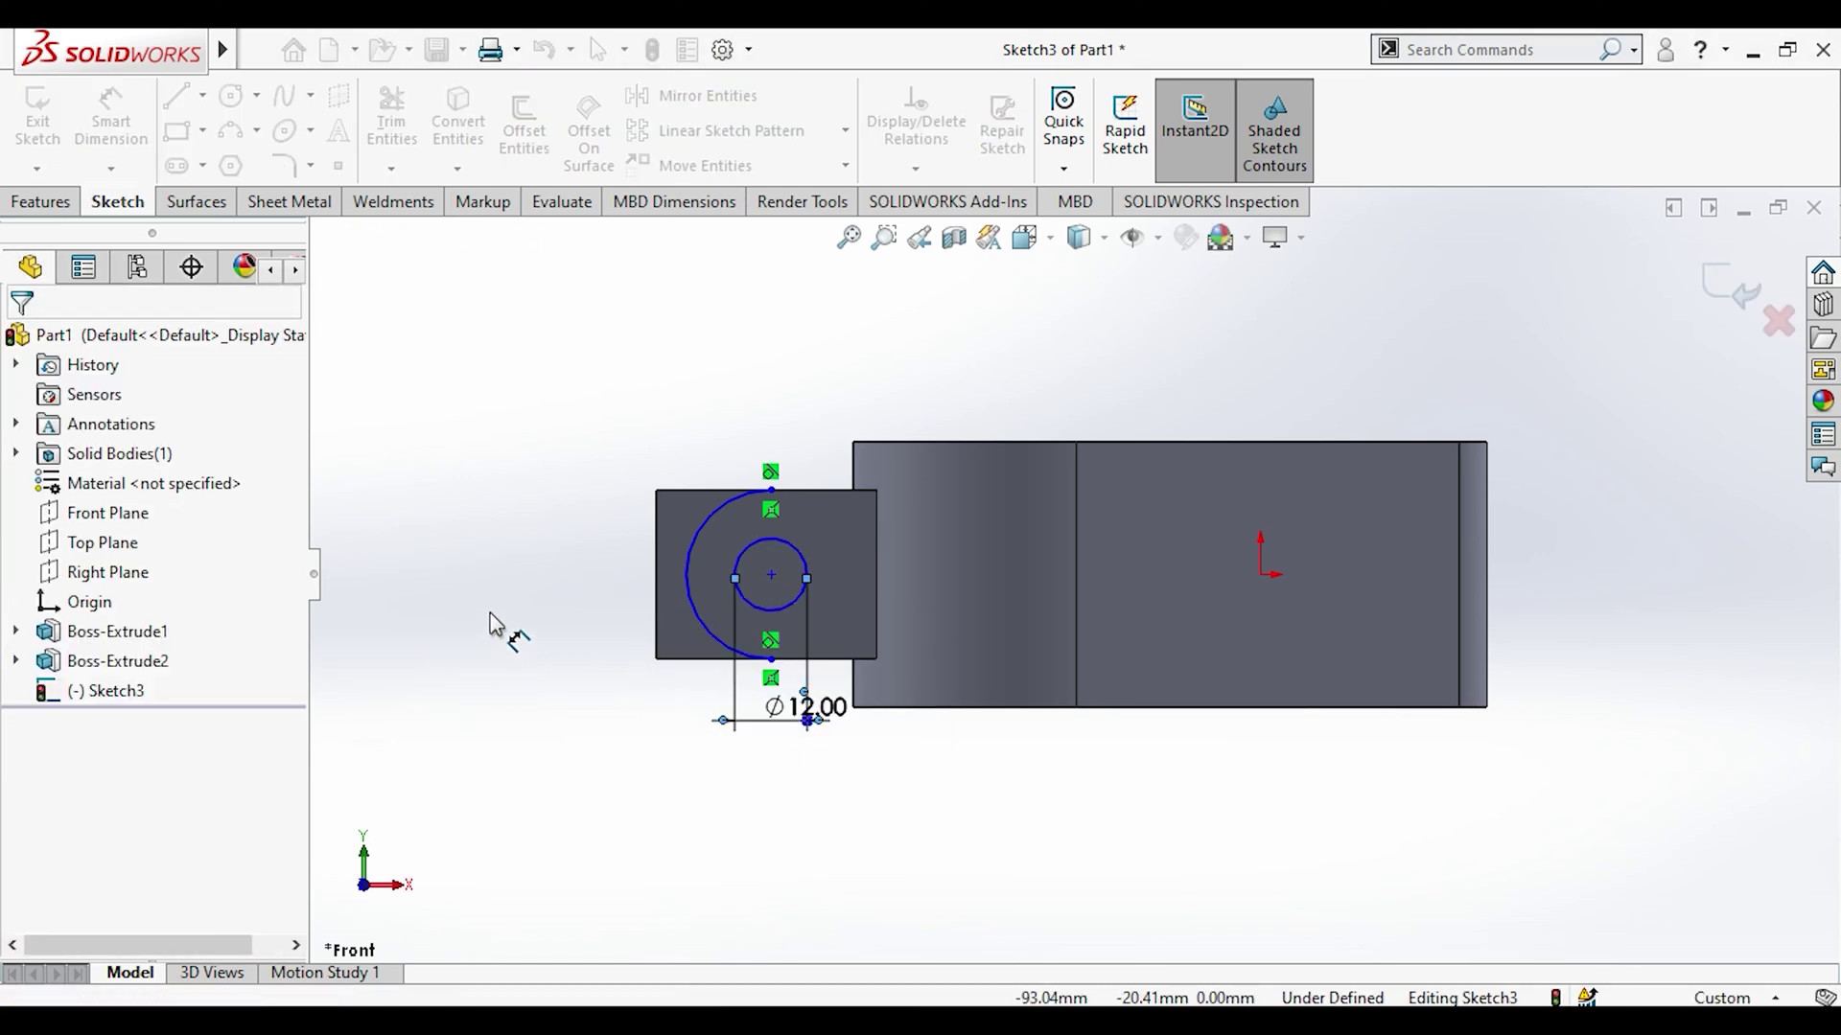
{"action": "left_click", "coordinate": [16, 631]}
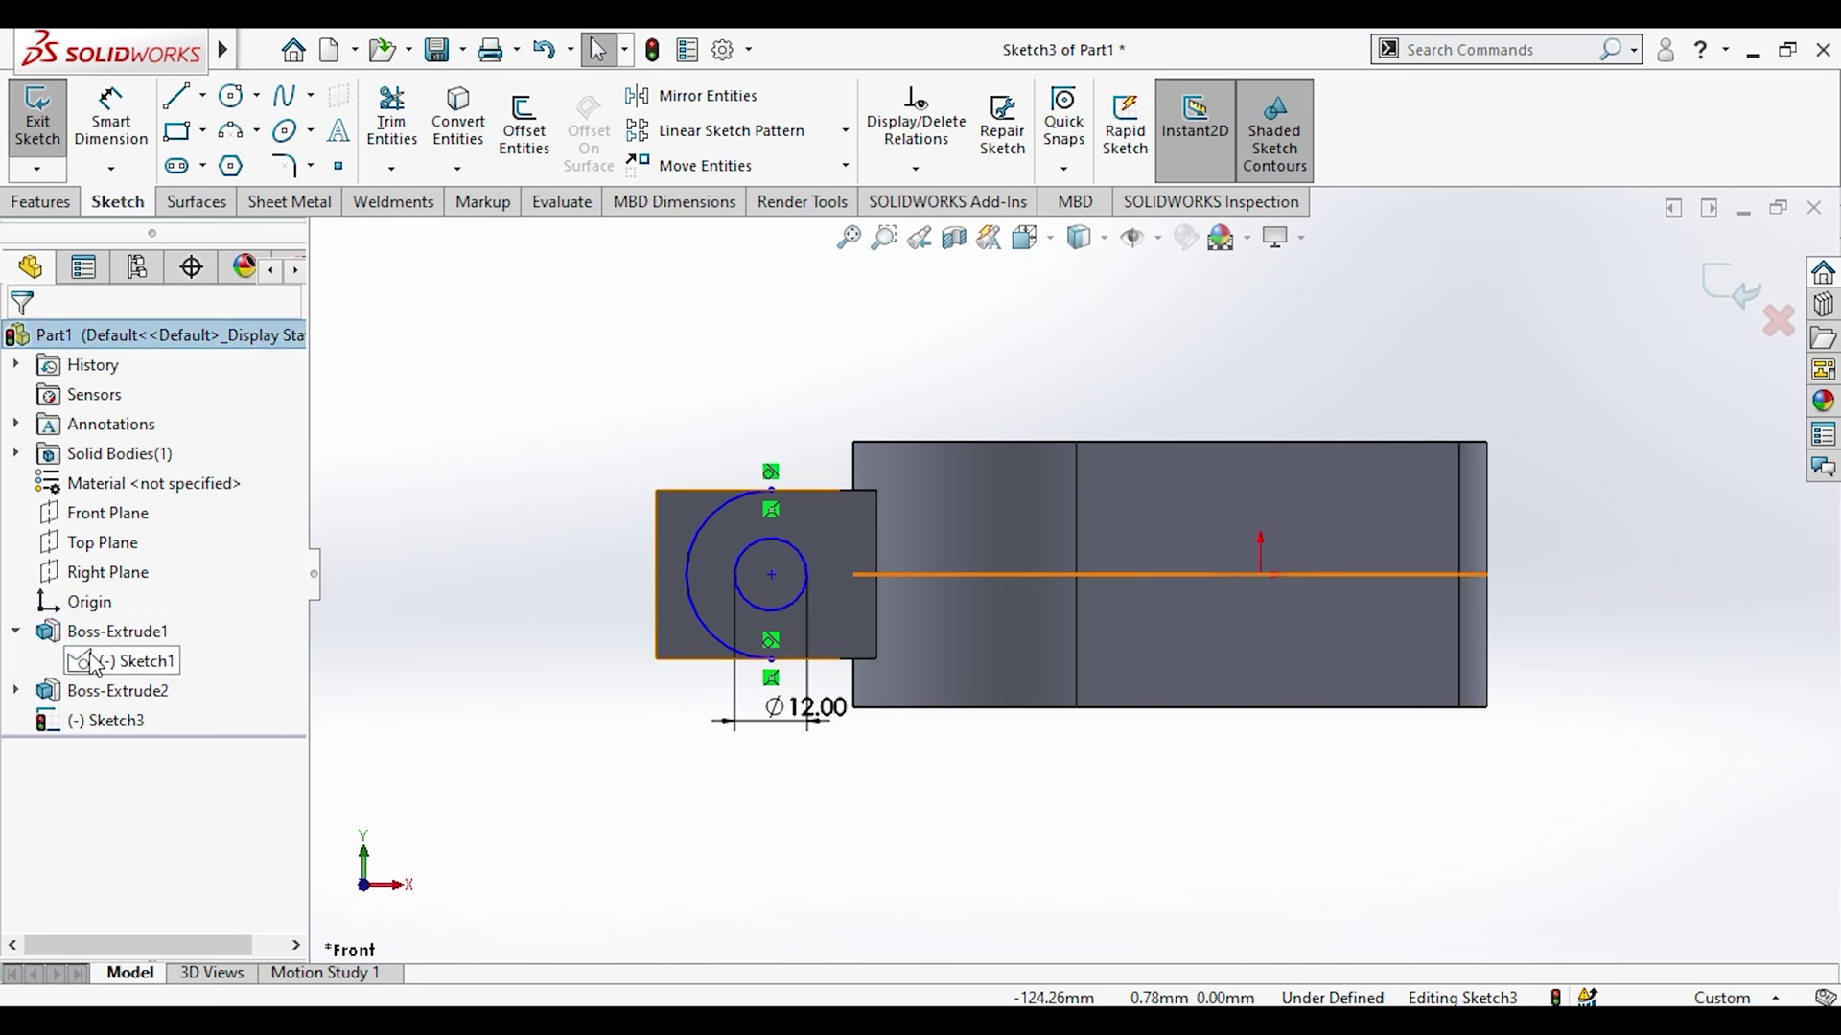
Step: Dimension the lug circle's centre 50 mm from the hub centre
{"action": "left_click", "coordinate": [93, 662]}
{"action": "left_click", "coordinate": [497, 677]}
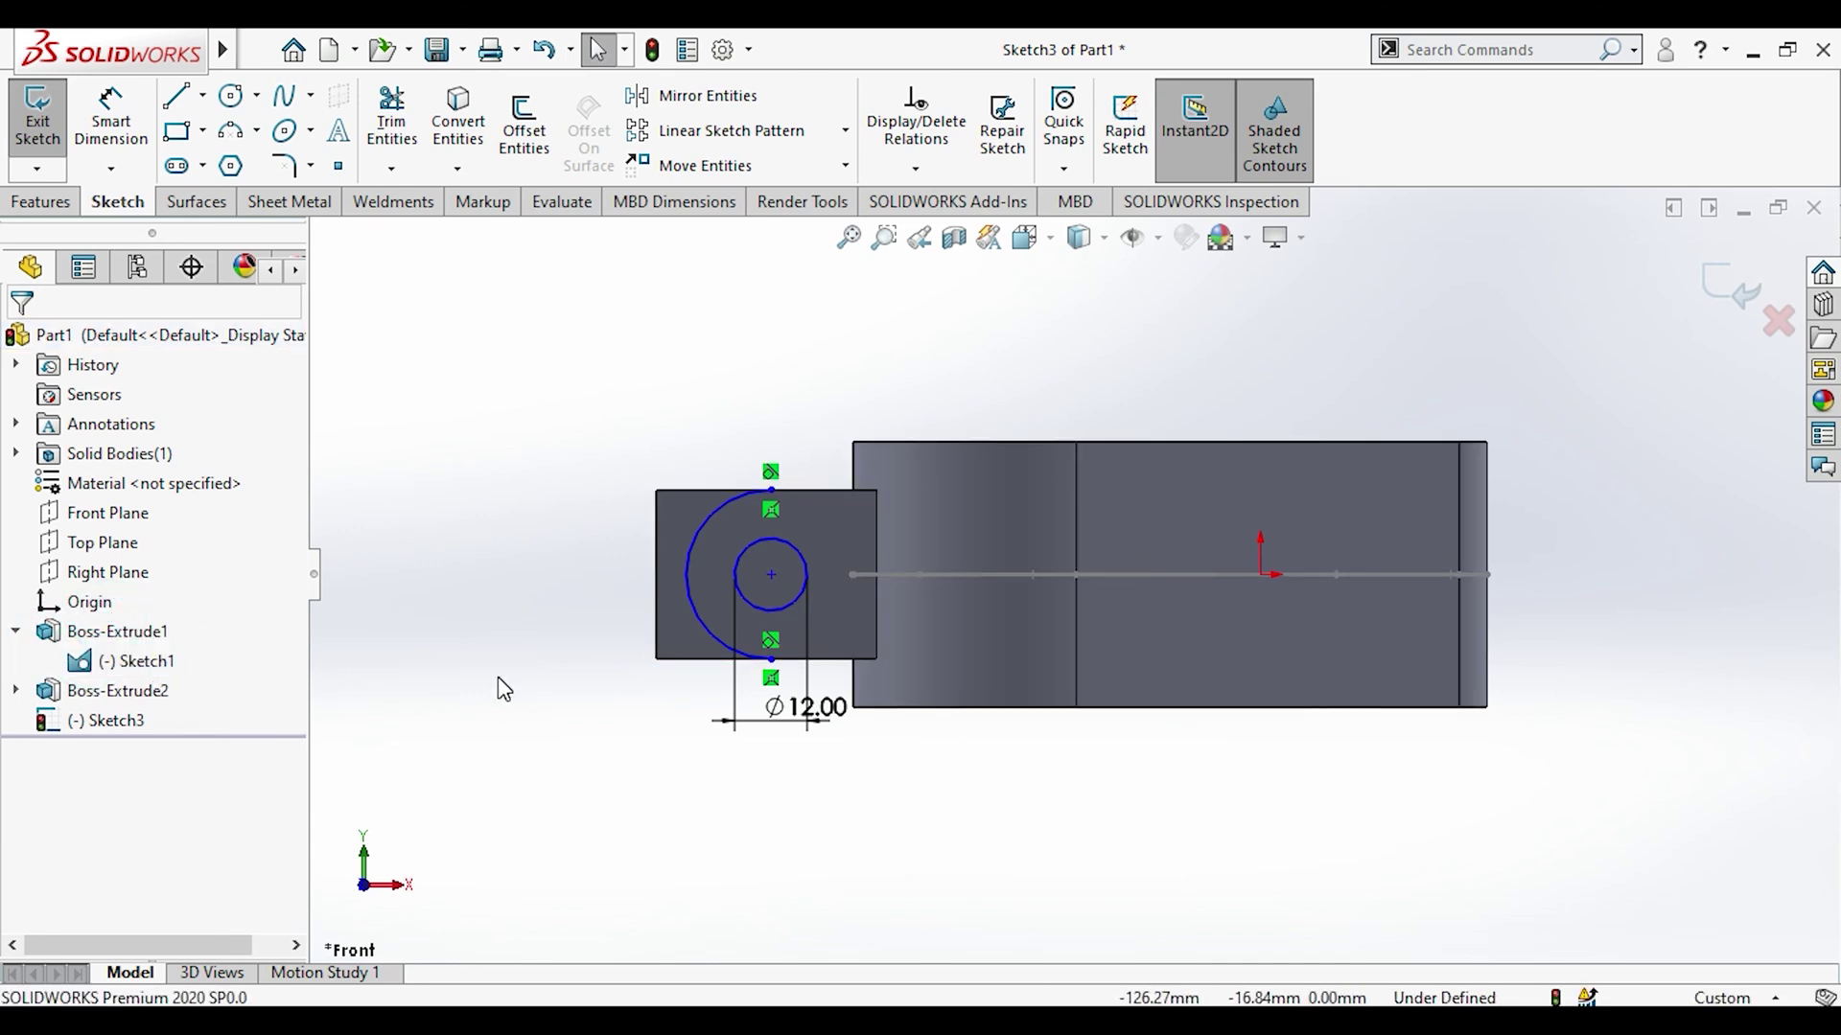
{"action": "middle_click_drag", "start_coordinate": [498, 677], "coordinate": [549, 817]}
{"action": "left_click", "coordinate": [110, 125]}
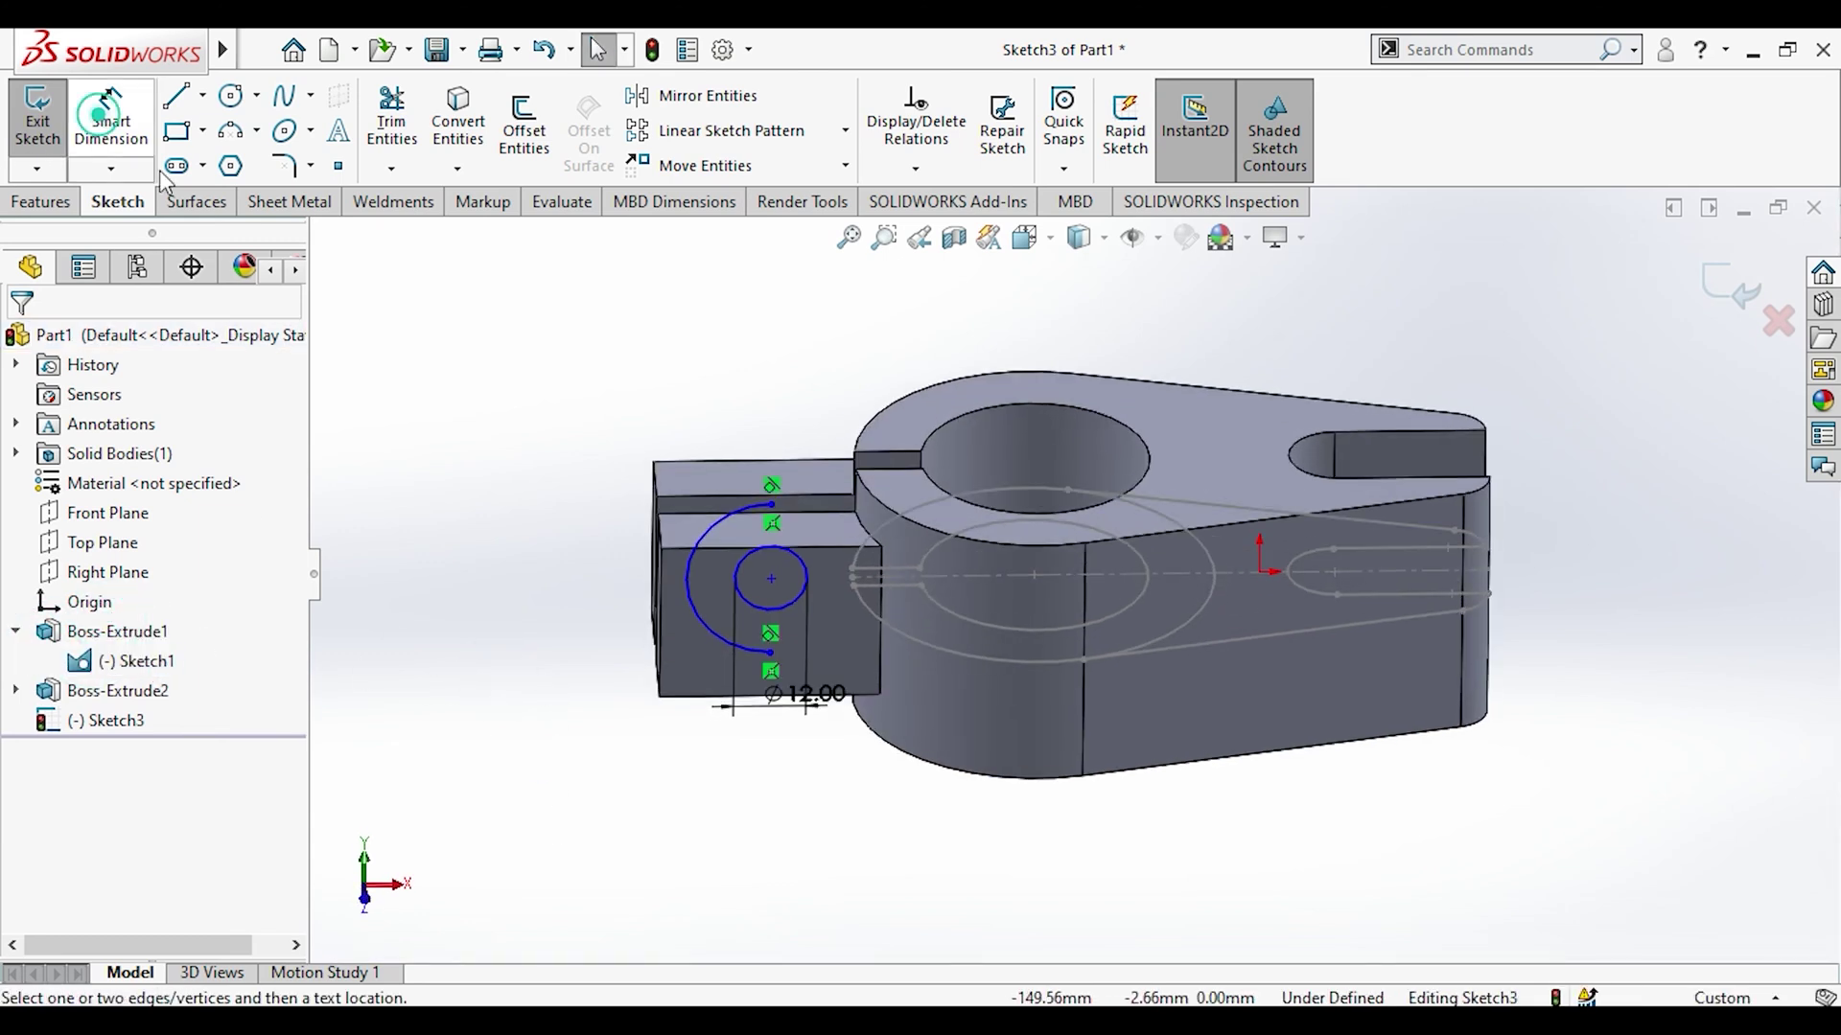
{"action": "left_click", "coordinate": [1035, 575]}
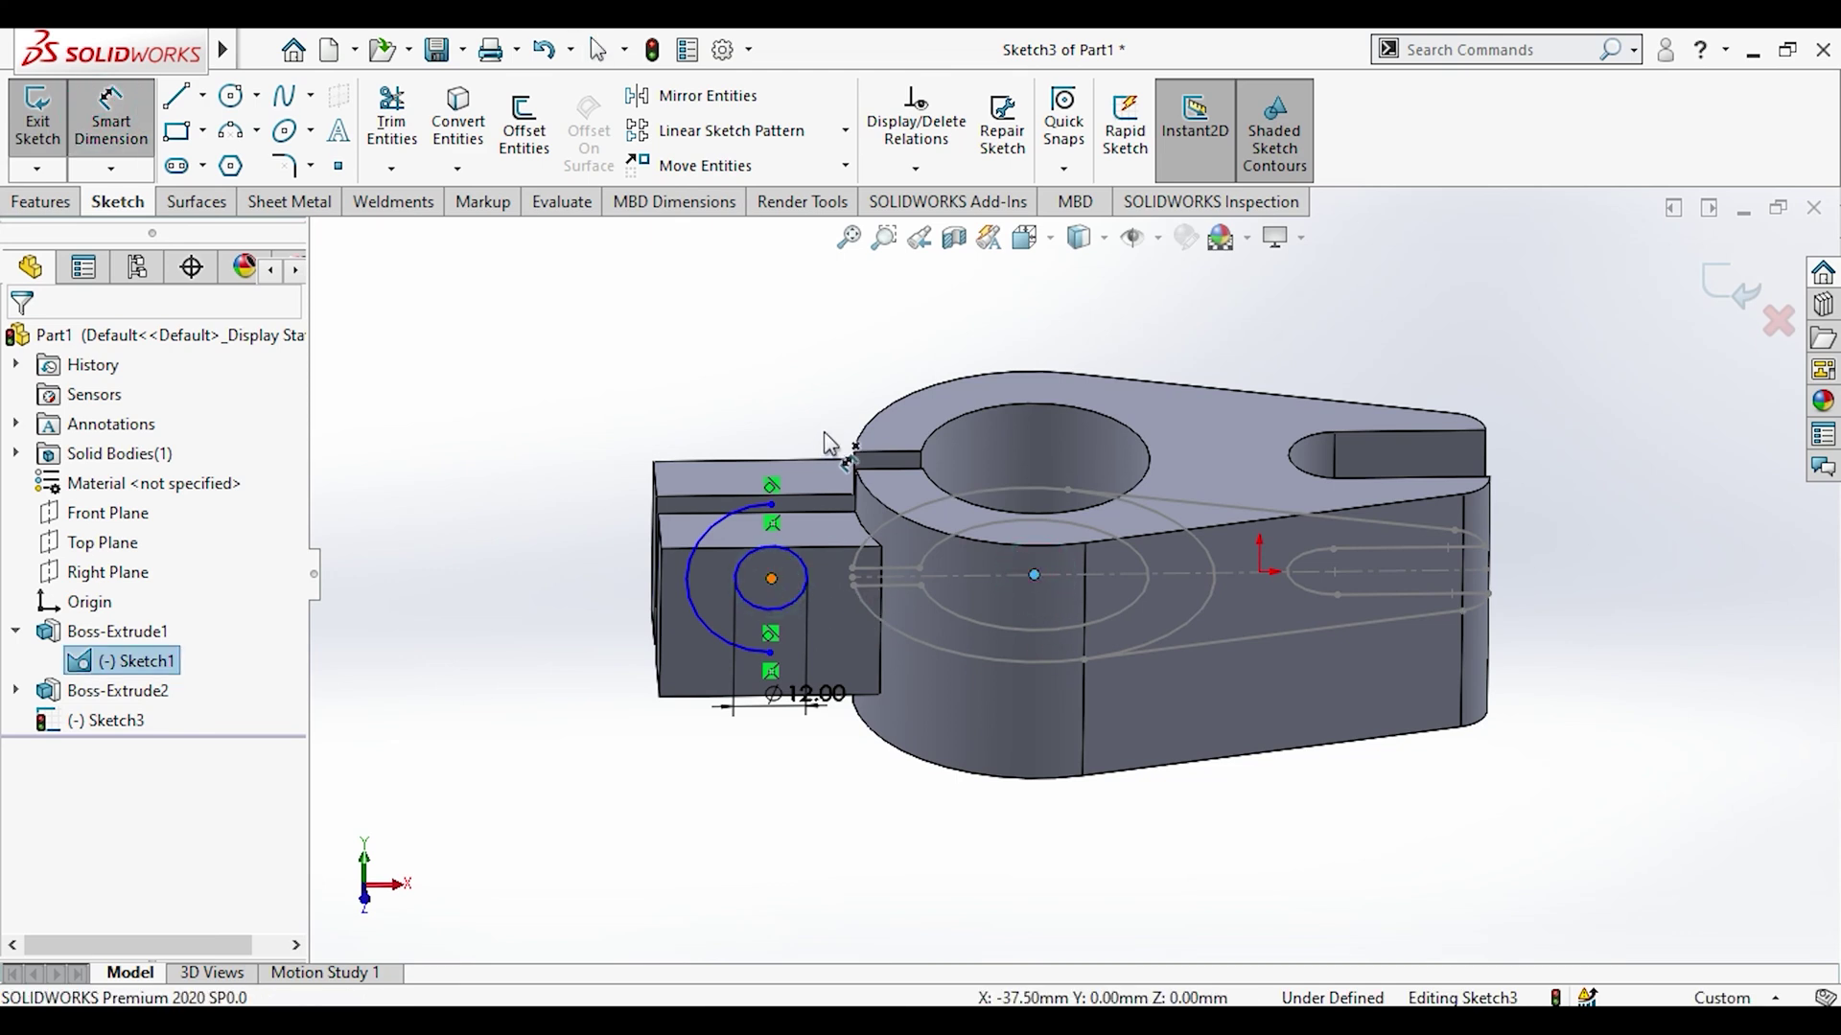
{"action": "left_click", "coordinate": [772, 578]}
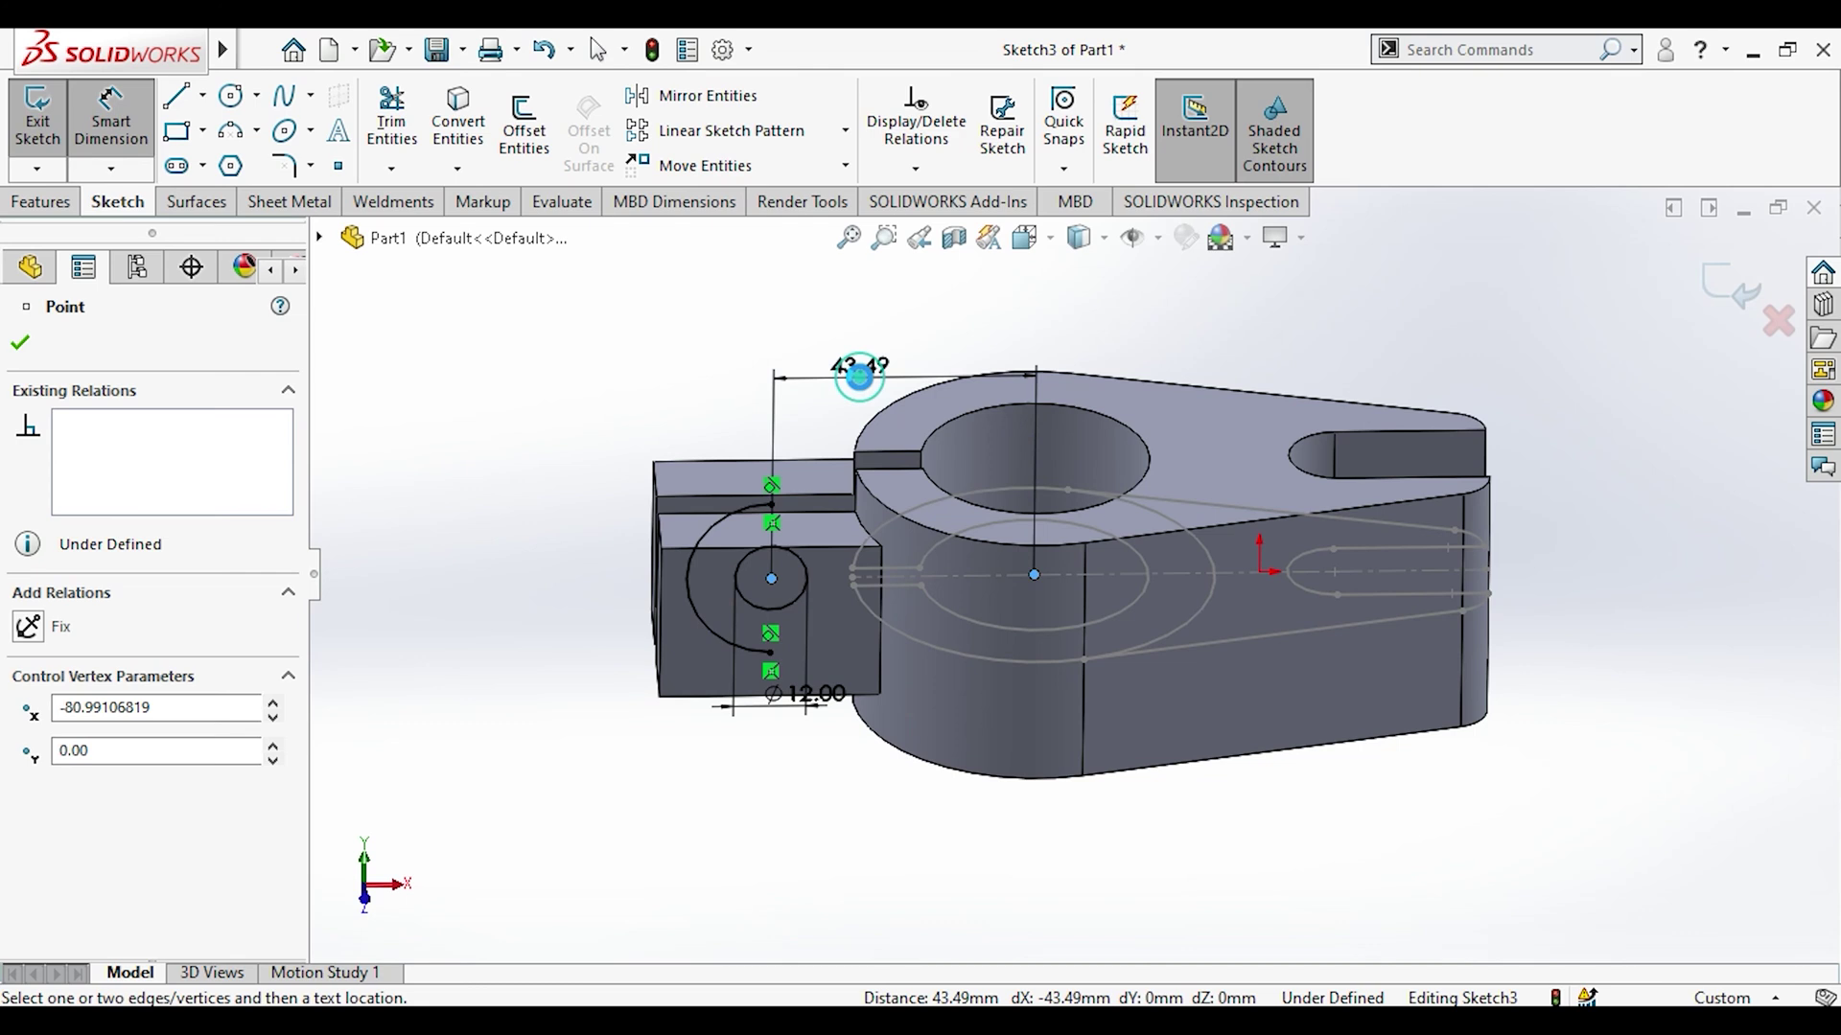
{"action": "left_click", "coordinate": [859, 377]}
{"action": "left_click", "coordinate": [859, 377]}
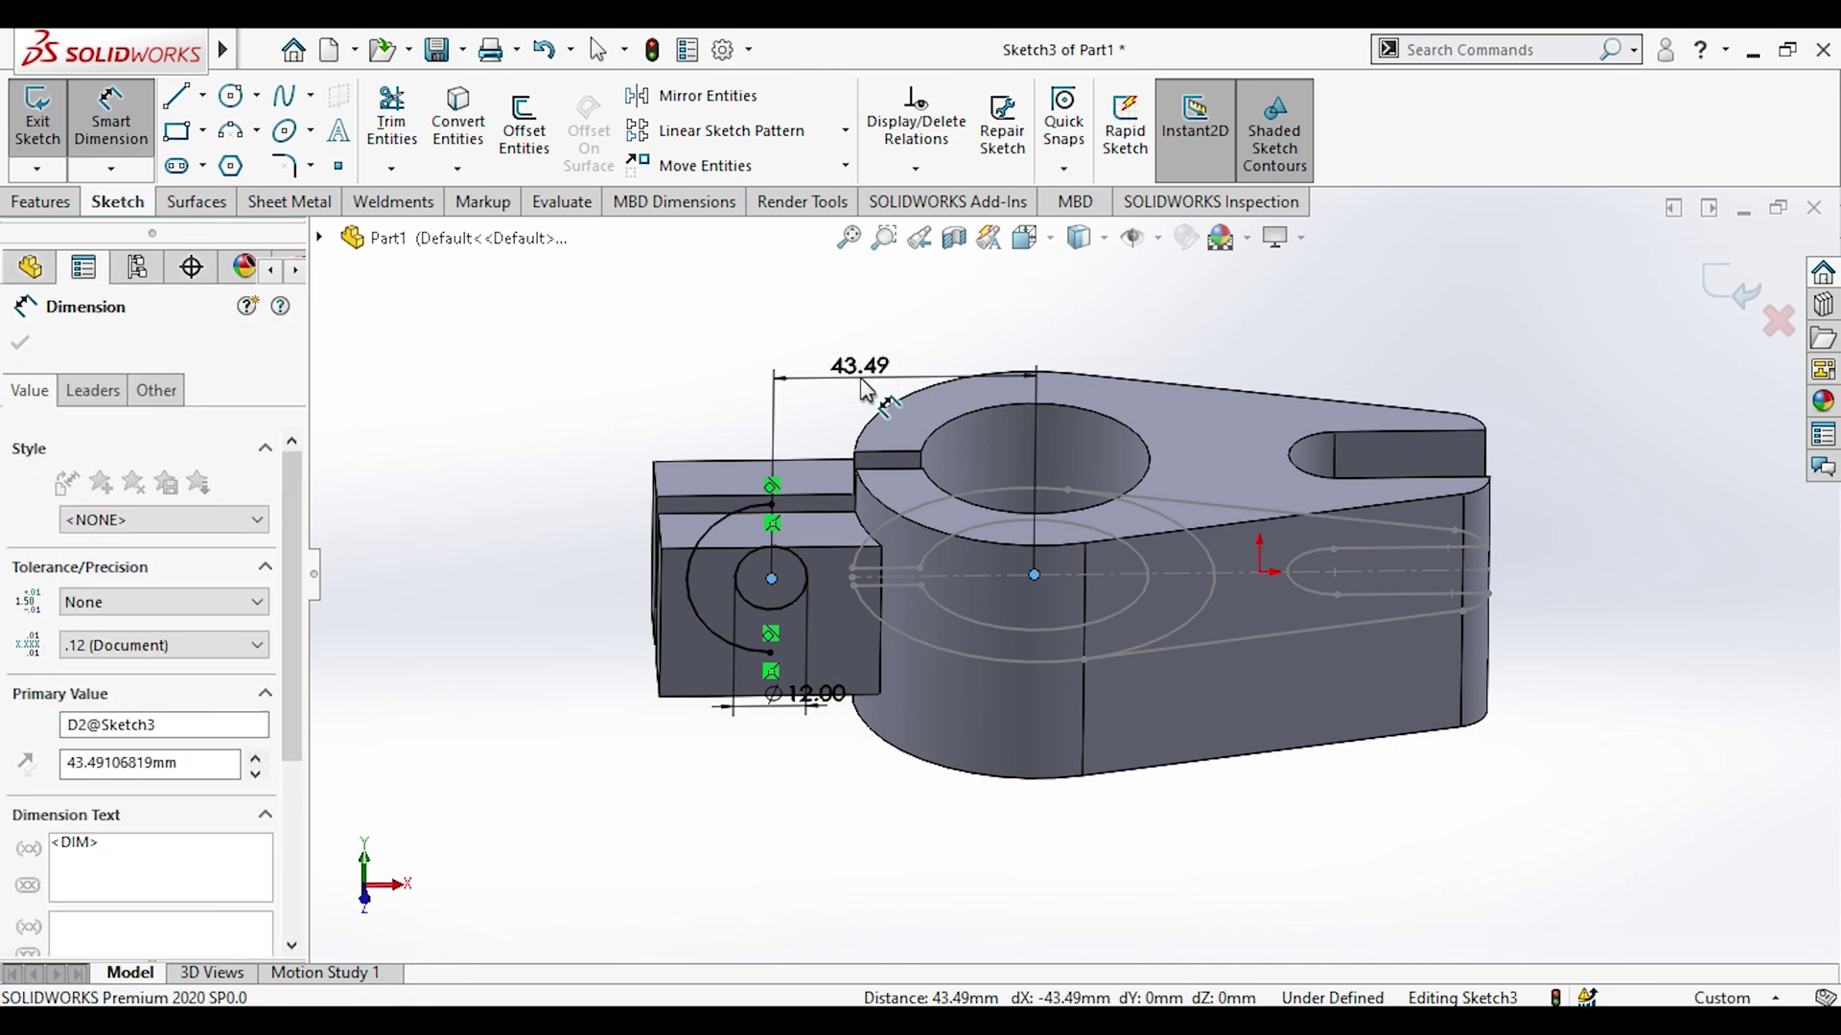
{"action": "type", "text": "50"}
{"action": "key", "text": "Escape"}
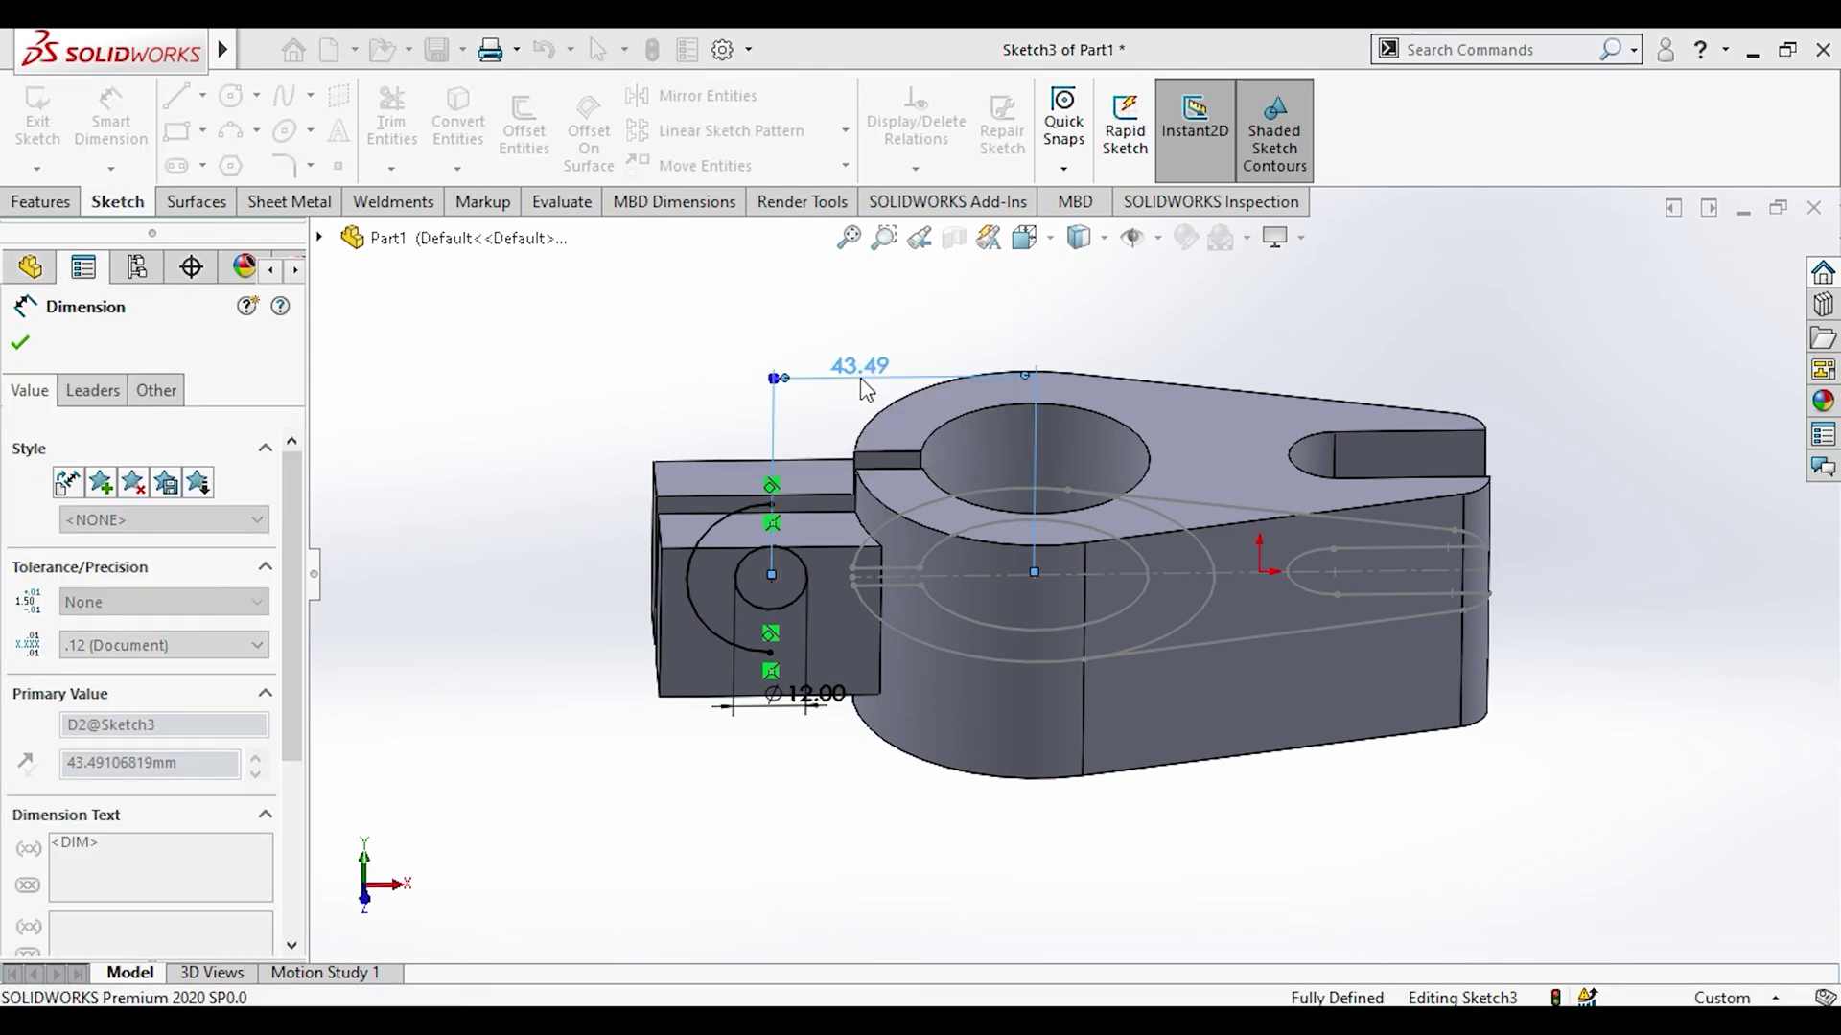
Step: Switch to the Front view and exit the lug sketch
{"action": "left_click", "coordinate": [683, 369]}
{"action": "middle_click_drag", "start_coordinate": [683, 369], "coordinate": [805, 764]}
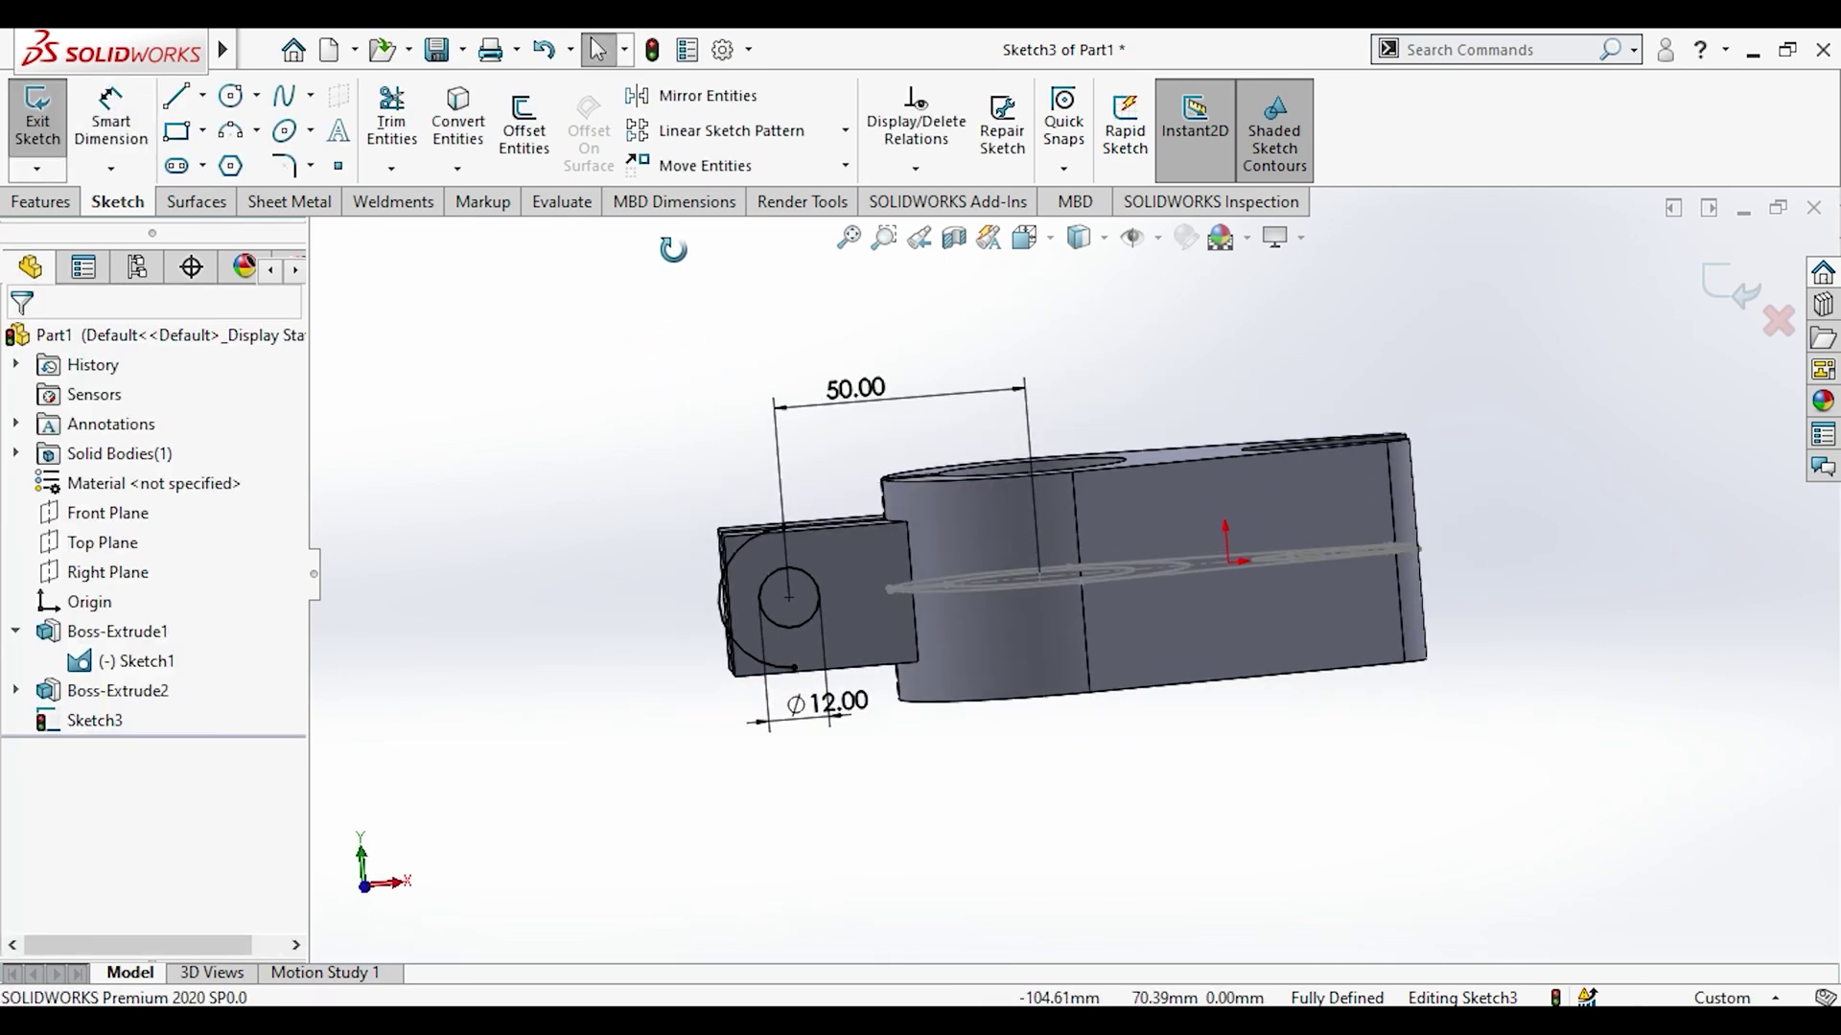
{"action": "key", "text": "space"}
{"action": "left_click", "coordinate": [803, 753]}
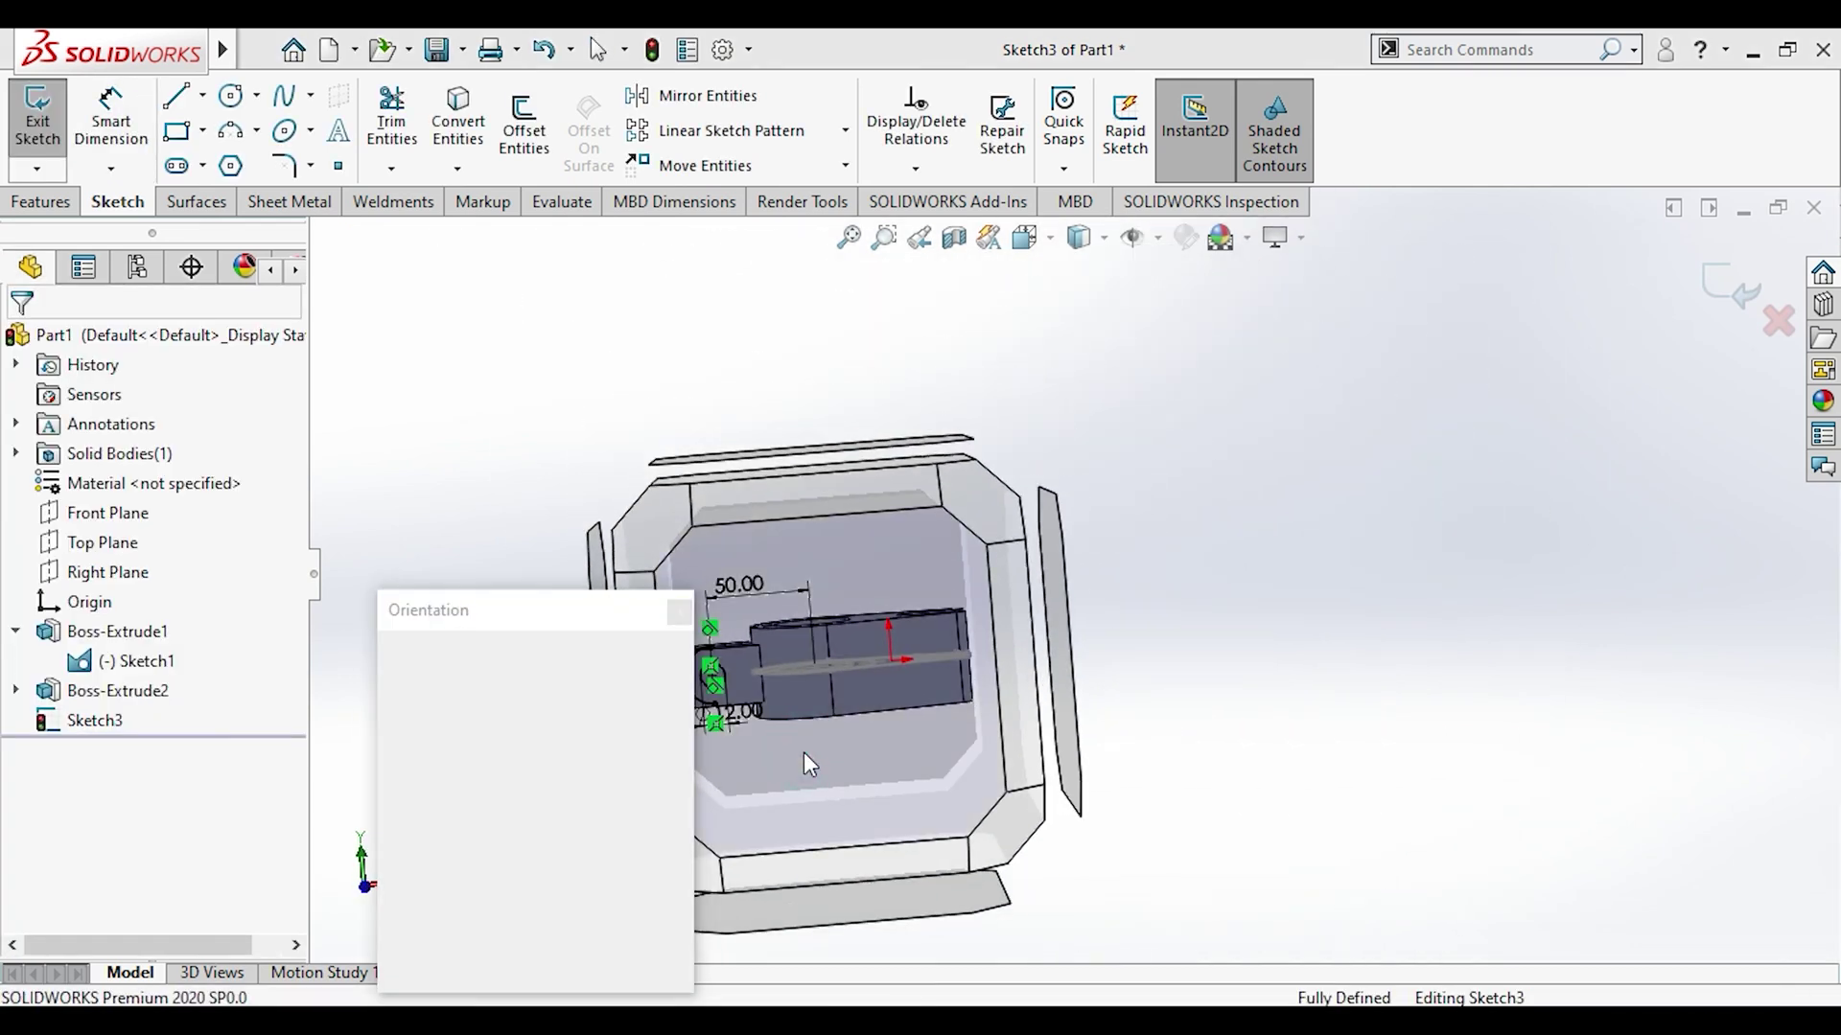
{"action": "left_click", "coordinate": [778, 822]}
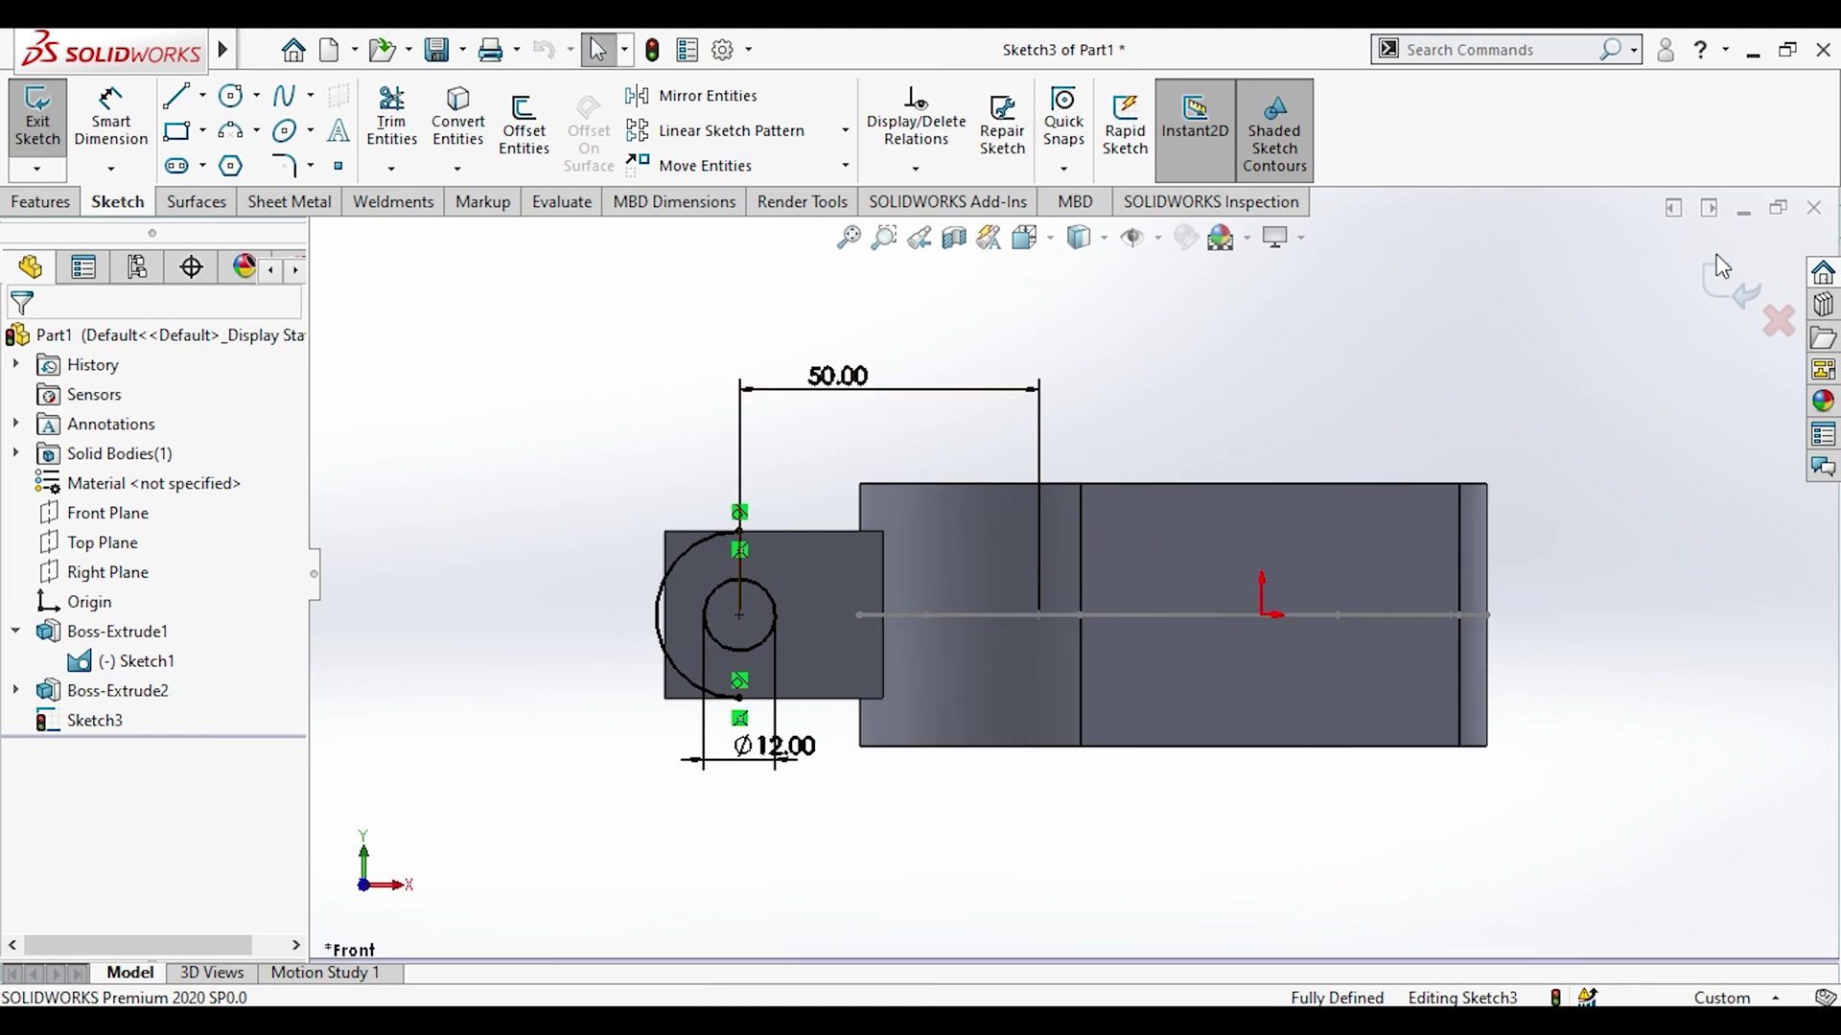
{"action": "left_click", "coordinate": [1726, 278]}
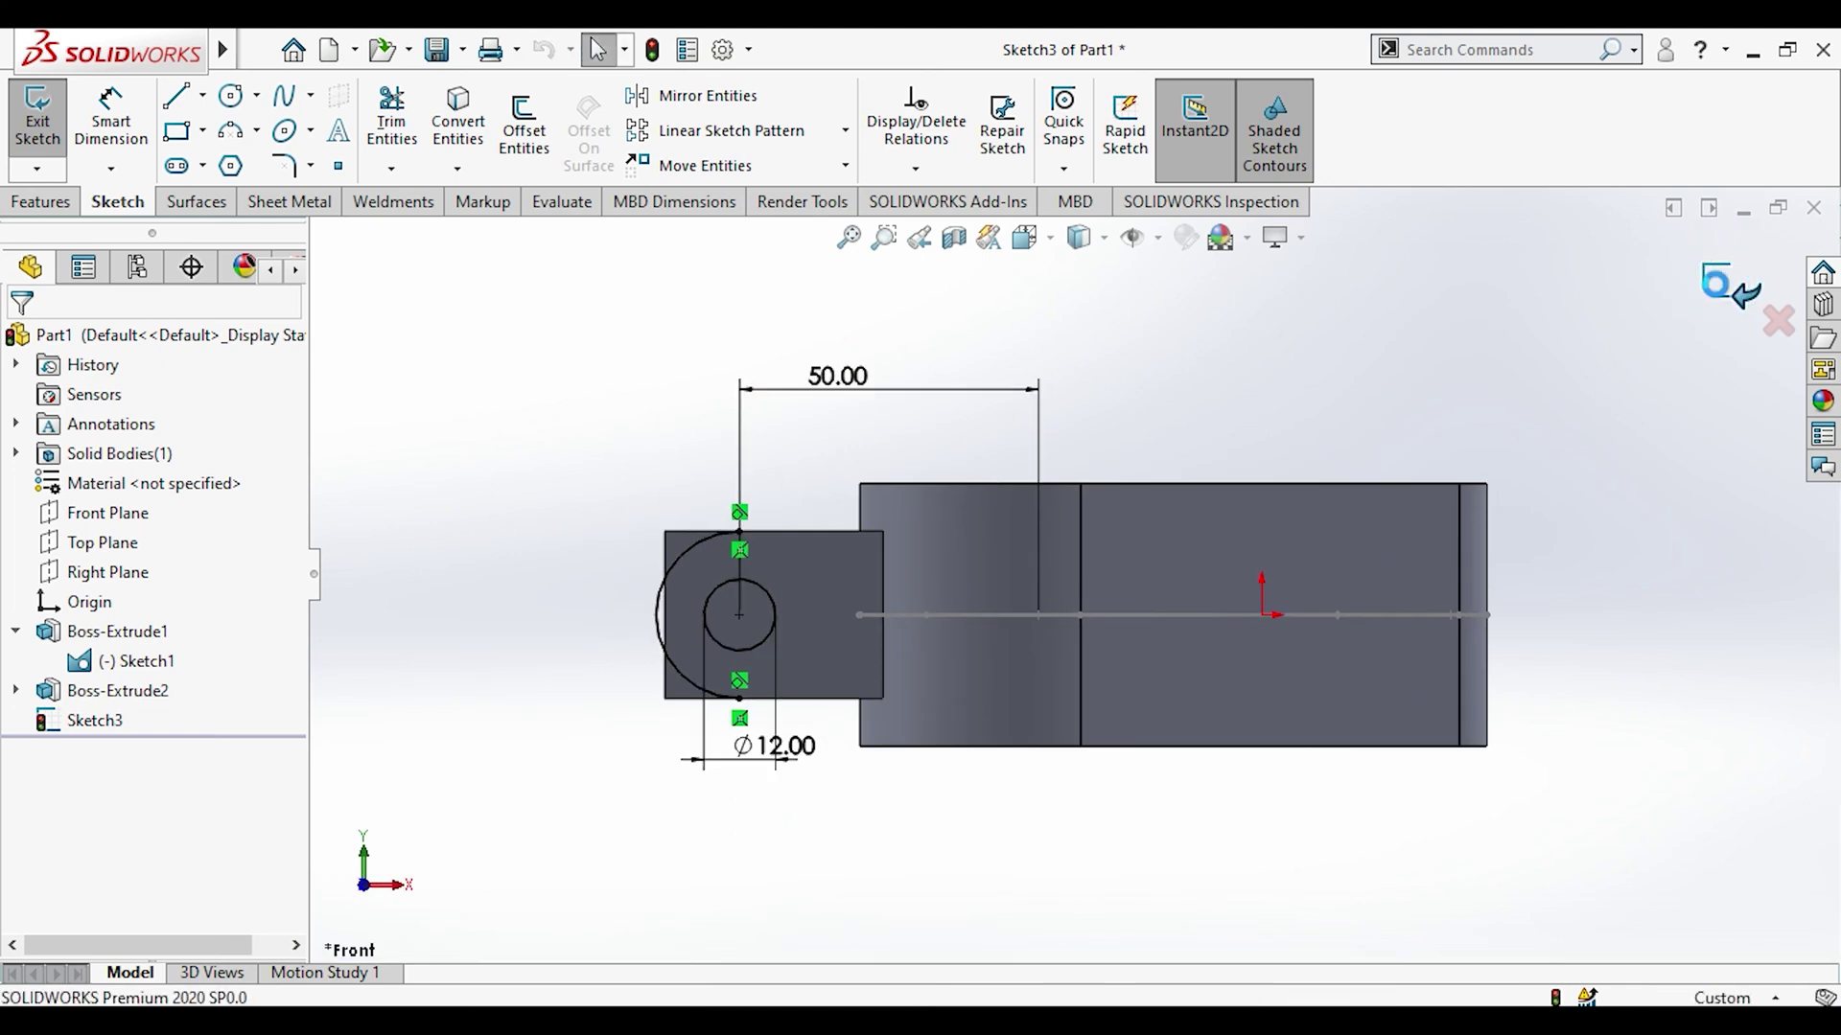
Step: Change Boss-Extrude2's start offset from 100 mm to 110 mm
{"action": "left_click", "coordinate": [887, 435]}
{"action": "left_click", "coordinate": [165, 690]}
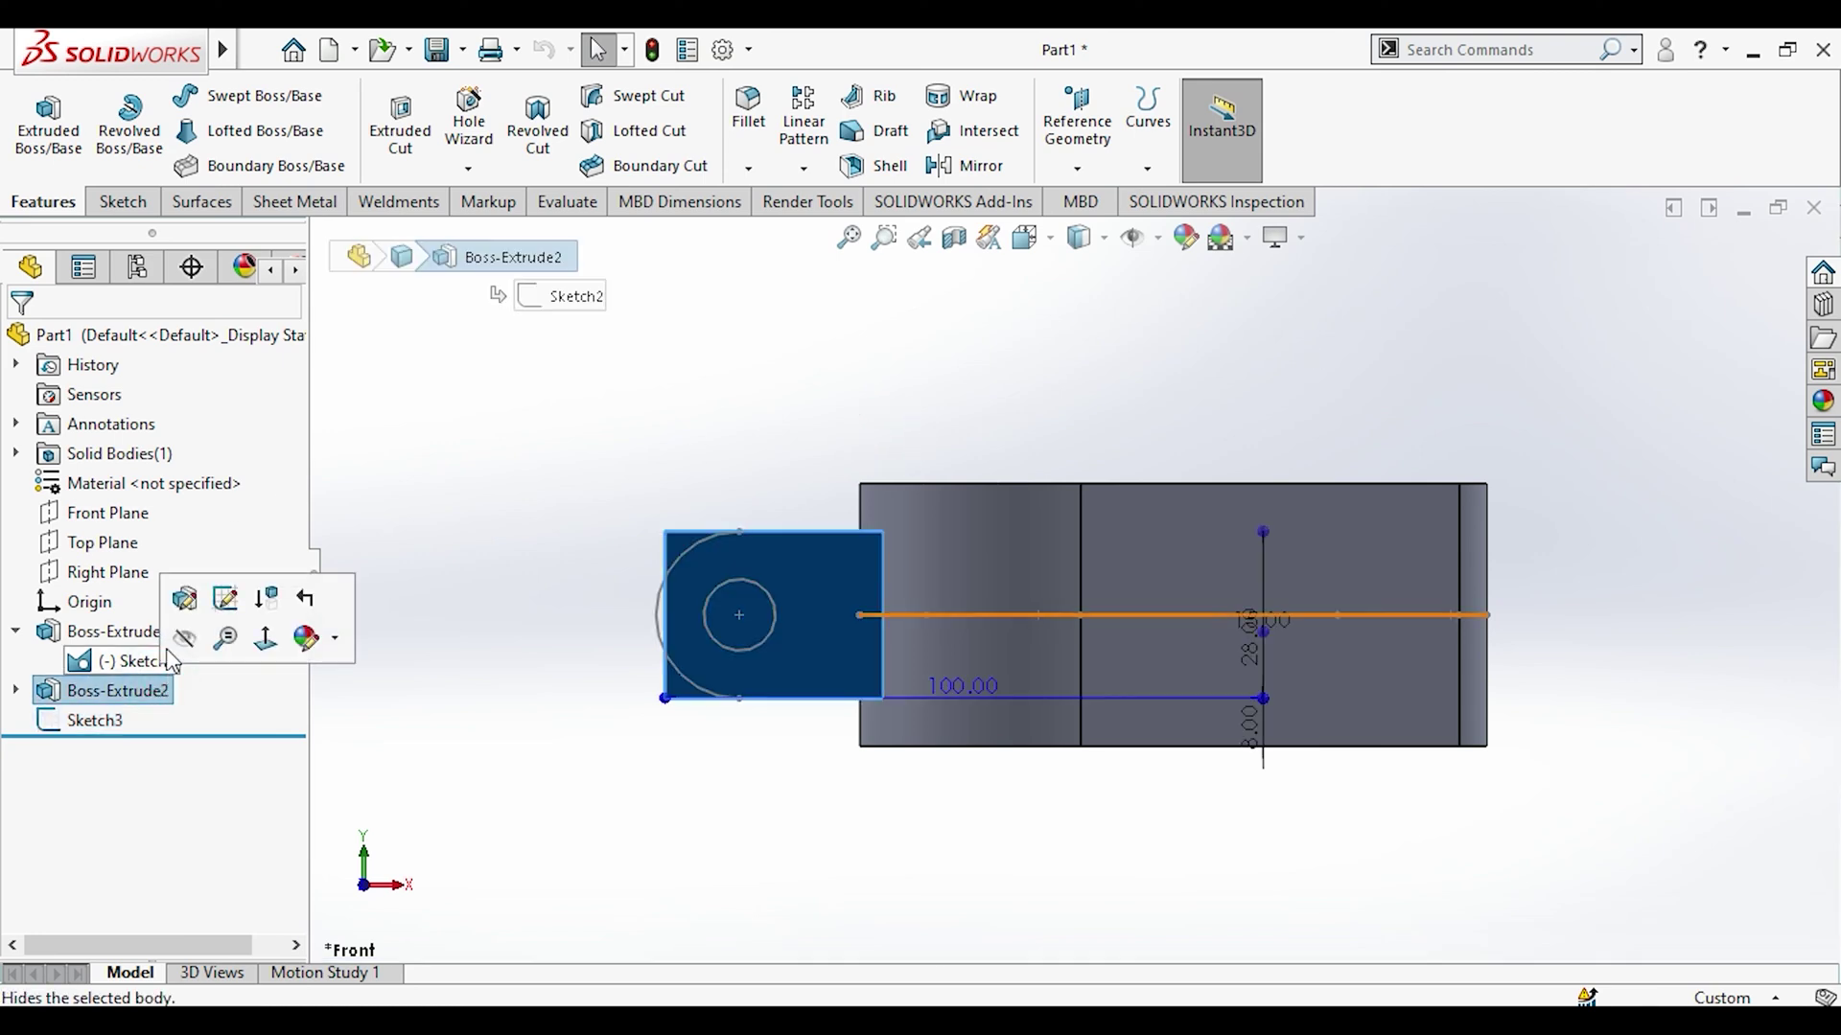
{"action": "left_click", "coordinate": [182, 600]}
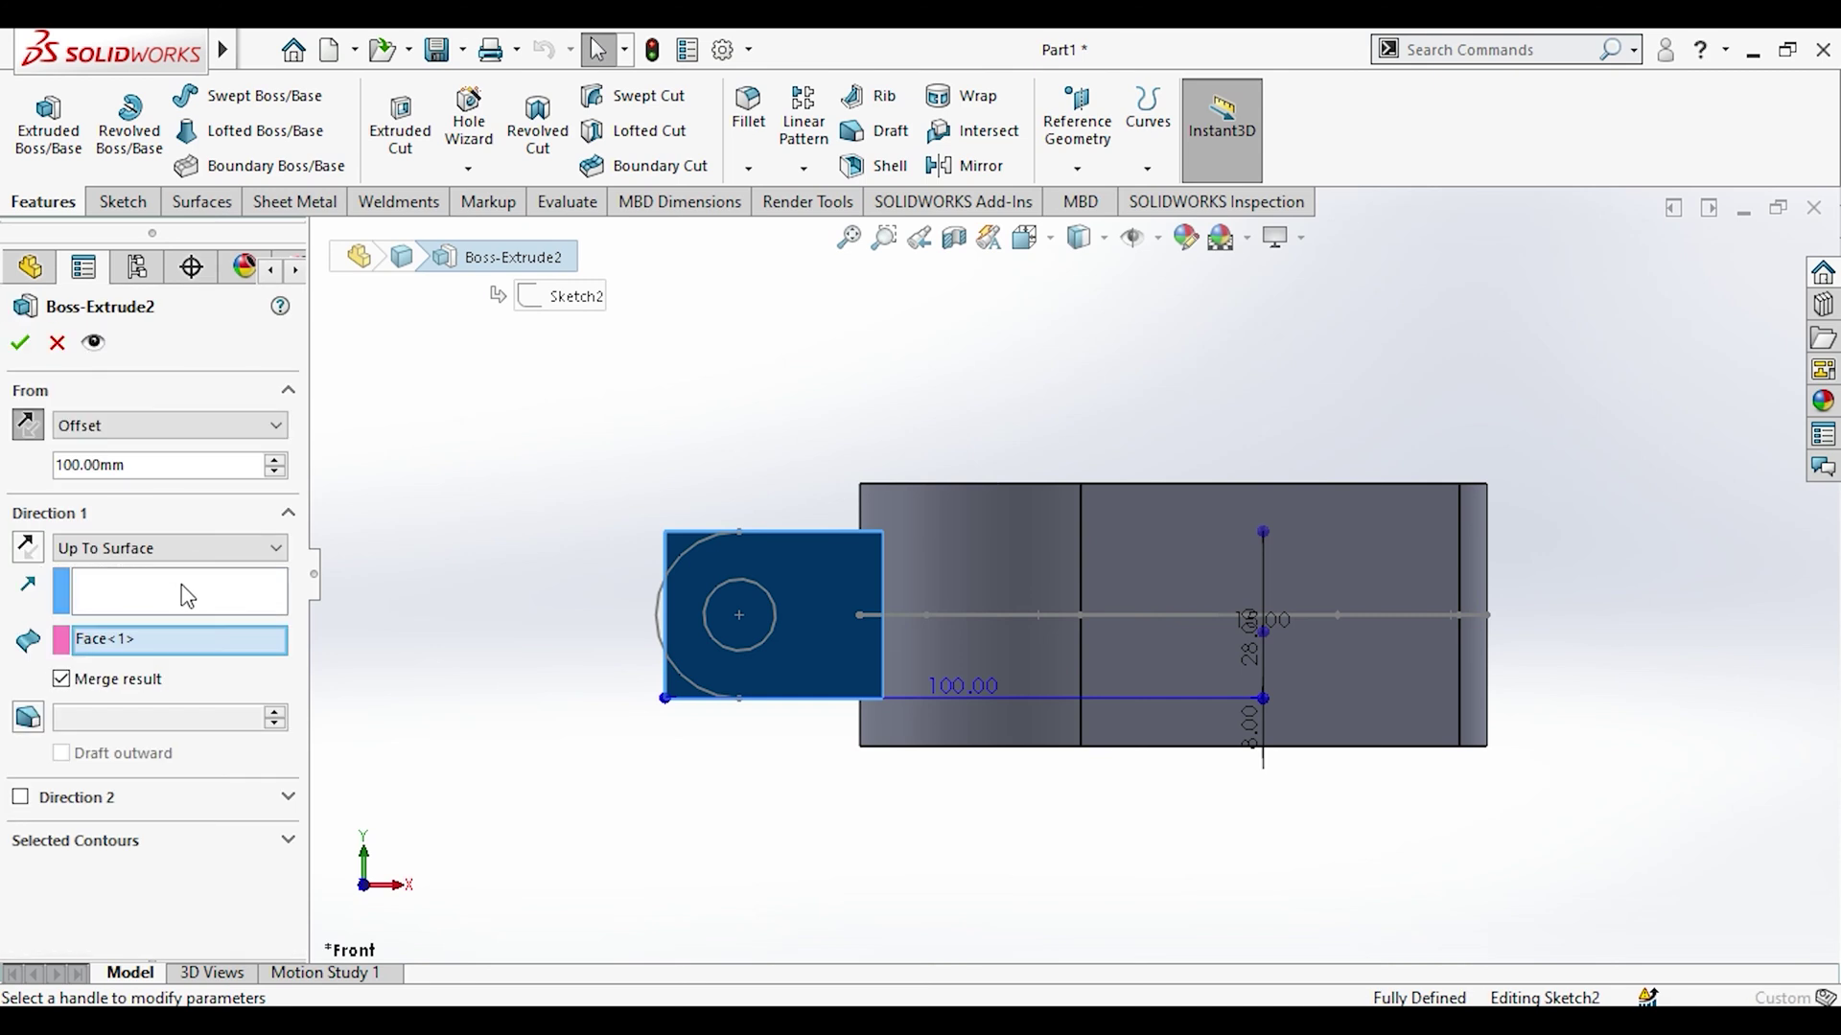
{"action": "left_click", "coordinate": [276, 459]}
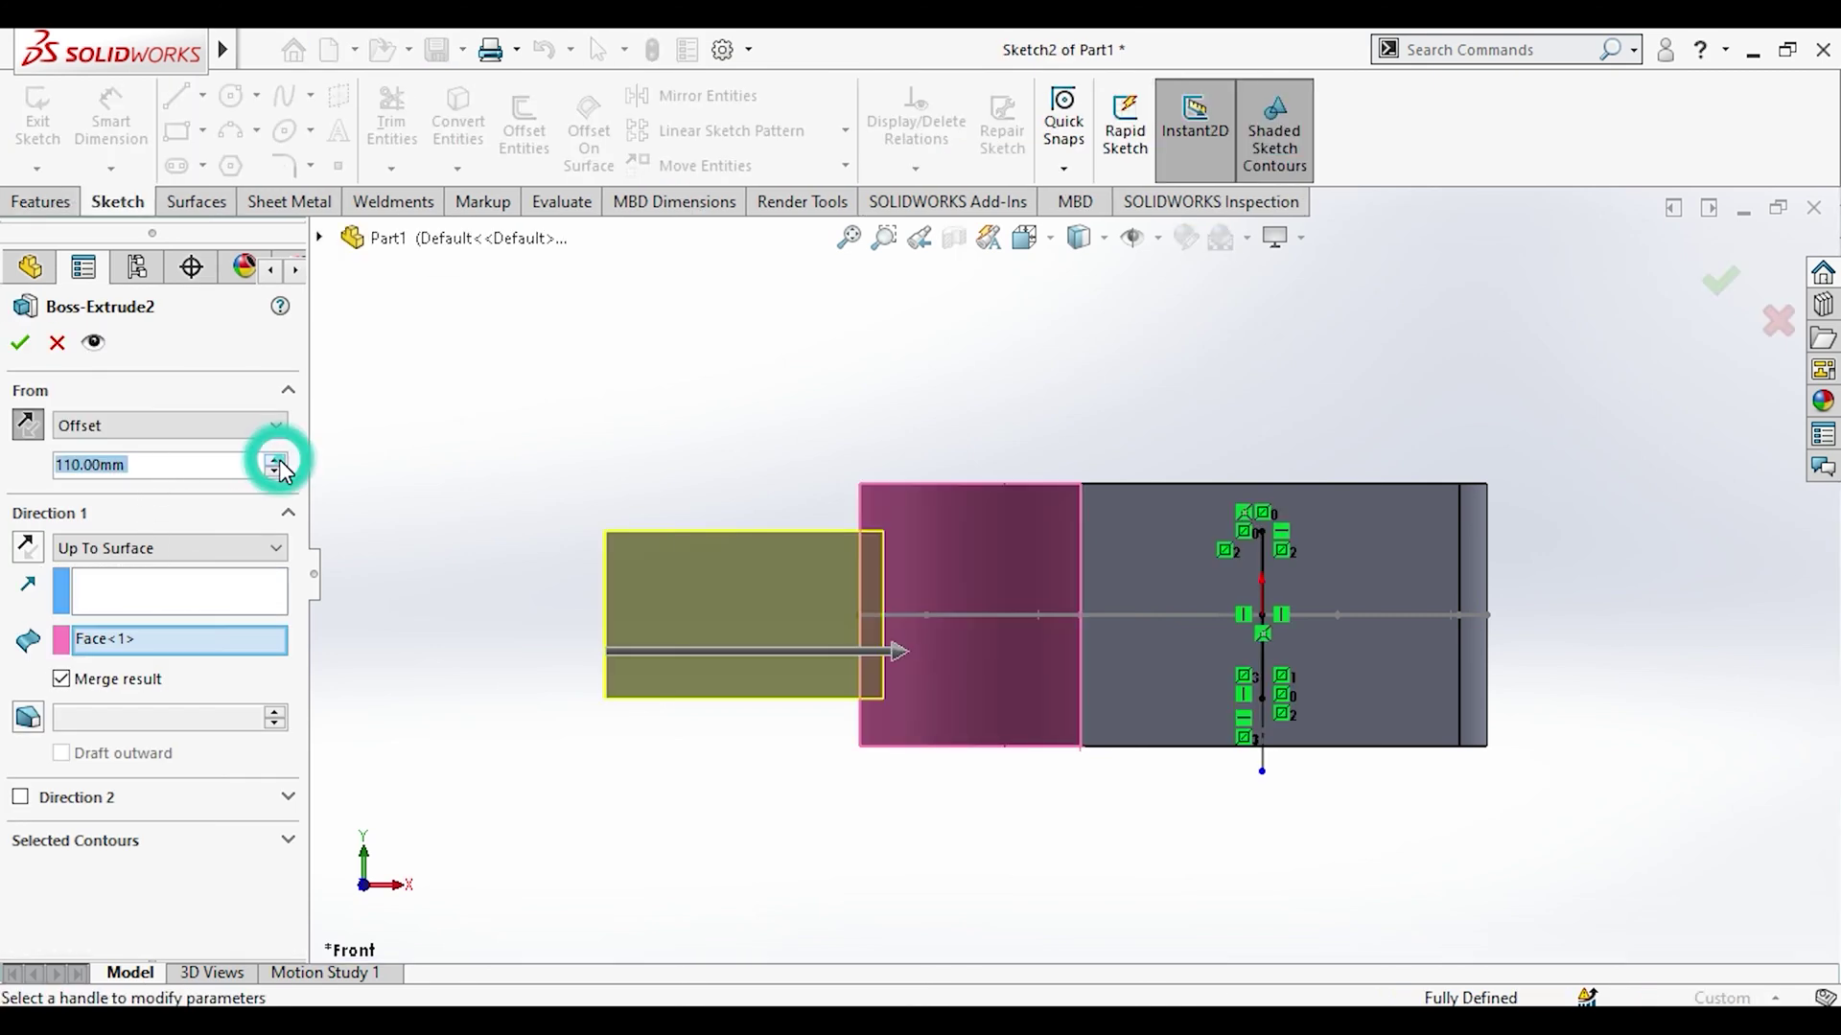
{"action": "left_click", "coordinate": [20, 342]}
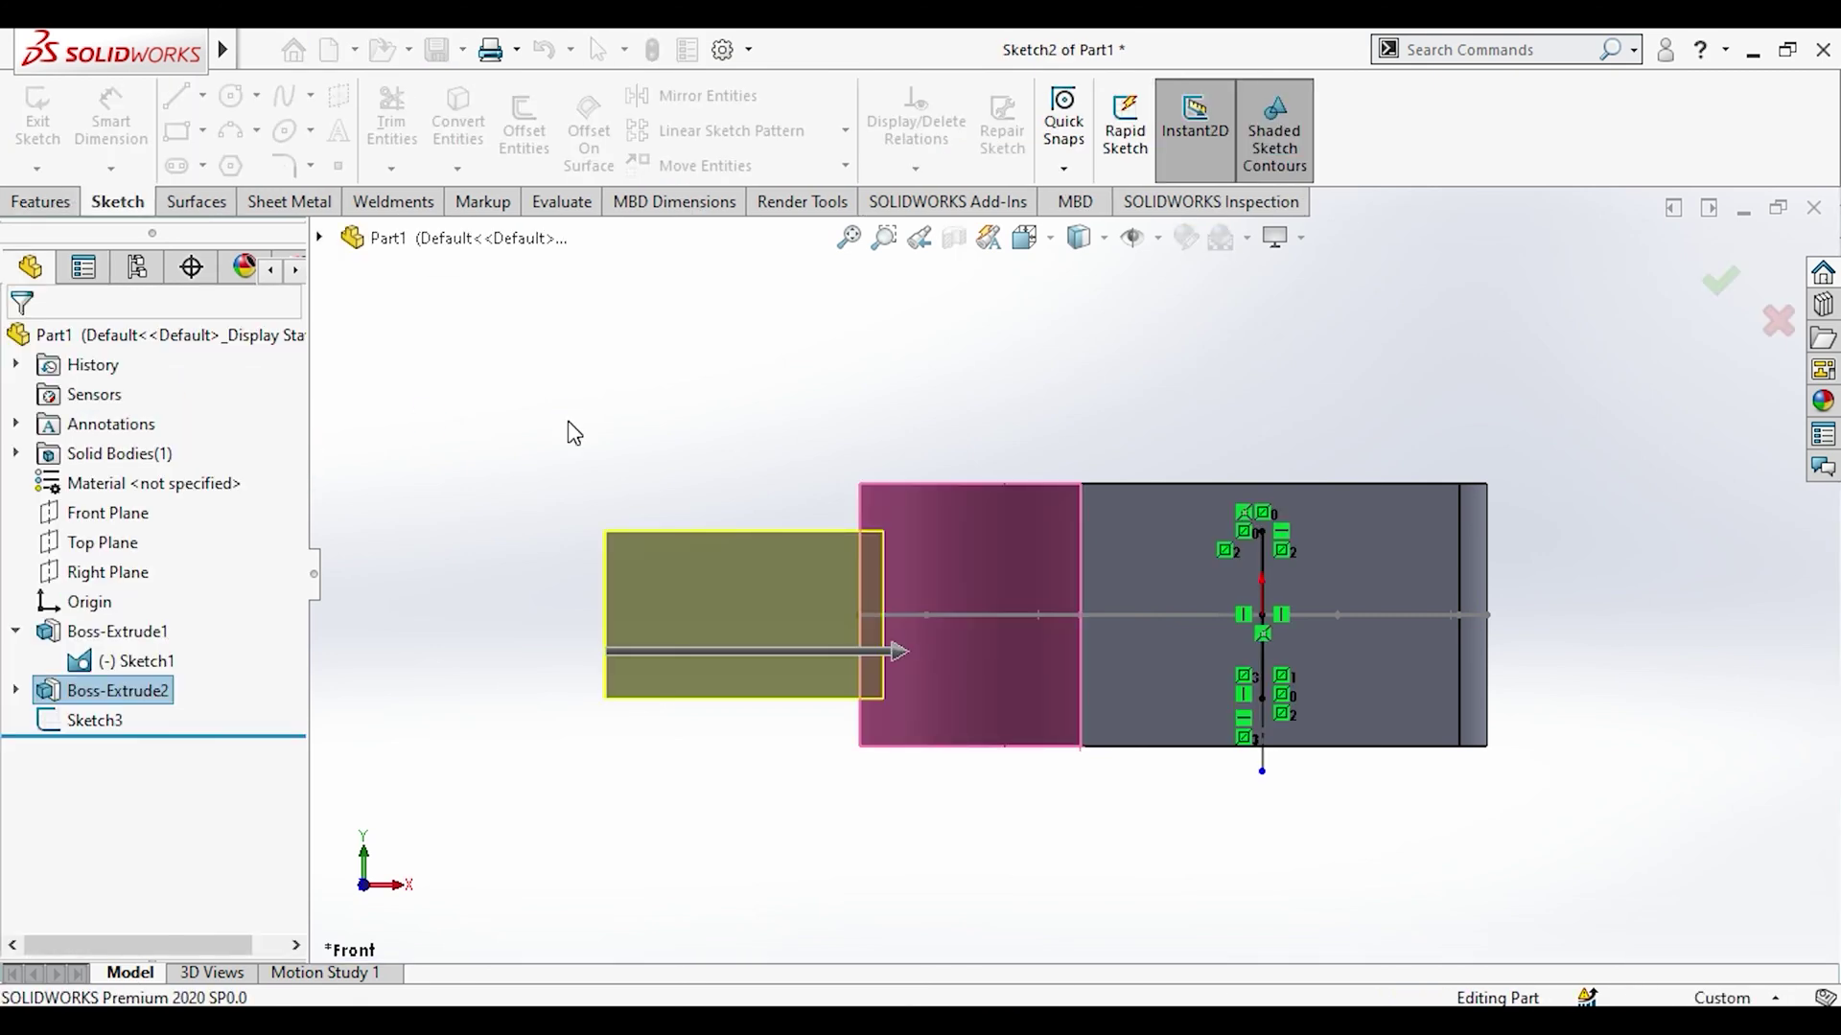
Step: Edit Sketch3 and close the lug profile with top, end and bottom lines
{"action": "left_click", "coordinate": [94, 720]}
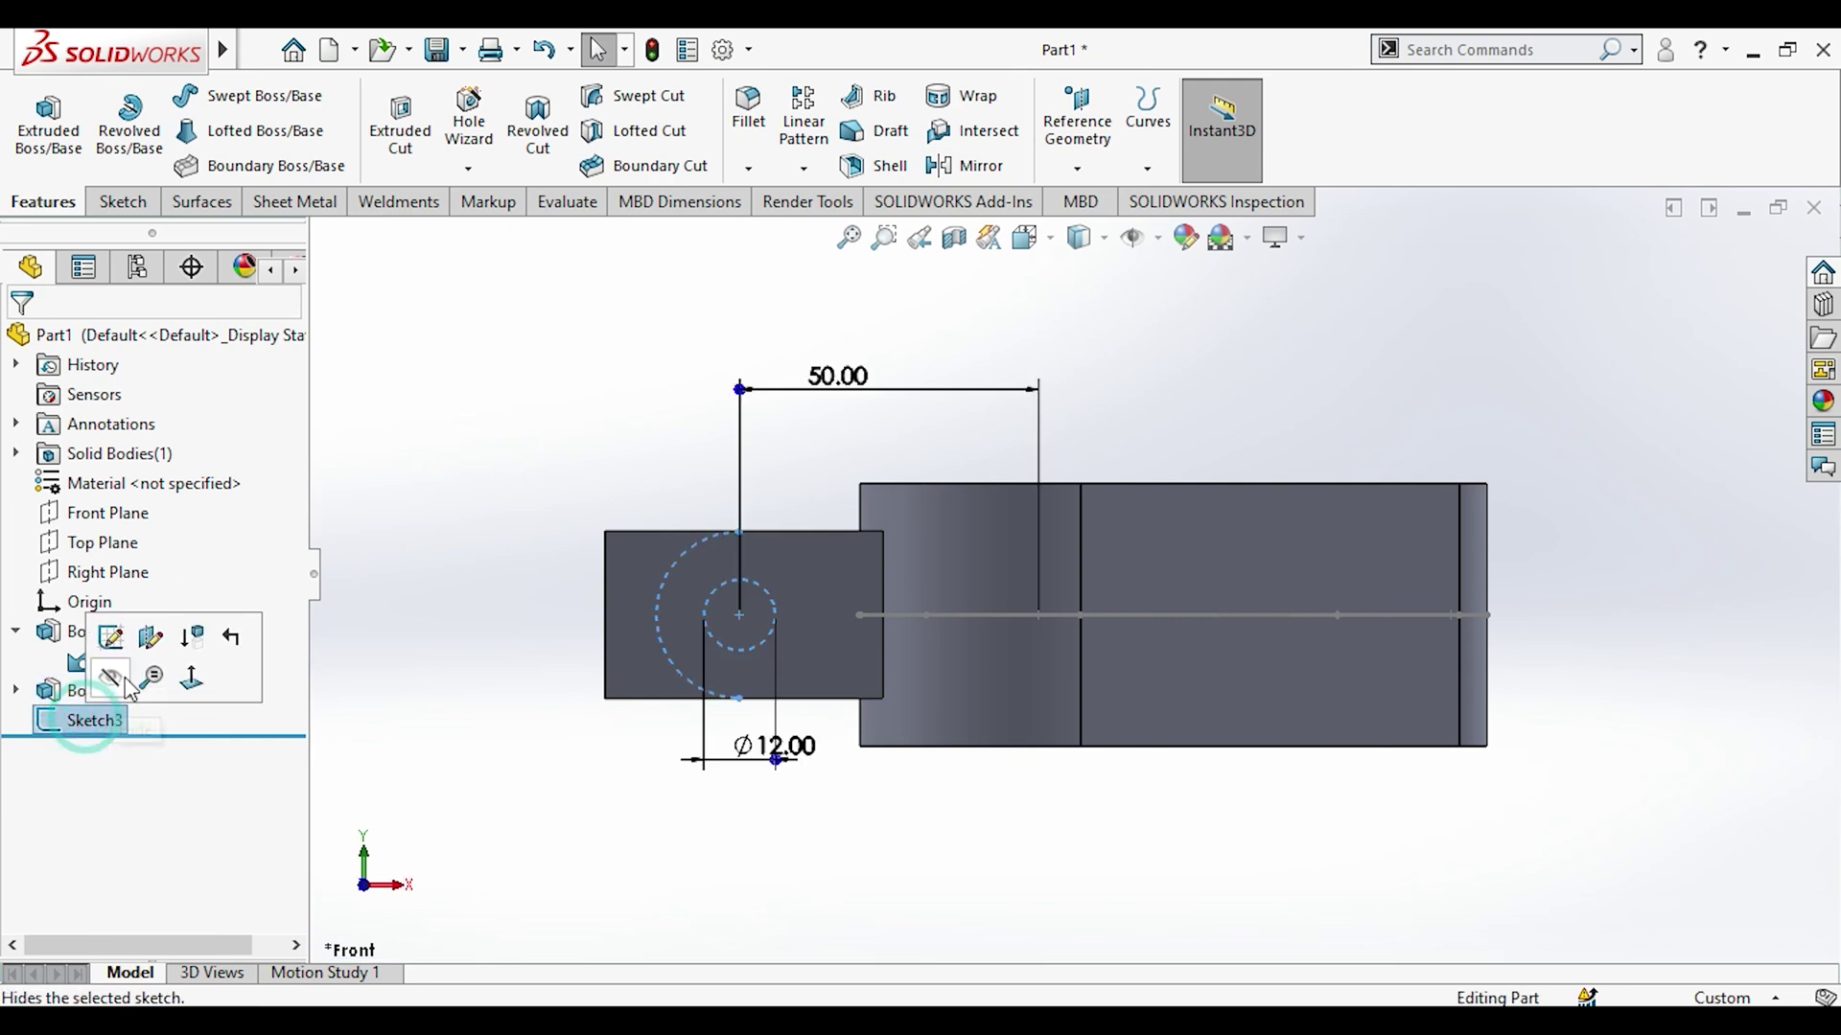
{"action": "left_click", "coordinate": [128, 654]}
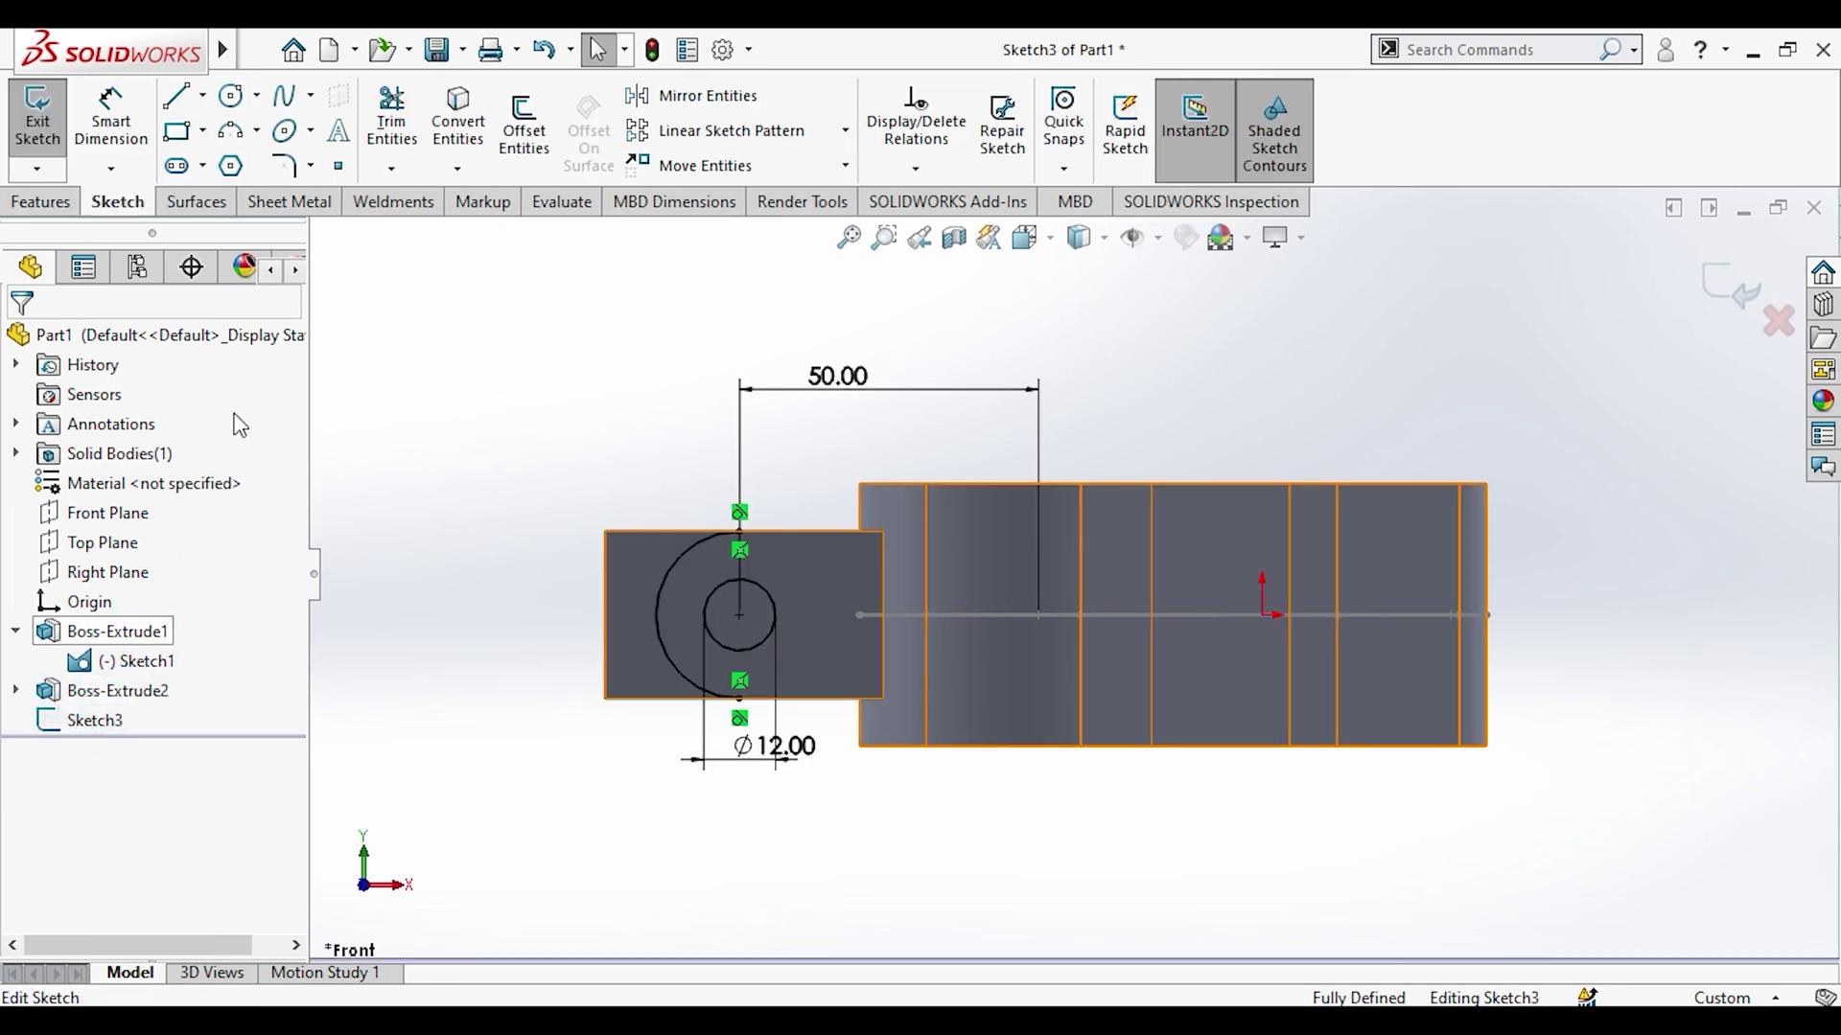
{"action": "left_click", "coordinate": [179, 96]}
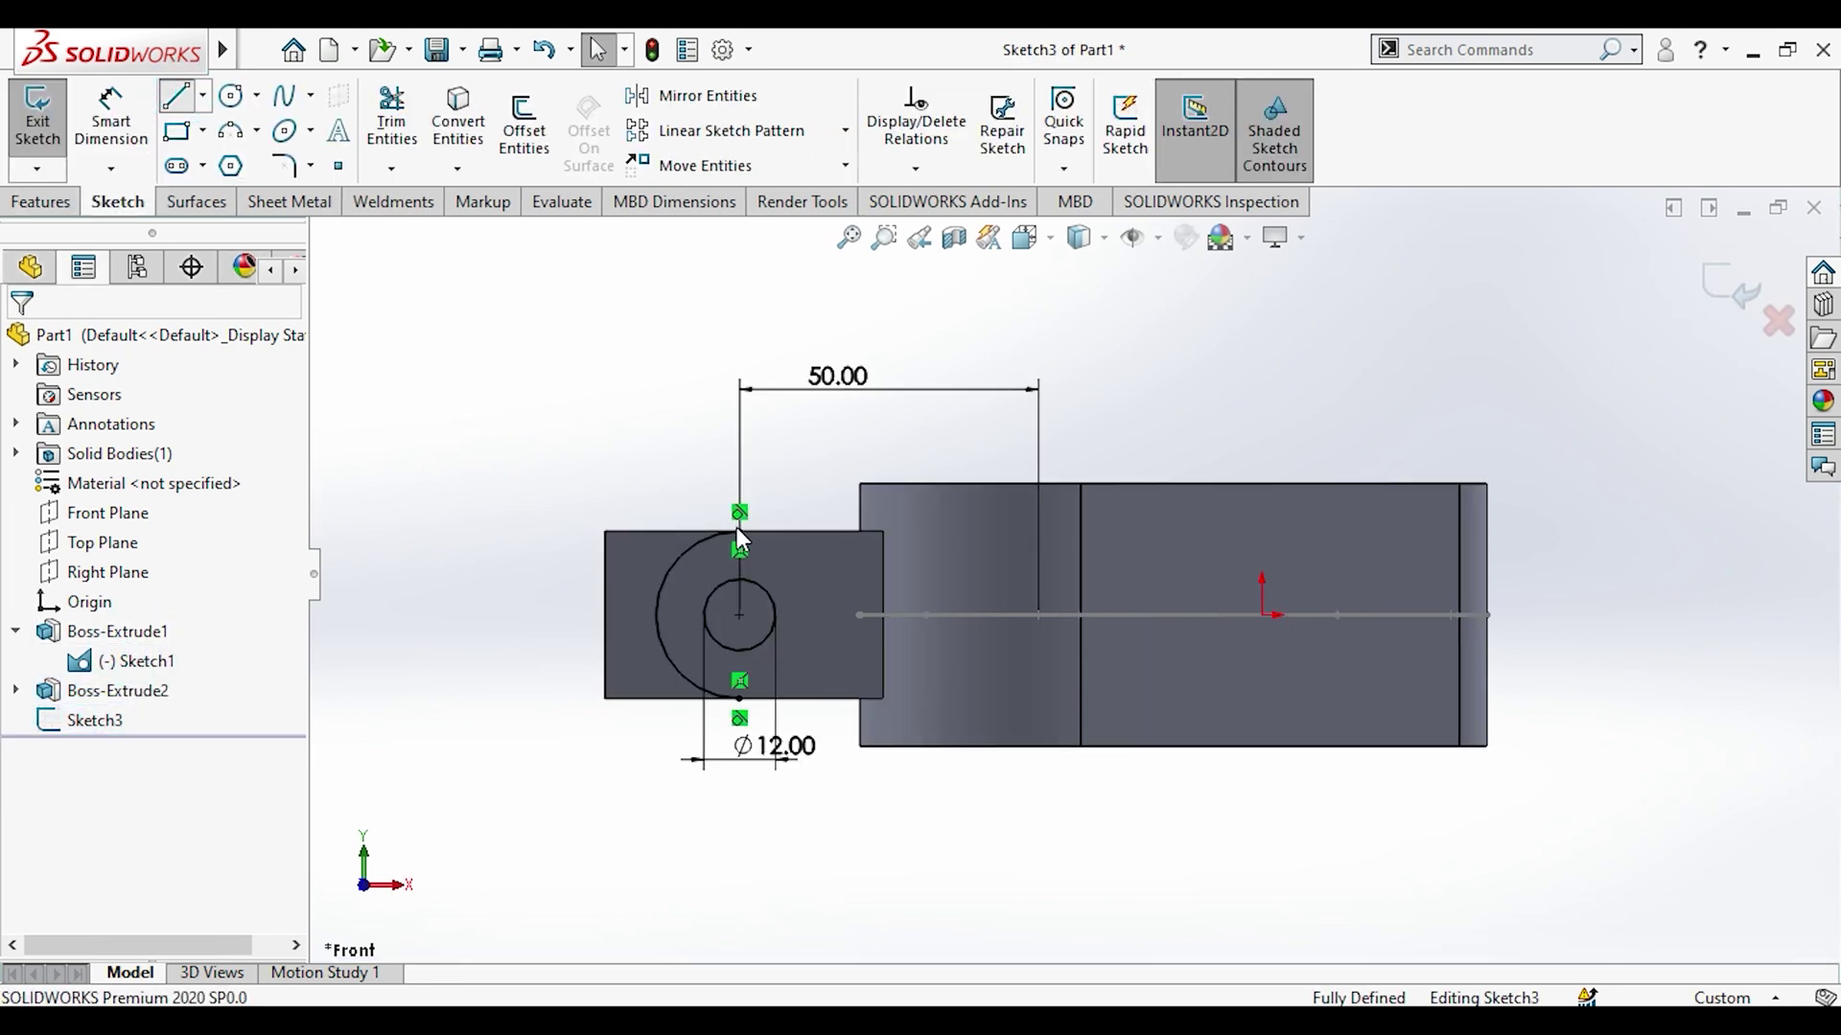
{"action": "left_click", "coordinate": [738, 530]}
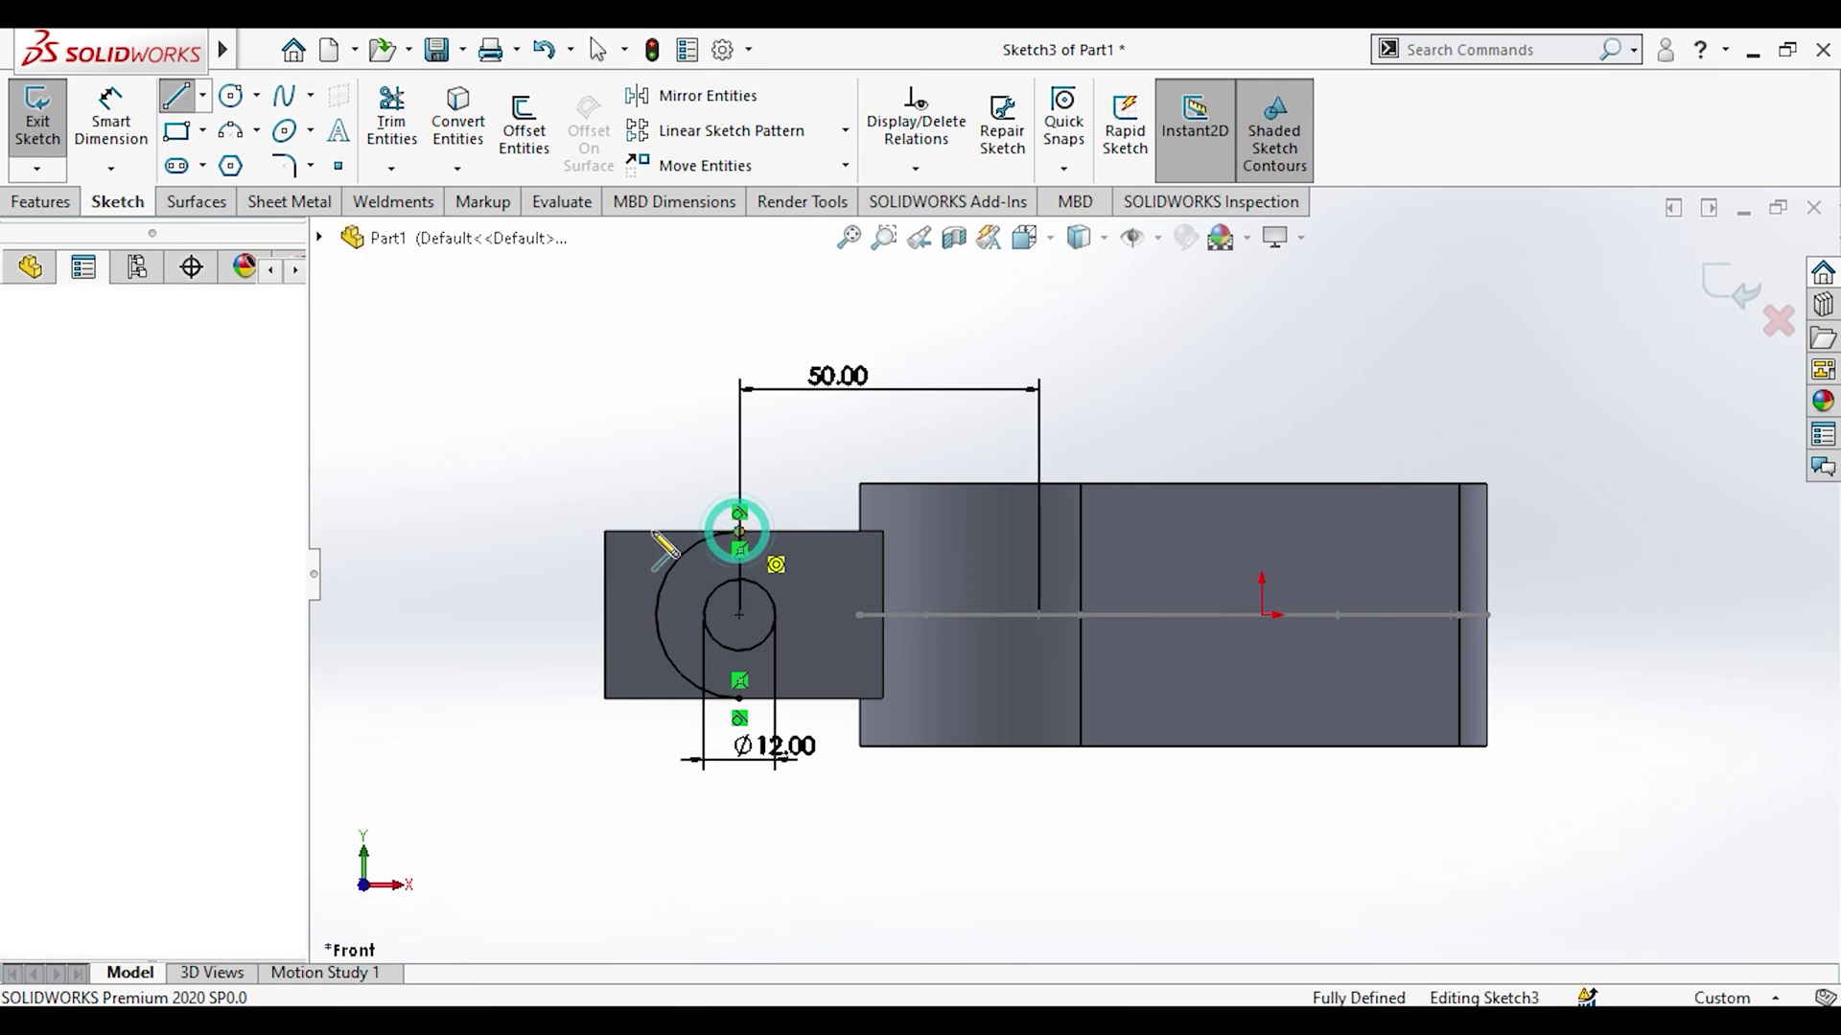
{"action": "left_click", "coordinate": [605, 530]}
{"action": "left_click", "coordinate": [604, 698]}
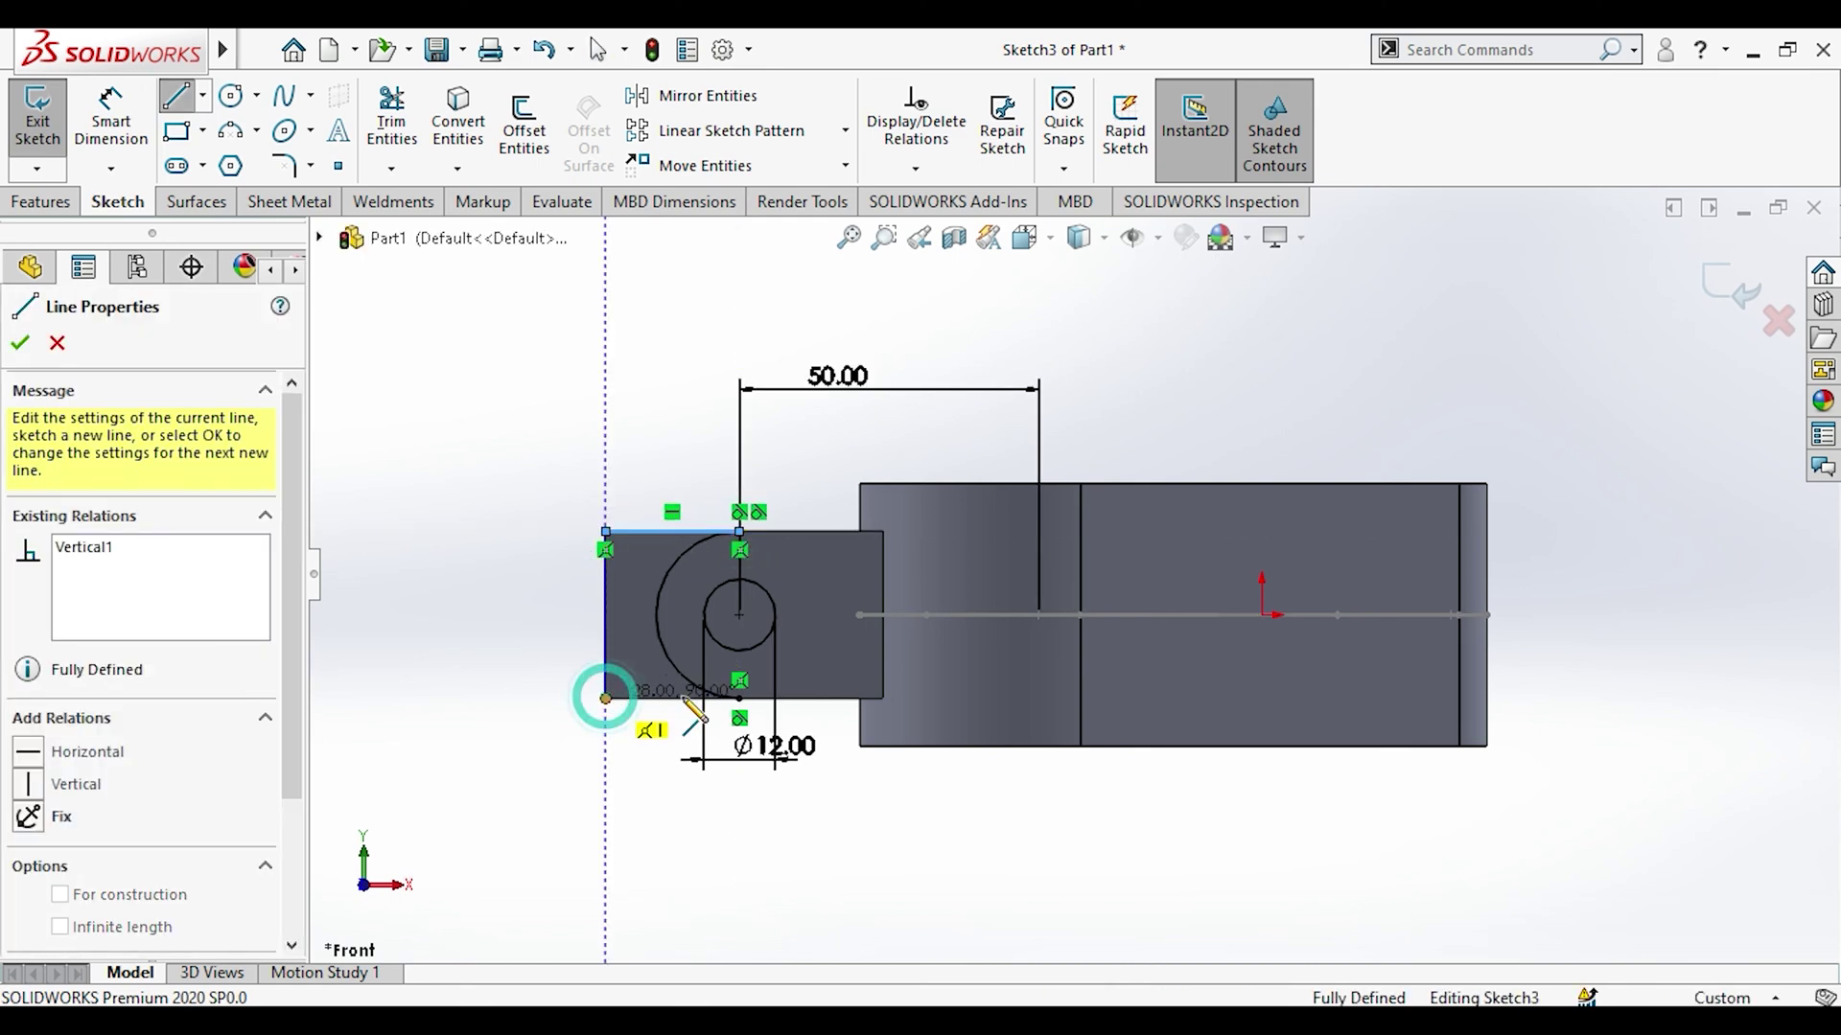
{"action": "double_click", "coordinate": [739, 698]}
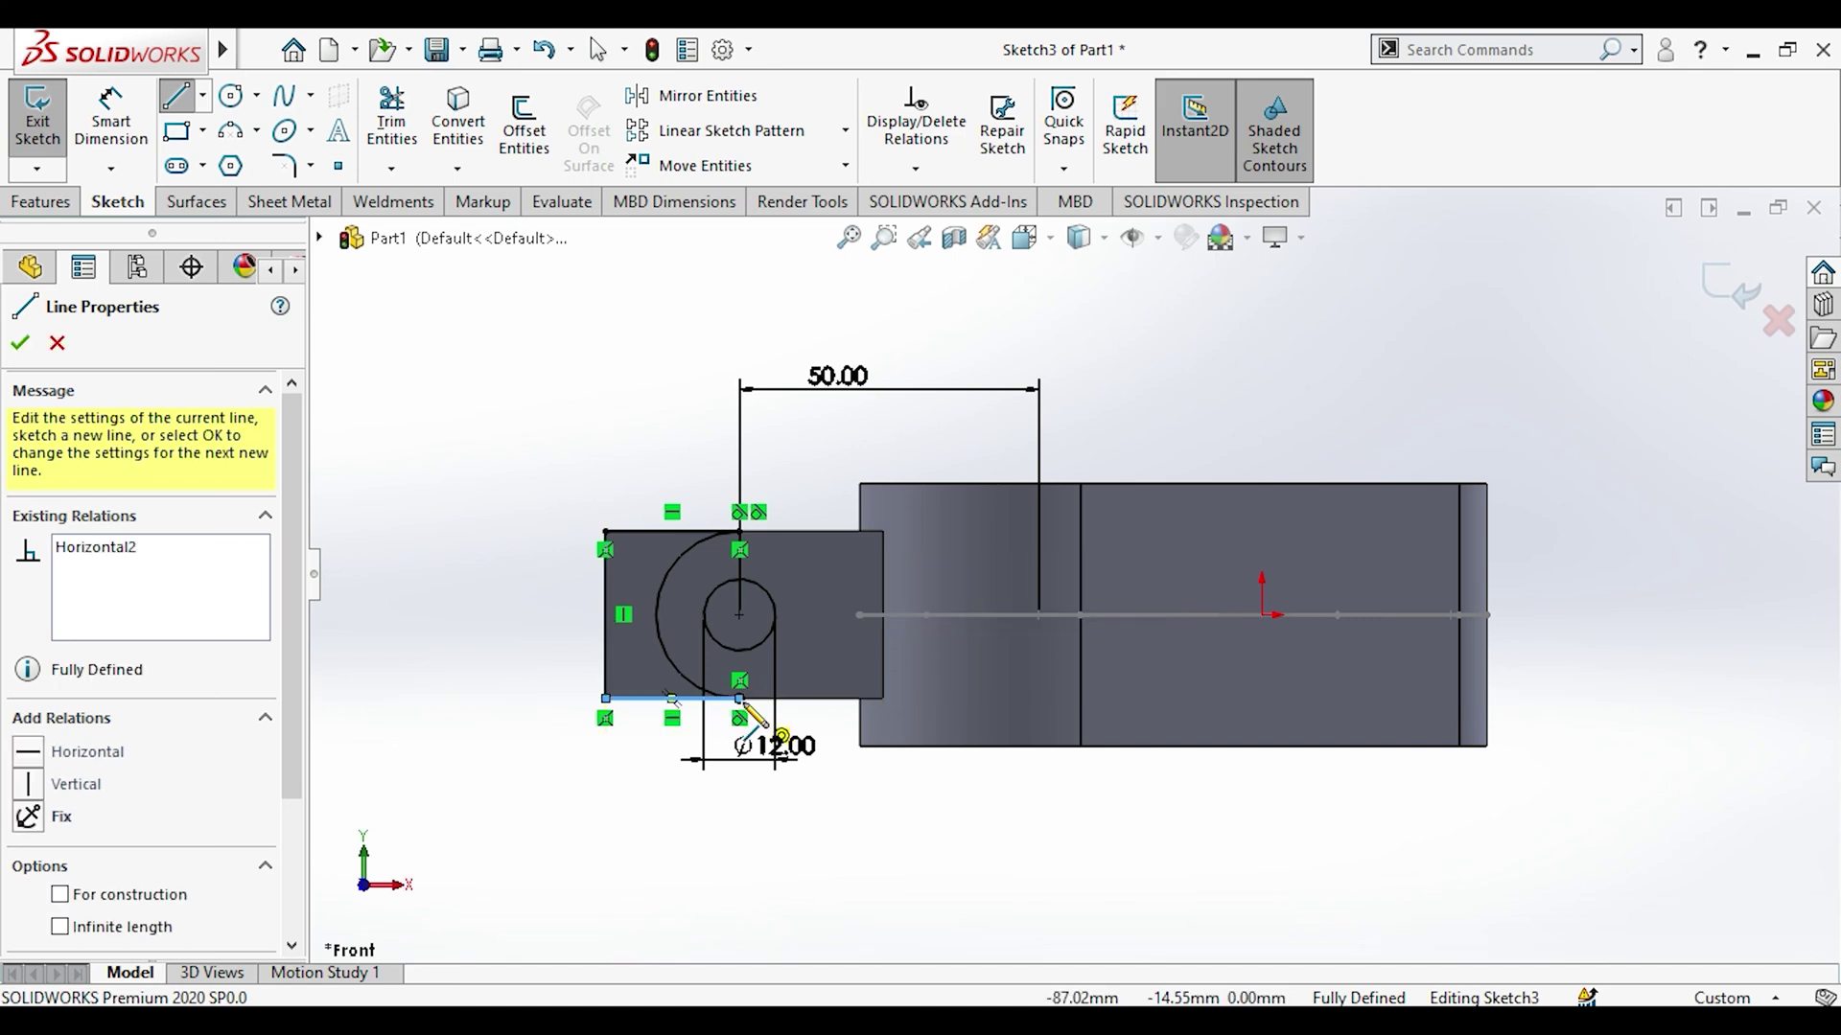
{"action": "key", "text": "Escape"}
{"action": "key", "text": "Escape"}
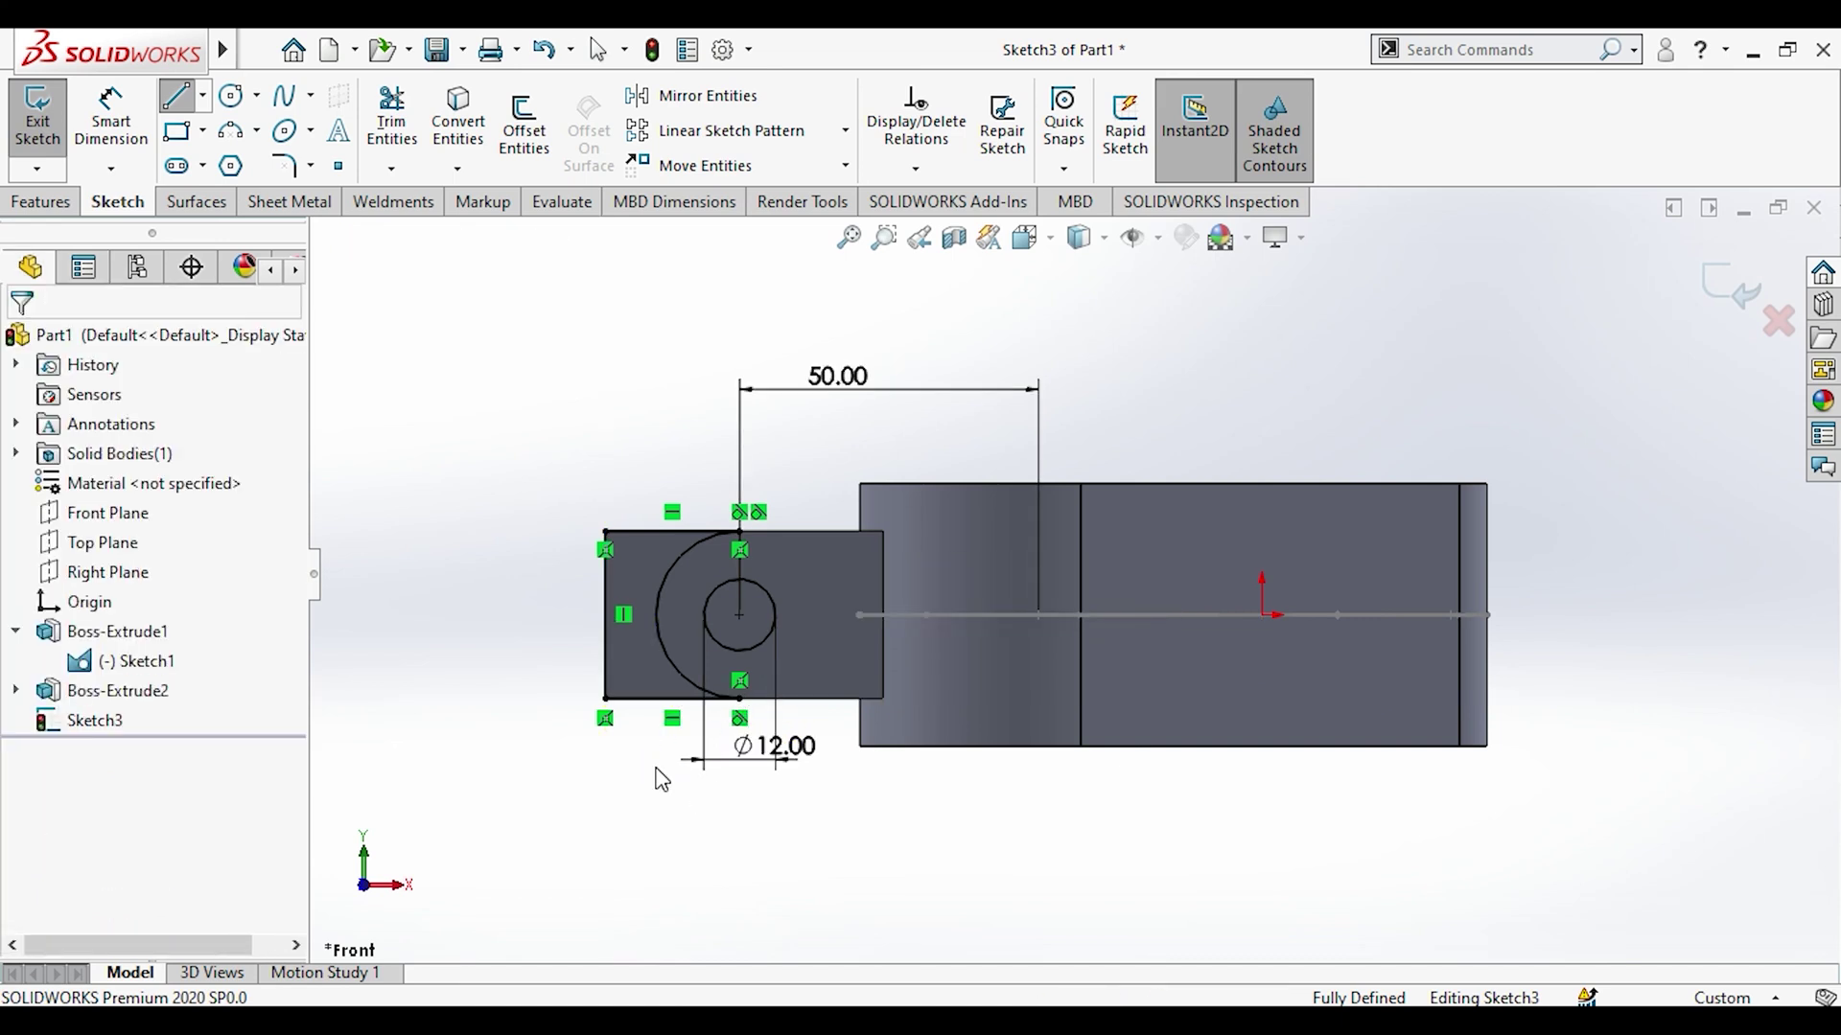
{"action": "left_click", "coordinate": [76, 208]}
{"action": "left_click", "coordinate": [417, 132]}
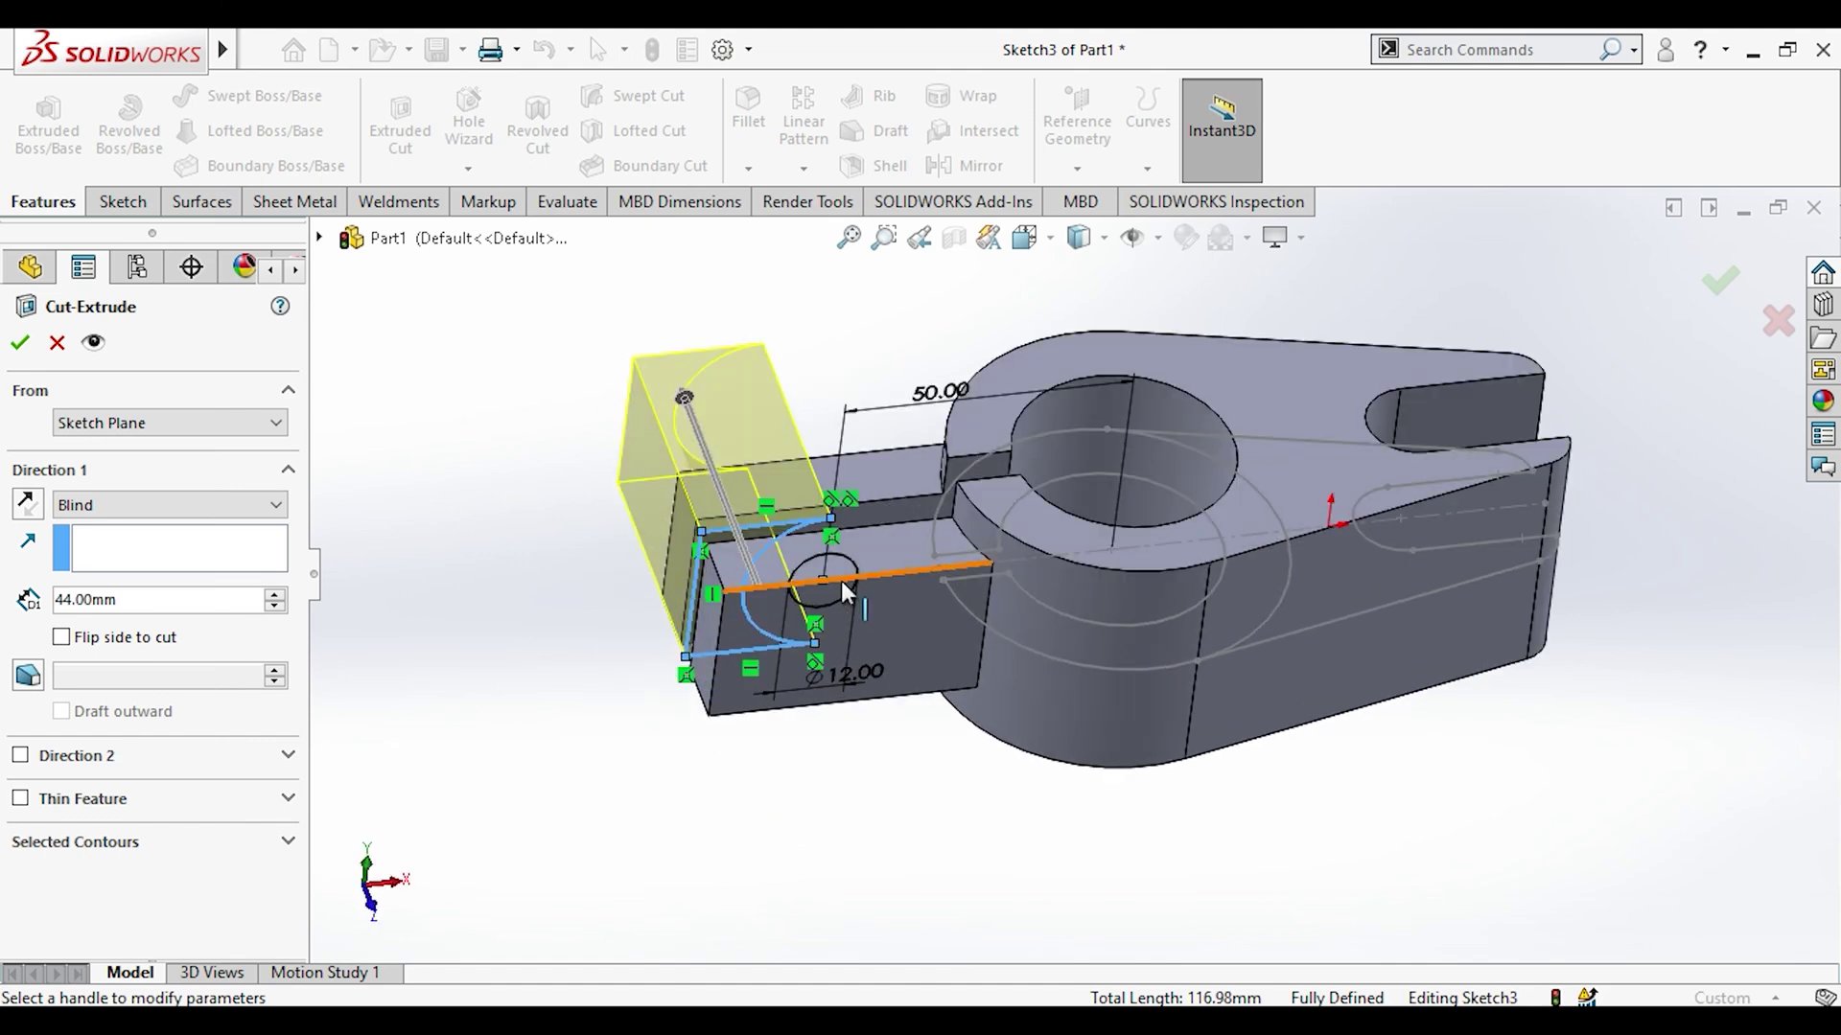
Step: Cut the lug profile and inner circle Mid Plane 44 mm, then inspect the result
{"action": "left_click", "coordinate": [833, 602]}
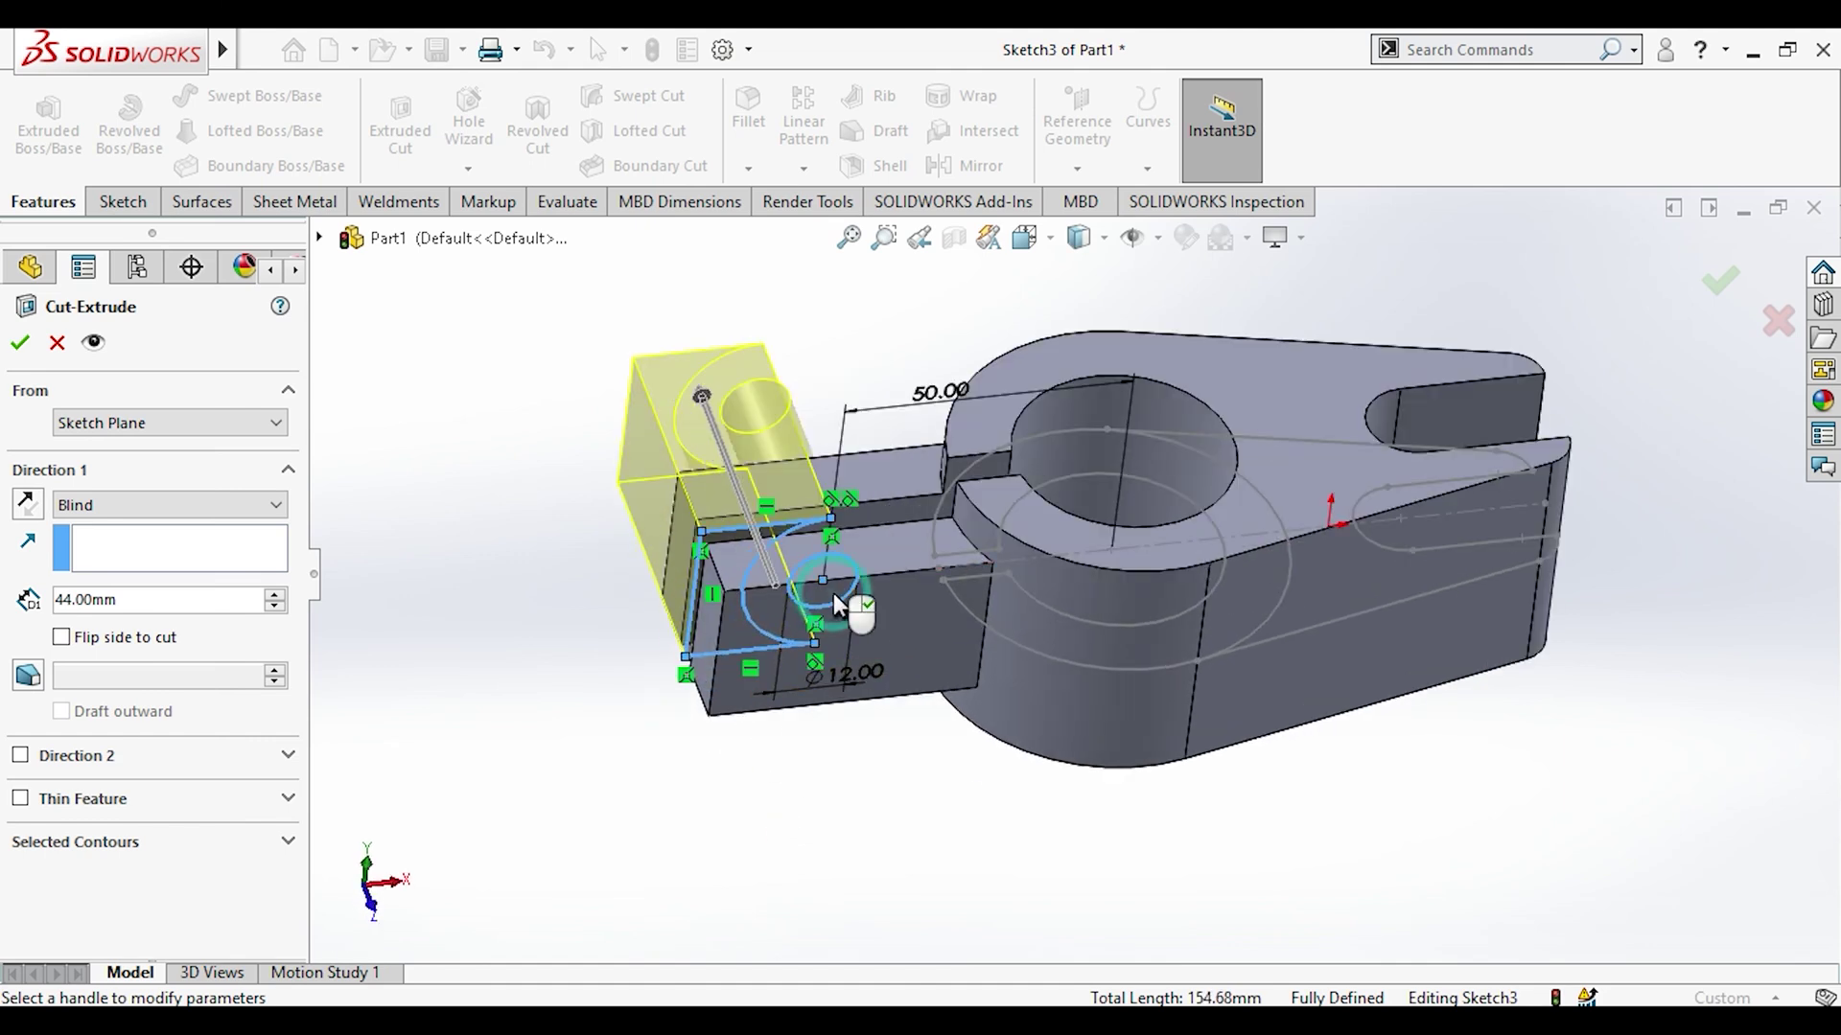
{"action": "left_click", "coordinate": [146, 506]}
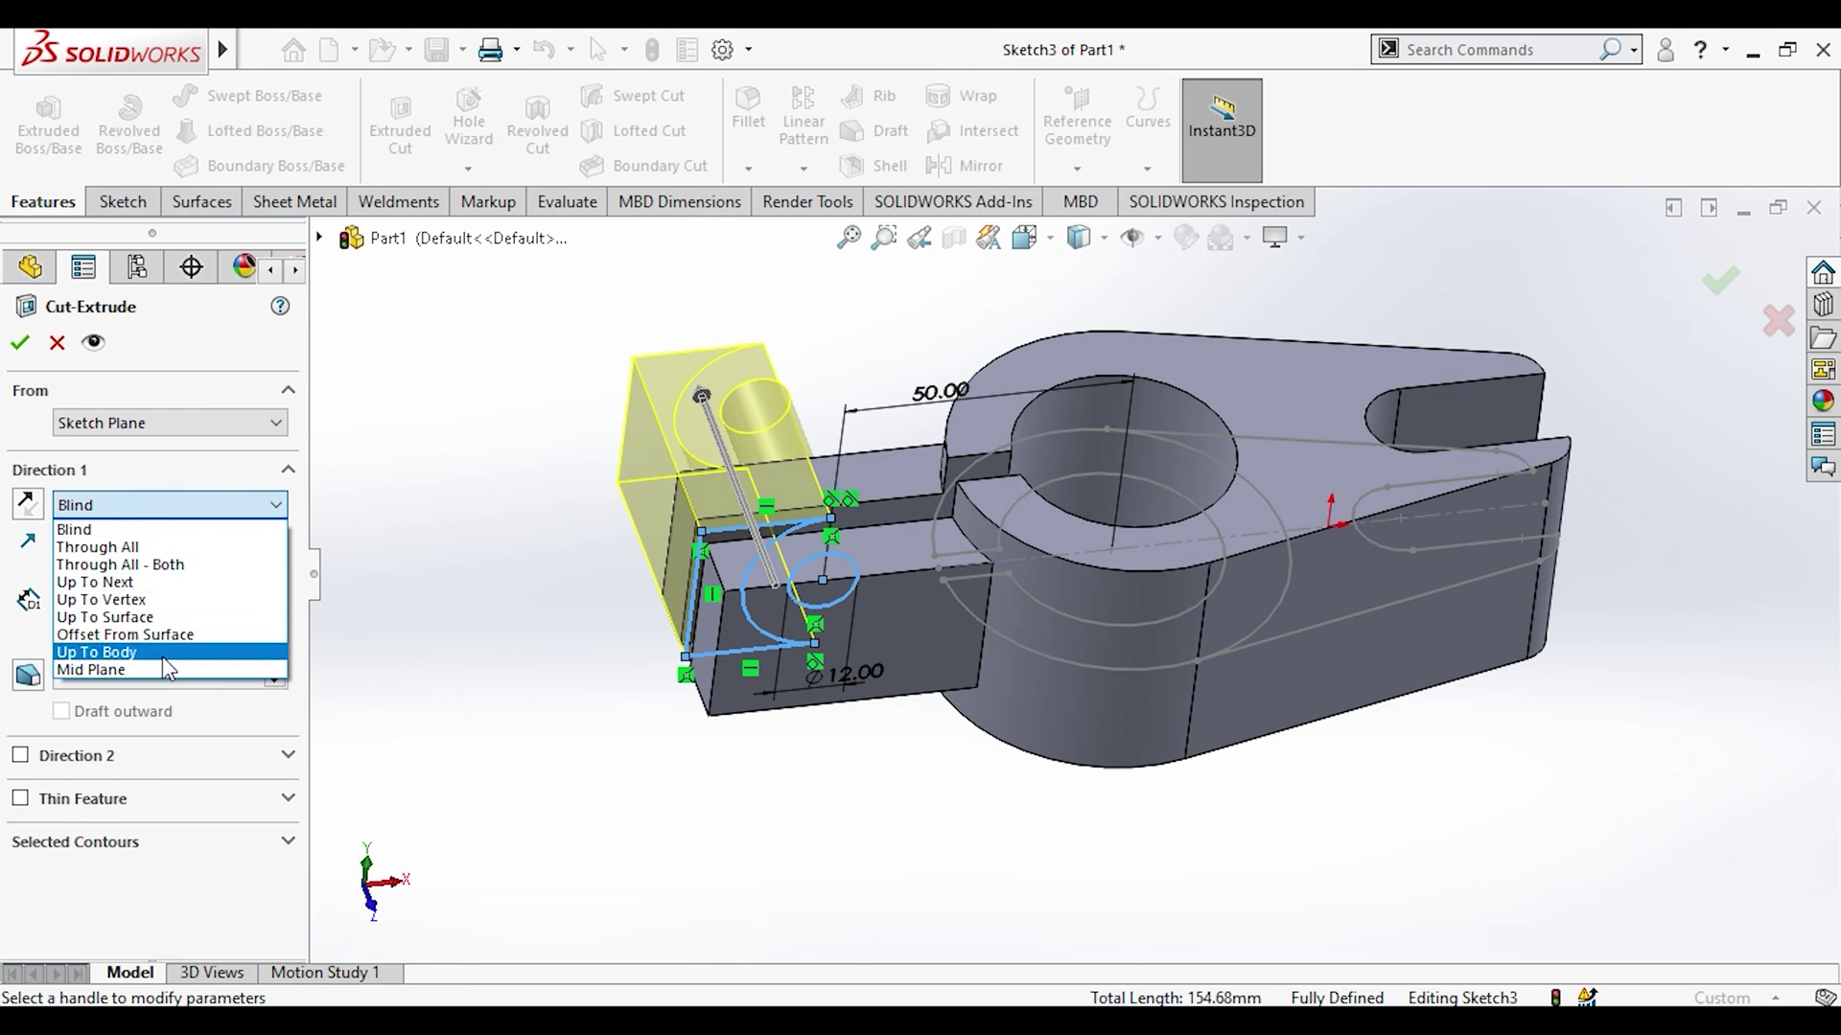
{"action": "left_click", "coordinate": [106, 671]}
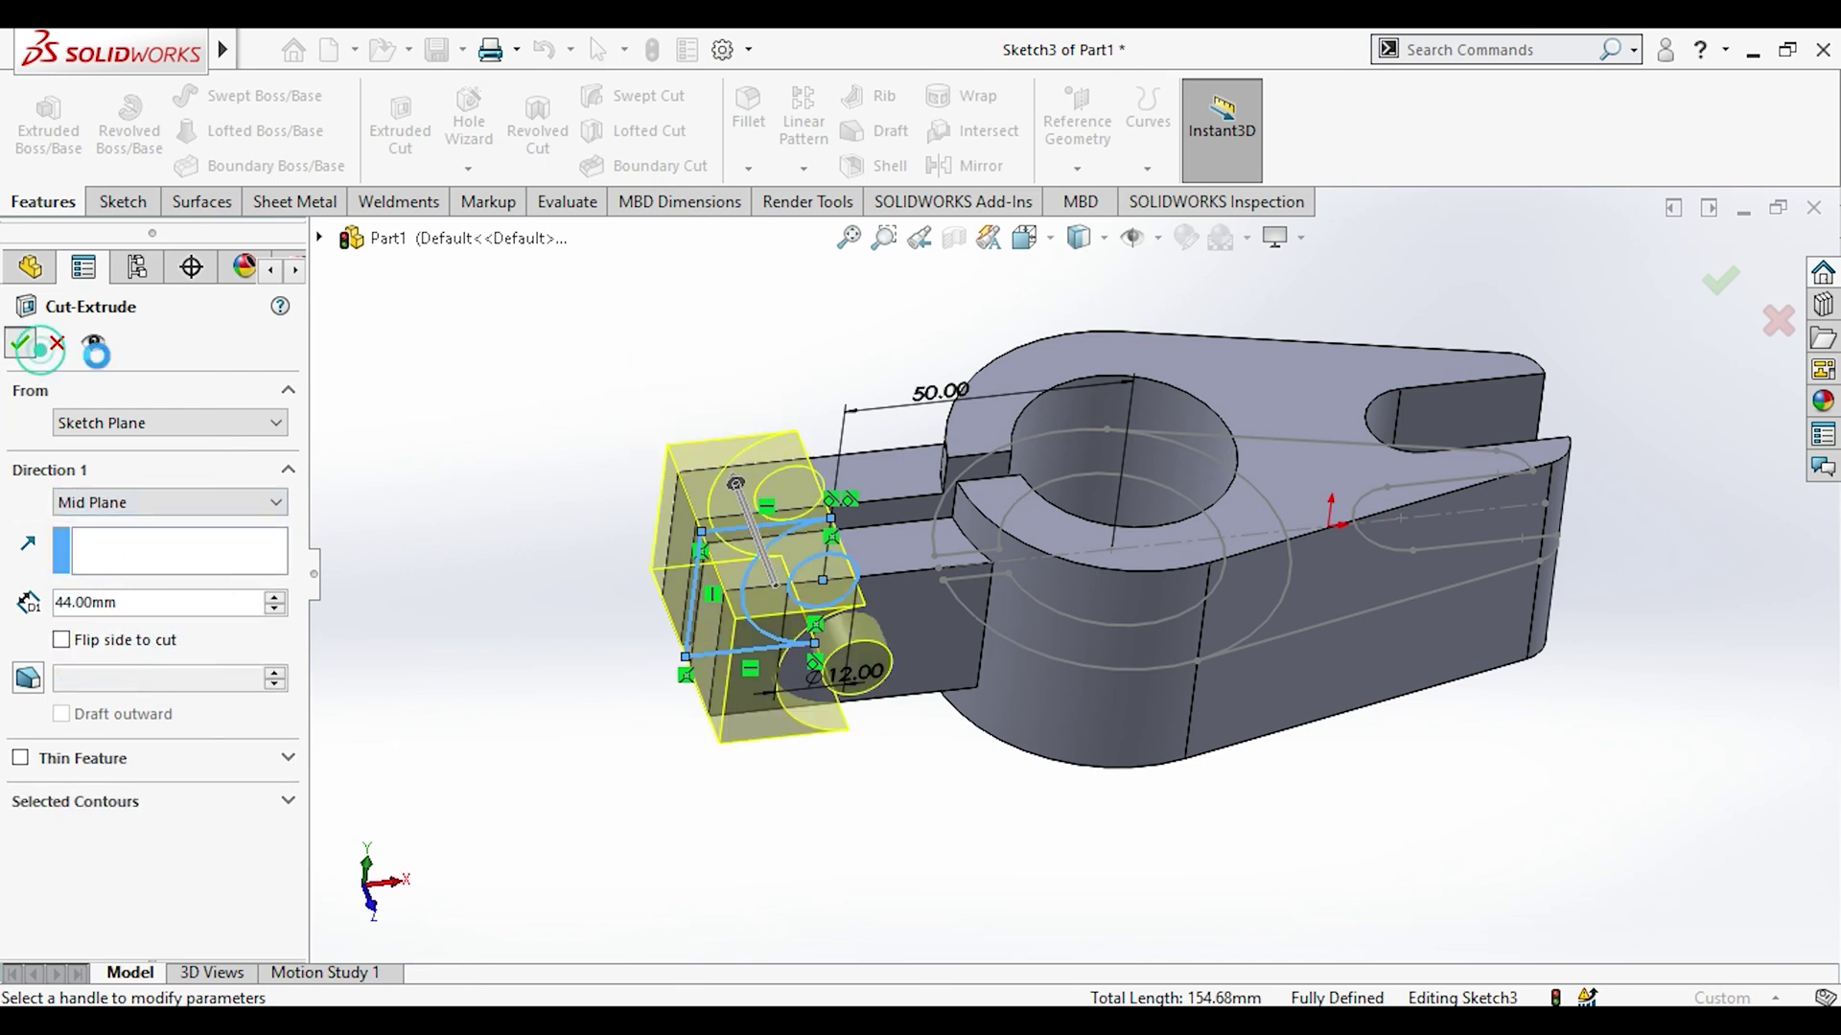
{"action": "left_click", "coordinate": [384, 385]}
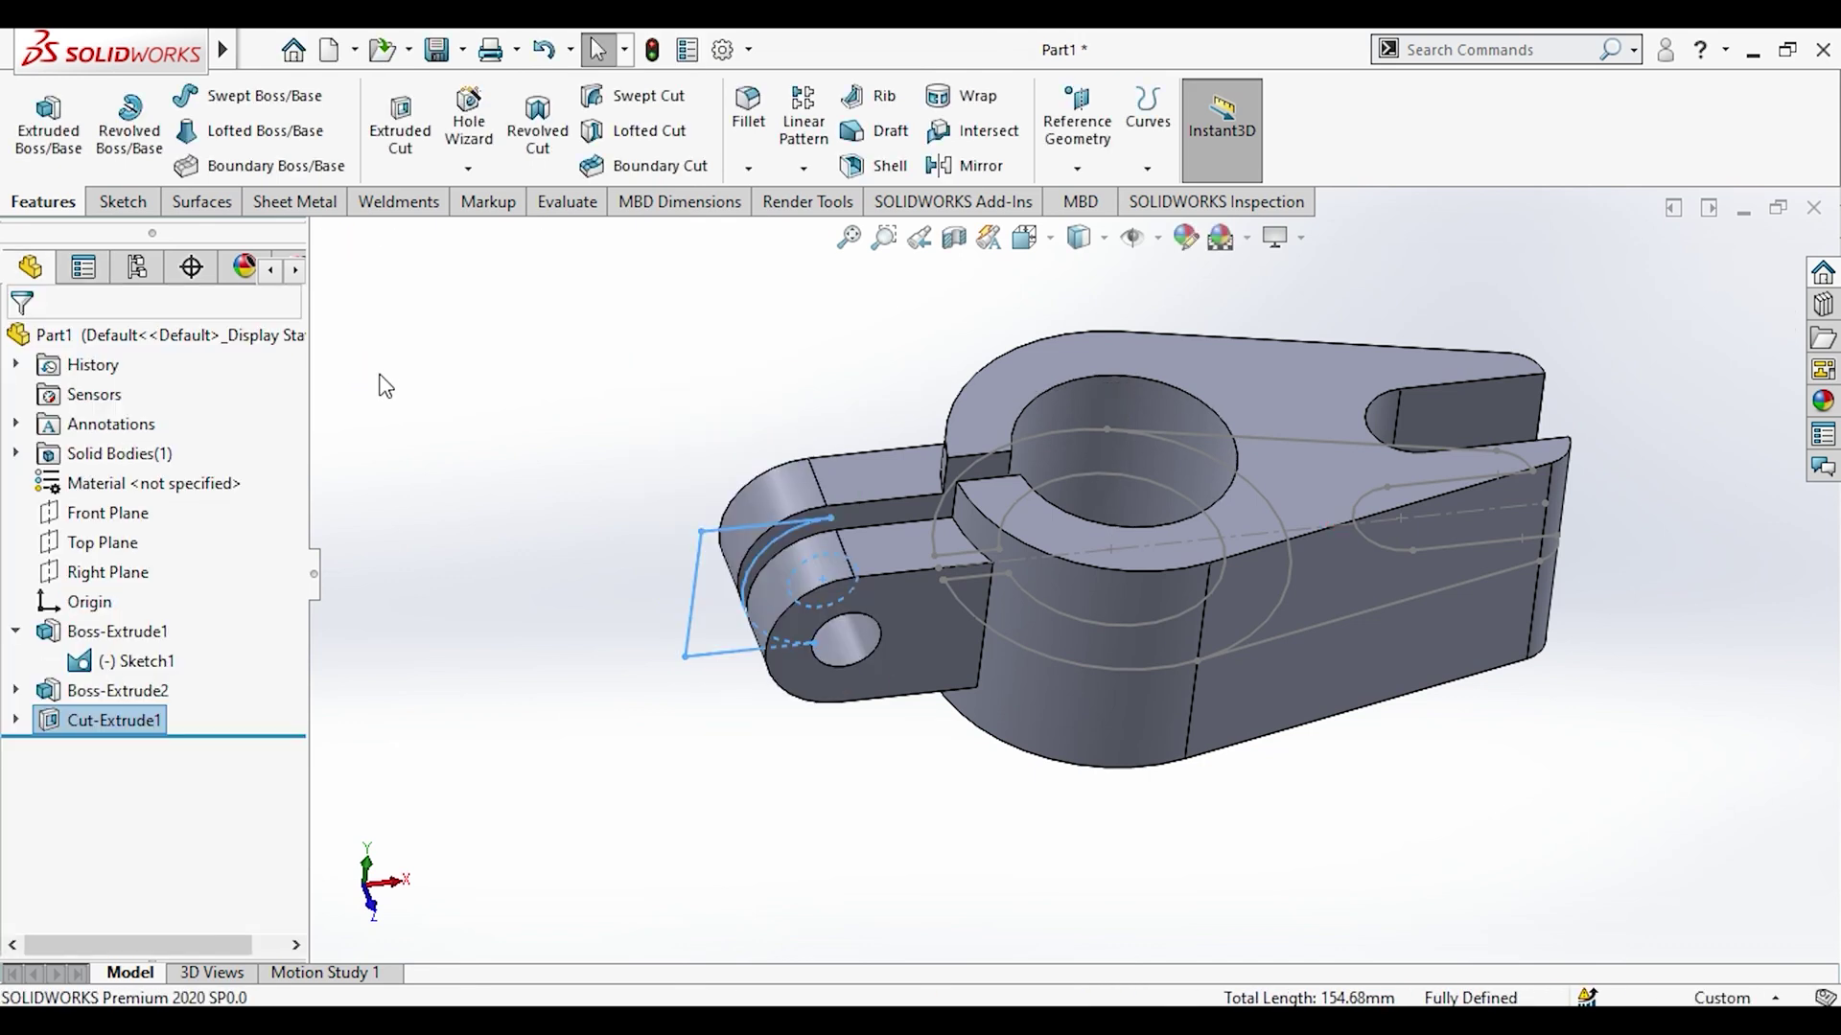
{"action": "mouse_move", "coordinate": [526, 474]}
{"action": "middle_mouse_down"}
{"action": "mouse_move", "coordinate": [587, 485]}
{"action": "mouse_move", "coordinate": [577, 393]}
{"action": "middle_mouse_up"}
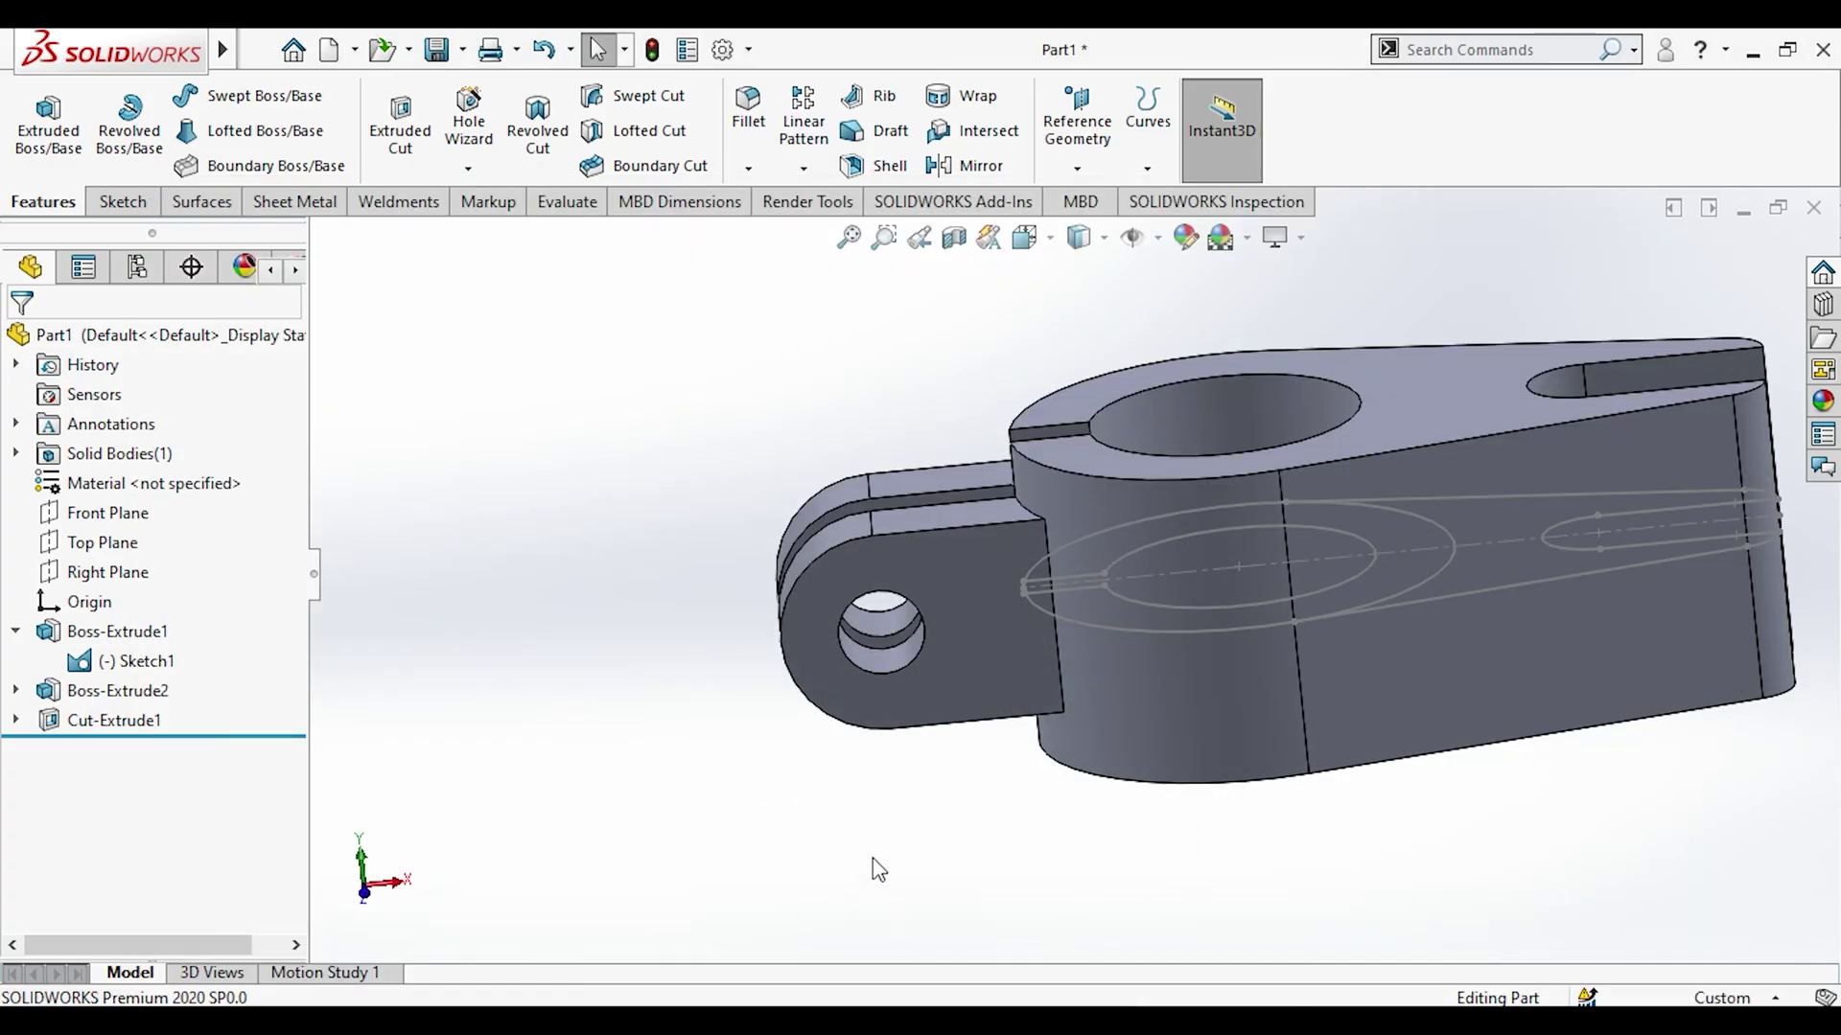
{"action": "mouse_move", "coordinate": [876, 863]}
{"action": "middle_mouse_down"}
{"action": "mouse_move", "coordinate": [892, 678]}
{"action": "mouse_move", "coordinate": [874, 775]}
{"action": "mouse_move", "coordinate": [608, 780]}
{"action": "middle_mouse_up"}
{"action": "left_click", "coordinate": [113, 720]}
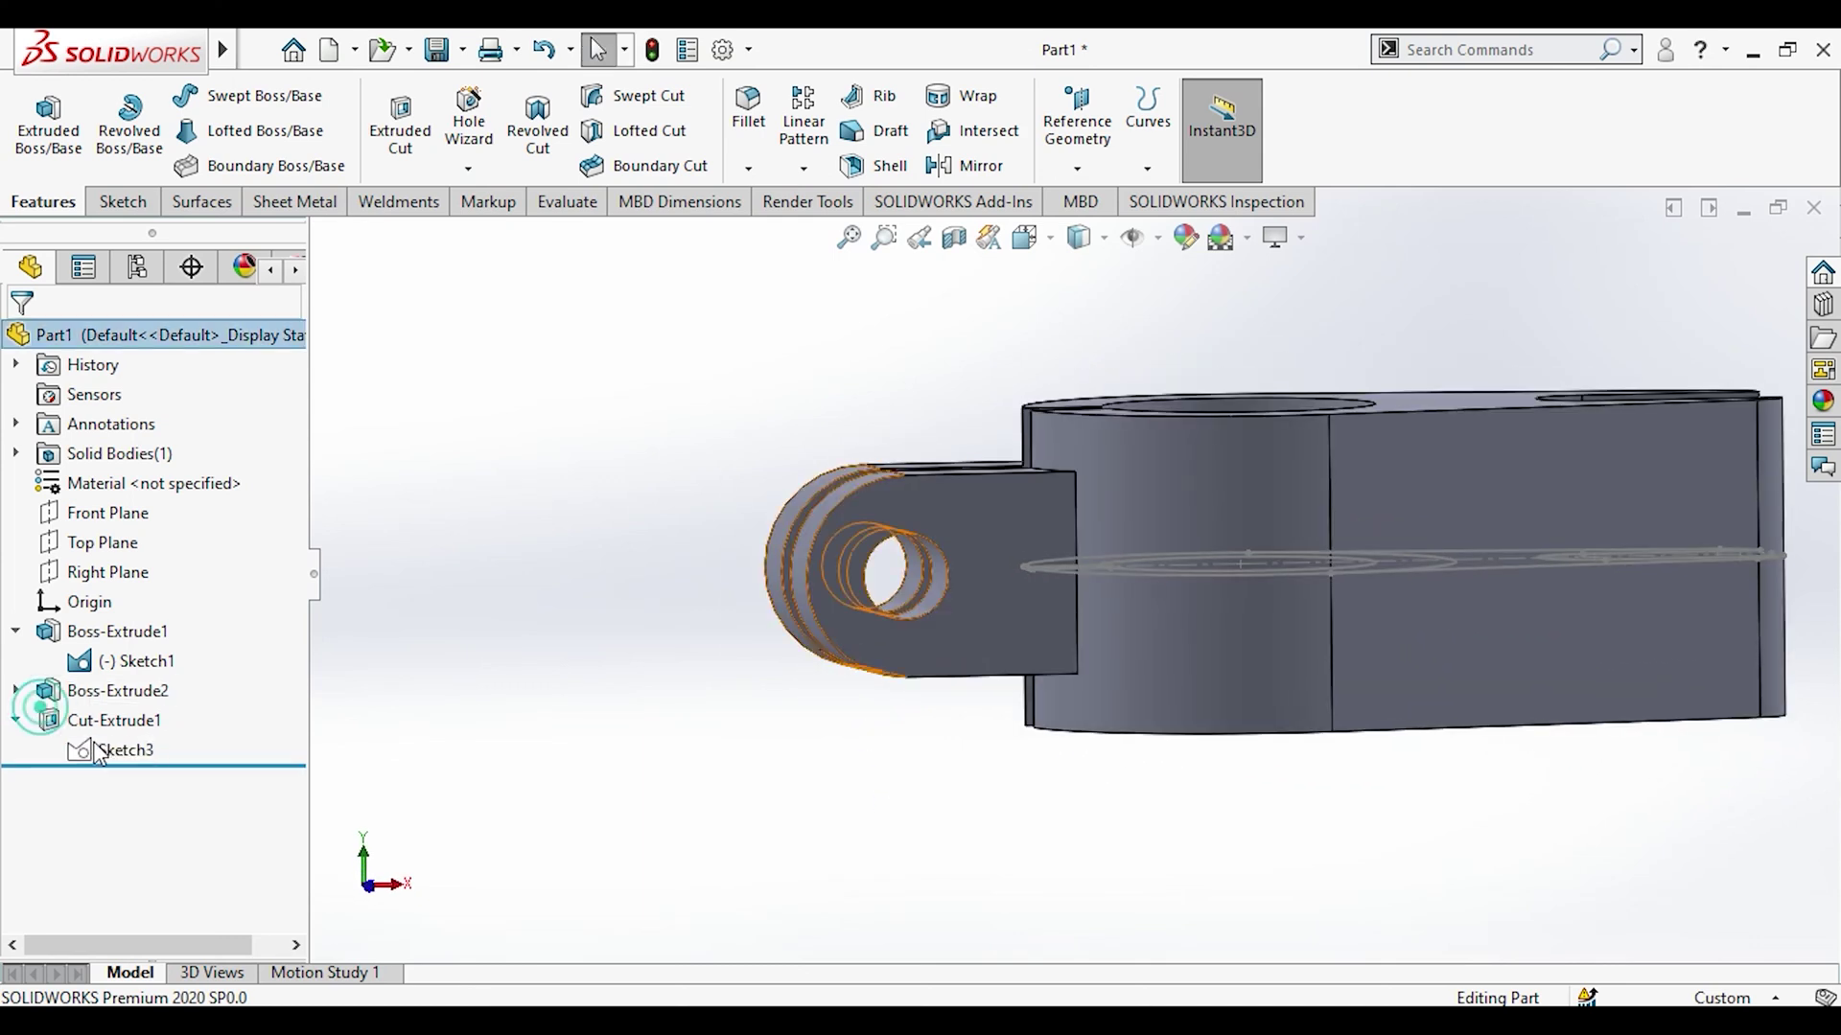
Step: Reopen Sketch3 and delete its 50.00 distance dimension
{"action": "left_click", "coordinate": [200, 660]}
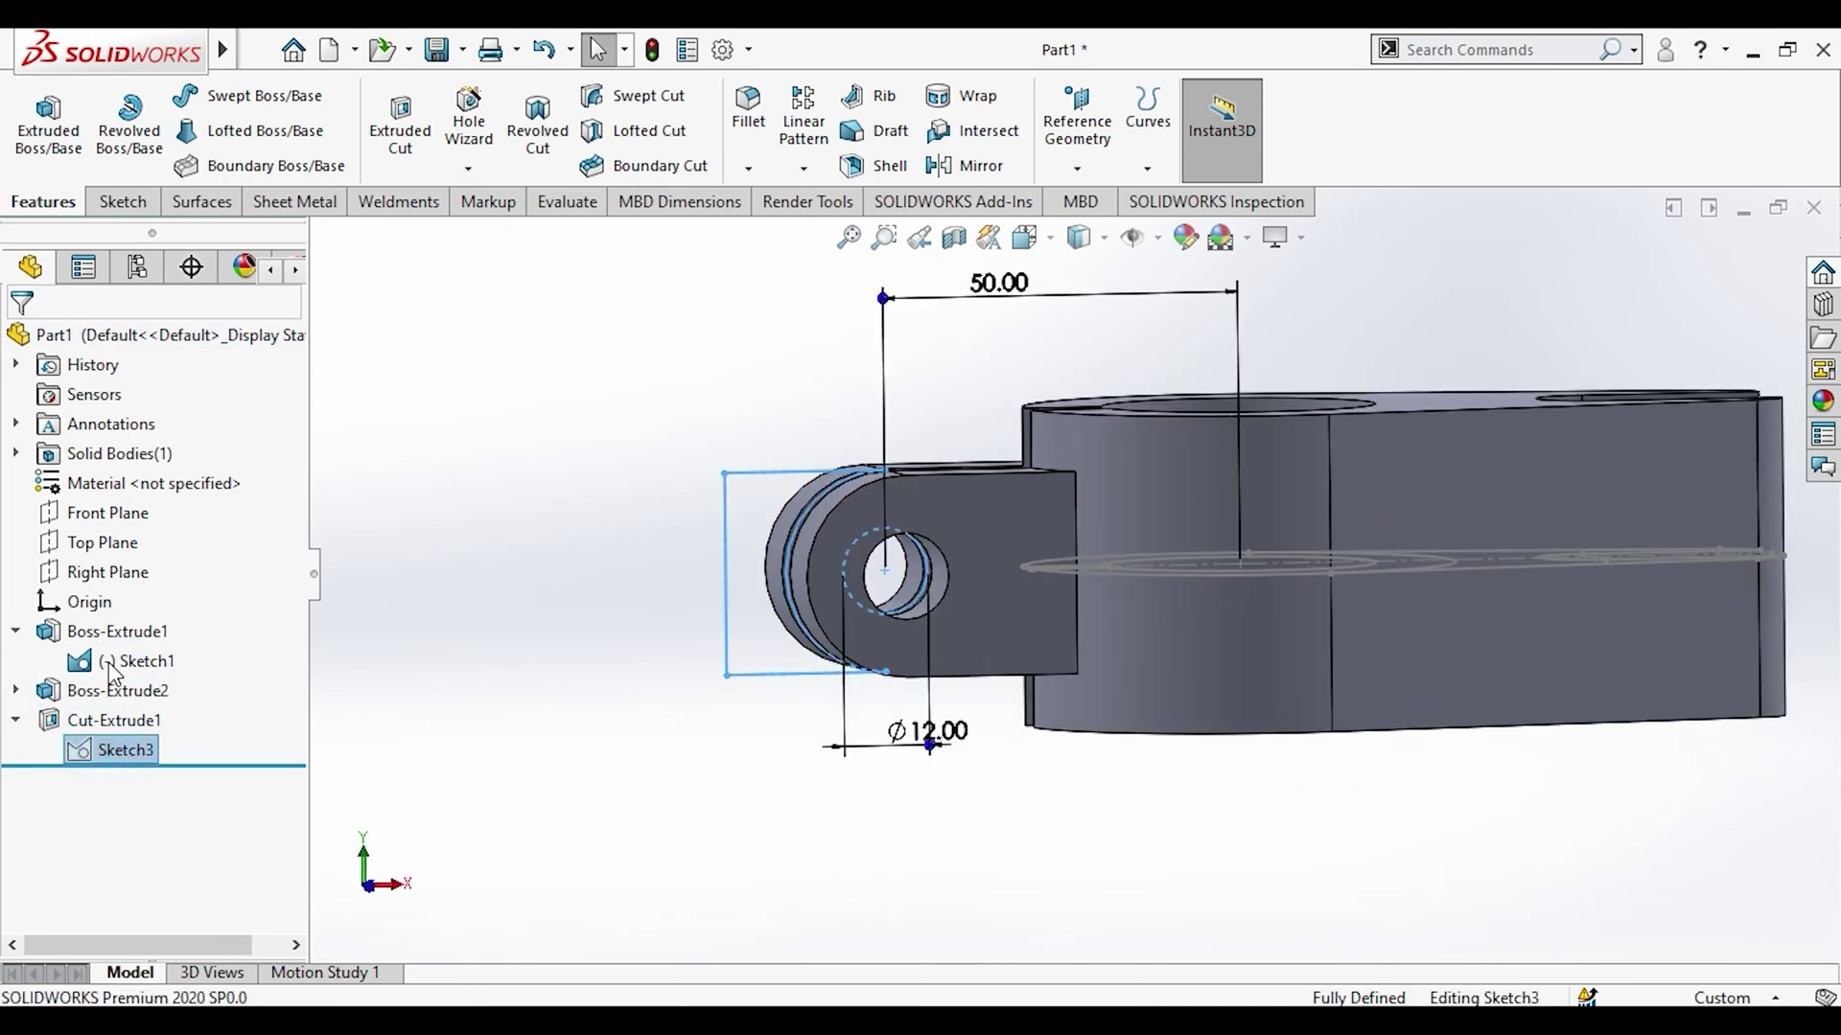
{"action": "left_click", "coordinate": [1005, 343]}
{"action": "right_click", "coordinate": [1004, 343]}
{"action": "left_click", "coordinate": [1074, 679]}
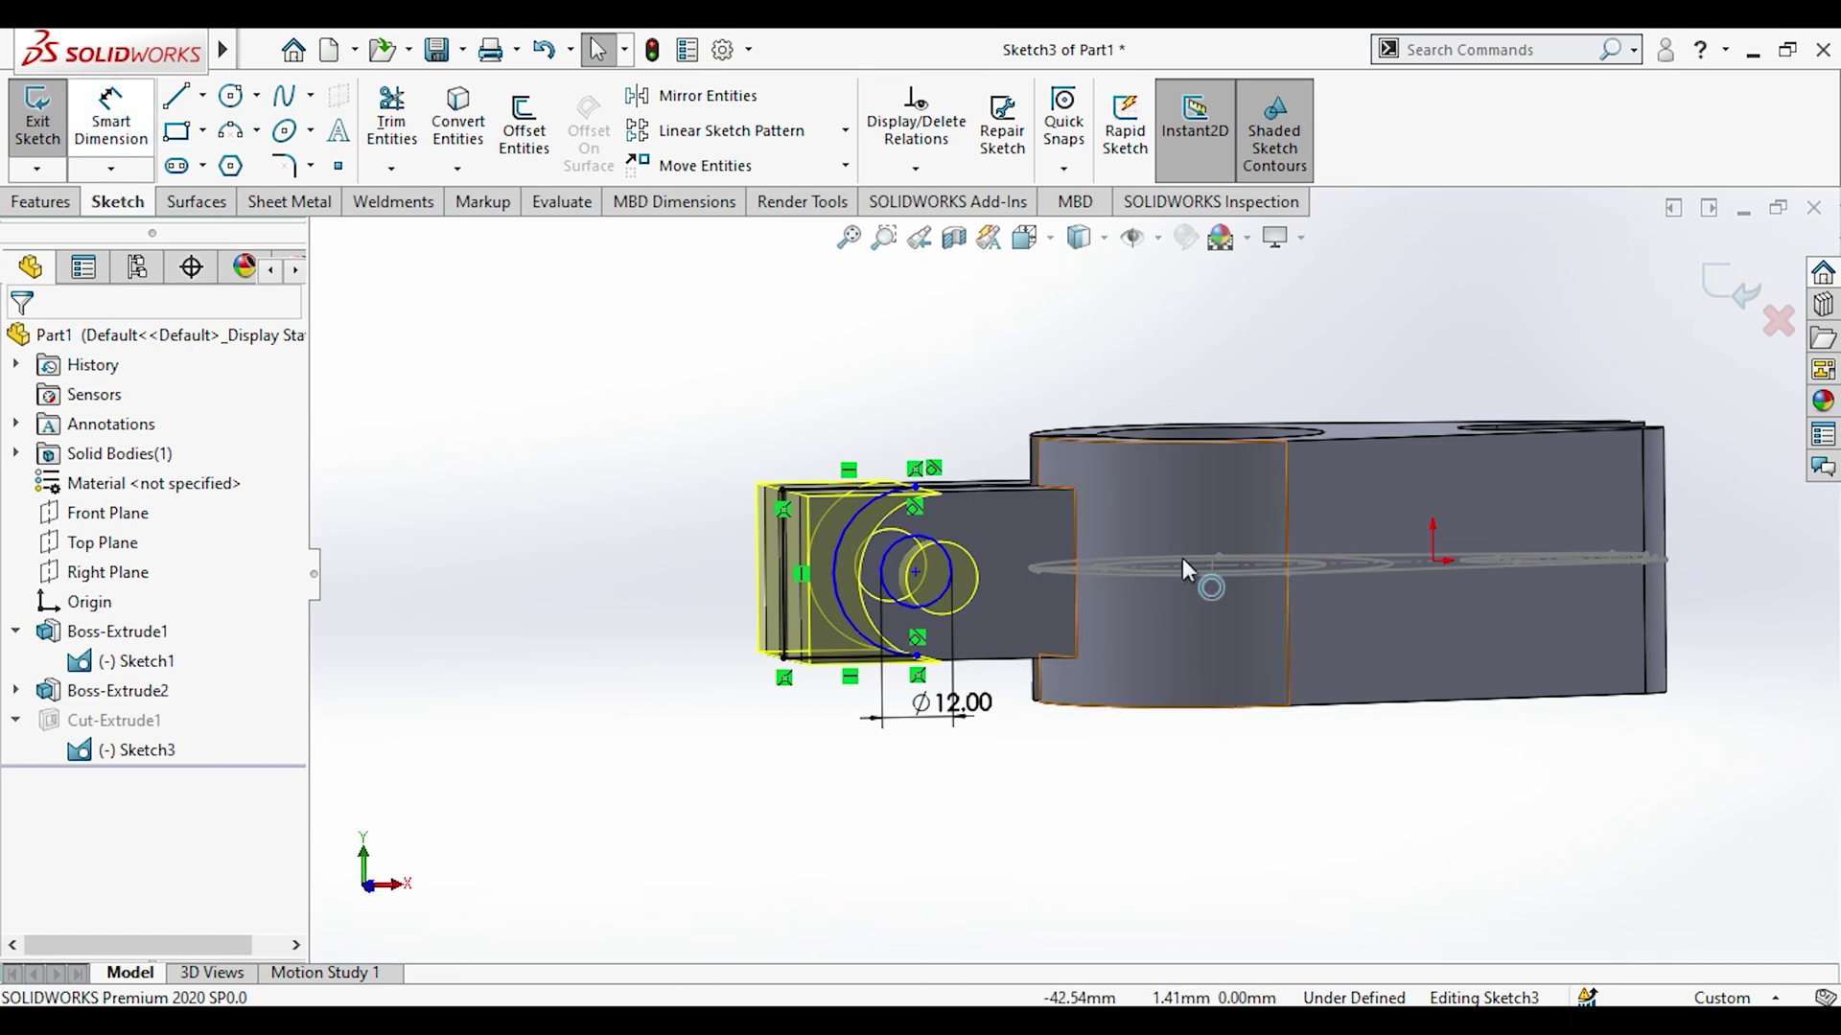
{"action": "middle_click_drag", "start_coordinate": [1164, 565], "coordinate": [1172, 705]}
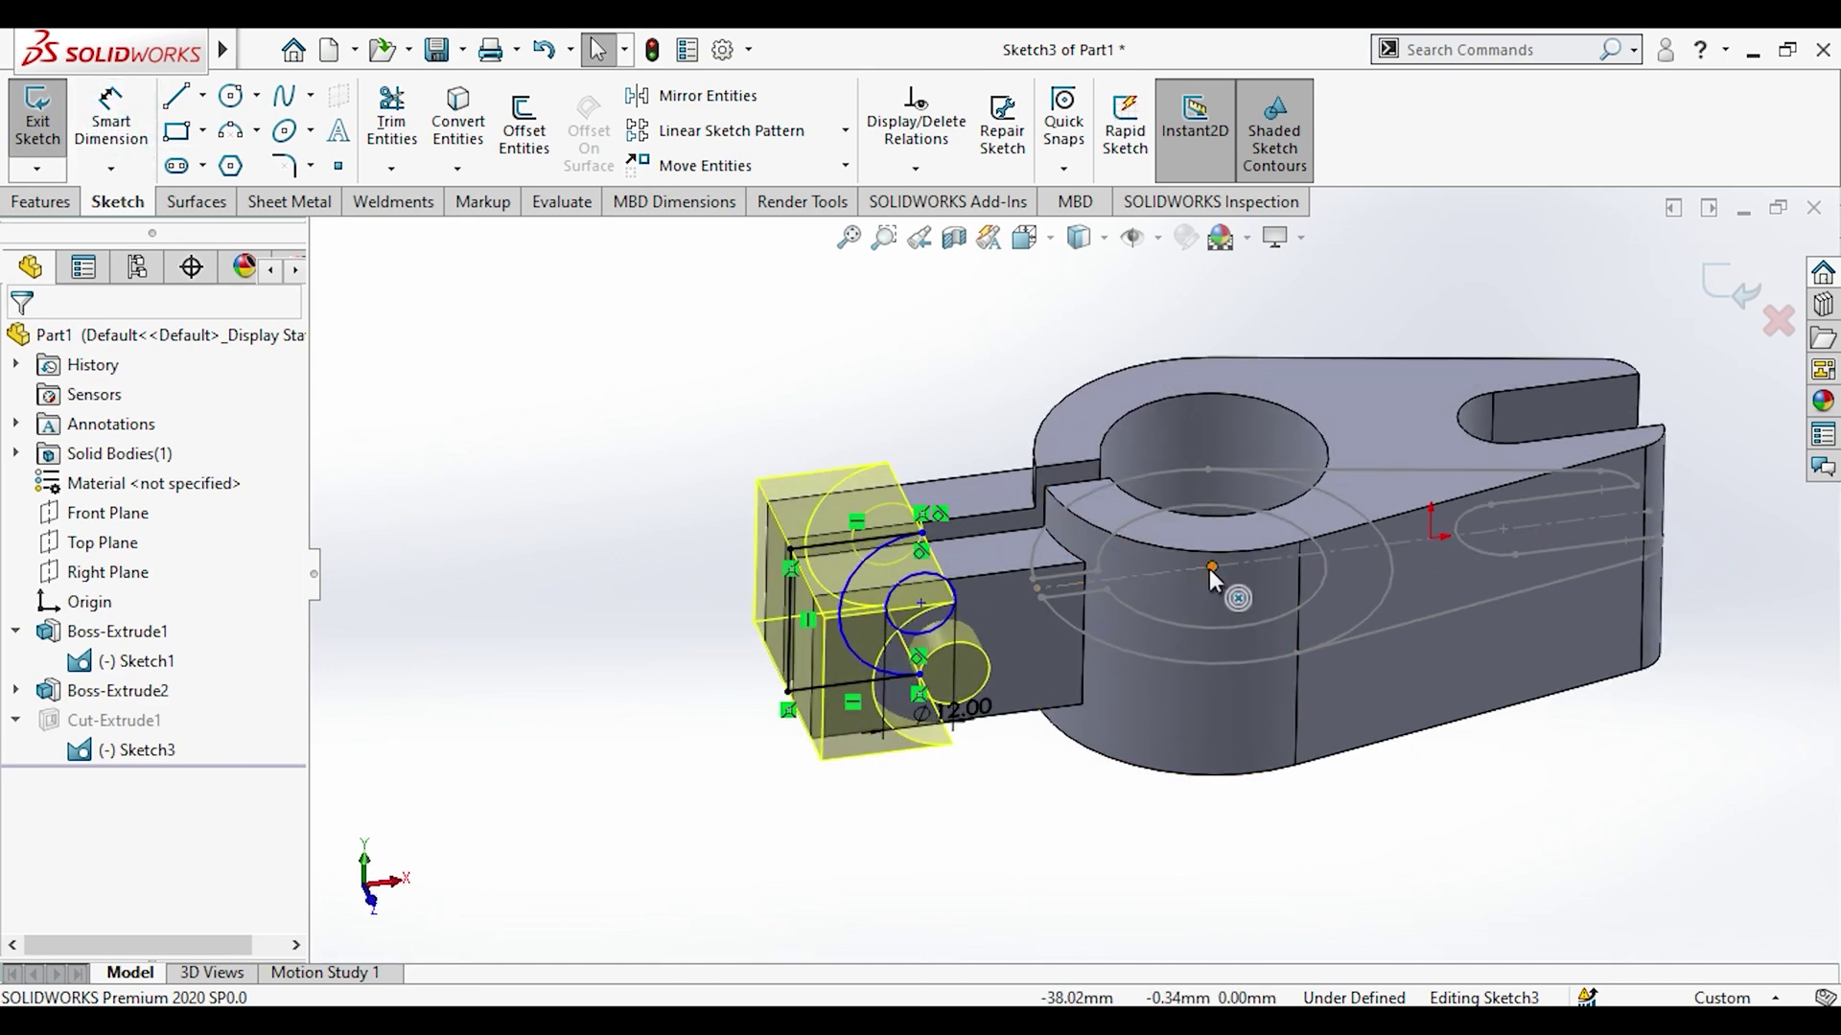
Step: Re-dimension the lug arc from the hub centre, changing 64.00 to 50, and view from the top
{"action": "left_click", "coordinate": [110, 98]}
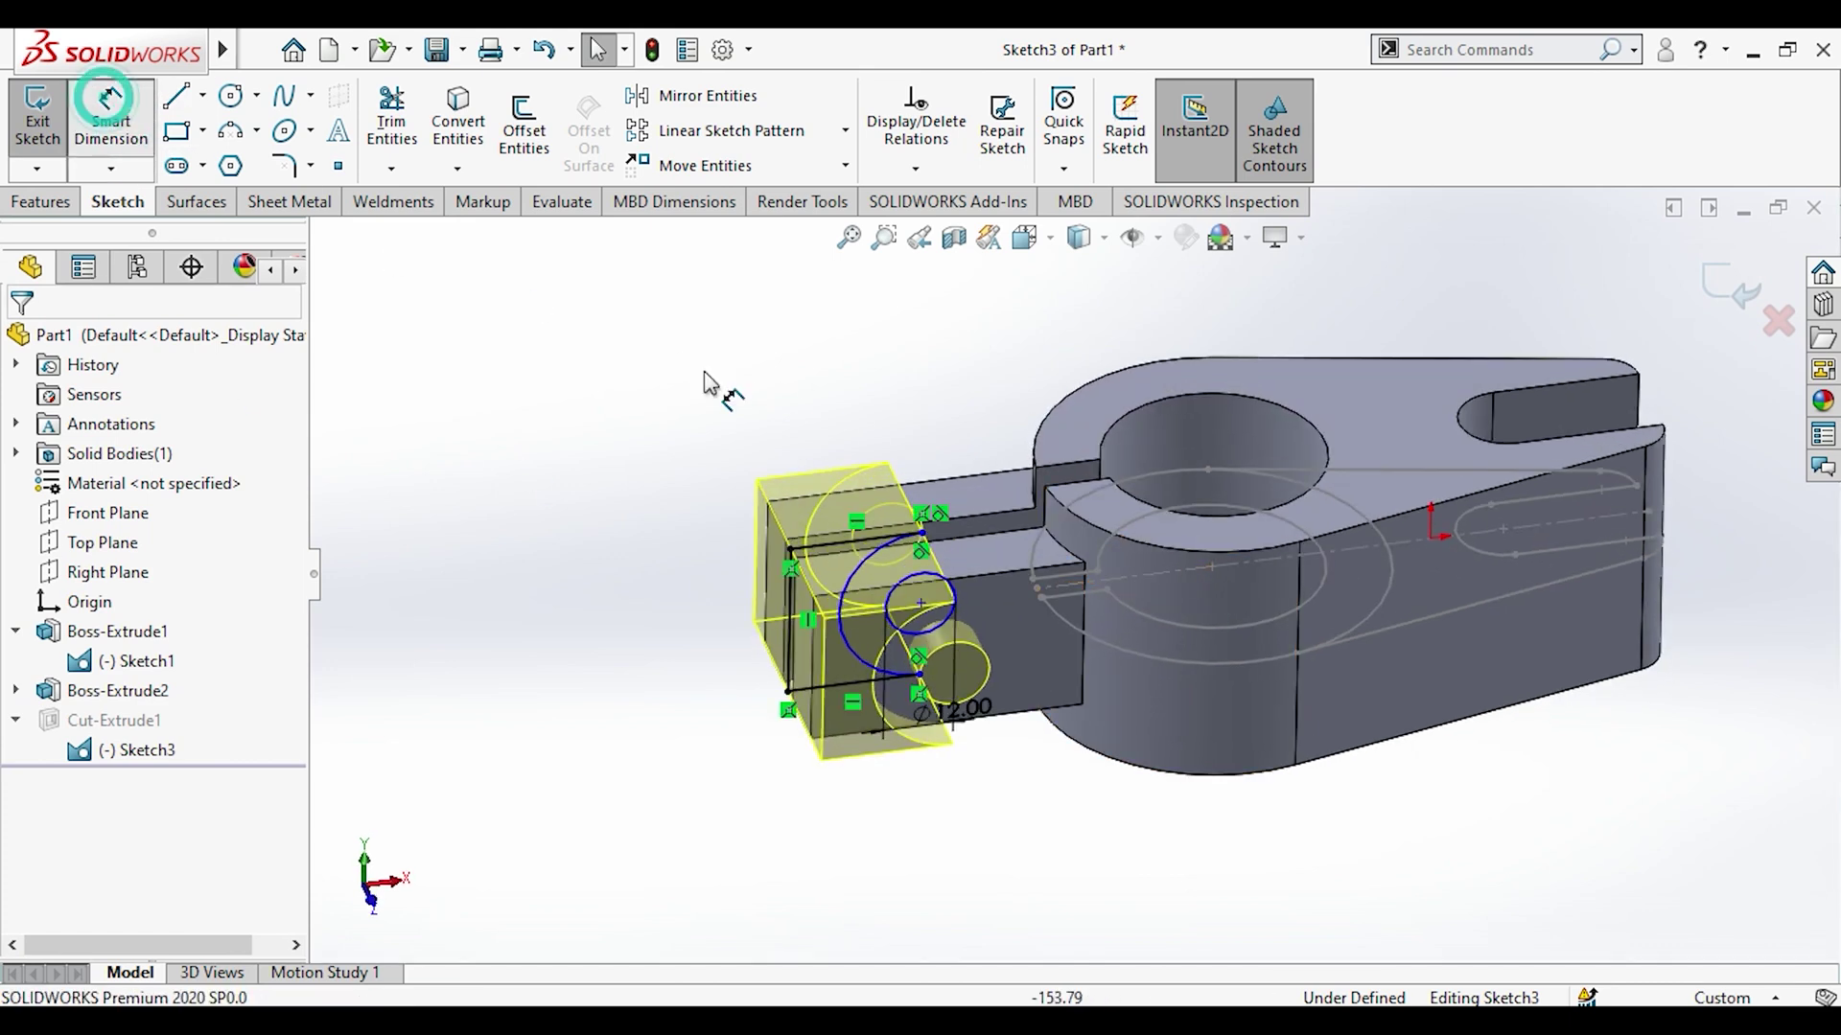
{"action": "left_click", "coordinate": [1212, 566]}
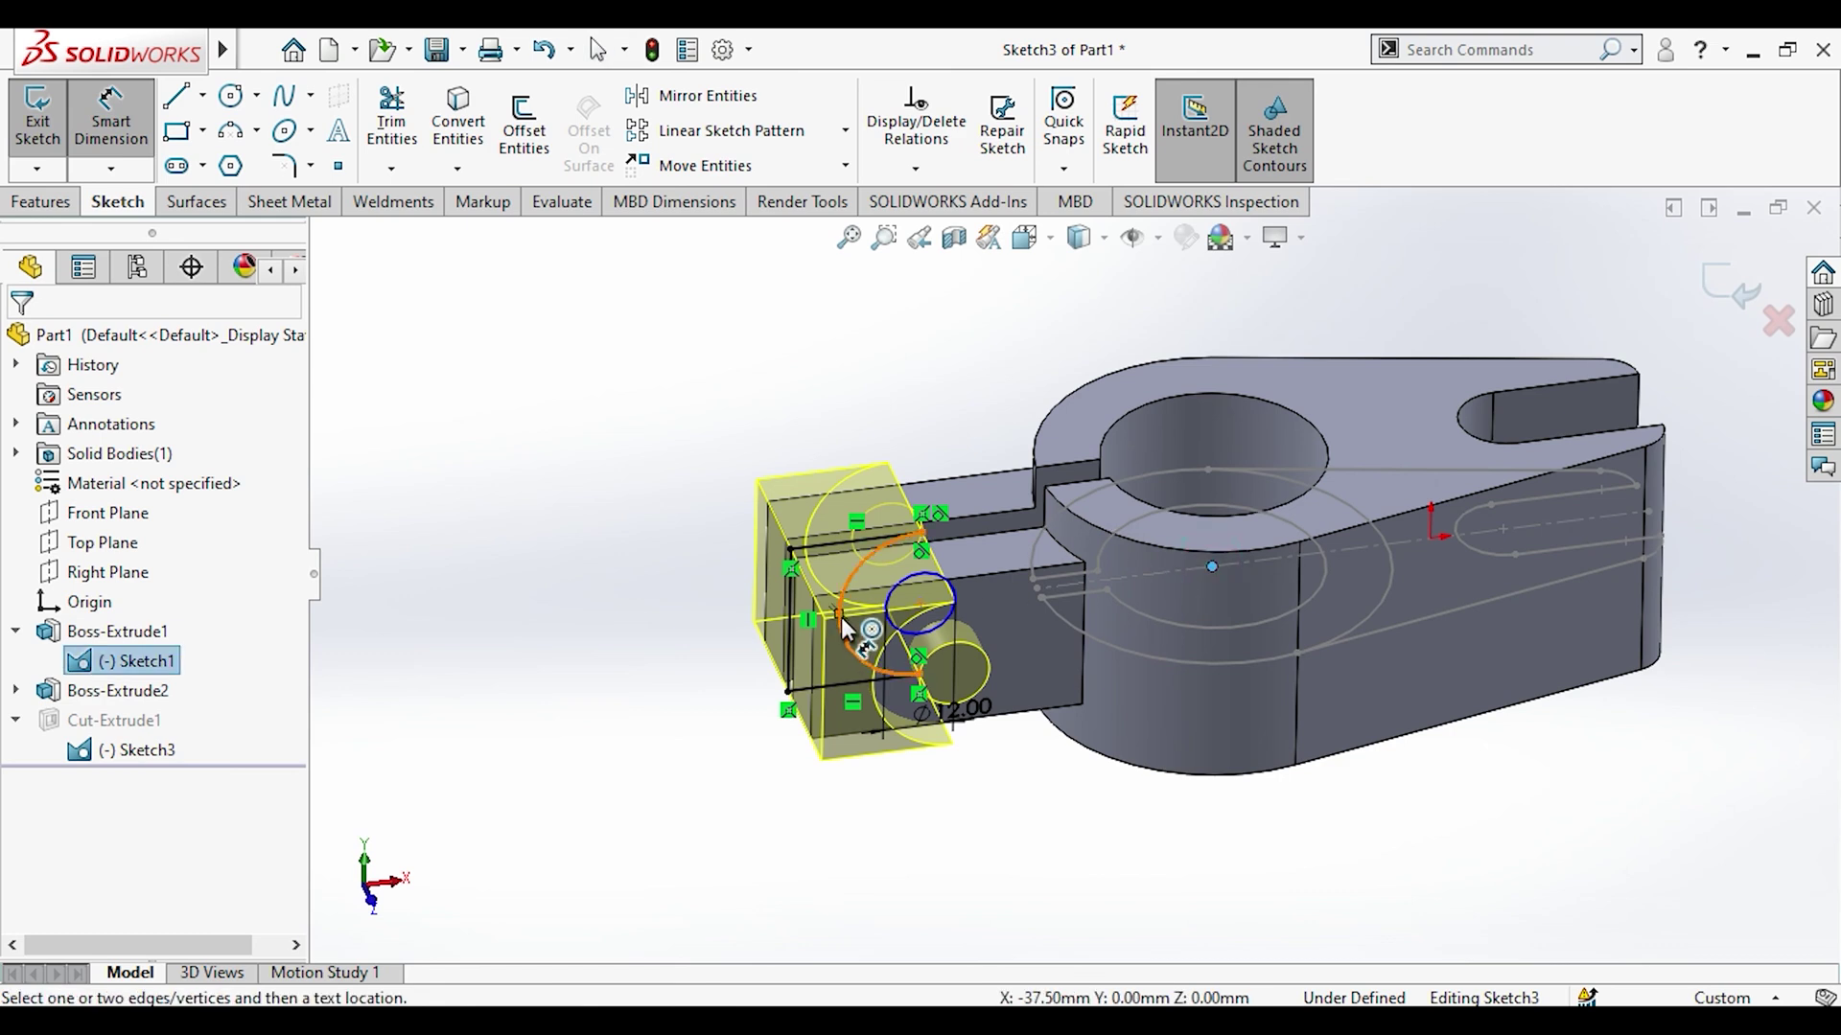
{"action": "left_click", "coordinate": [842, 618]}
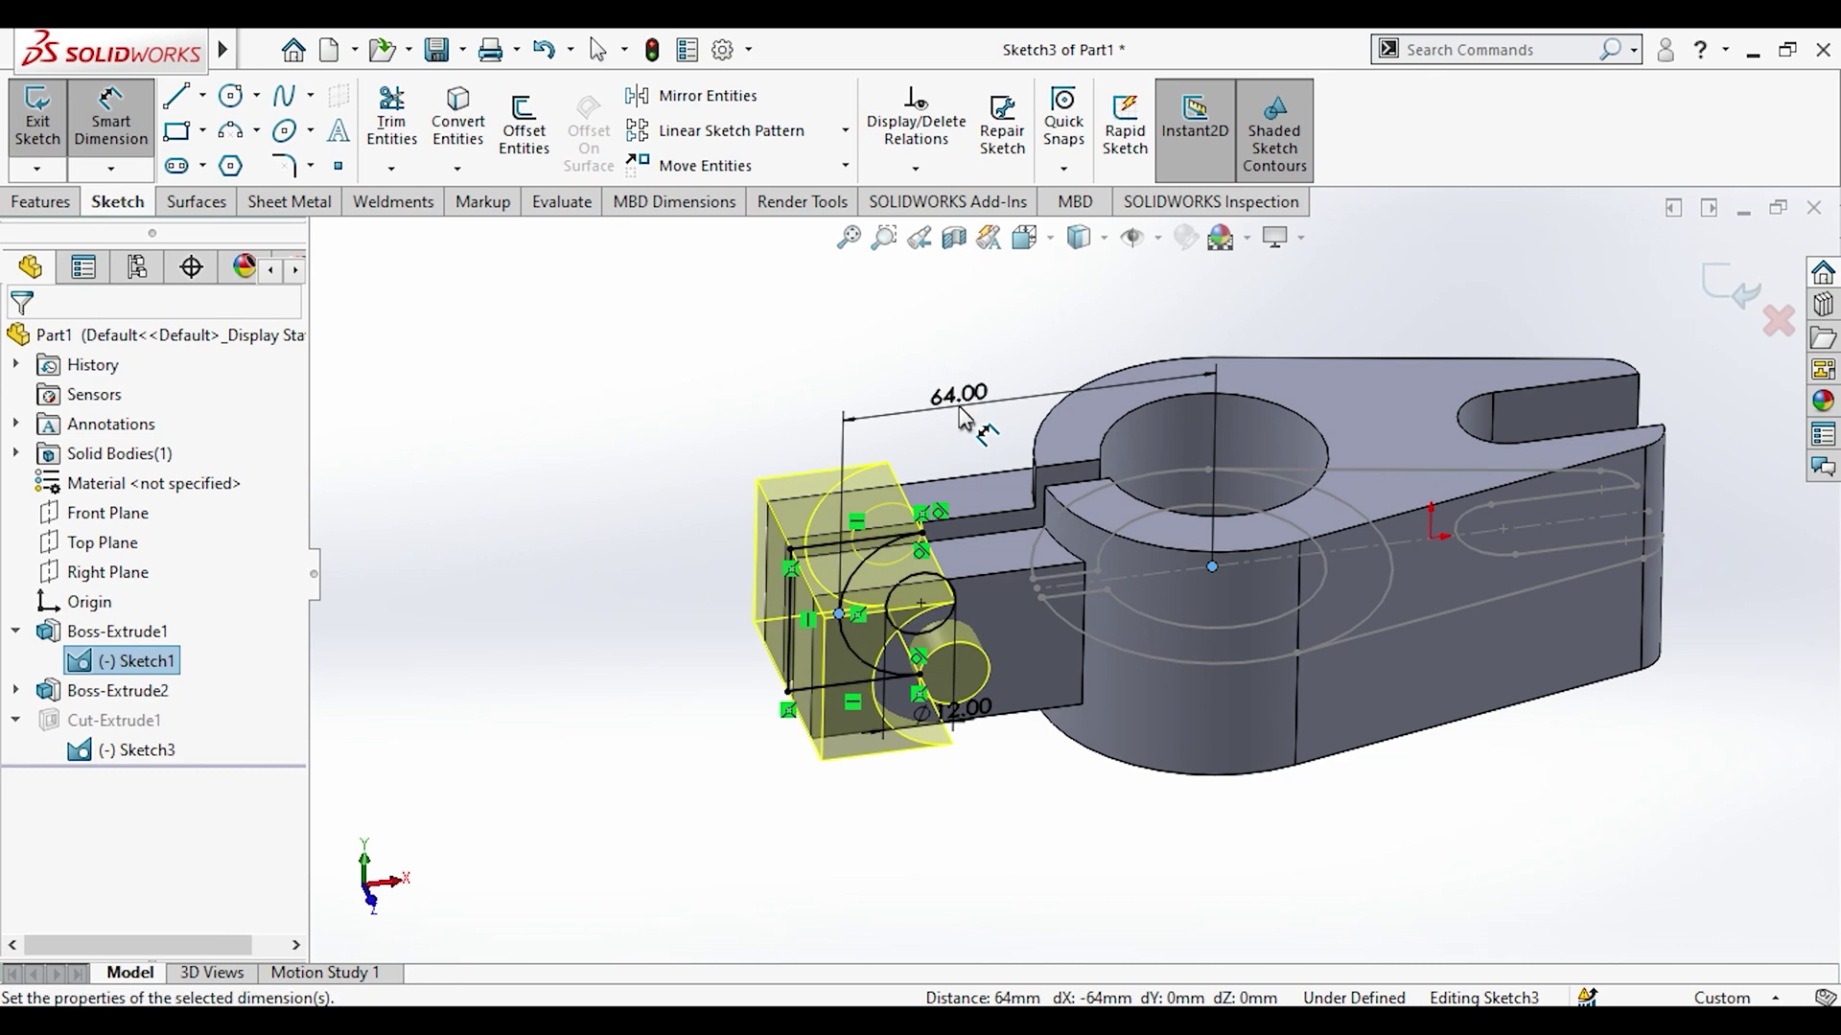
{"action": "left_click", "coordinate": [962, 418]}
{"action": "type", "text": "50"}
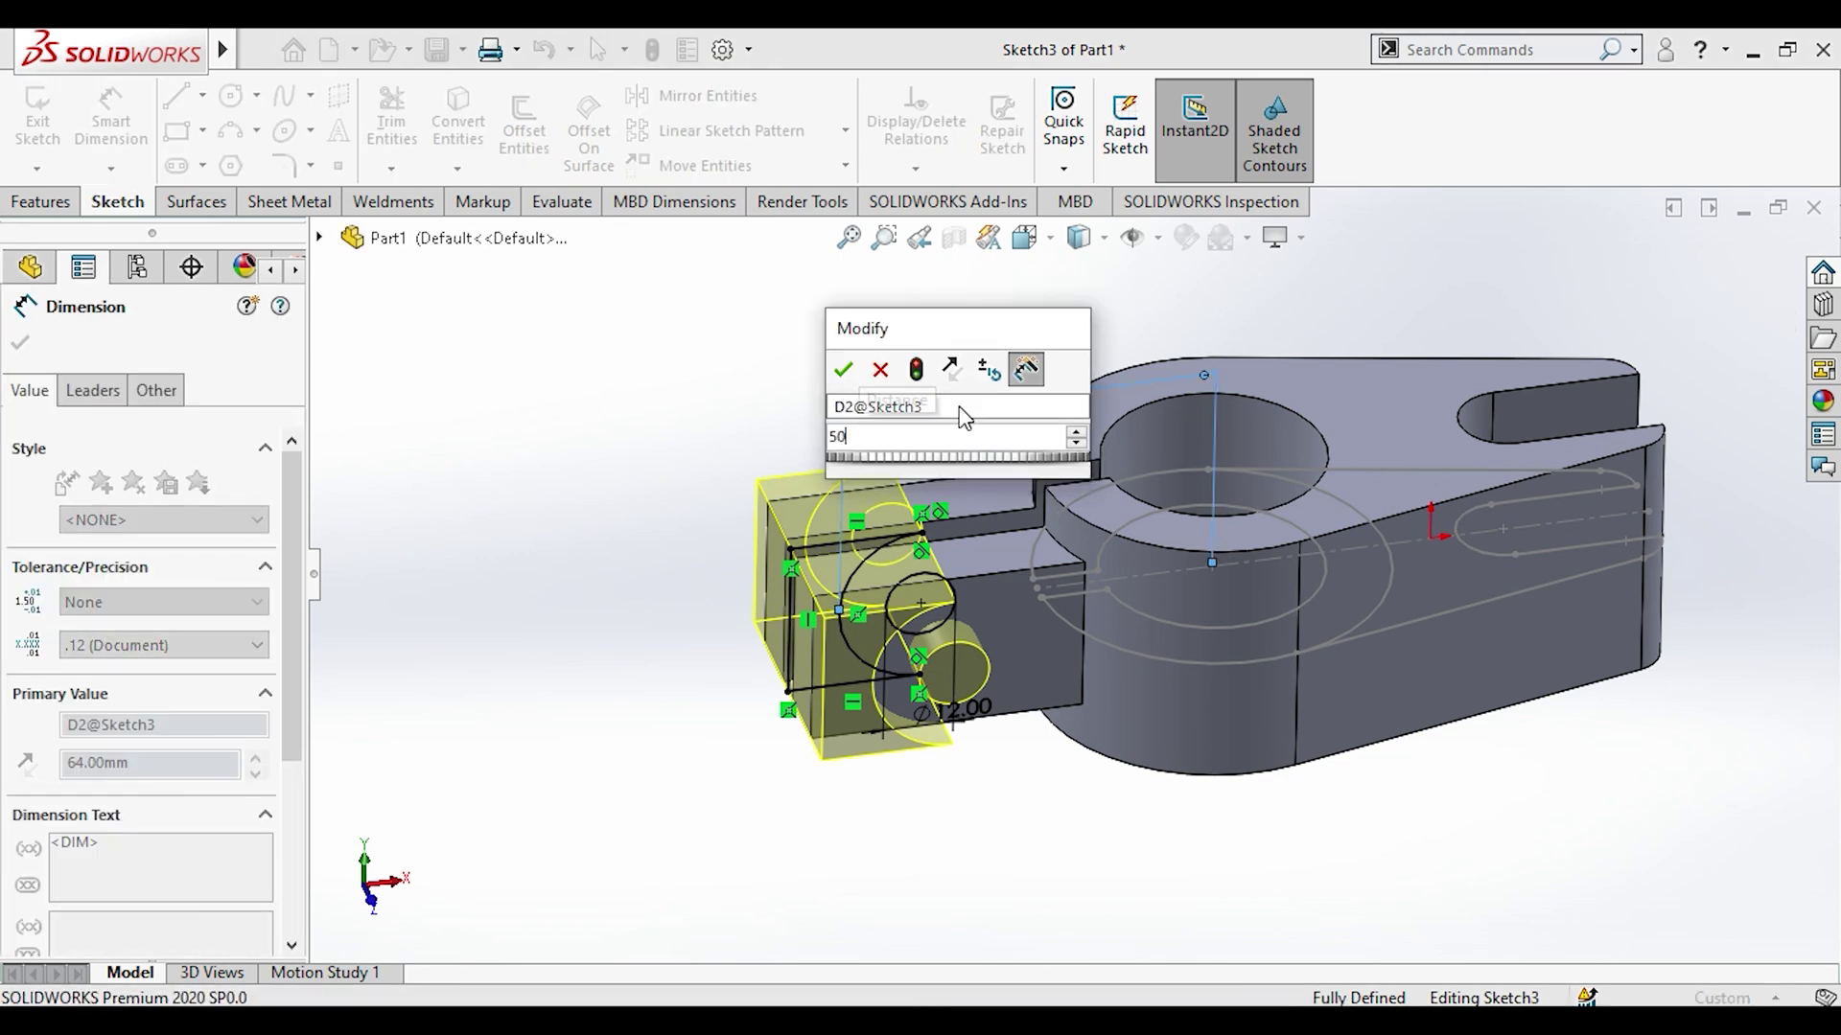
{"action": "key", "text": "Return"}
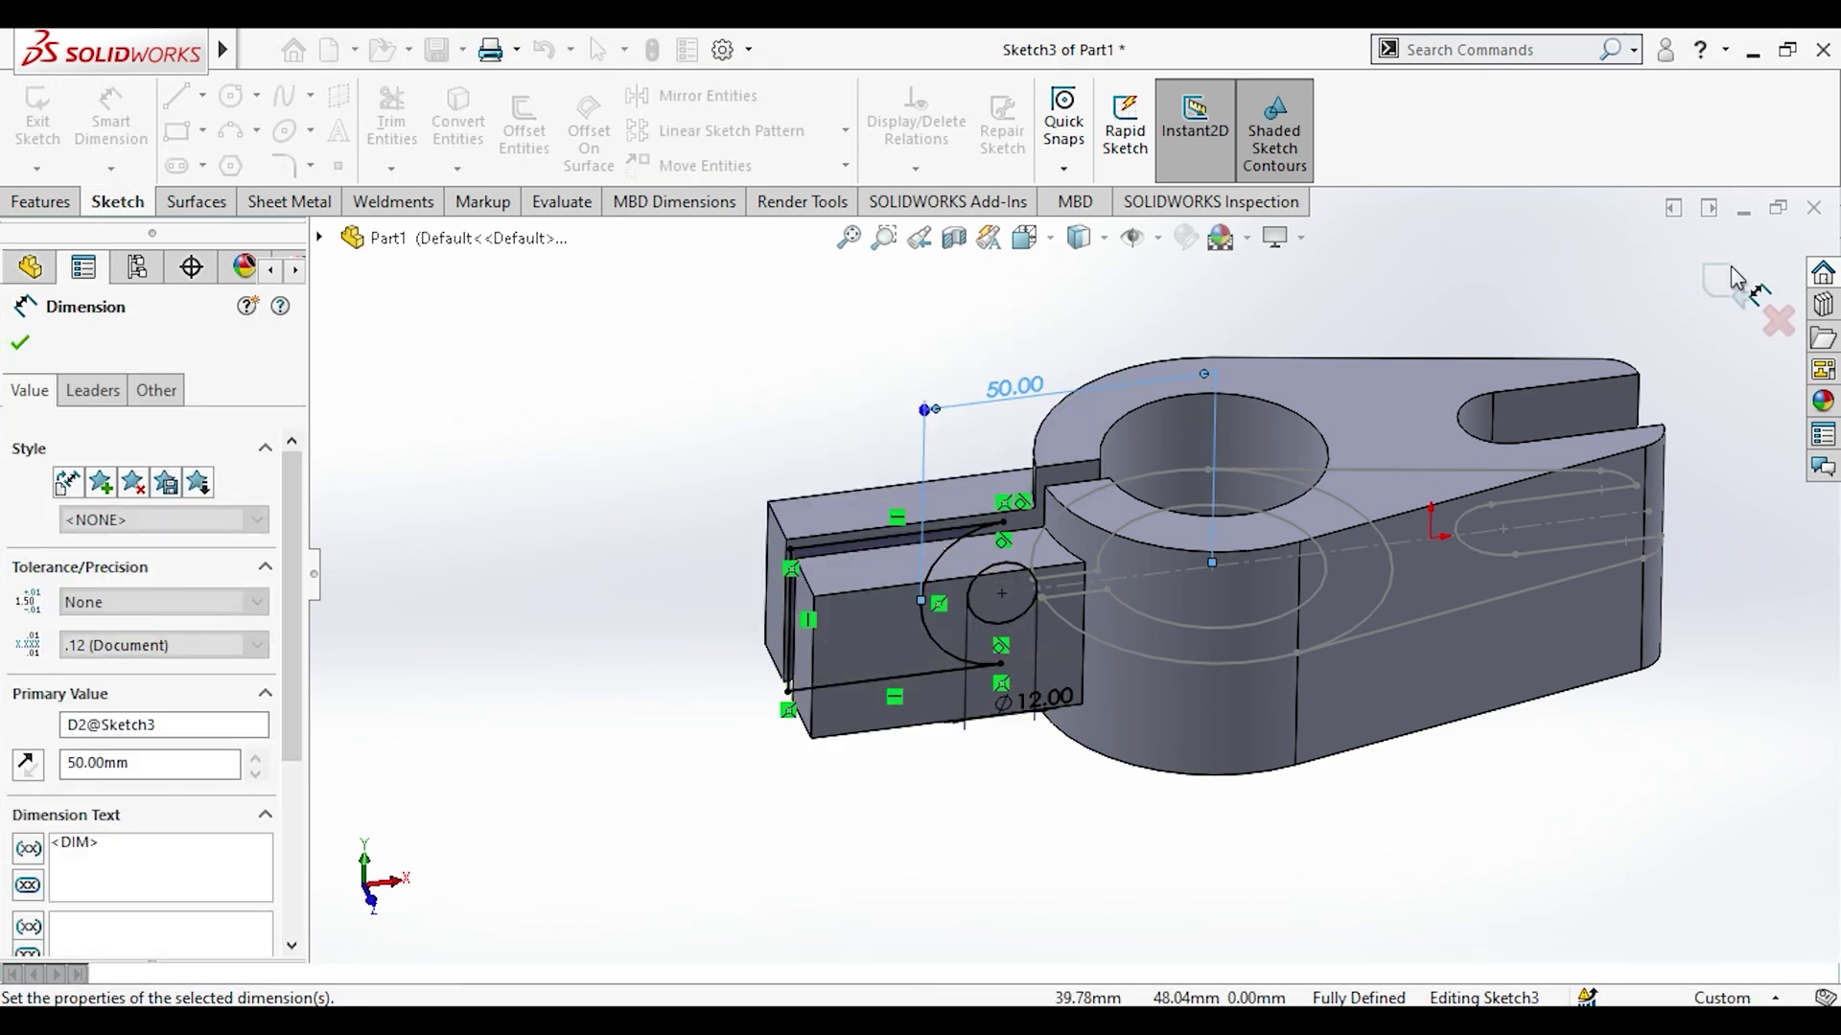
{"action": "key", "text": "ctrl+b"}
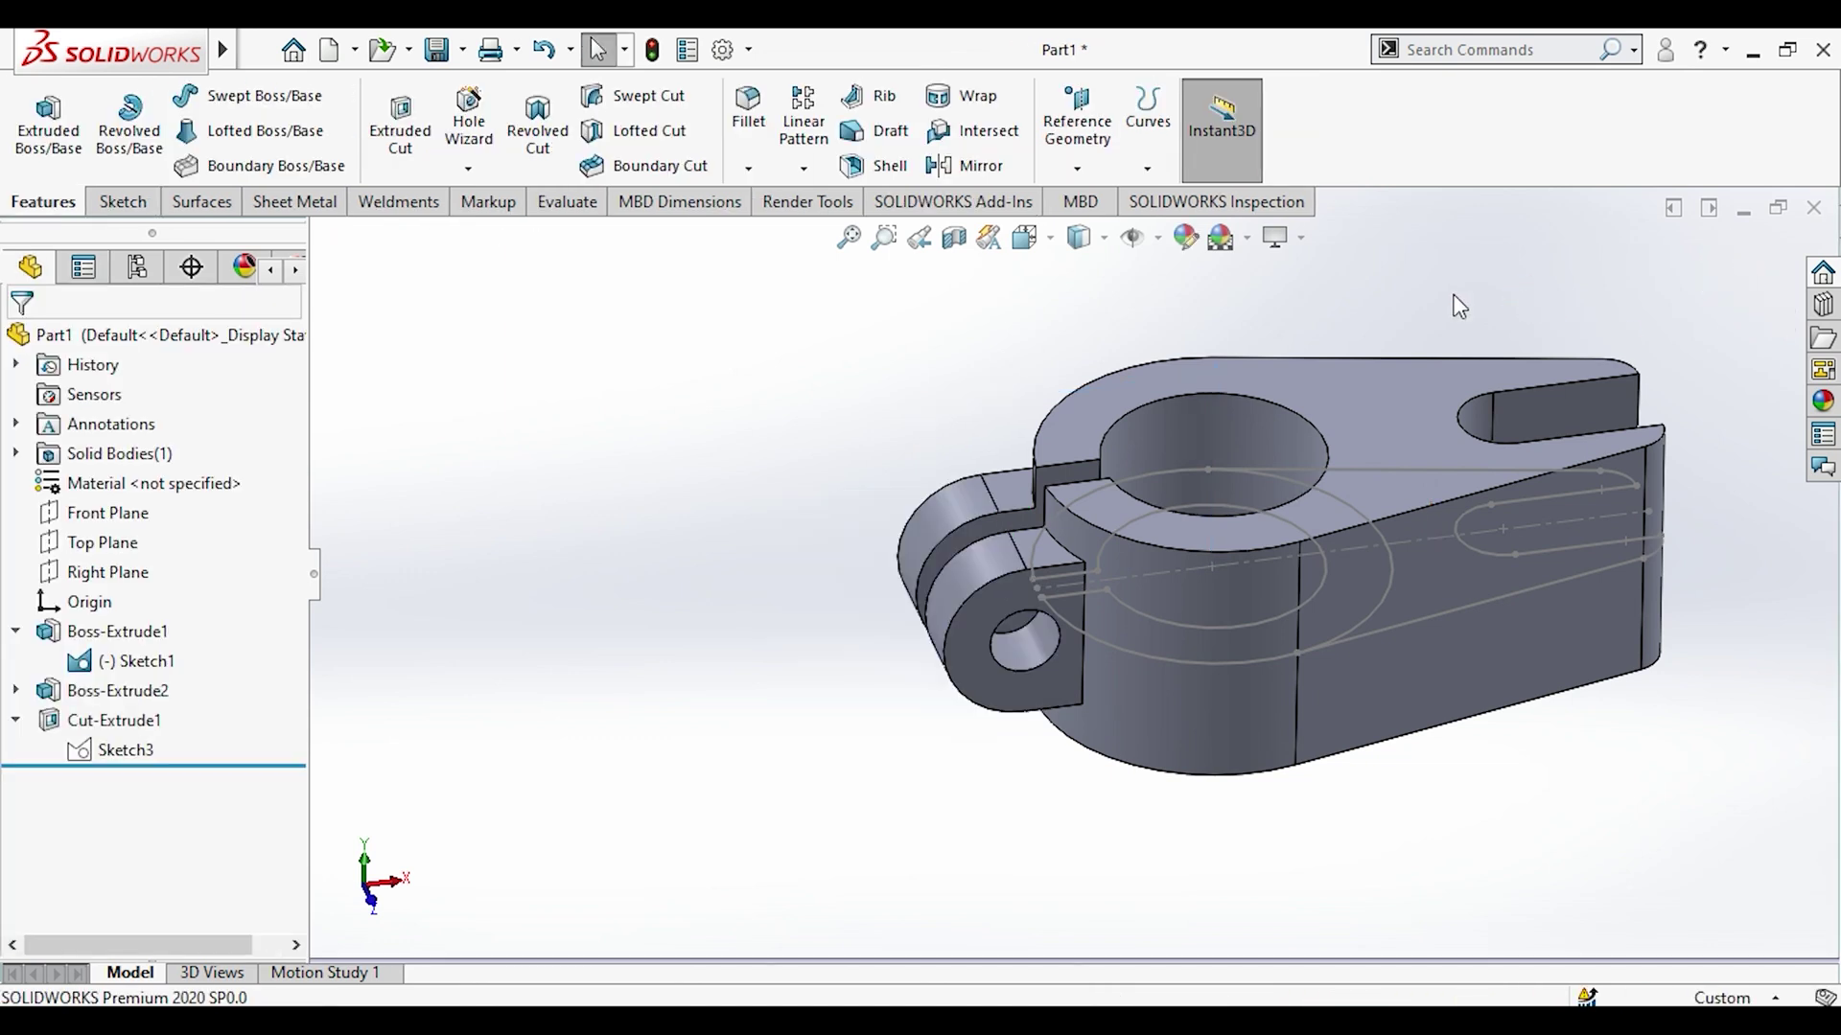
{"action": "middle_click_drag", "start_coordinate": [1369, 355], "coordinate": [994, 438]}
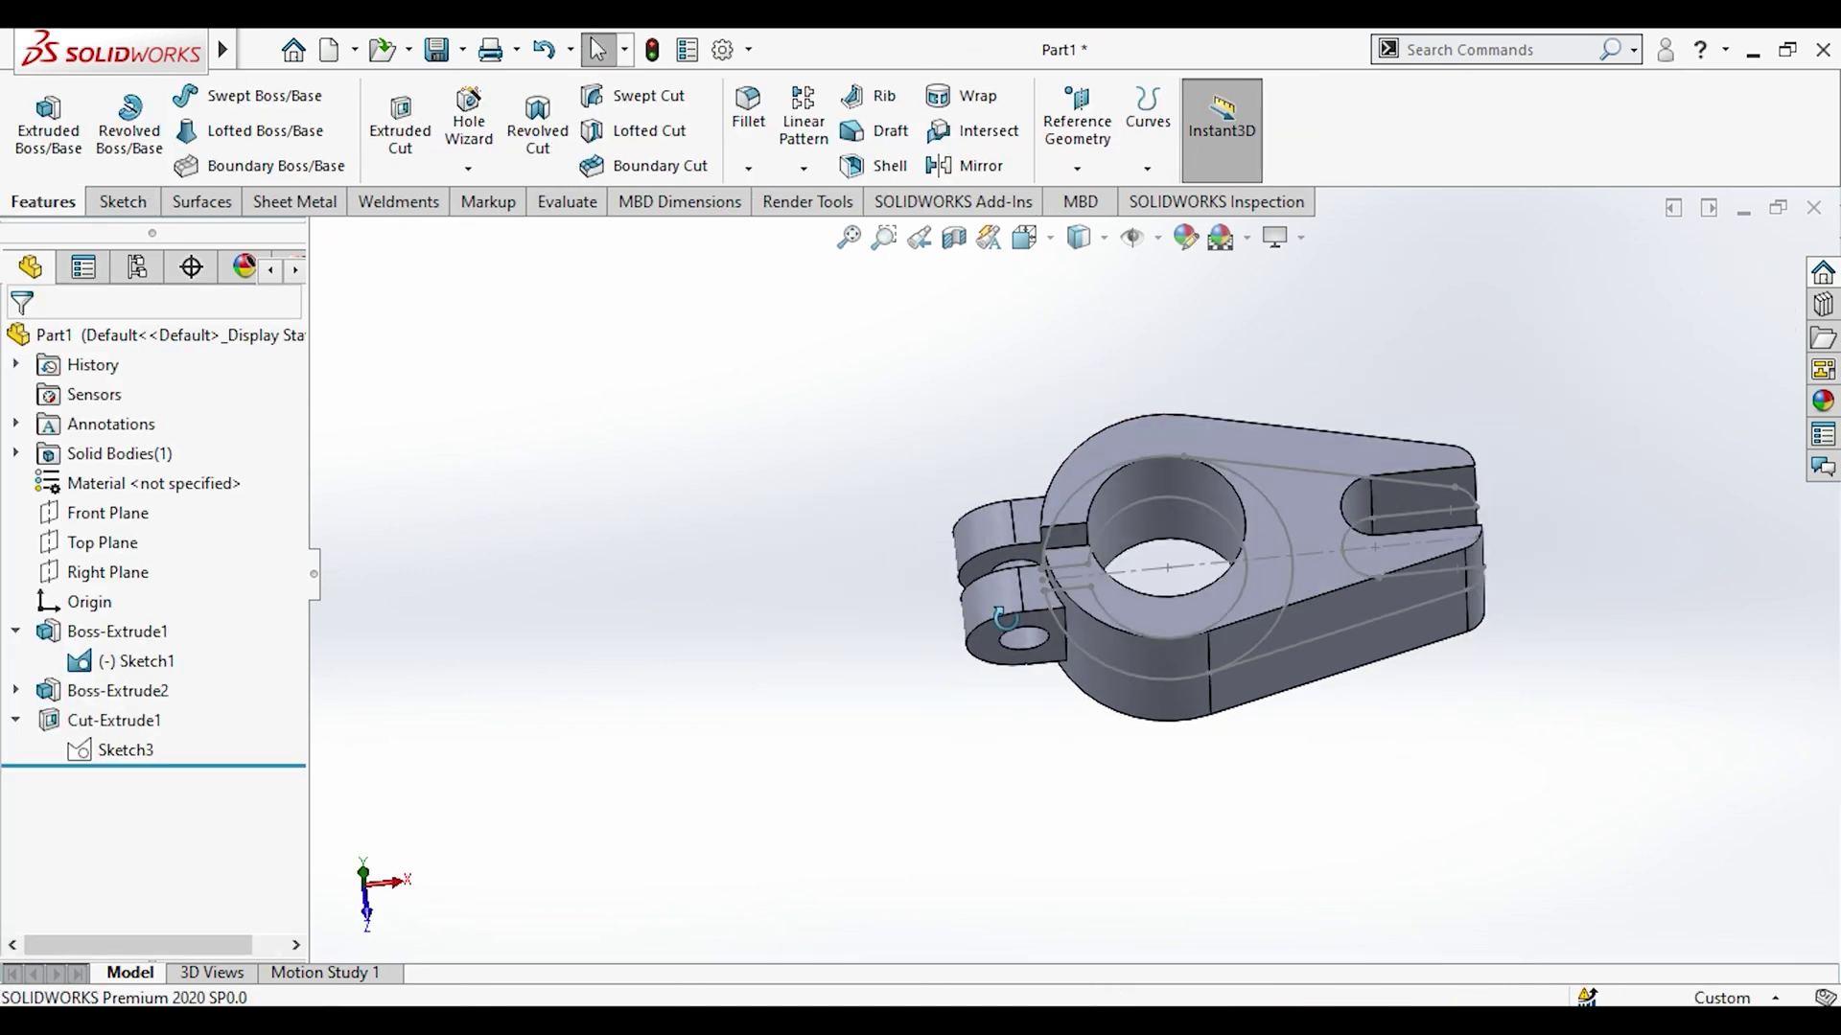
{"action": "key", "text": "space"}
{"action": "left_click", "coordinate": [844, 539]}
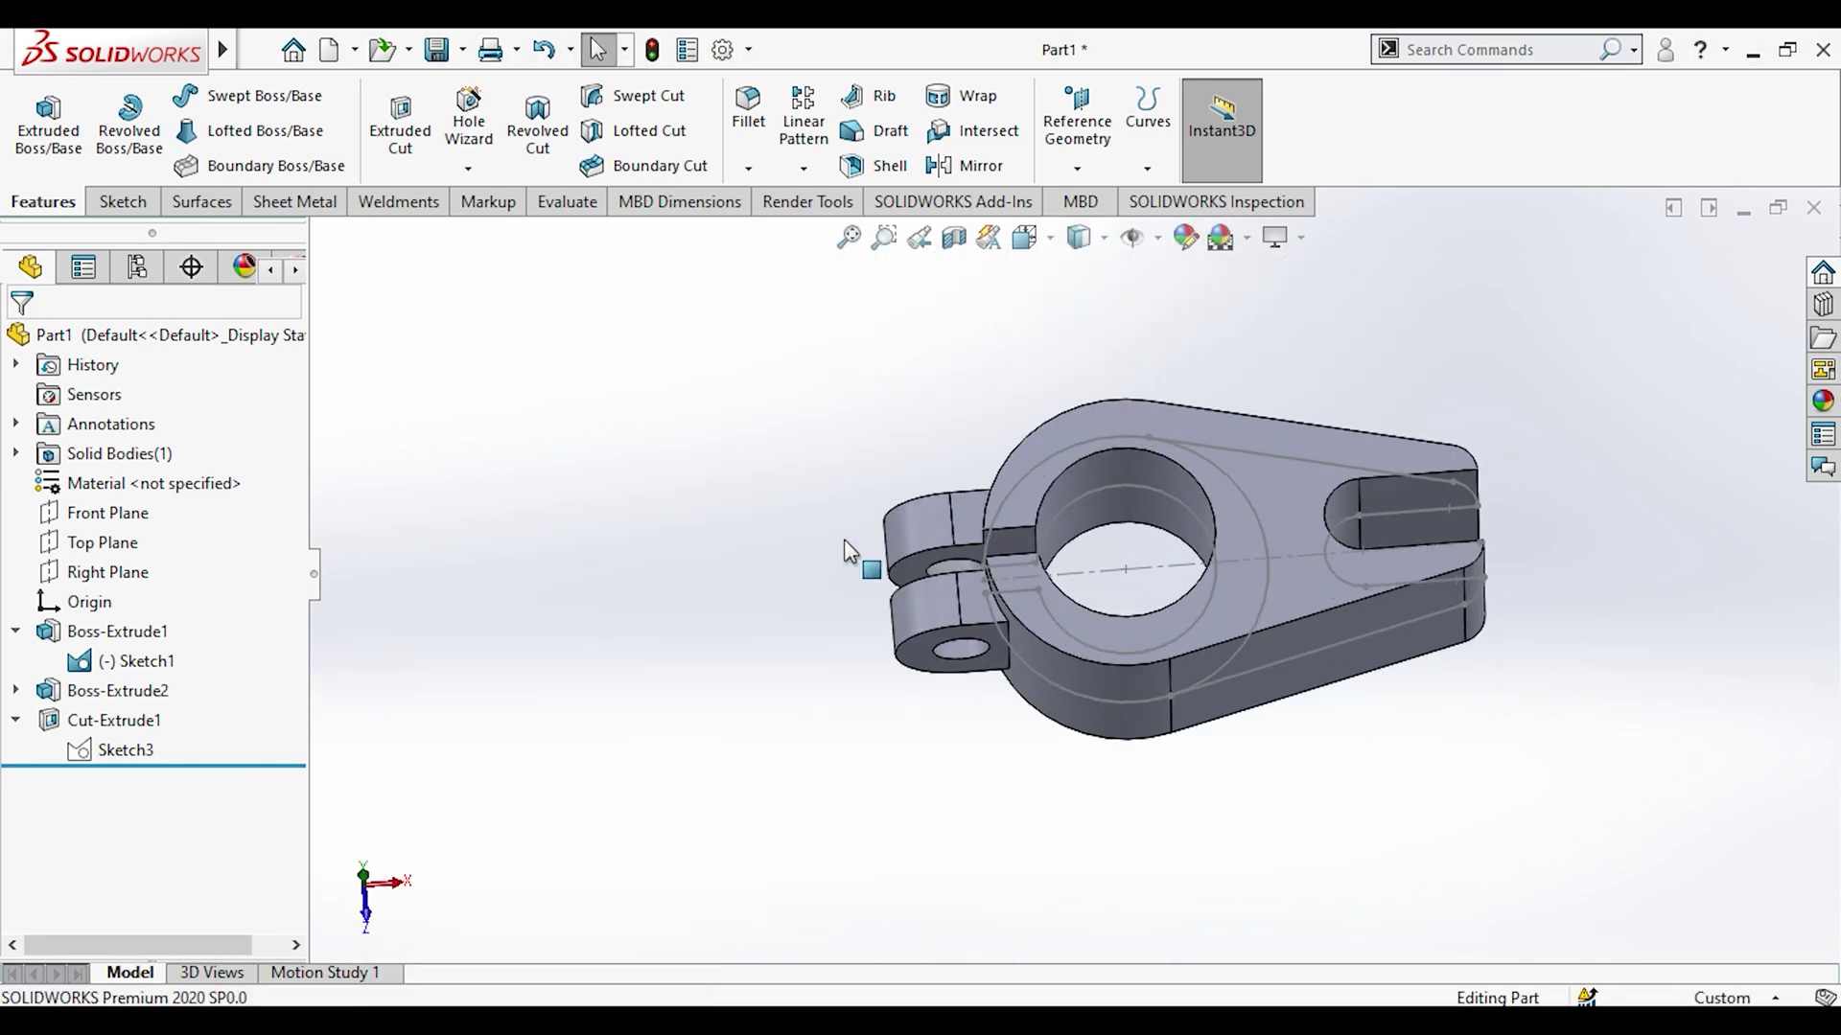
Step: Start a new sketch on the top face, view it normal, and convert Sketch1's outline
{"action": "left_click", "coordinate": [1211, 497]}
{"action": "left_click", "coordinate": [1331, 415]}
{"action": "left_click", "coordinate": [1275, 855]}
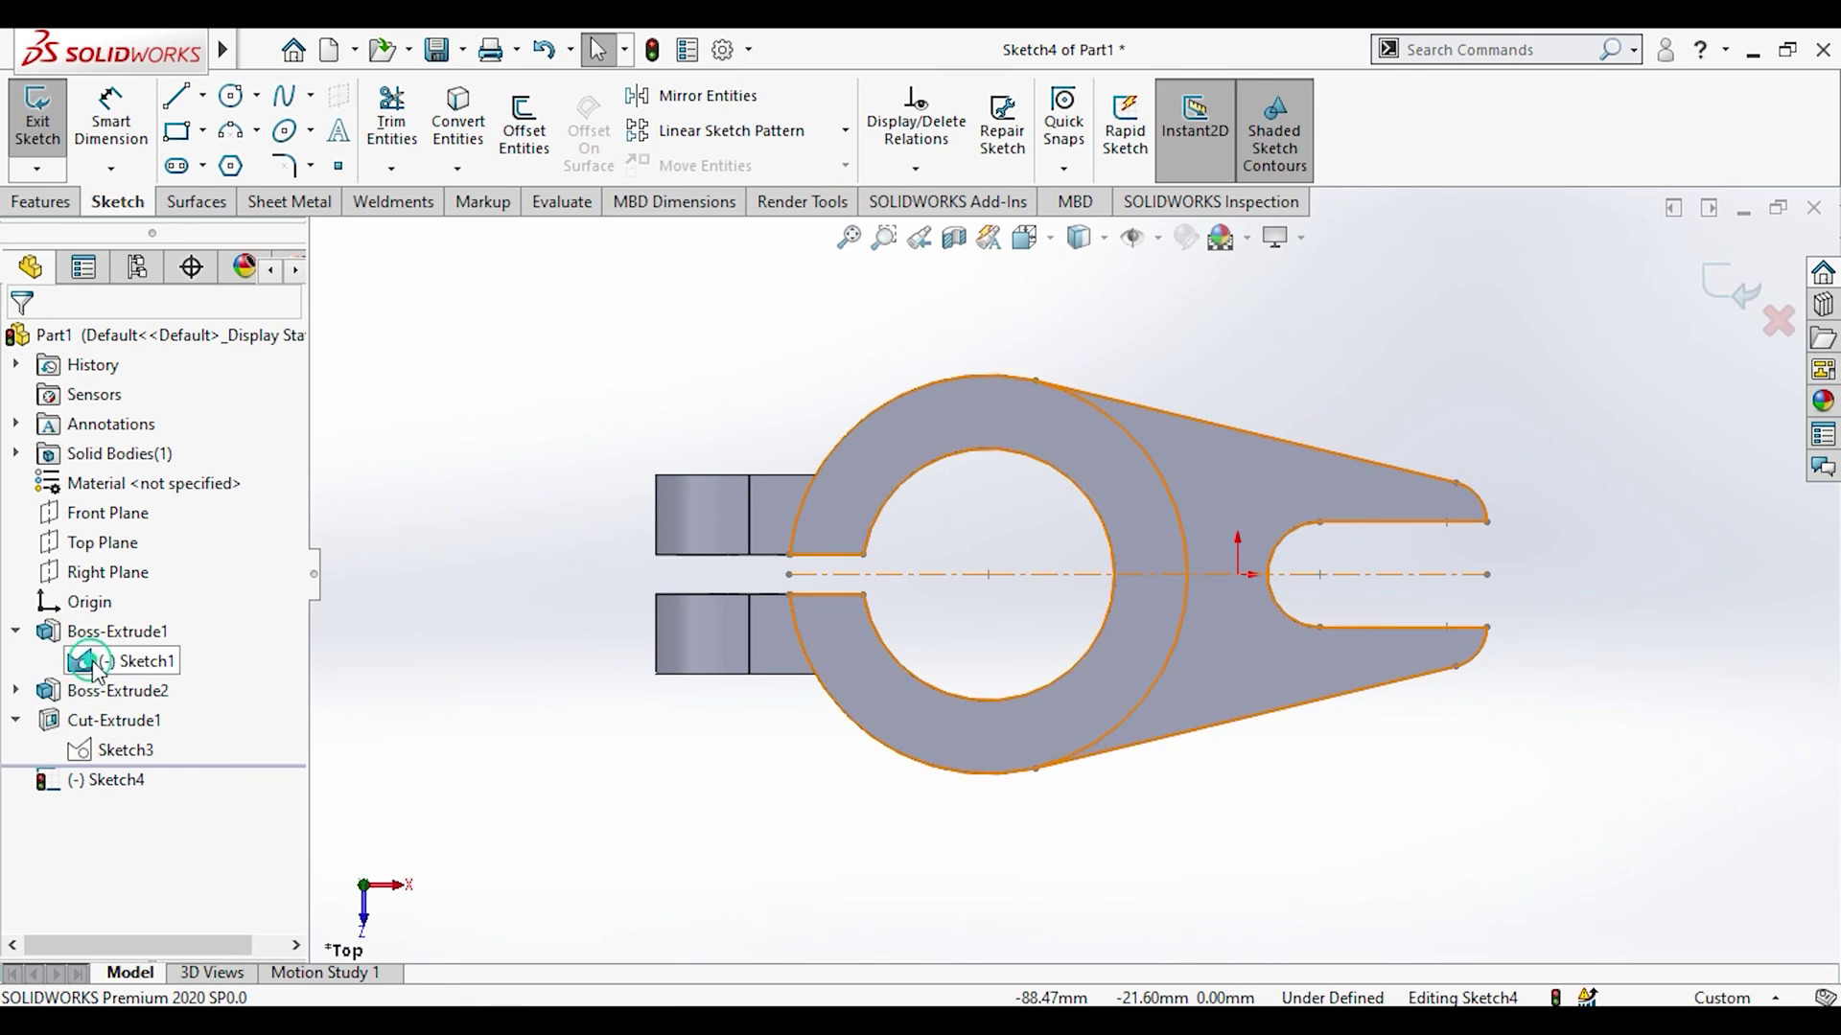
{"action": "left_click", "coordinate": [93, 661]}
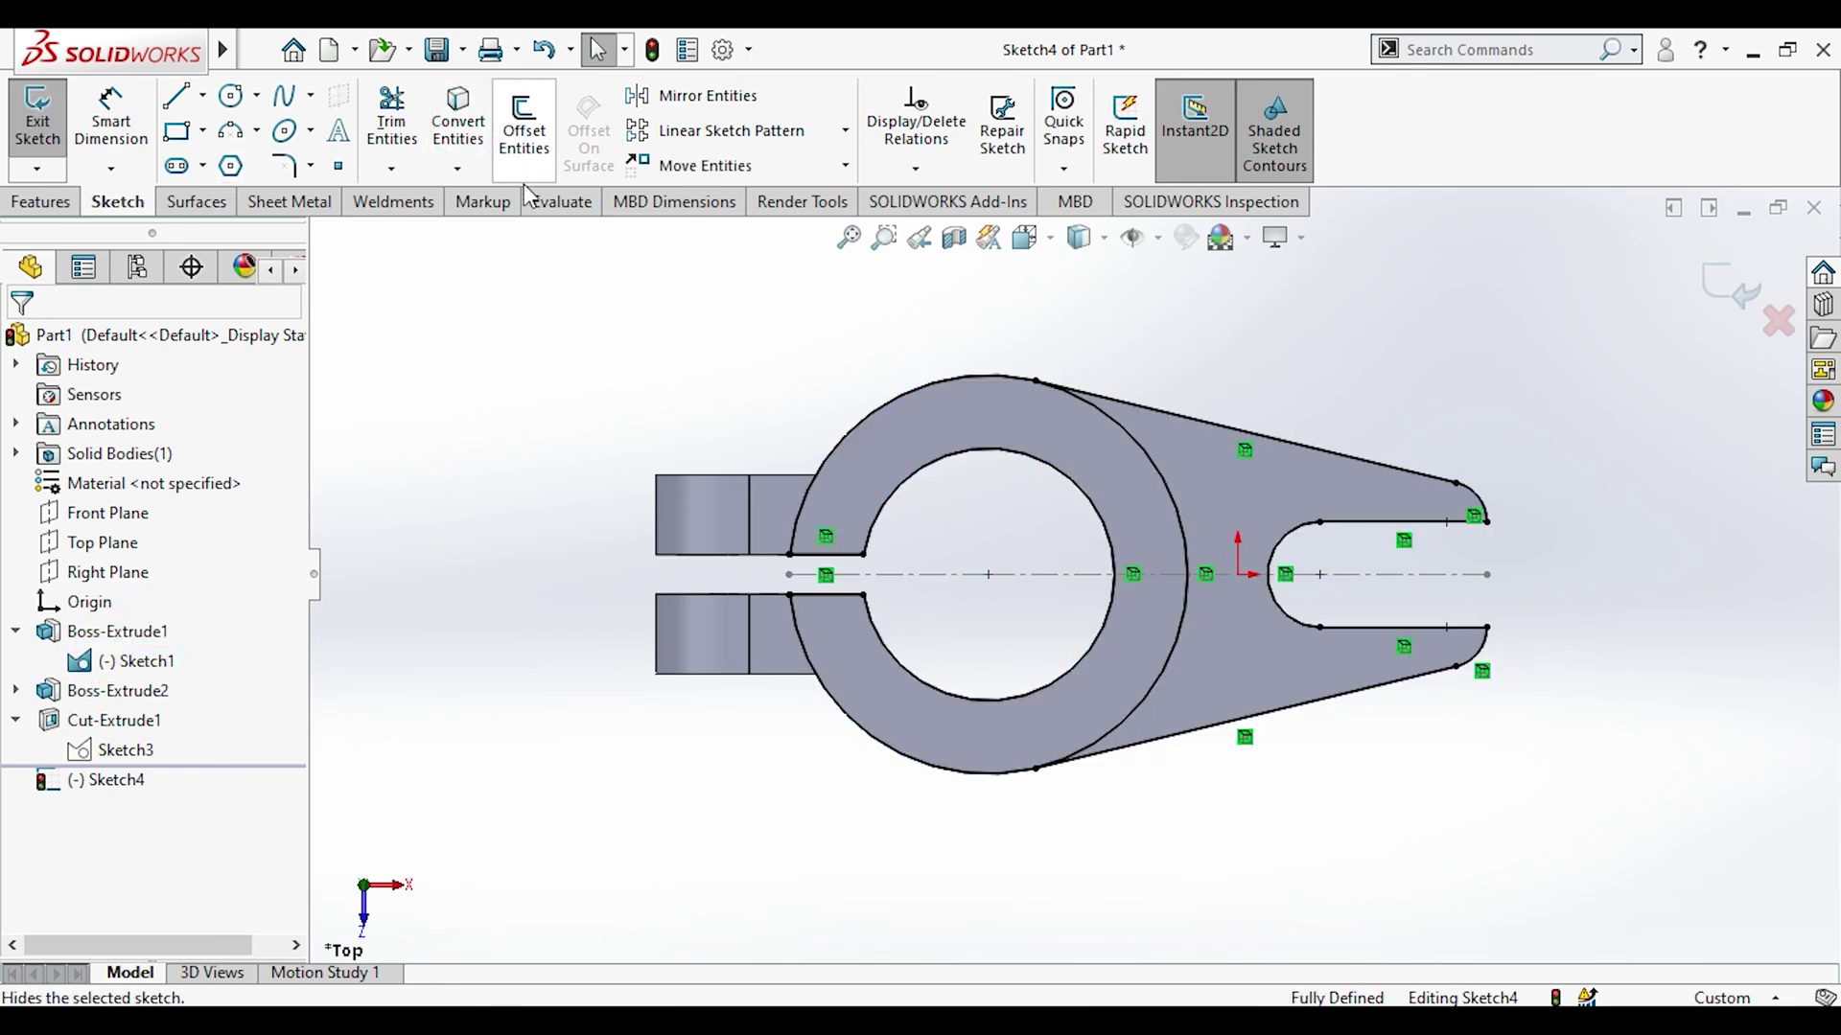
Step: Power Trim the hub circle and arcs away, leaving only the fork arm outline
{"action": "left_click", "coordinate": [407, 123]}
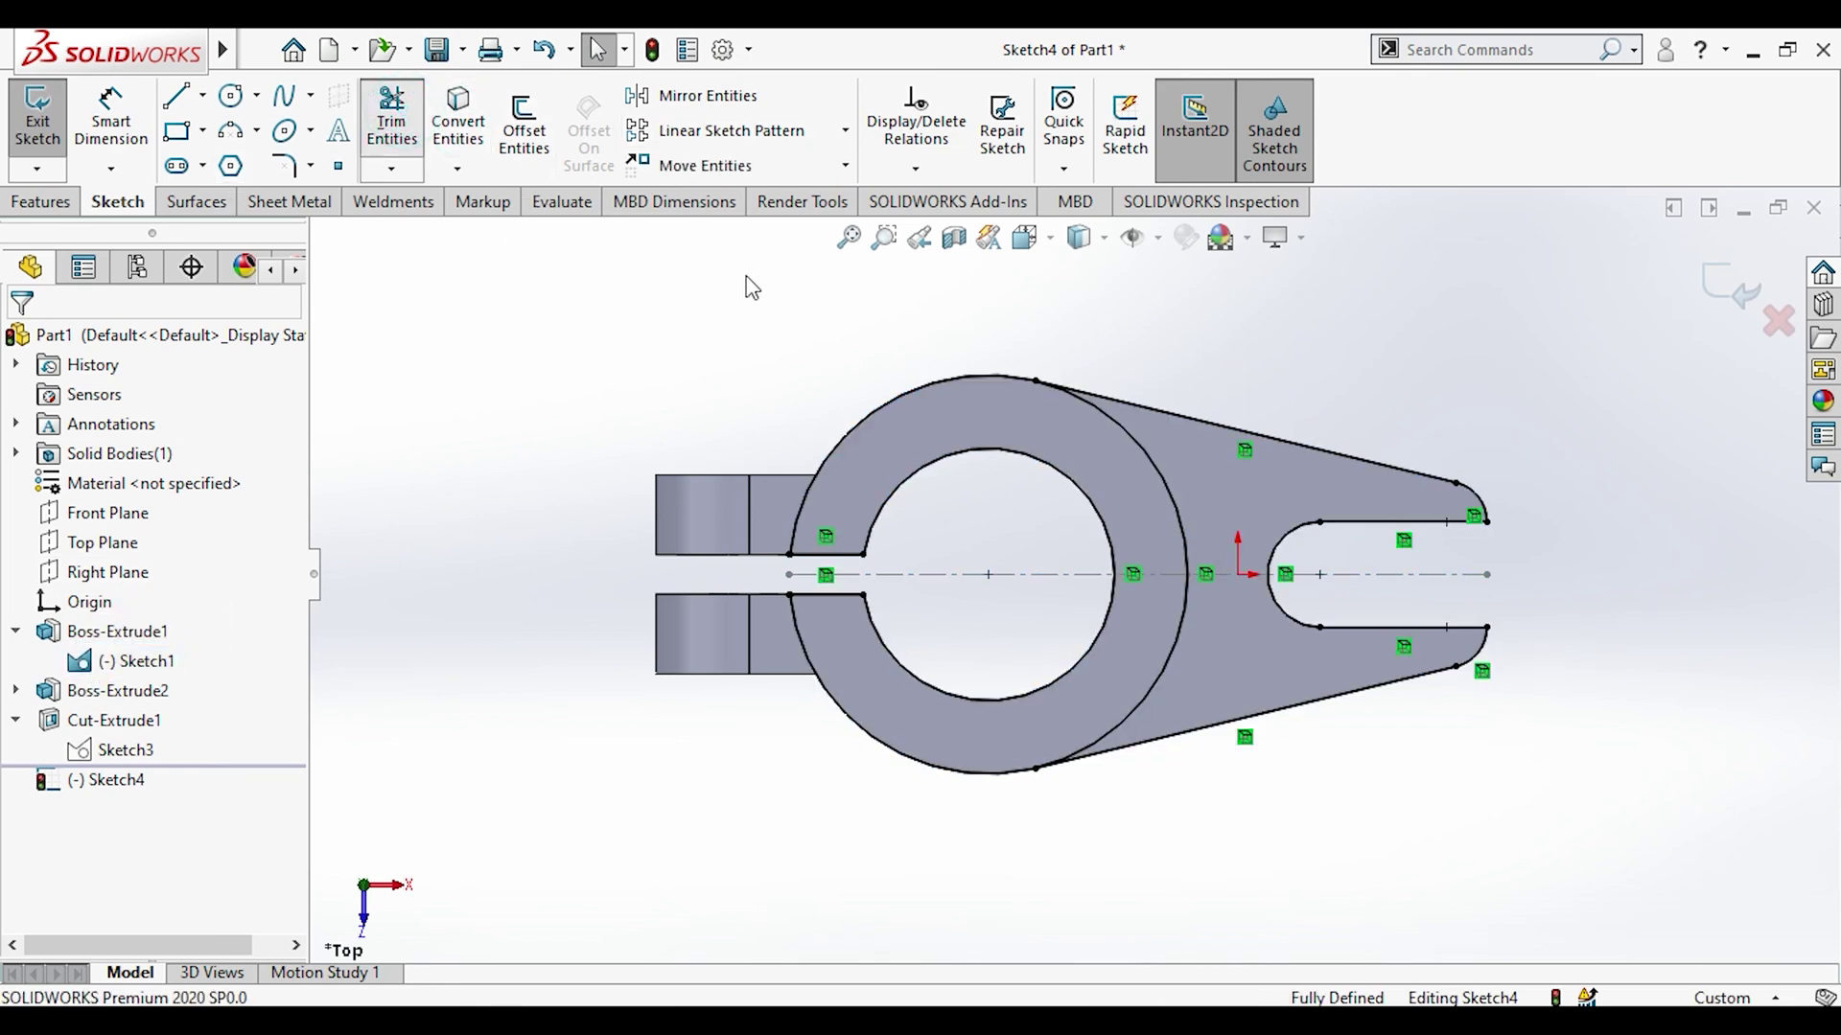
{"action": "left_click_drag", "start_coordinate": [892, 492], "coordinate": [919, 530]}
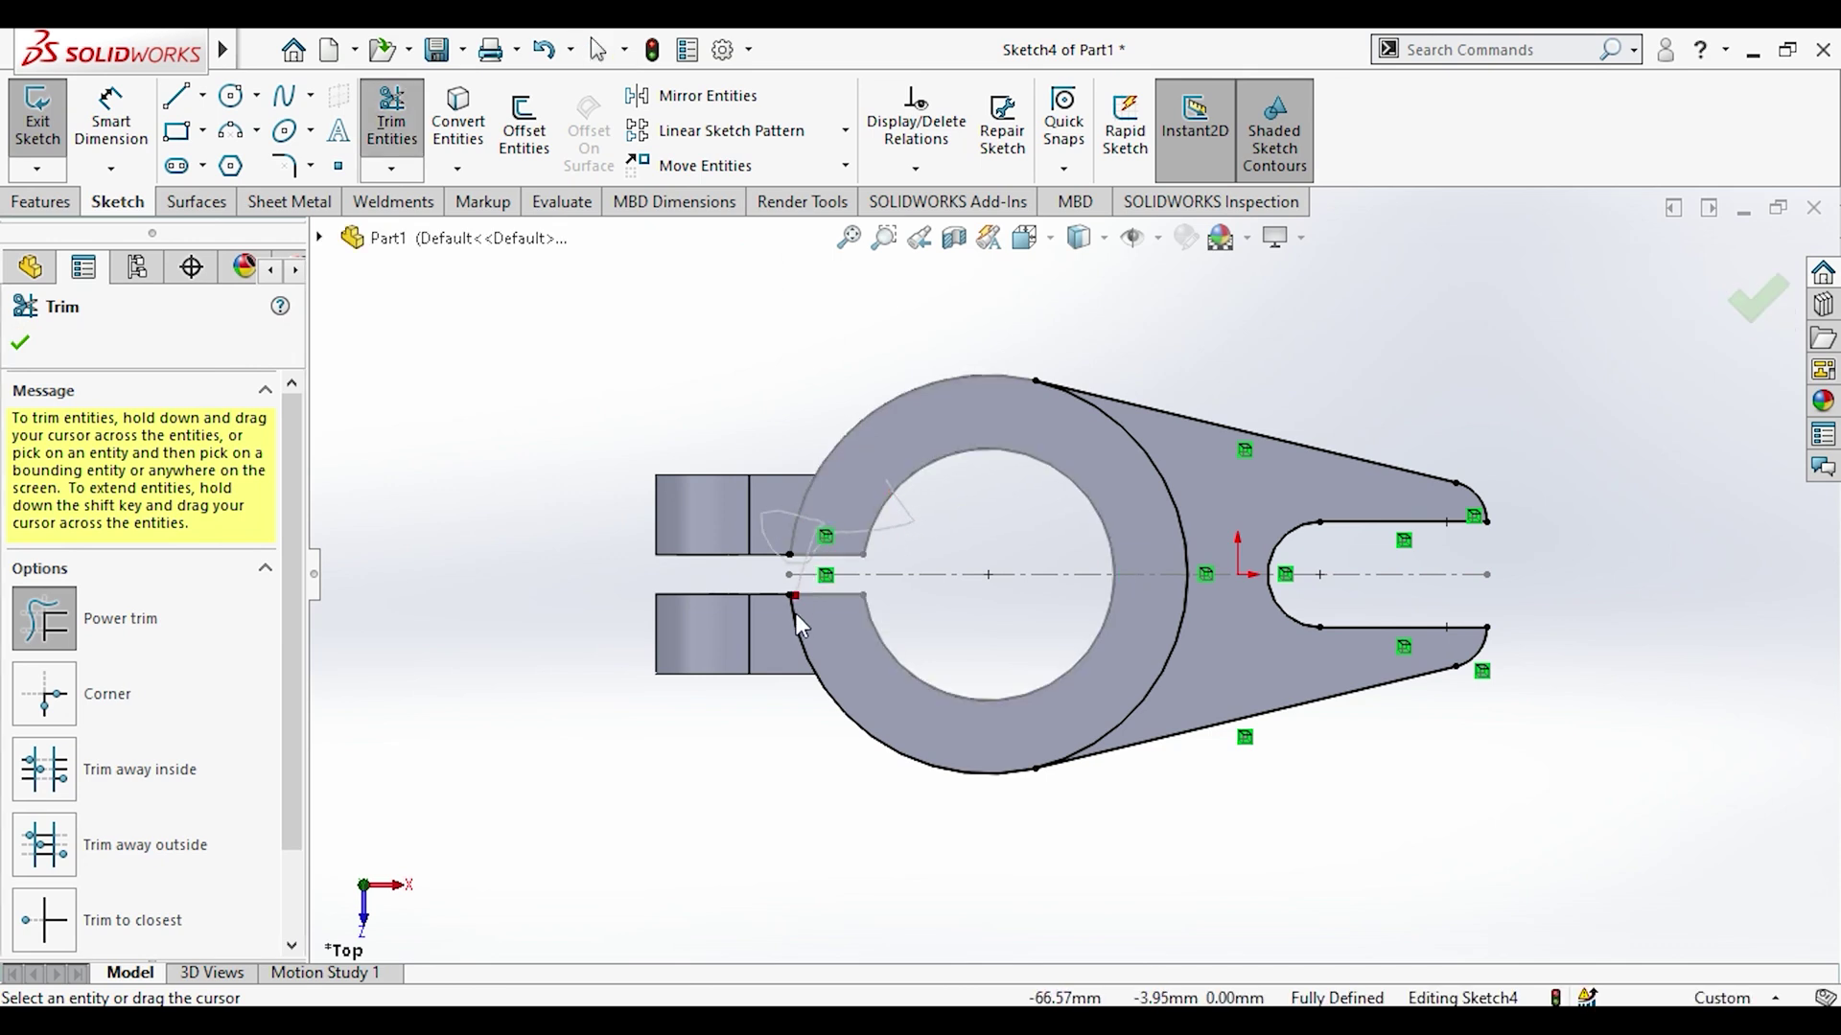
{"action": "left_click_drag", "start_coordinate": [762, 584], "coordinate": [784, 587]}
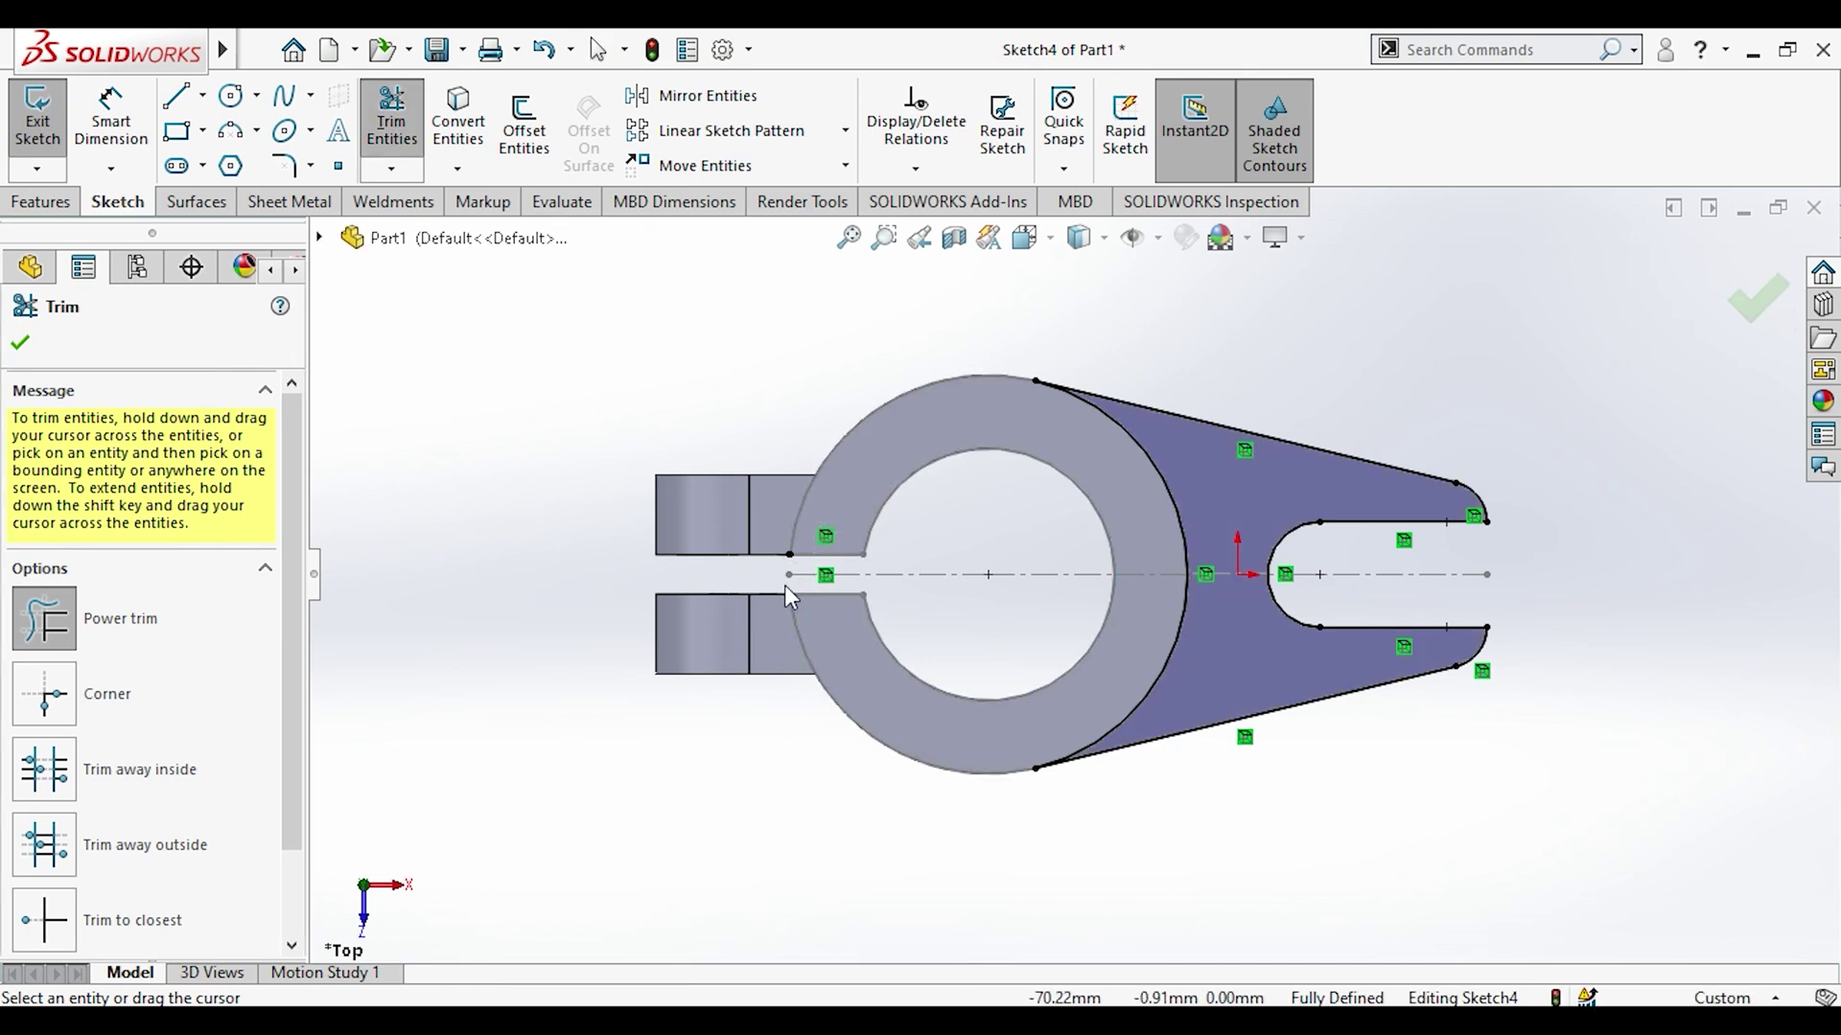
{"action": "left_click_drag", "start_coordinate": [575, 441], "coordinate": [946, 812]}
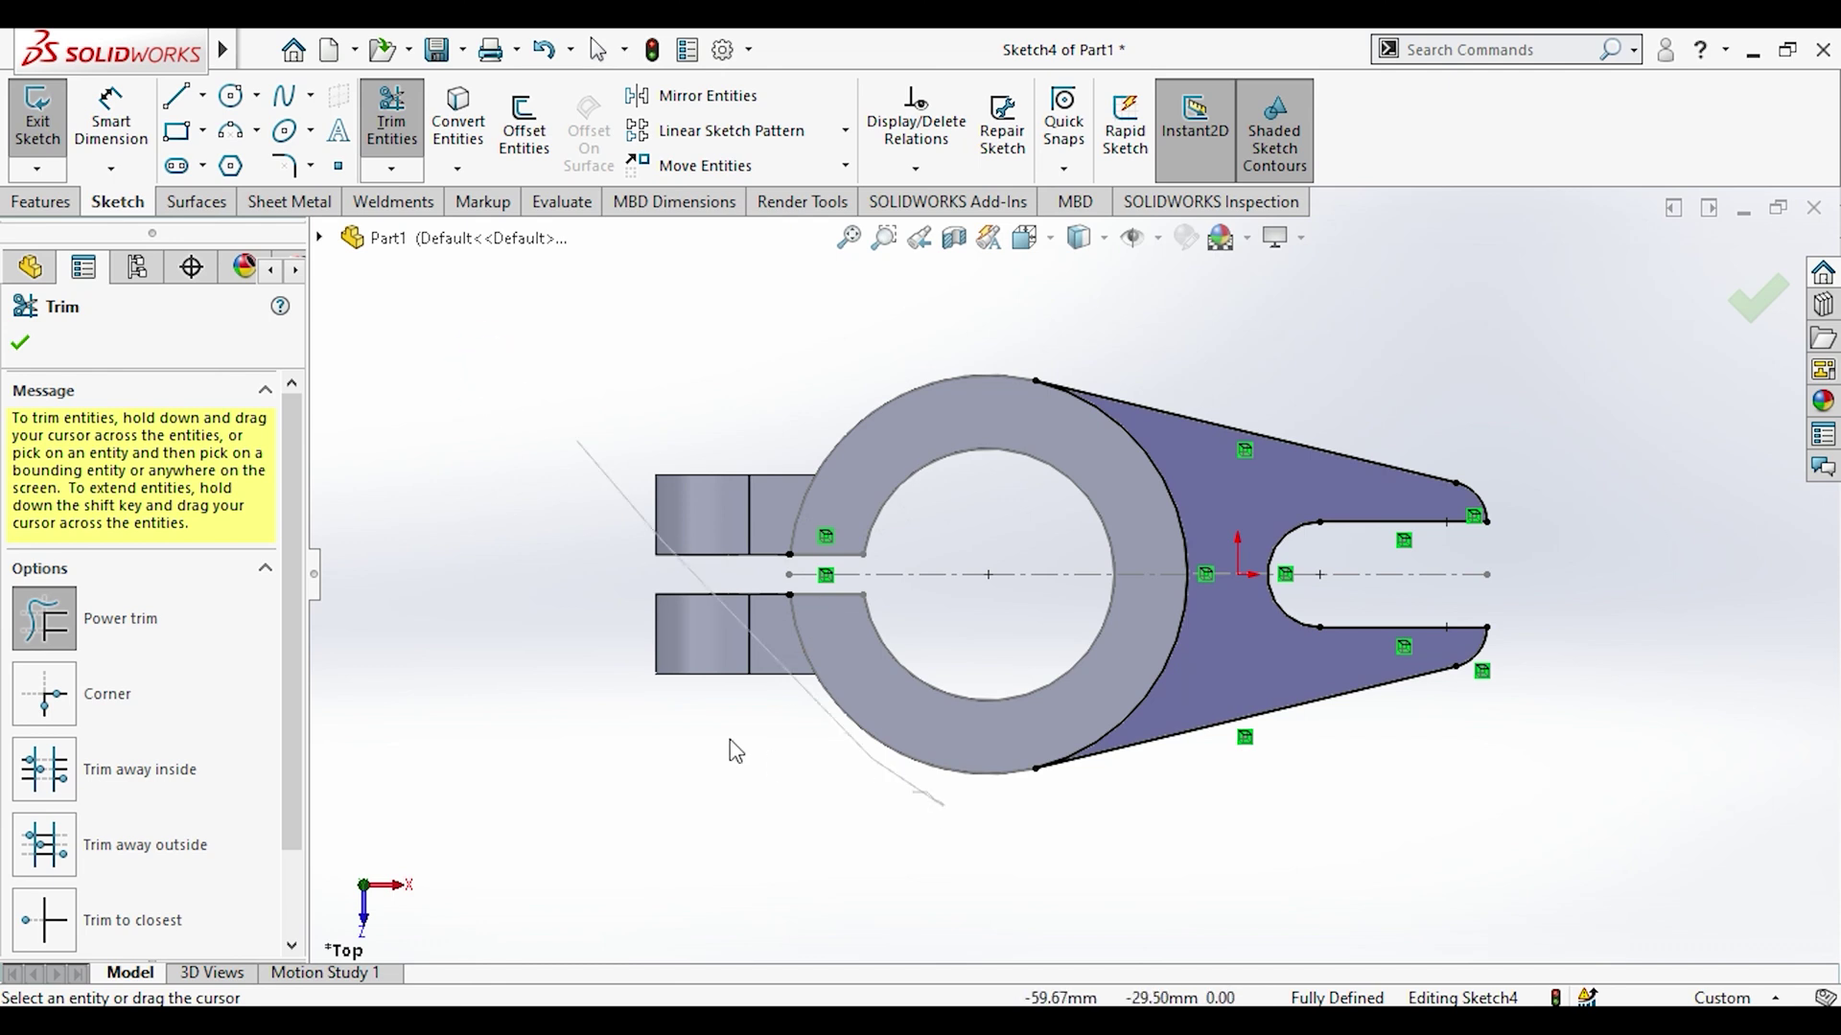
{"action": "key", "text": "Escape"}
{"action": "left_click_drag", "start_coordinate": [528, 391], "coordinate": [860, 778]}
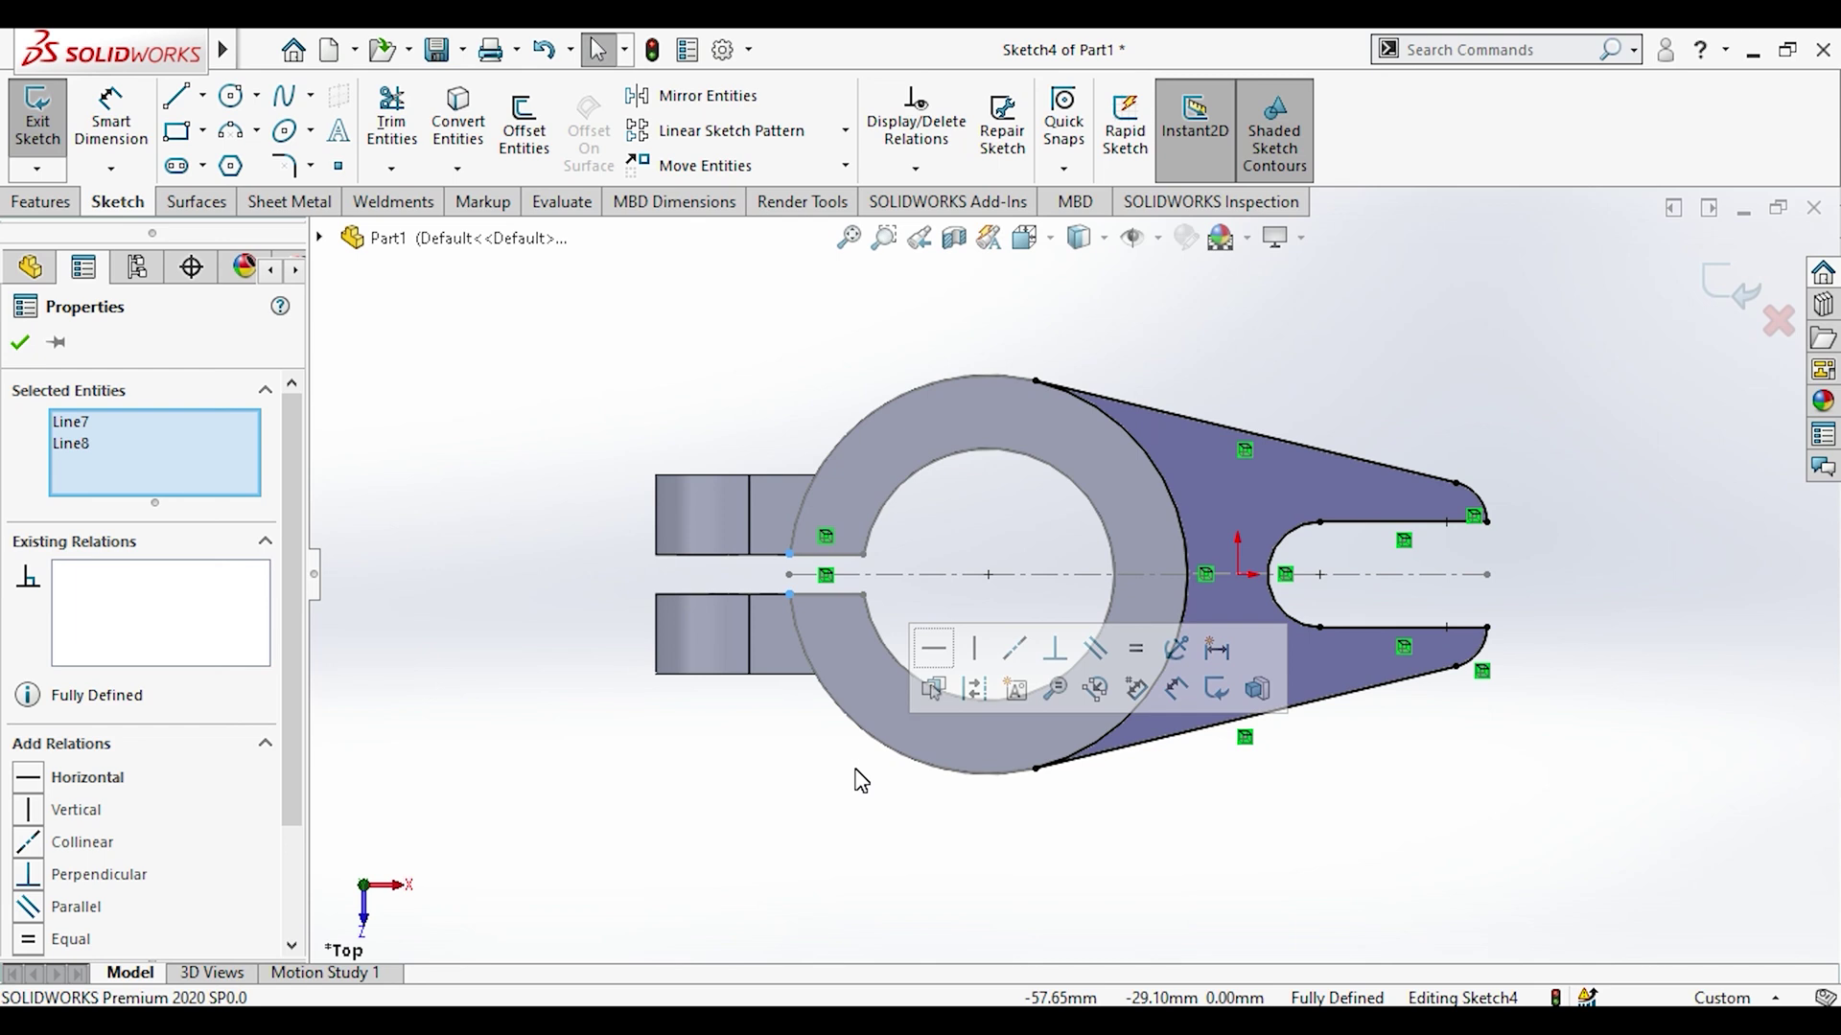
{"action": "left_click", "coordinate": [853, 767]}
{"action": "left_click", "coordinate": [44, 202]}
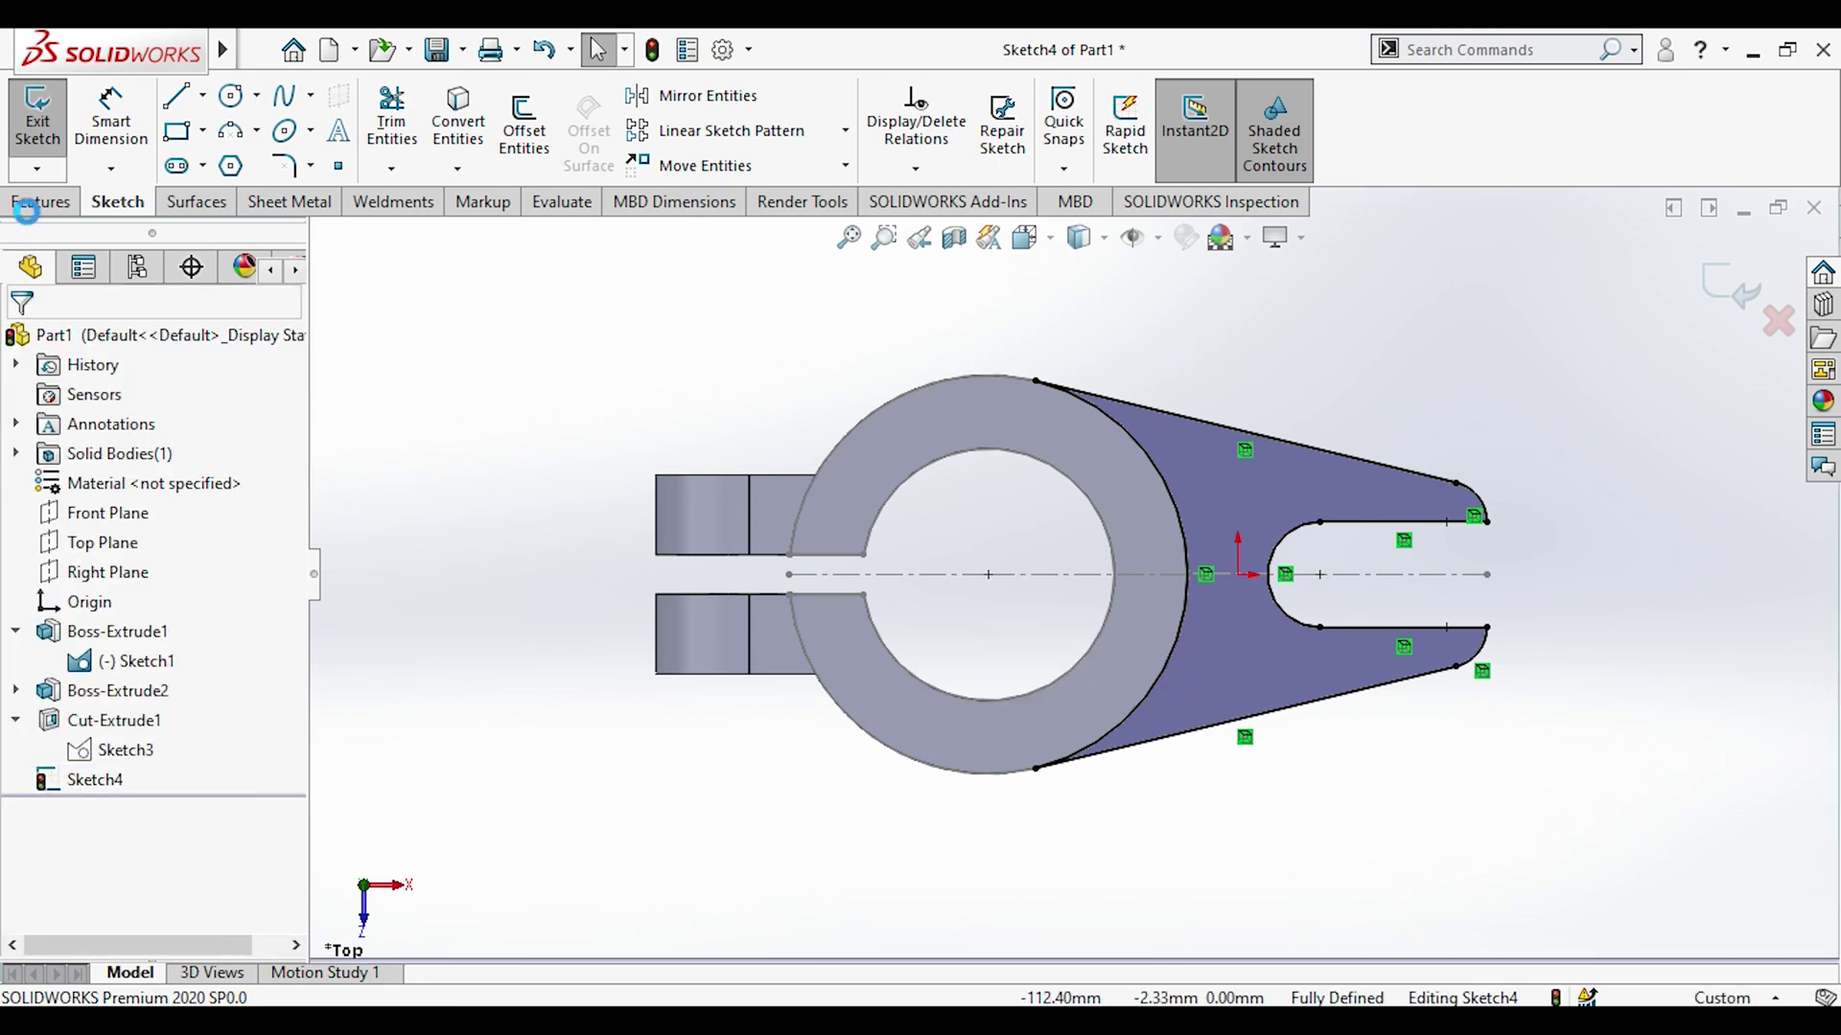
{"action": "left_click", "coordinate": [401, 158]}
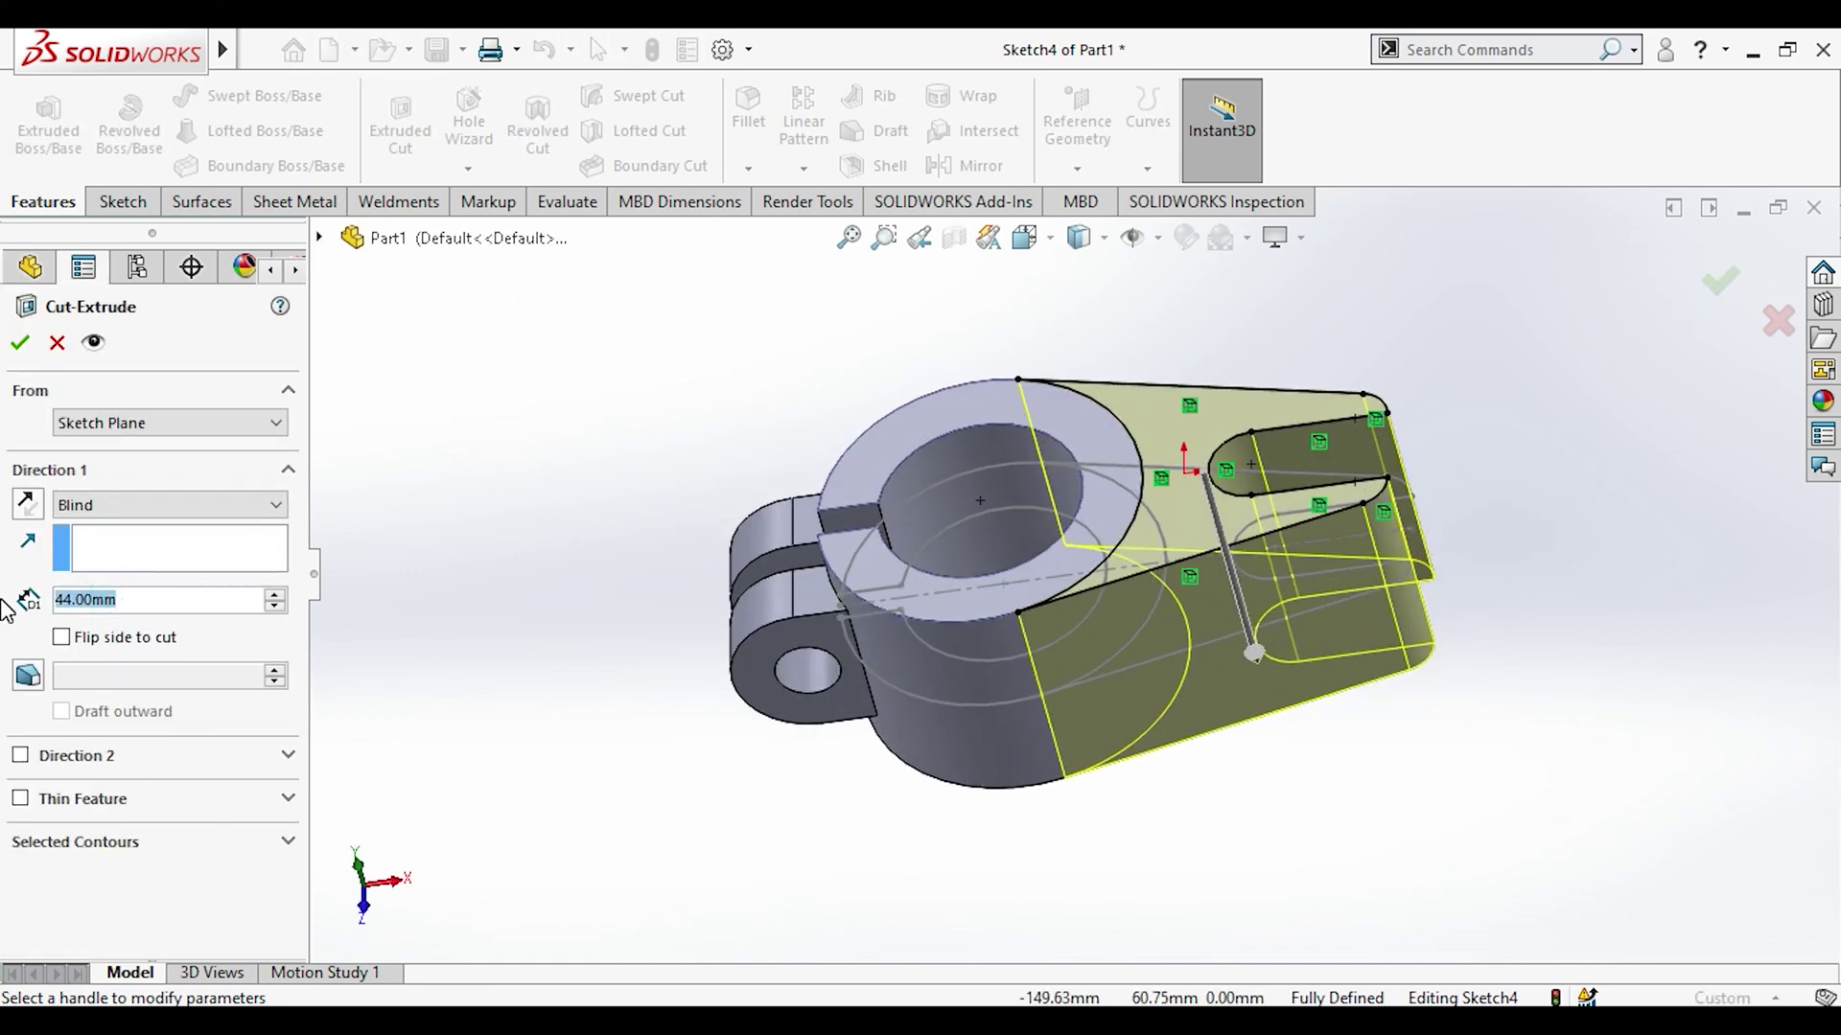
Step: Set the Blind cut depth to 44-12 (32 mm) and accept Cut-Extrude2
{"action": "type", "text": "44-"}
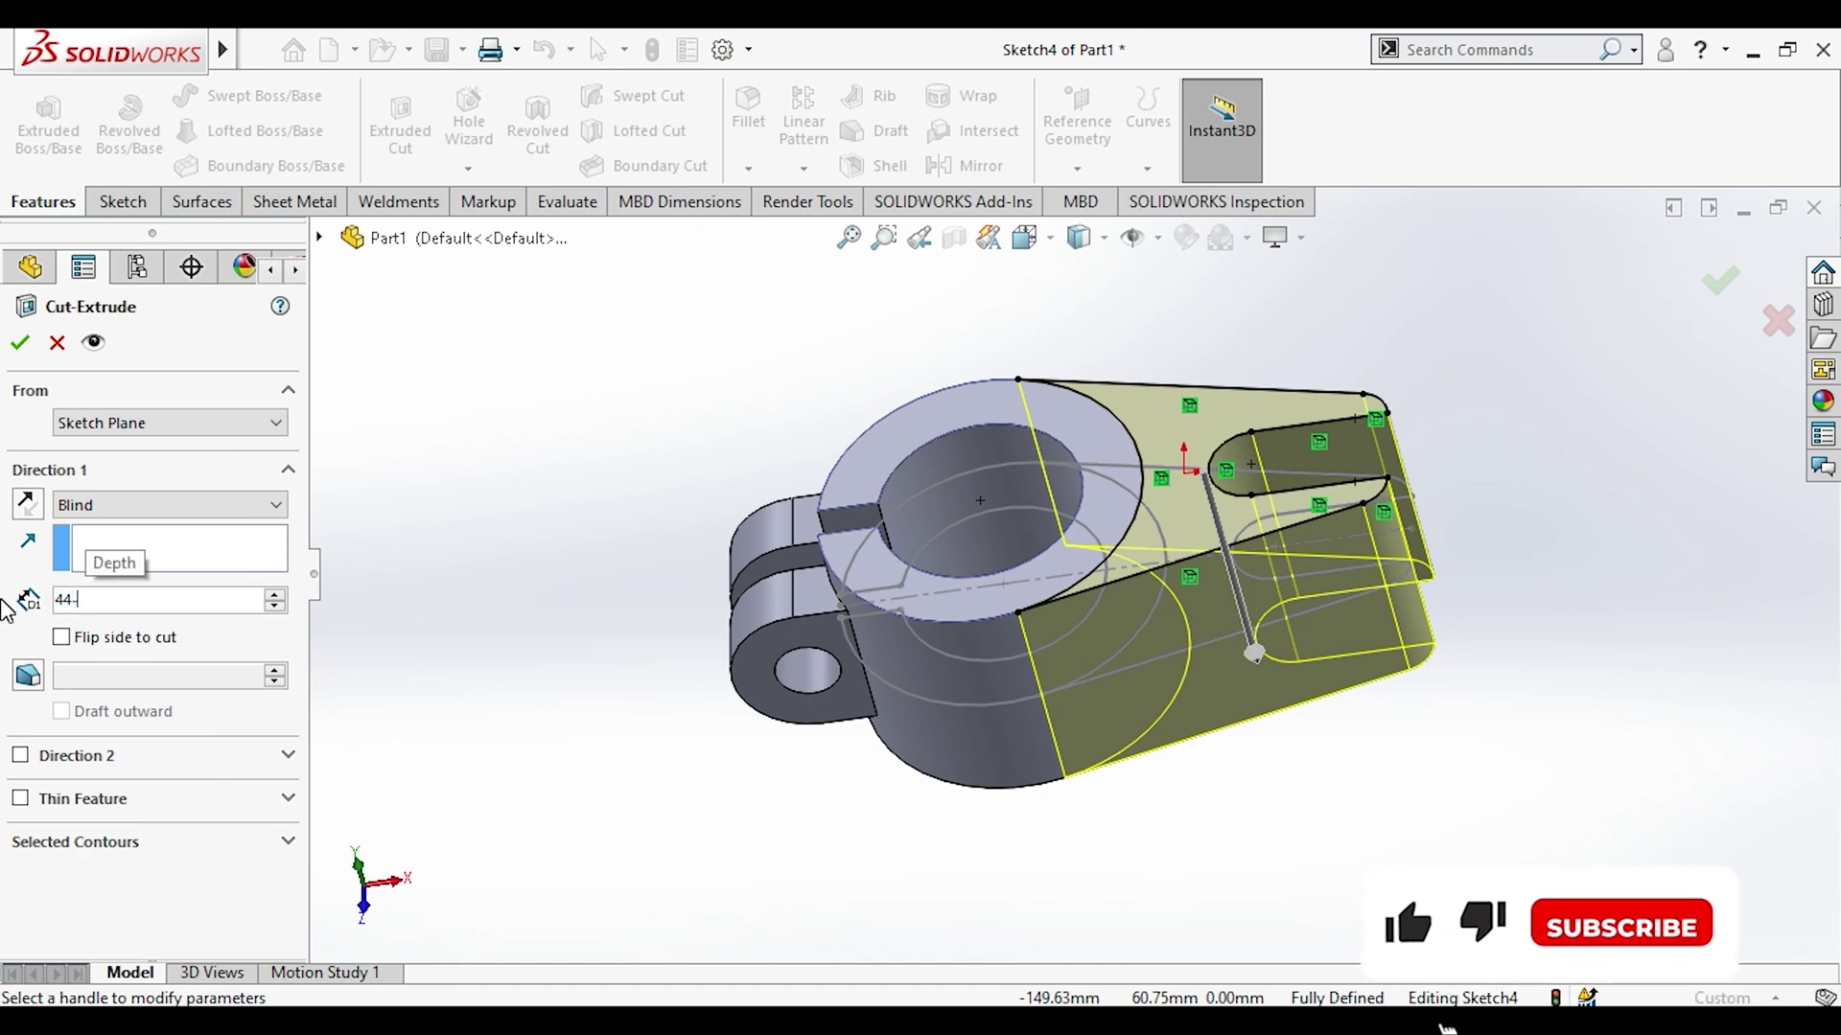
{"action": "type", "text": "12"}
{"action": "key", "text": "Return"}
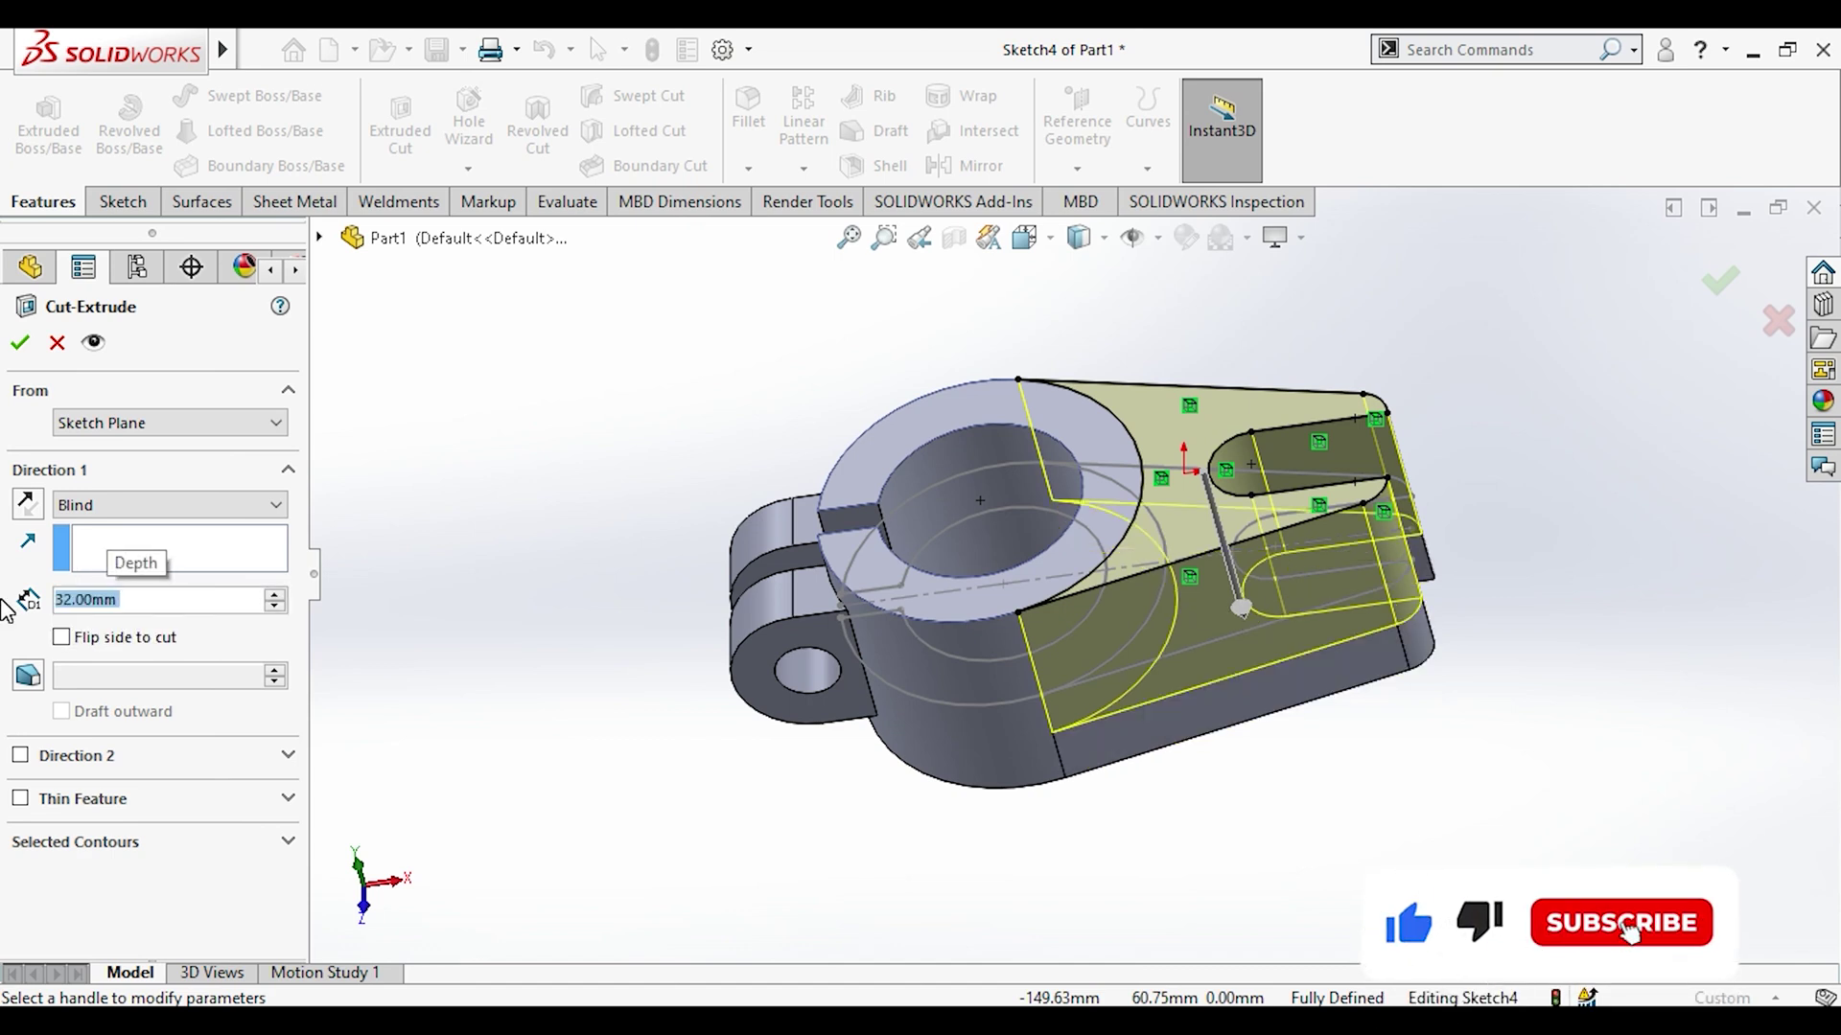
{"action": "left_click", "coordinate": [19, 342]}
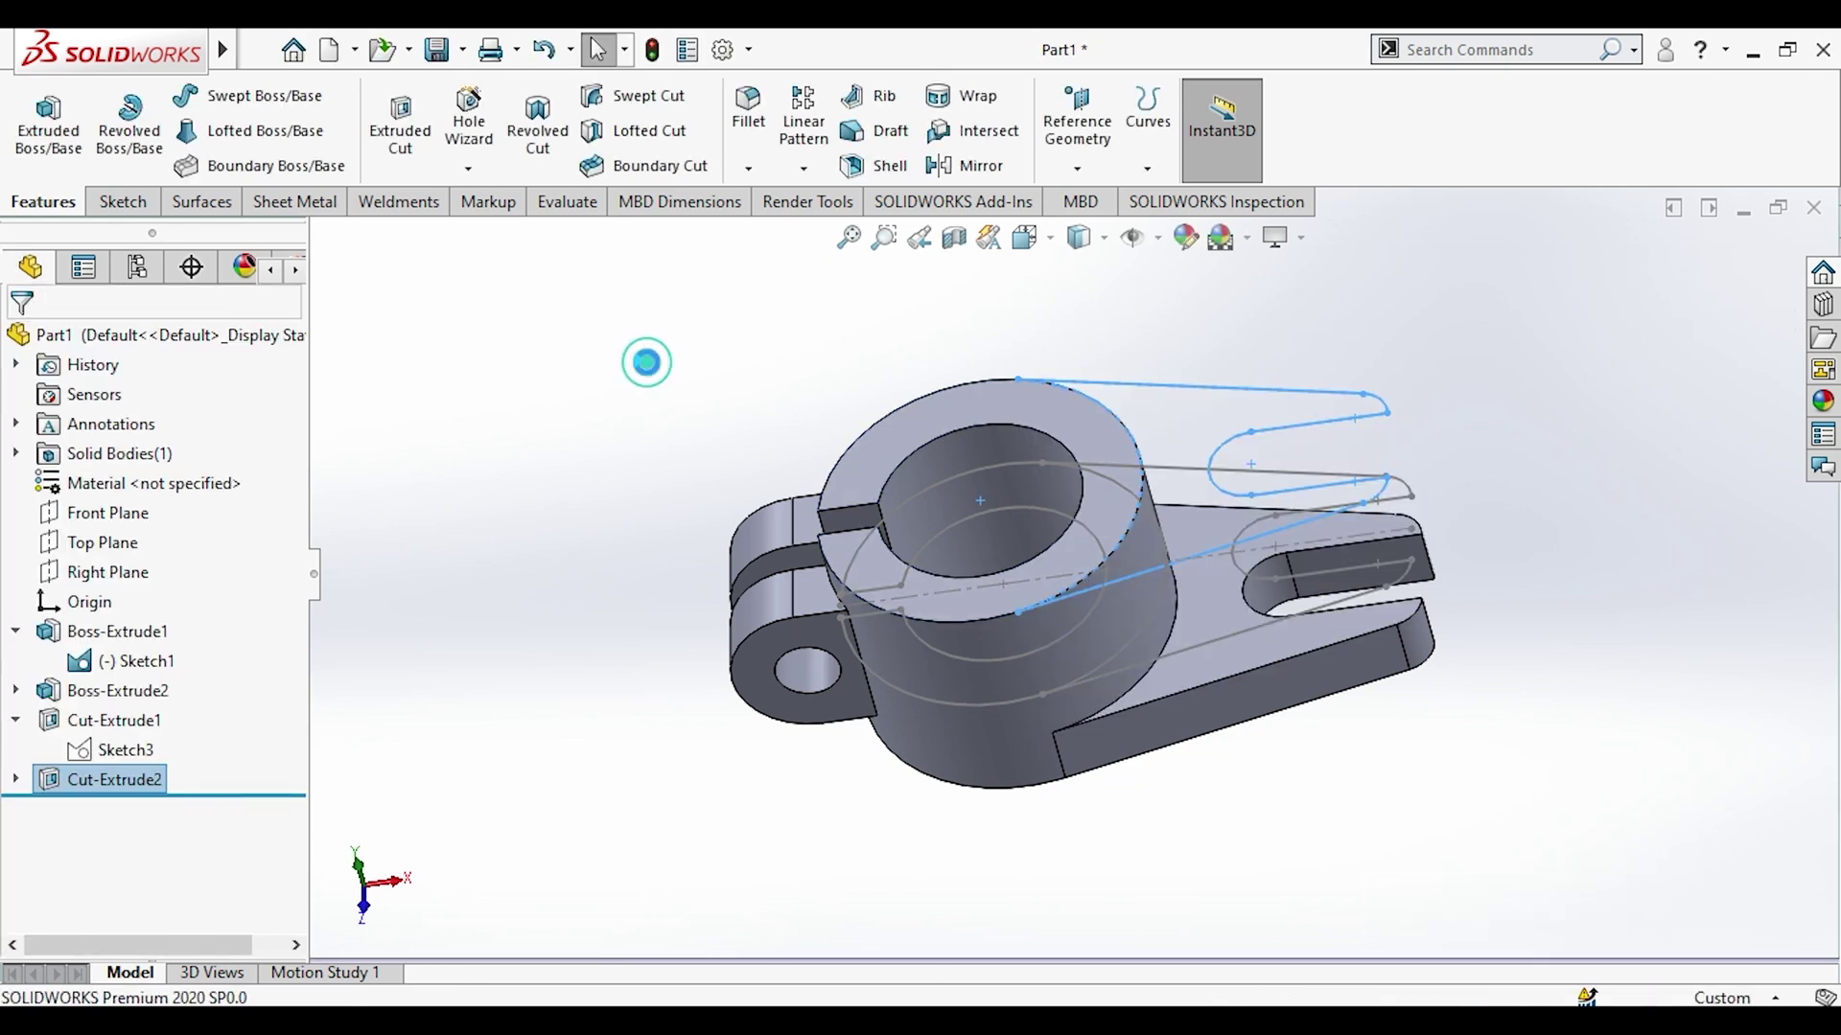
Step: Apply a light teal appearance colour to the whole part Part1
{"action": "left_click", "coordinate": [134, 661]}
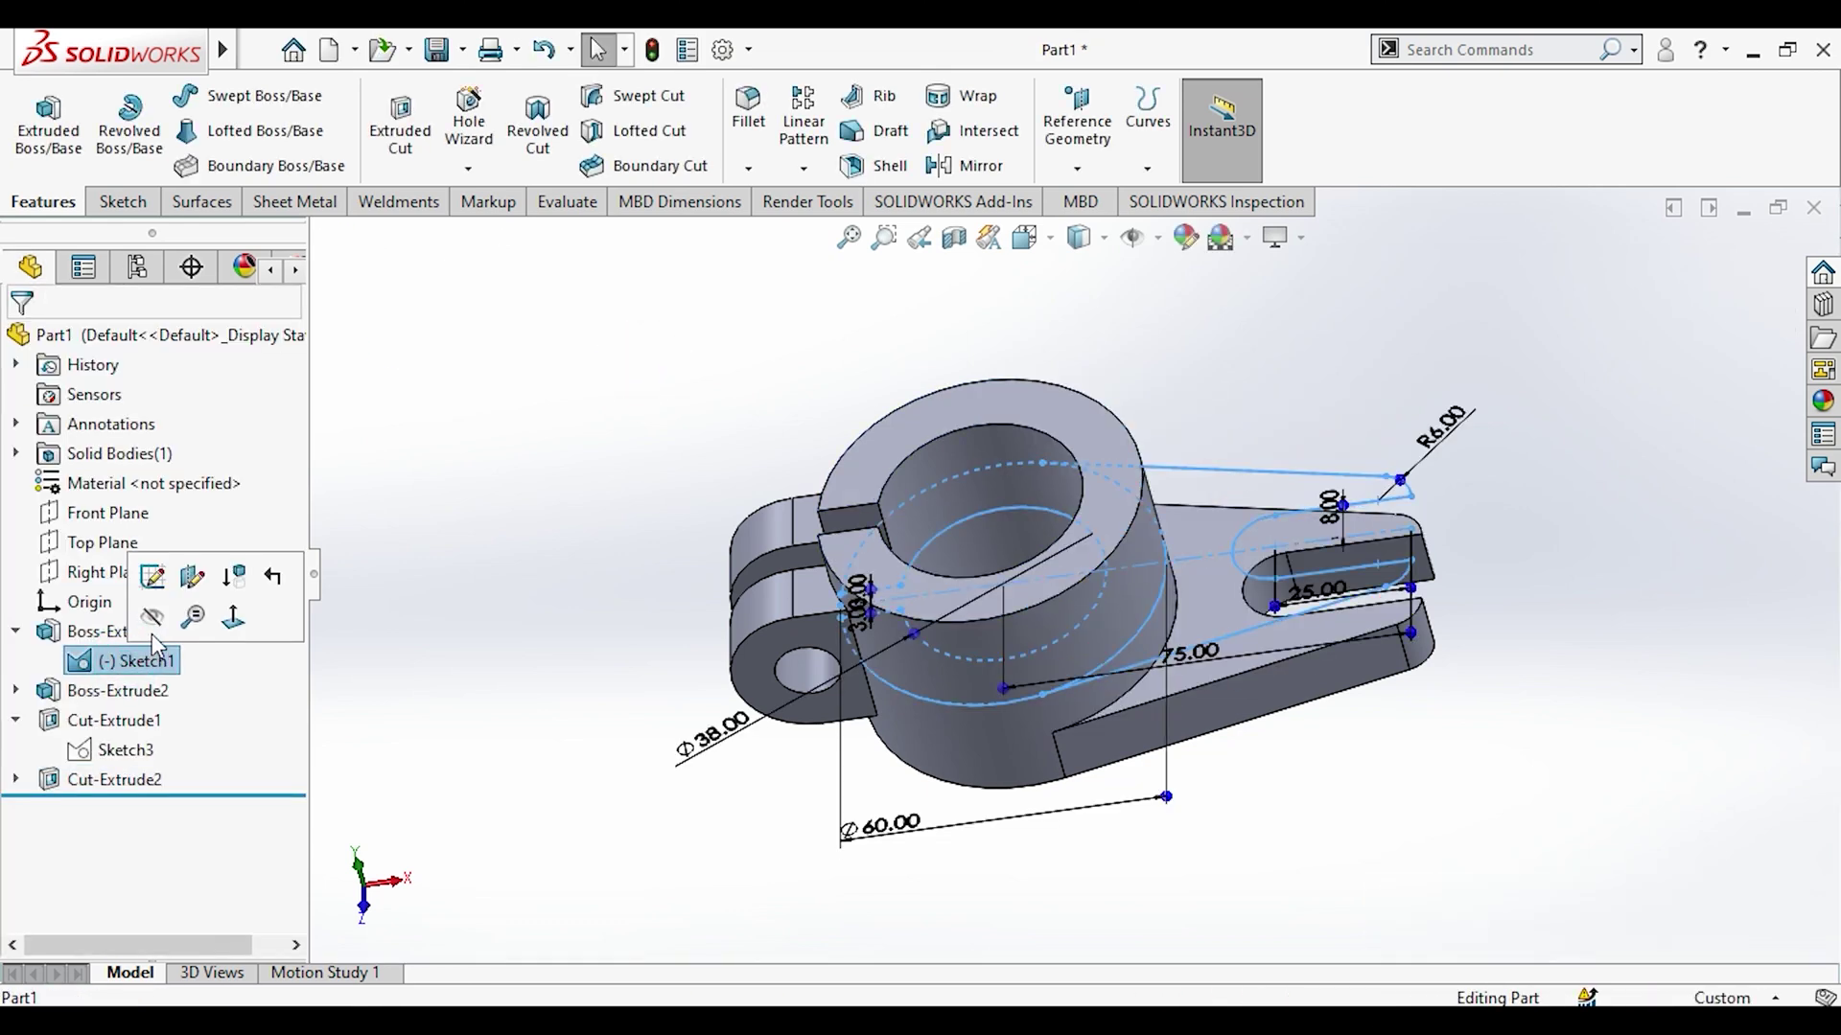
{"action": "left_click", "coordinate": [473, 583]}
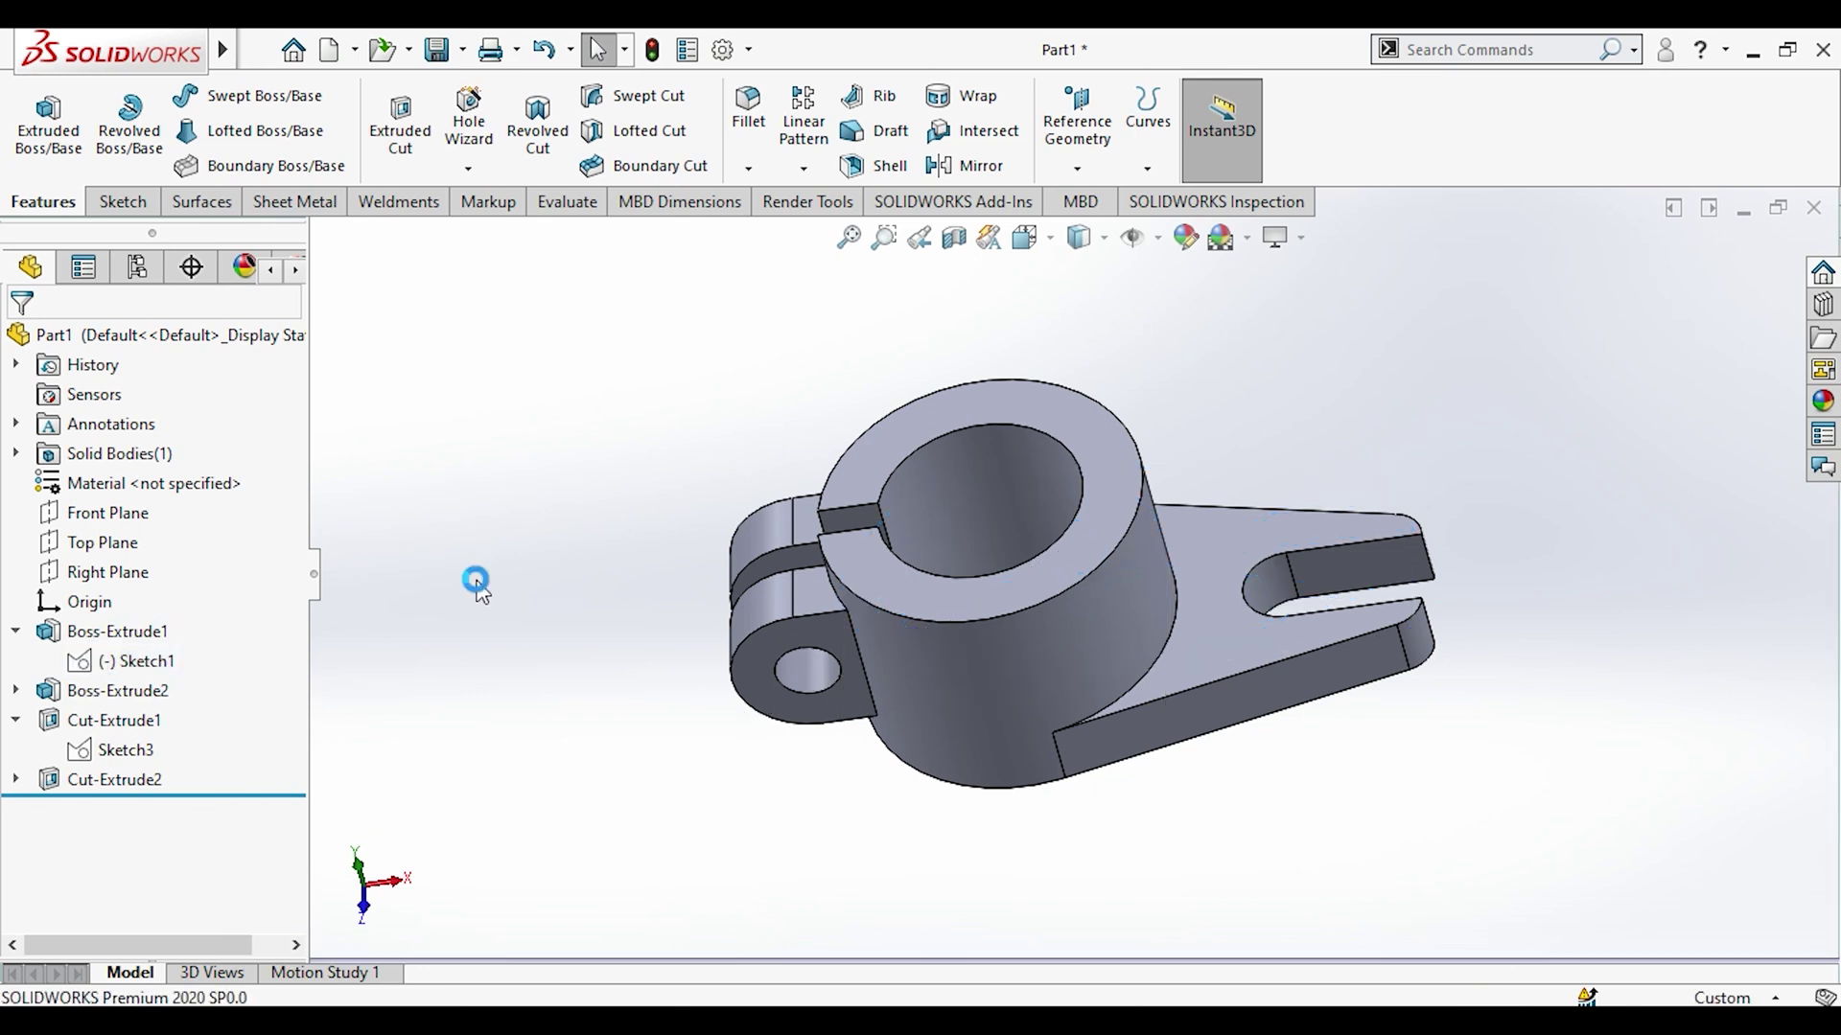
{"action": "left_click", "coordinate": [999, 675]}
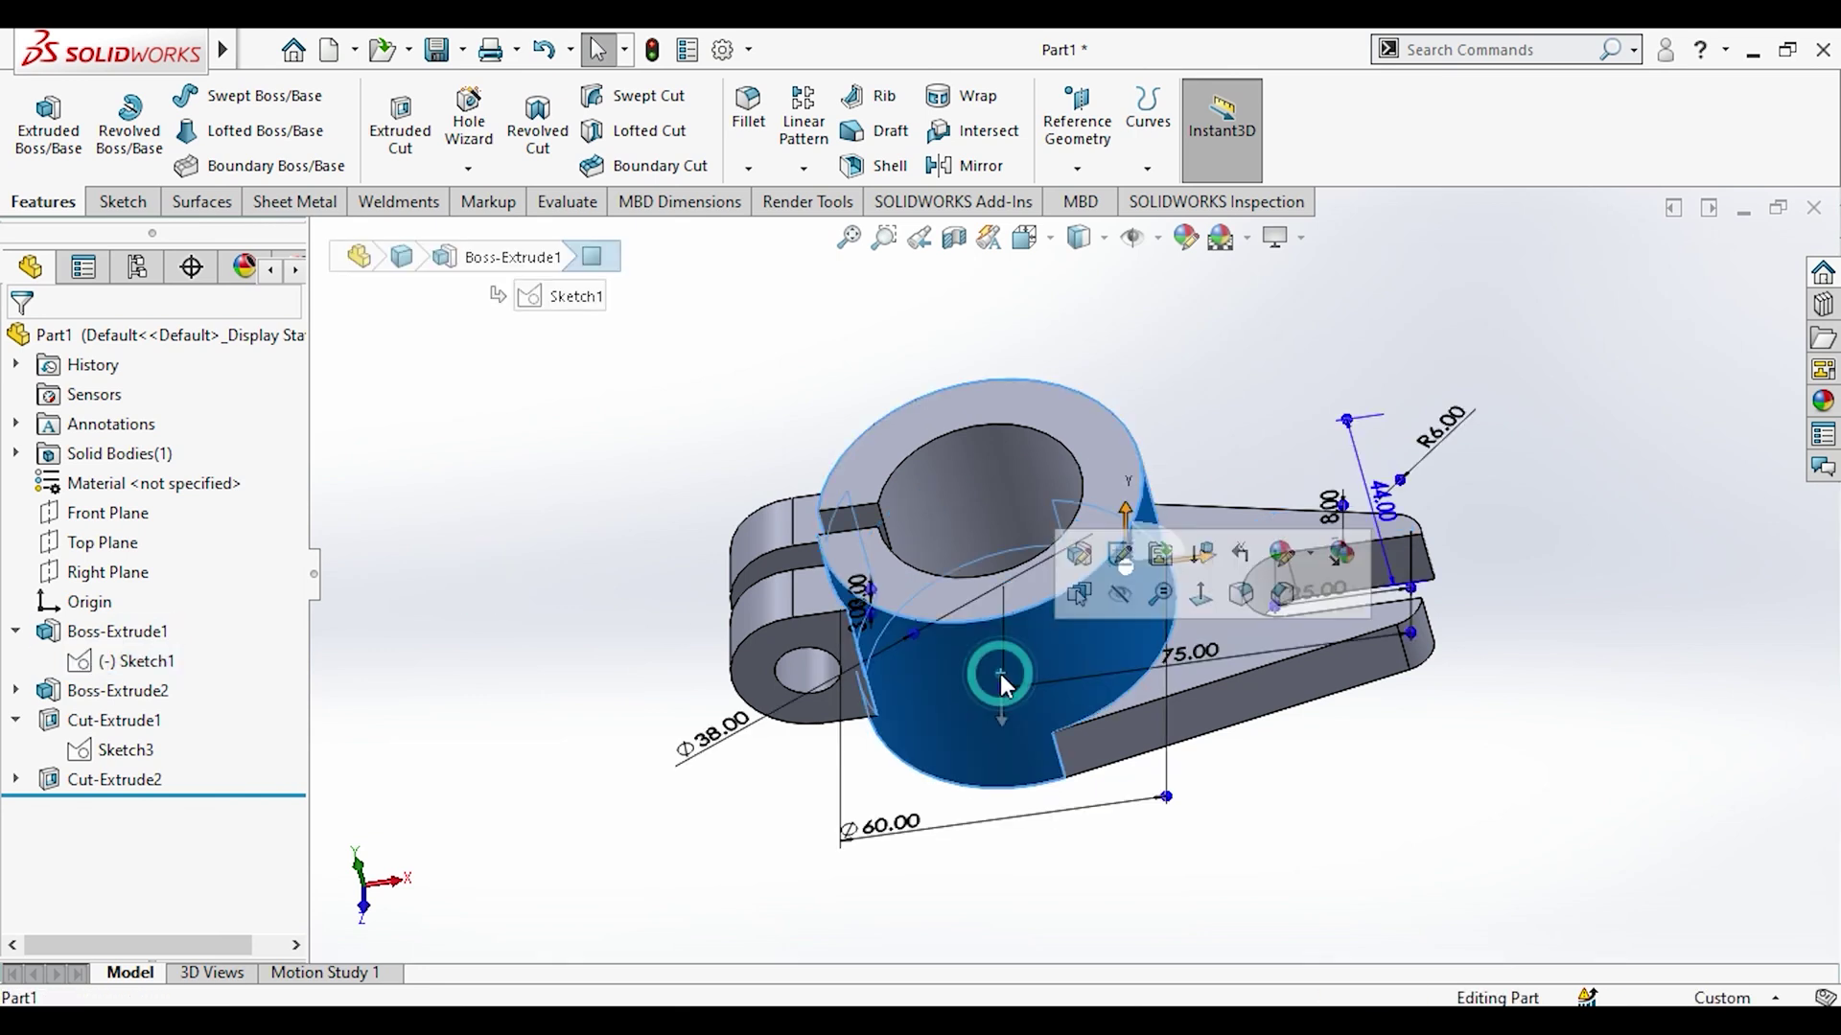
{"action": "left_click", "coordinate": [1310, 566]}
{"action": "left_click", "coordinate": [1319, 702]}
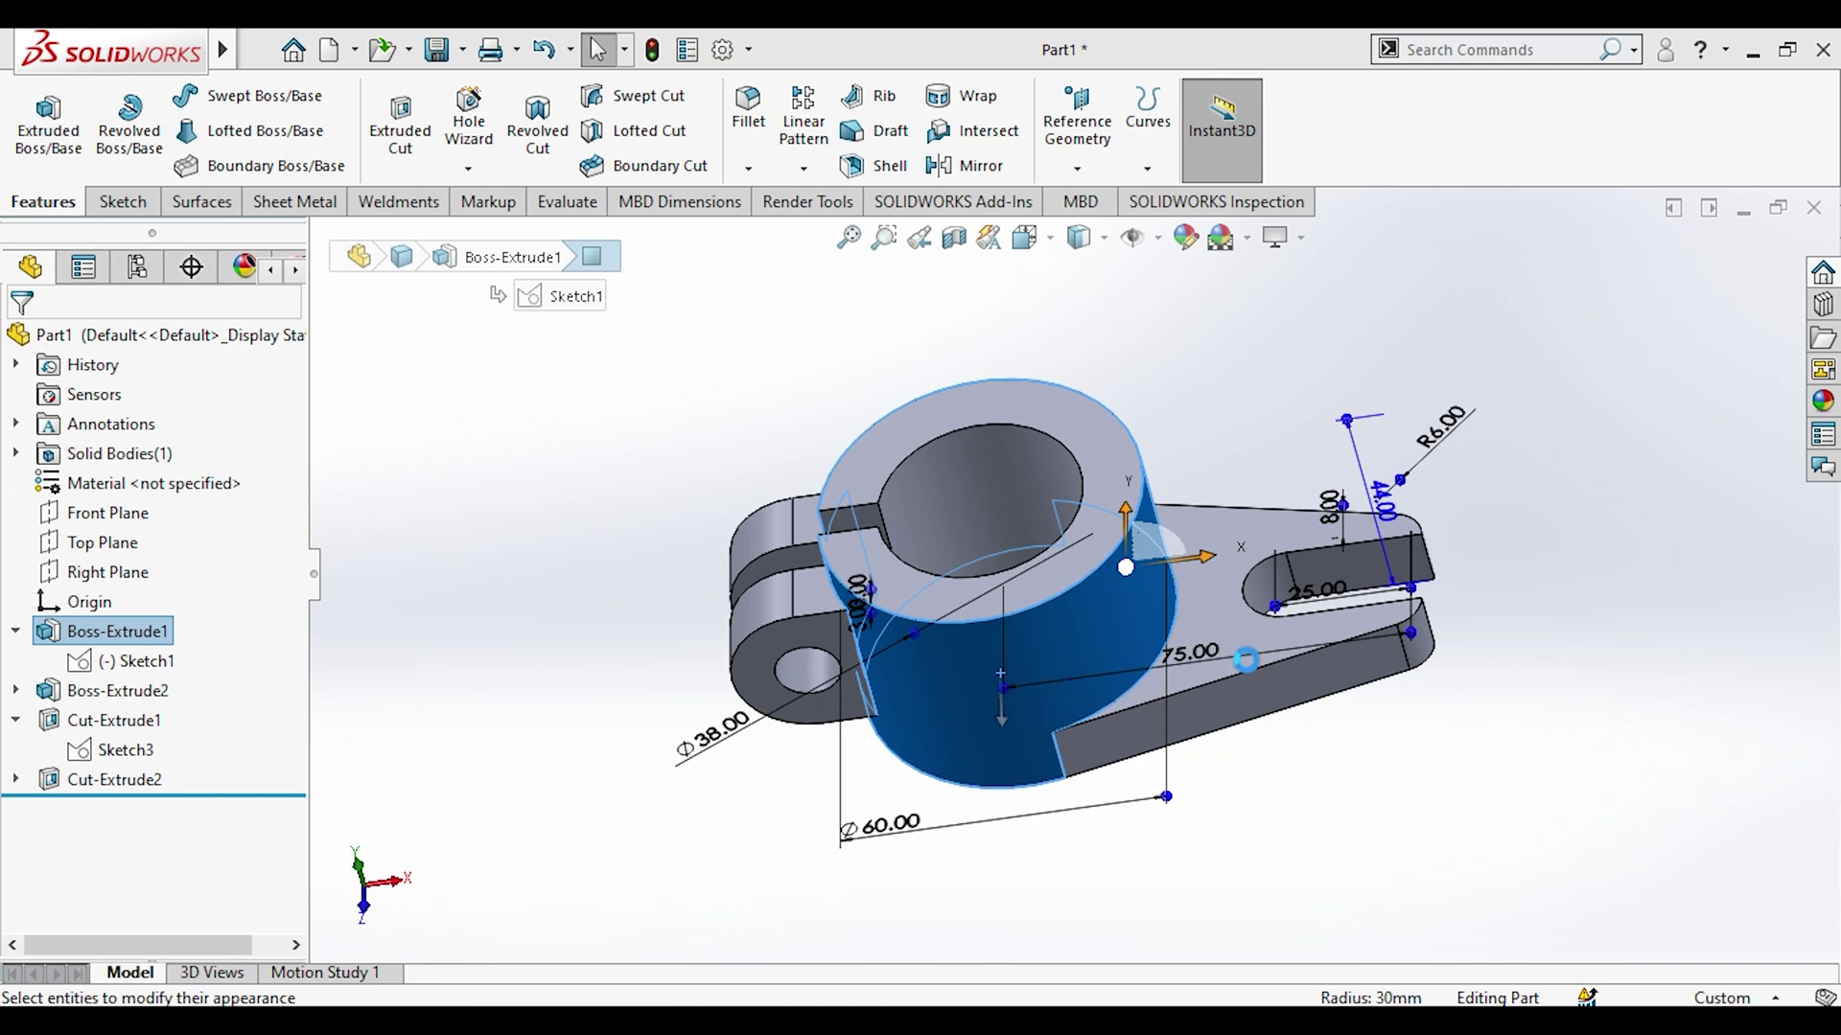
{"action": "left_click", "coordinate": [1246, 659]}
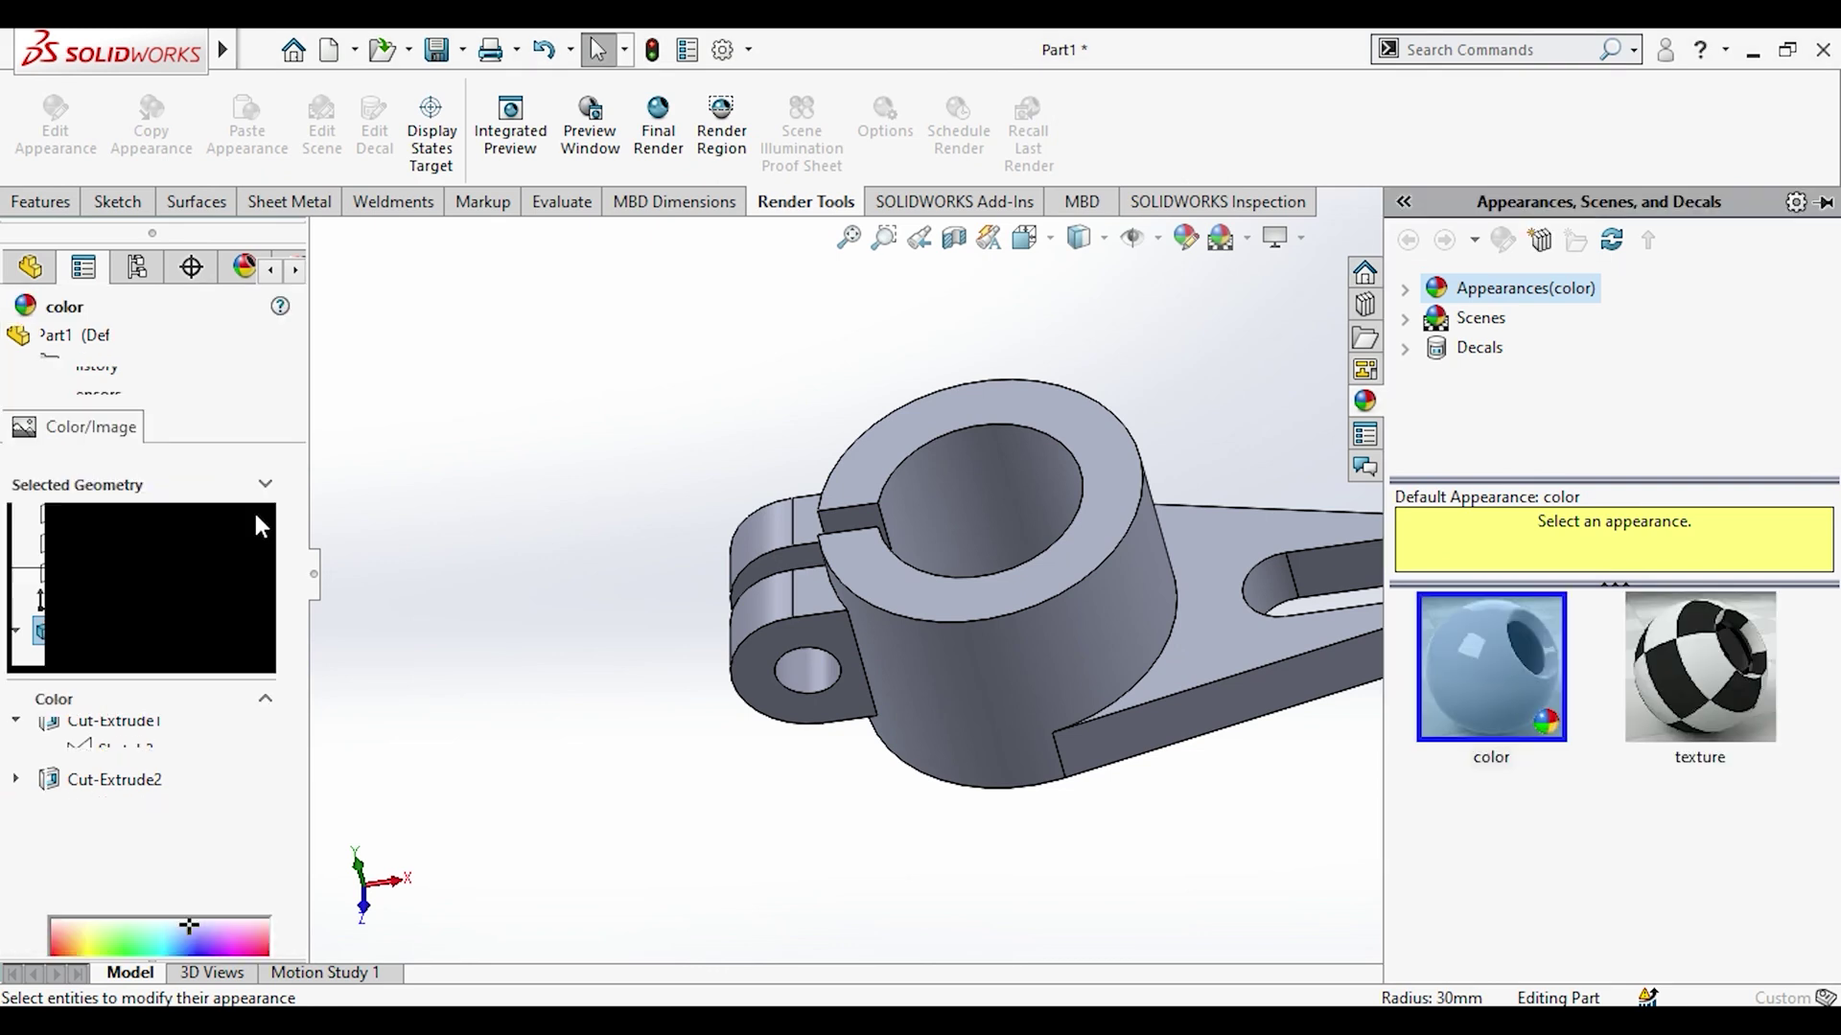
{"action": "left_click", "coordinate": [159, 828]}
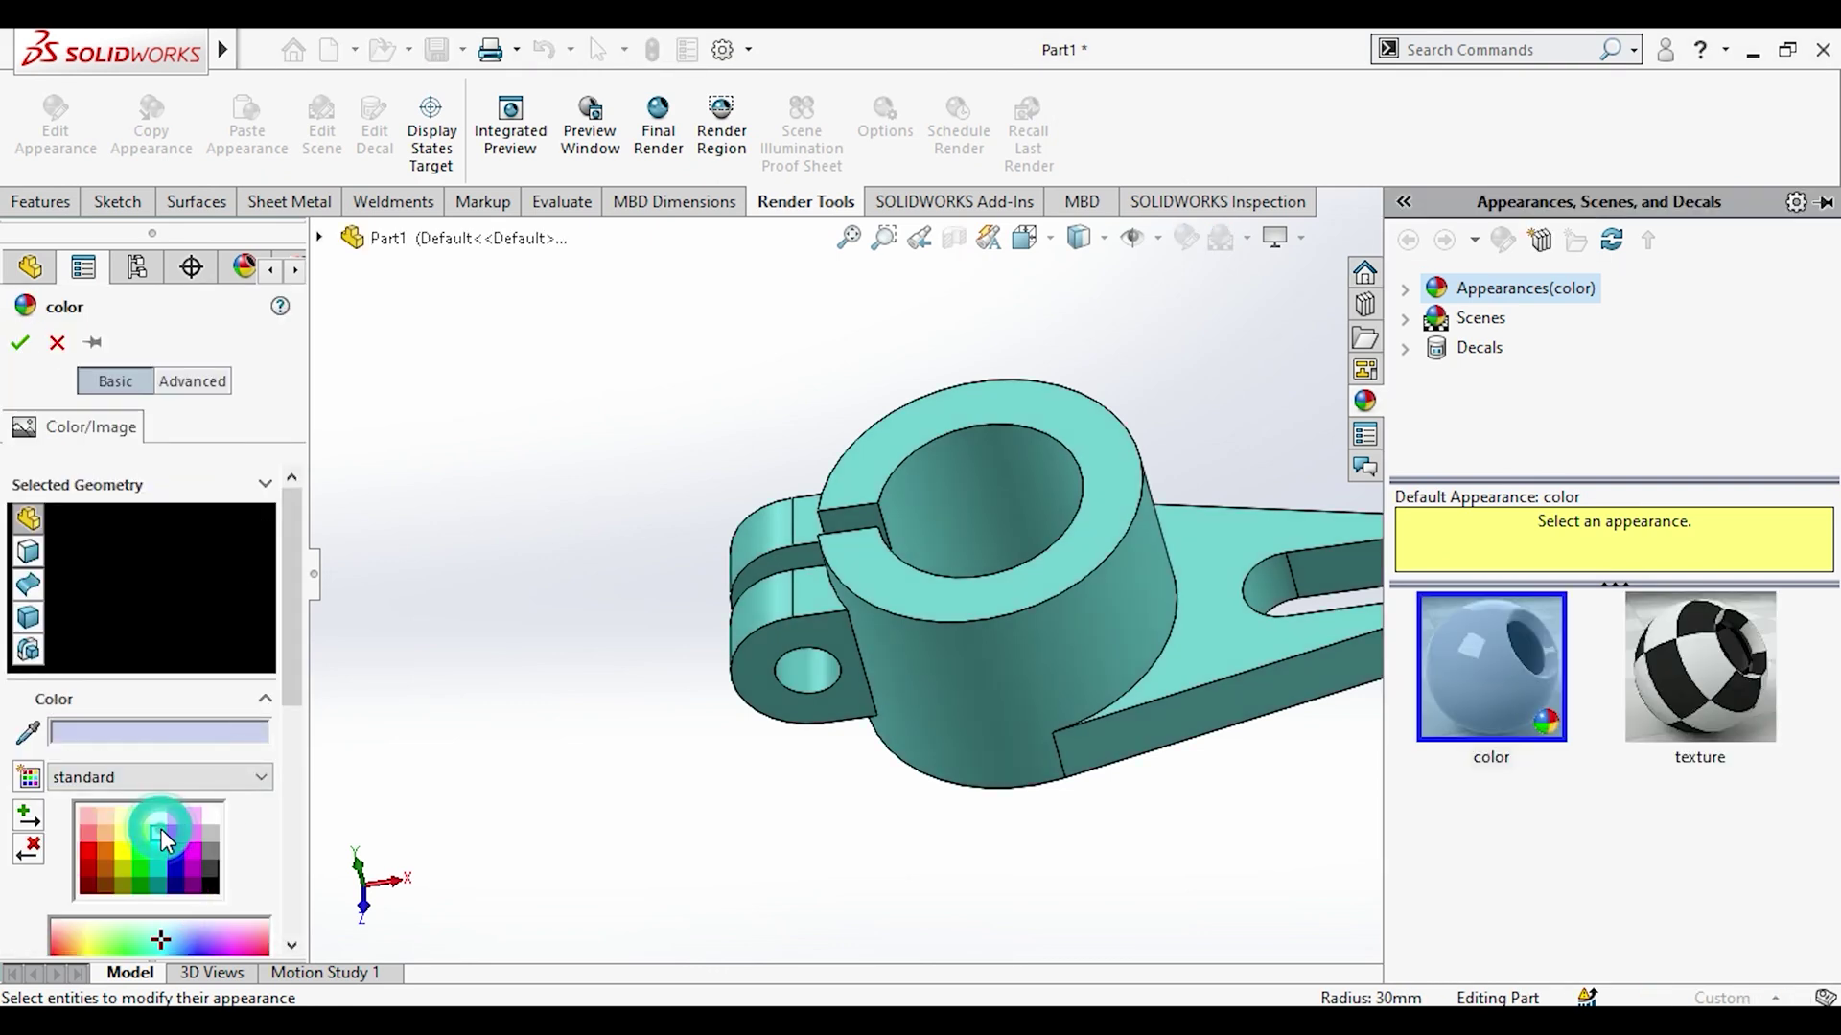
{"action": "left_click", "coordinate": [20, 343]}
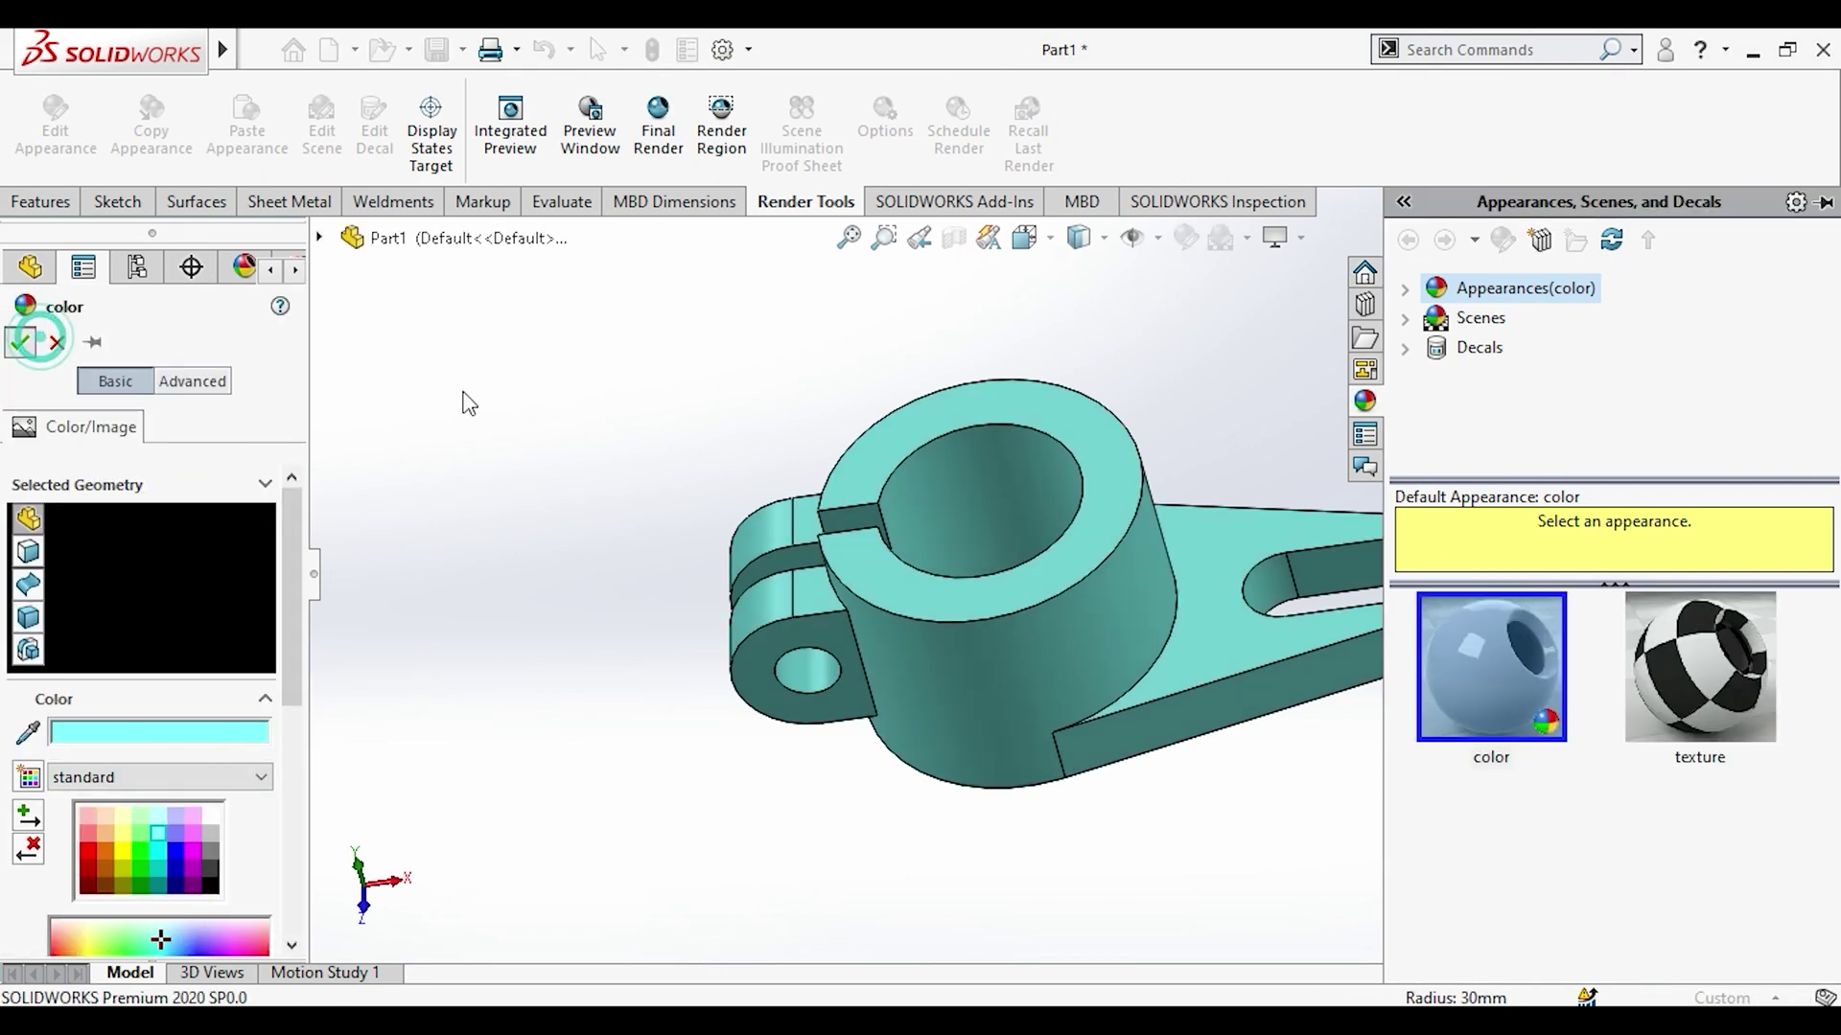
{"action": "left_click", "coordinate": [773, 422]}
{"action": "scroll", "coordinate": [1361, 425], "scroll_direction": "down", "scroll_amount": 3}
{"action": "scroll", "coordinate": [1390, 463], "scroll_direction": "up", "scroll_amount": 3}
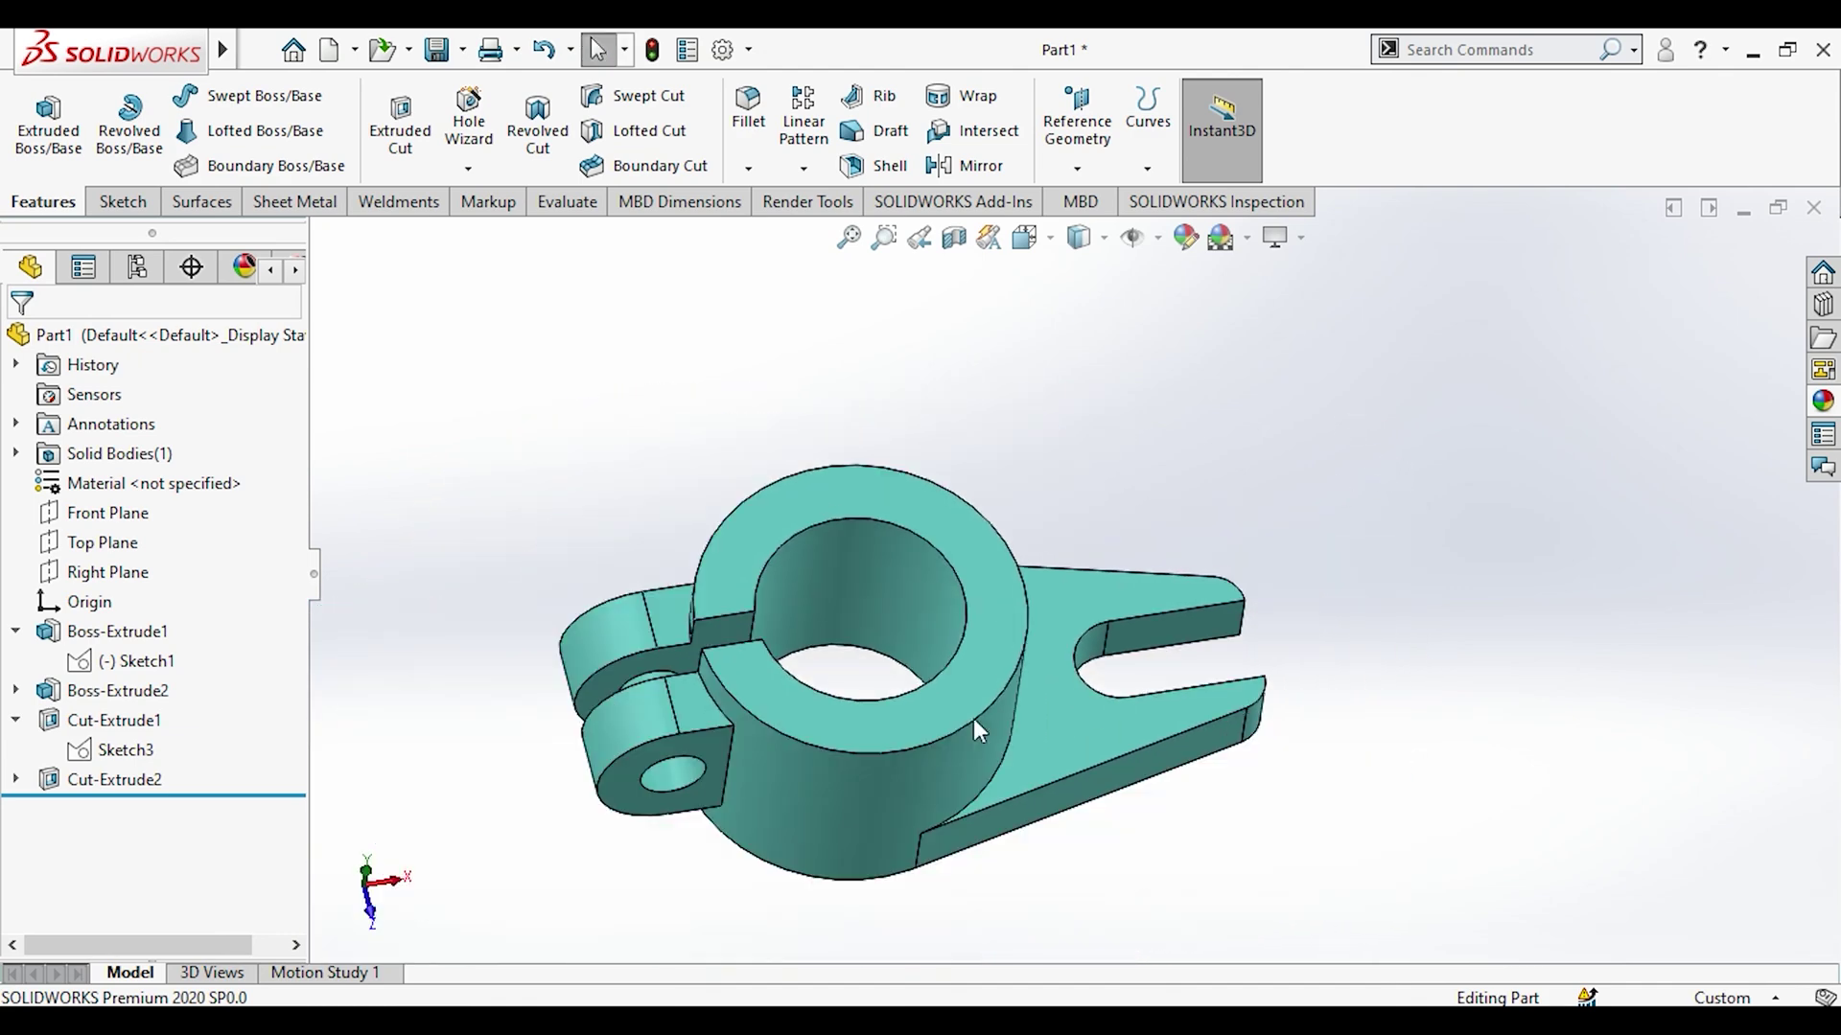